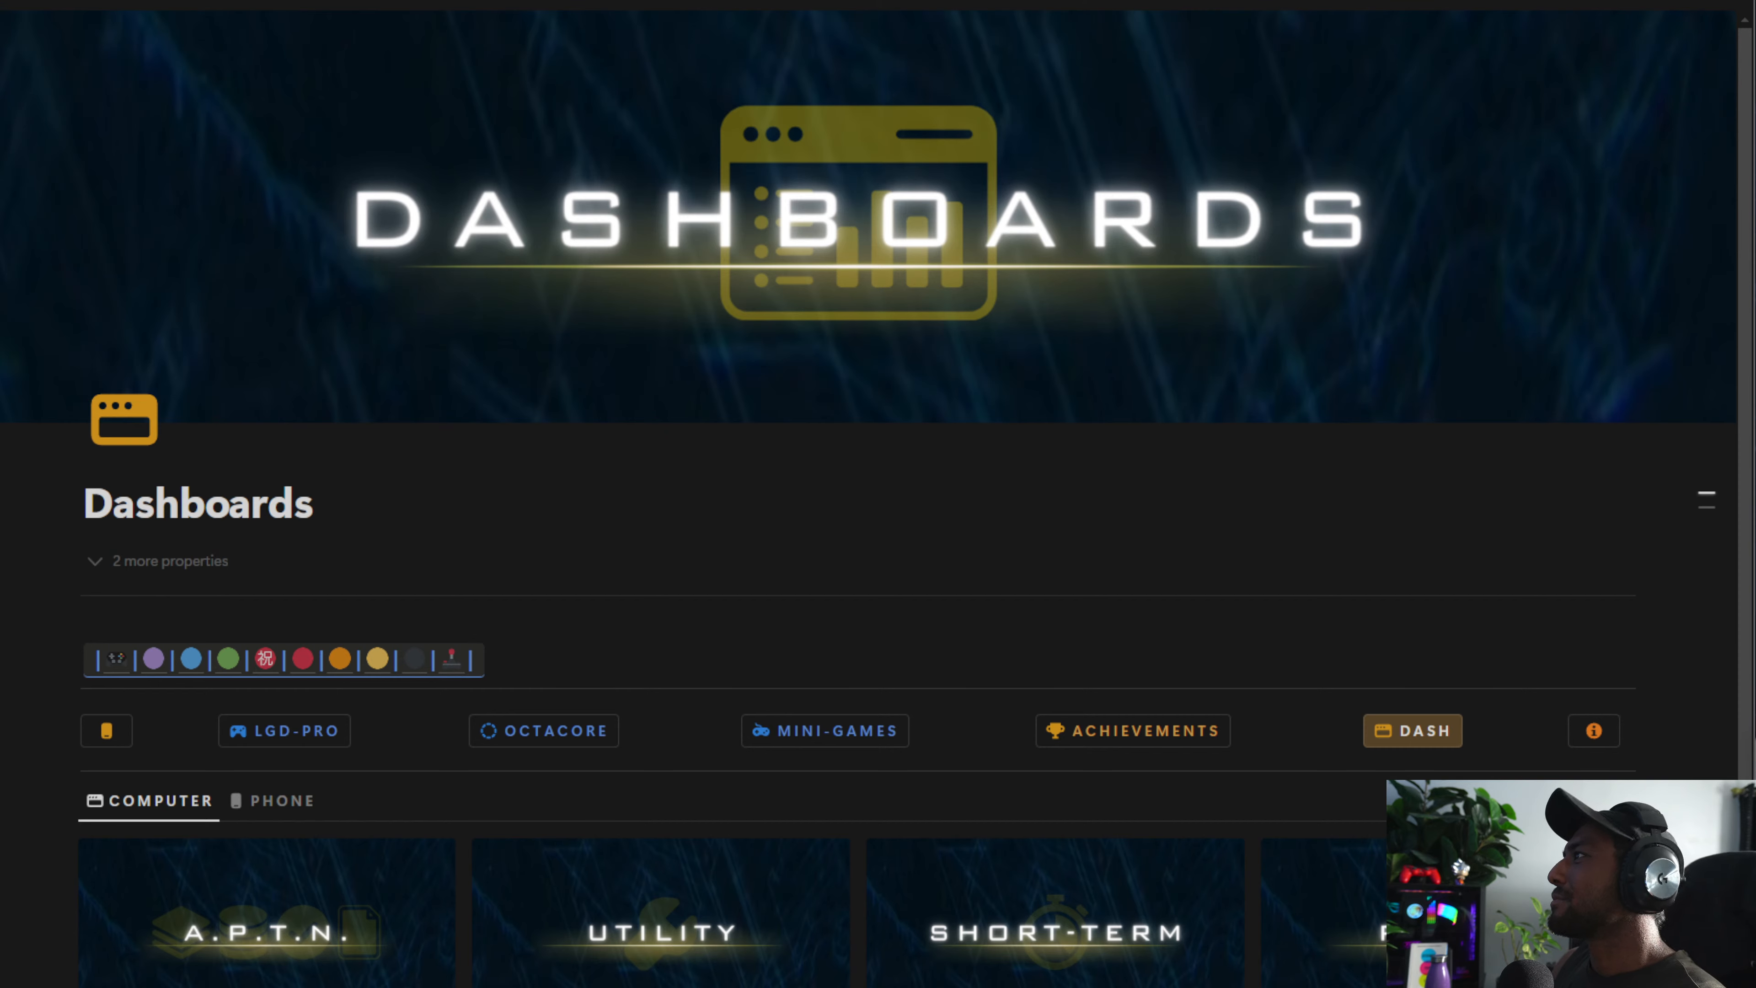
# Open the Phone Dashboards page from the Dashboards page
pyautogui.scroll(-3, 373, 635)
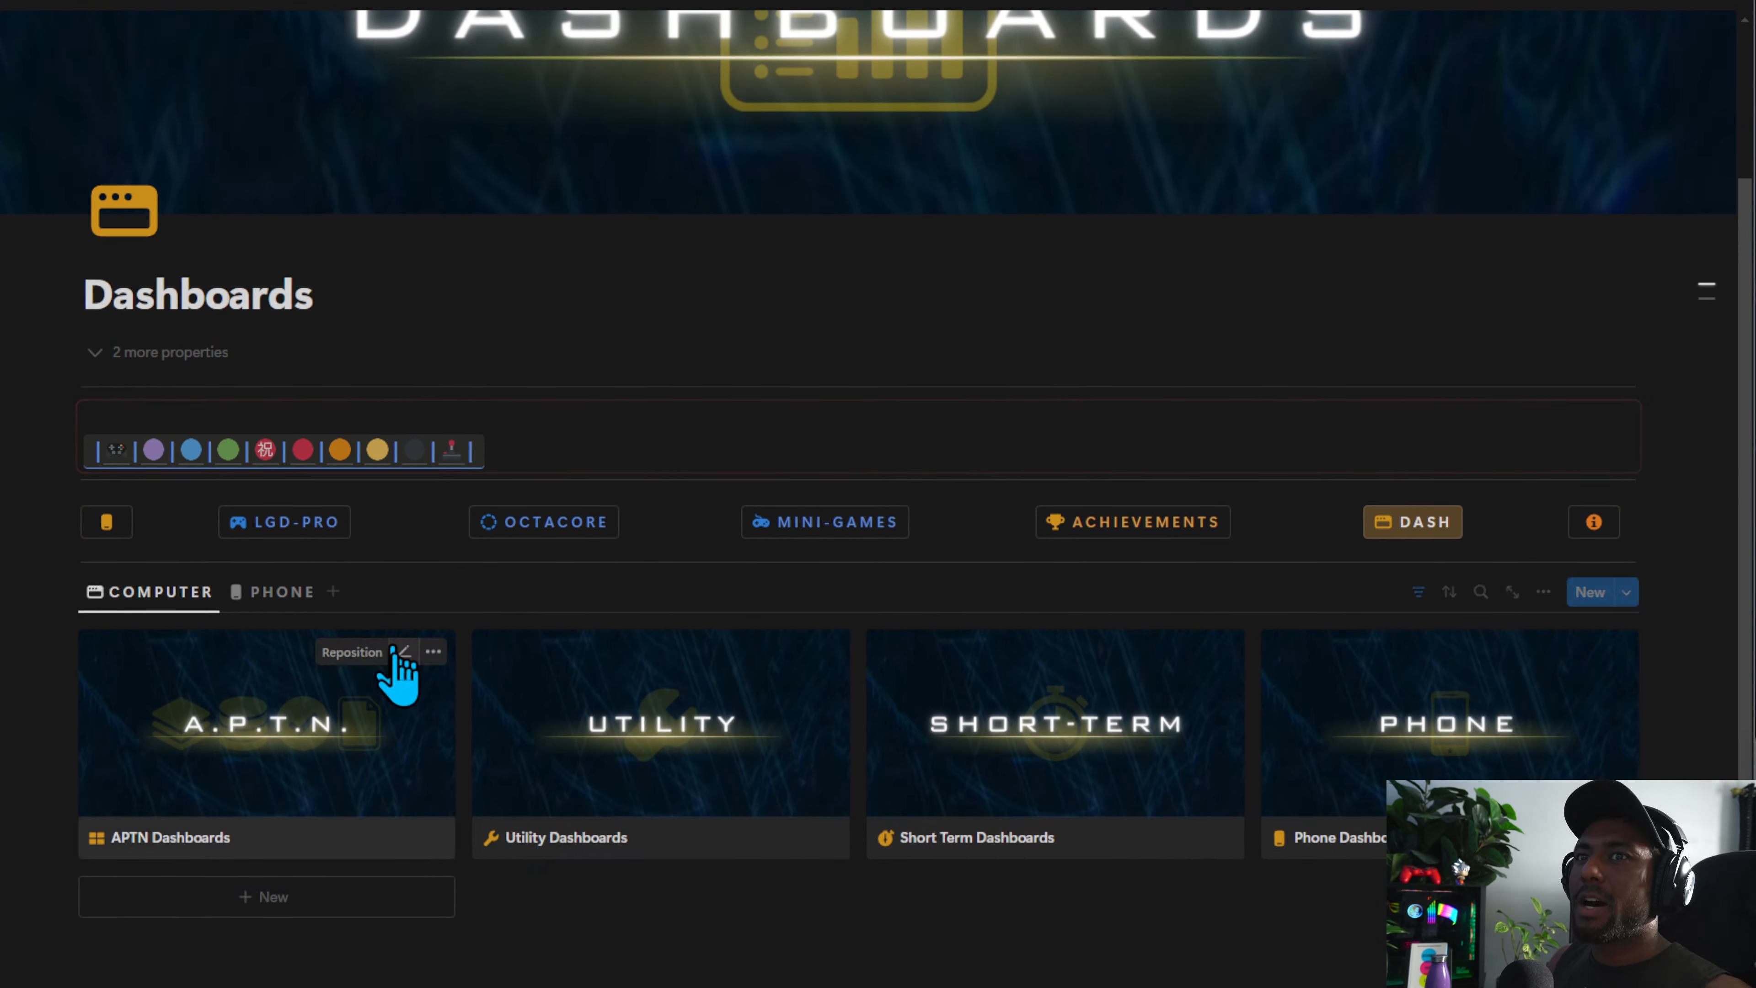
pyautogui.click(106, 522)
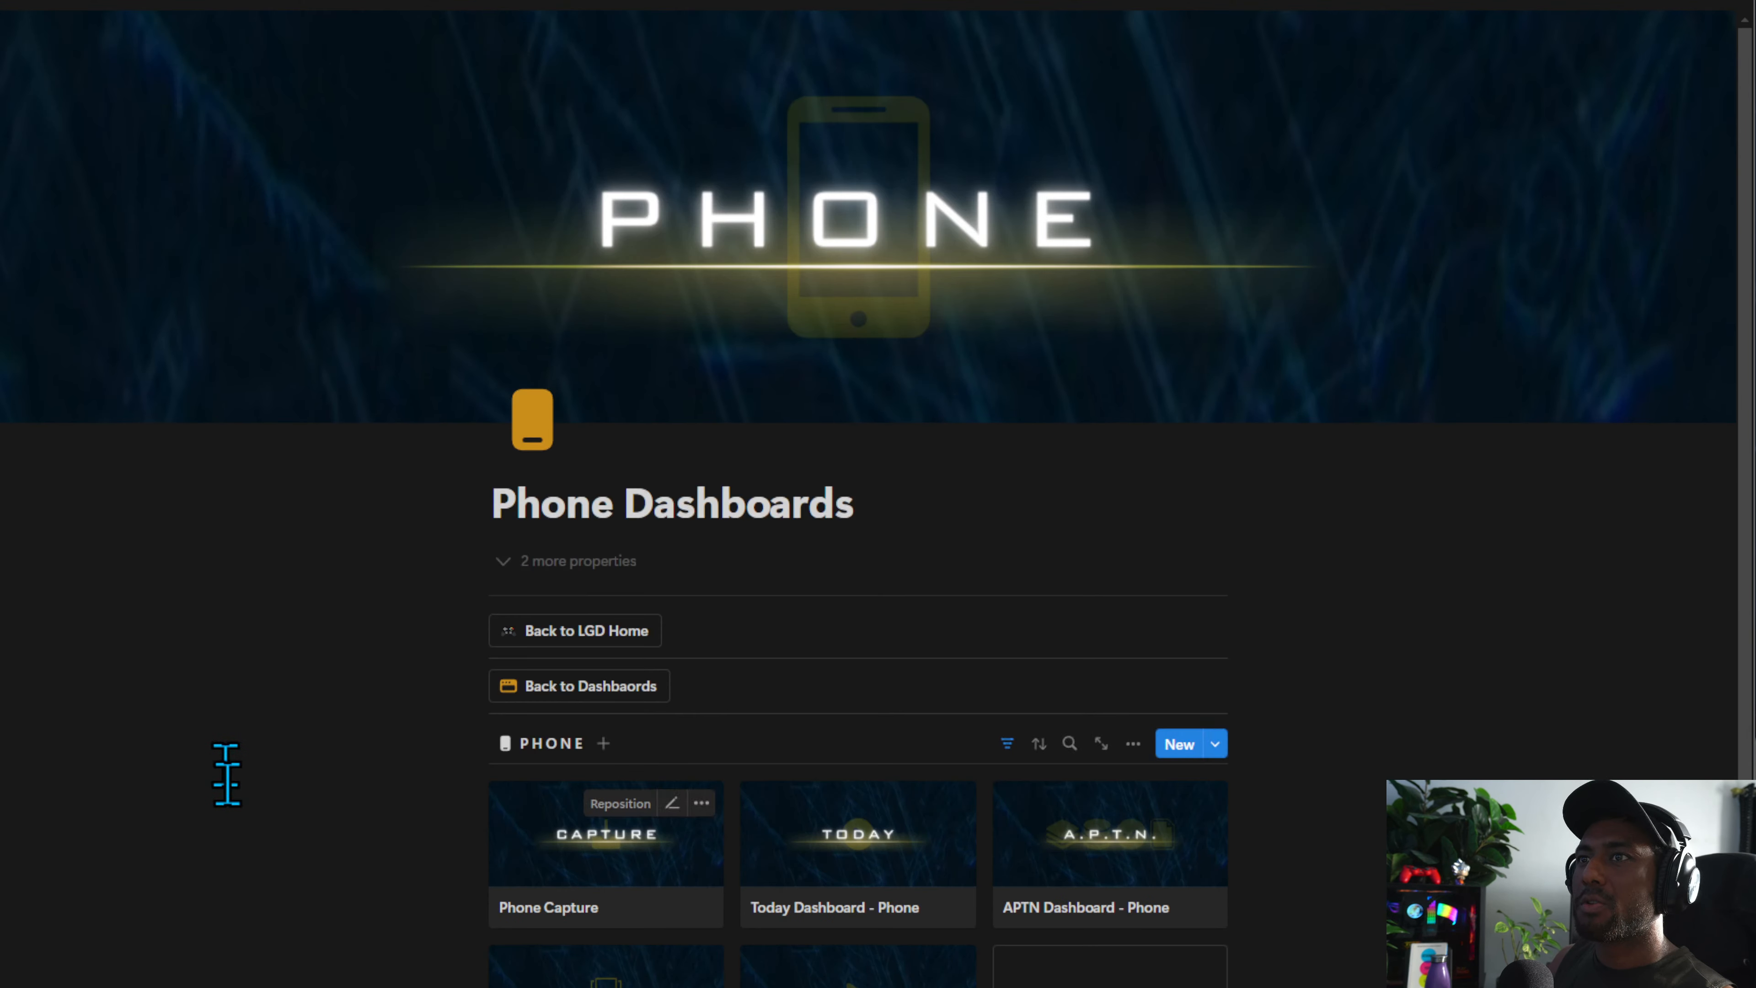
# Browse the phone dashboard gallery and preview the Phone Capture page
pyautogui.scroll(-4, 642, 572)
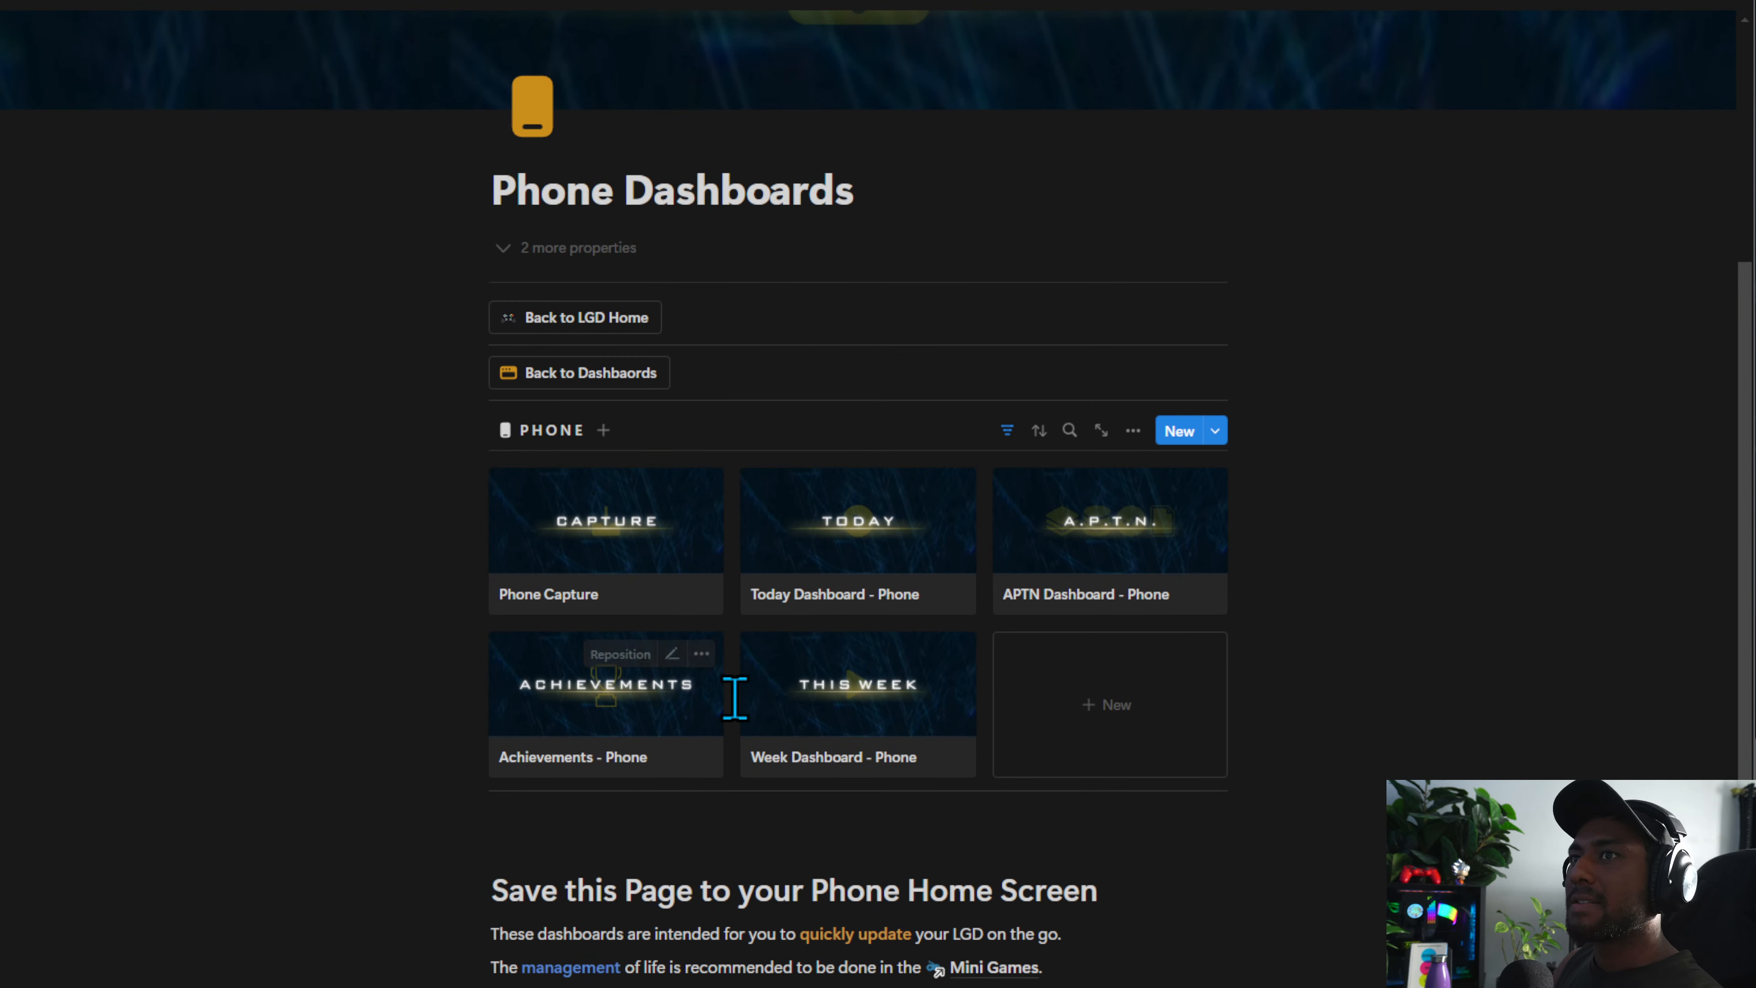
pyautogui.click(632, 592)
pyautogui.click(1666, 600)
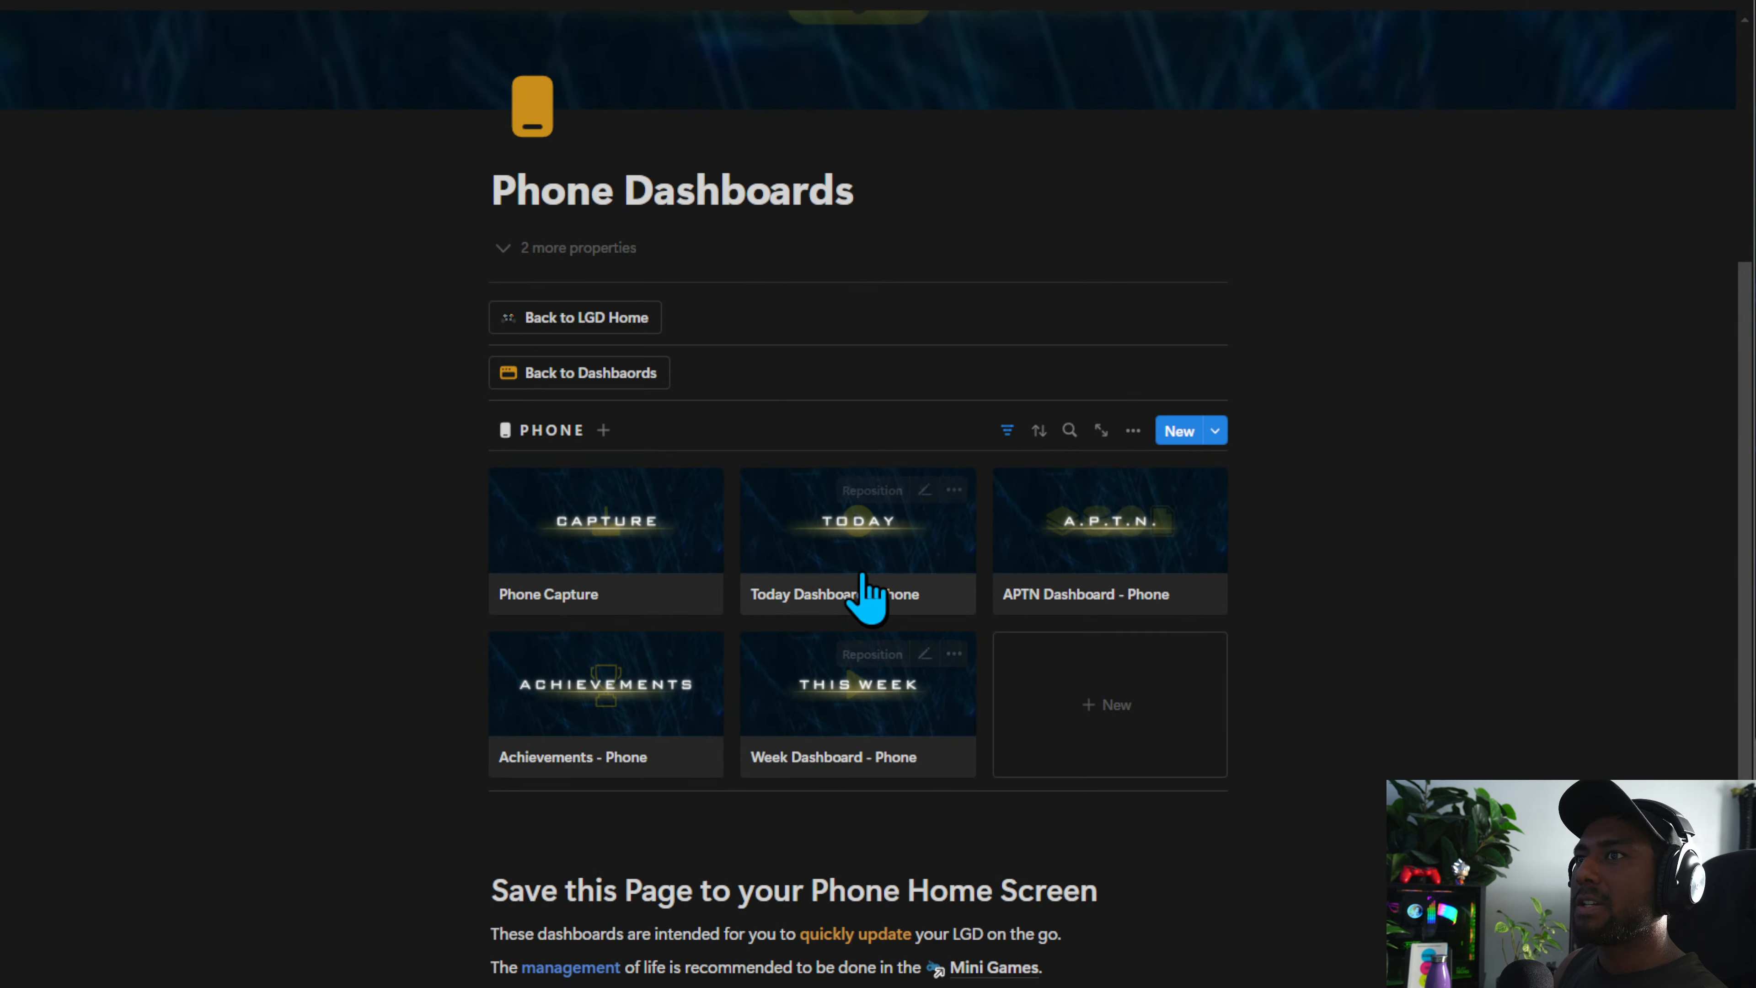
pyautogui.click(870, 596)
pyautogui.click(1612, 638)
pyautogui.scroll(4, 615, 650)
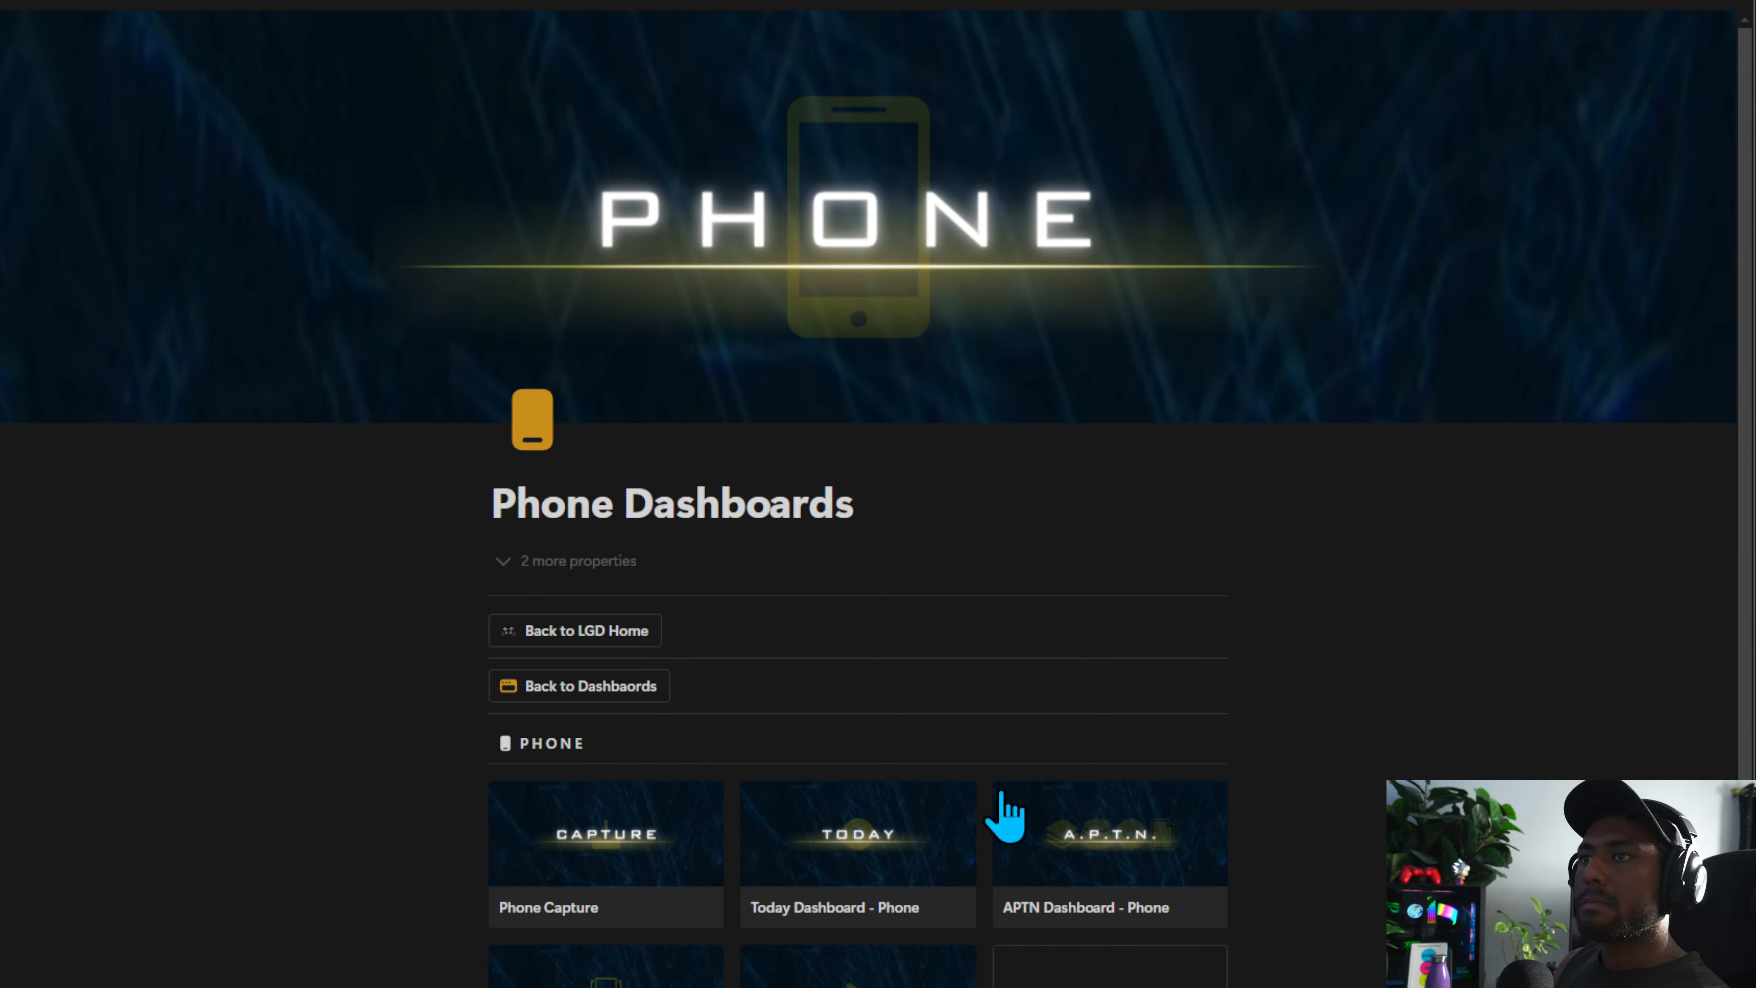
pyautogui.click(693, 860)
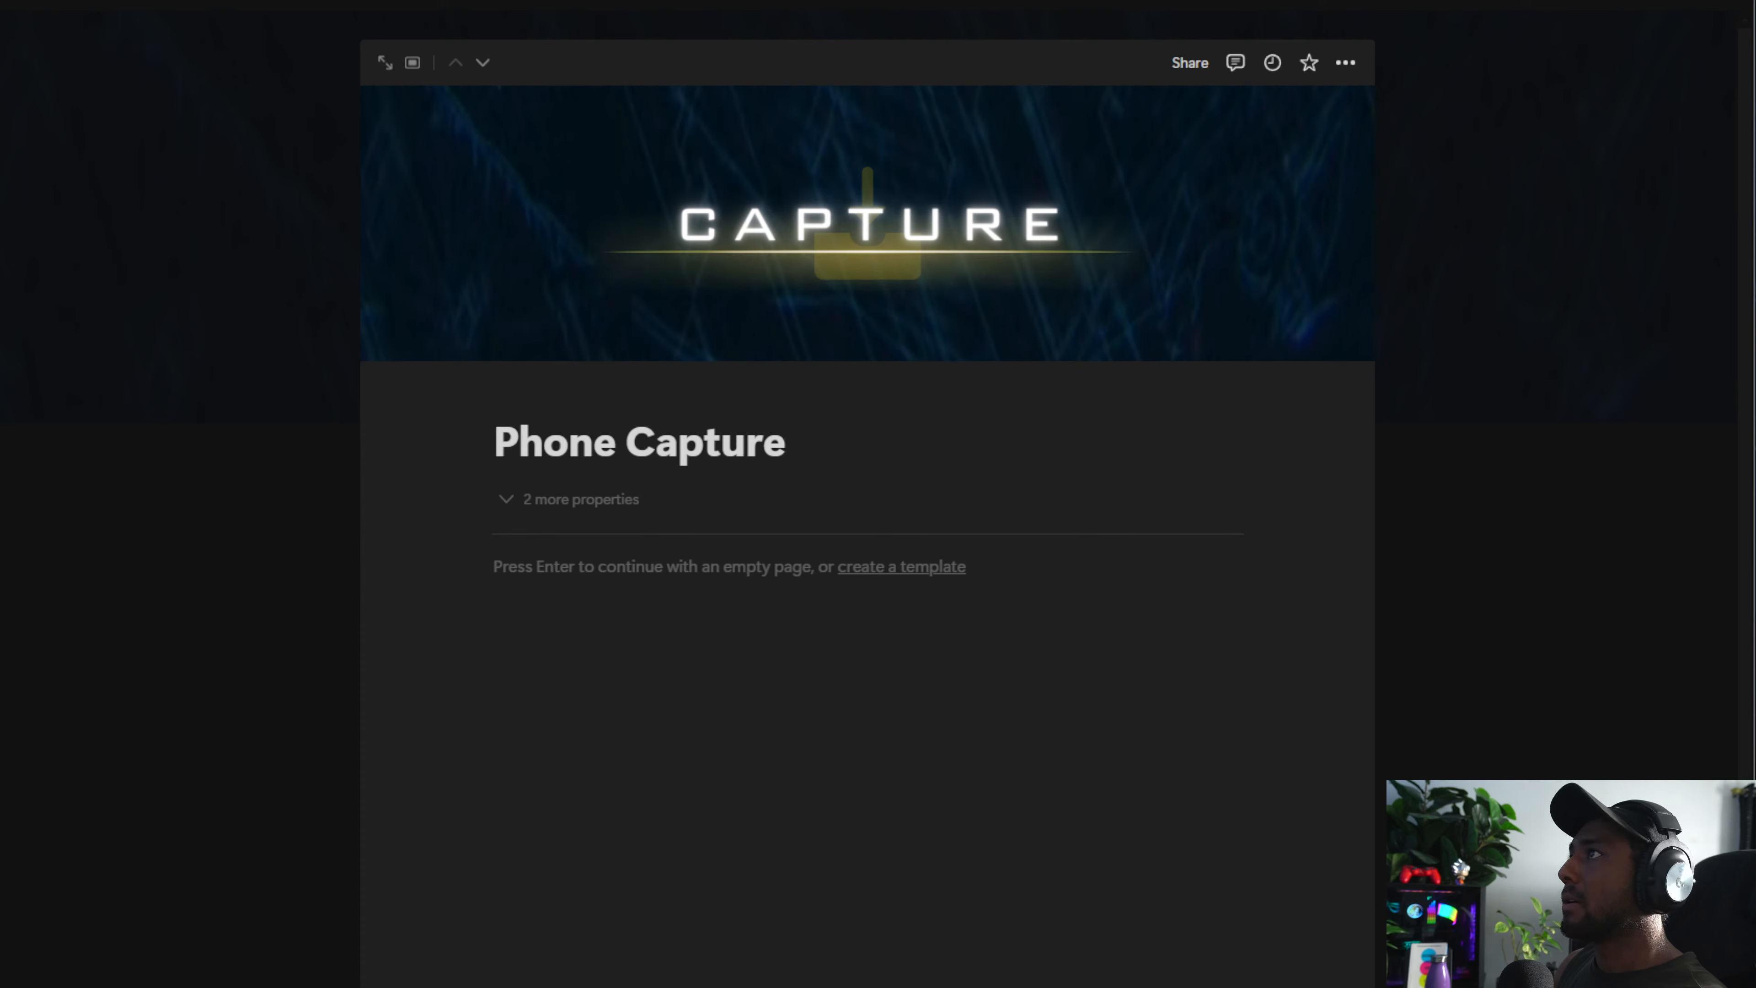
pyautogui.click(333, 223)
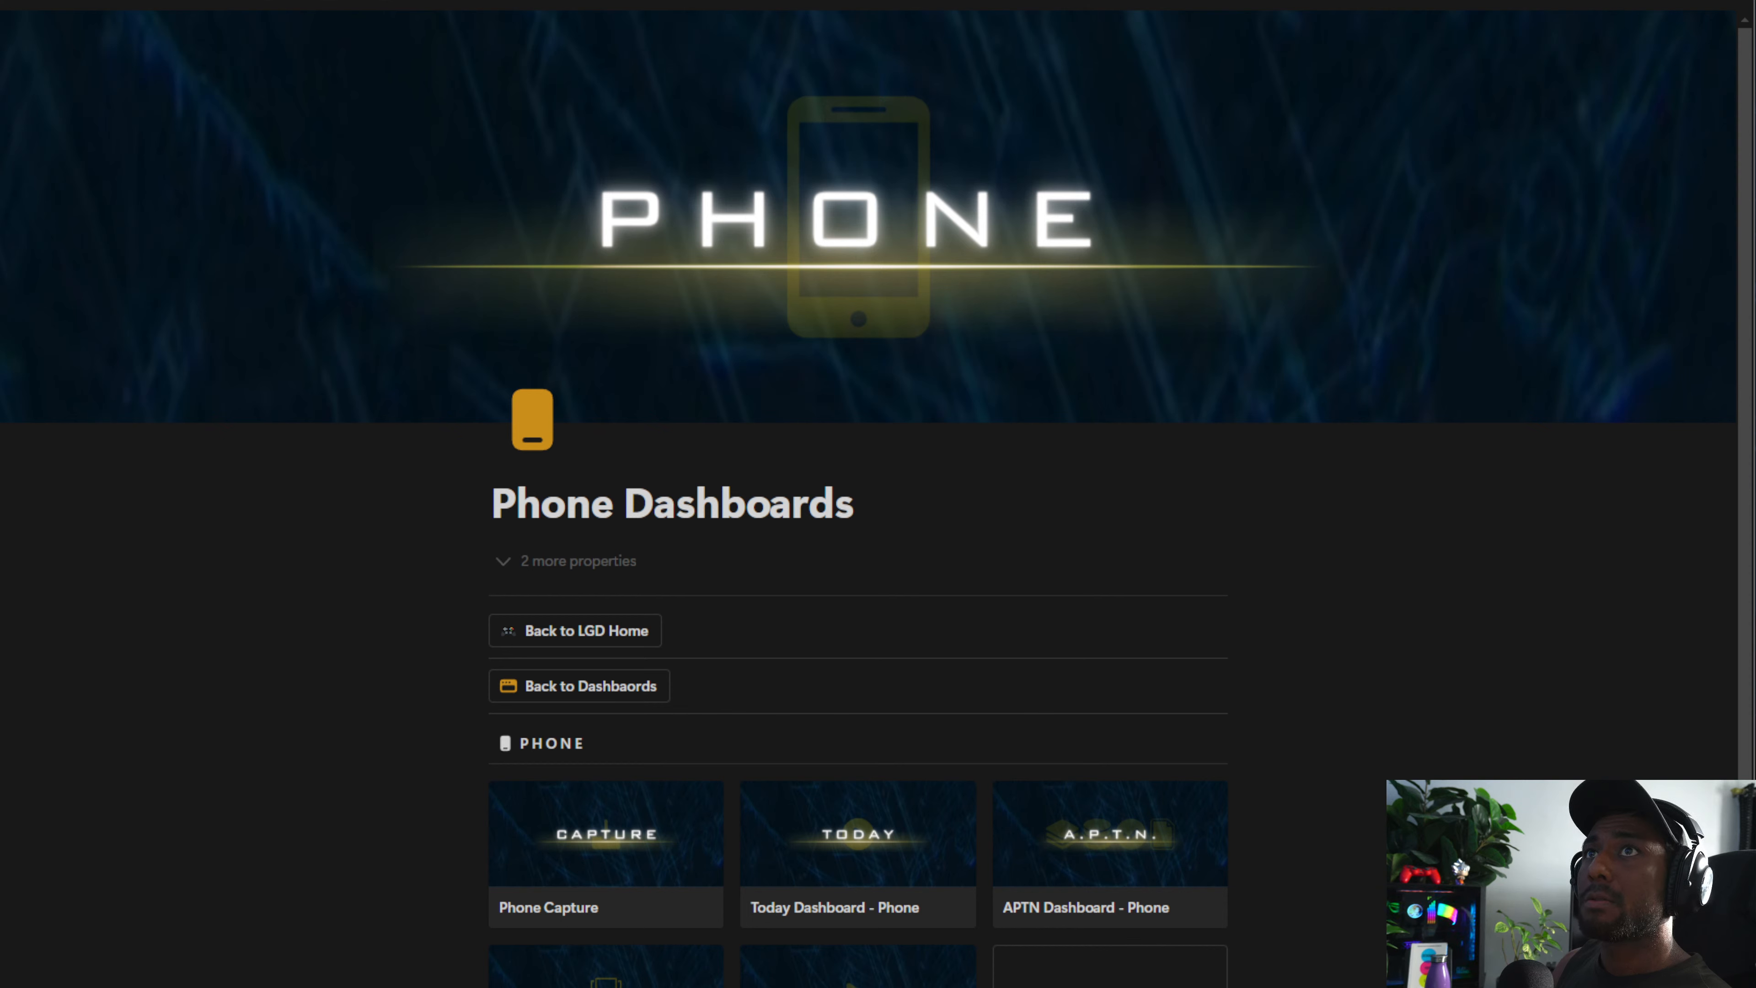
# Navigate through the Dashboards Database to Utility Dashboards and open its Capture page
pyautogui.hotkey('ctrl', 'Tab')
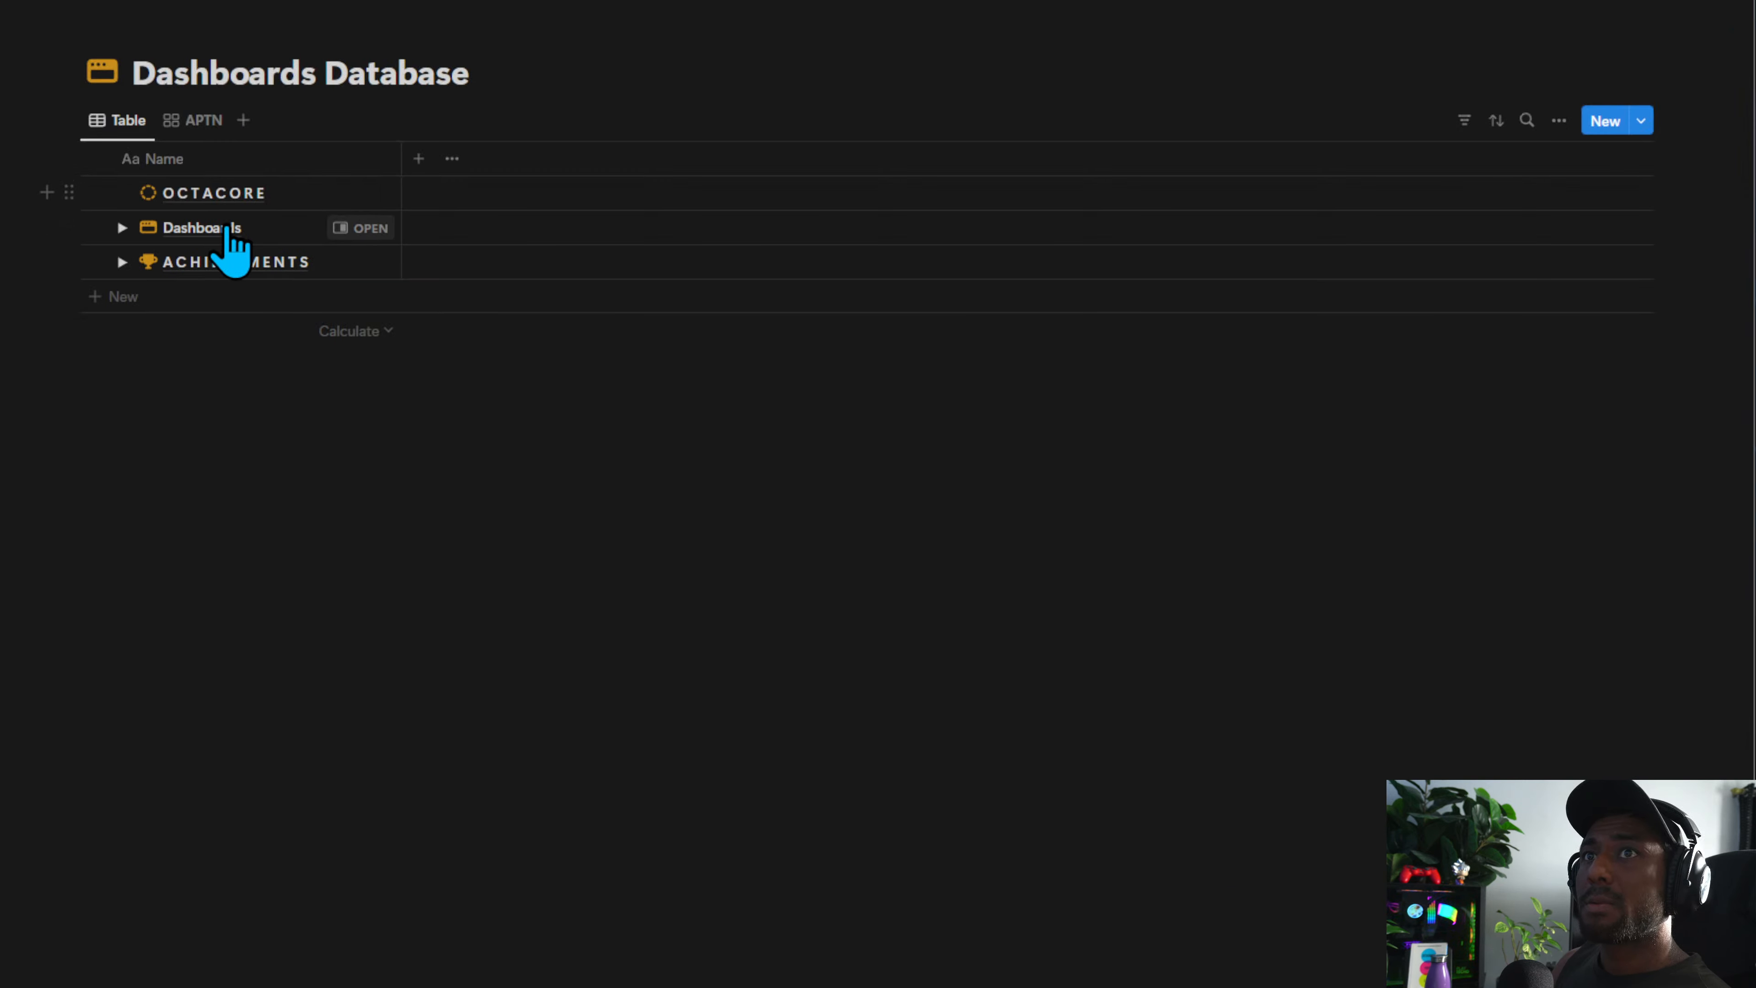
pyautogui.click(381, 216)
pyautogui.click(121, 228)
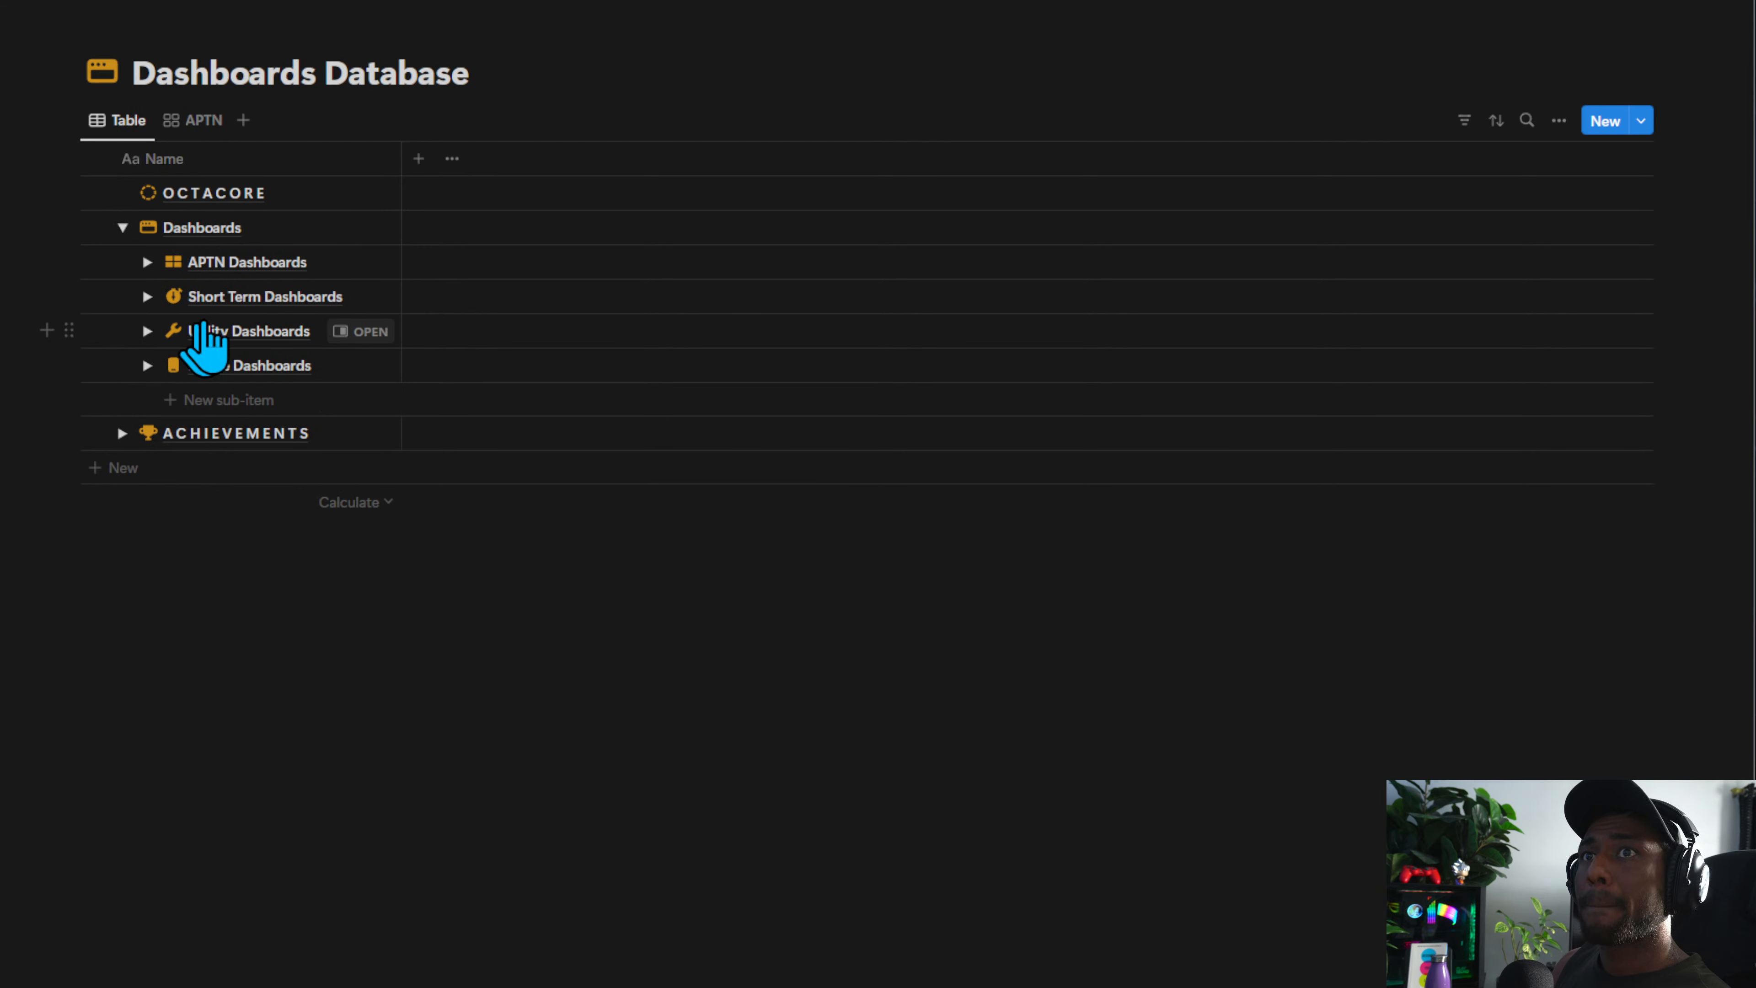
pyautogui.click(360, 331)
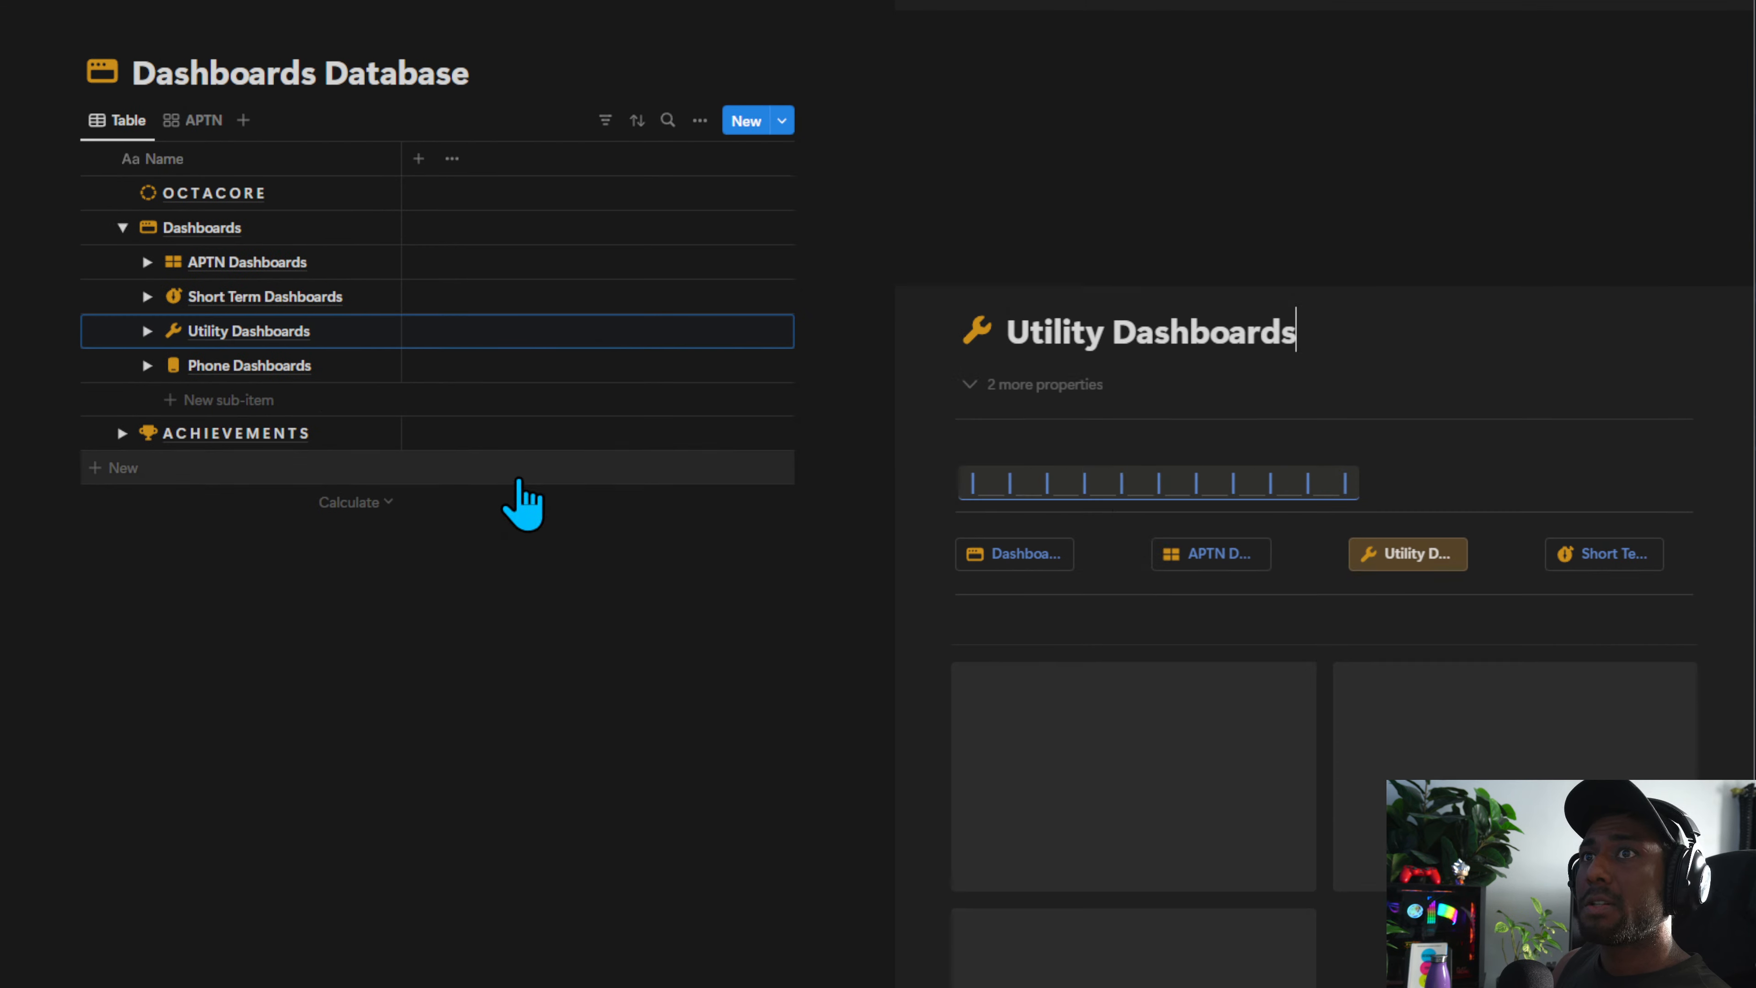
pyautogui.click(1438, 763)
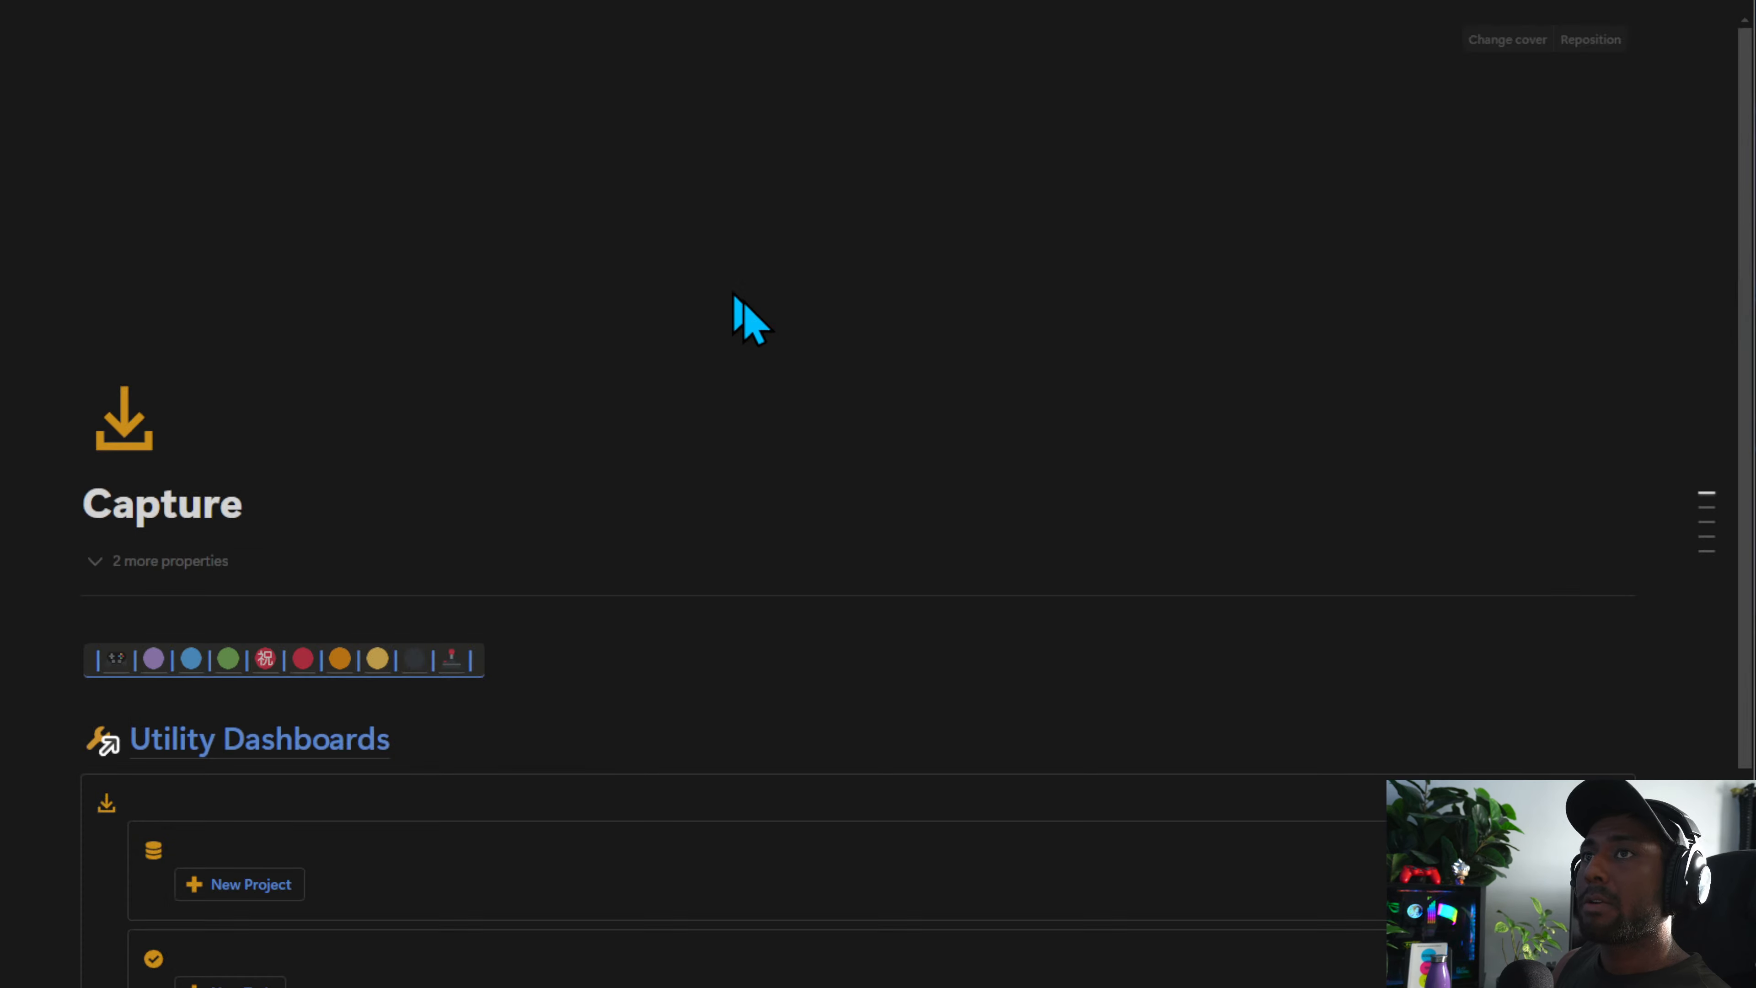
# Select the Projects, Tasks and Notes capture button columns on the Capture page
pyautogui.scroll(-10, 869, 679)
pyautogui.moveTo(1535, 982); pyautogui.dragTo(491, 299)
pyautogui.click(1693, 912)
pyautogui.click(1729, 399)
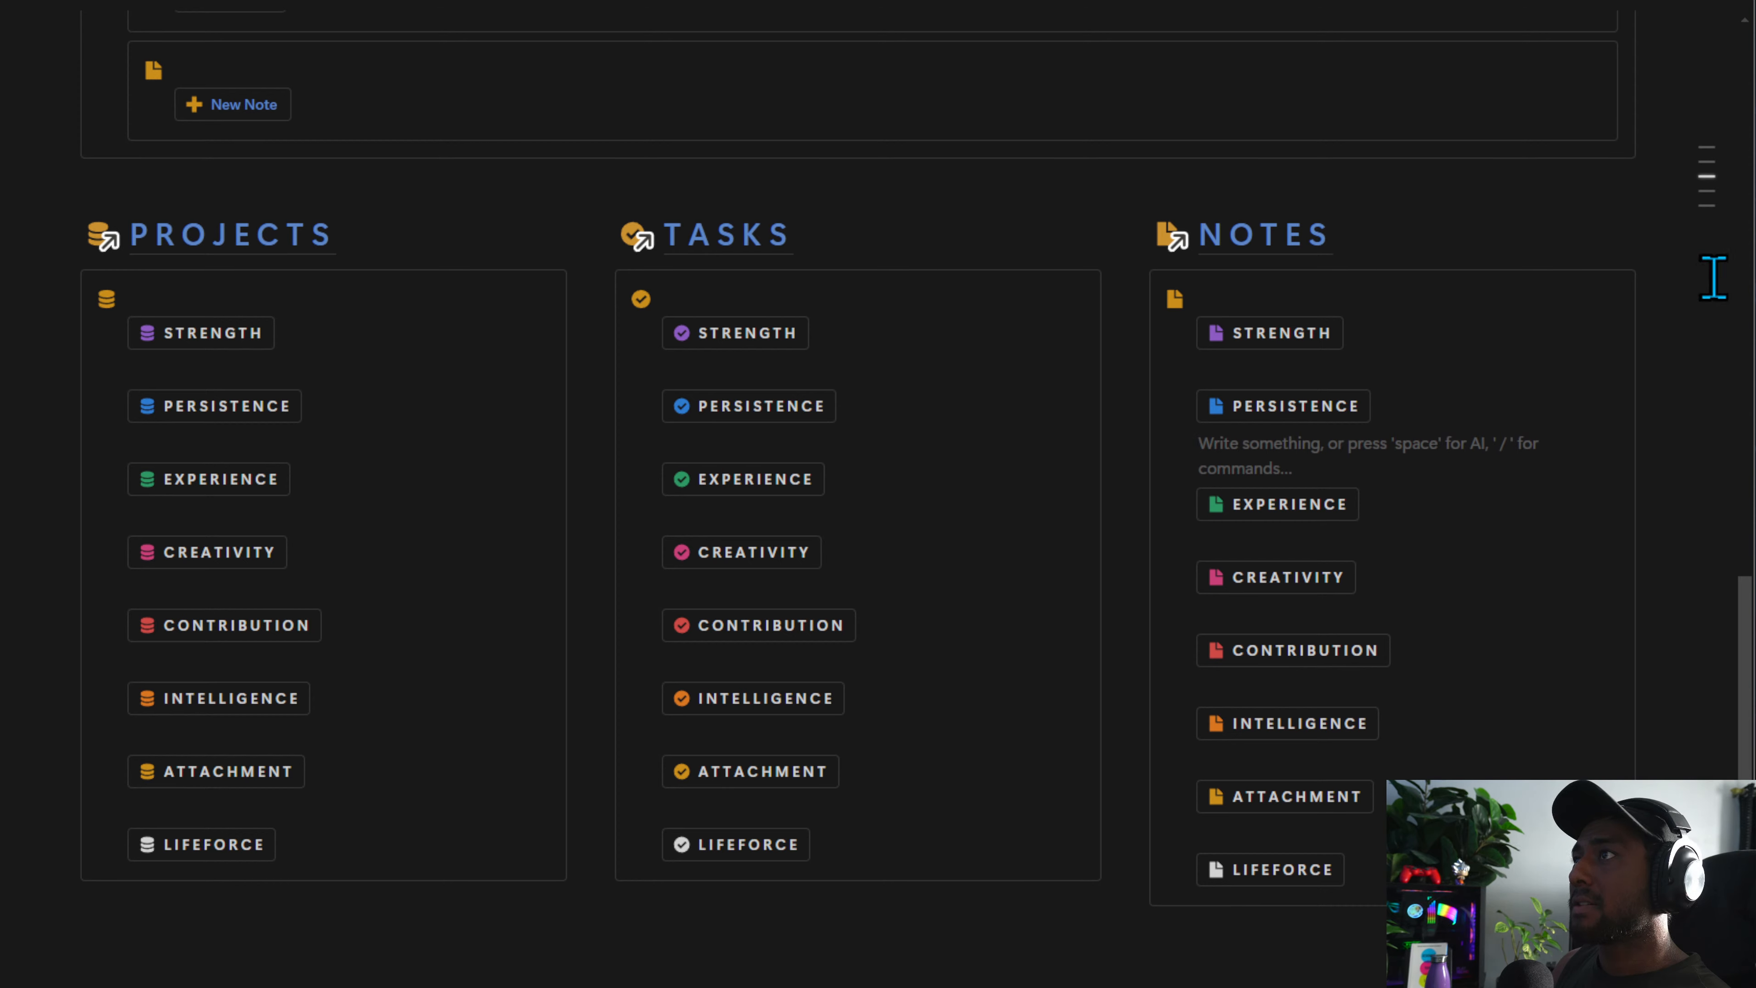
pyautogui.moveTo(1712, 277); pyautogui.dragTo(282, 310)
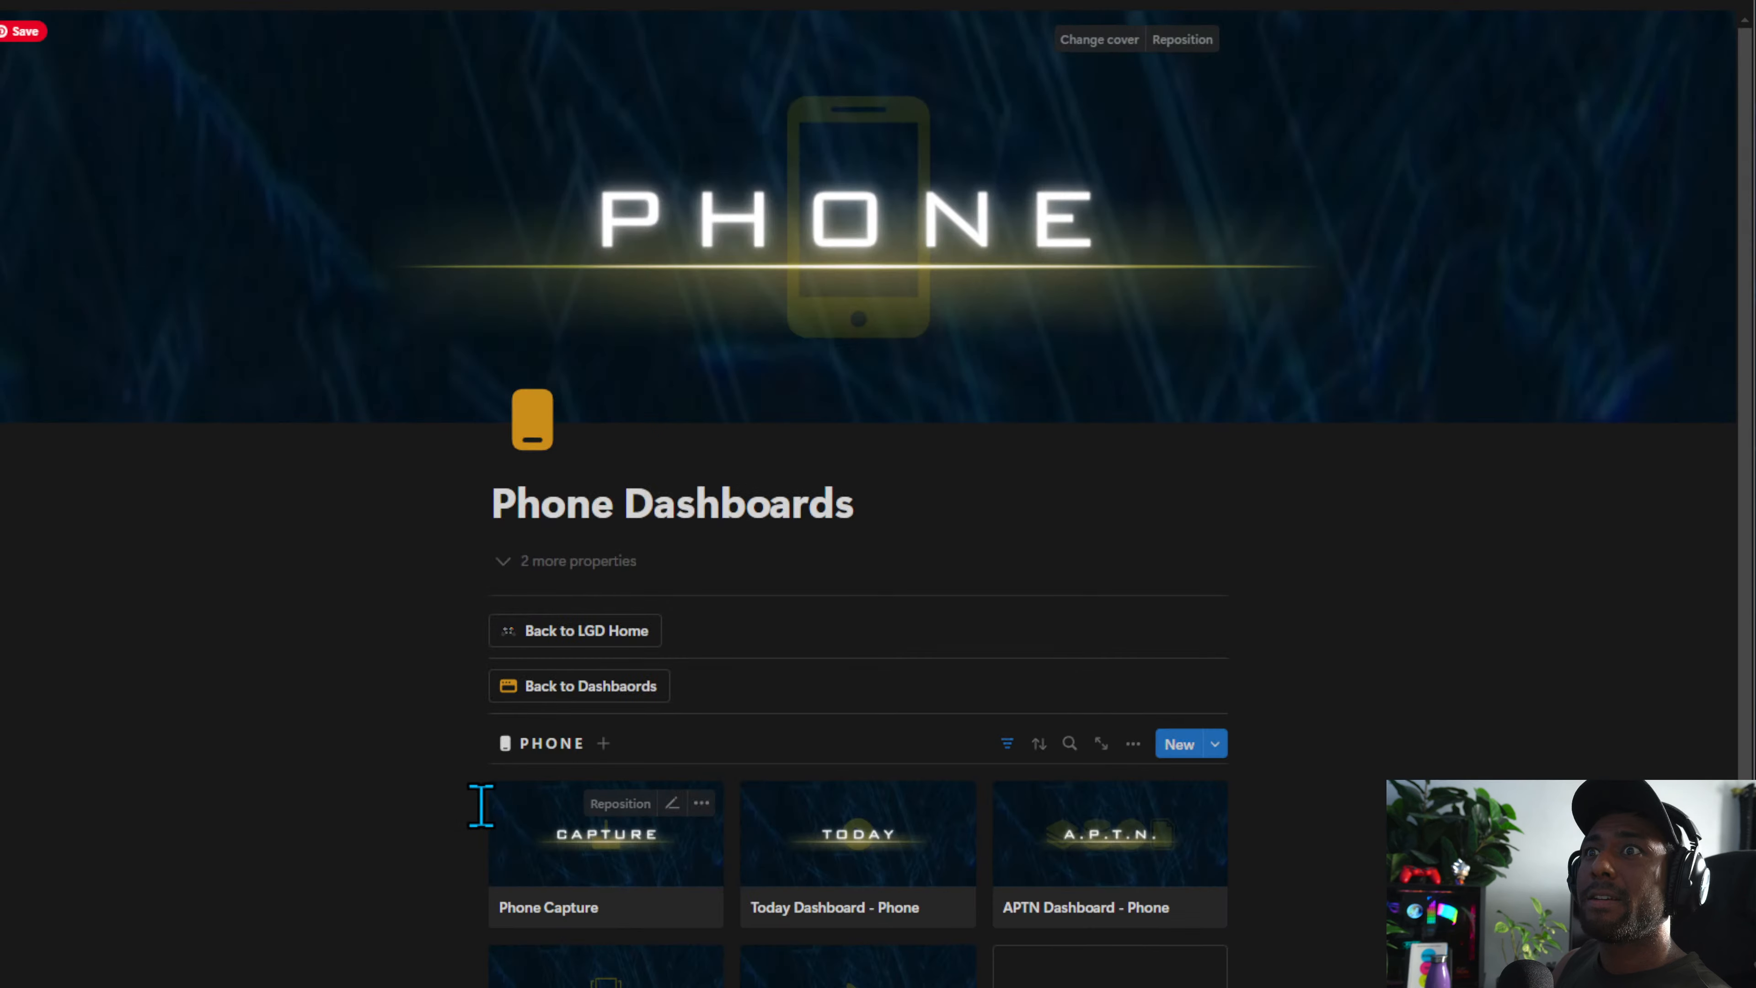
# Open the Phone Capture page and delete its pasted capture button blocks
pyautogui.scroll(-5, 725, 724)
pyautogui.scroll(3, 725, 725)
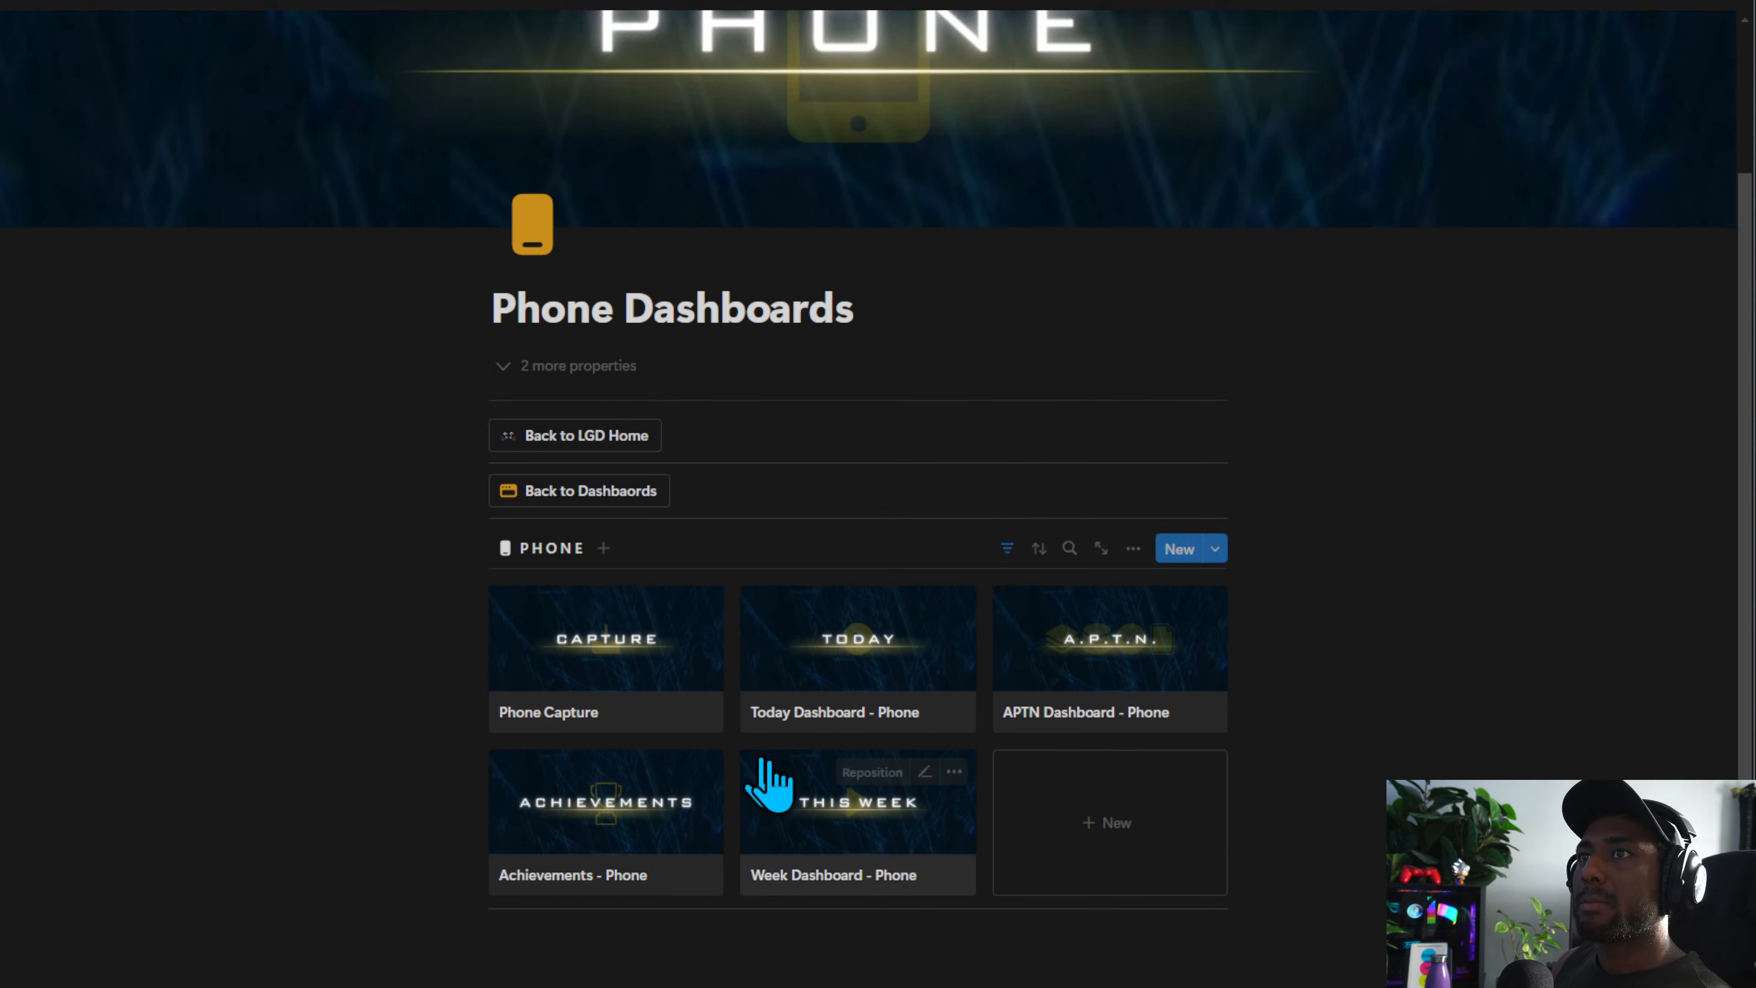
pyautogui.click(587, 681)
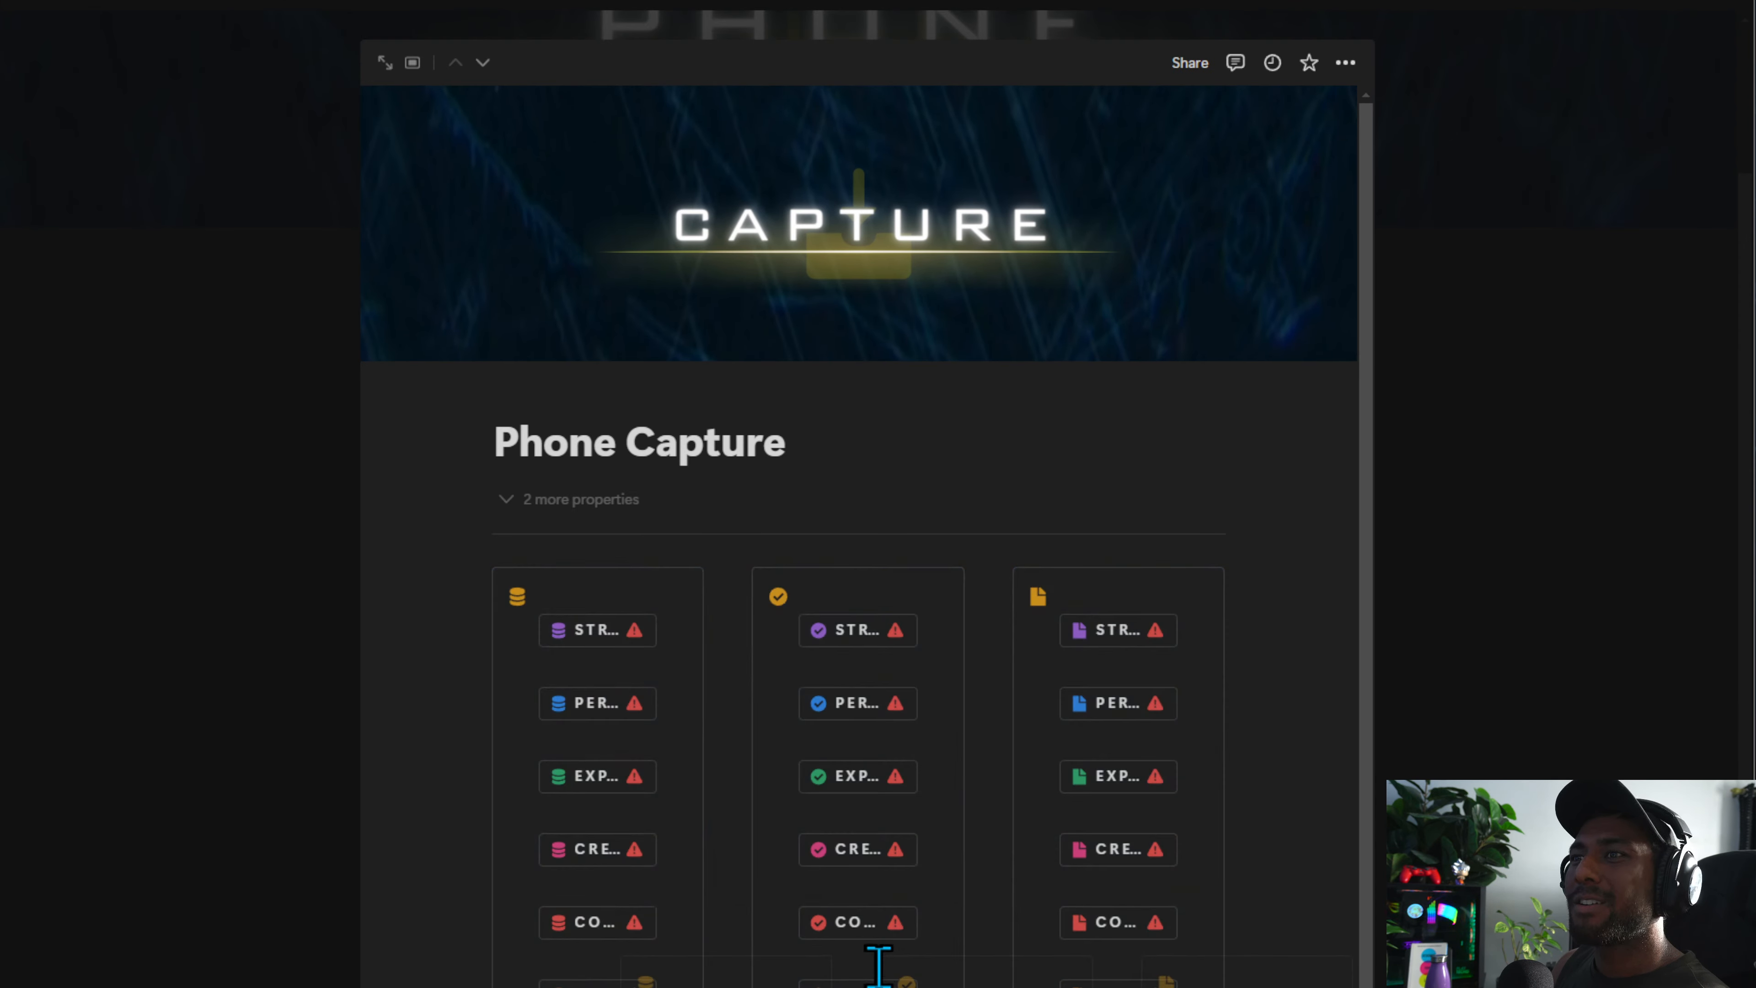
pyautogui.scroll(-6, 750, 602)
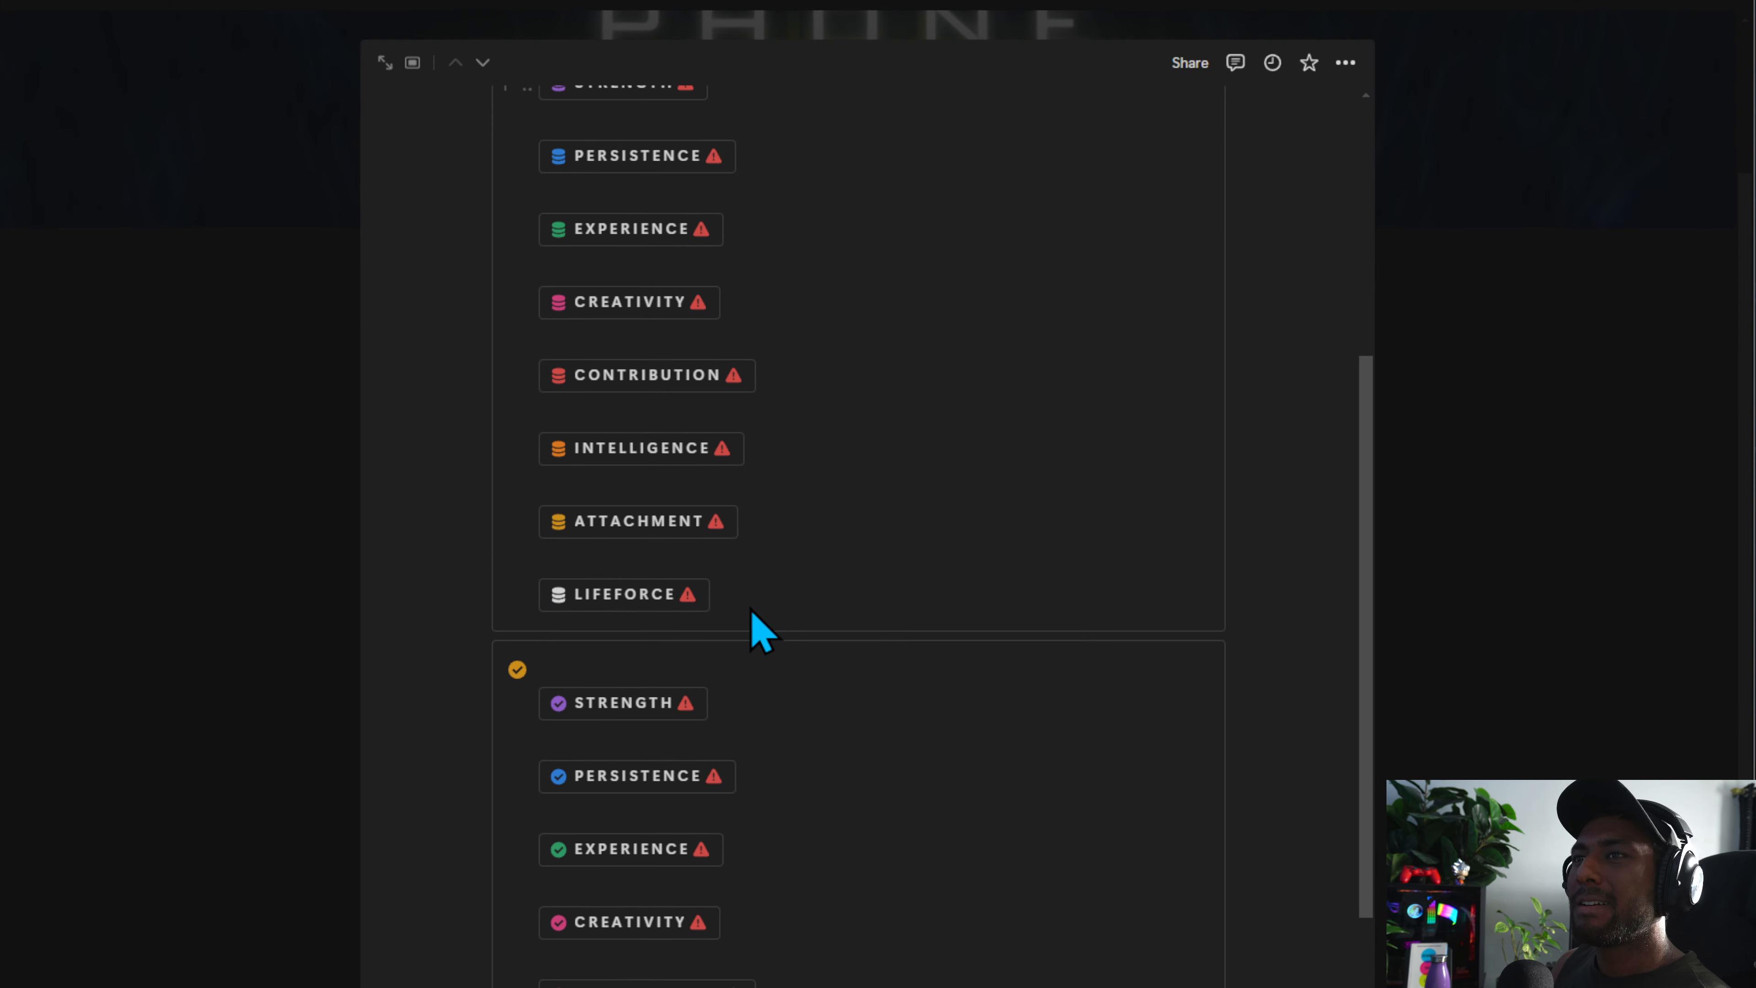
pyautogui.scroll(-8, 1165, 873)
pyautogui.moveTo(1298, 788); pyautogui.dragTo(834, 564)
pyautogui.scroll(8, 829, 437)
pyautogui.press('Delete')
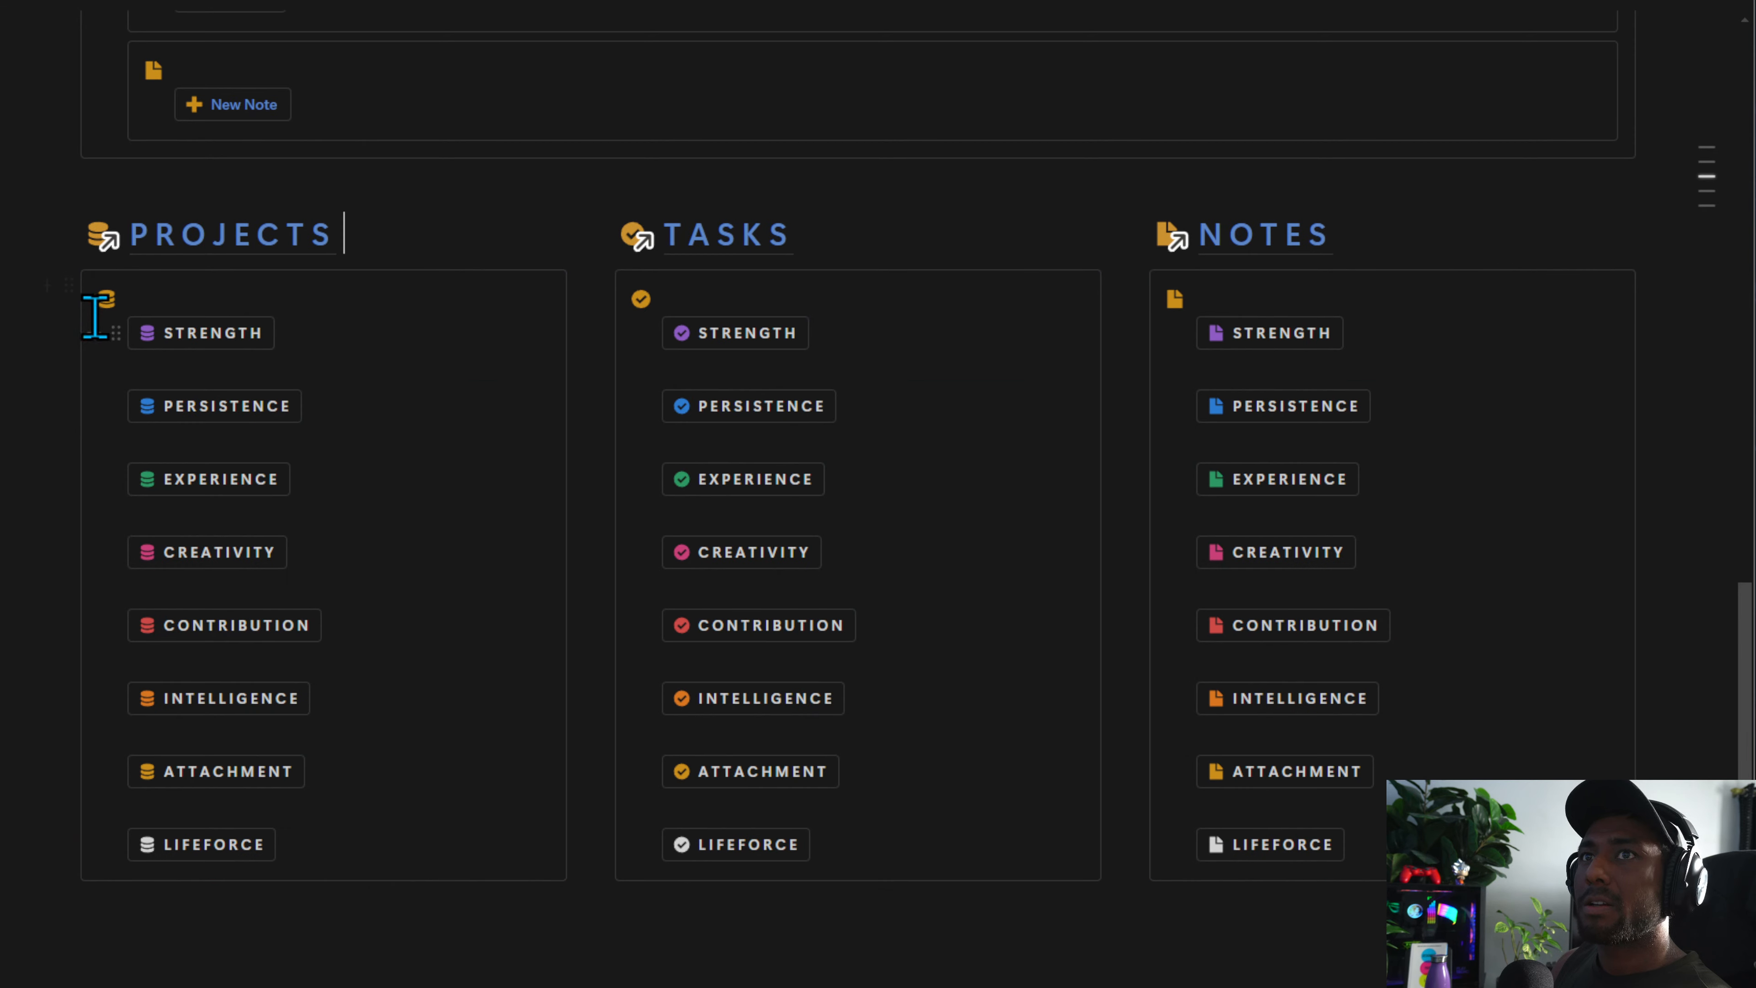
# Paste the capture columns into the Phone Capture page, then undo the paste
pyautogui.click(69, 285)
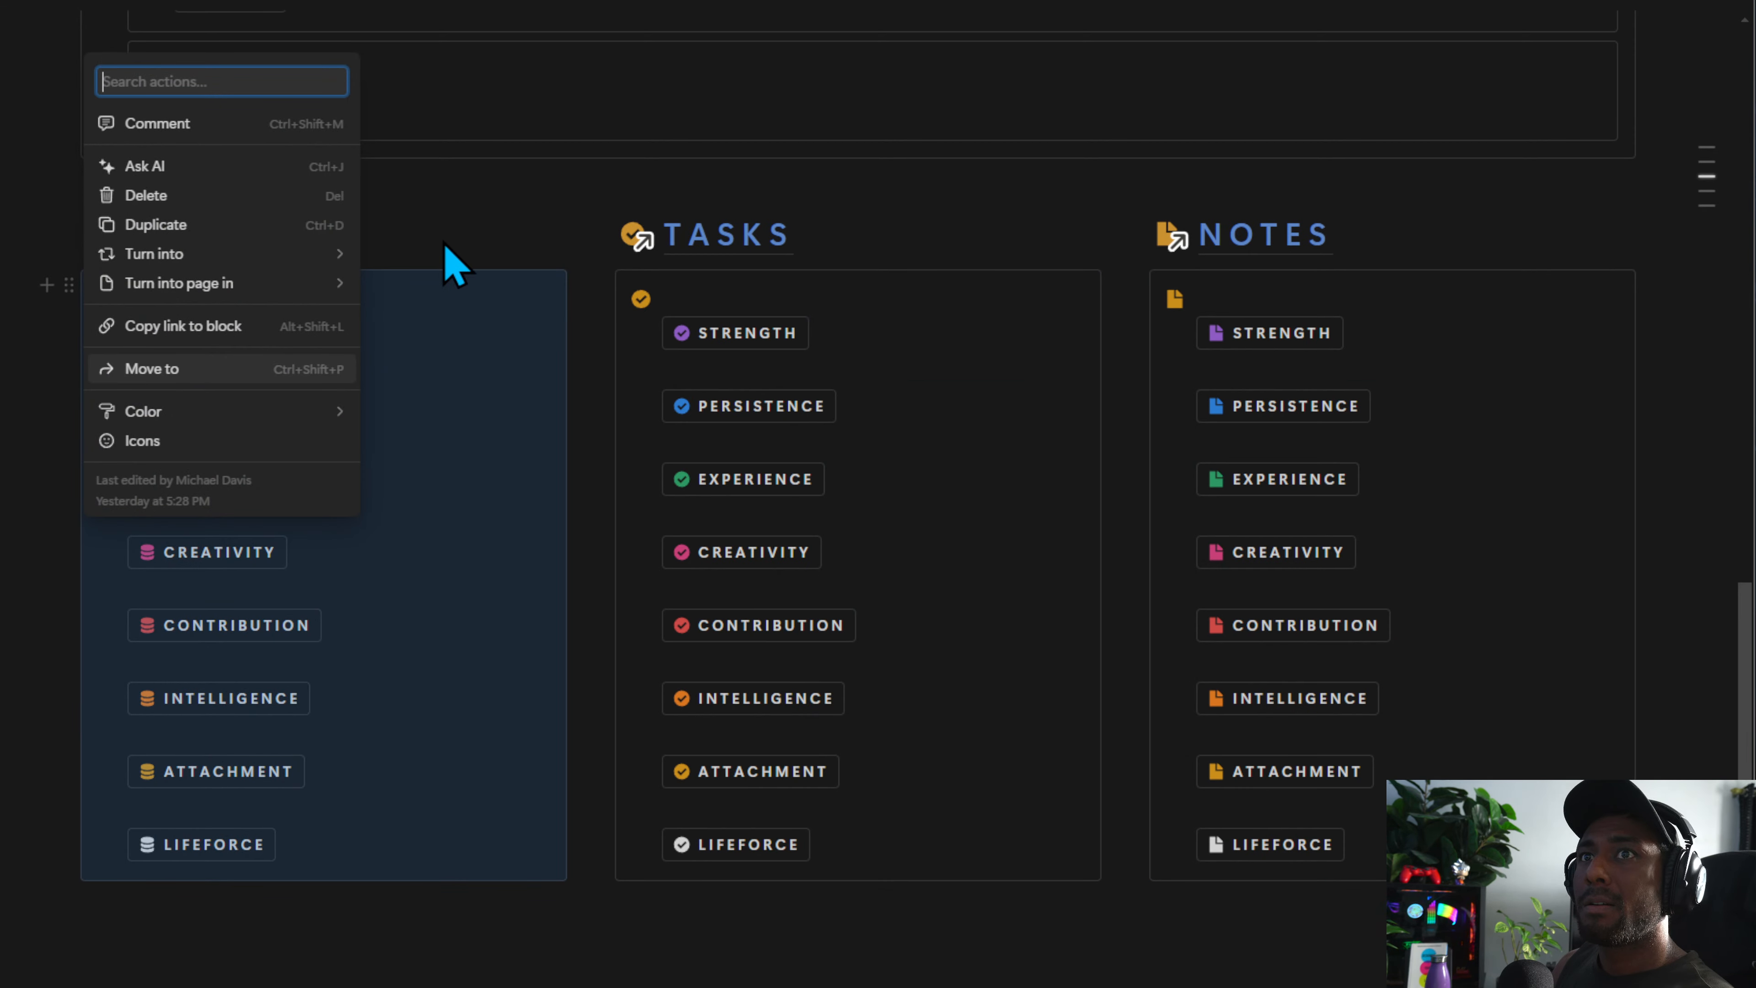
pyautogui.press('Escape')
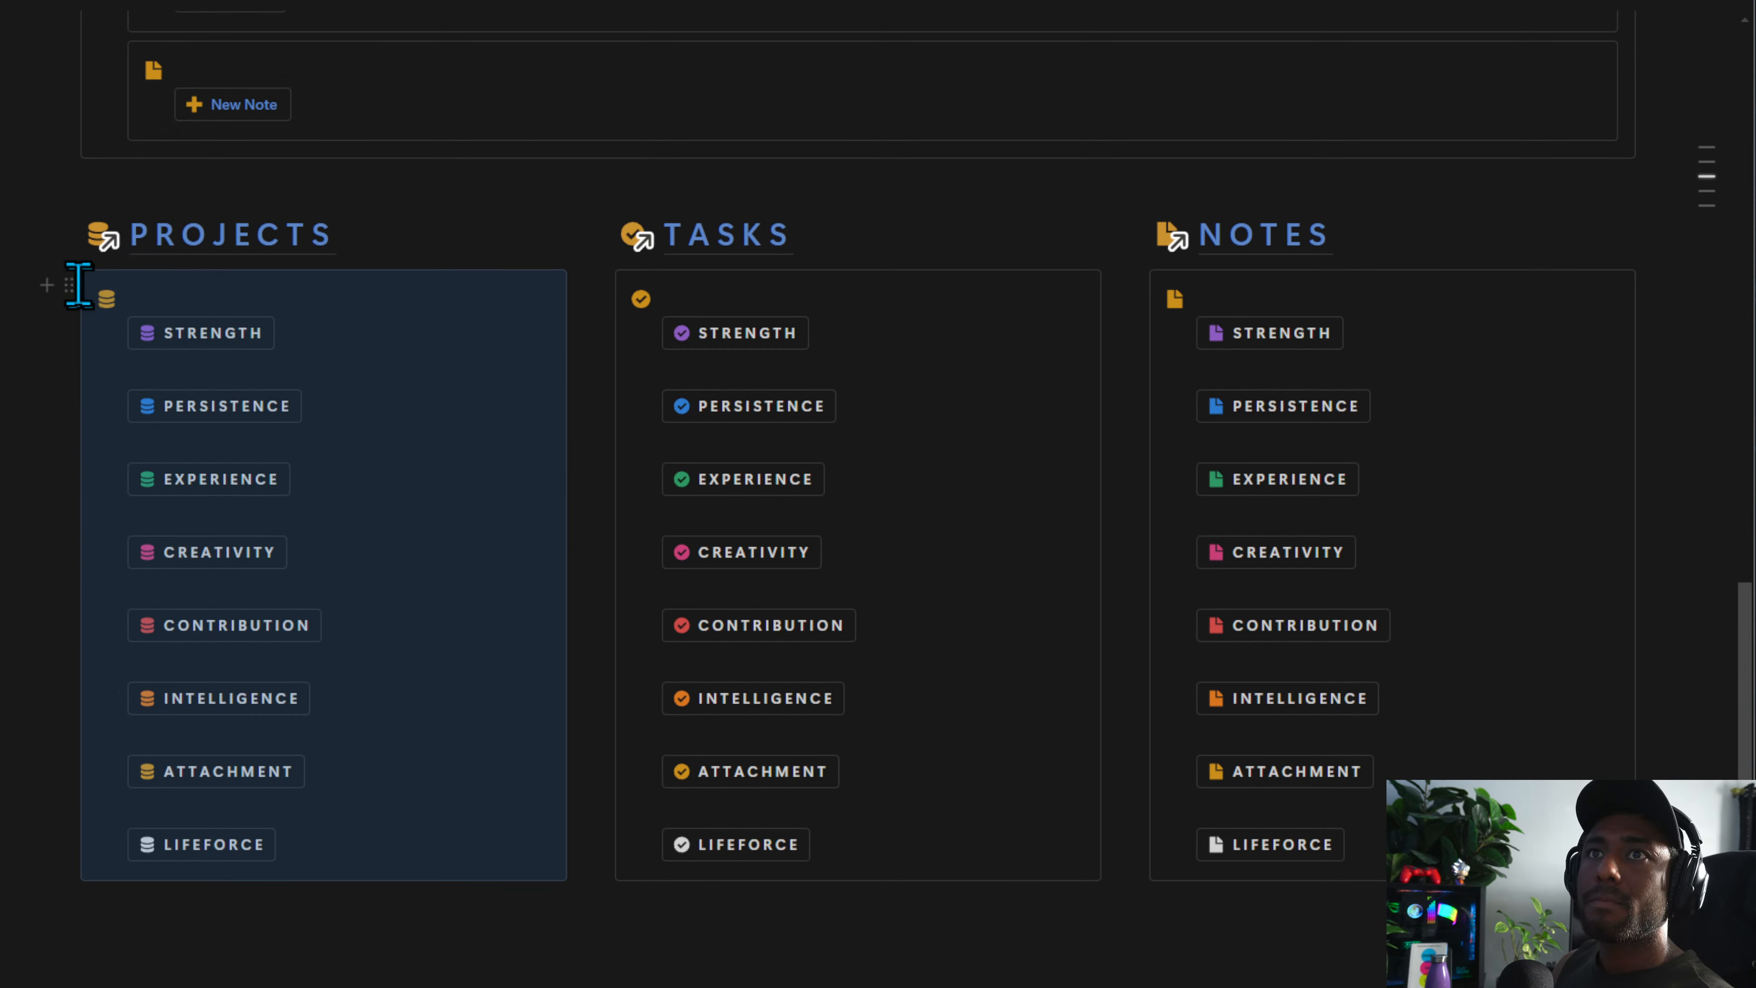
pyautogui.click(68, 285)
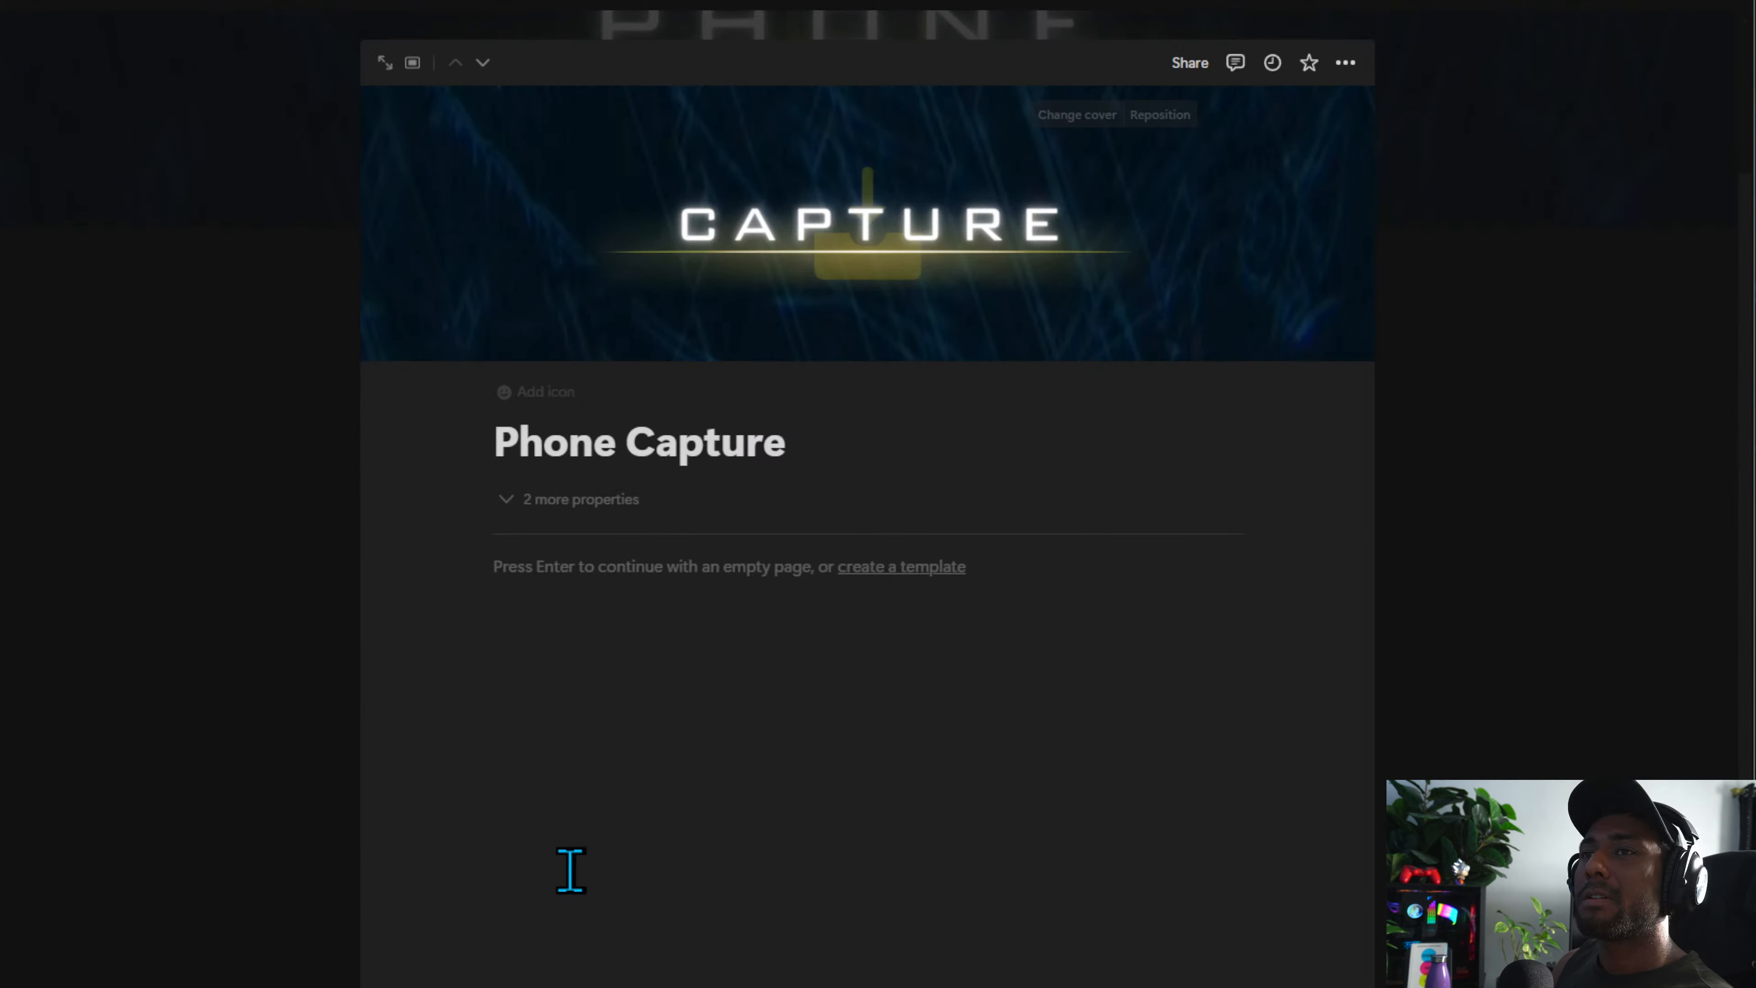
pyautogui.click(583, 623)
pyautogui.hotkey('ctrl', 'v')
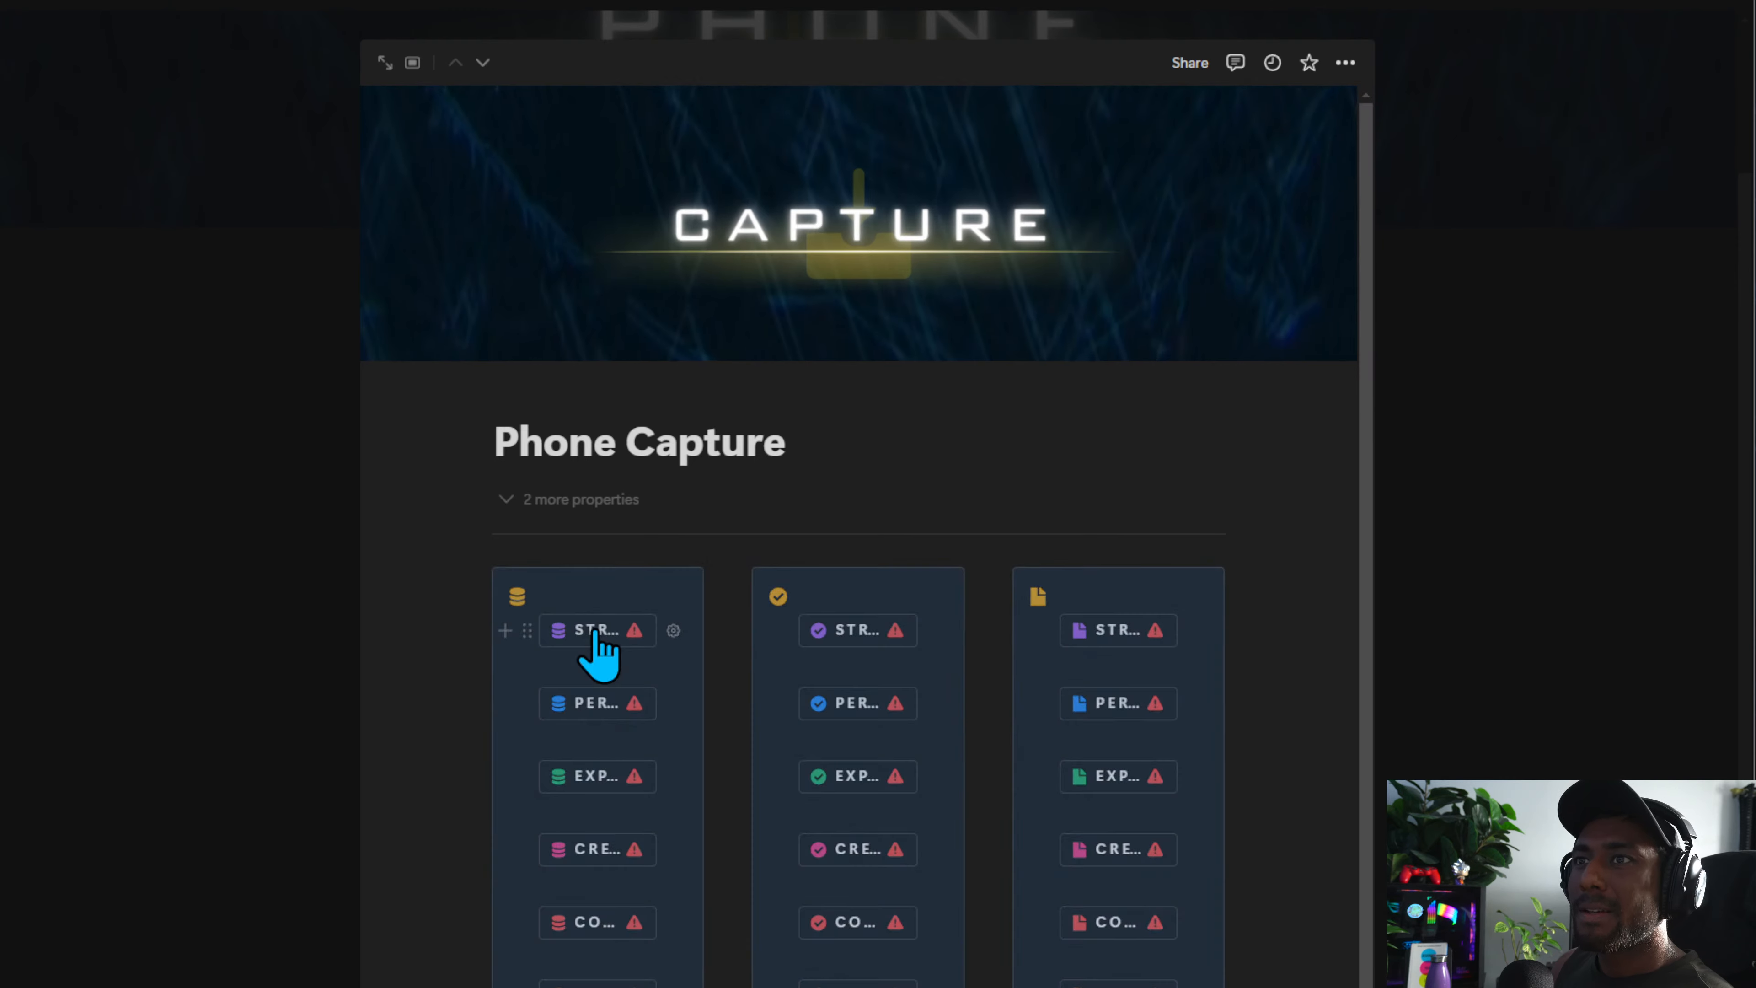
pyautogui.hotkey('ctrl', 'z')
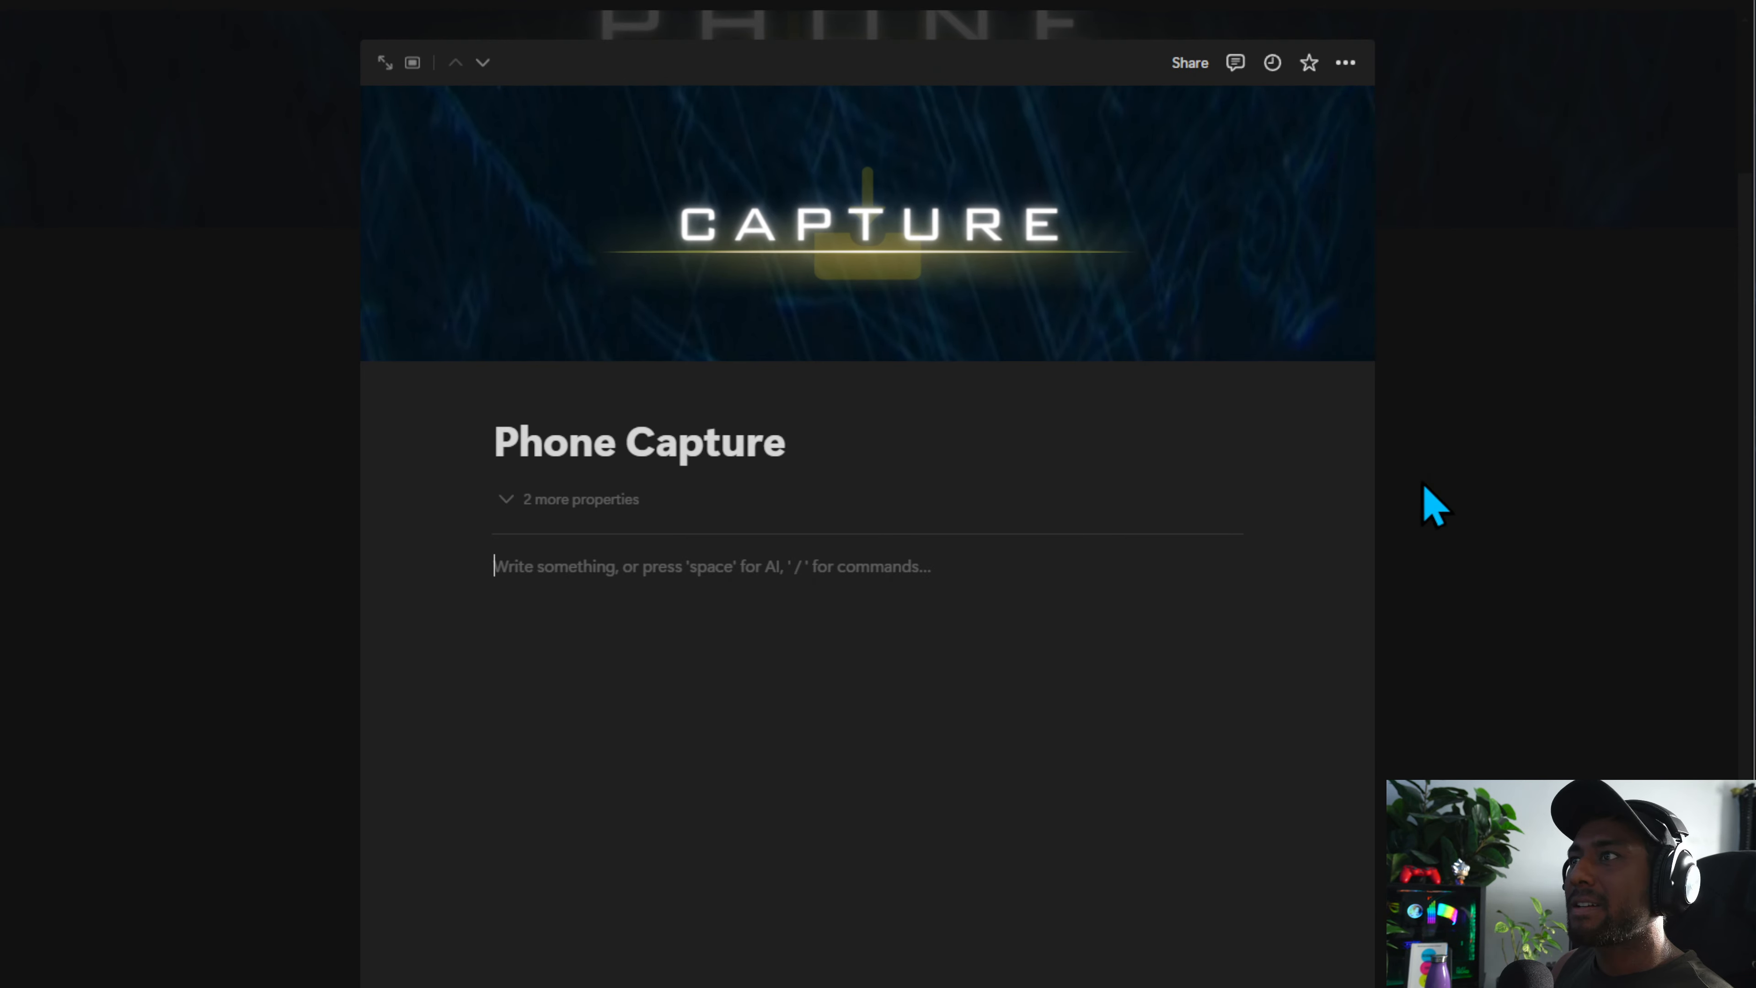
# Add a test line 'fff' below the capture columns on the Capture page
pyautogui.click(1424, 476)
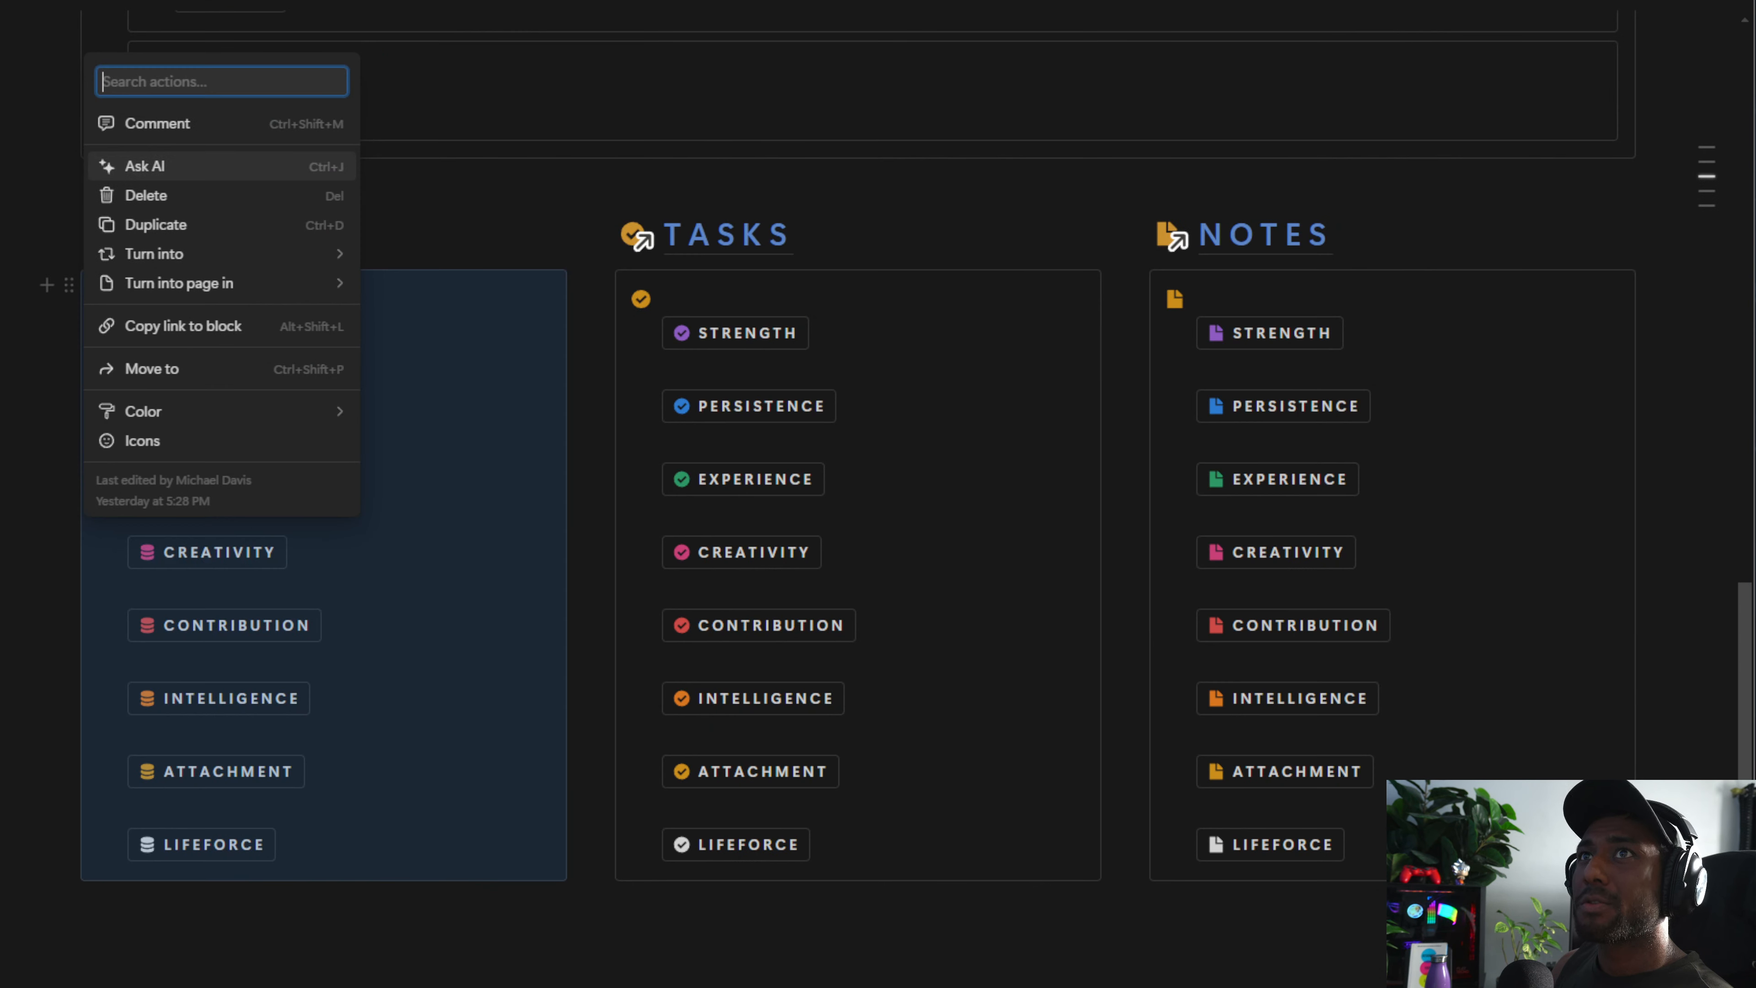
pyautogui.moveTo(208, 410)
pyautogui.click(262, 980)
pyautogui.click(263, 980)
pyautogui.click(262, 976)
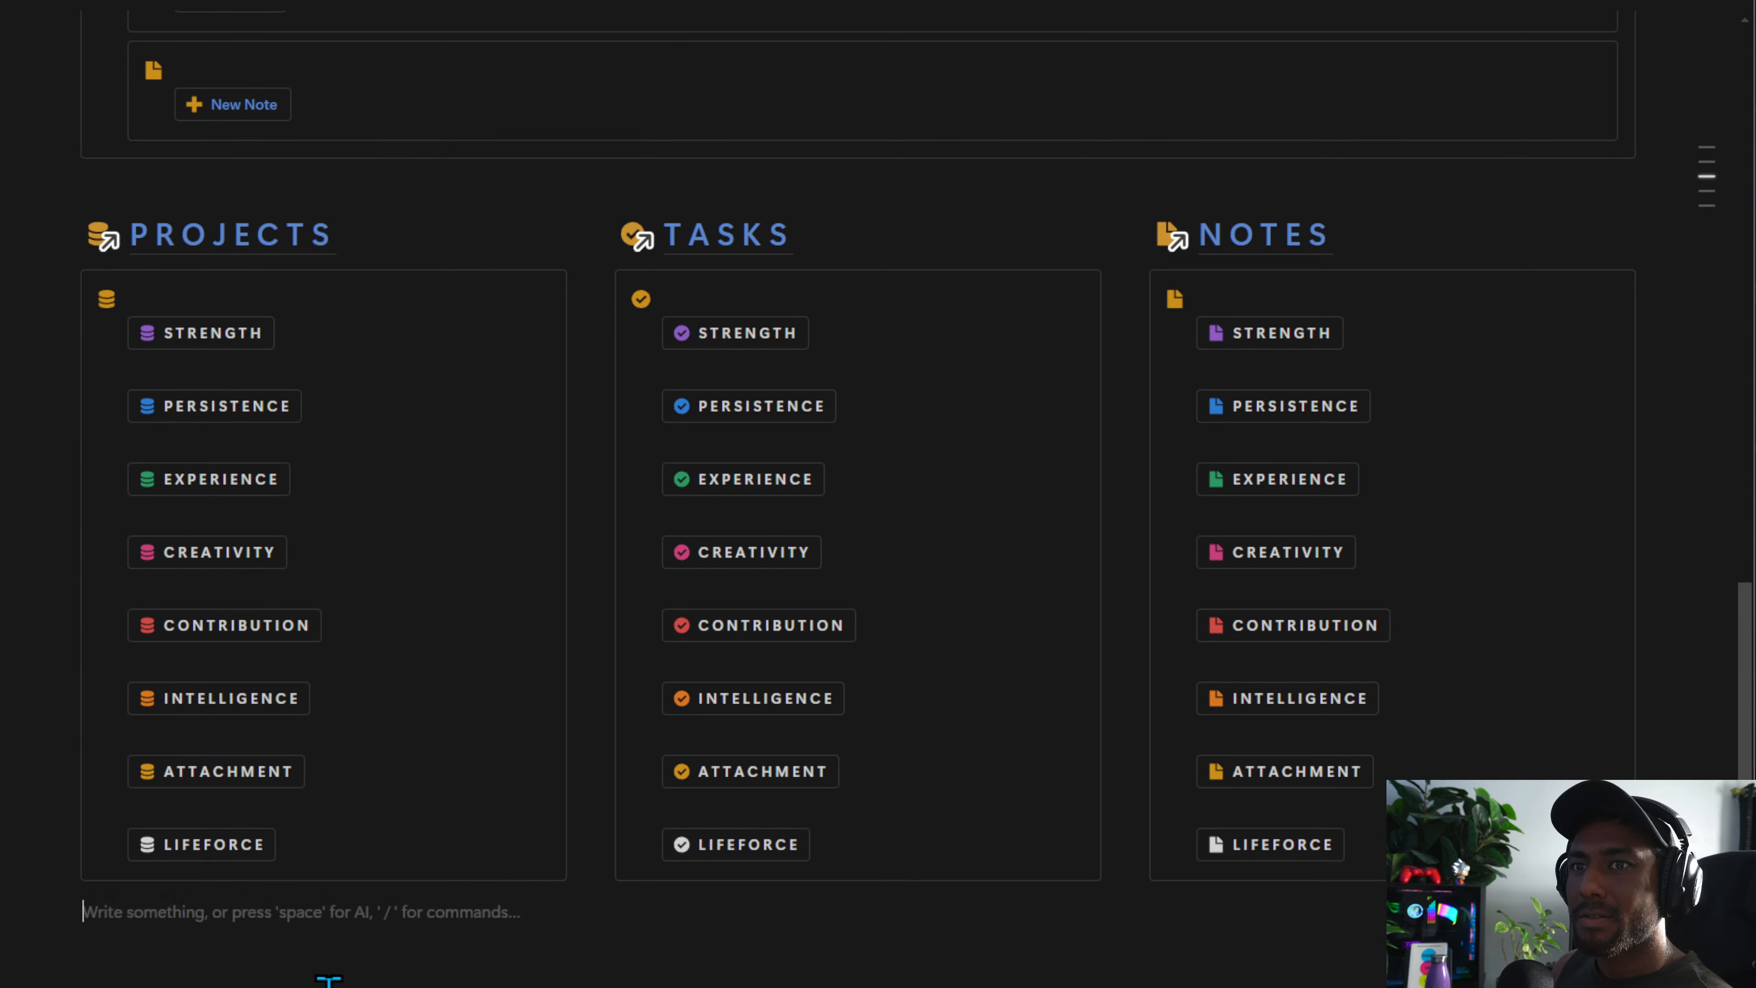
pyautogui.write('fff')
pyautogui.moveTo(306, 977); pyautogui.dragTo(104, 908)
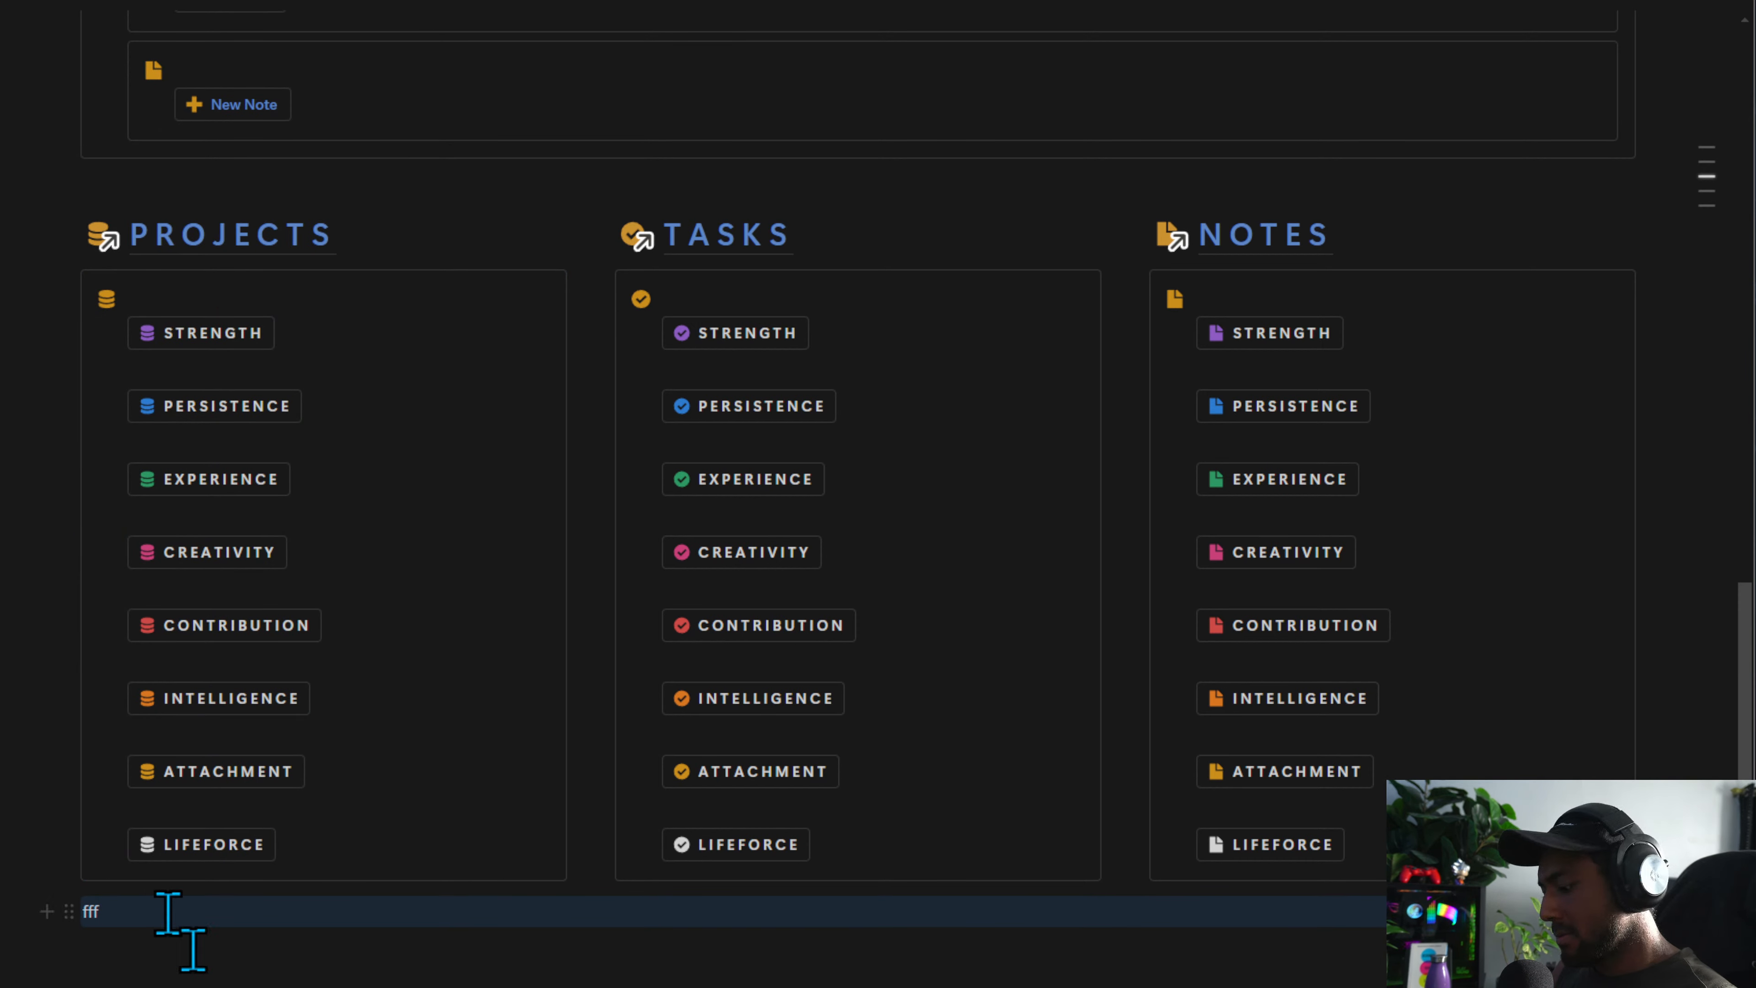
# Paste the 'fff' line three times, then delete the test lines
pyautogui.click(217, 982)
pyautogui.hotkey('ctrl', 'v')
pyautogui.hotkey('ctrl', 'v')
pyautogui.hotkey('ctrl', 'v')
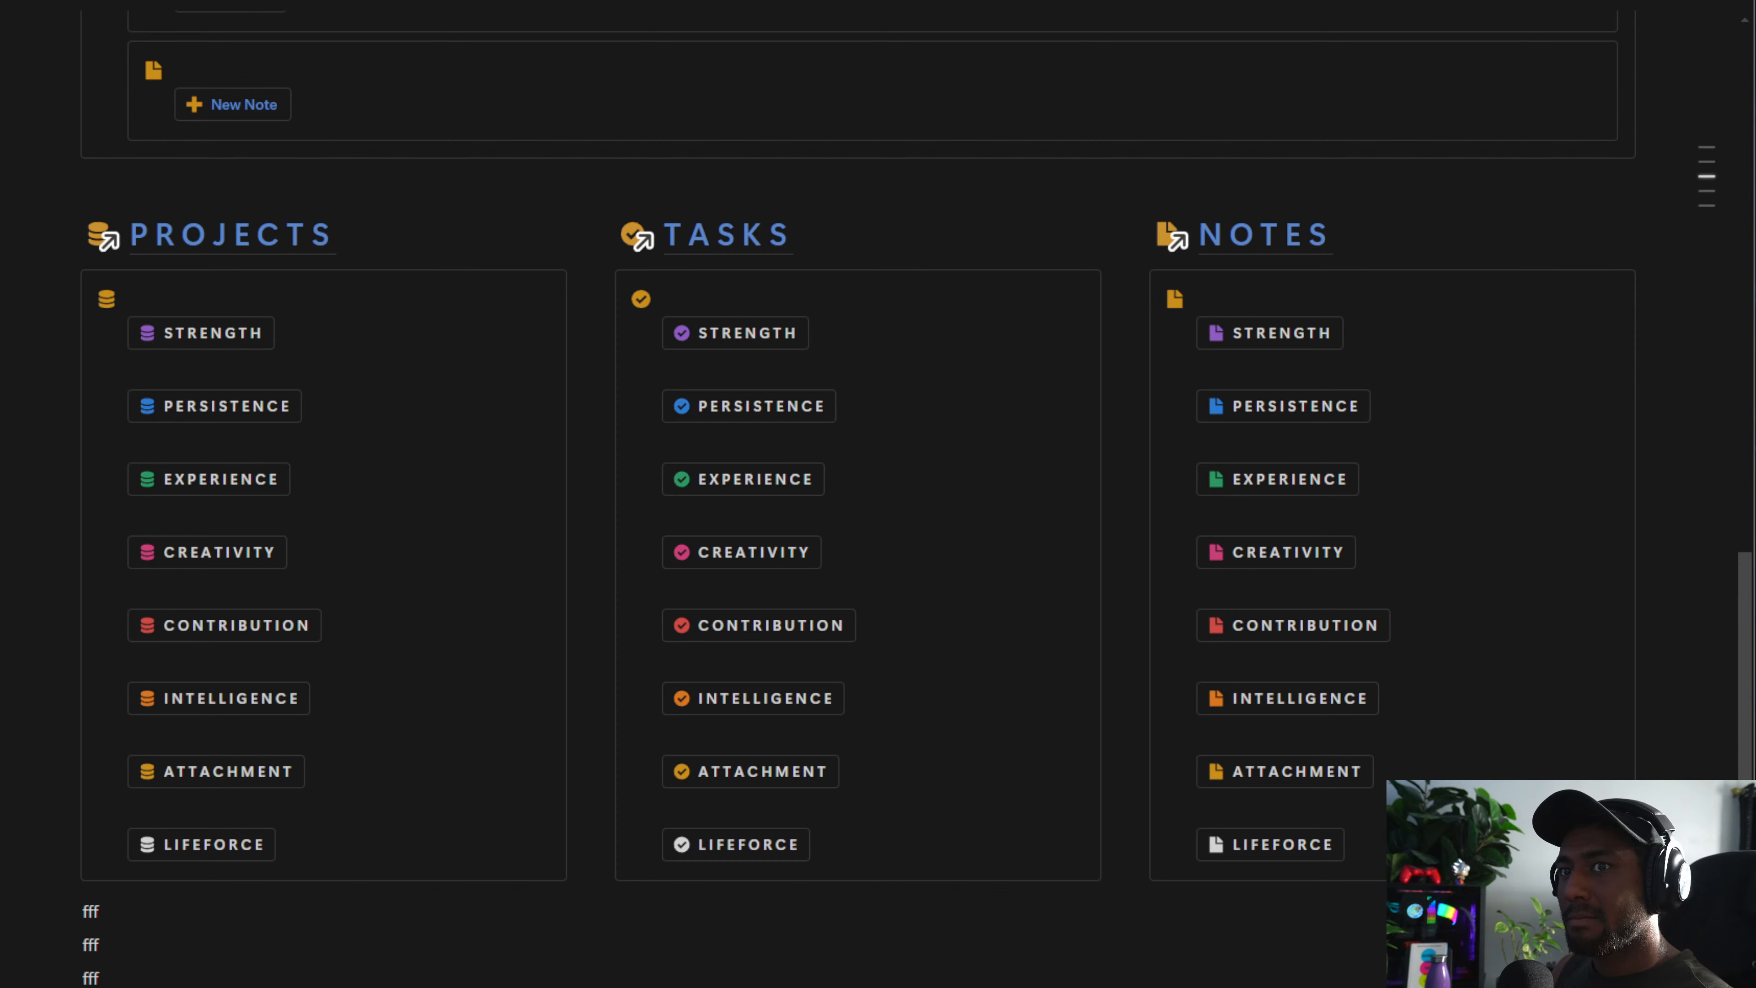
pyautogui.moveTo(208, 982); pyautogui.dragTo(136, 929)
pyautogui.press('Delete')
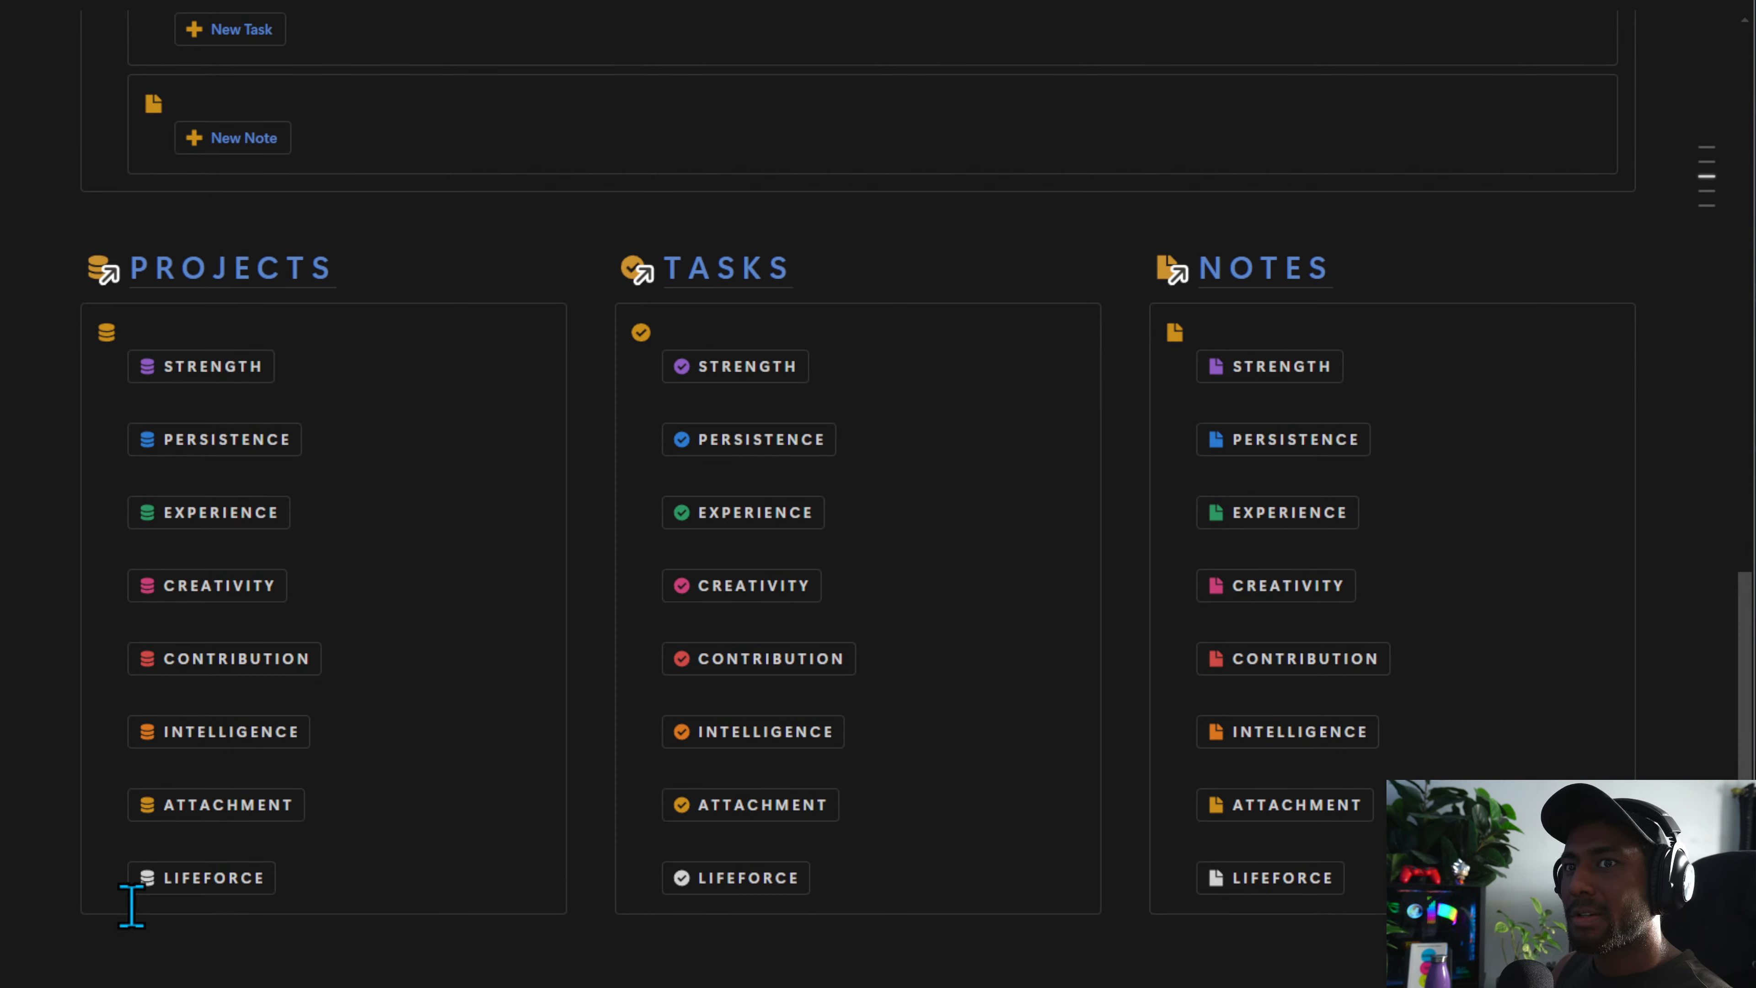
# Add a 'ccc' test line below the capture columns and duplicate it
pyautogui.click(69, 318)
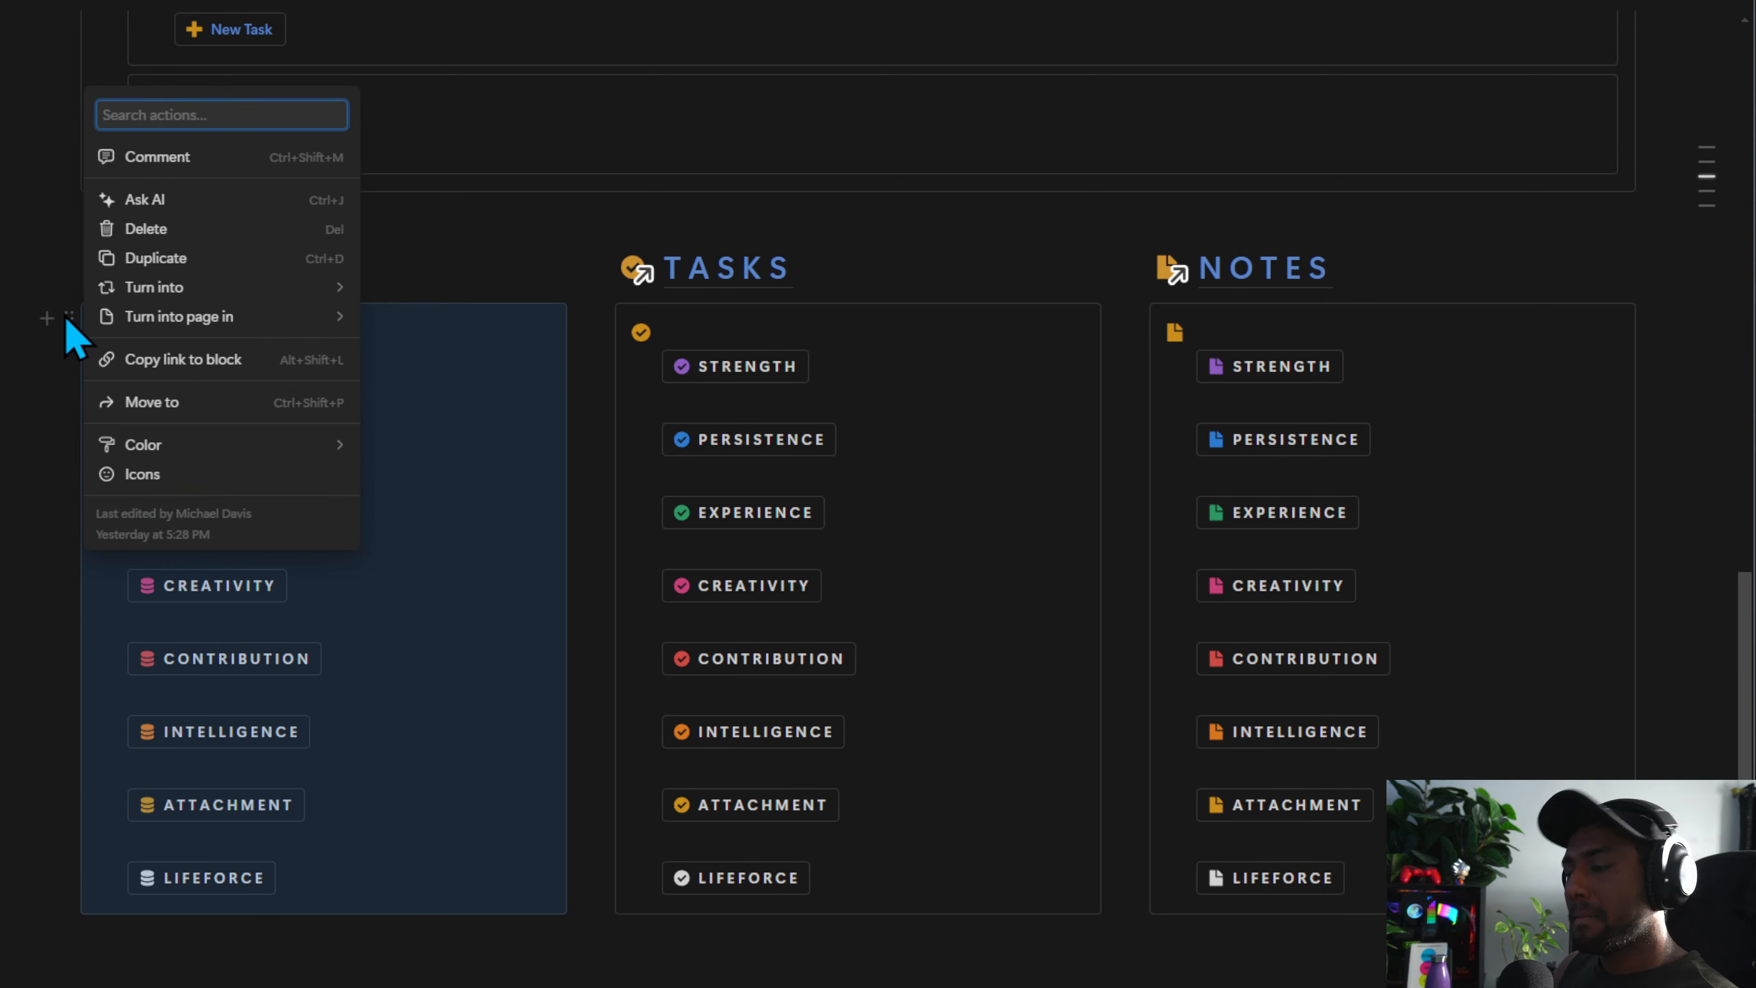
pyautogui.click(392, 930)
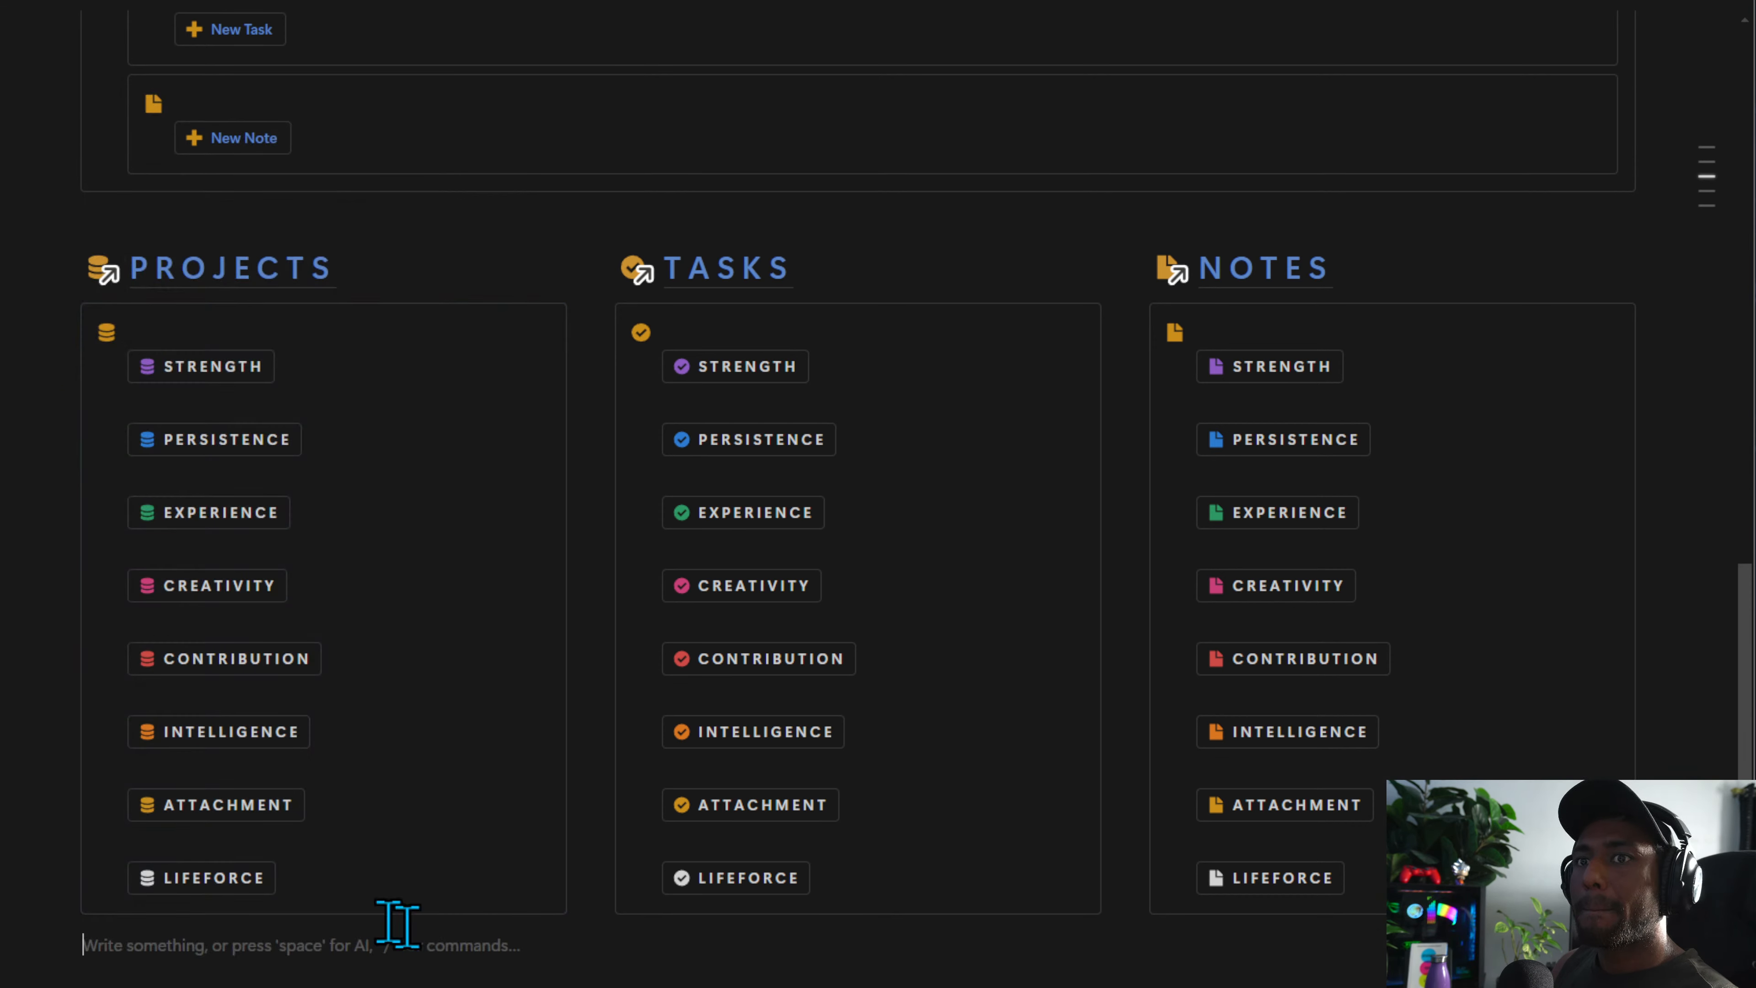
pyautogui.write('ccc')
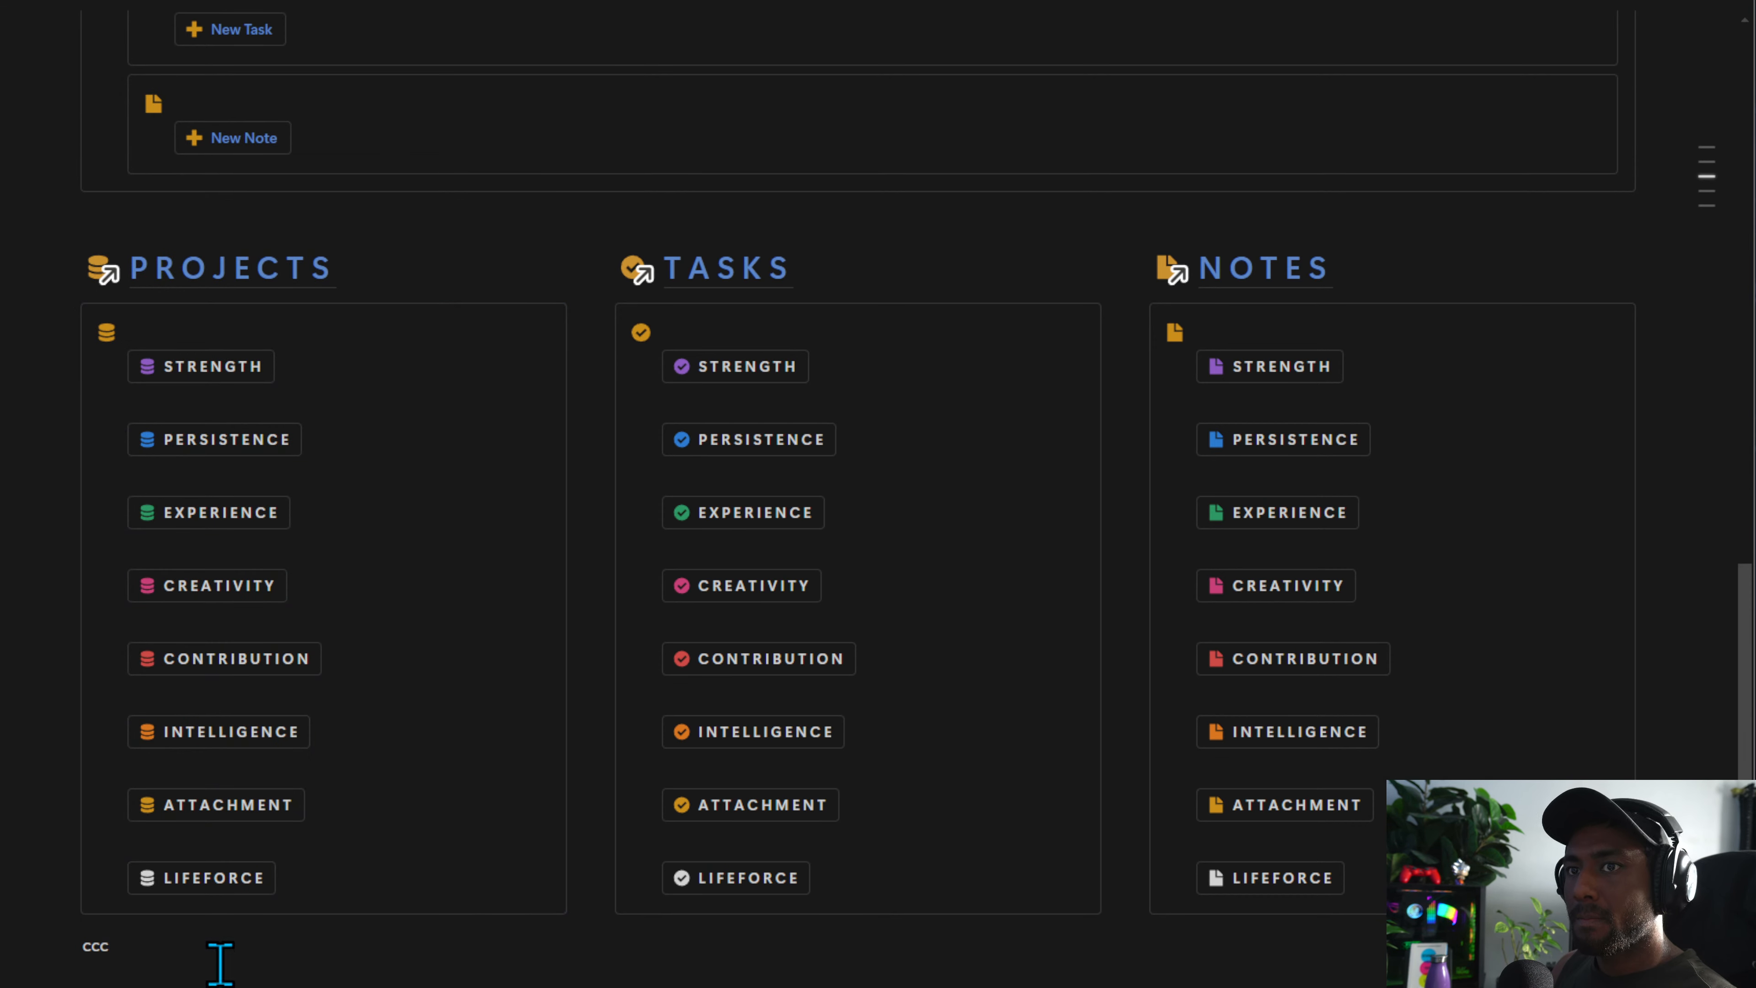
pyautogui.moveTo(221, 953); pyautogui.dragTo(83, 942)
pyautogui.hotkey('ctrl', 'd')
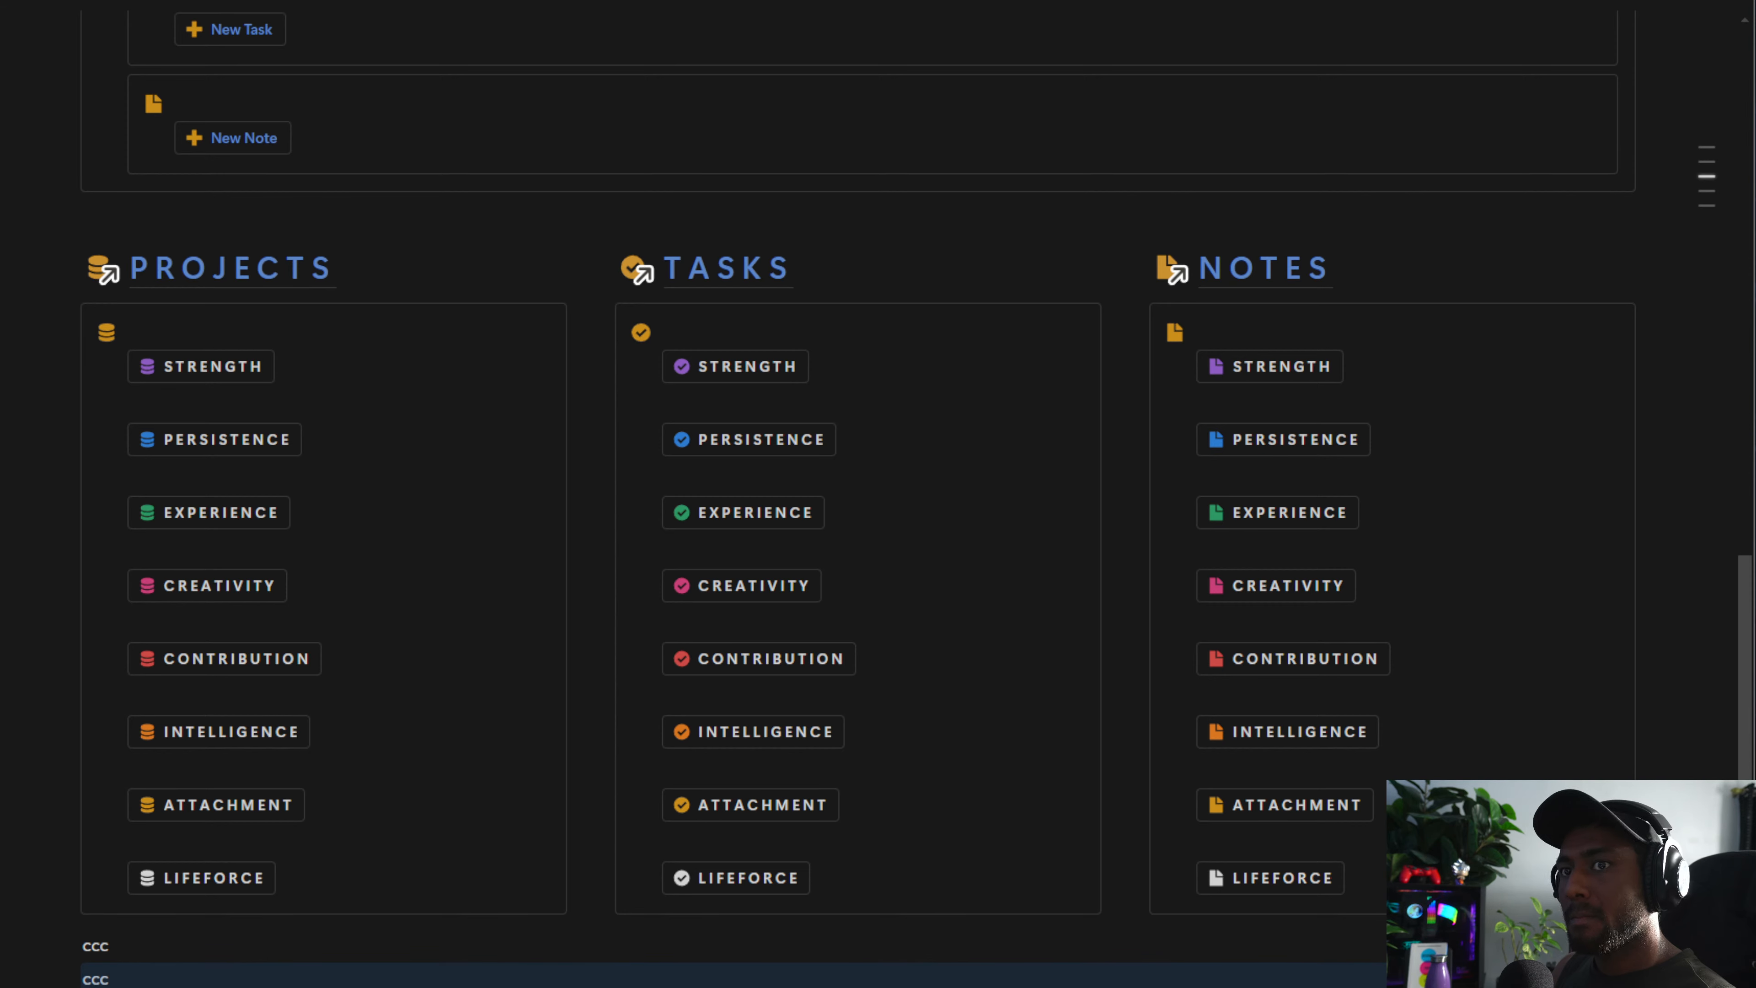
pyautogui.click(478, 253)
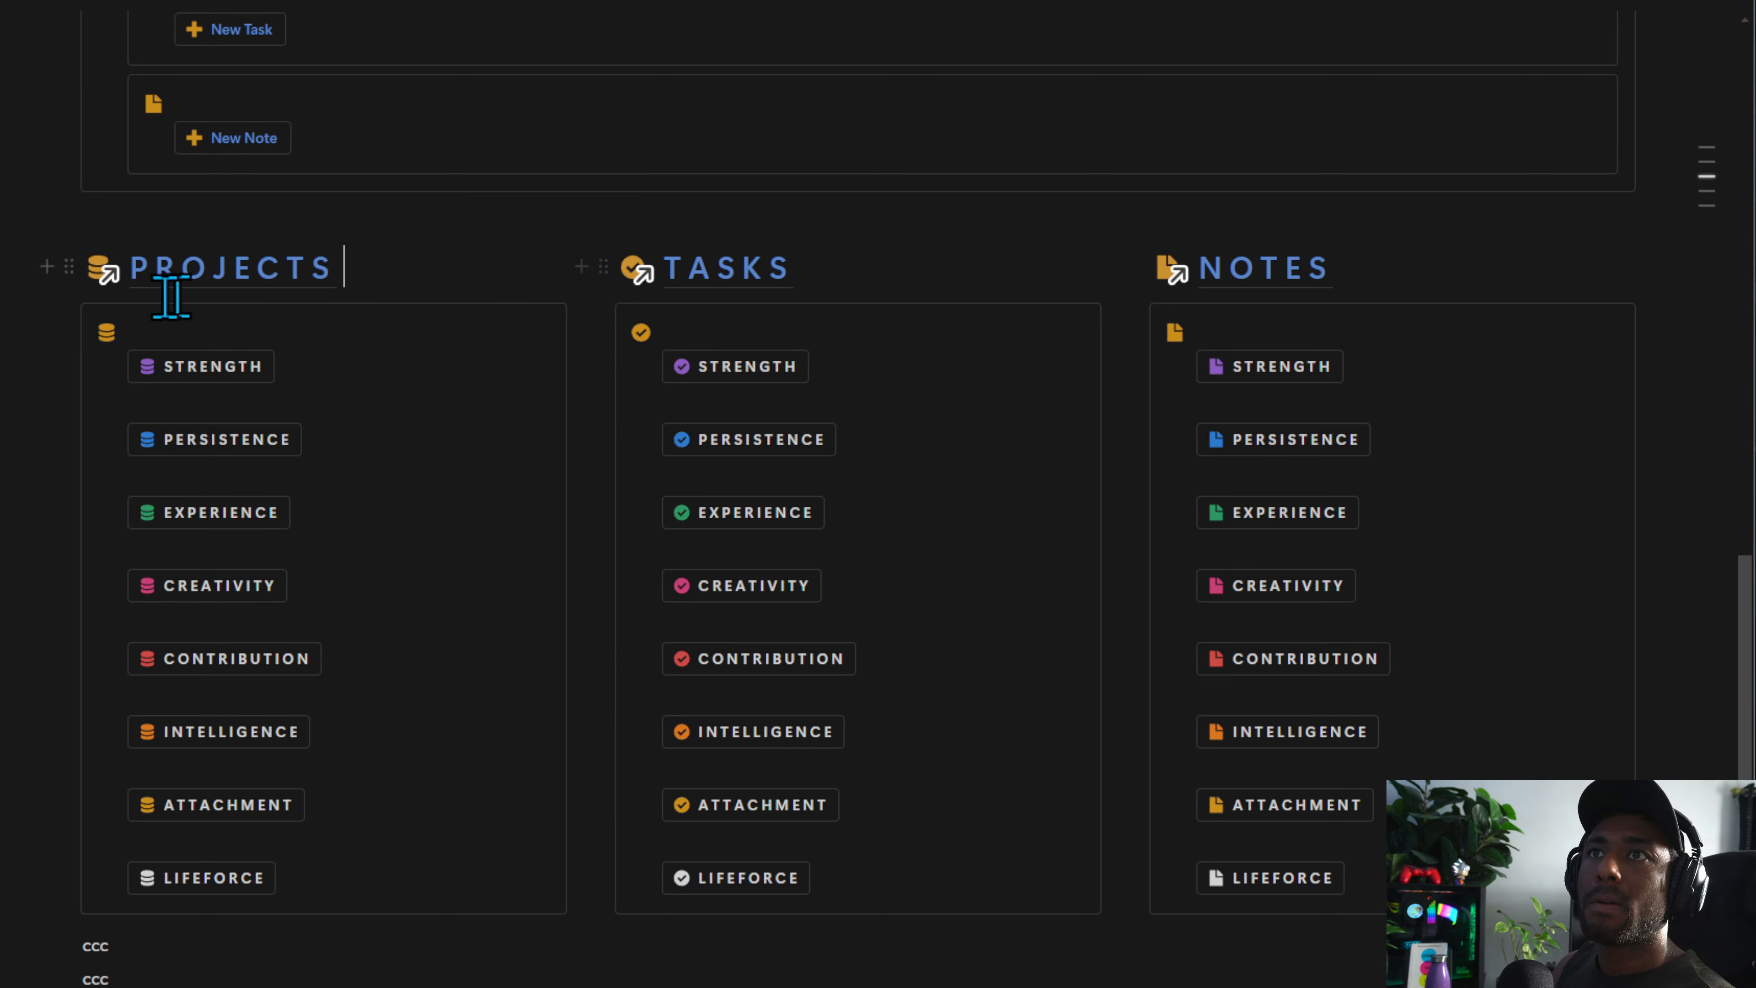
pyautogui.click(69, 317)
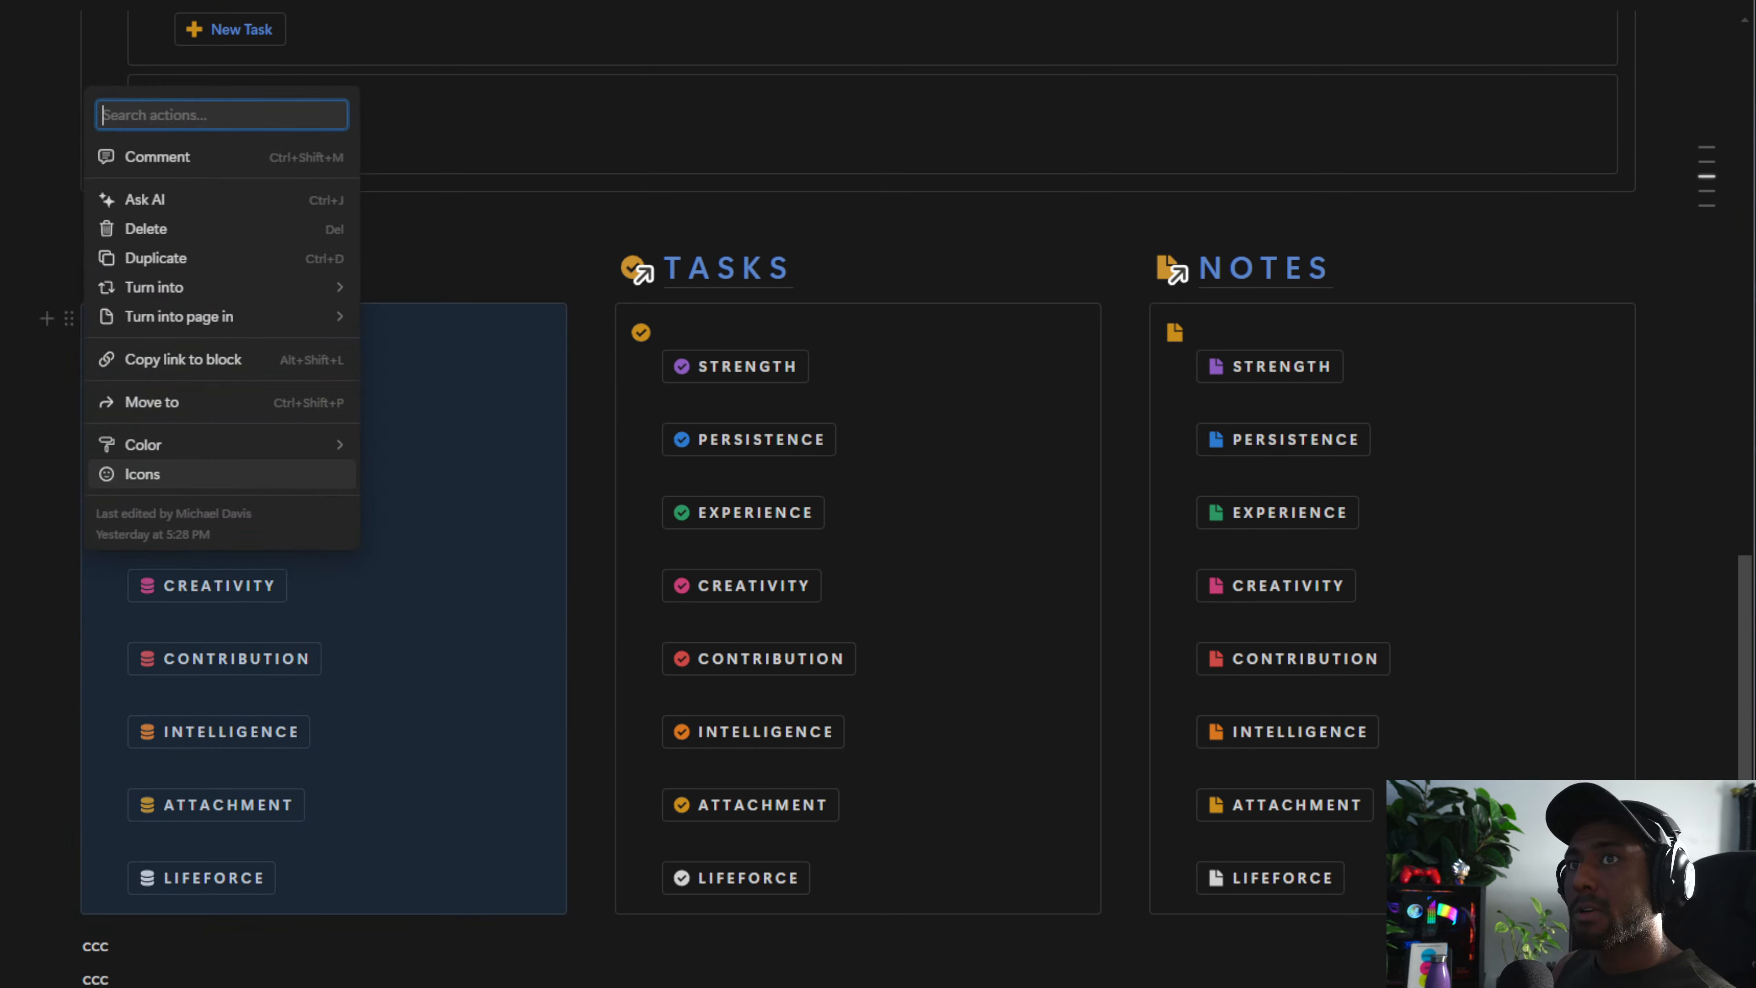
pyautogui.press('Escape')
pyautogui.press('Escape')
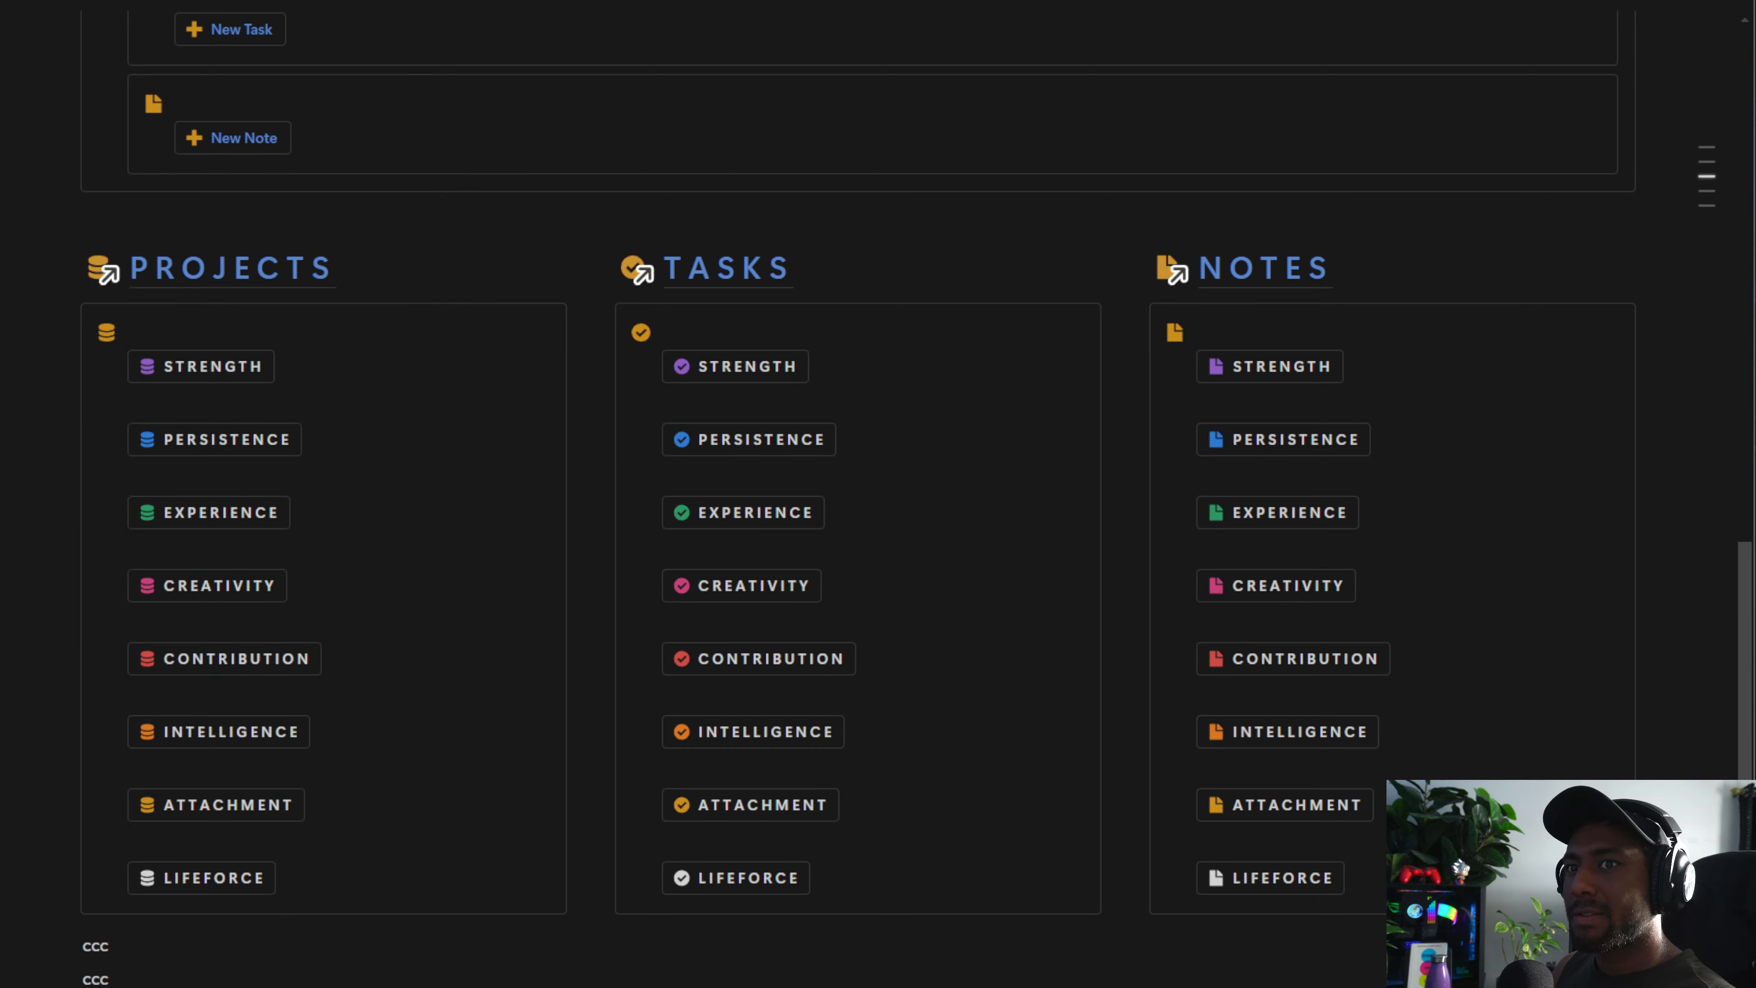
pyautogui.click(604, 317)
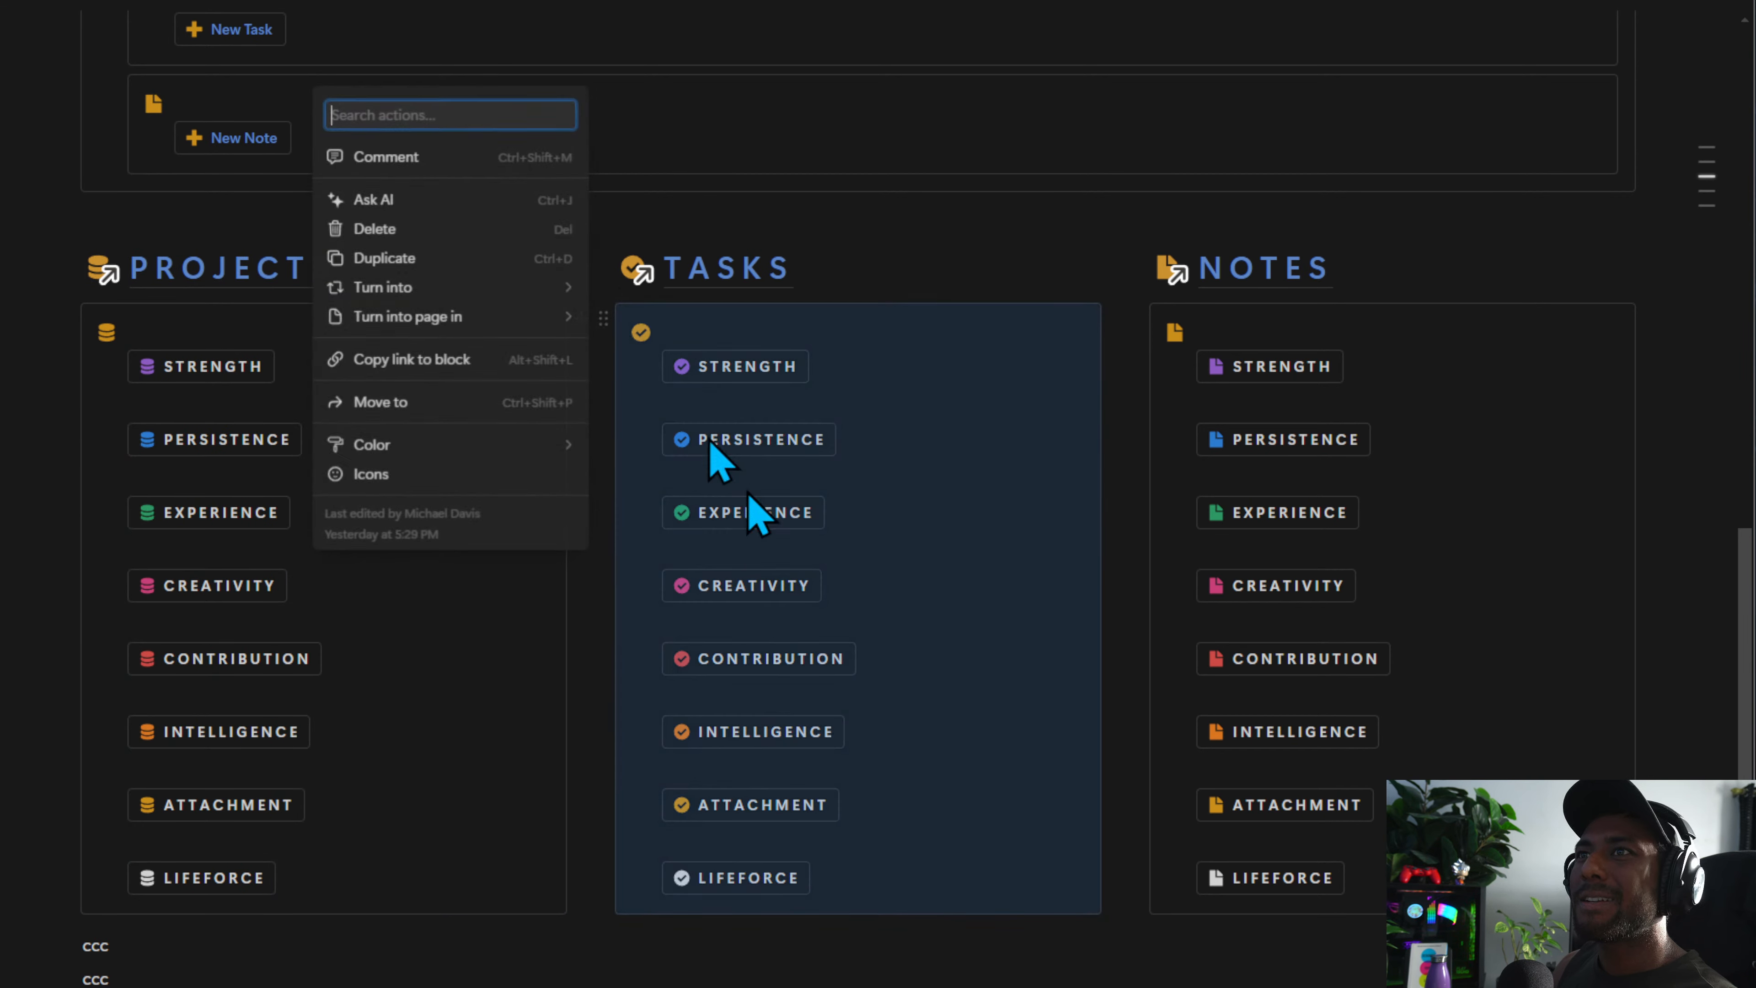
pyautogui.press('Escape')
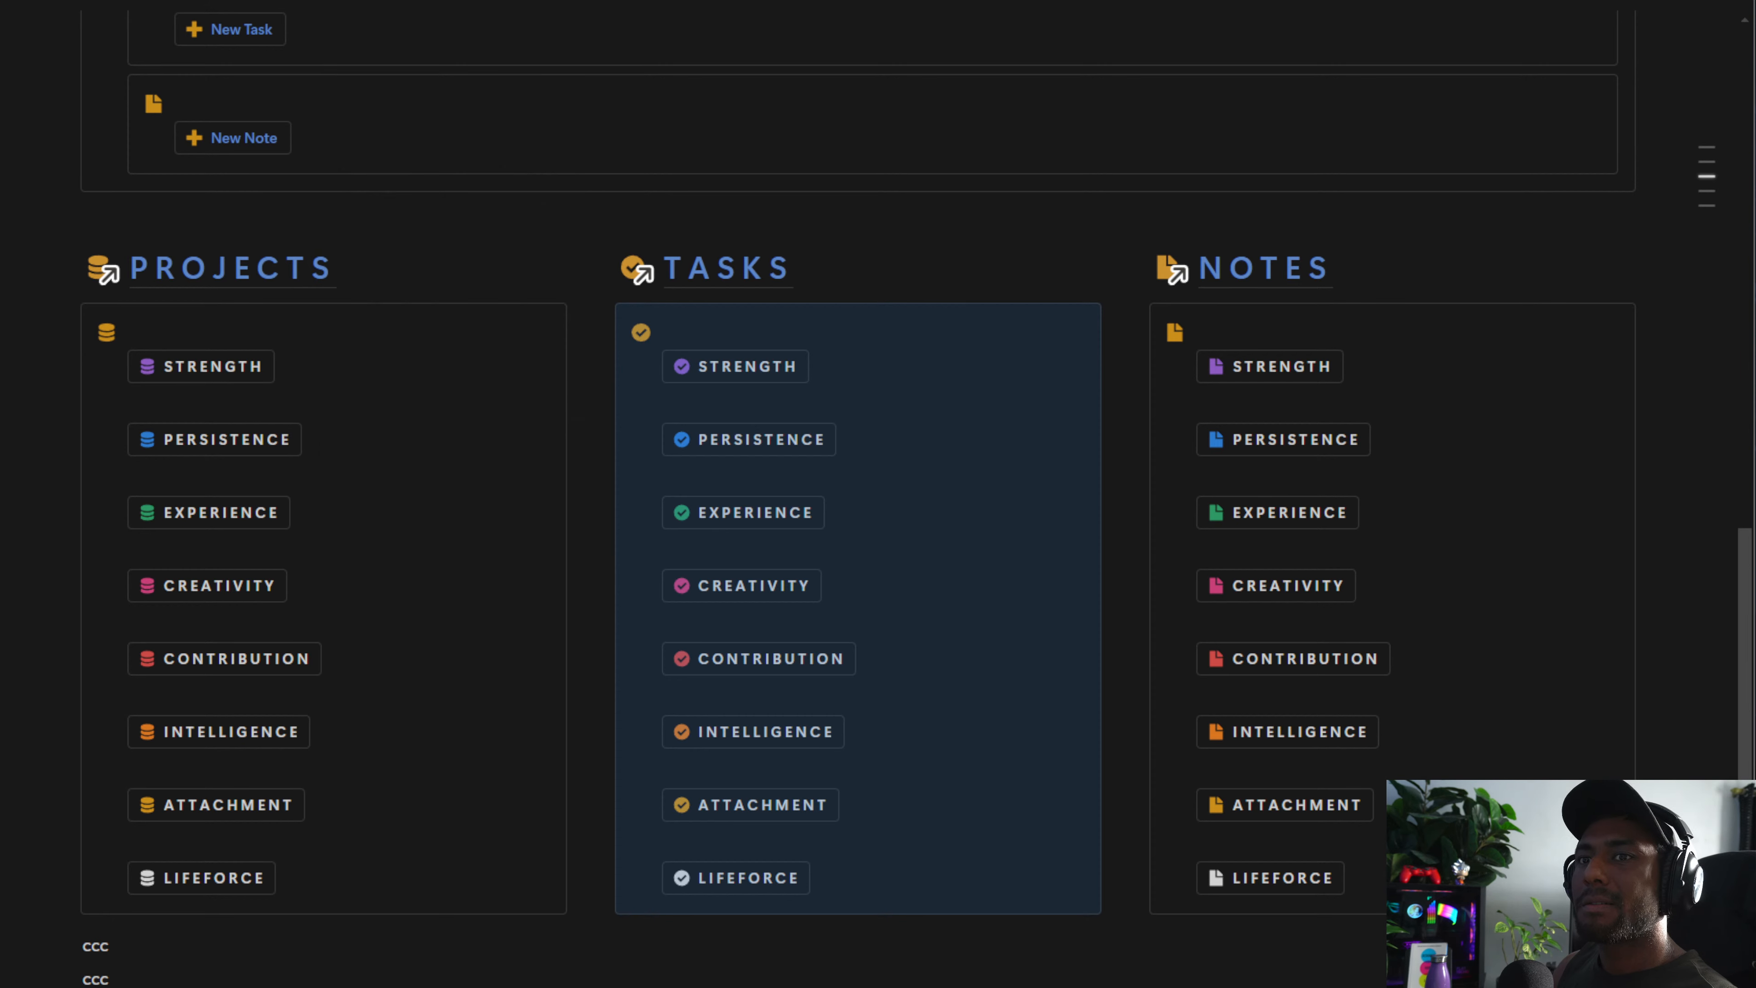
pyautogui.press('Escape')
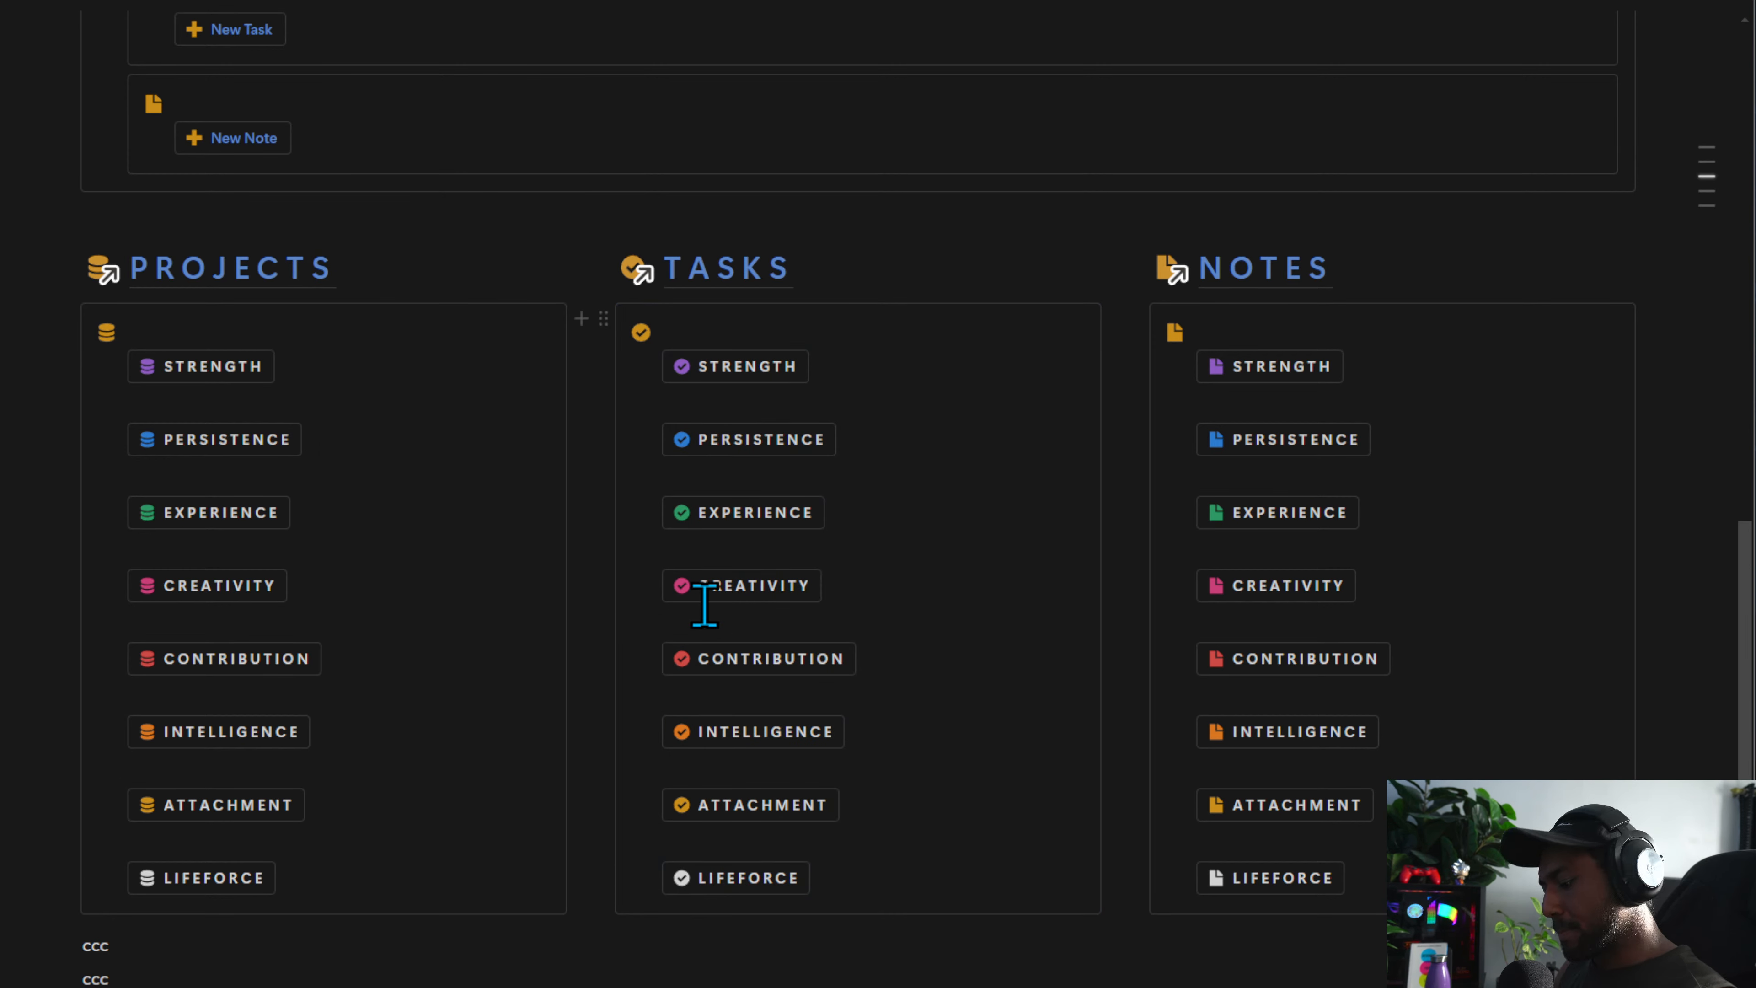
# Duplicate the Projects capture callout and move the copy to the Phone Capture page
pyautogui.click(68, 318)
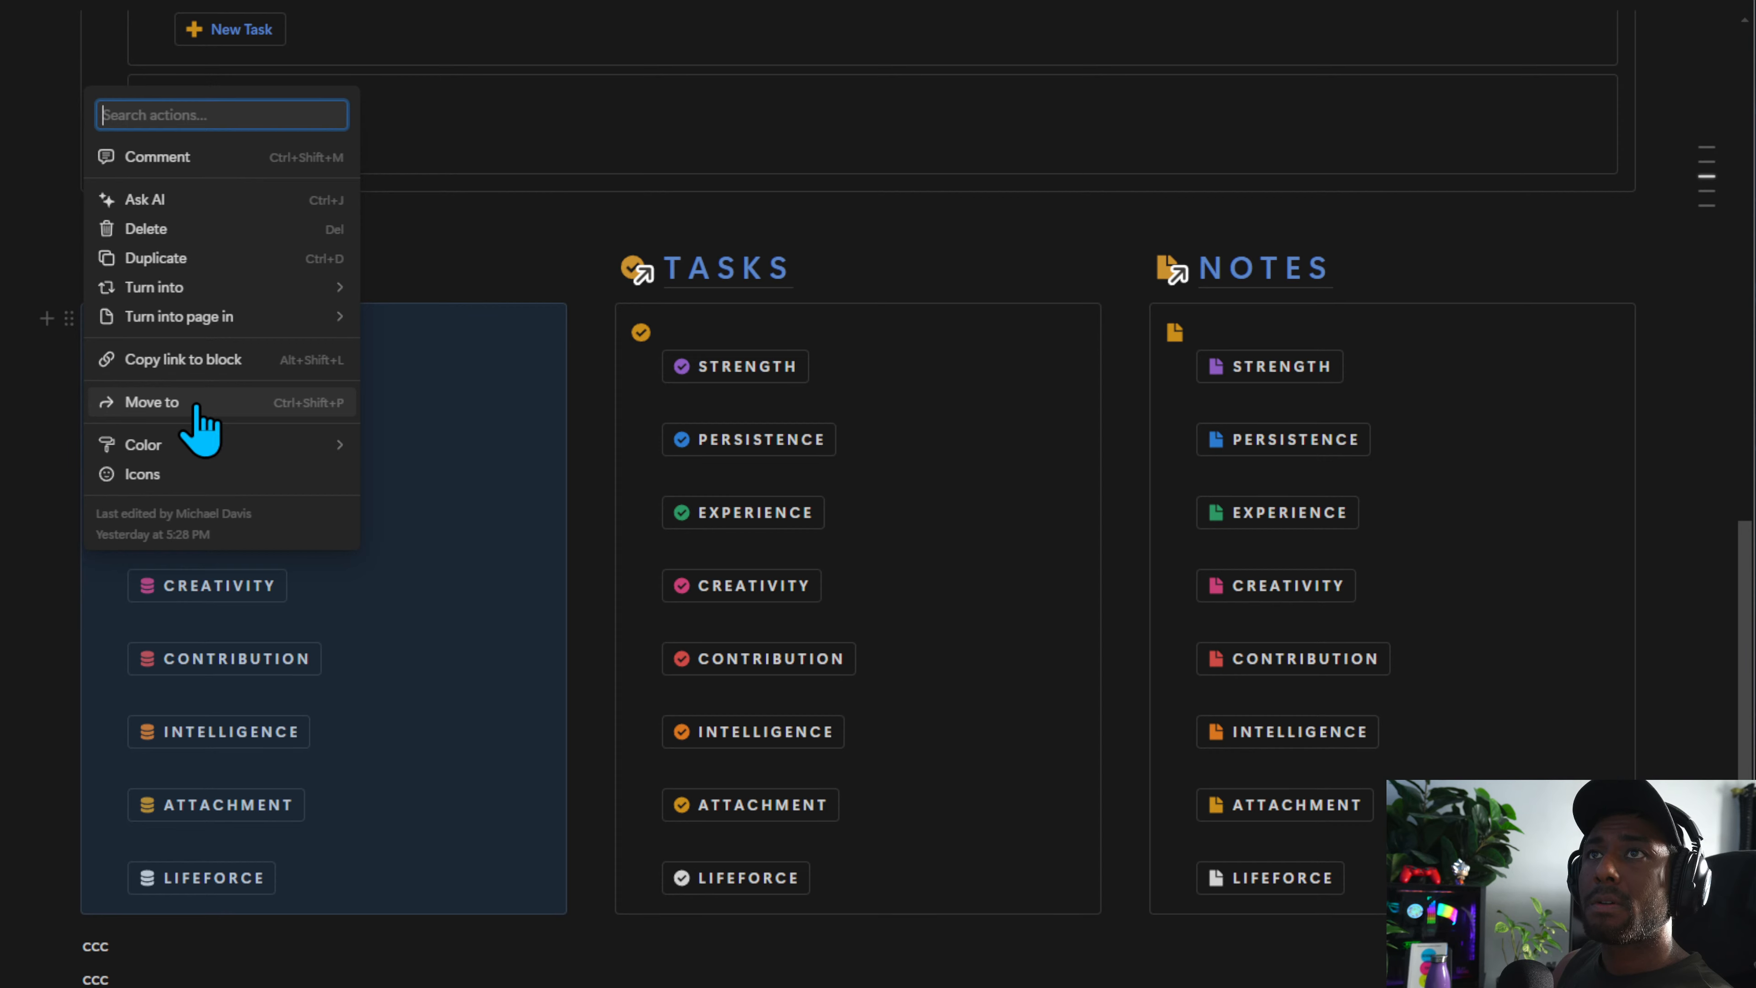
pyautogui.click(516, 64)
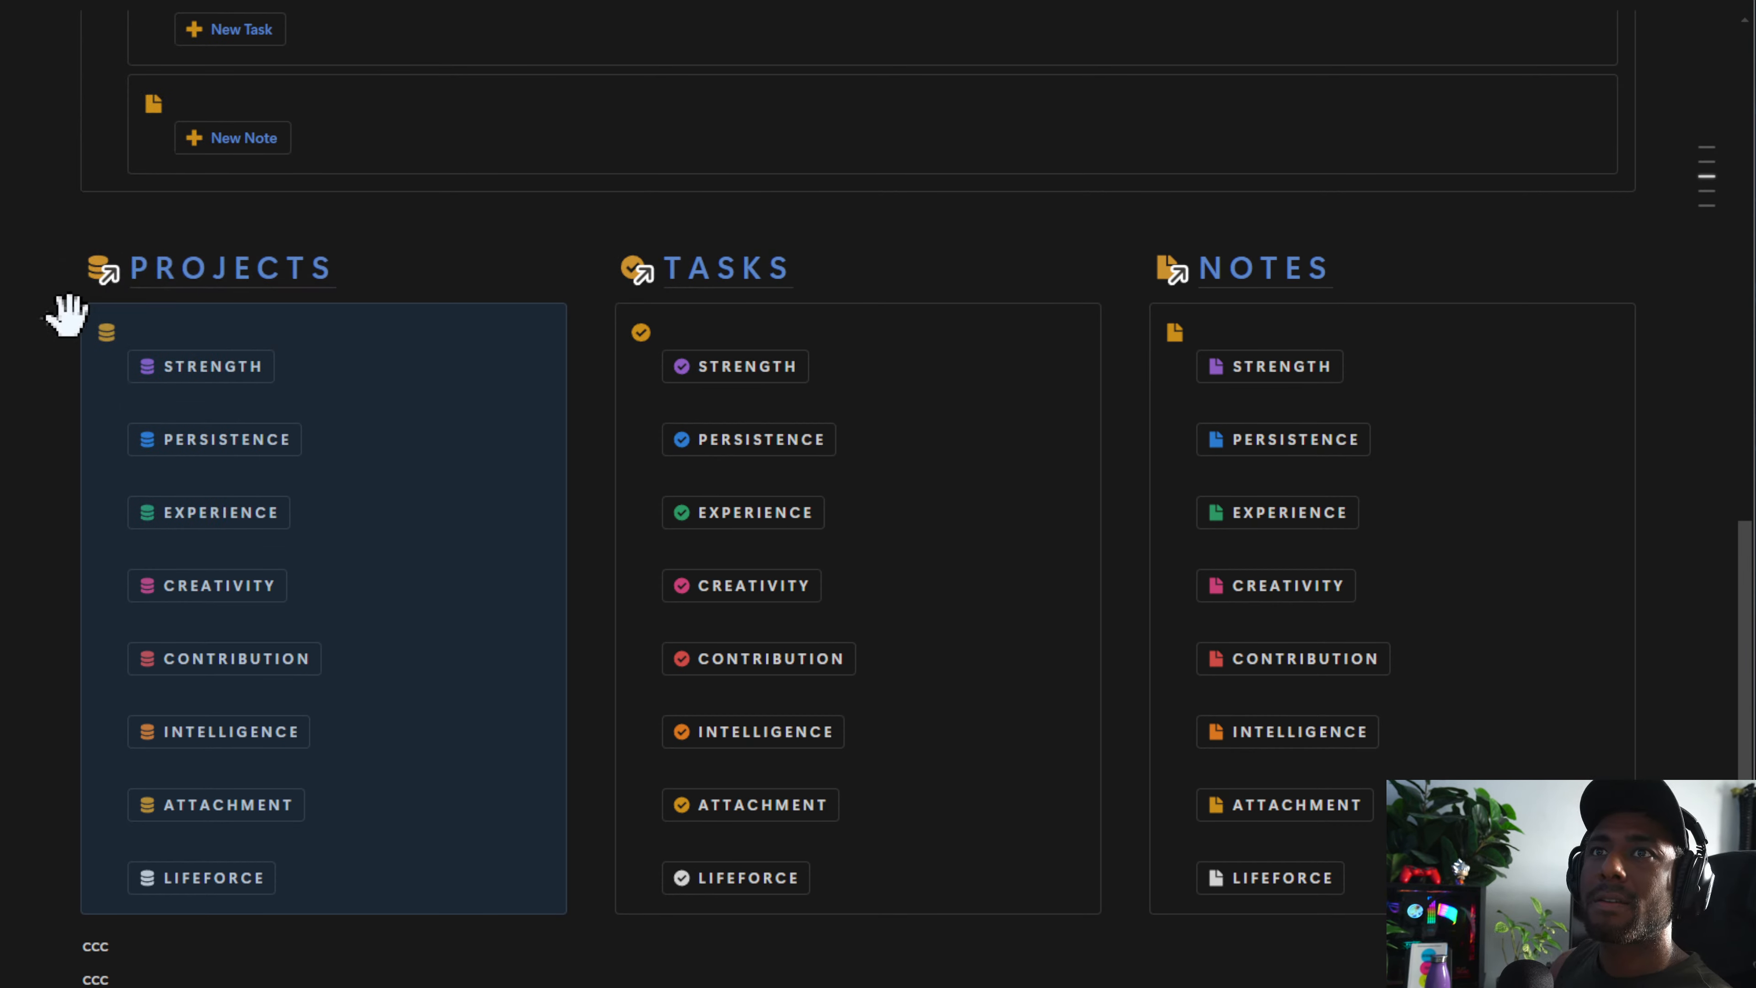
pyautogui.moveTo(67, 317); pyautogui.dragTo(71, 300)
pyautogui.click(67, 944)
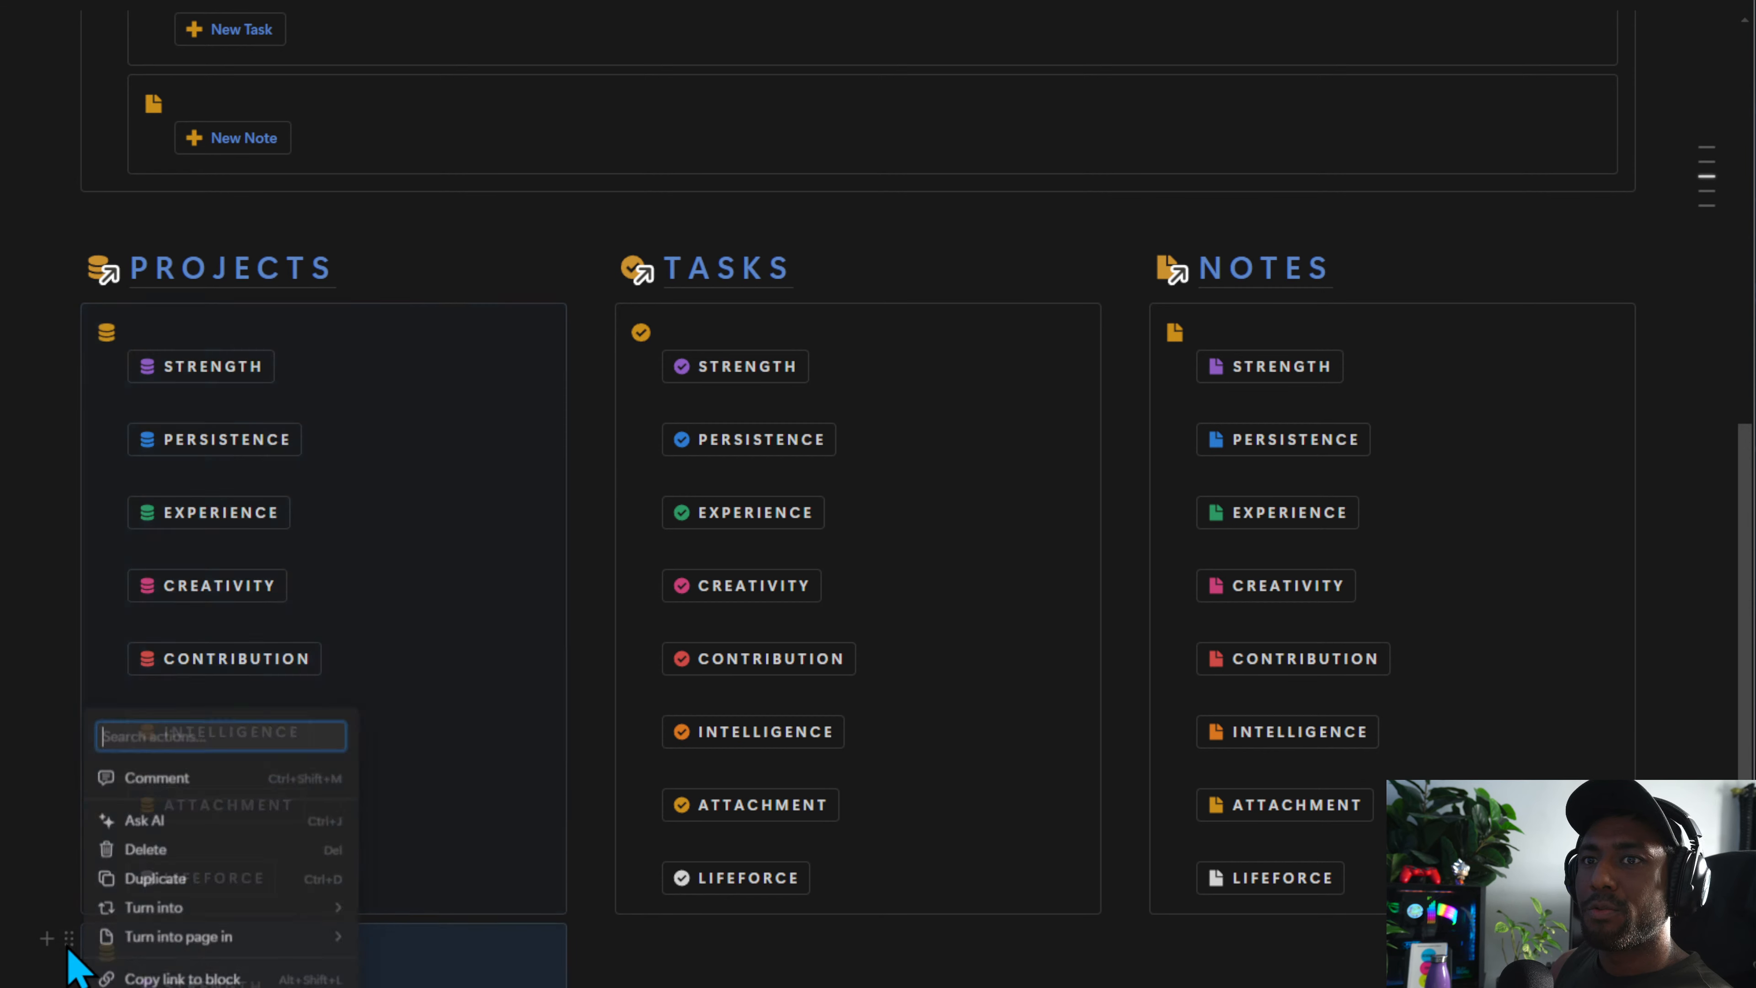
pyautogui.click(294, 986)
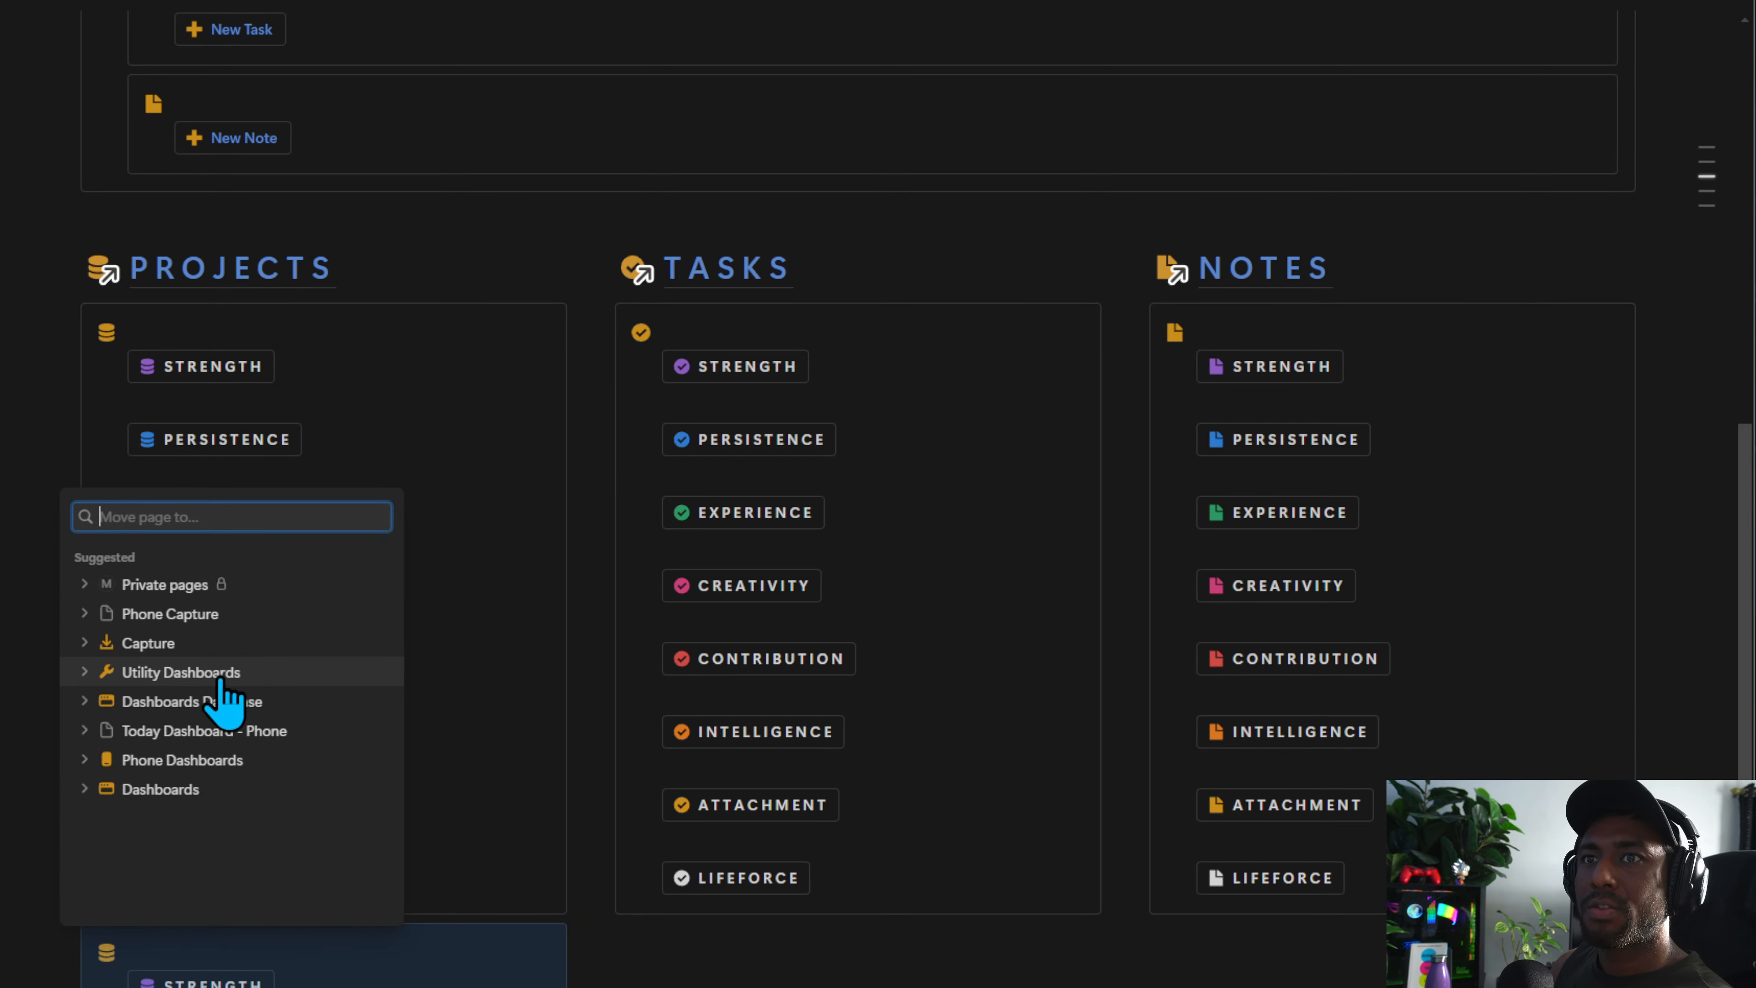
pyautogui.click(229, 613)
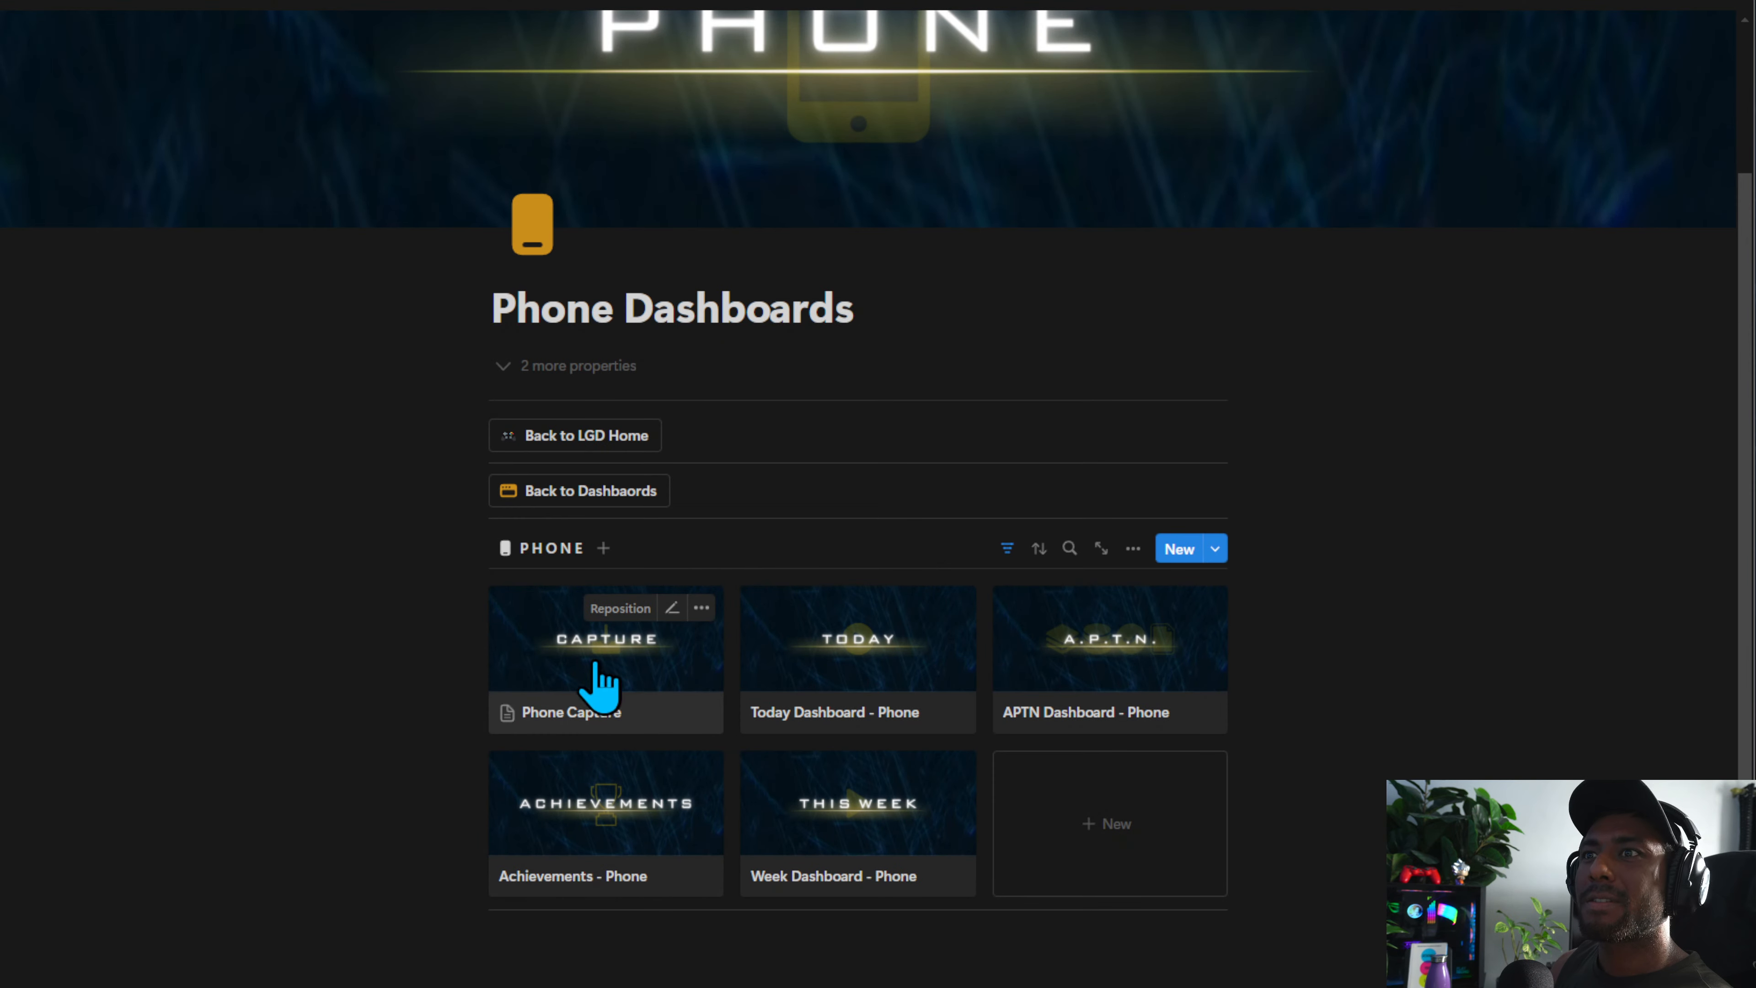
pyautogui.click(599, 685)
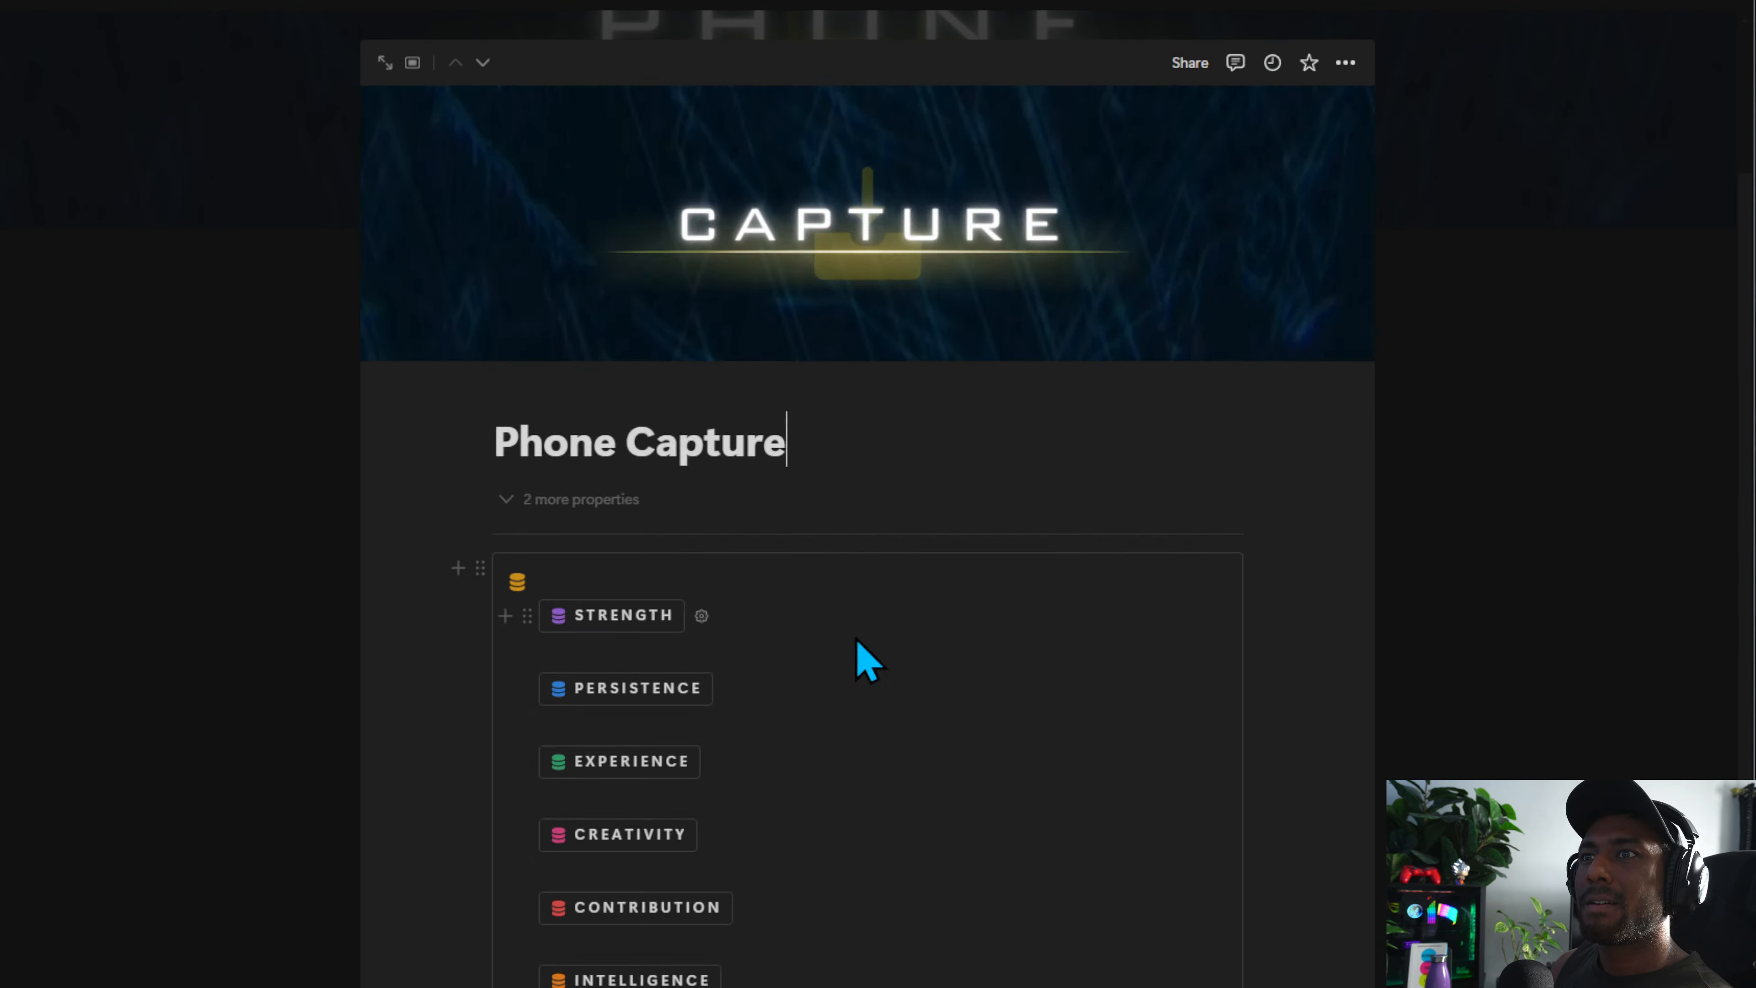
pyautogui.click(457, 564)
pyautogui.press('Escape')
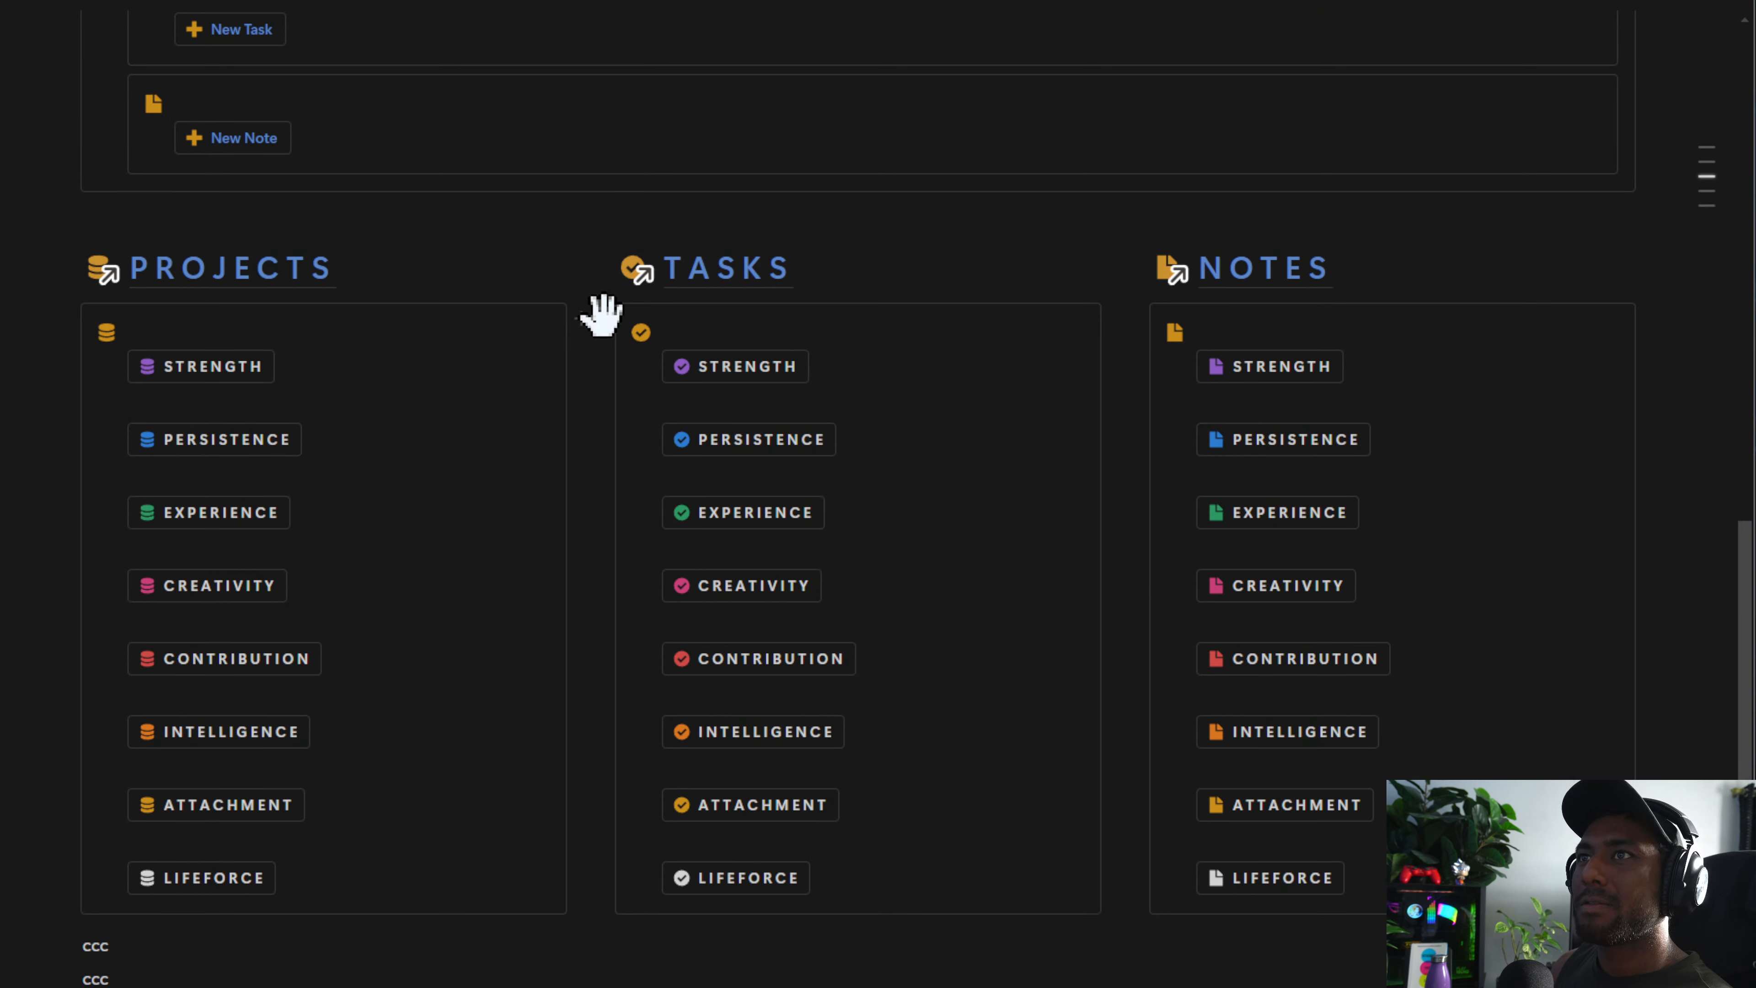
# Duplicate the Tasks capture callout and move the copy to the Phone Capture page
pyautogui.keyDown('alt'); pyautogui.moveTo(601, 316); pyautogui.dragTo(607, 309); pyautogui.keyUp('alt')
pyautogui.click(603, 937)
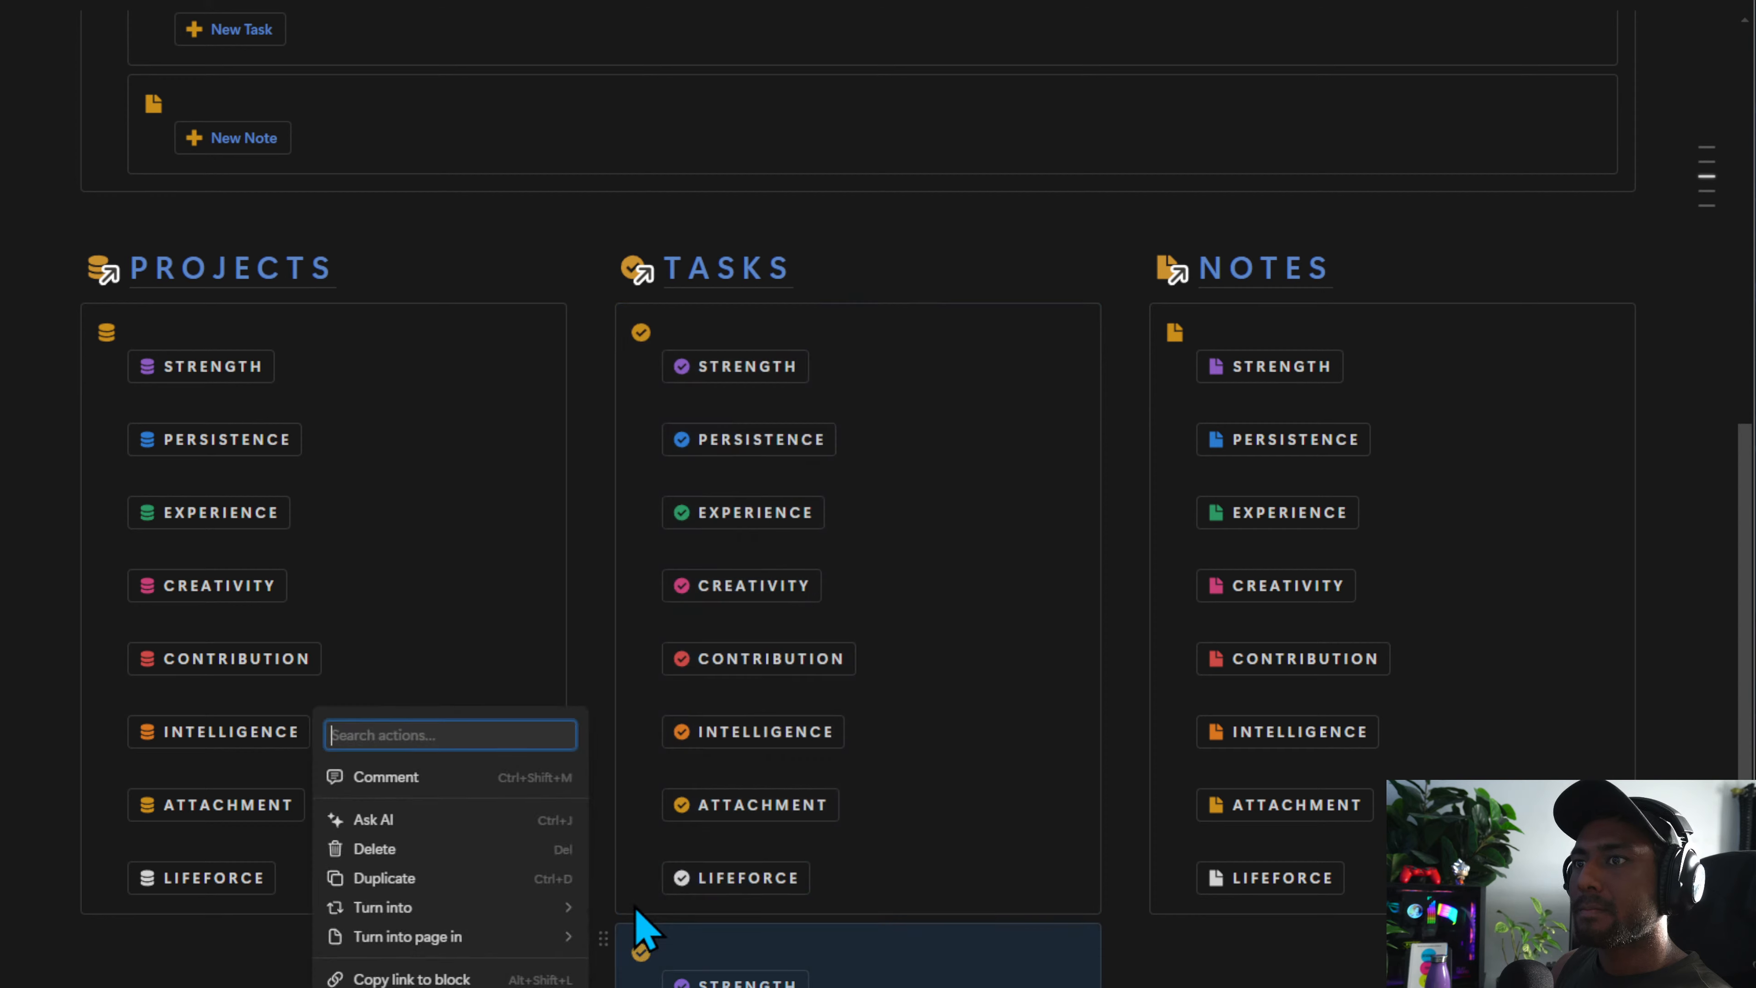
pyautogui.hotkey('ctrl', 'shift', 'p')
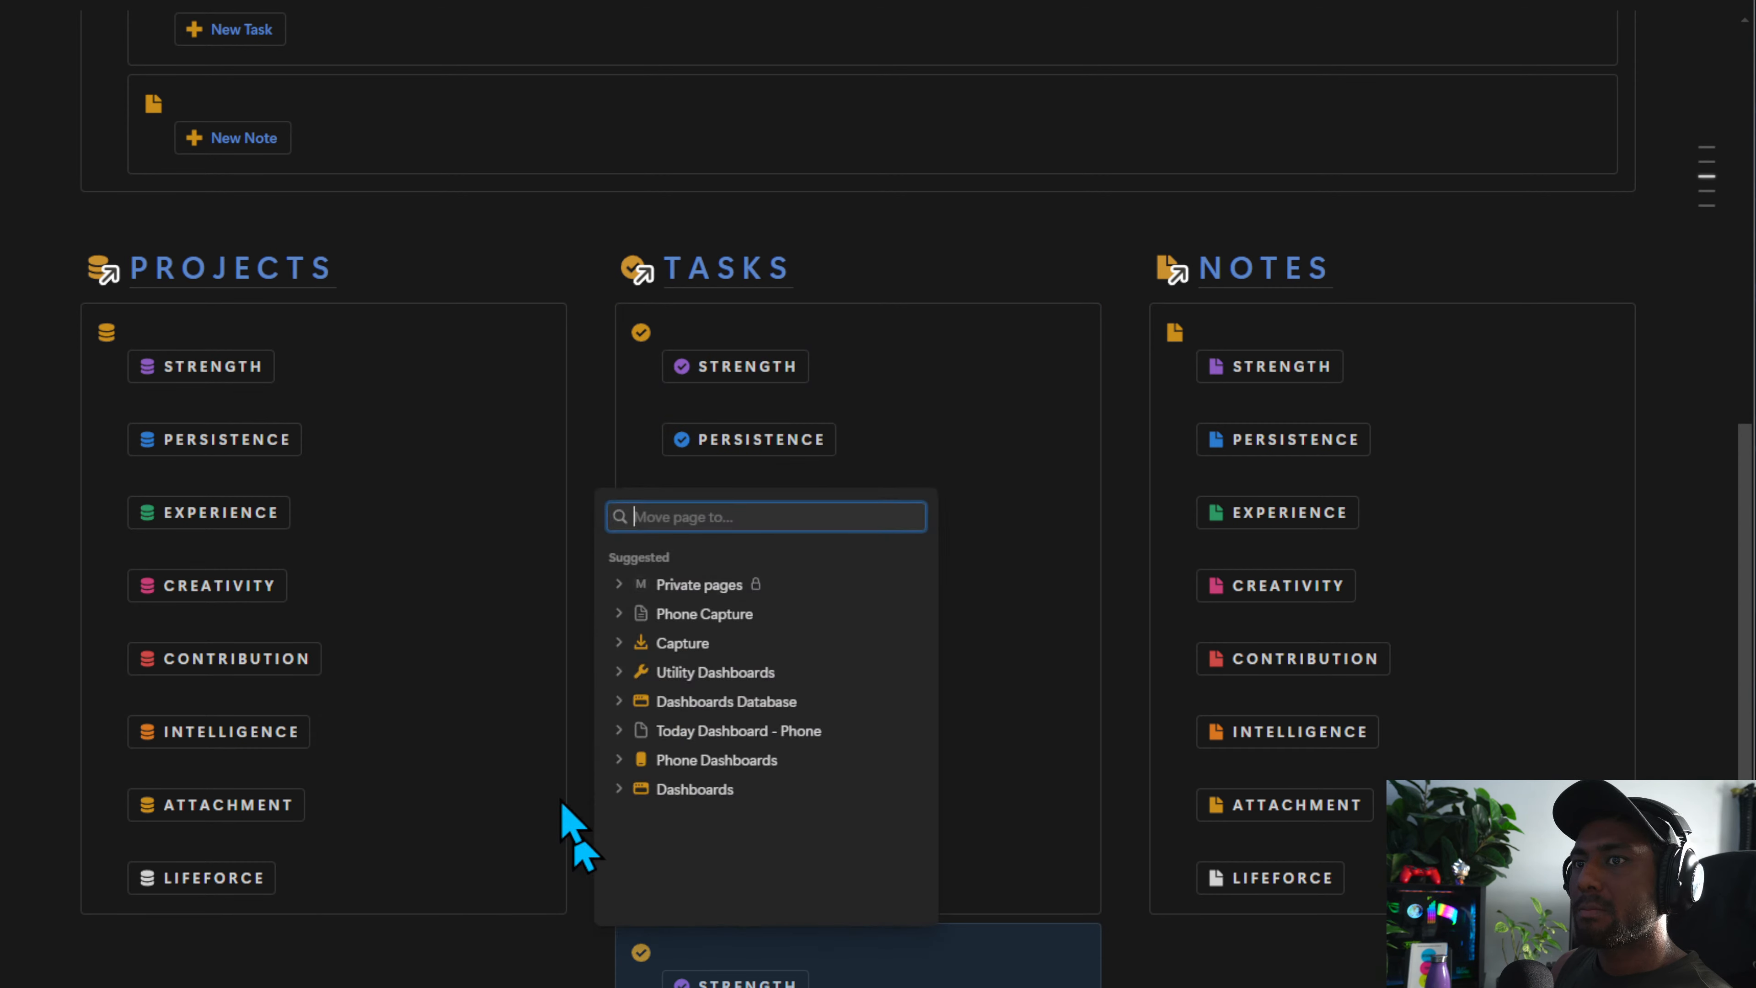
pyautogui.click(747, 613)
# Duplicate the Notes capture callout and move the copy to the Phone Capture page
pyautogui.keyDown('alt'); pyautogui.moveTo(1137, 318); pyautogui.dragTo(1169, 273); pyautogui.keyUp('alt')
pyautogui.click(1137, 938)
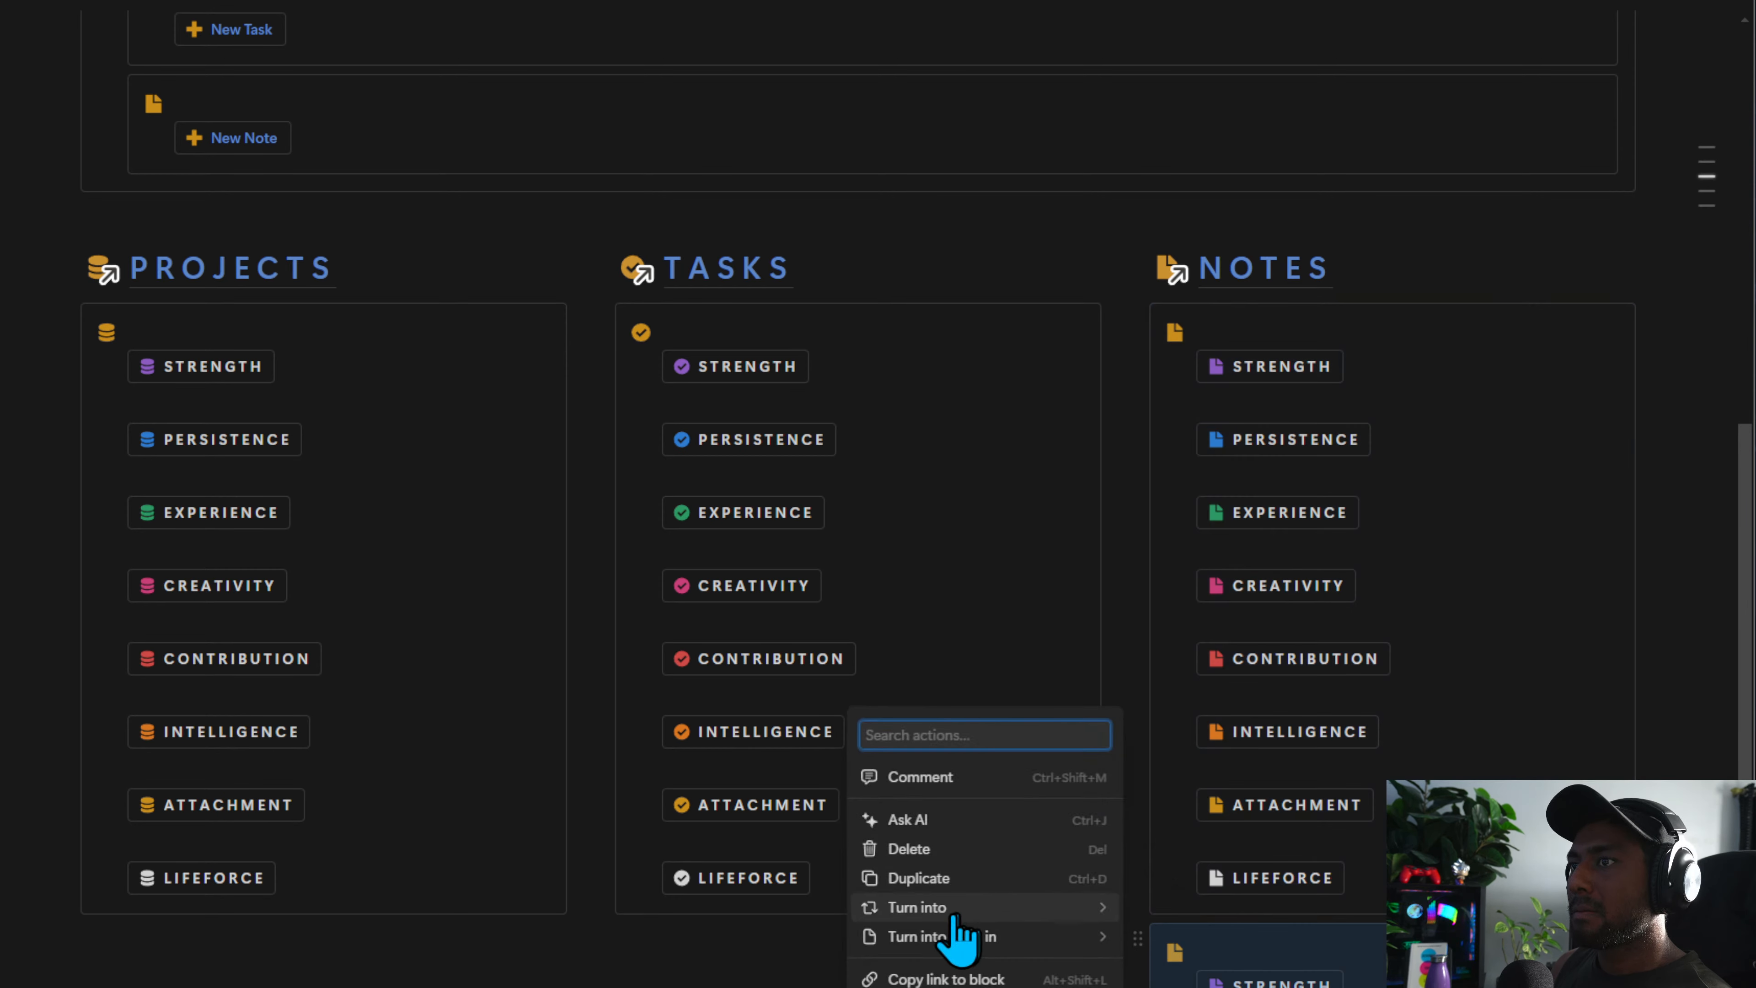
pyautogui.moveTo(978, 939)
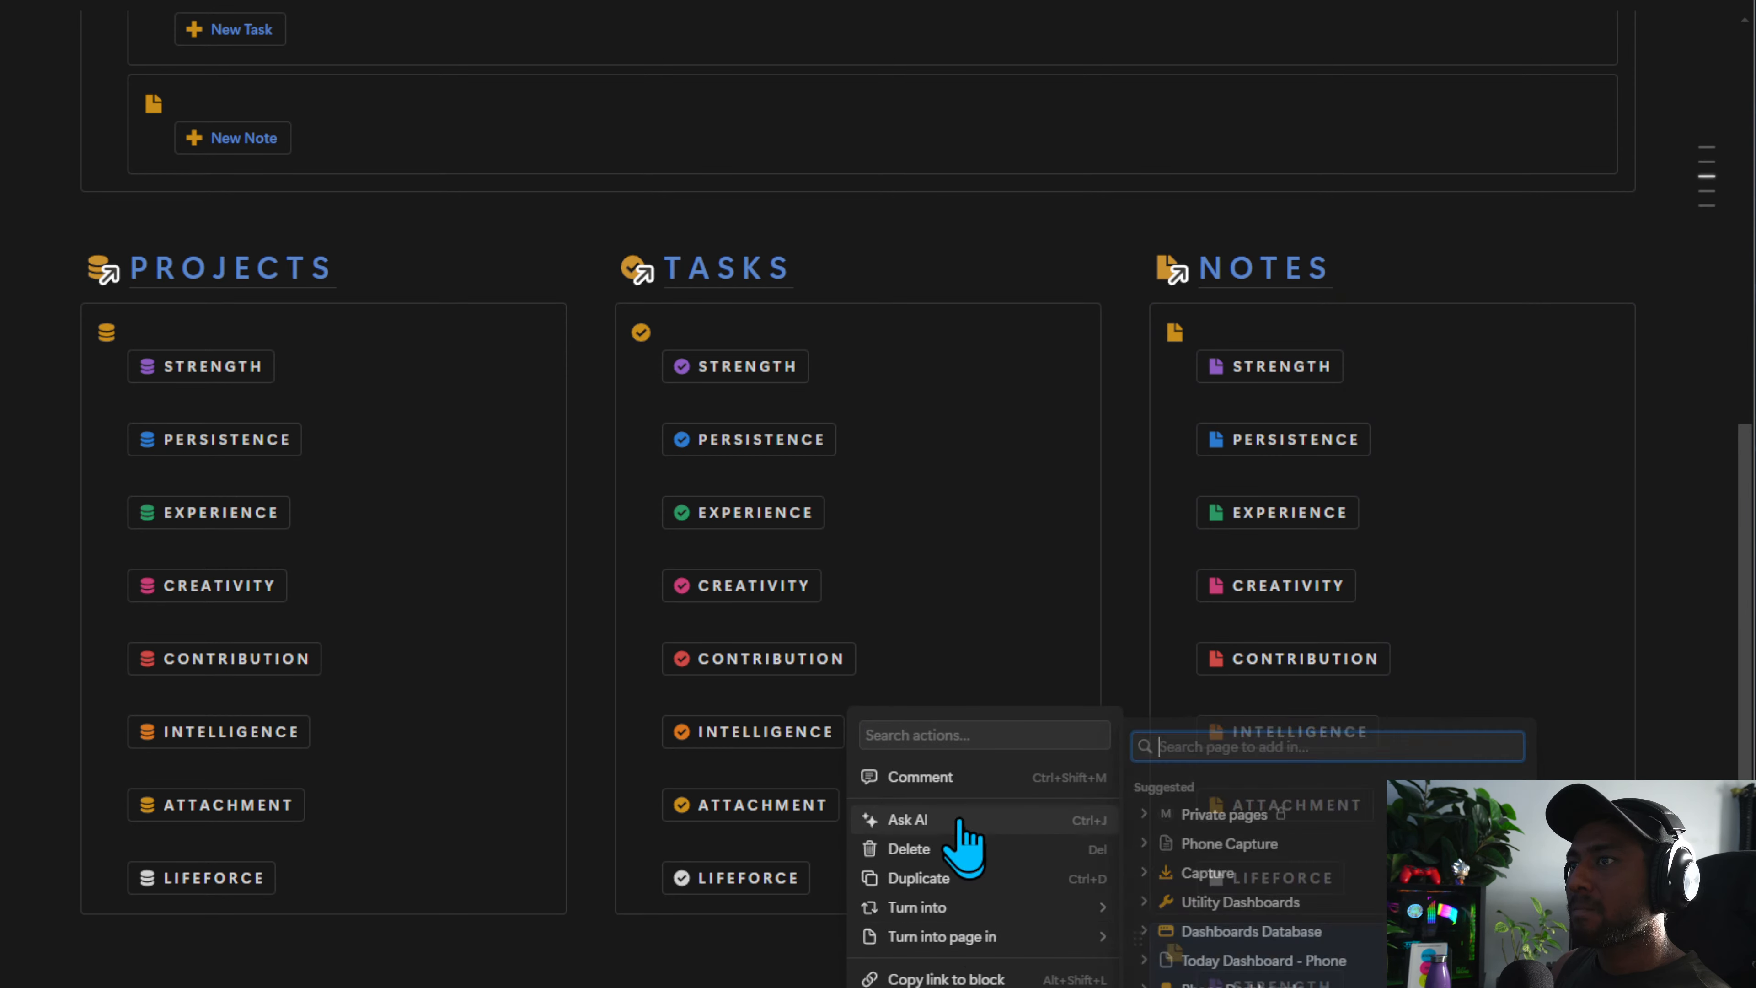
pyautogui.click(982, 987)
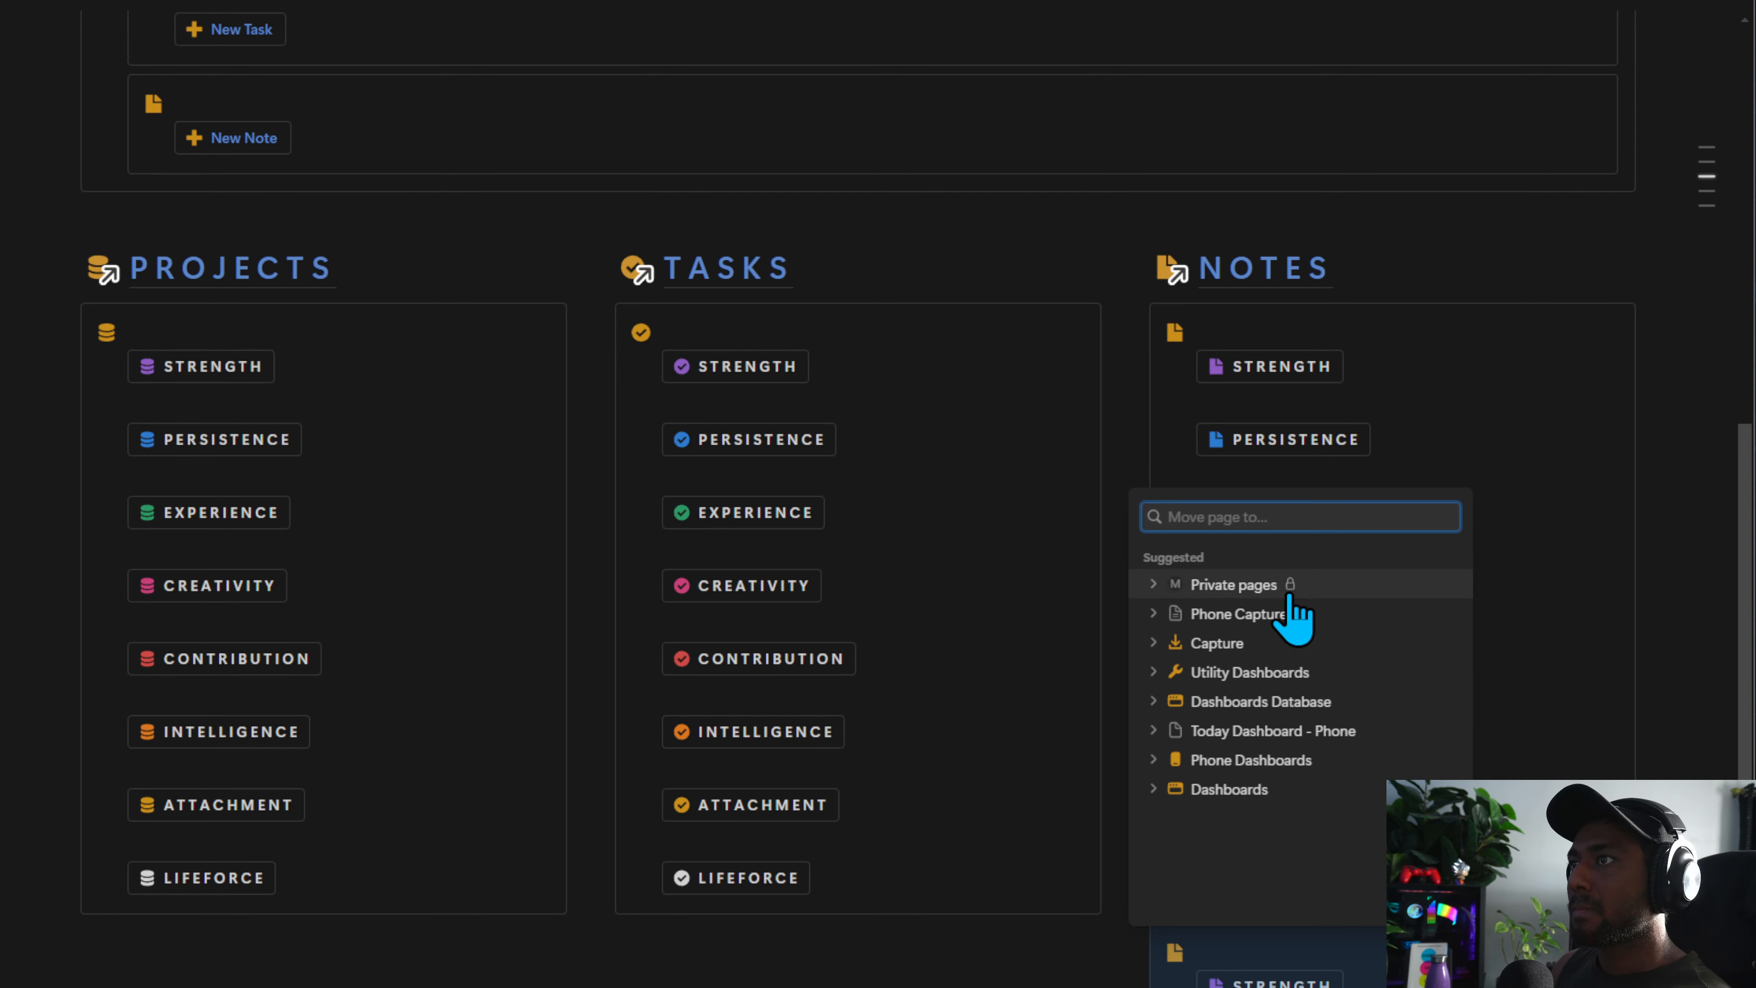
pyautogui.click(1287, 608)
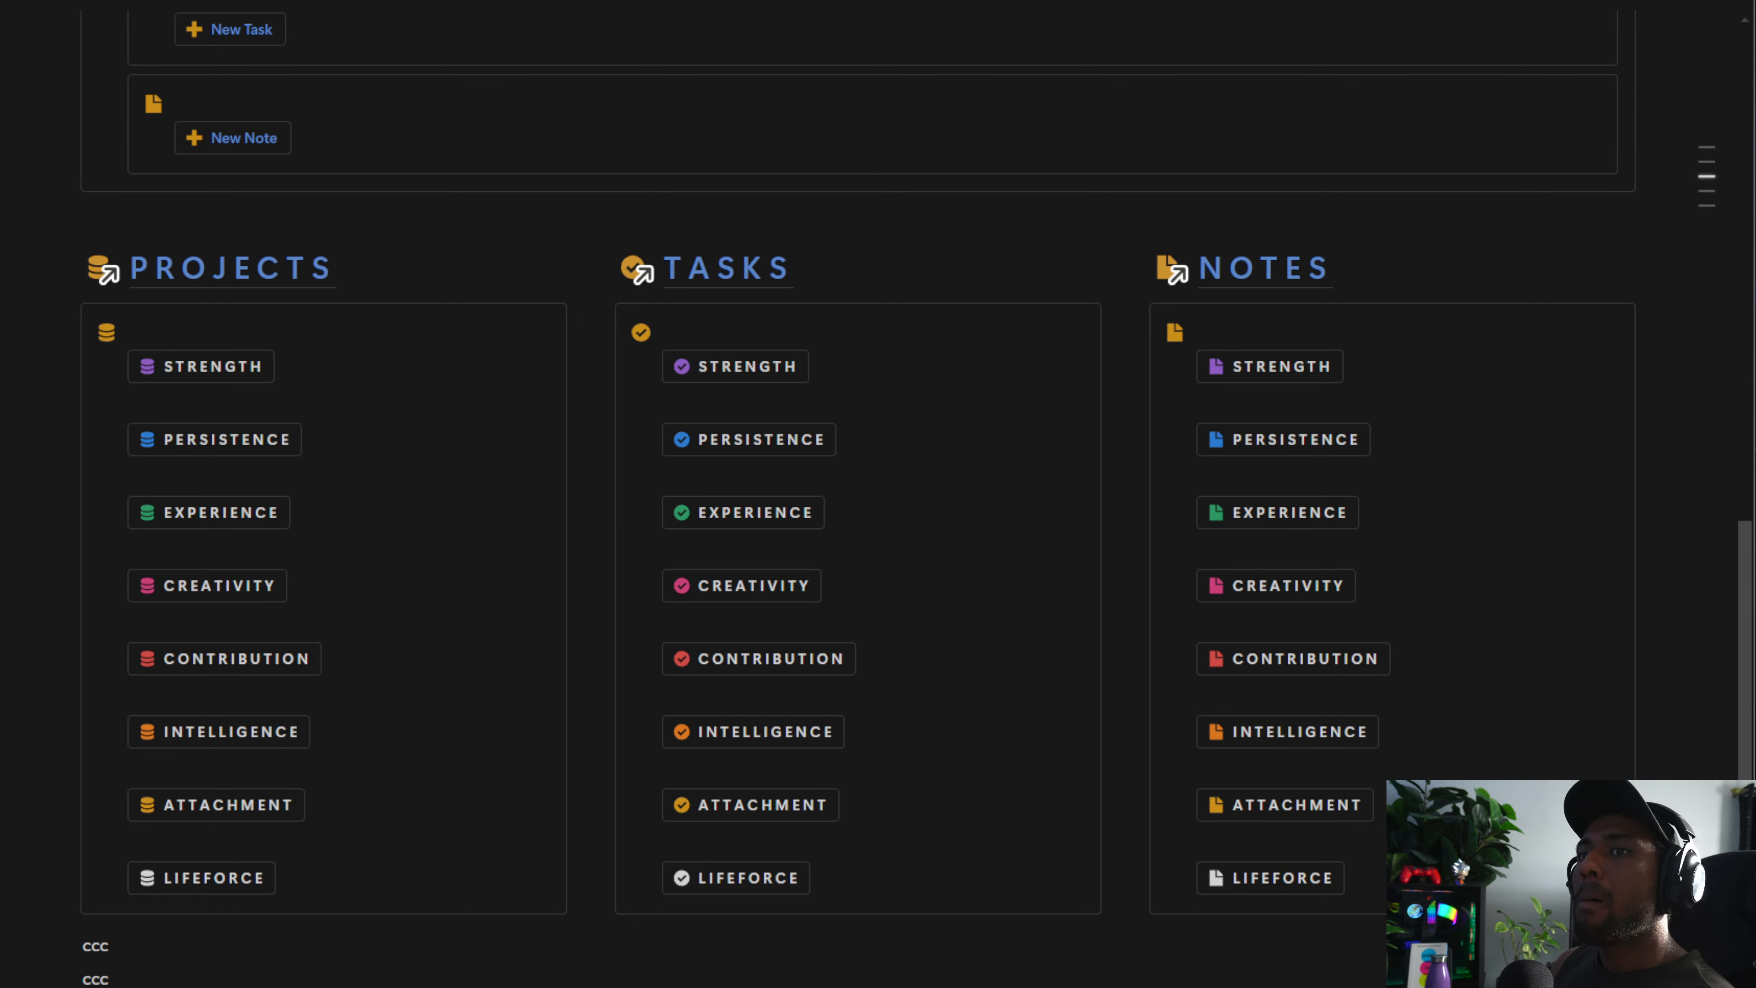
# Delete the 'ccc' test lines below the capture columns on the Capture page
pyautogui.scroll(-1, 615, 984)
pyautogui.moveTo(614, 986); pyautogui.dragTo(137, 900)
pyautogui.press('Delete')
pyautogui.scroll(1, 124, 26)
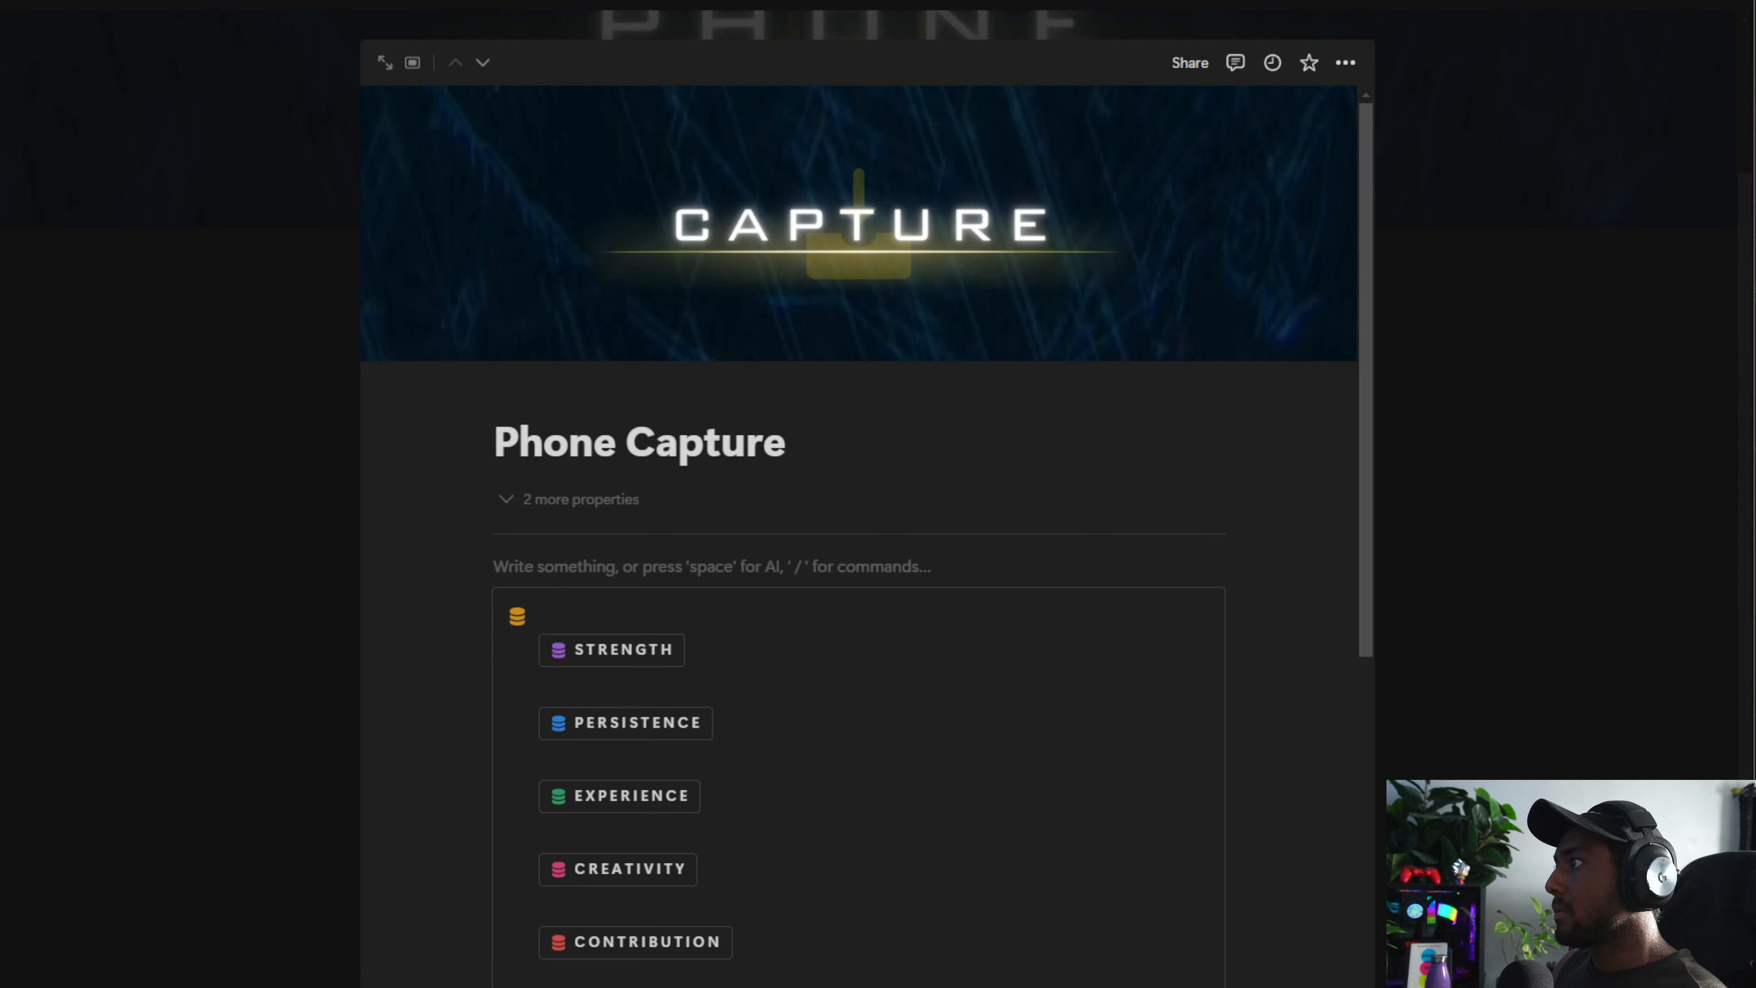
# Insert a callout at the top of the Phone Capture page and give it the 'line' menu icon
pyautogui.write('/call')
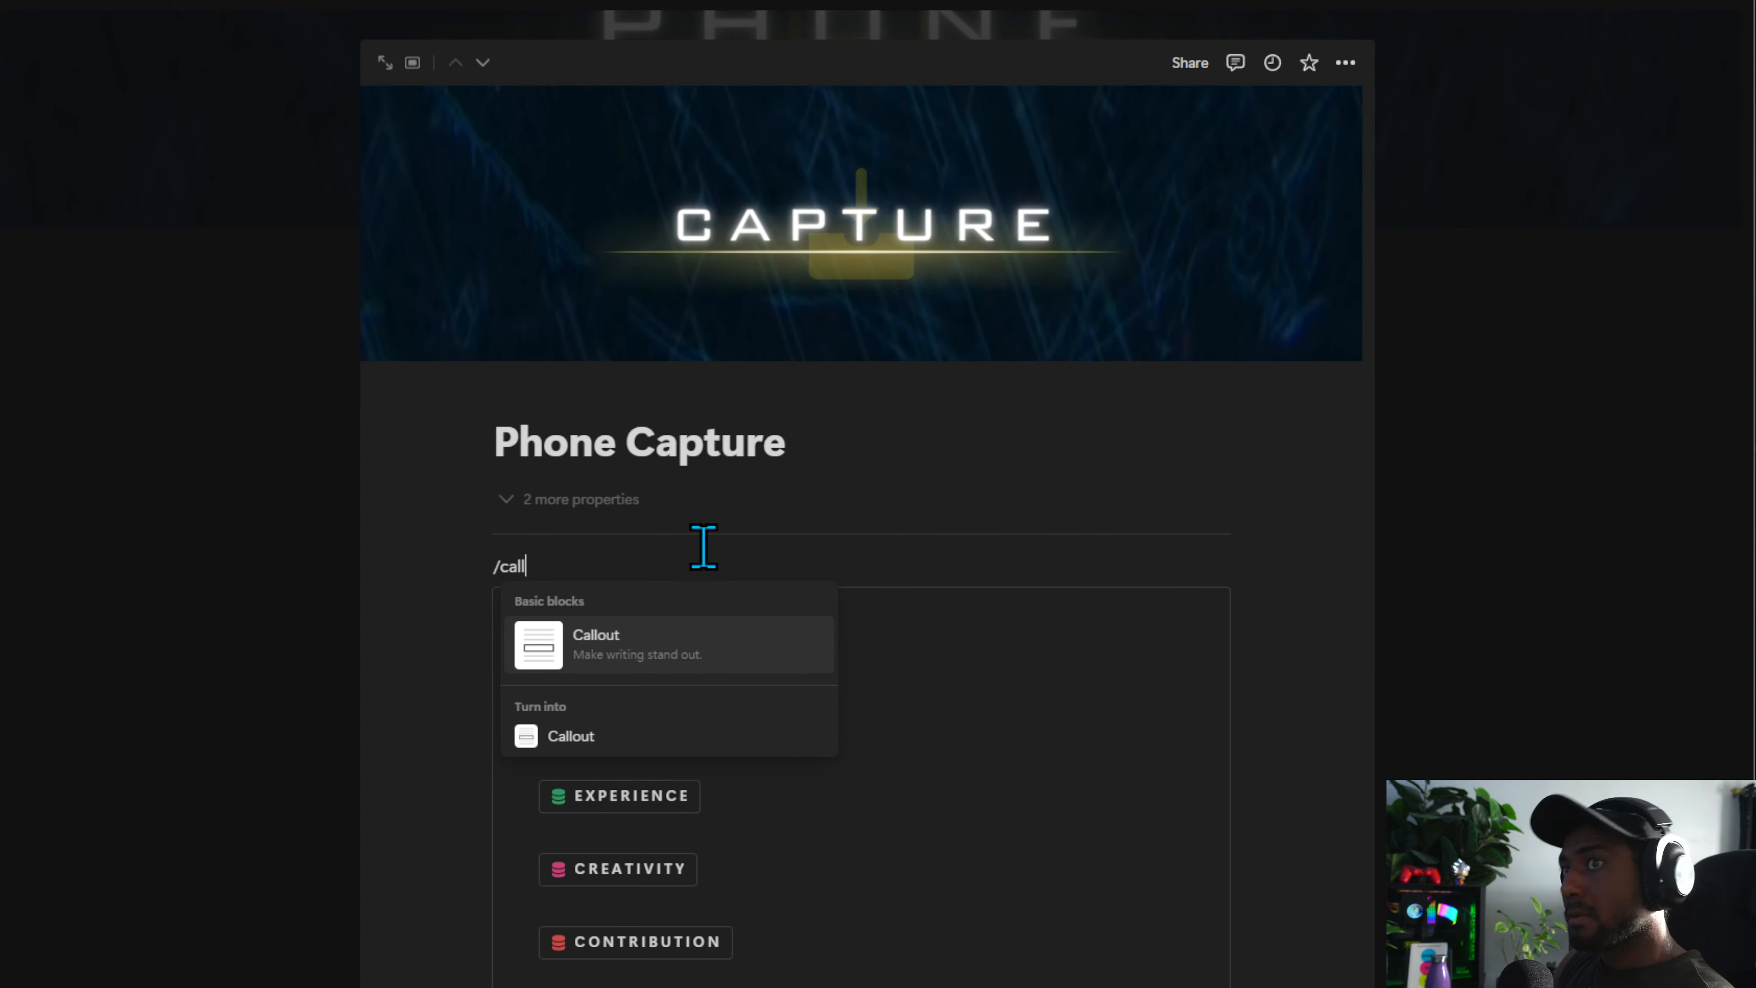
pyautogui.press('Return')
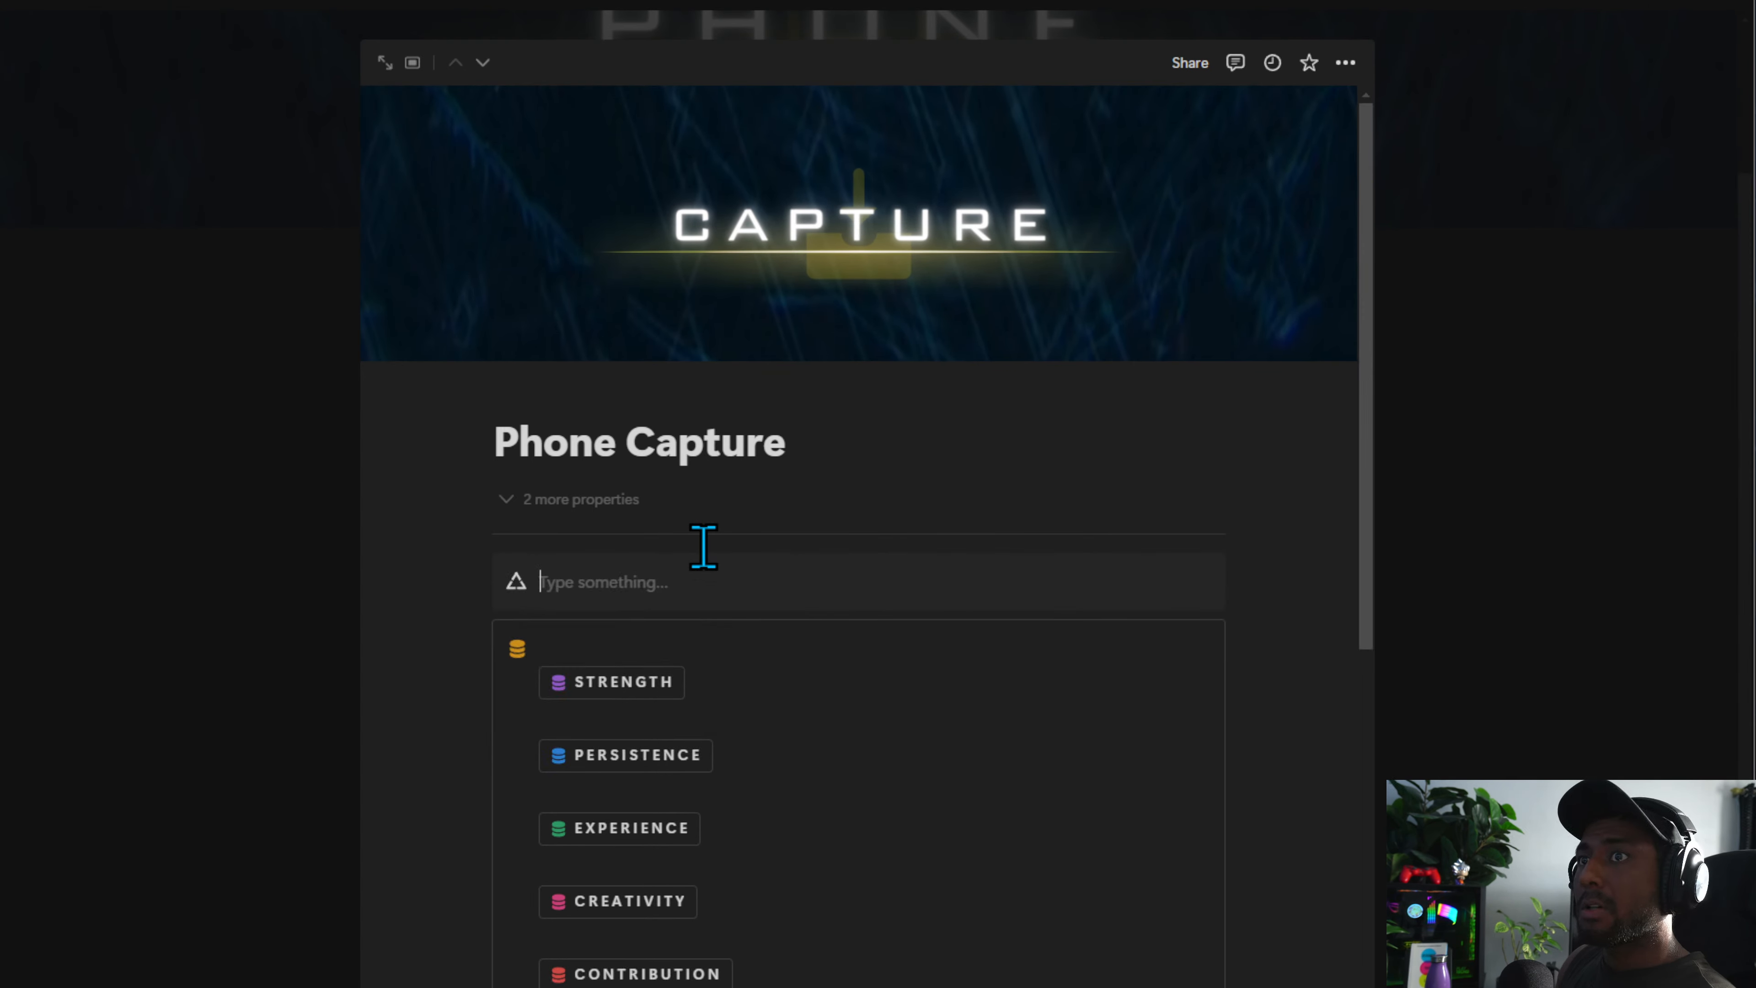
pyautogui.click(516, 584)
pyautogui.write('line')
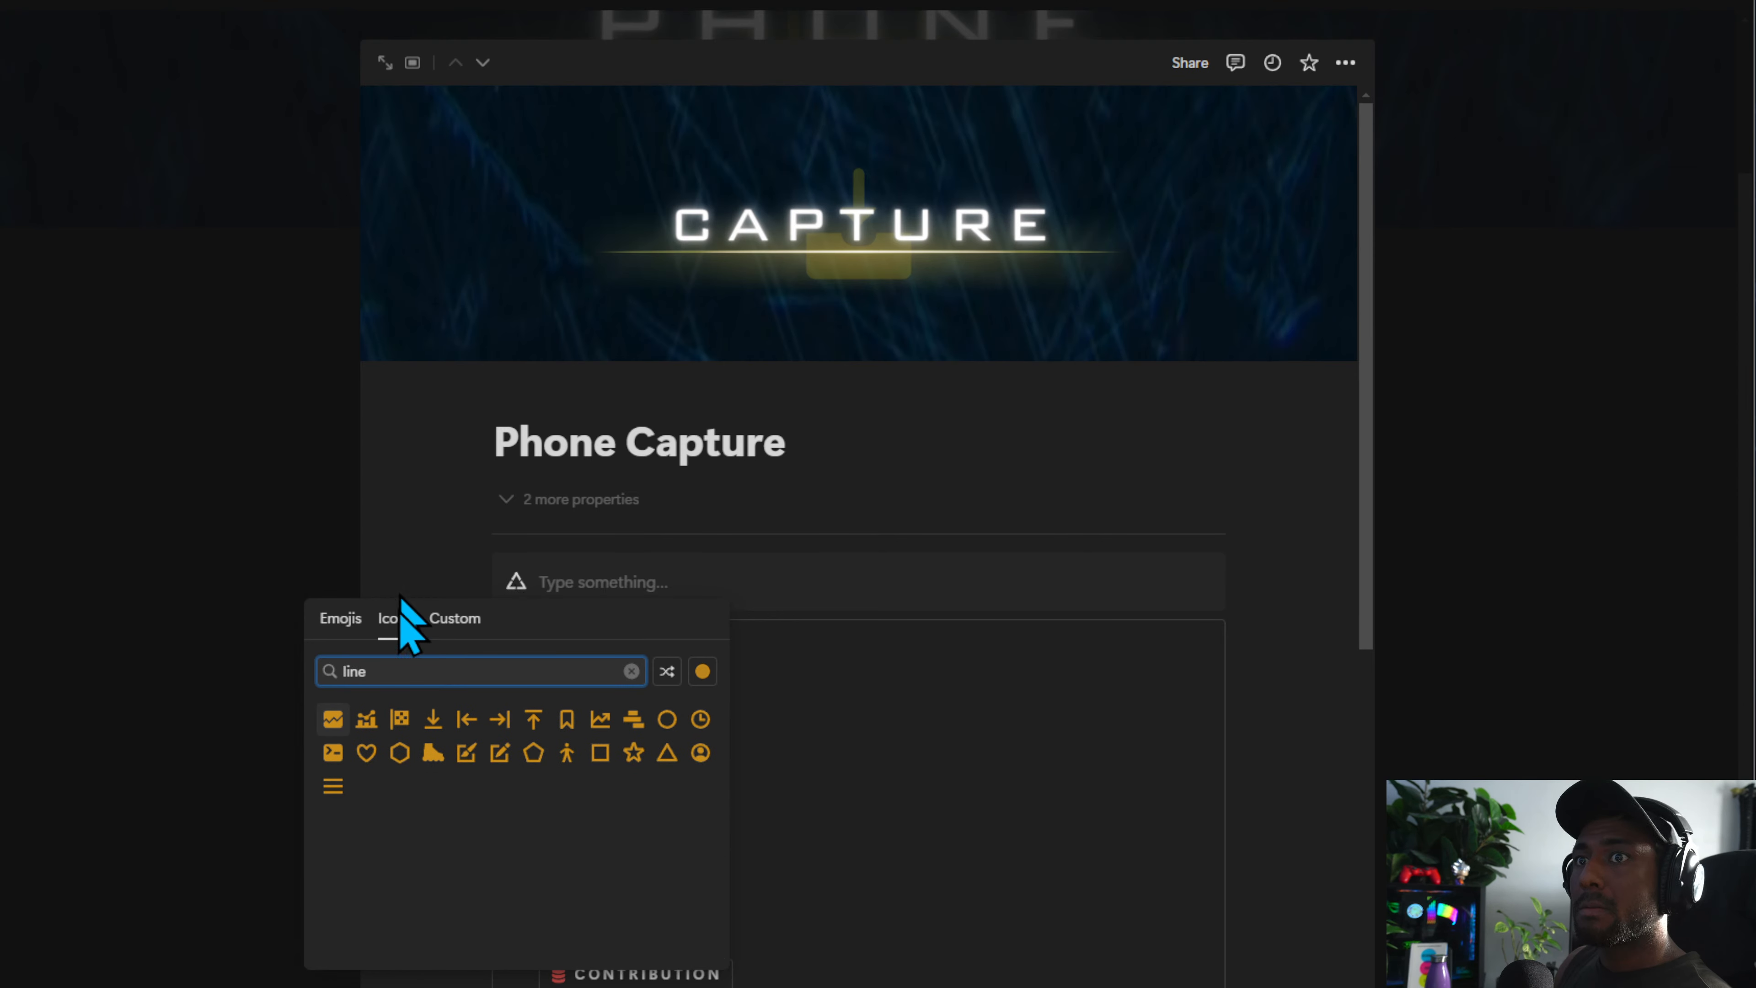
pyautogui.click(332, 786)
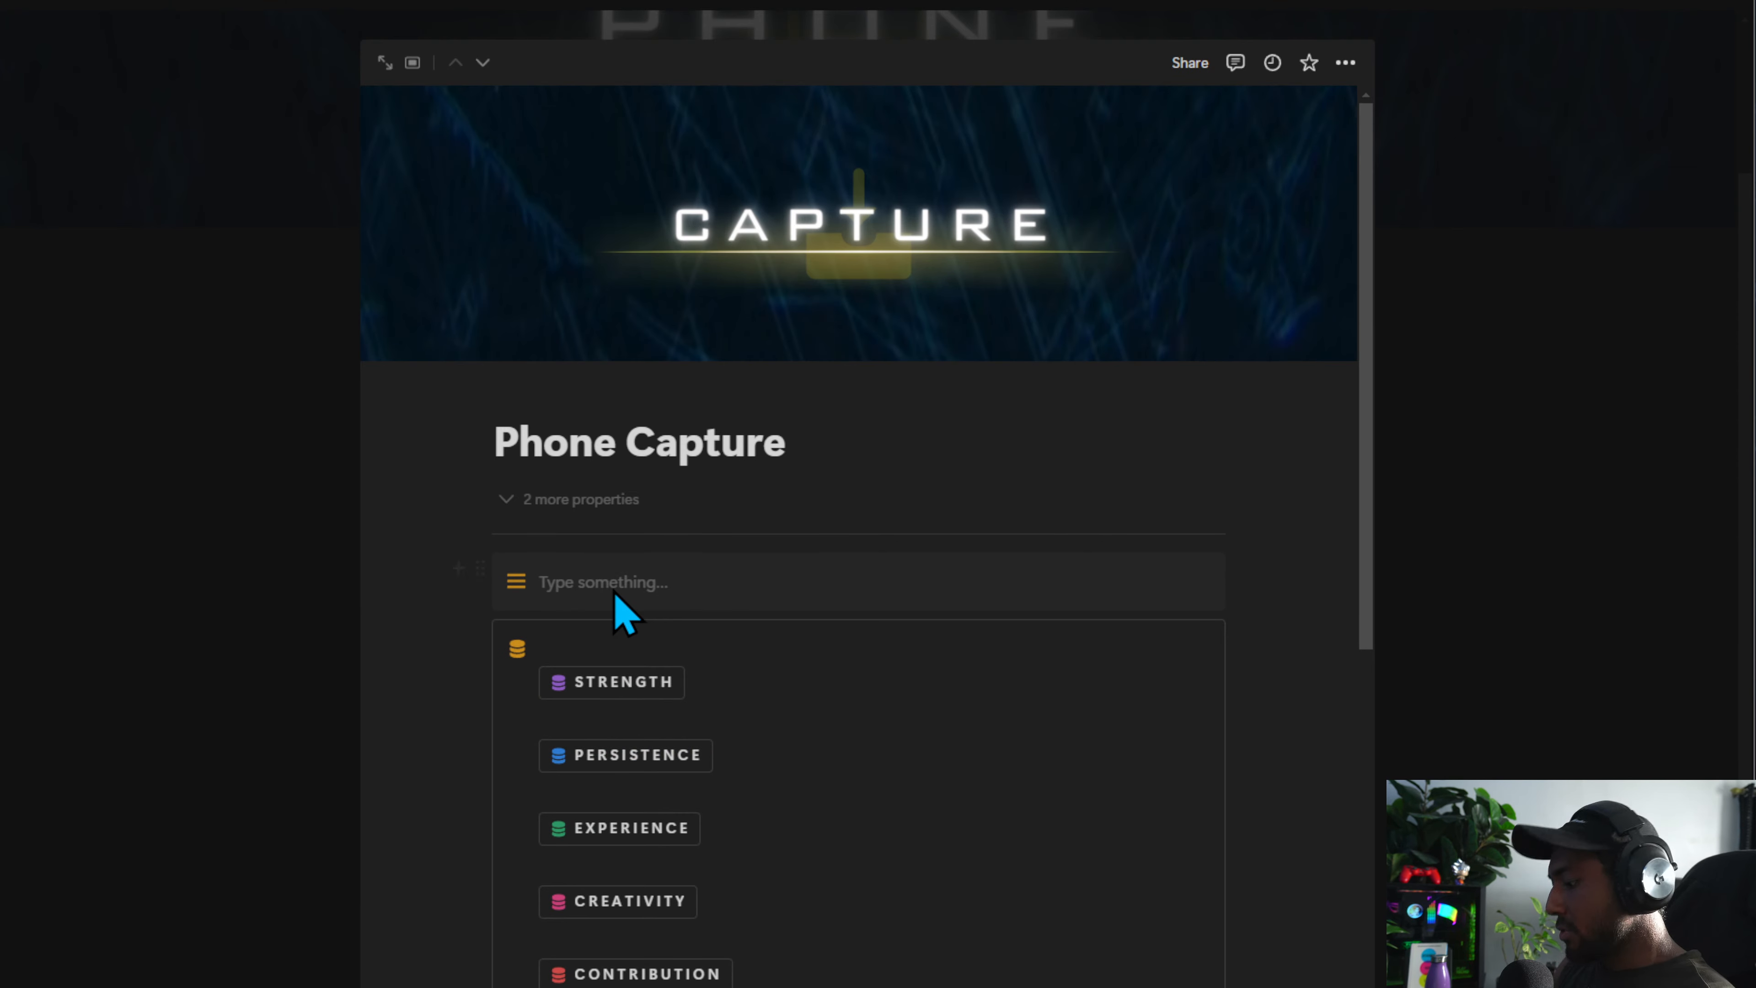
# Label the new callout MENU and colour its text Blue
pyautogui.click(613, 588)
pyautogui.write('MENU')
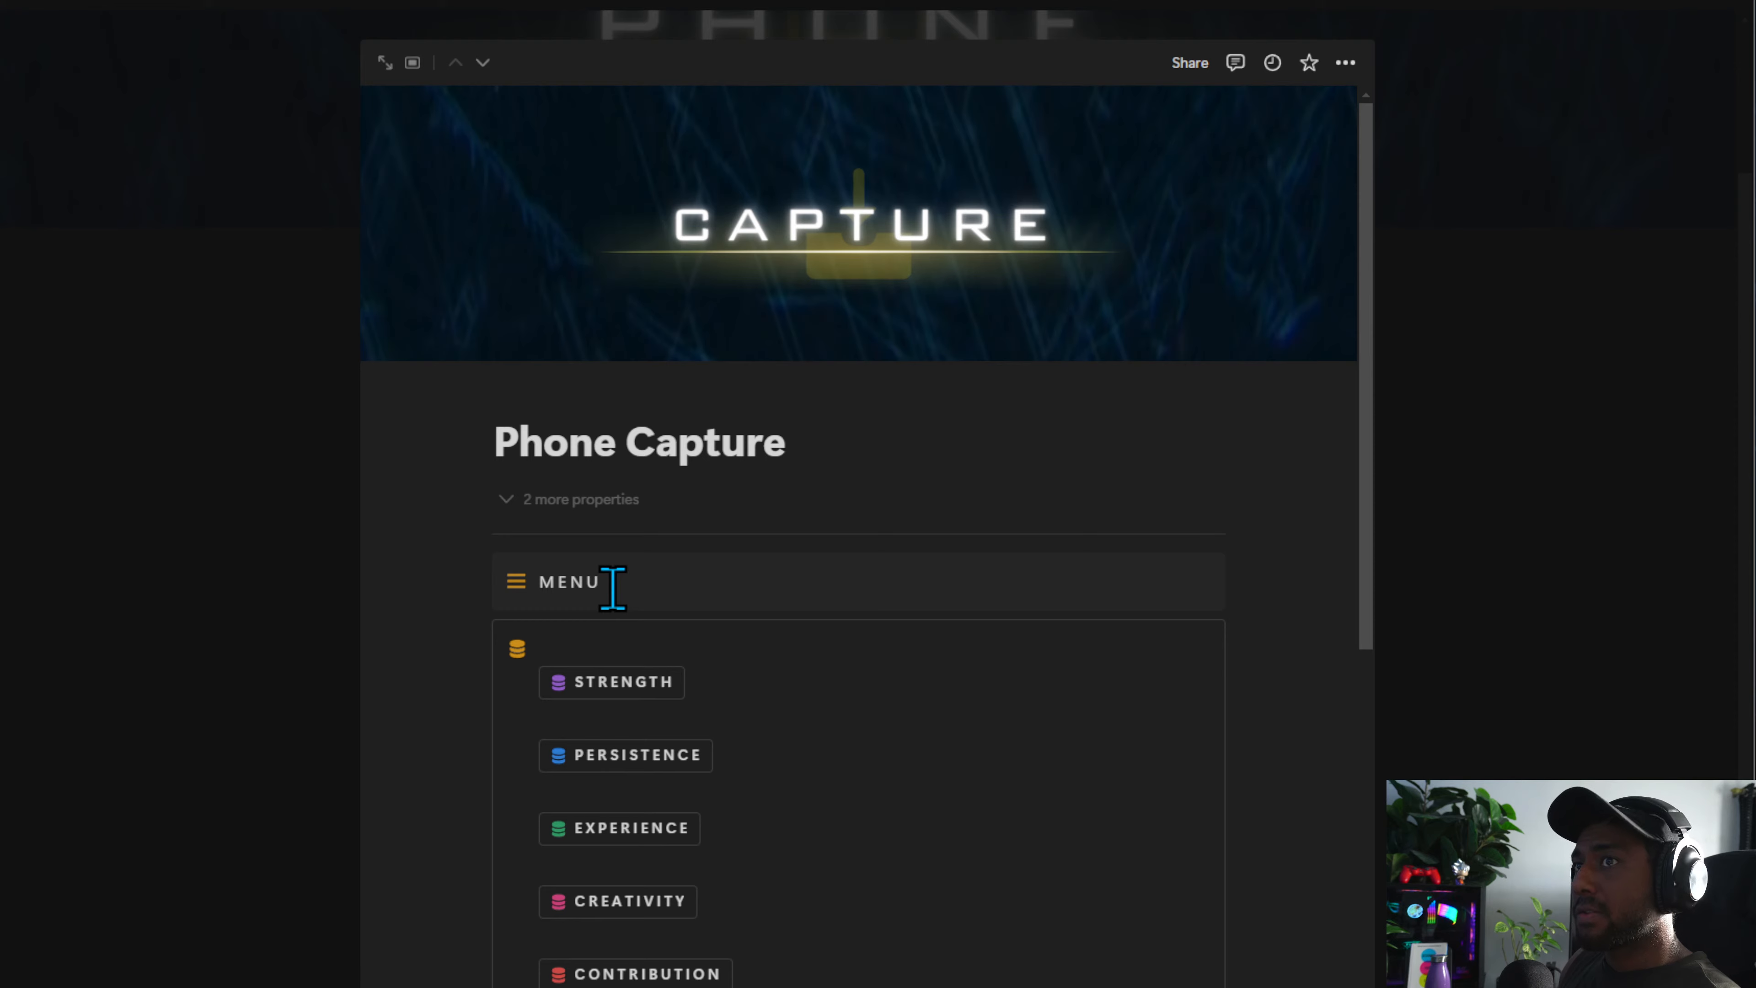
pyautogui.hotkey('ctrl', 'shift', 'a')
pyautogui.click(663, 595)
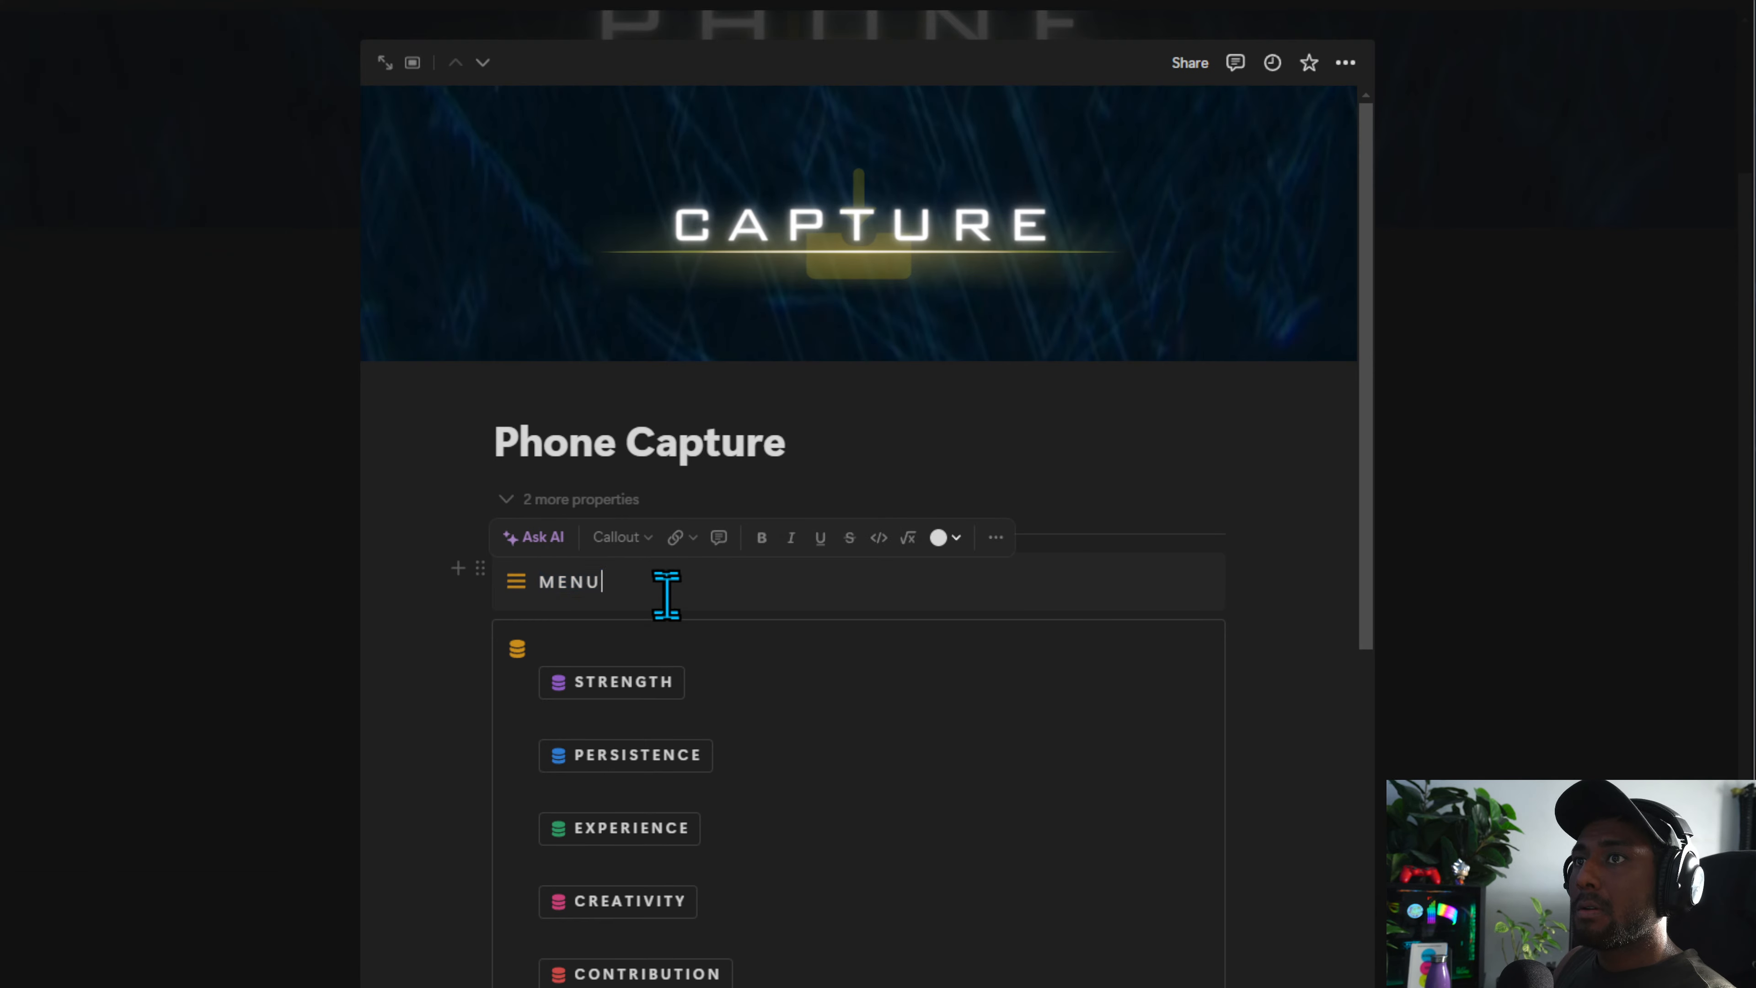
pyautogui.press('Escape')
pyautogui.doubleClick(657, 580)
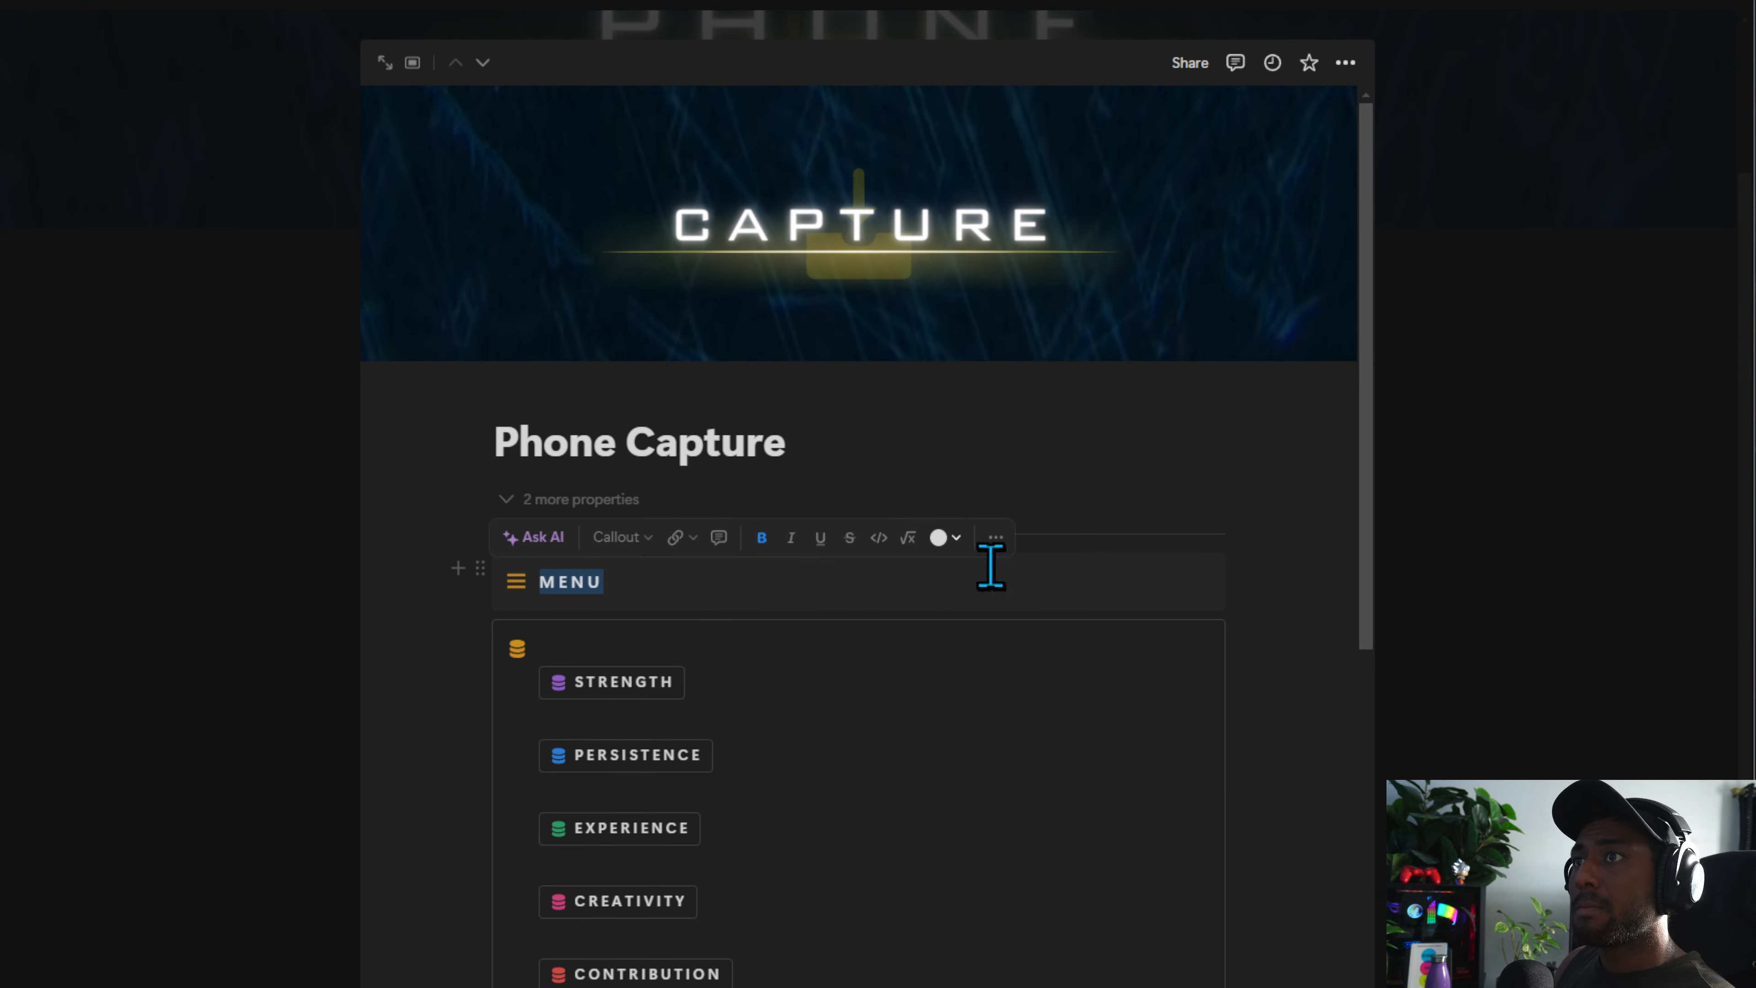
pyautogui.click(945, 539)
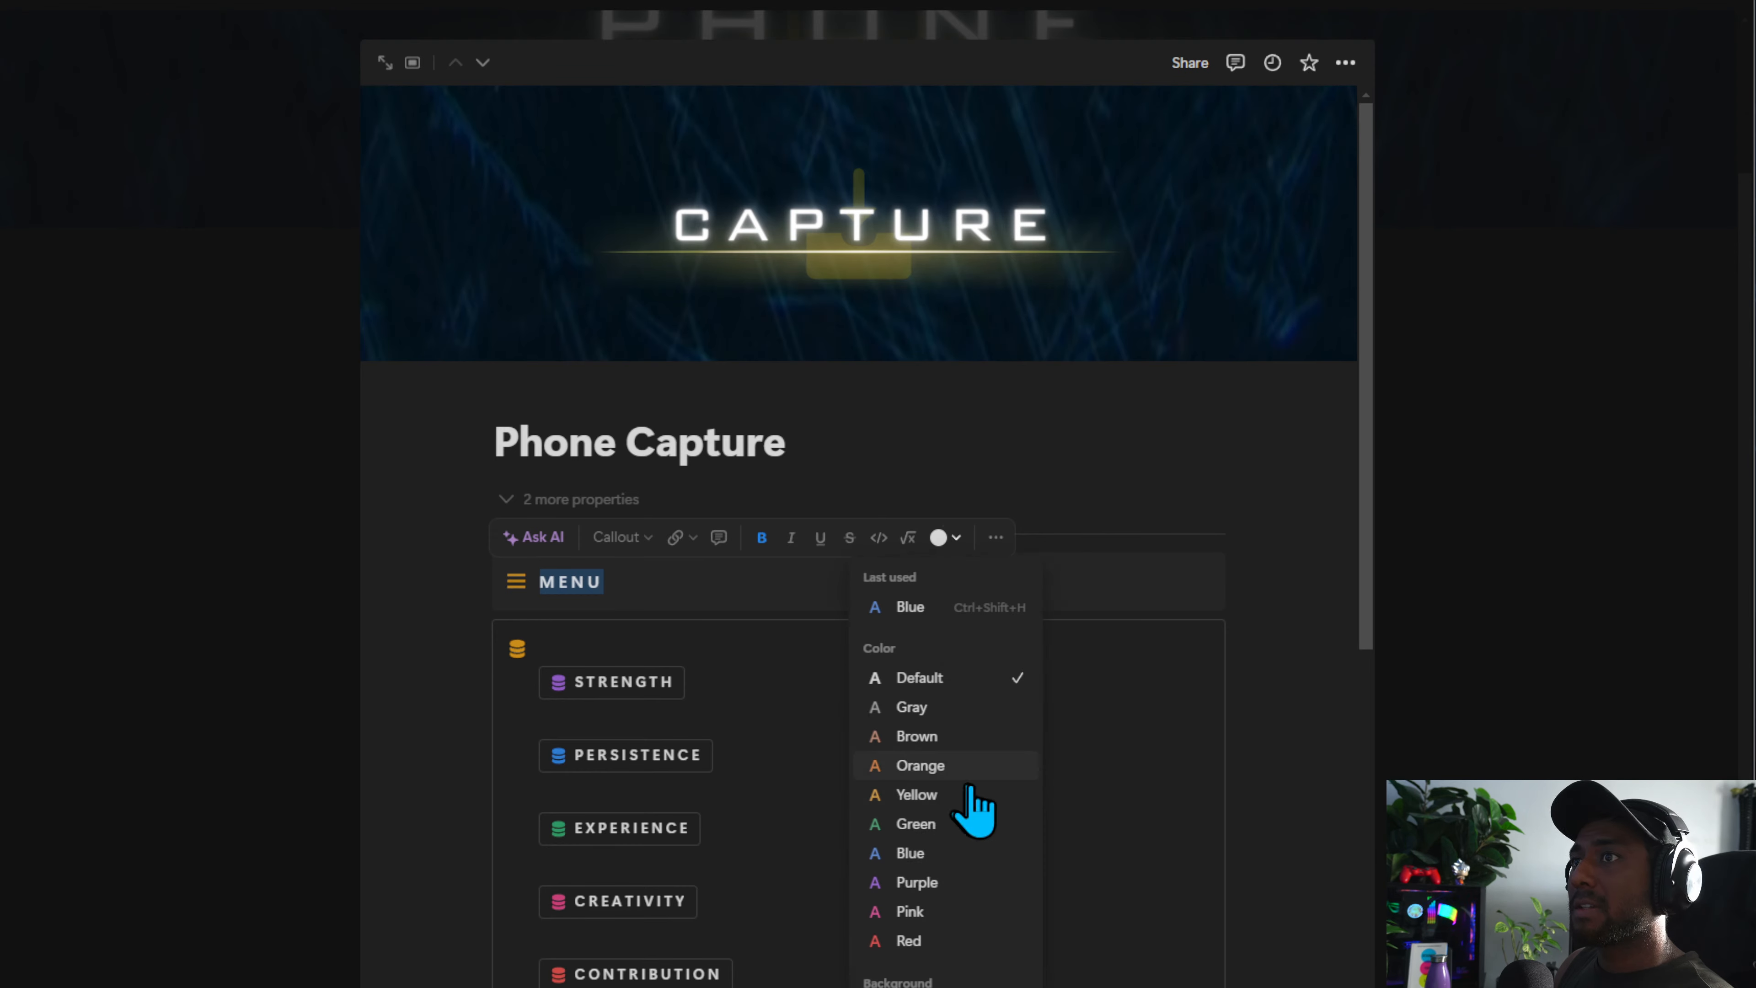
pyautogui.click(968, 613)
pyautogui.press('Escape')
# Add a blank line between the Tasks and Notes callouts on the Phone Capture page
pyautogui.scroll(-13, 814, 723)
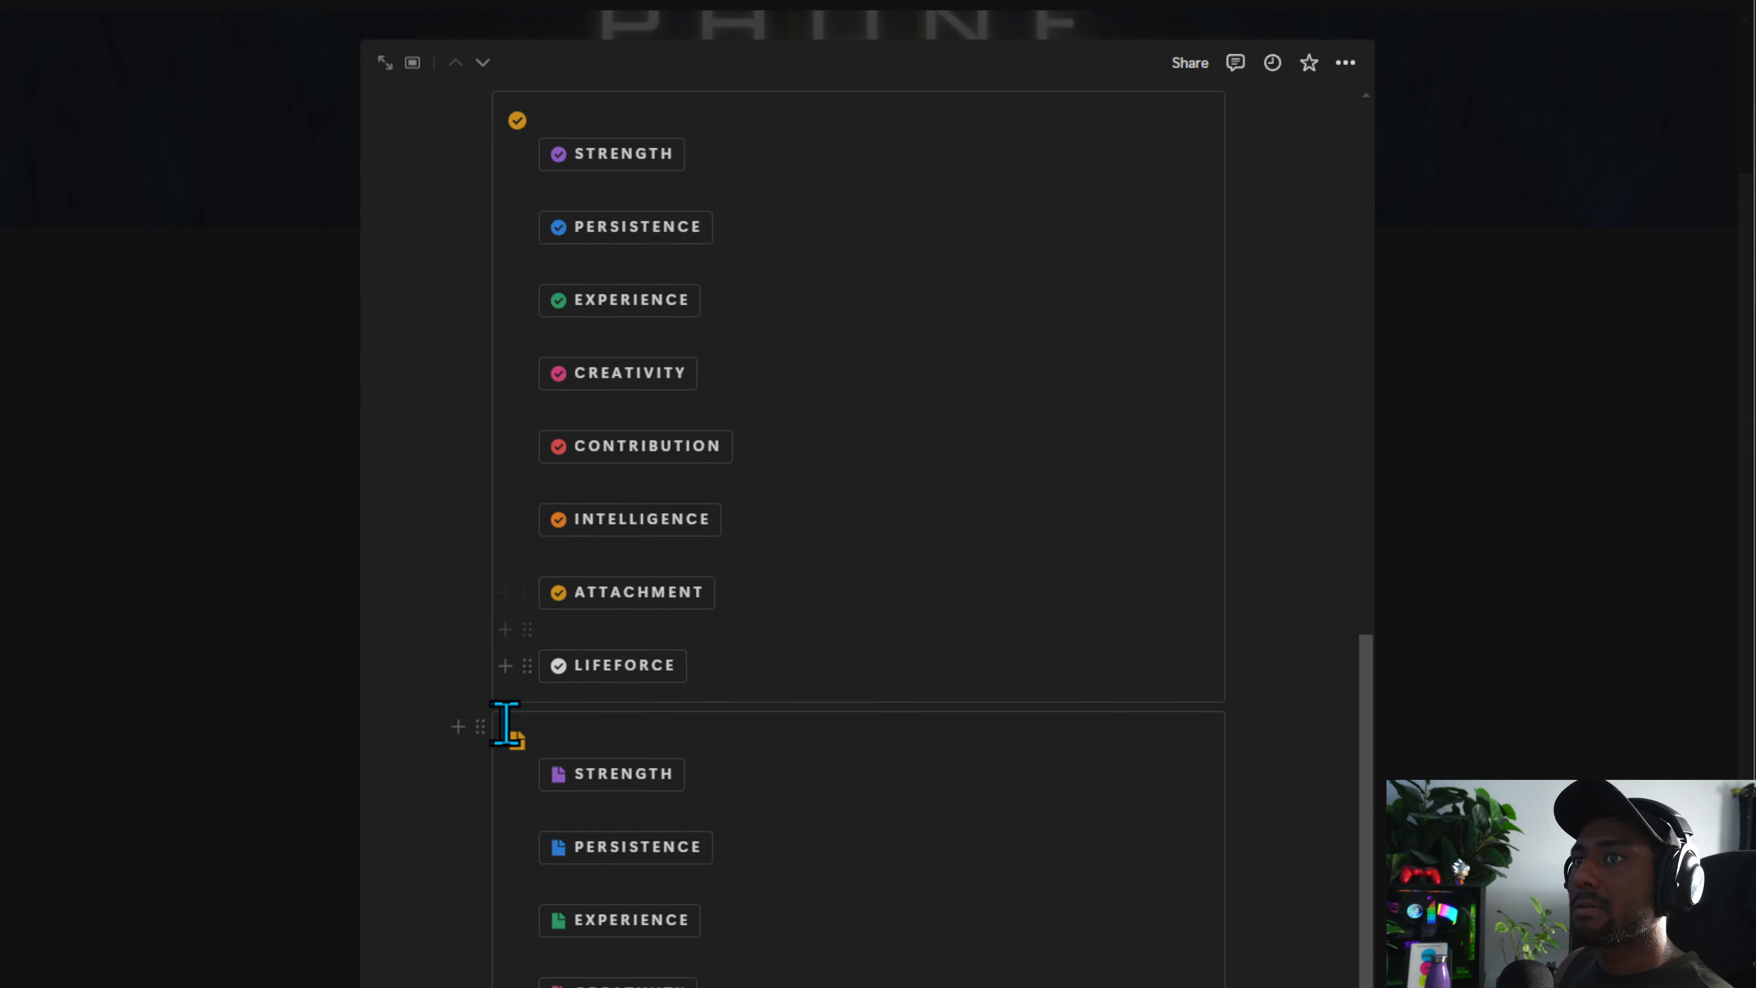
pyautogui.click(458, 726)
pyautogui.press('Escape')
pyautogui.scroll(2, 594, 733)
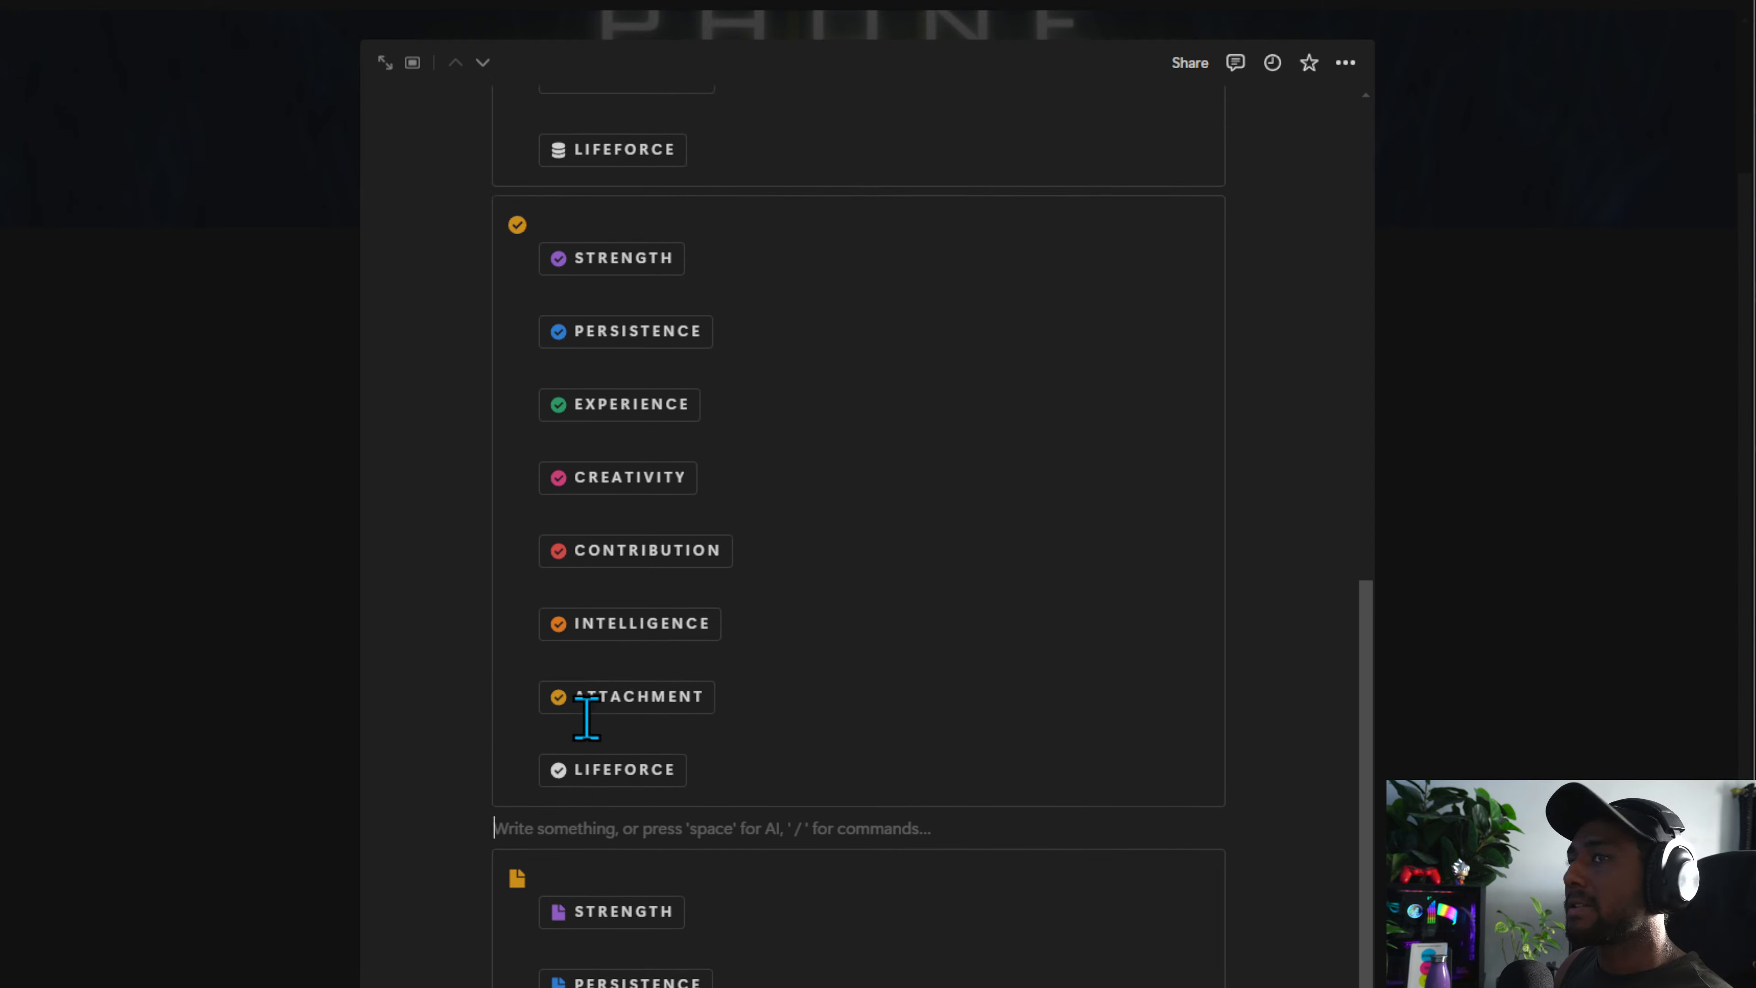
pyautogui.scroll(10, 1124, 514)
pyautogui.click(459, 835)
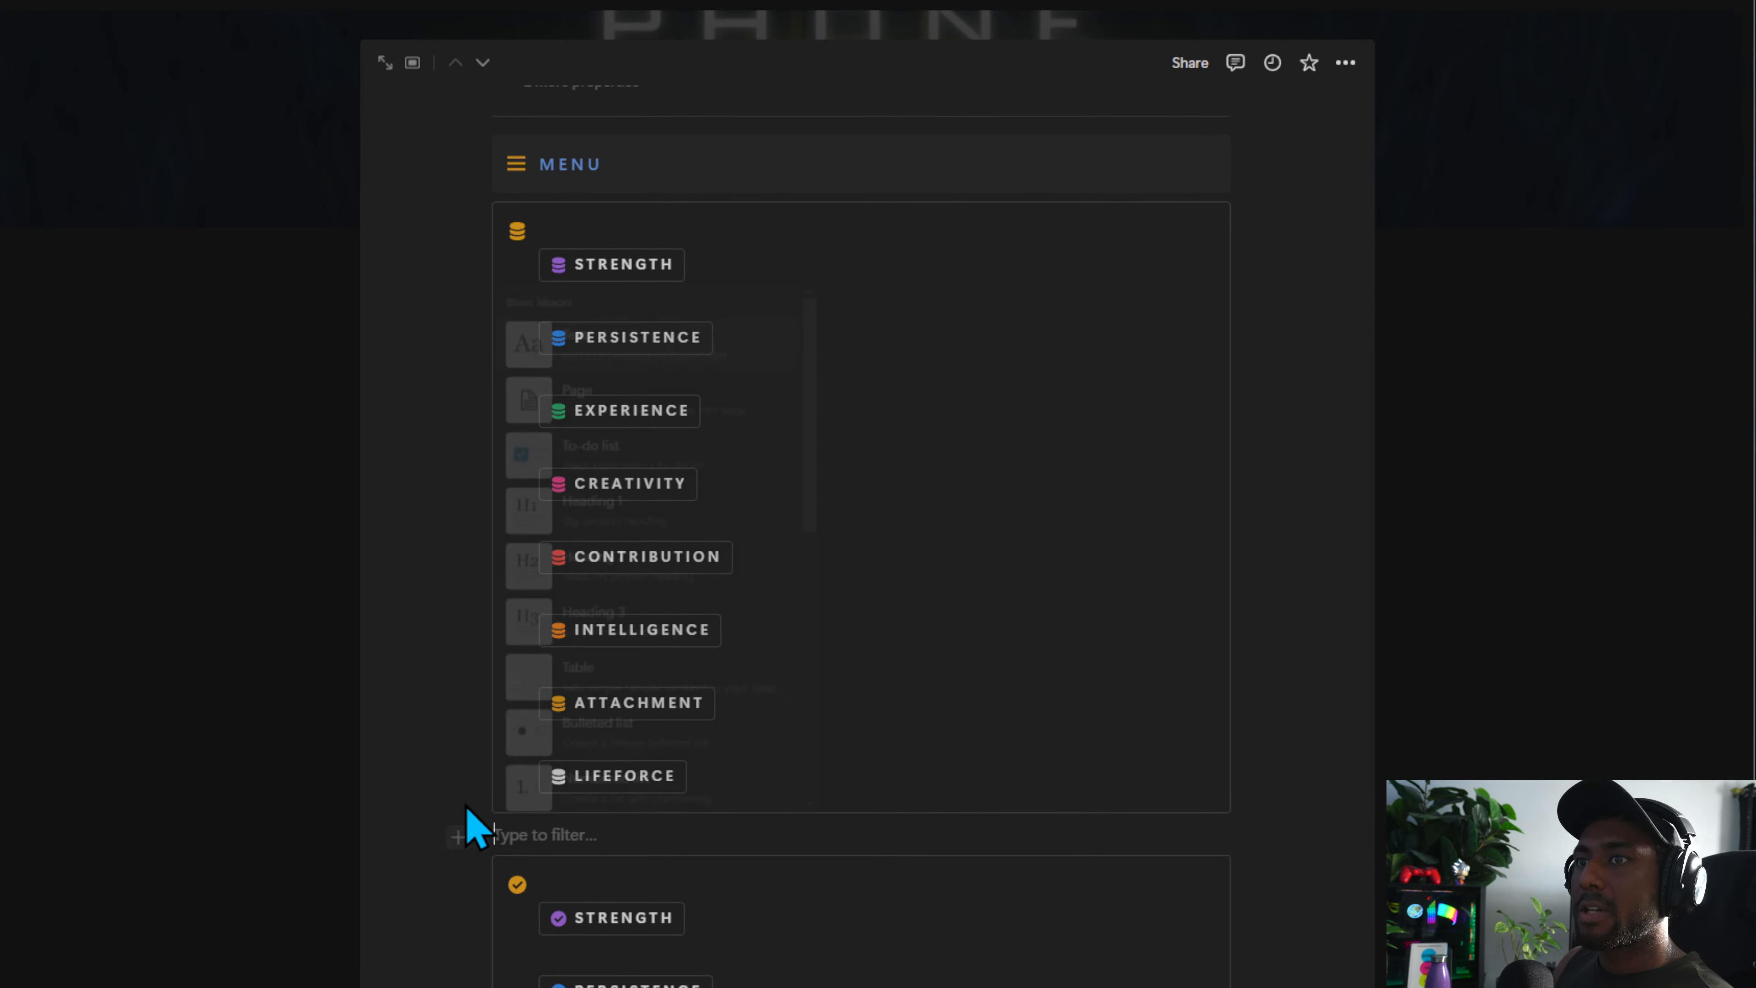
pyautogui.press('Escape')
pyautogui.scroll(6, 572, 842)
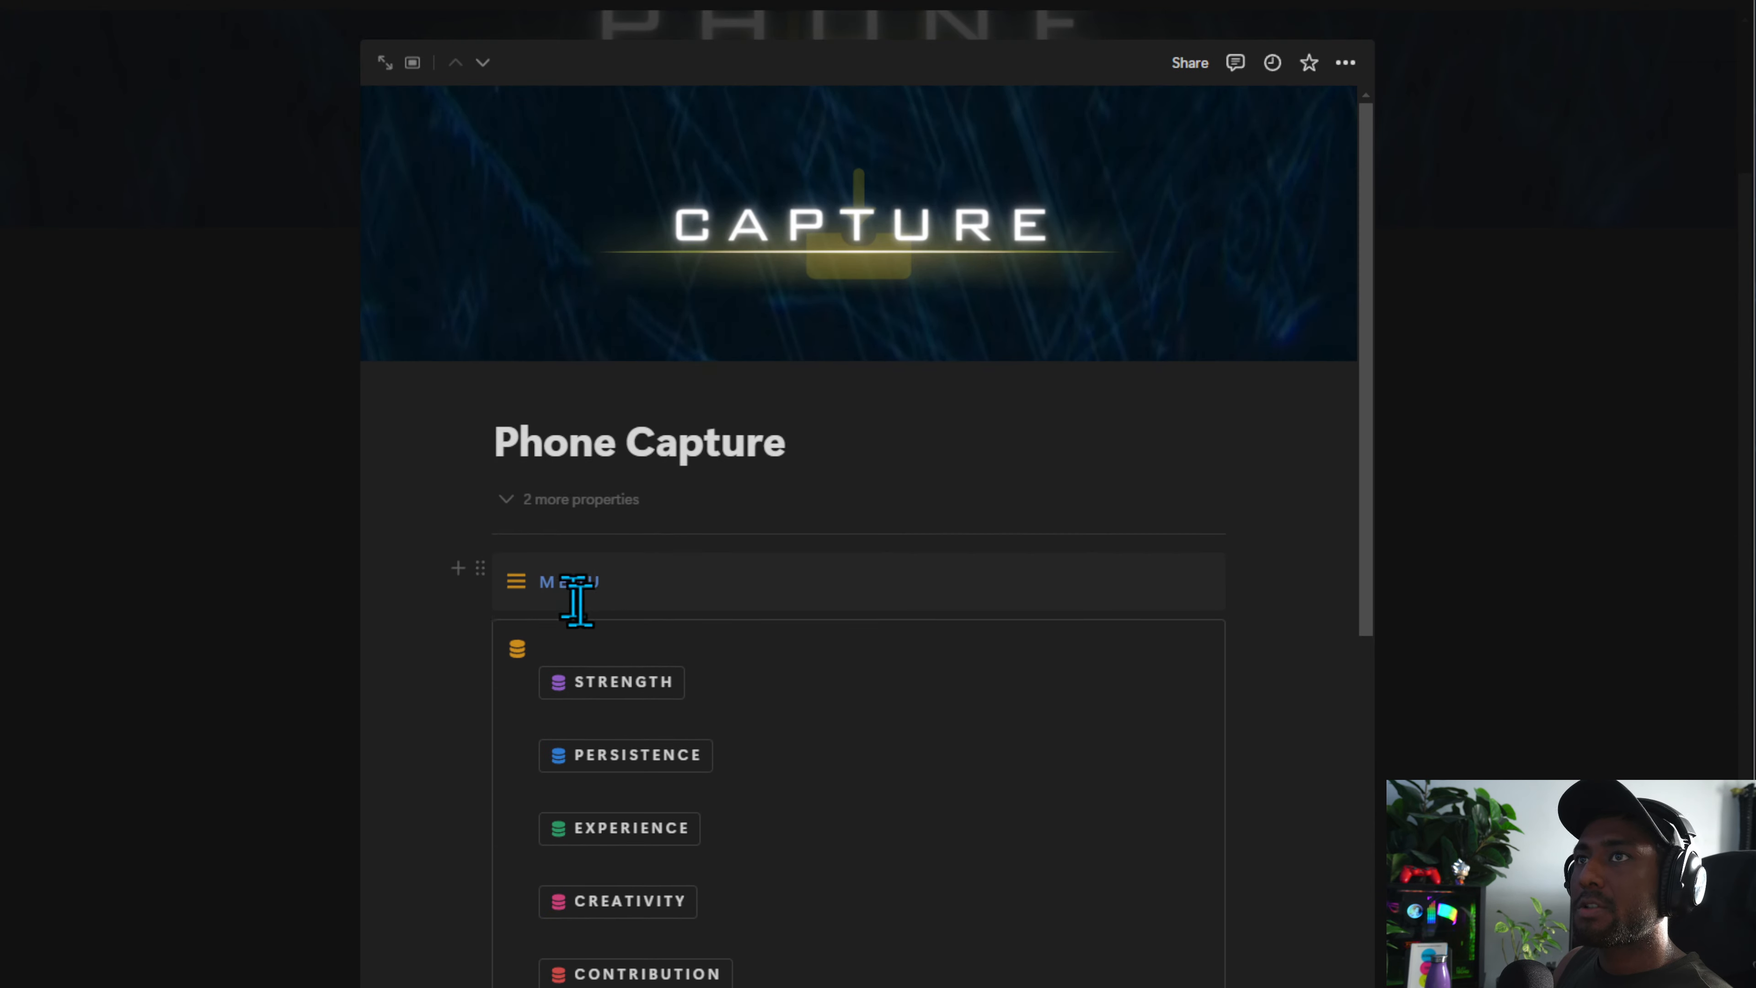
# Add a blank line above the Projects callout and insert a divider under the callout's icon
pyautogui.keyDown('alt'); pyautogui.click(458, 630); pyautogui.keyUp('alt')
pyautogui.click(596, 674)
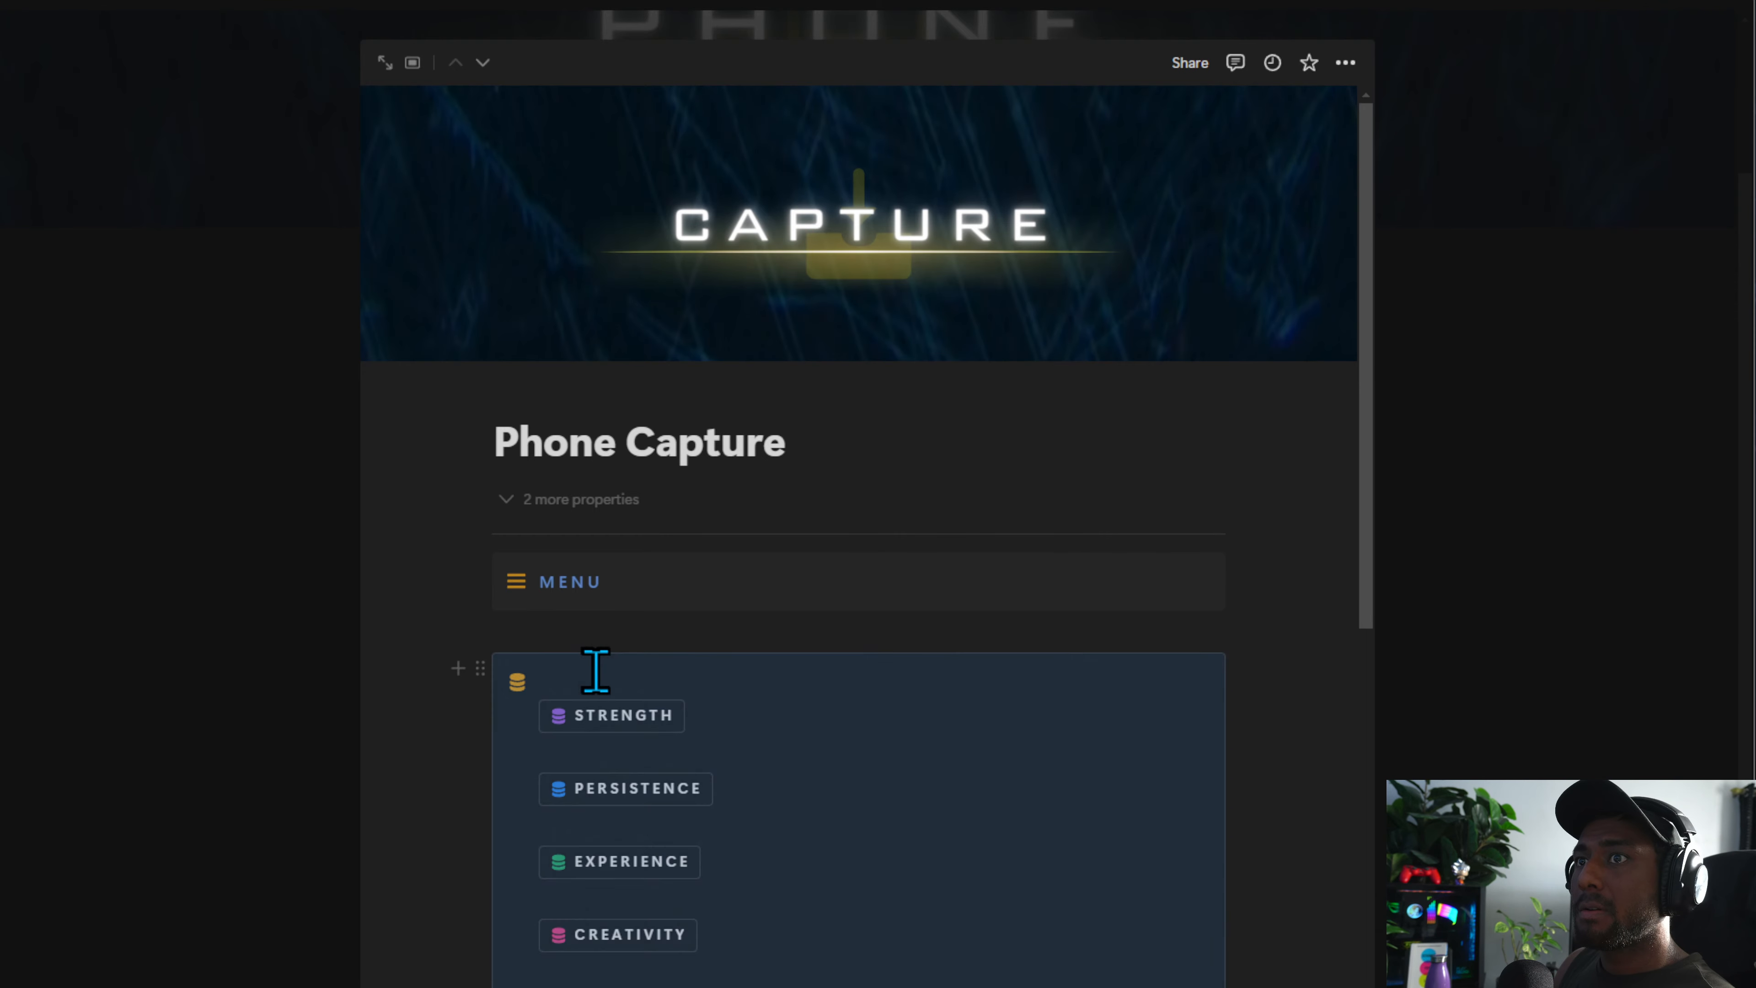
pyautogui.click(598, 675)
pyautogui.press('Return')
pyautogui.write('---')
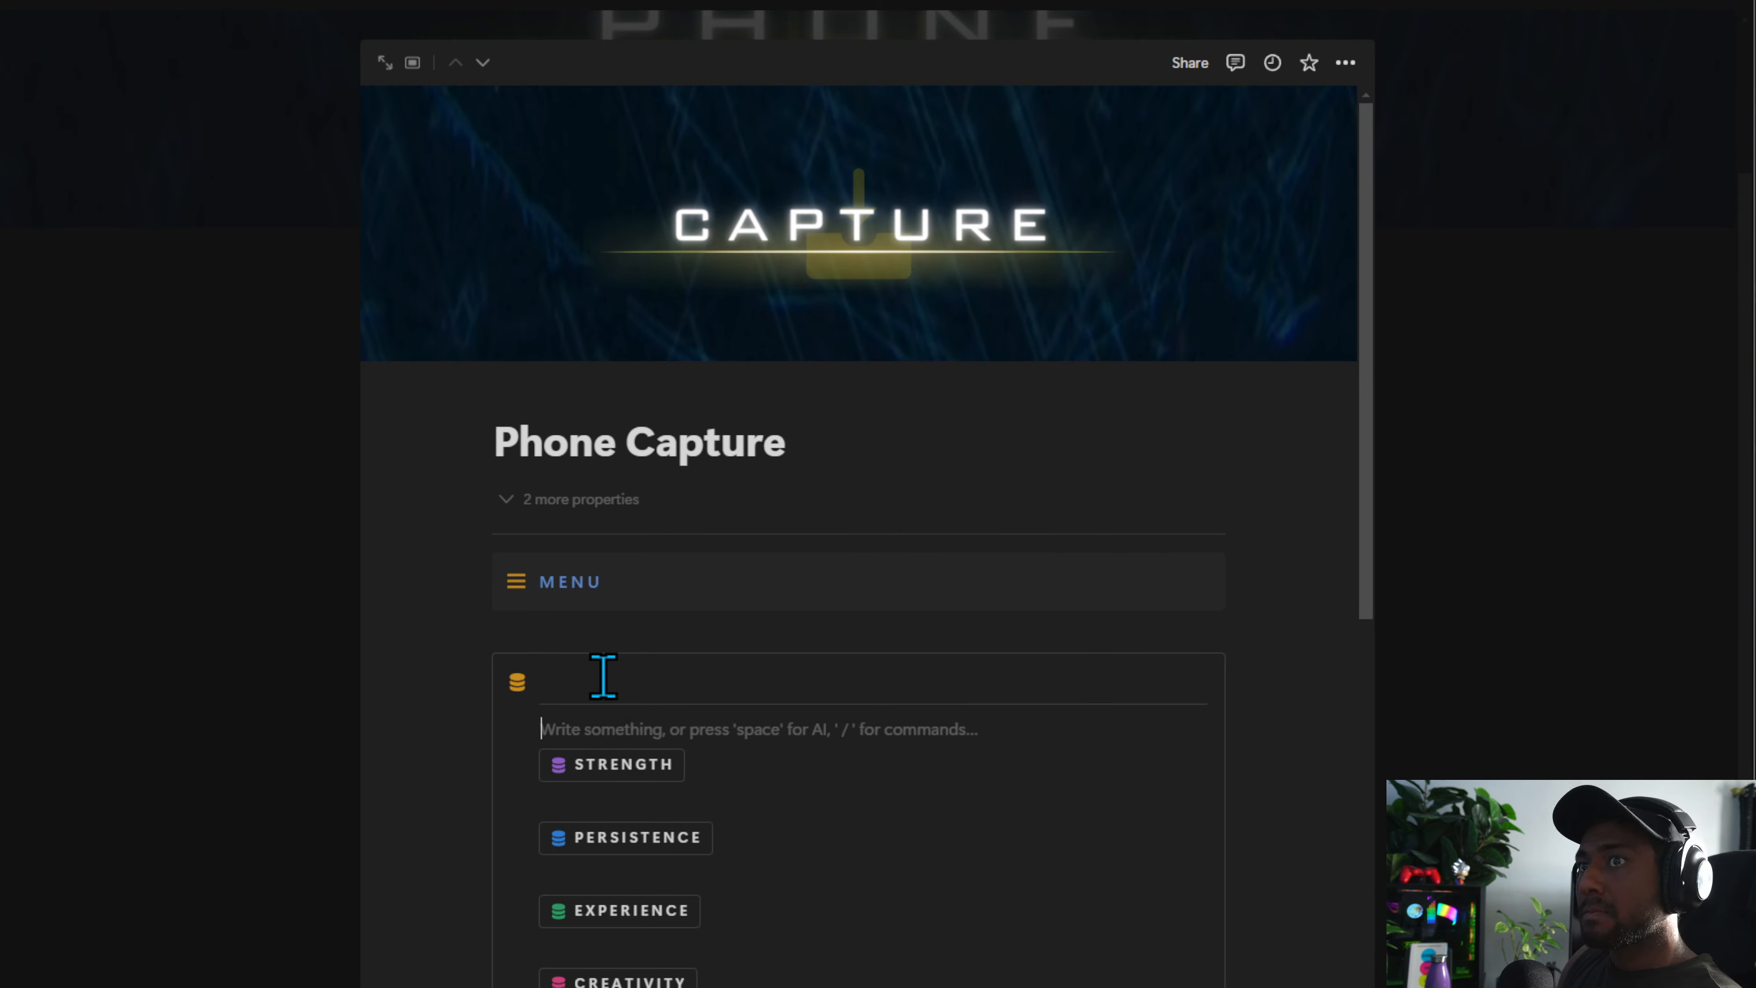
pyautogui.rightClick(604, 676)
pyautogui.click(592, 643)
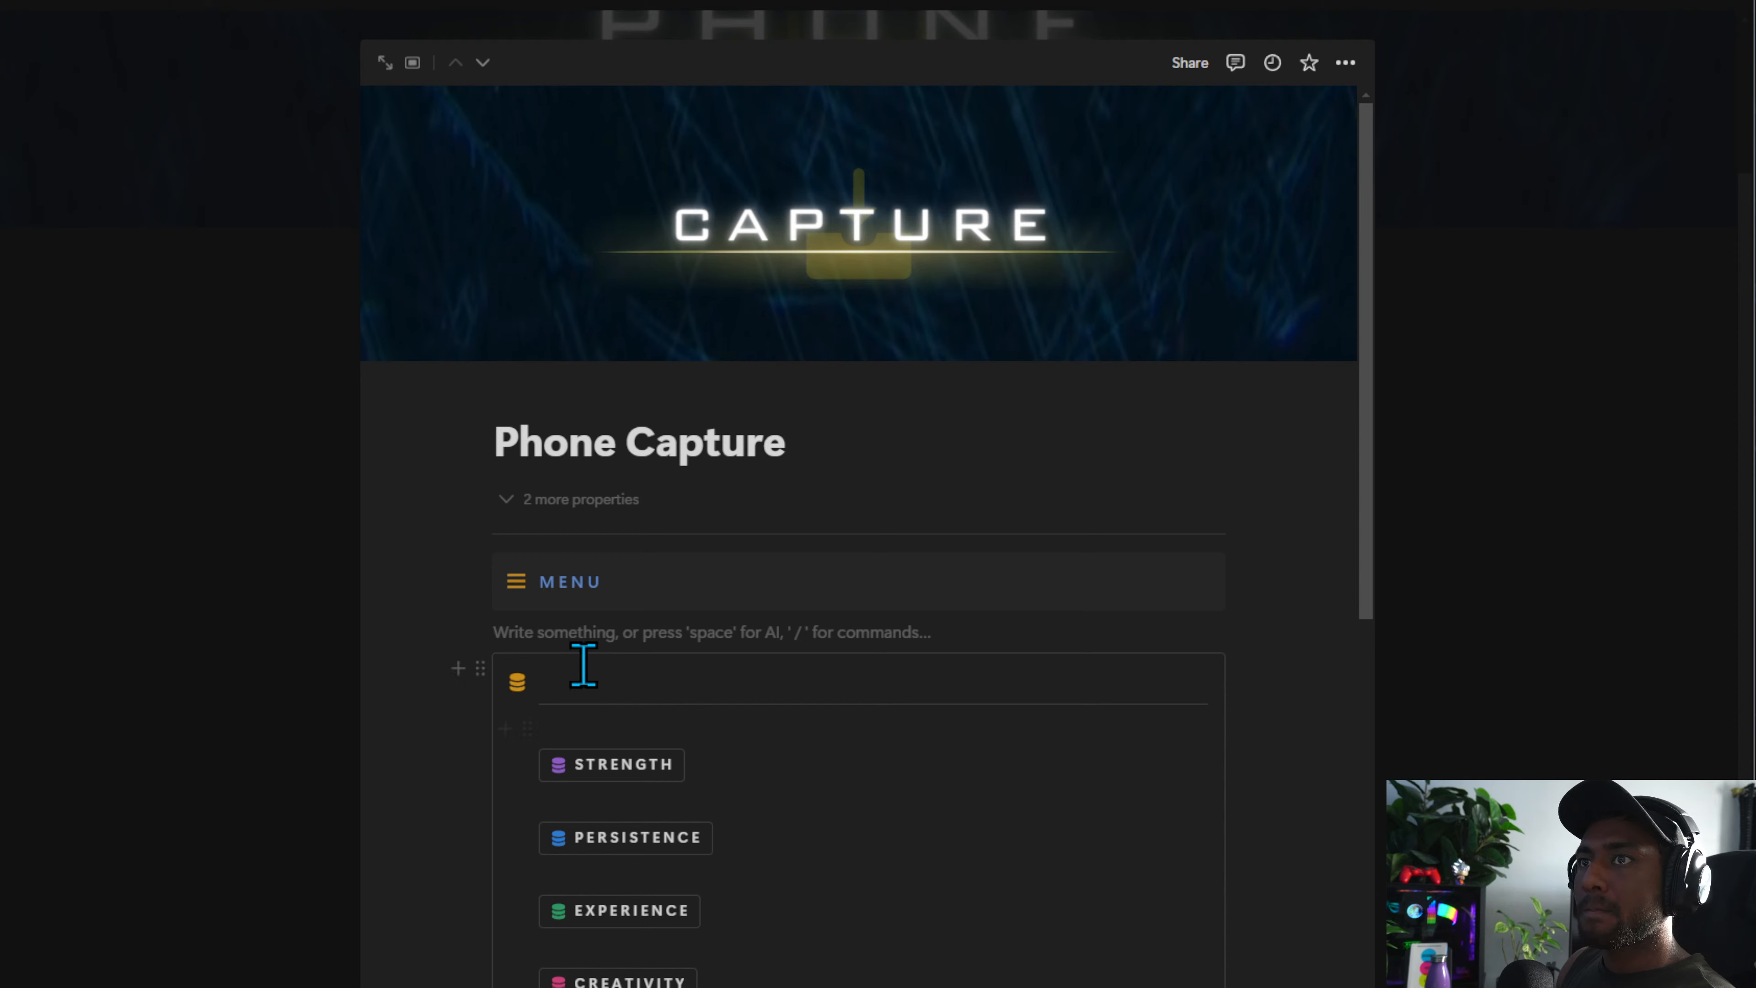
# Add a PROJECTS heading above the Projects callout on the Phone Capture page
pyautogui.write('#')
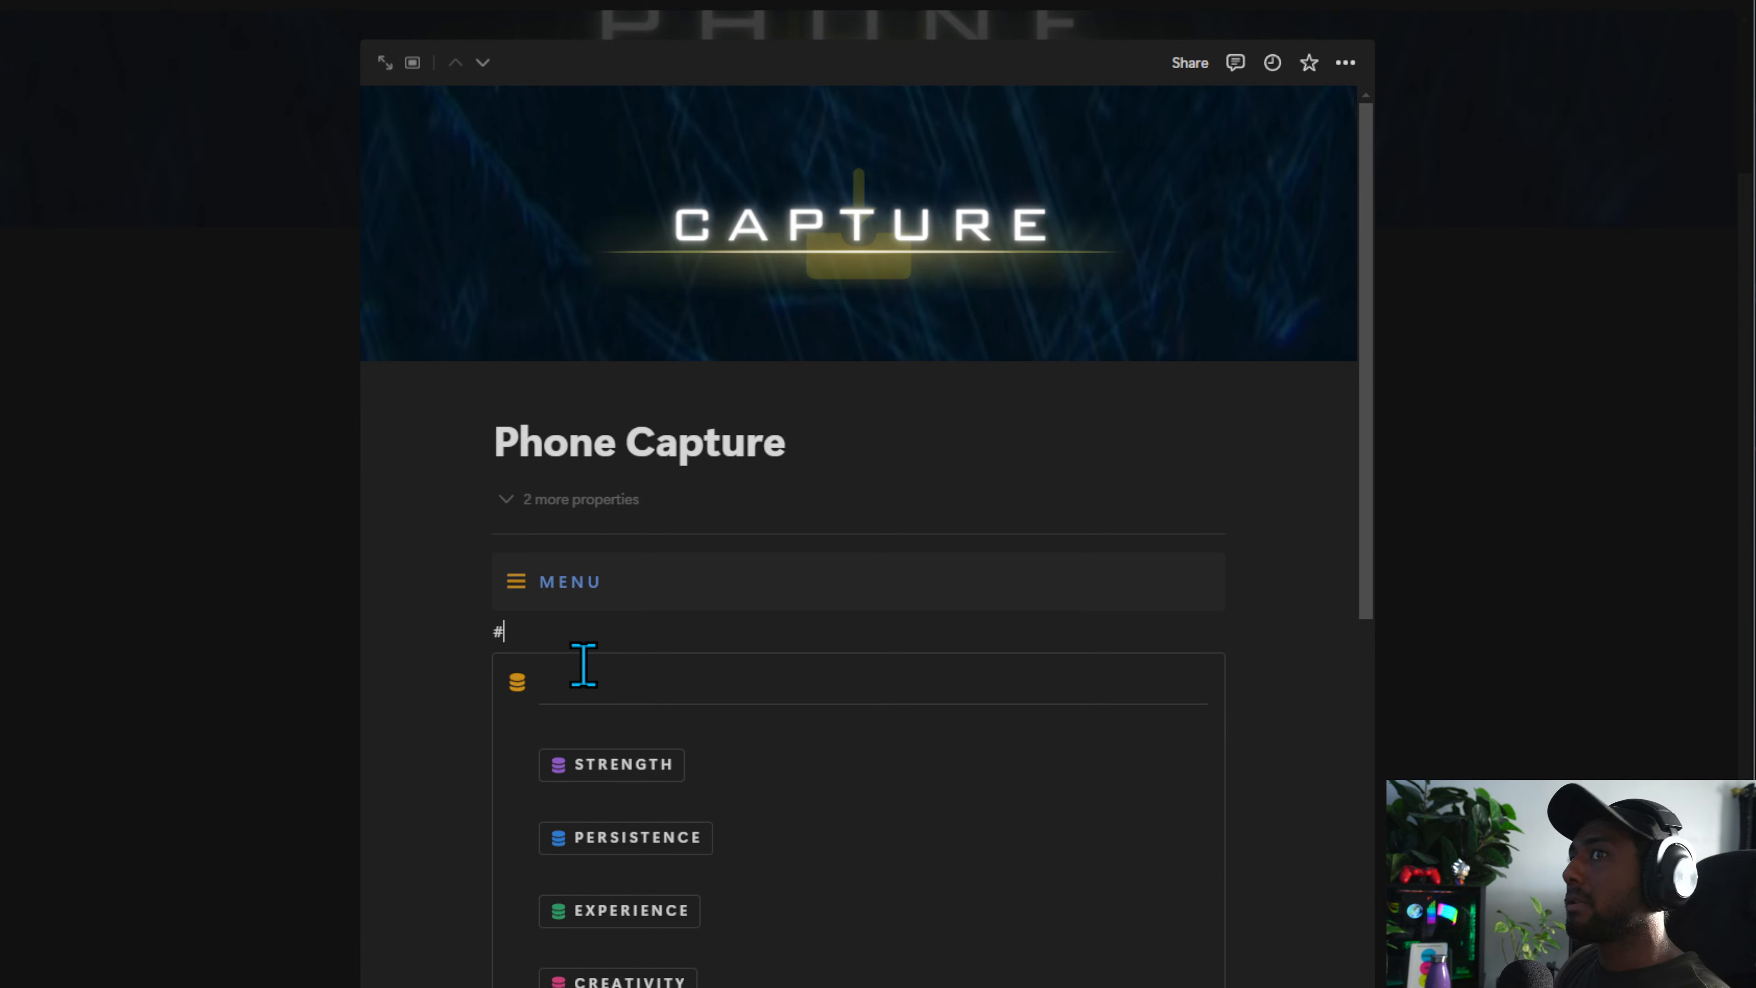
pyautogui.write(' pr')
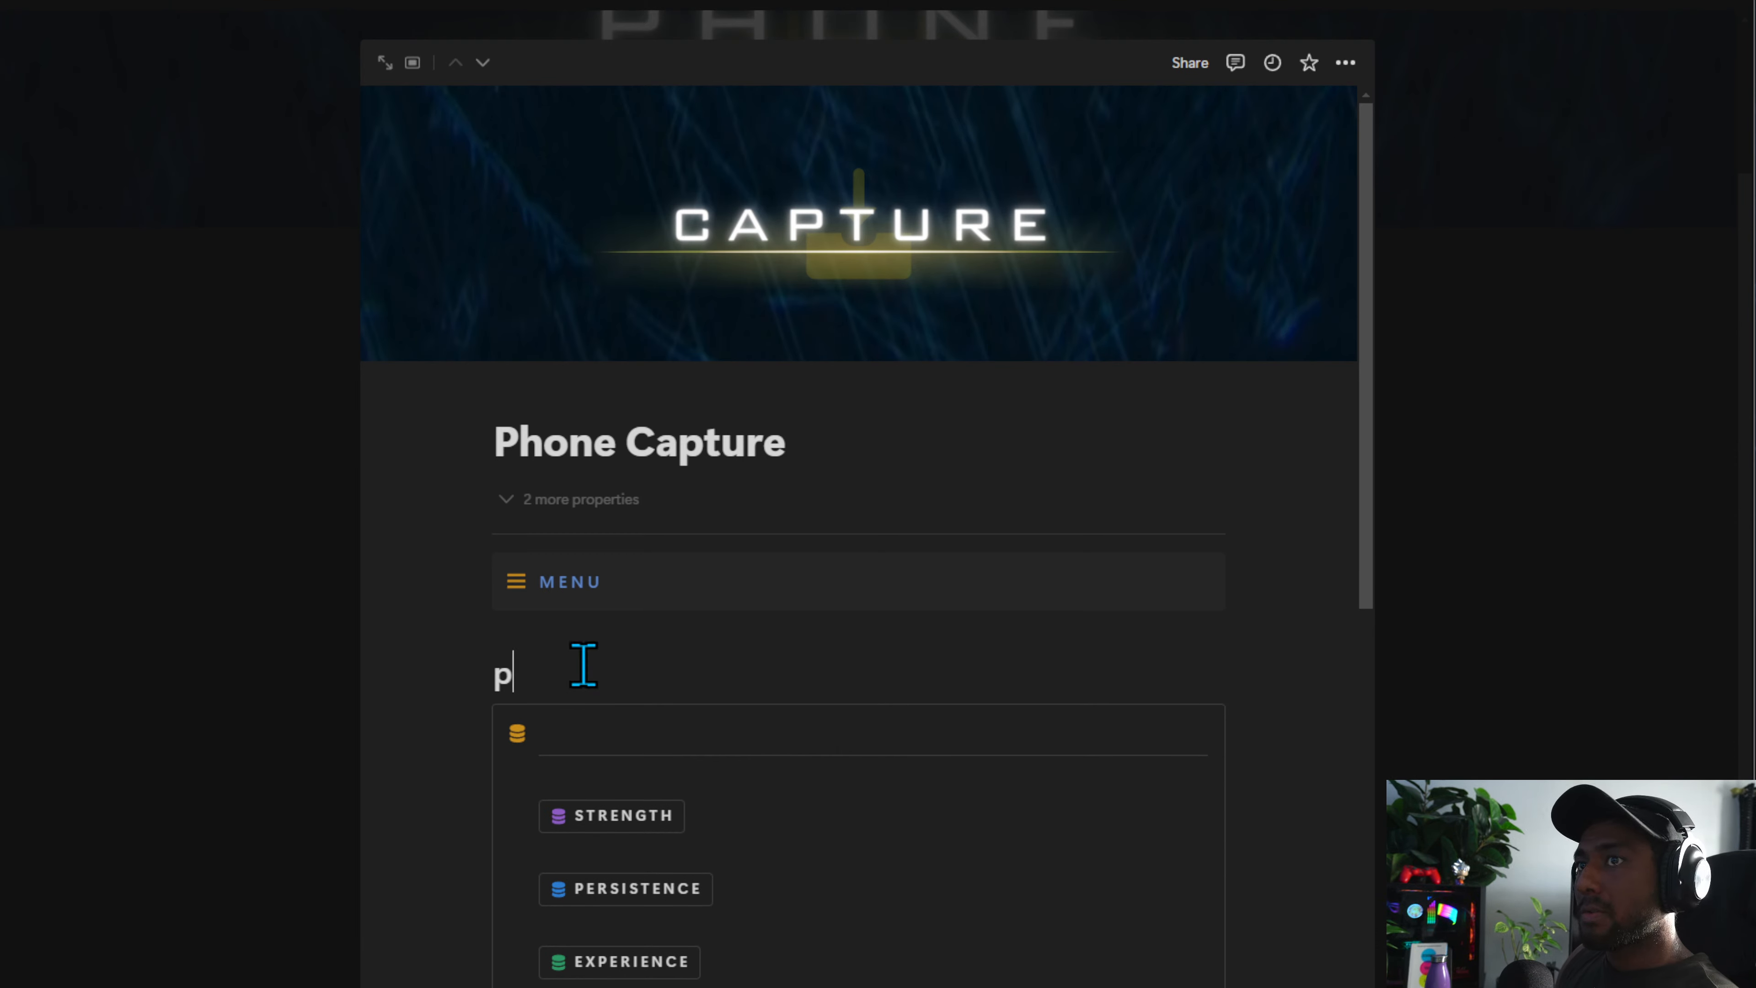
pyautogui.press('BackSpace')
pyautogui.write('@P R')
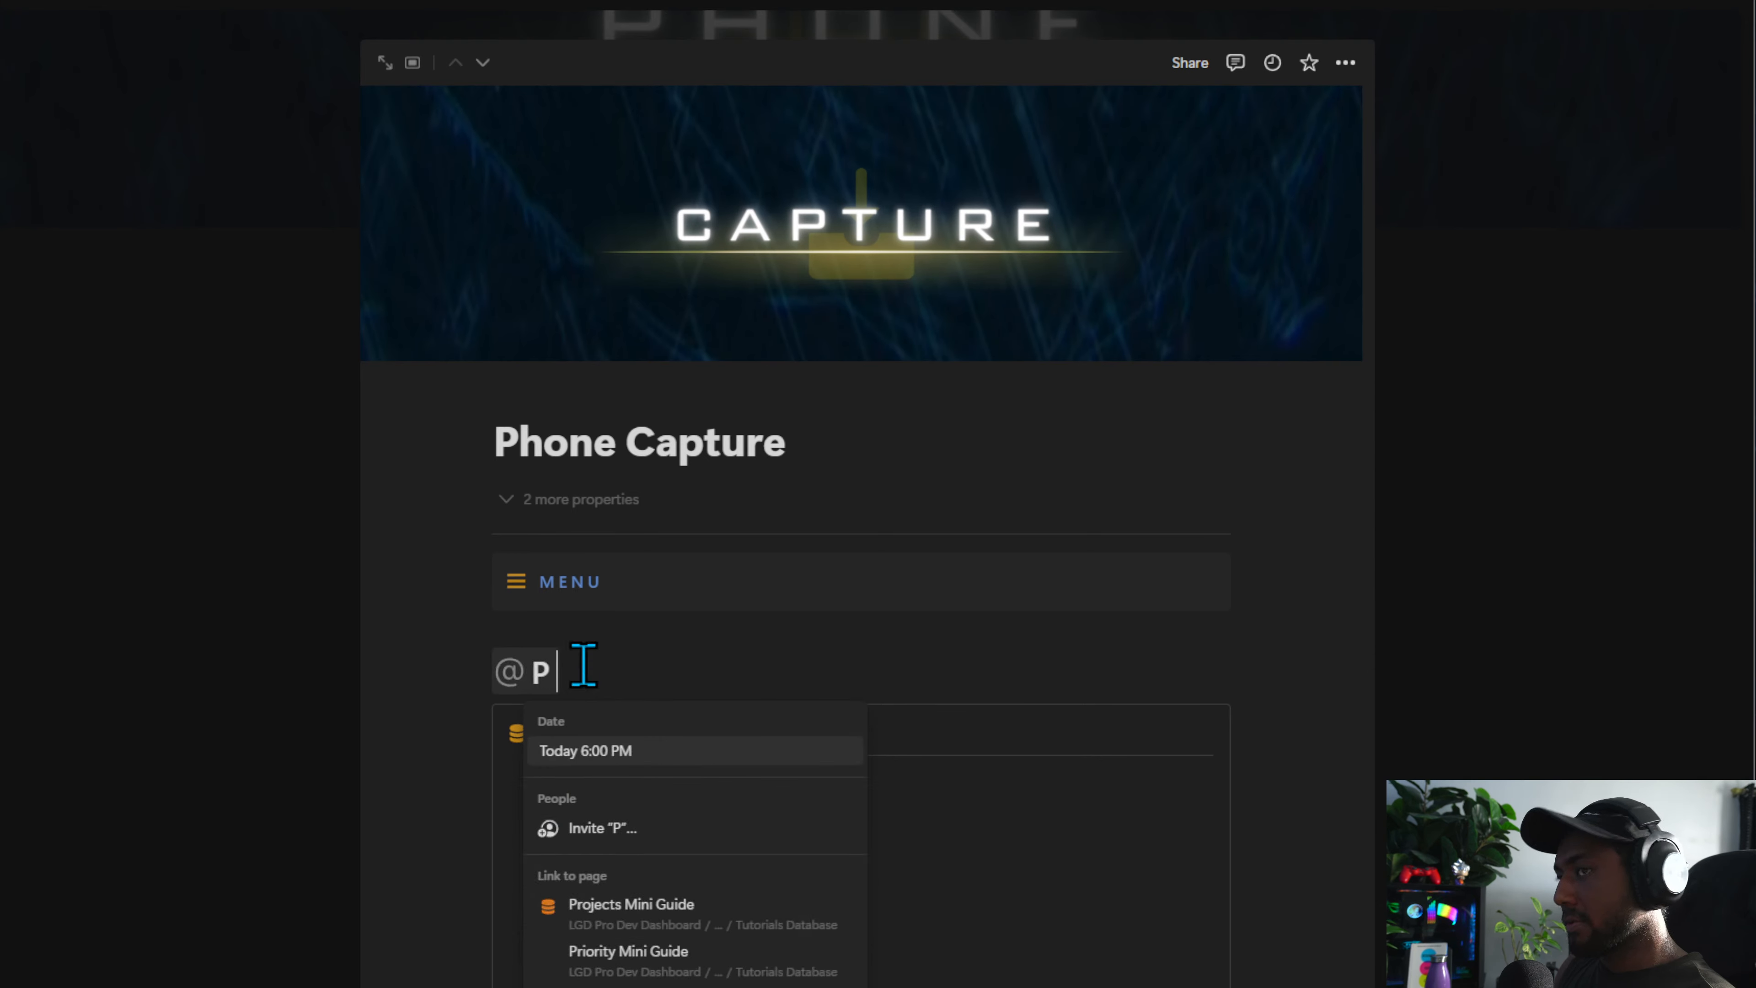
pyautogui.press('BackSpace')
pyautogui.press('BackSpace')
pyautogui.press('BackSpace')
pyautogui.press('Escape')
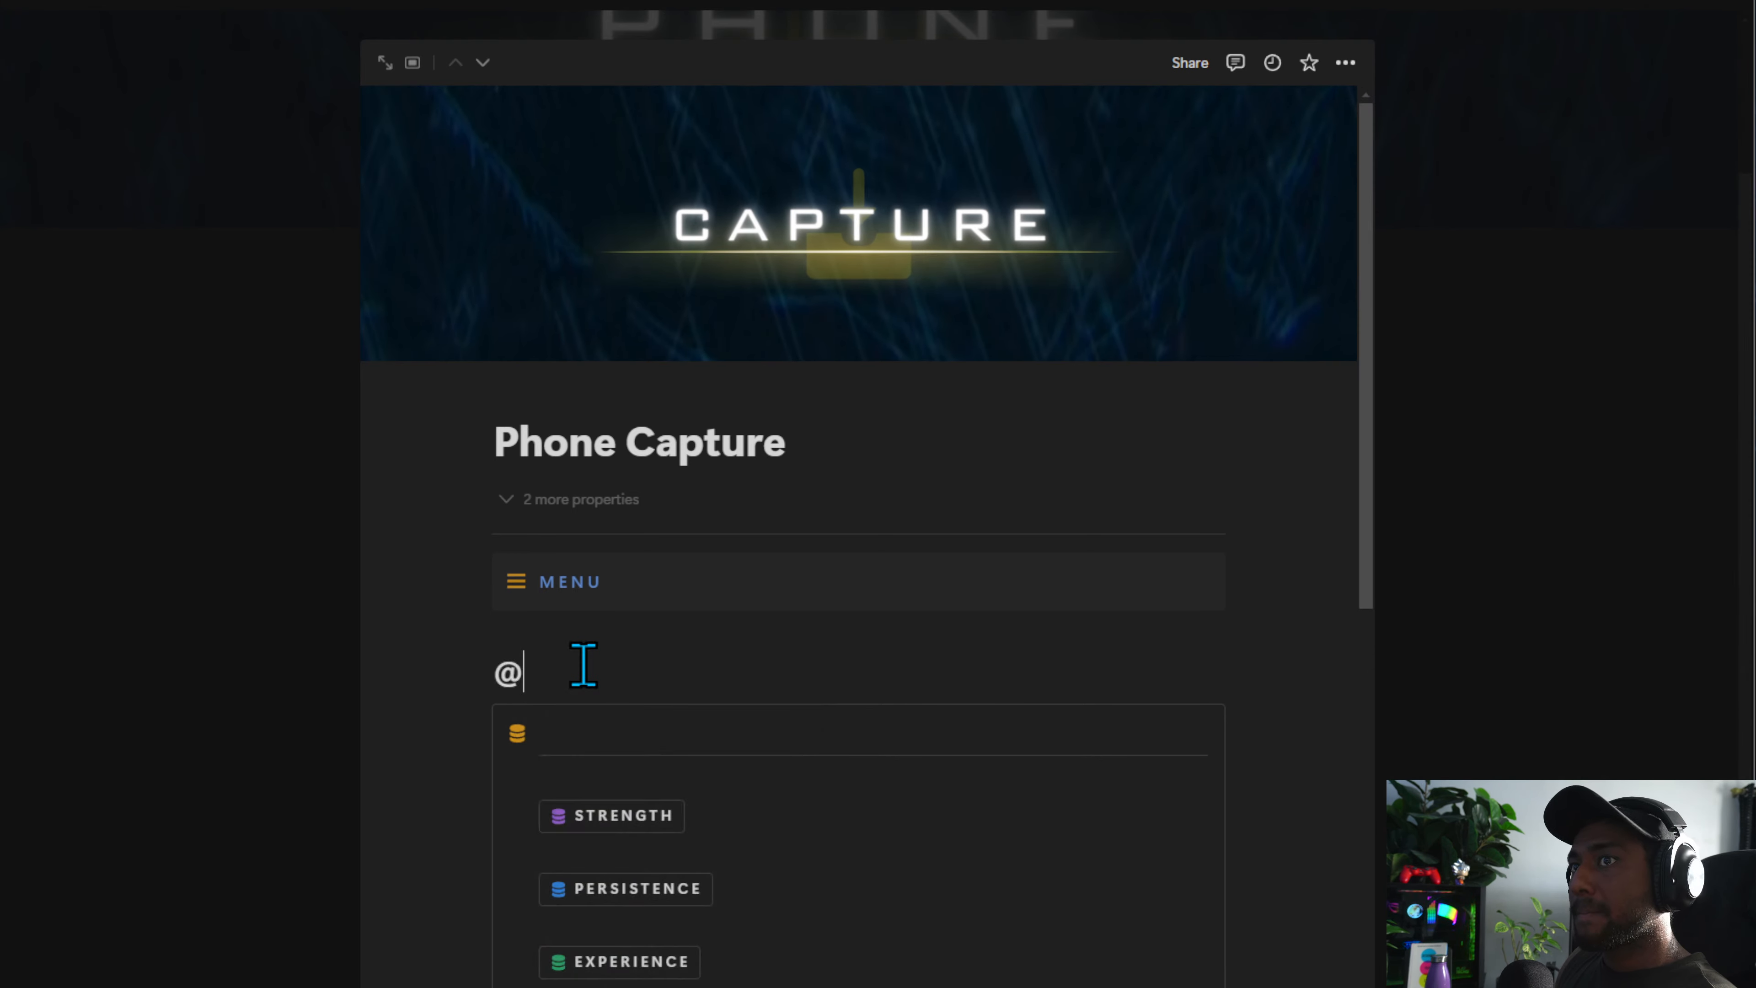
pyautogui.press('BackSpace')
pyautogui.write('P R O J E C T S')
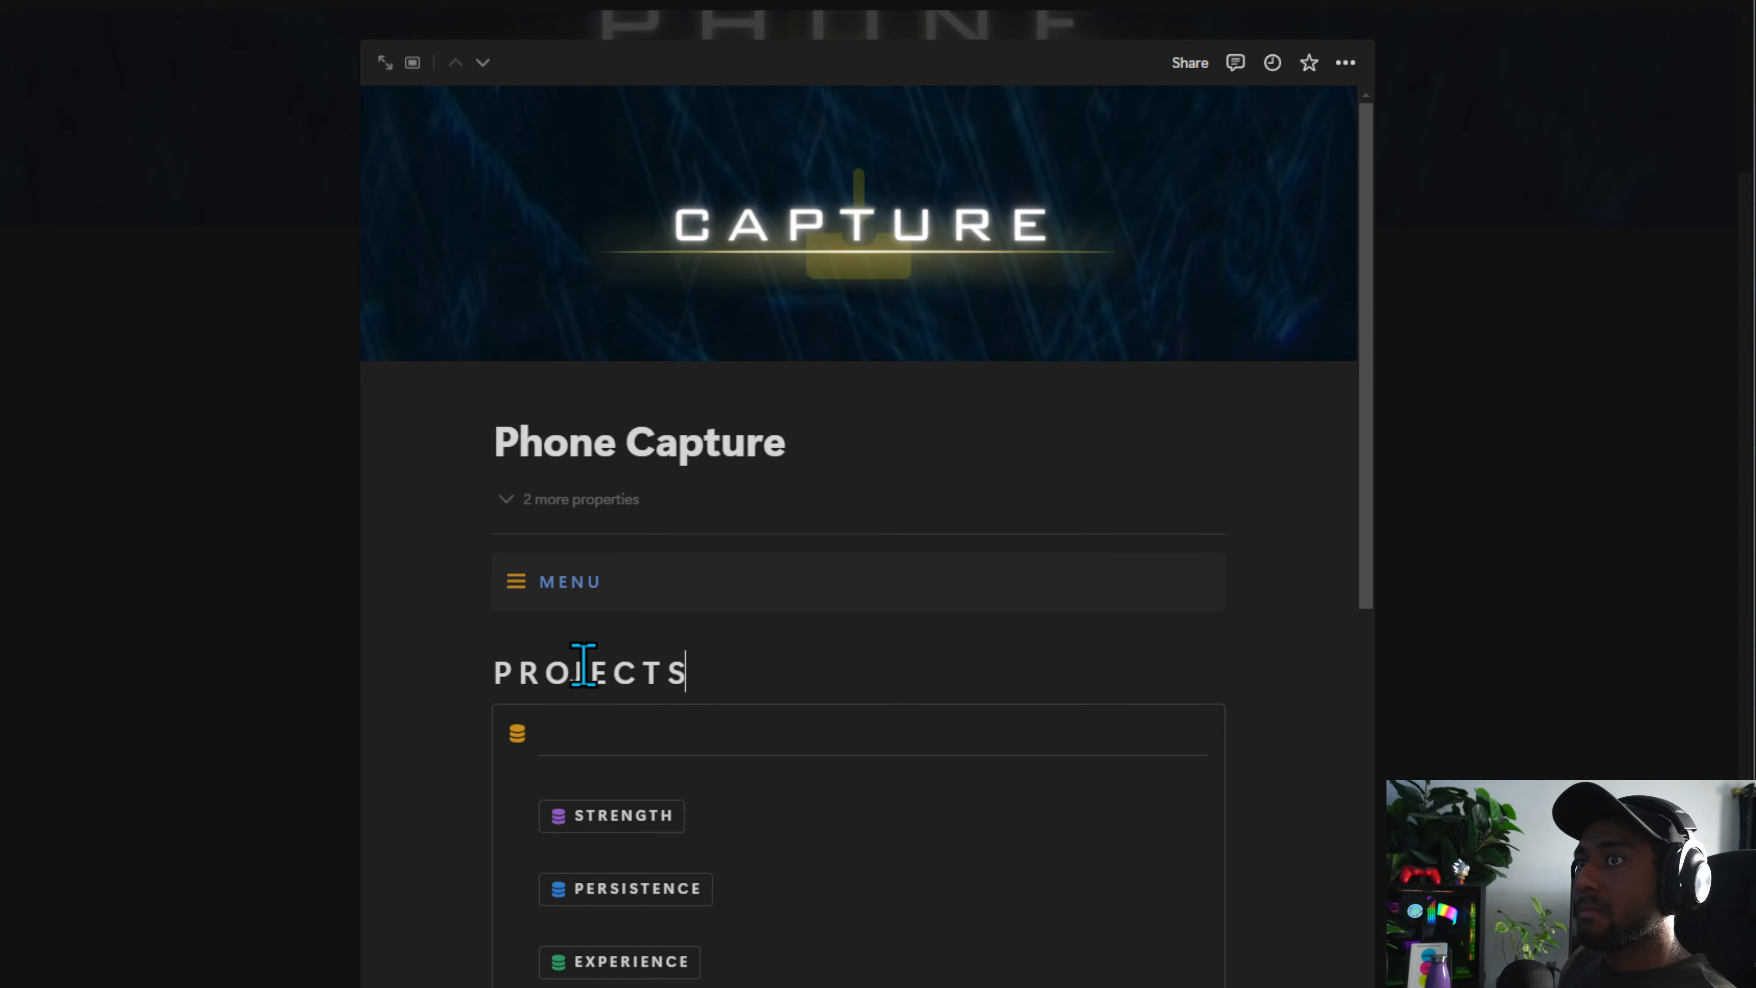
pyautogui.scroll(-4, 583, 665)
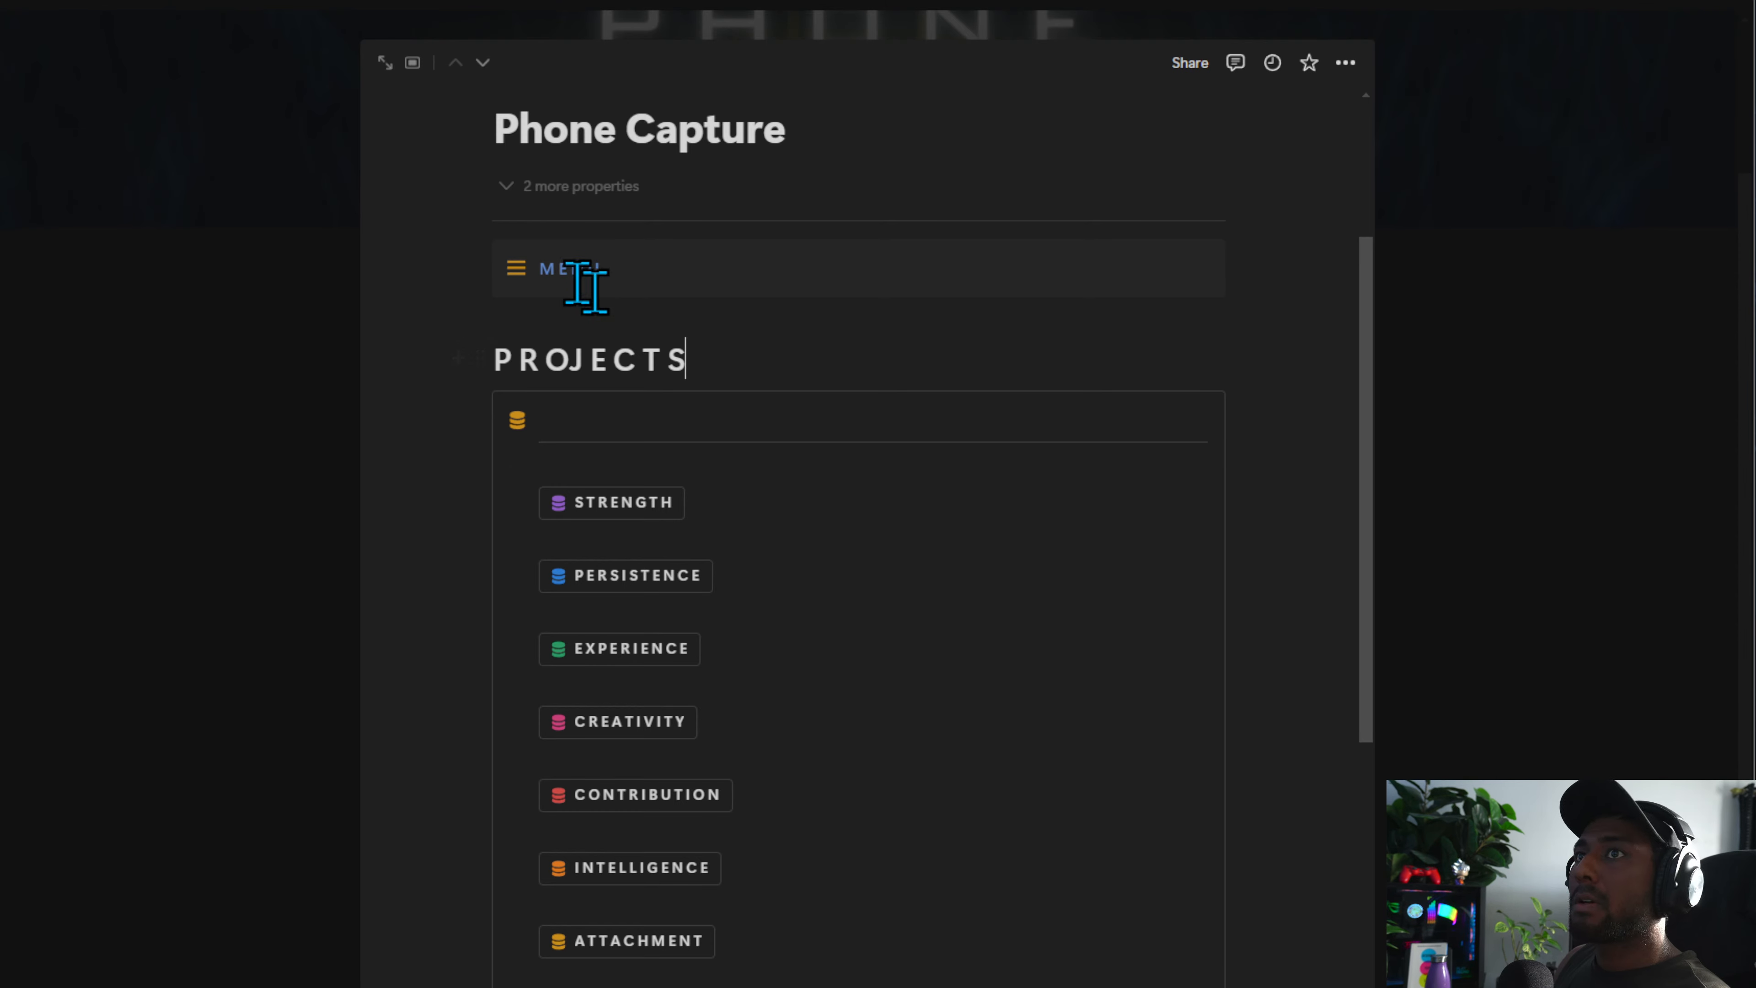
# Add a line inside the MENU callout and insert a table of contents there
pyautogui.press('Return')
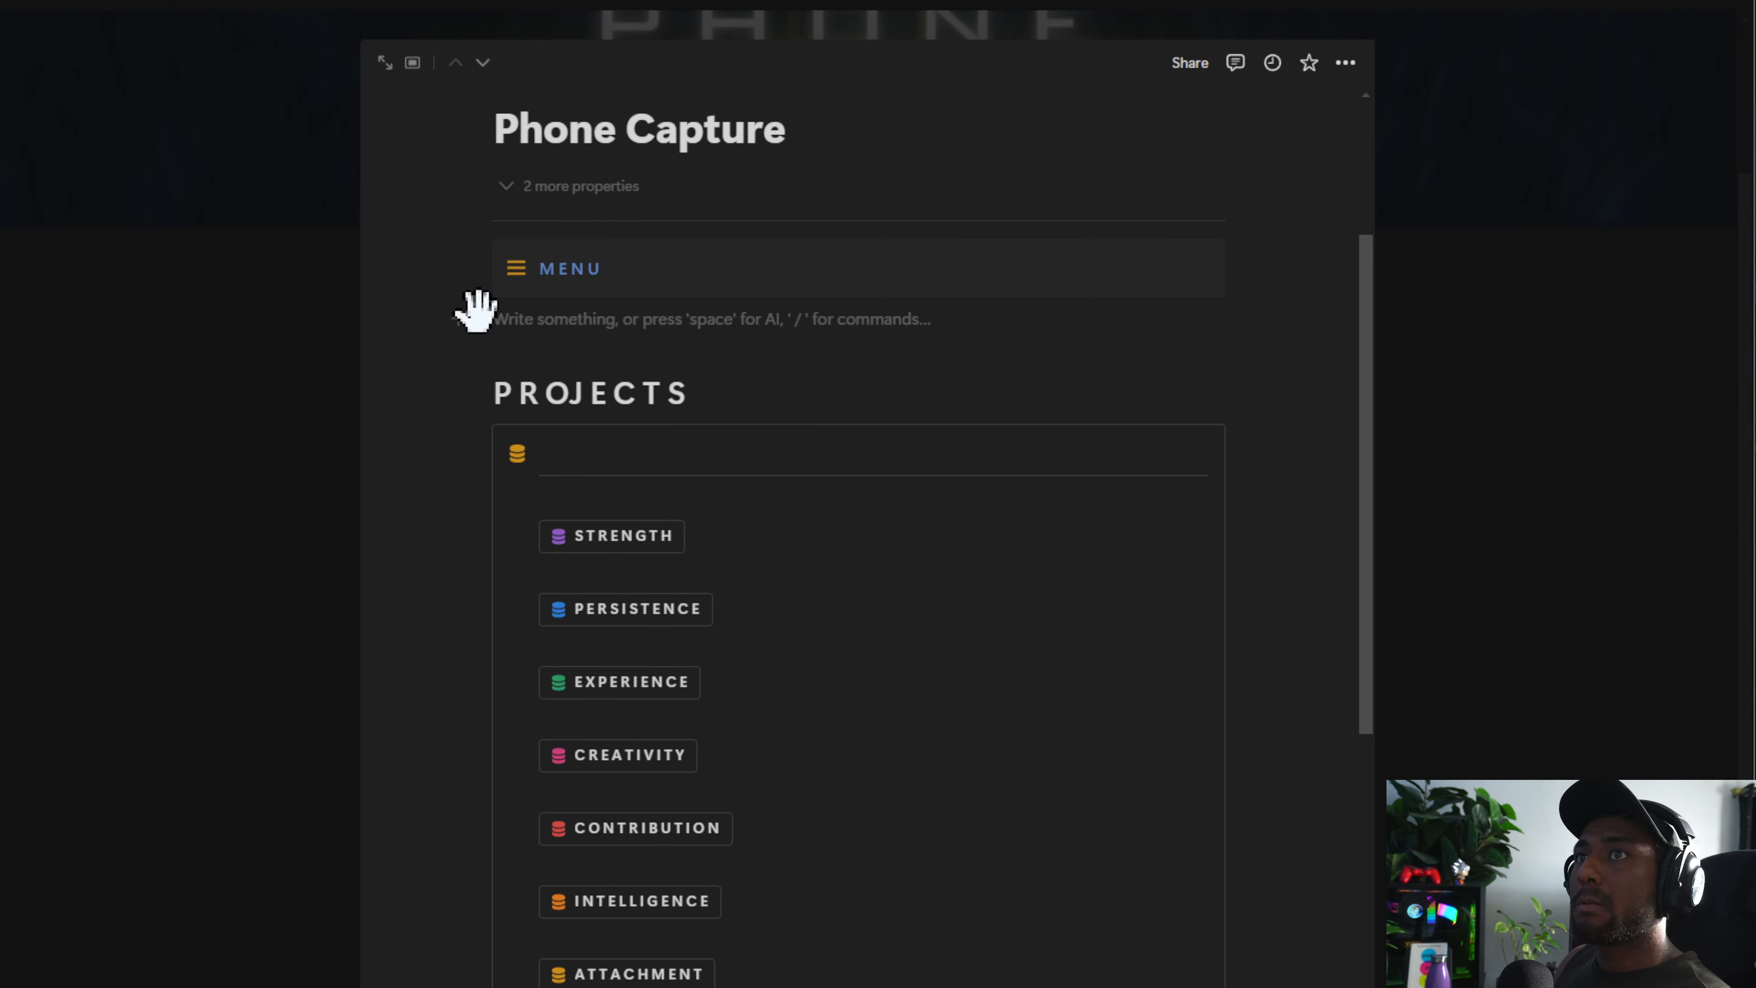
pyautogui.moveTo(475, 310); pyautogui.dragTo(552, 286)
pyautogui.click(725, 304)
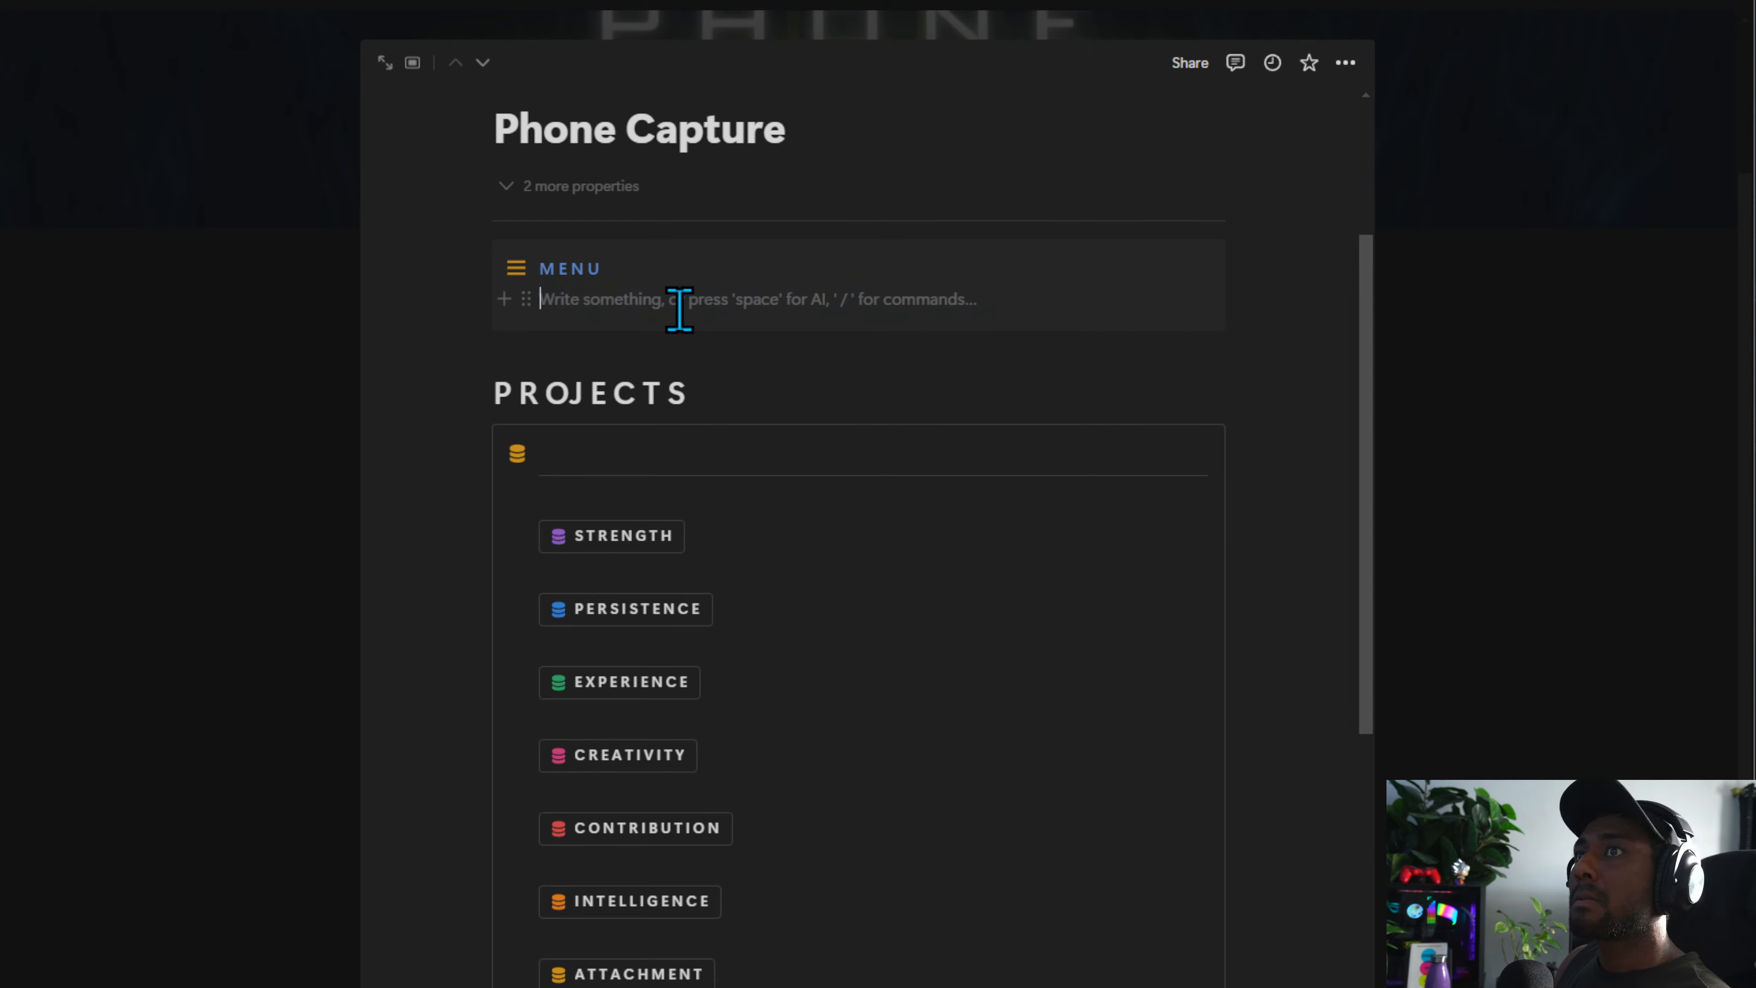
pyautogui.write('/toc')
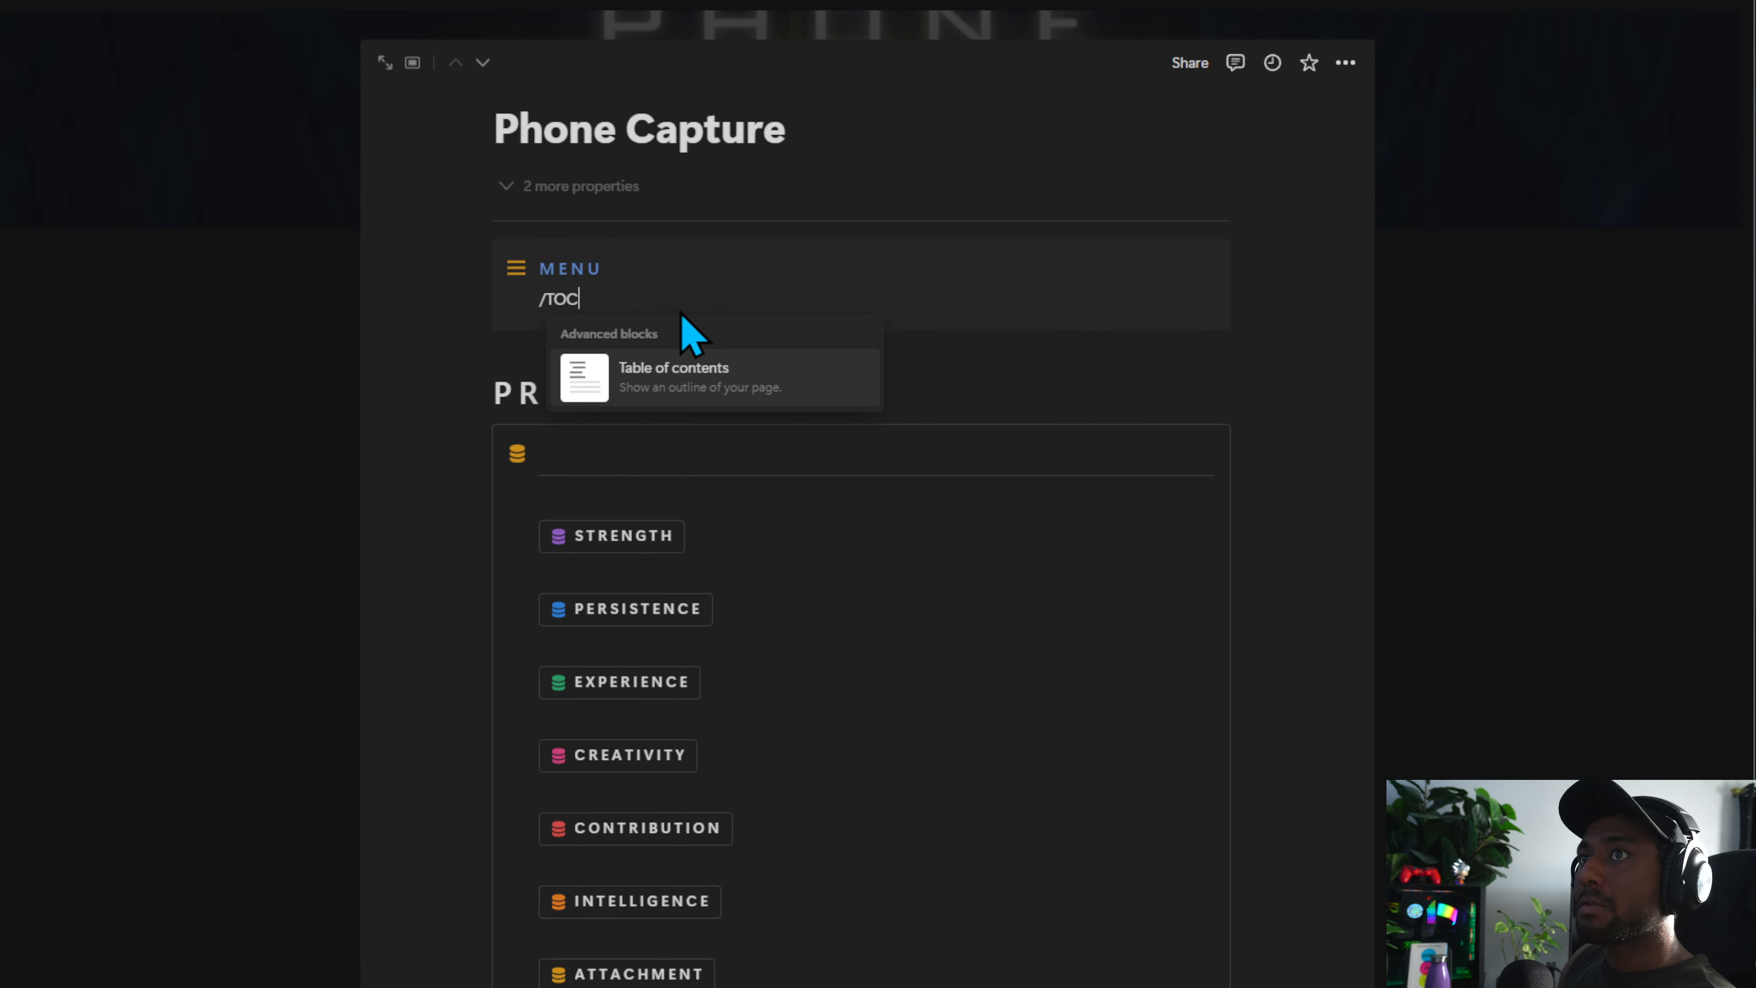
pyautogui.press('Return')
# Duplicate the PROJECTS heading above the Tasks callout and rename the copy TASKS
pyautogui.click(572, 394)
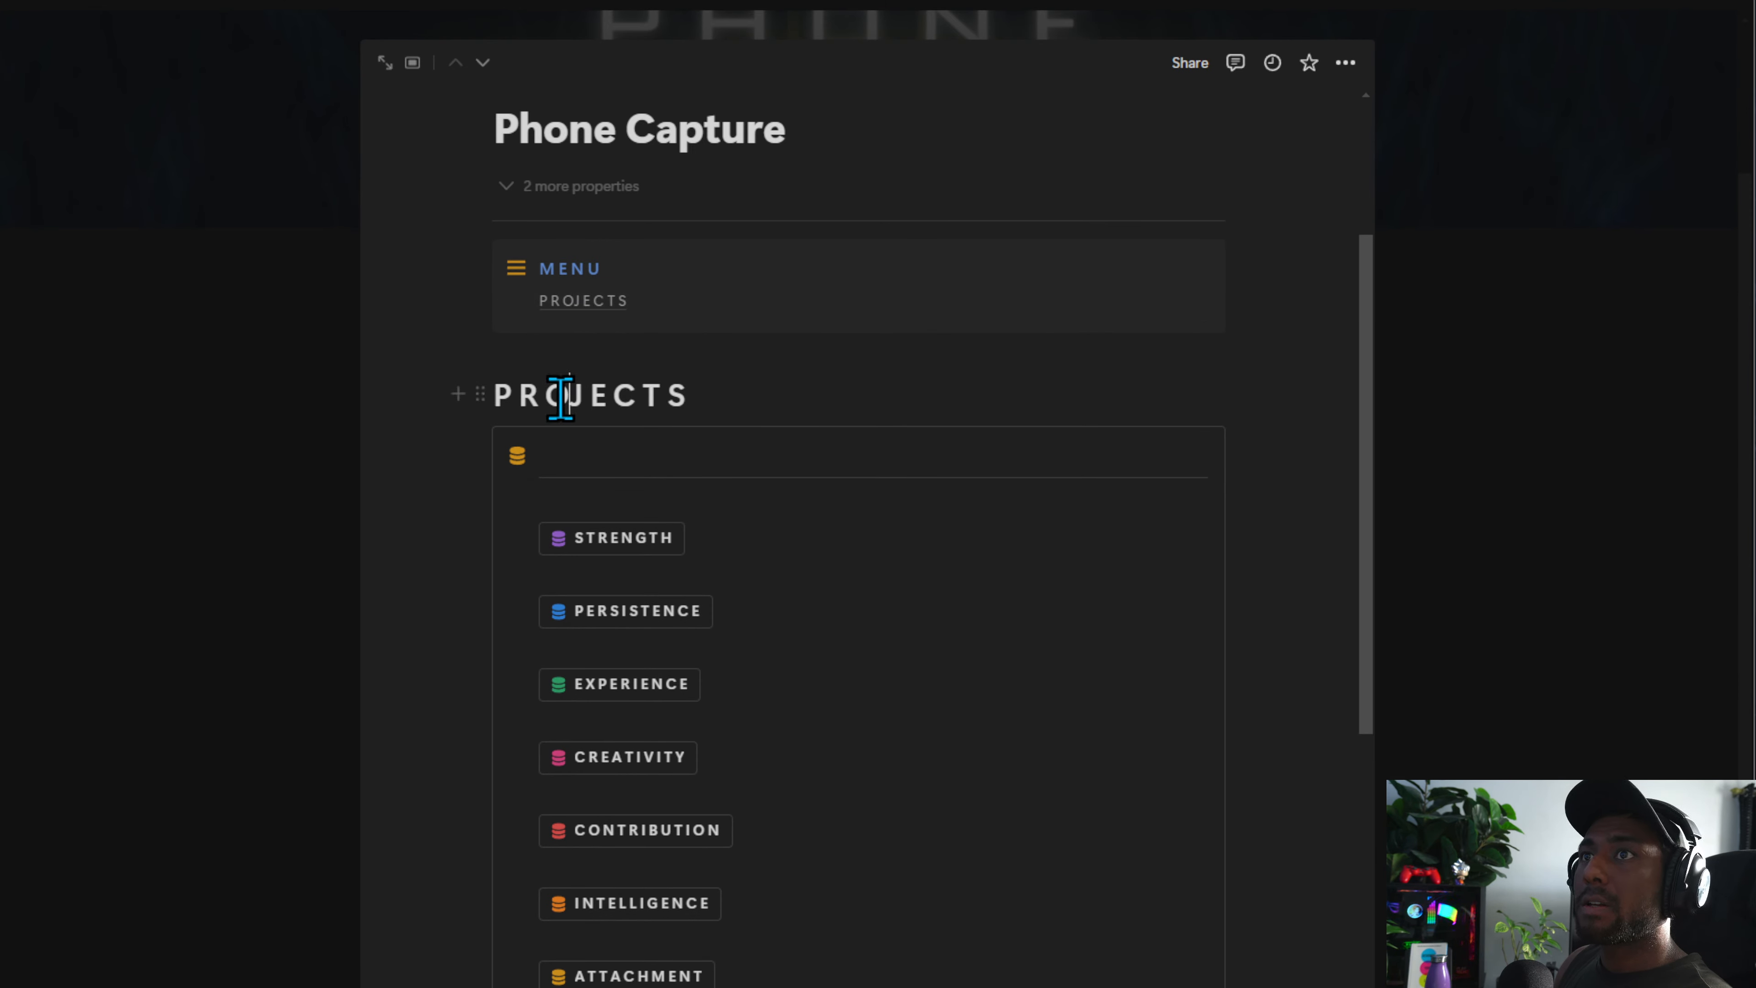
pyautogui.moveTo(479, 391); pyautogui.dragTo(523, 356)
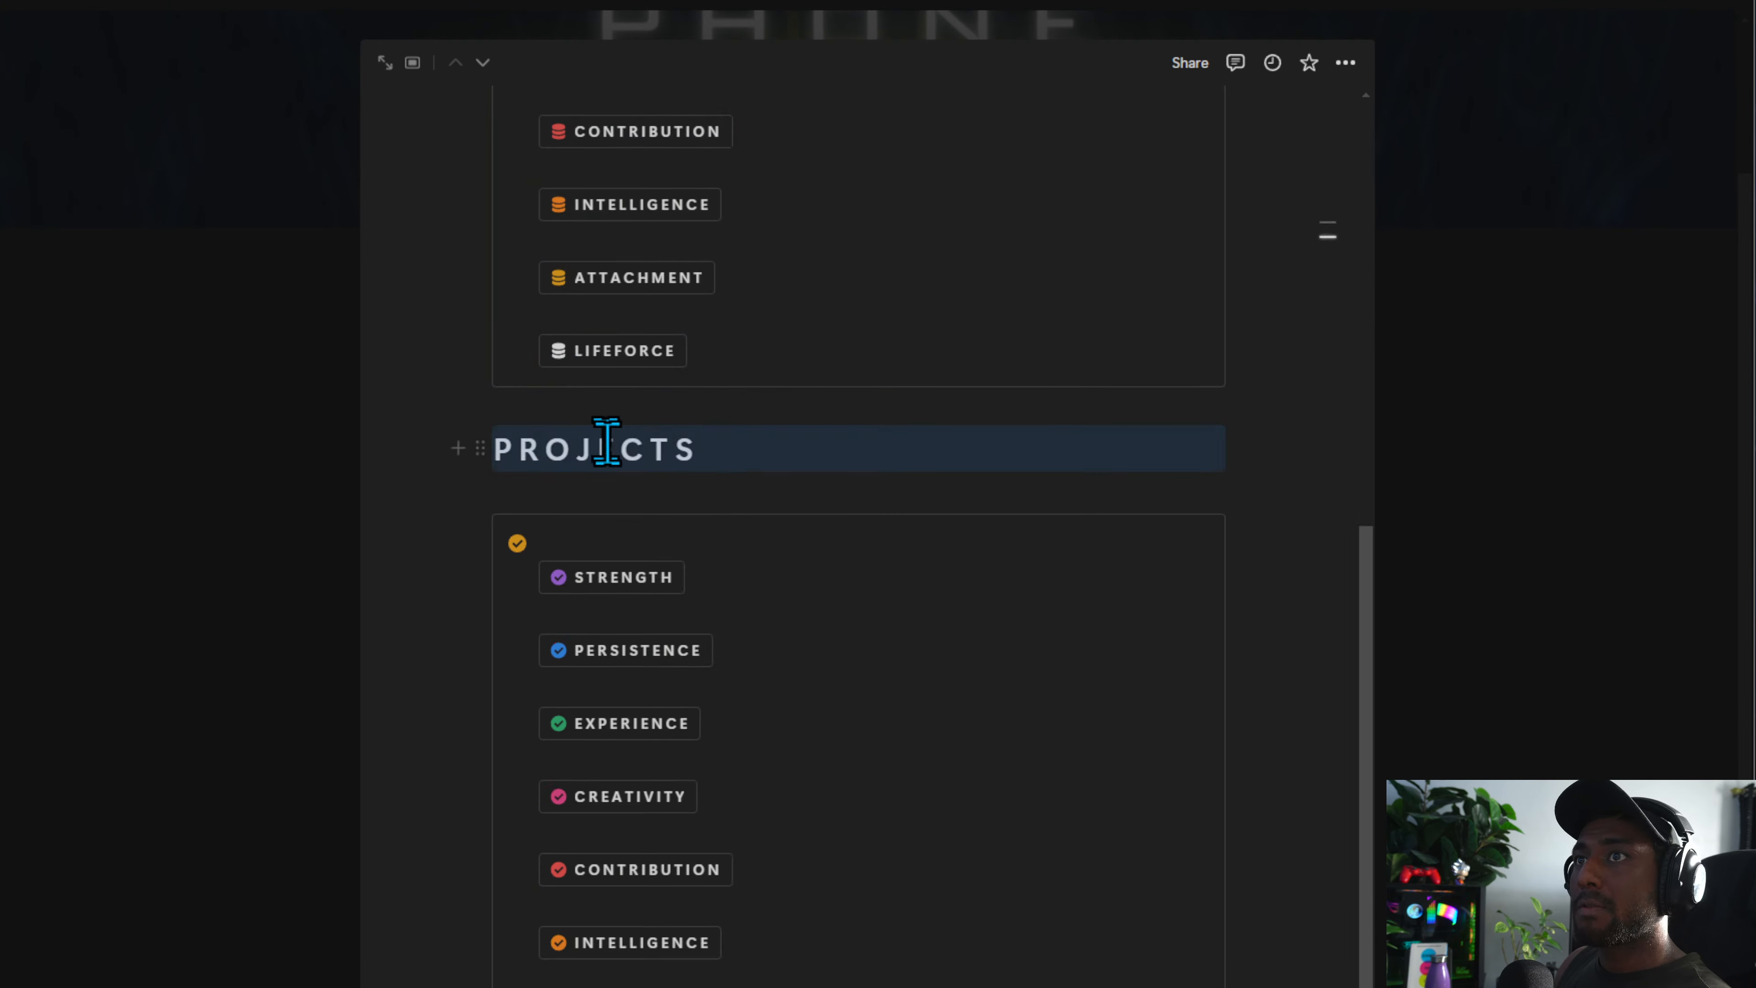
pyautogui.doubleClick(582, 434)
pyautogui.write('tASKS')
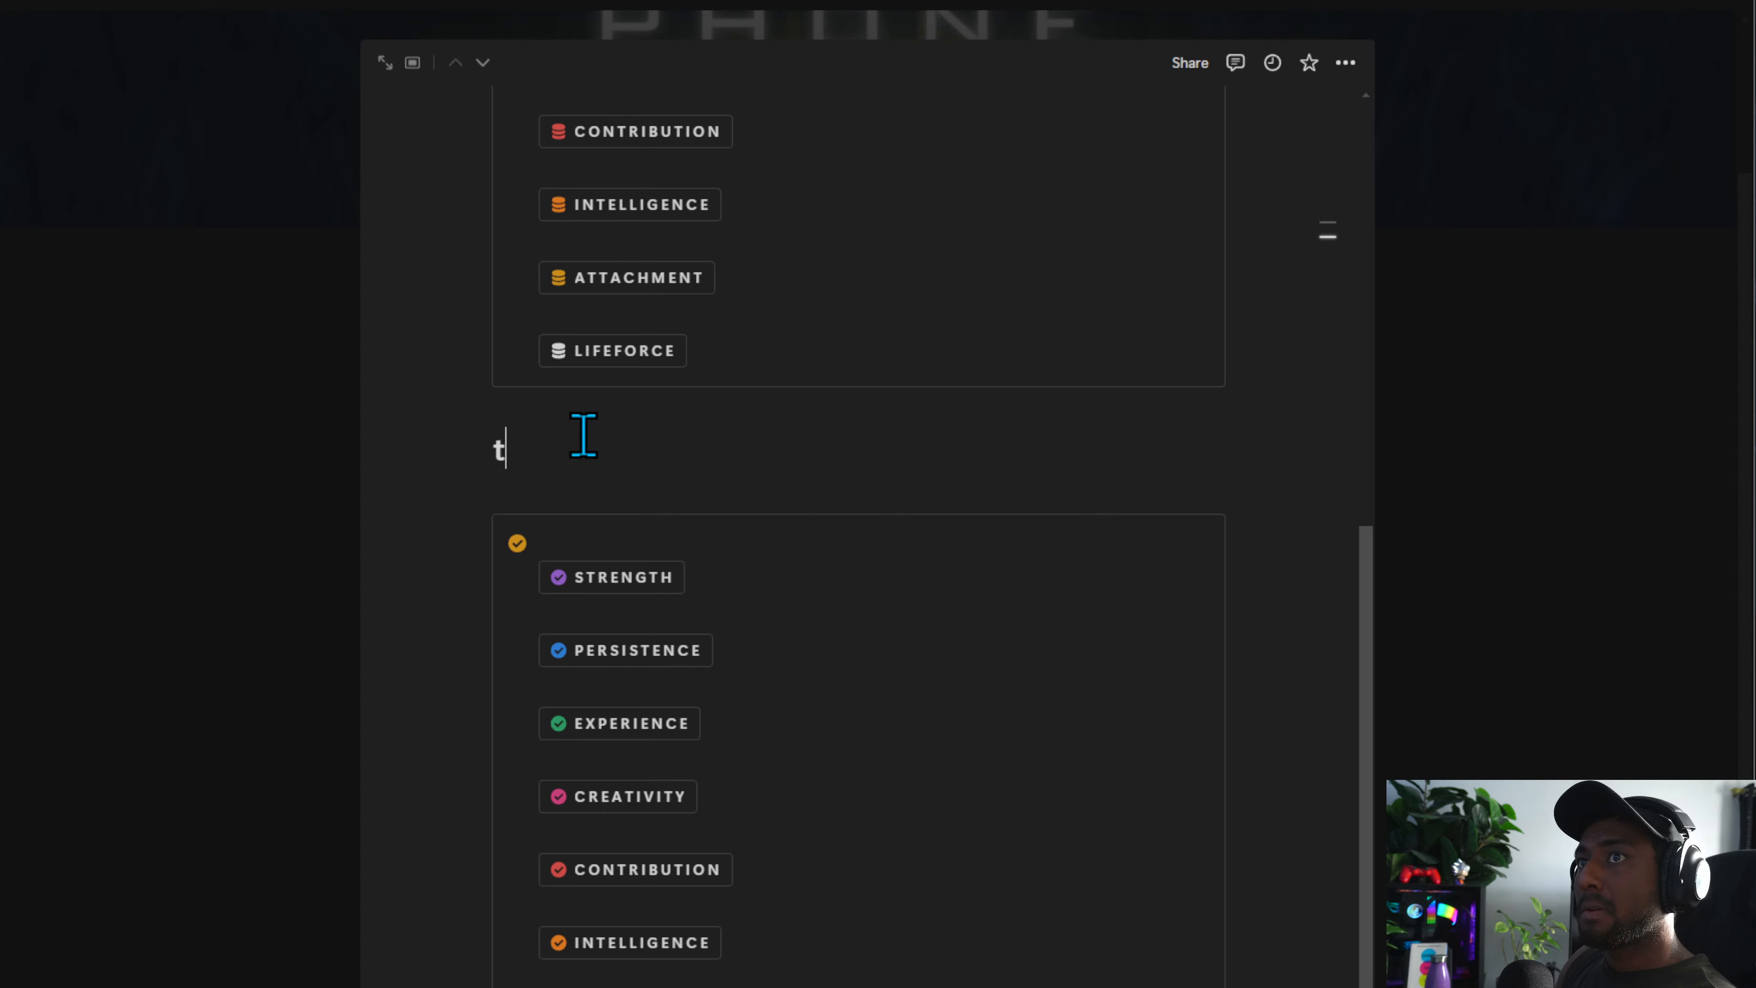
pyautogui.press('BackSpace')
pyautogui.write('TASKS')
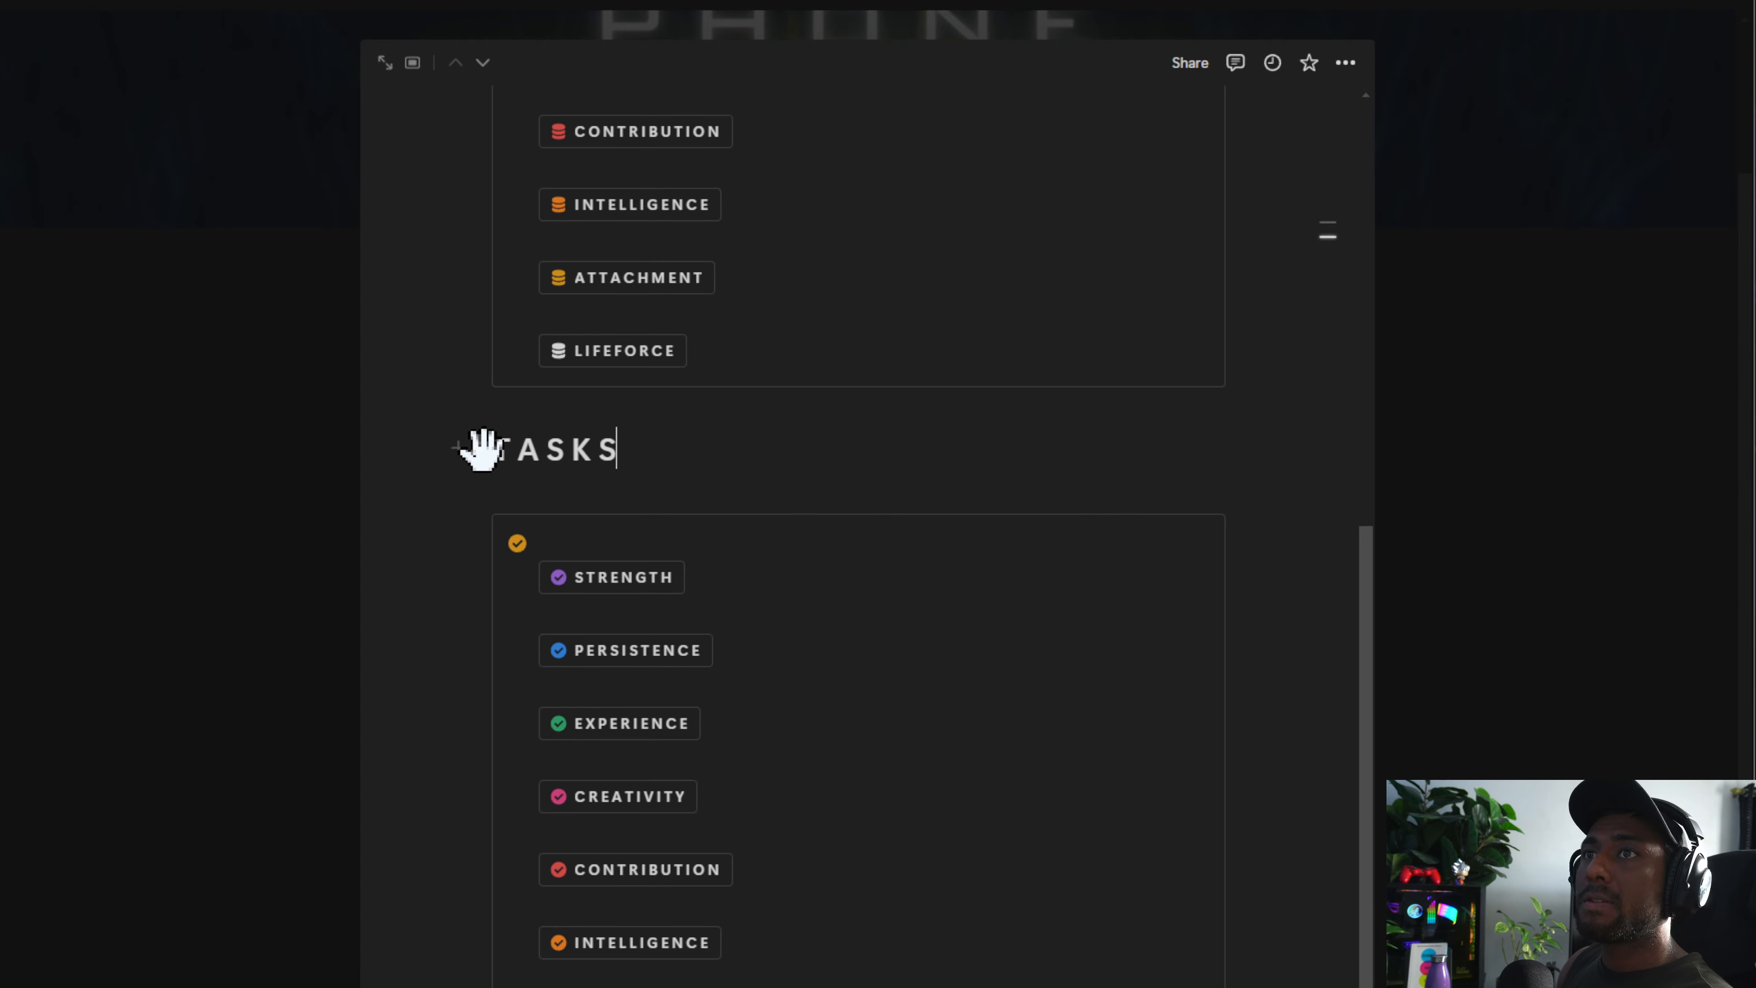
# Duplicate the TASKS heading above the Notes callout and rename the copy NOTES
pyautogui.moveTo(479, 444); pyautogui.dragTo(581, 562)
pyautogui.doubleClick(655, 633)
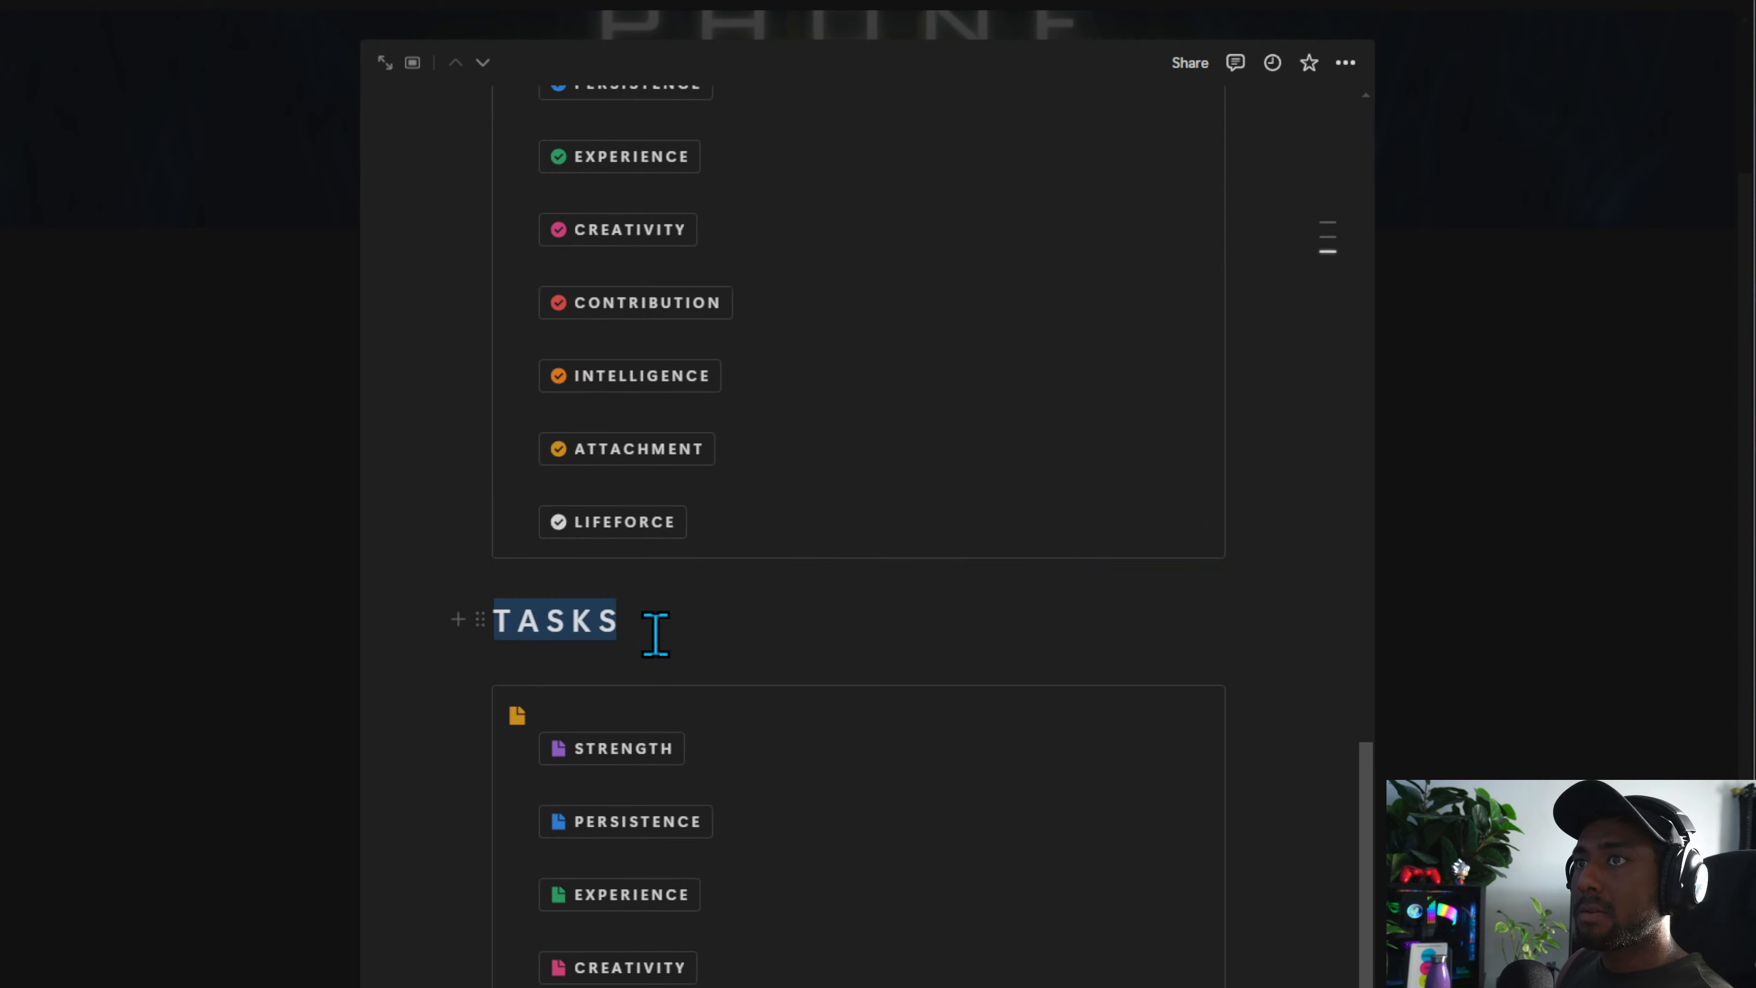
pyautogui.write('NOTES')
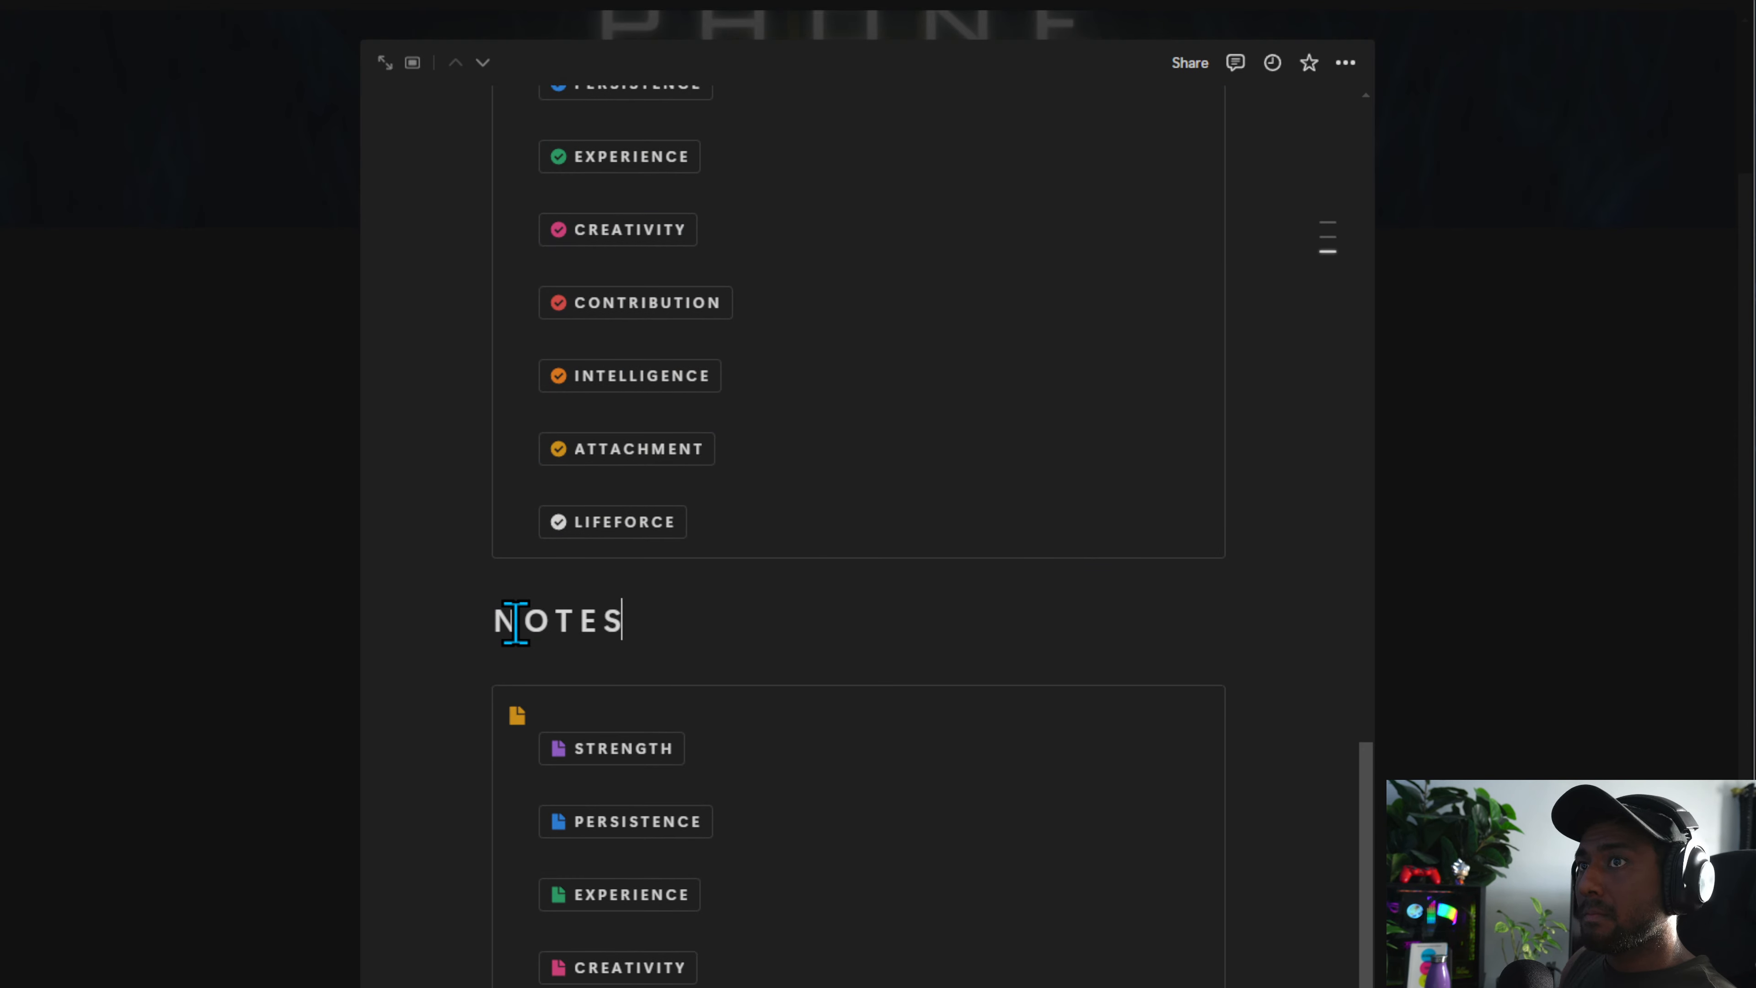
# Insert a divider under the icon inside the Tasks callout
pyautogui.scroll(20, 515, 621)
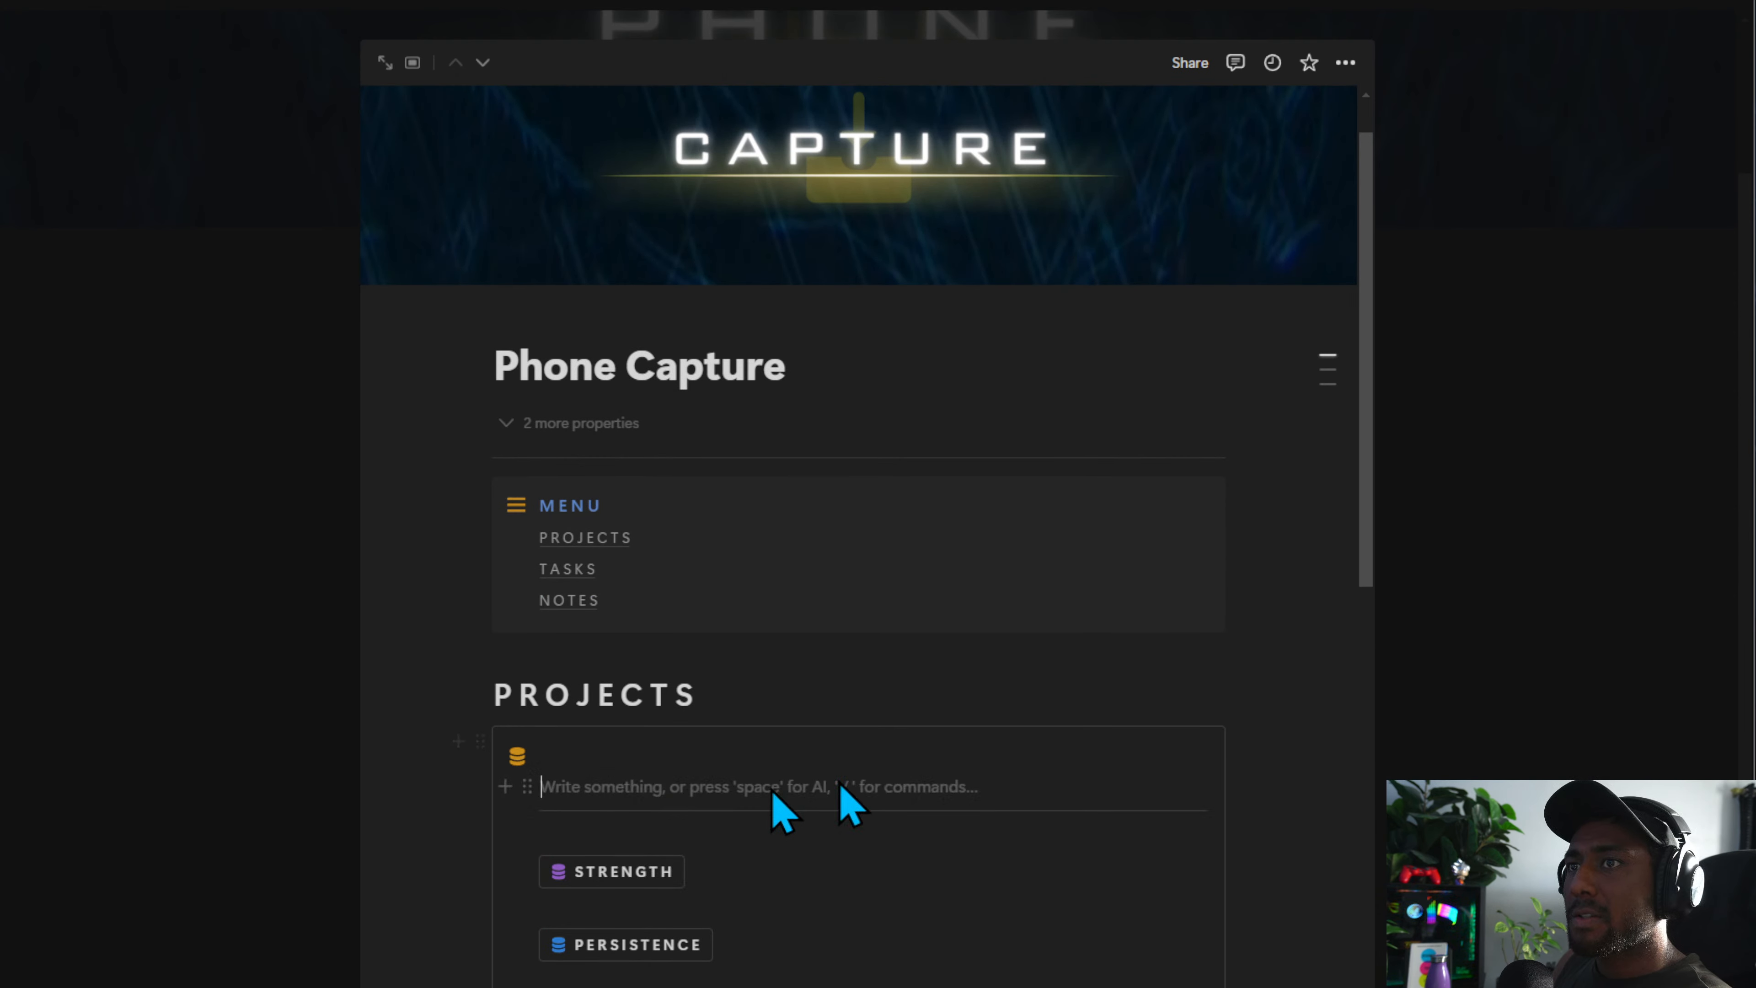
pyautogui.scroll(-15, 816, 798)
pyautogui.click(597, 524)
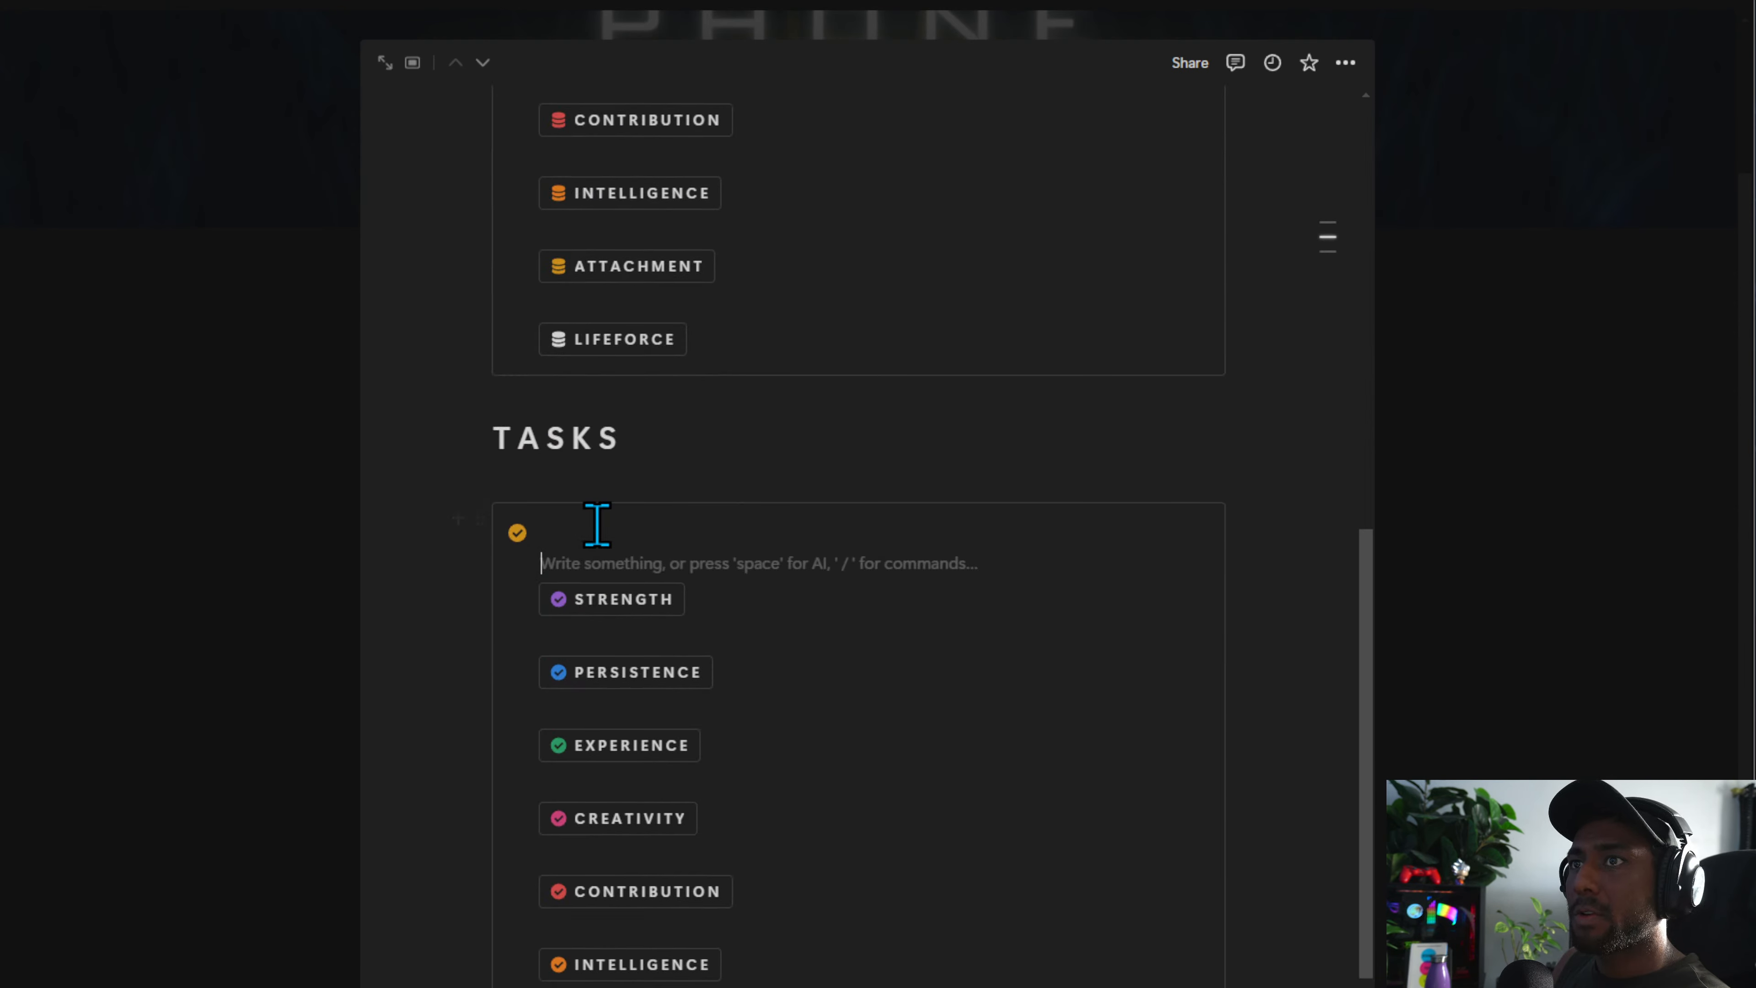
pyautogui.write('---')
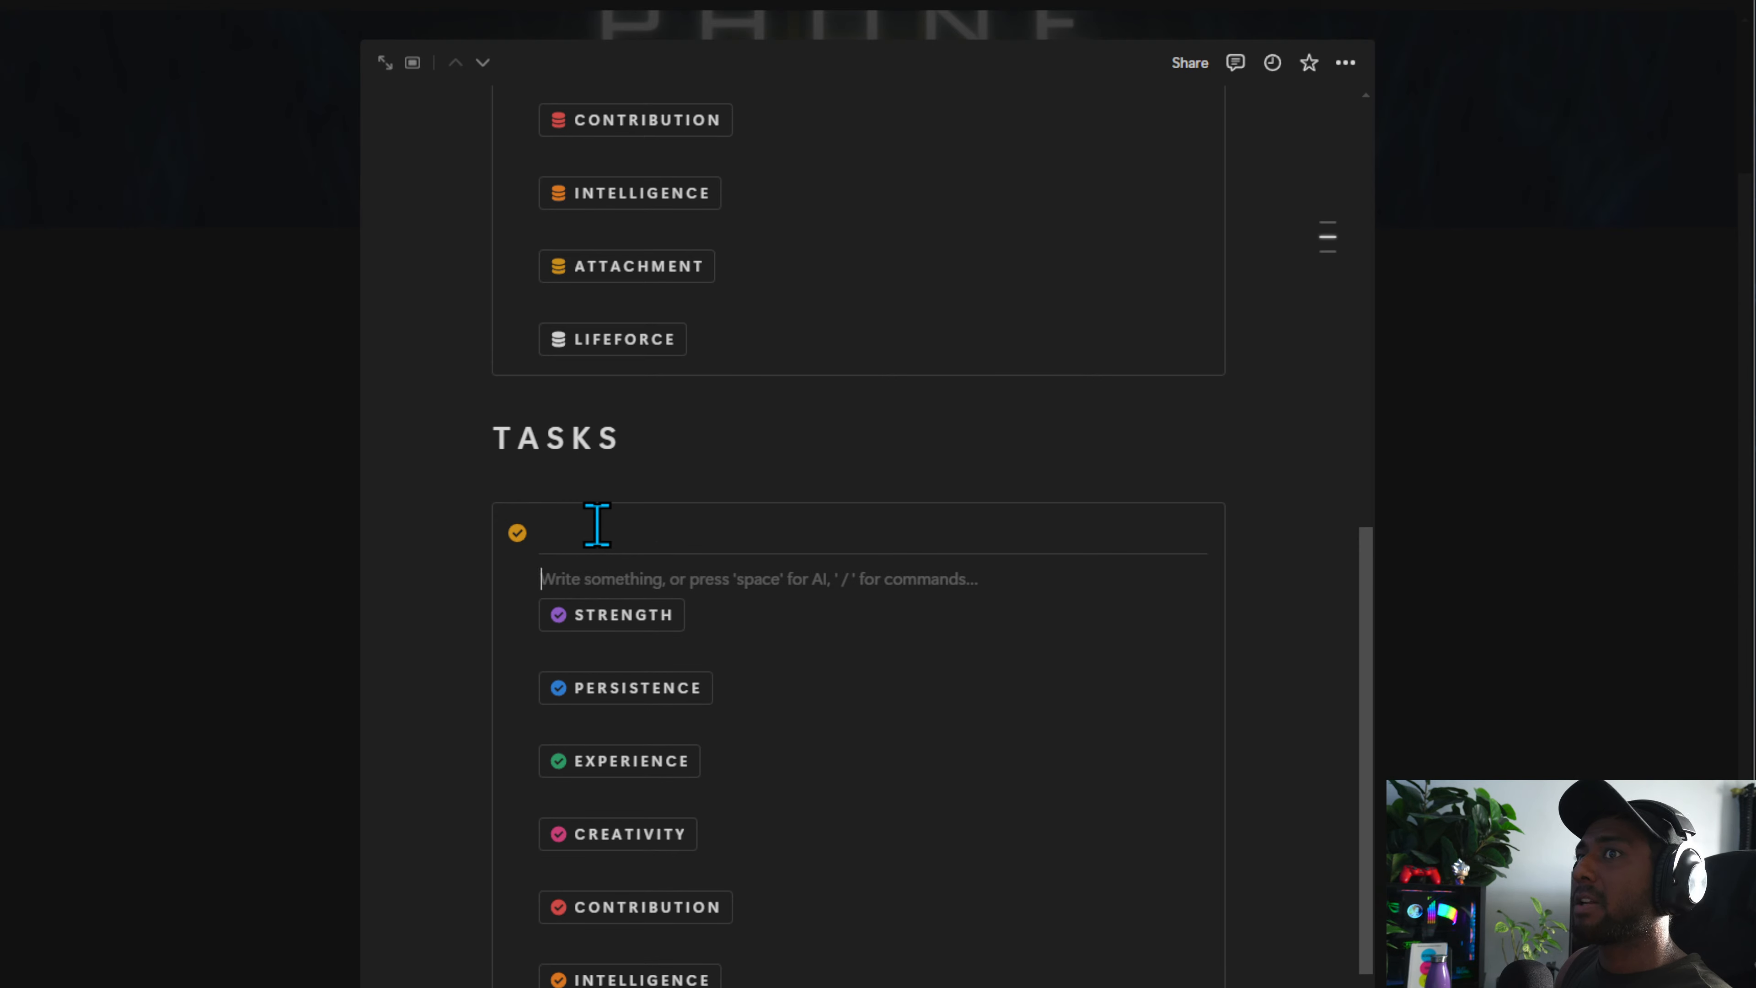
pyautogui.hotkey('ctrl', 'z')
# Insert a divider under the icon inside the Notes callout
pyautogui.scroll(-10, 605, 539)
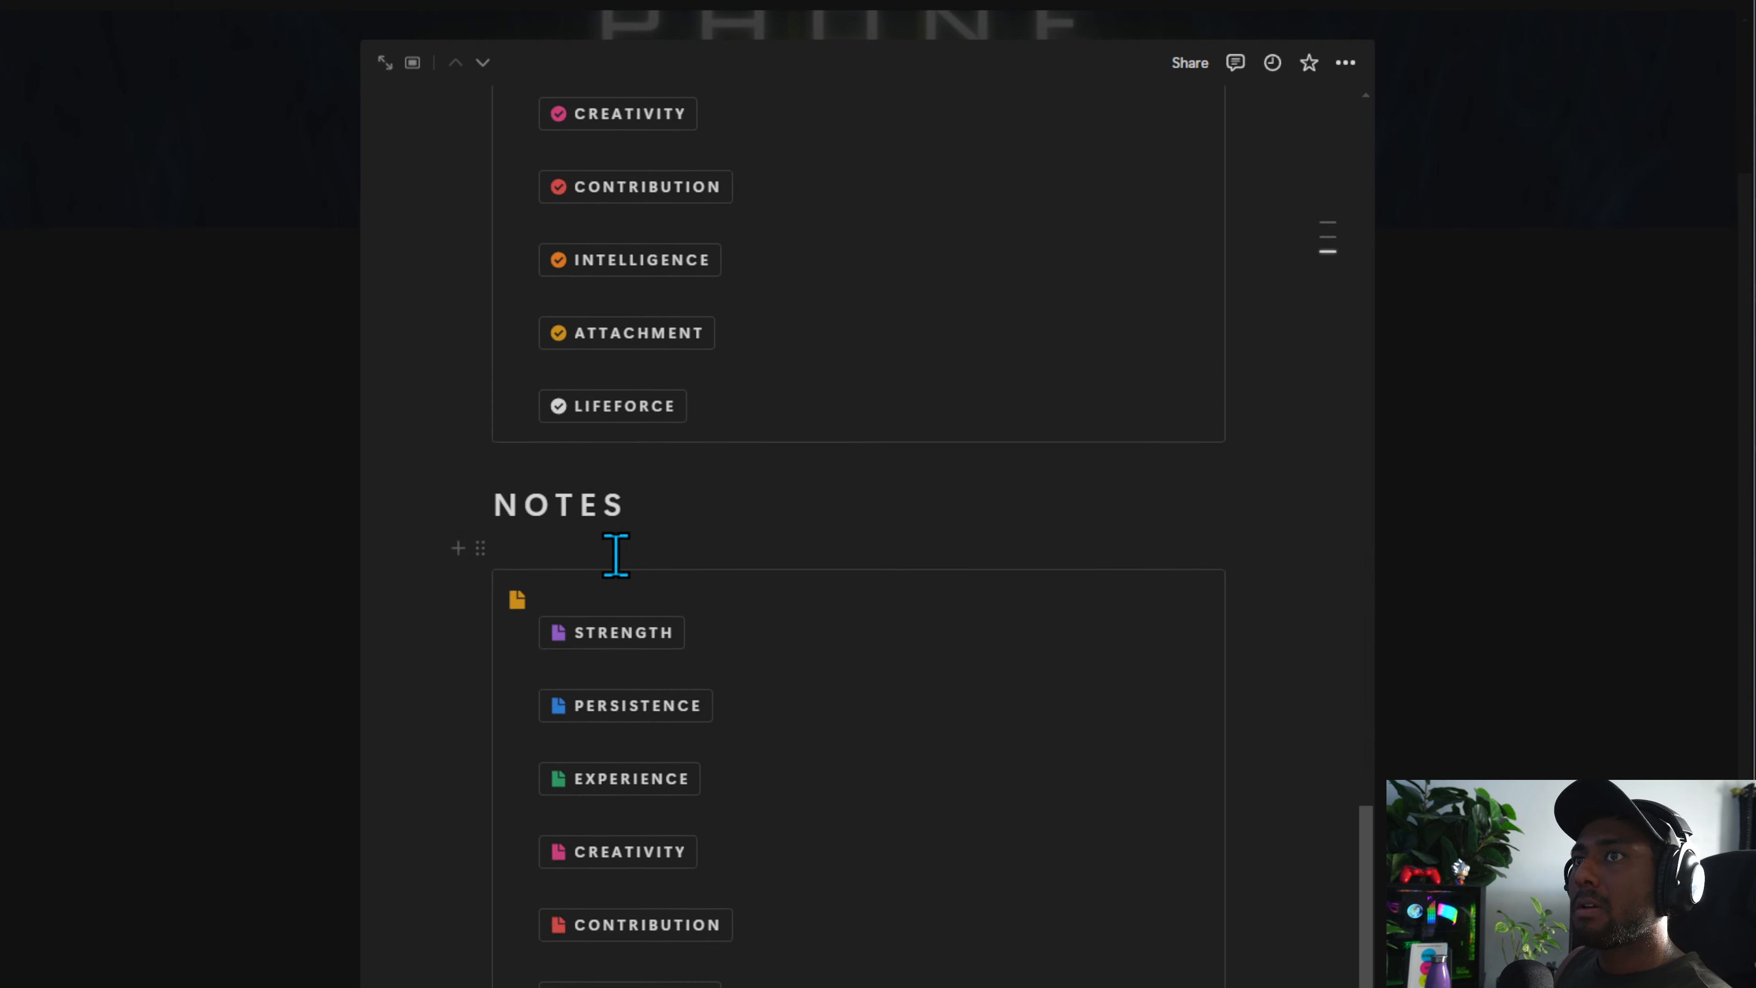
pyautogui.click(584, 598)
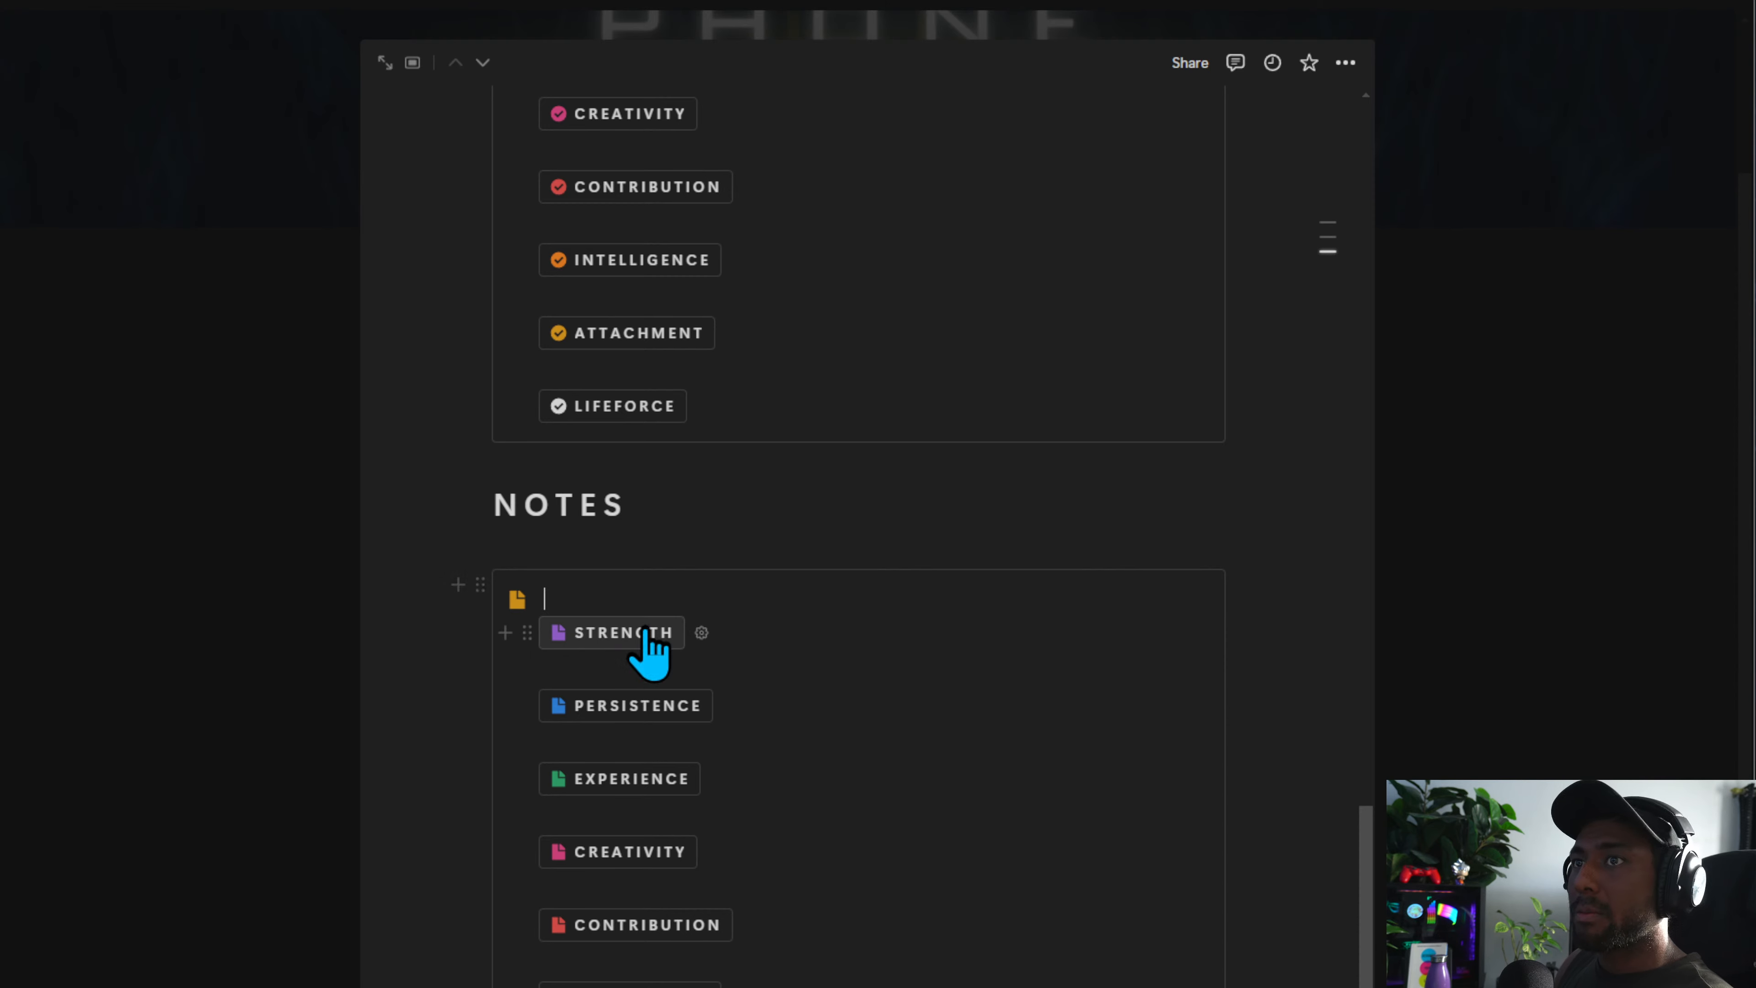
pyautogui.keyDown('alt'); pyautogui.click(503, 624); pyautogui.keyUp('alt')
pyautogui.click(577, 616)
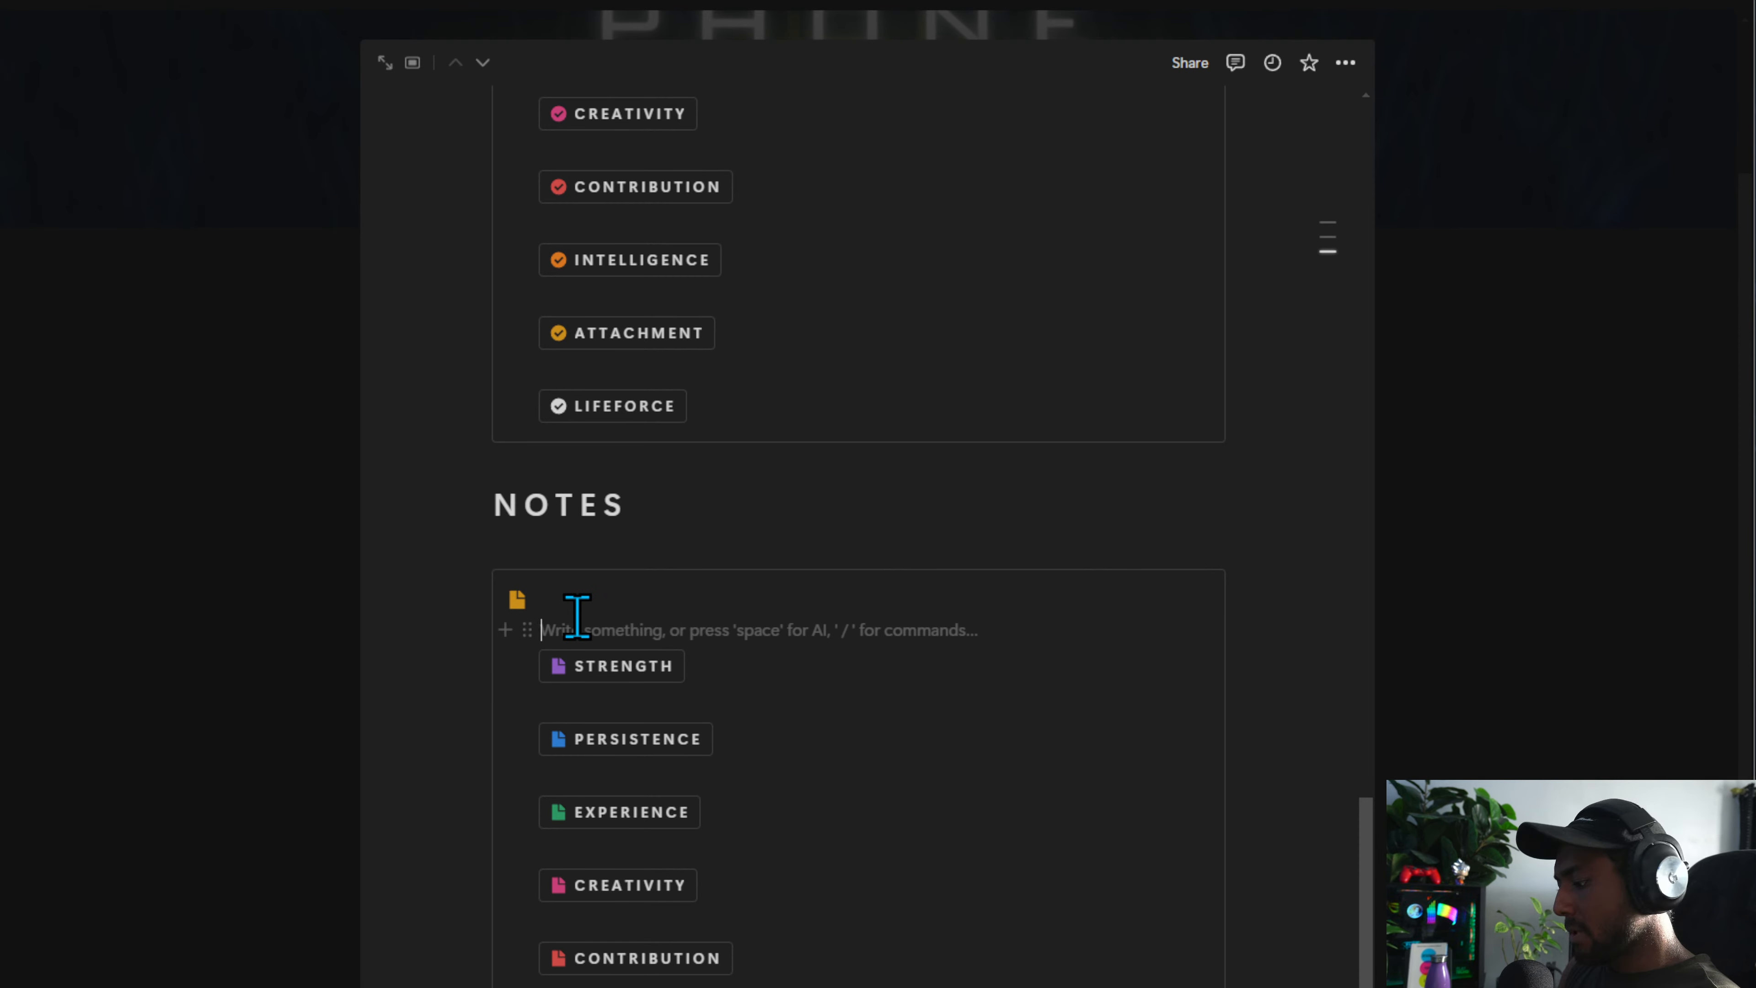
pyautogui.write('---')
pyautogui.click(581, 623)
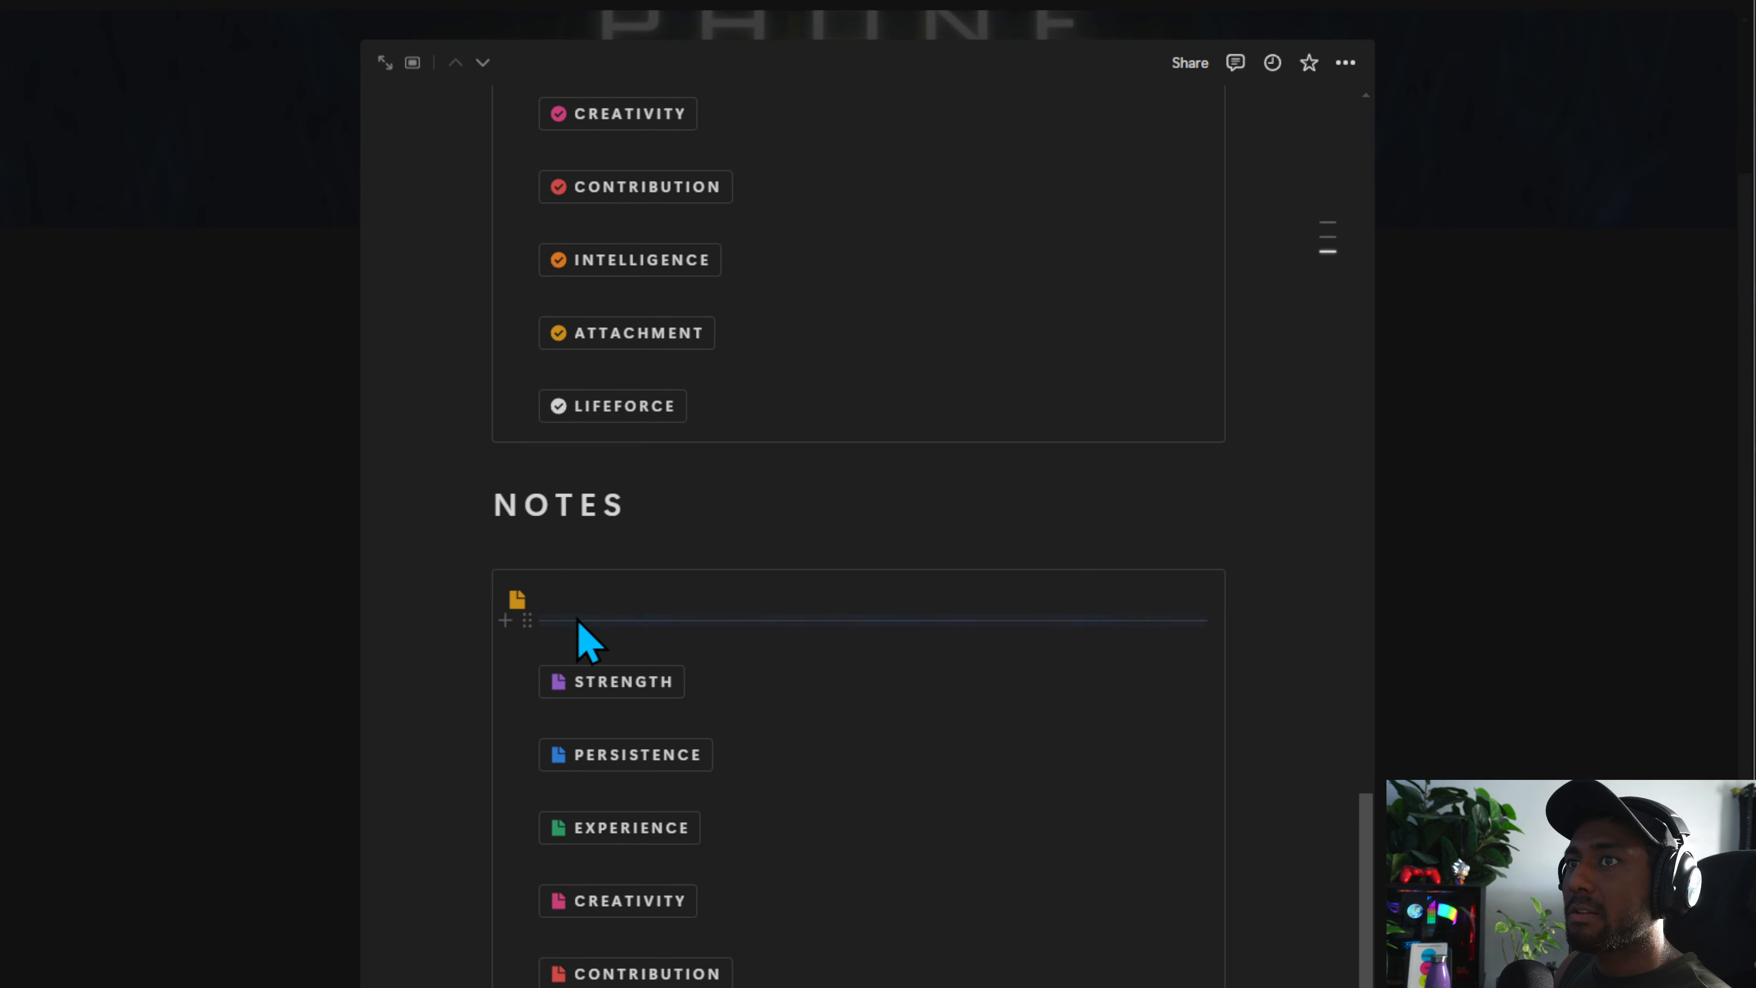
pyautogui.keyDown('alt'); pyautogui.click(504, 619); pyautogui.keyUp('alt')
pyautogui.click(623, 613)
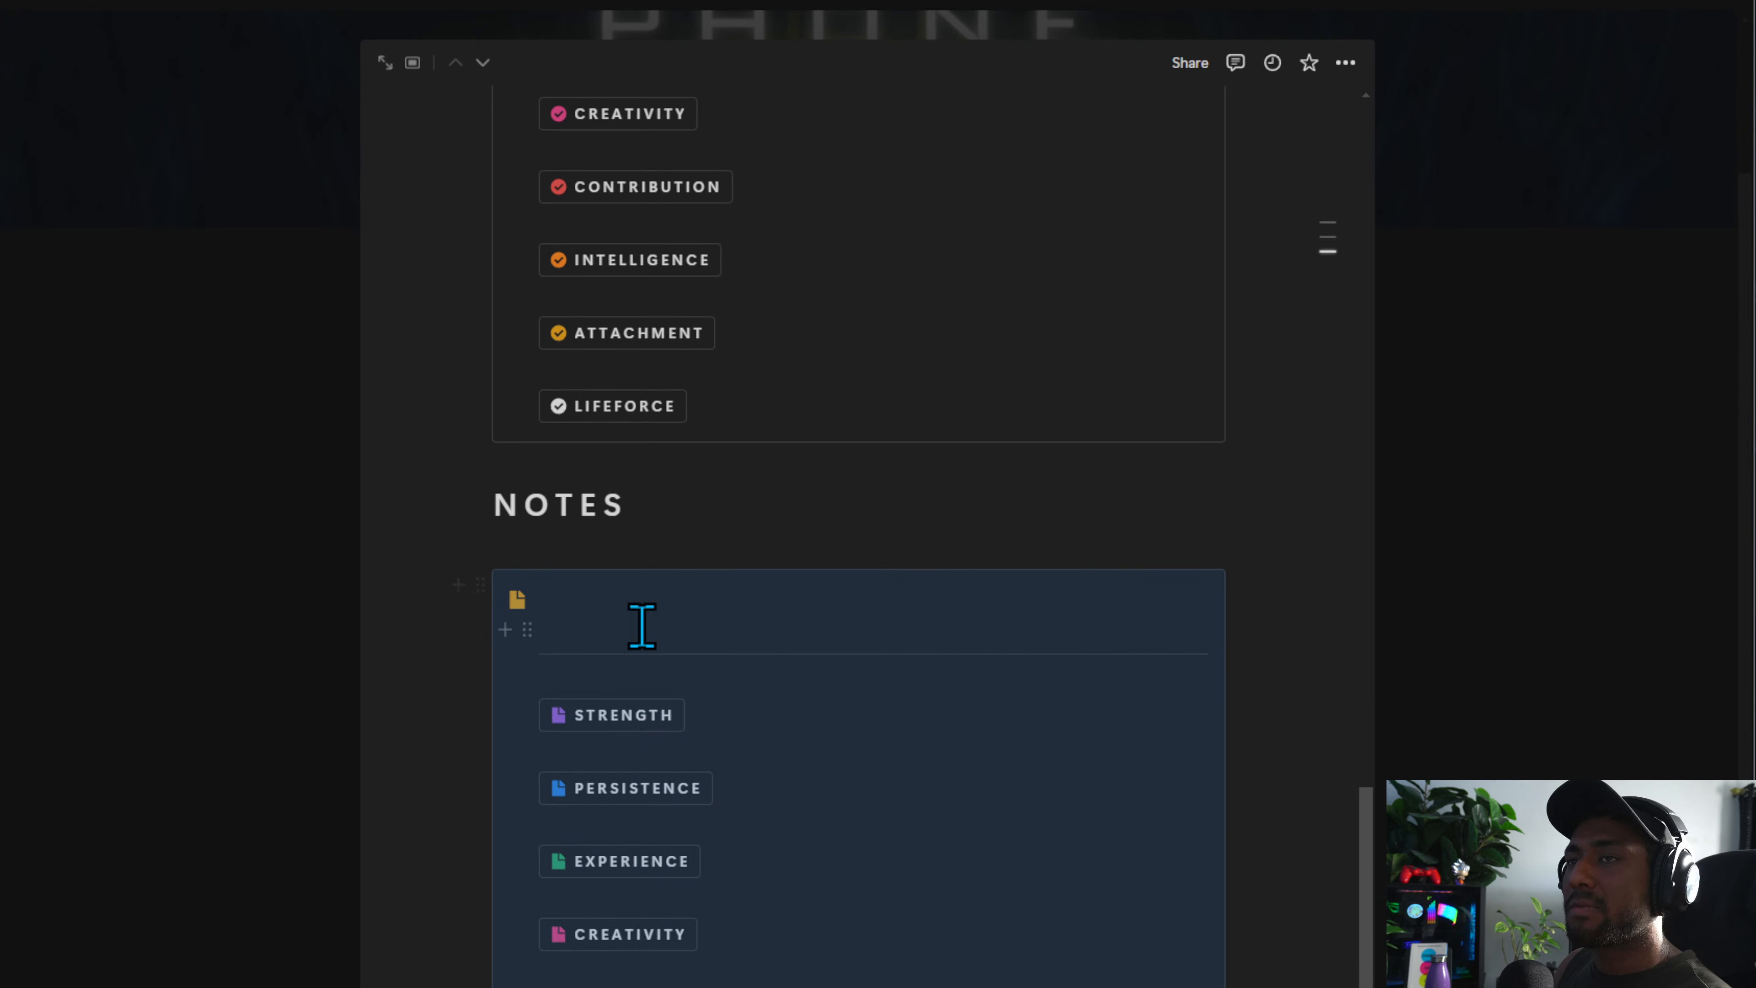
pyautogui.click(641, 626)
# Insert a button block under the icon in the Projects callout and open its name for editing
pyautogui.scroll(15, 674, 745)
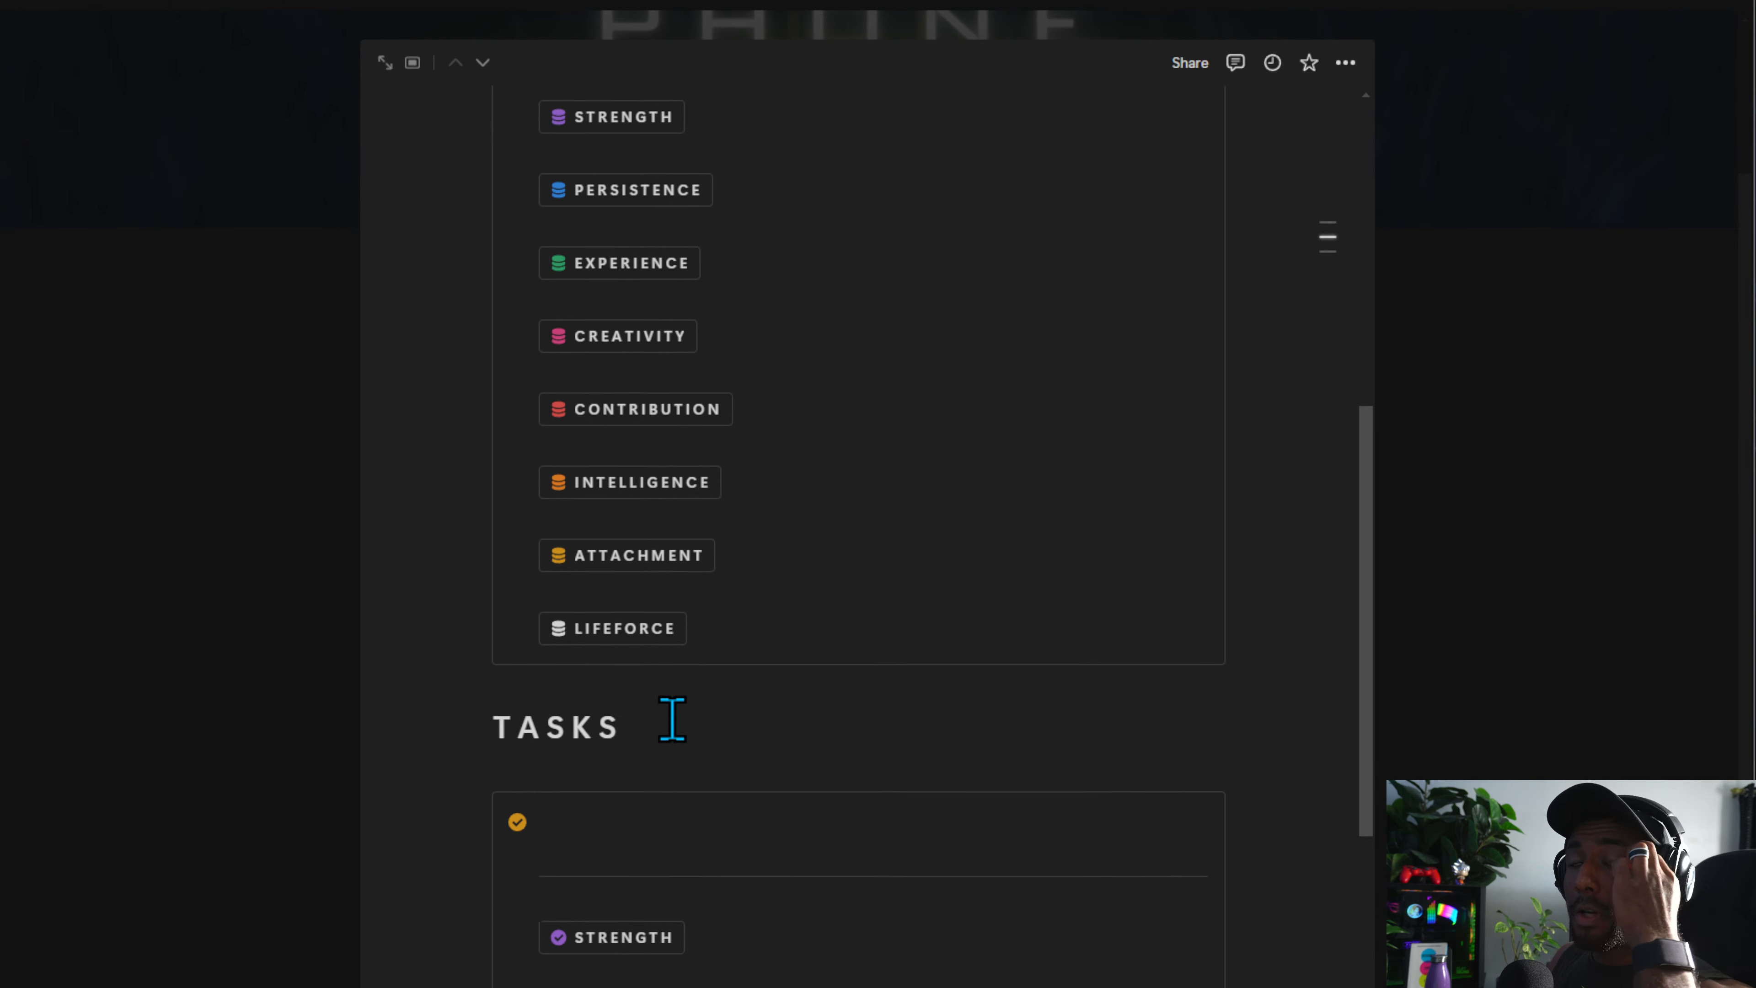
pyautogui.scroll(10, 670, 719)
pyautogui.click(660, 865)
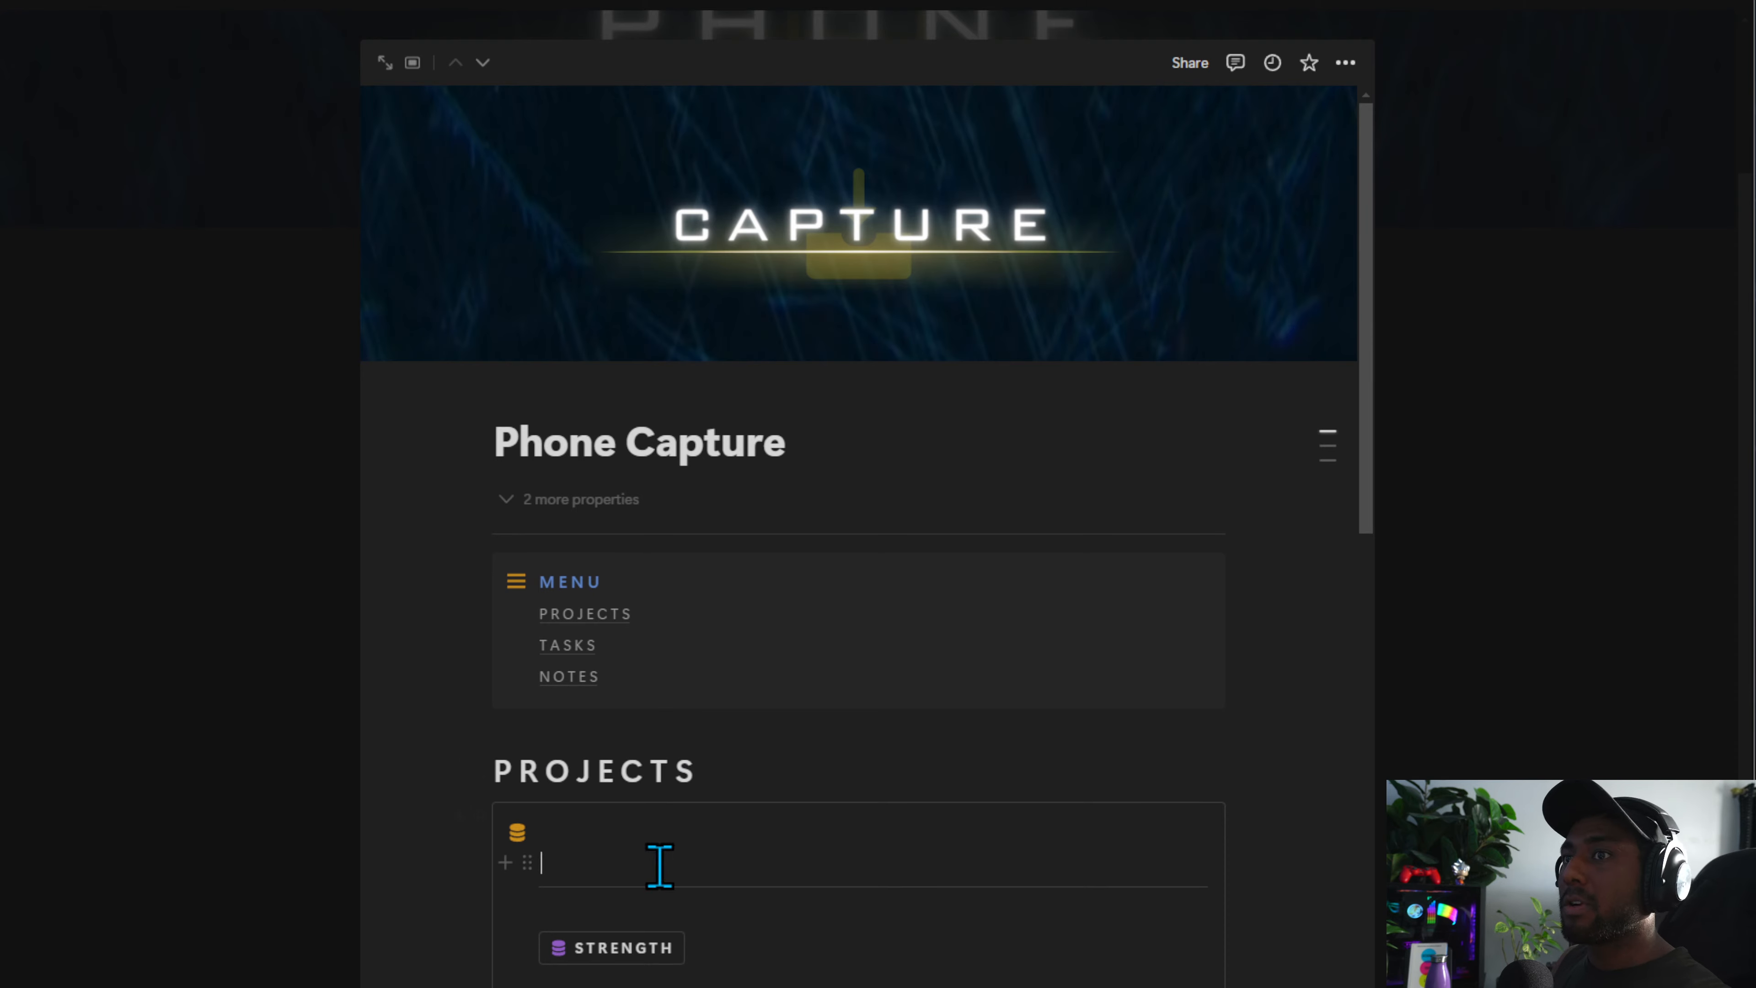
pyautogui.write('/')
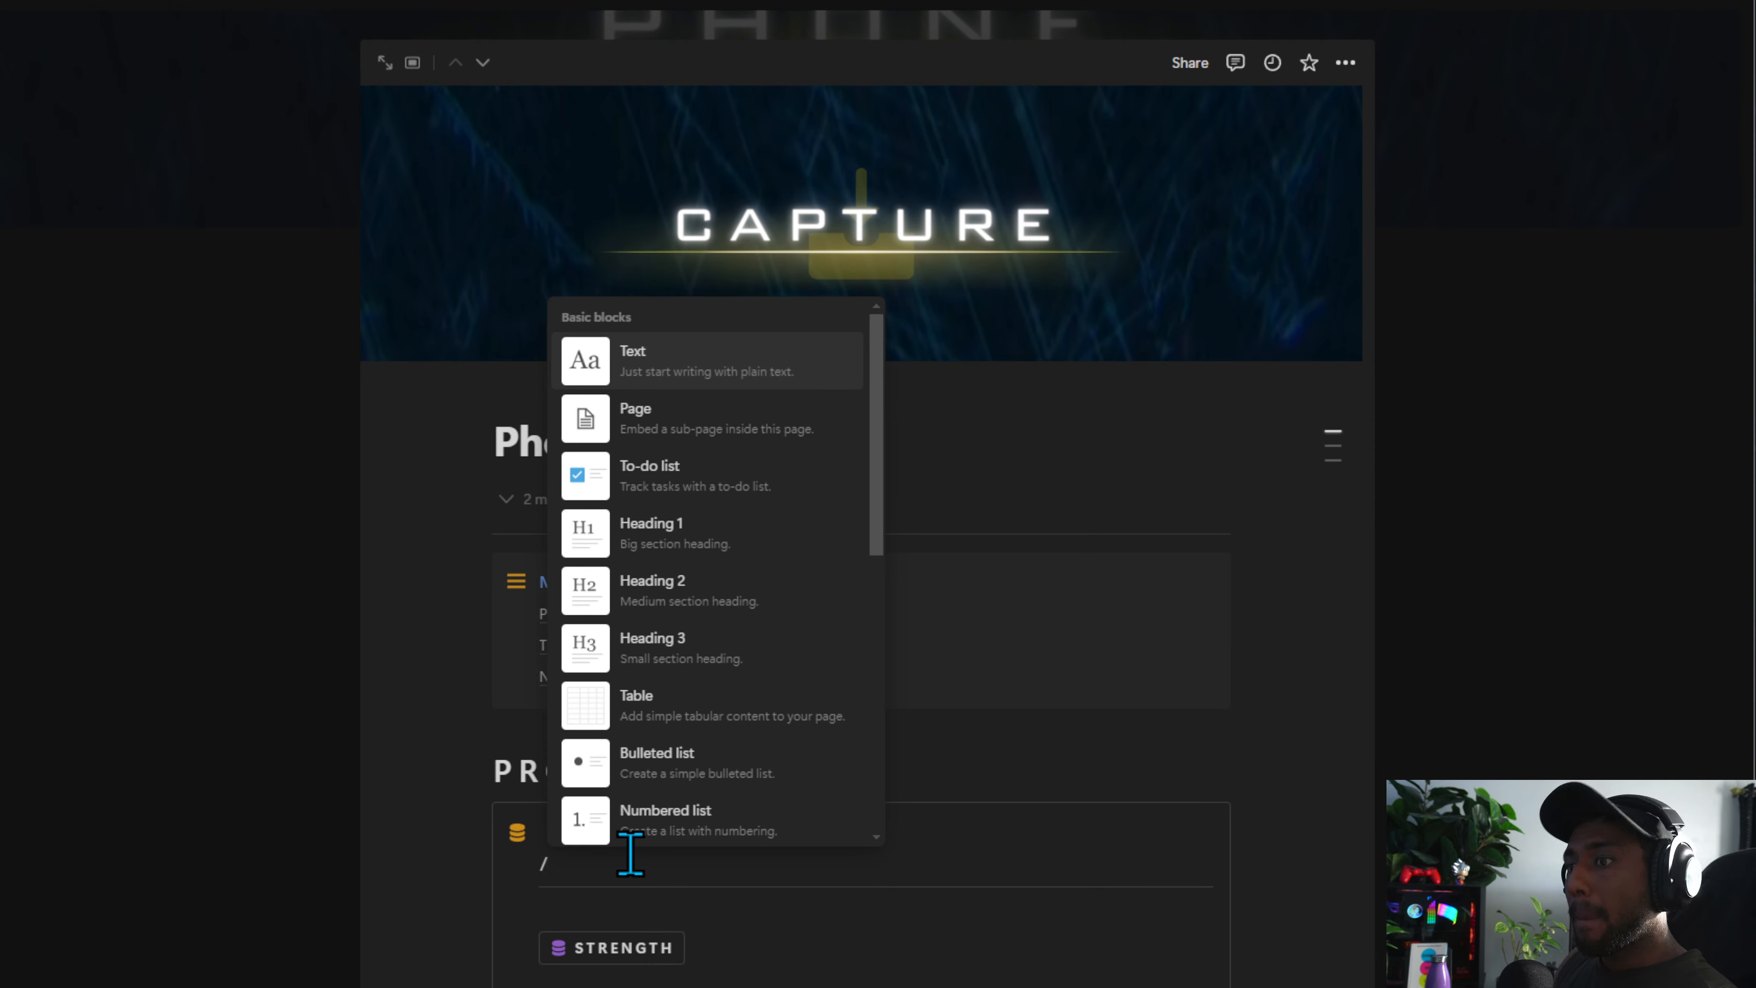
pyautogui.write('butt')
pyautogui.press('Return')
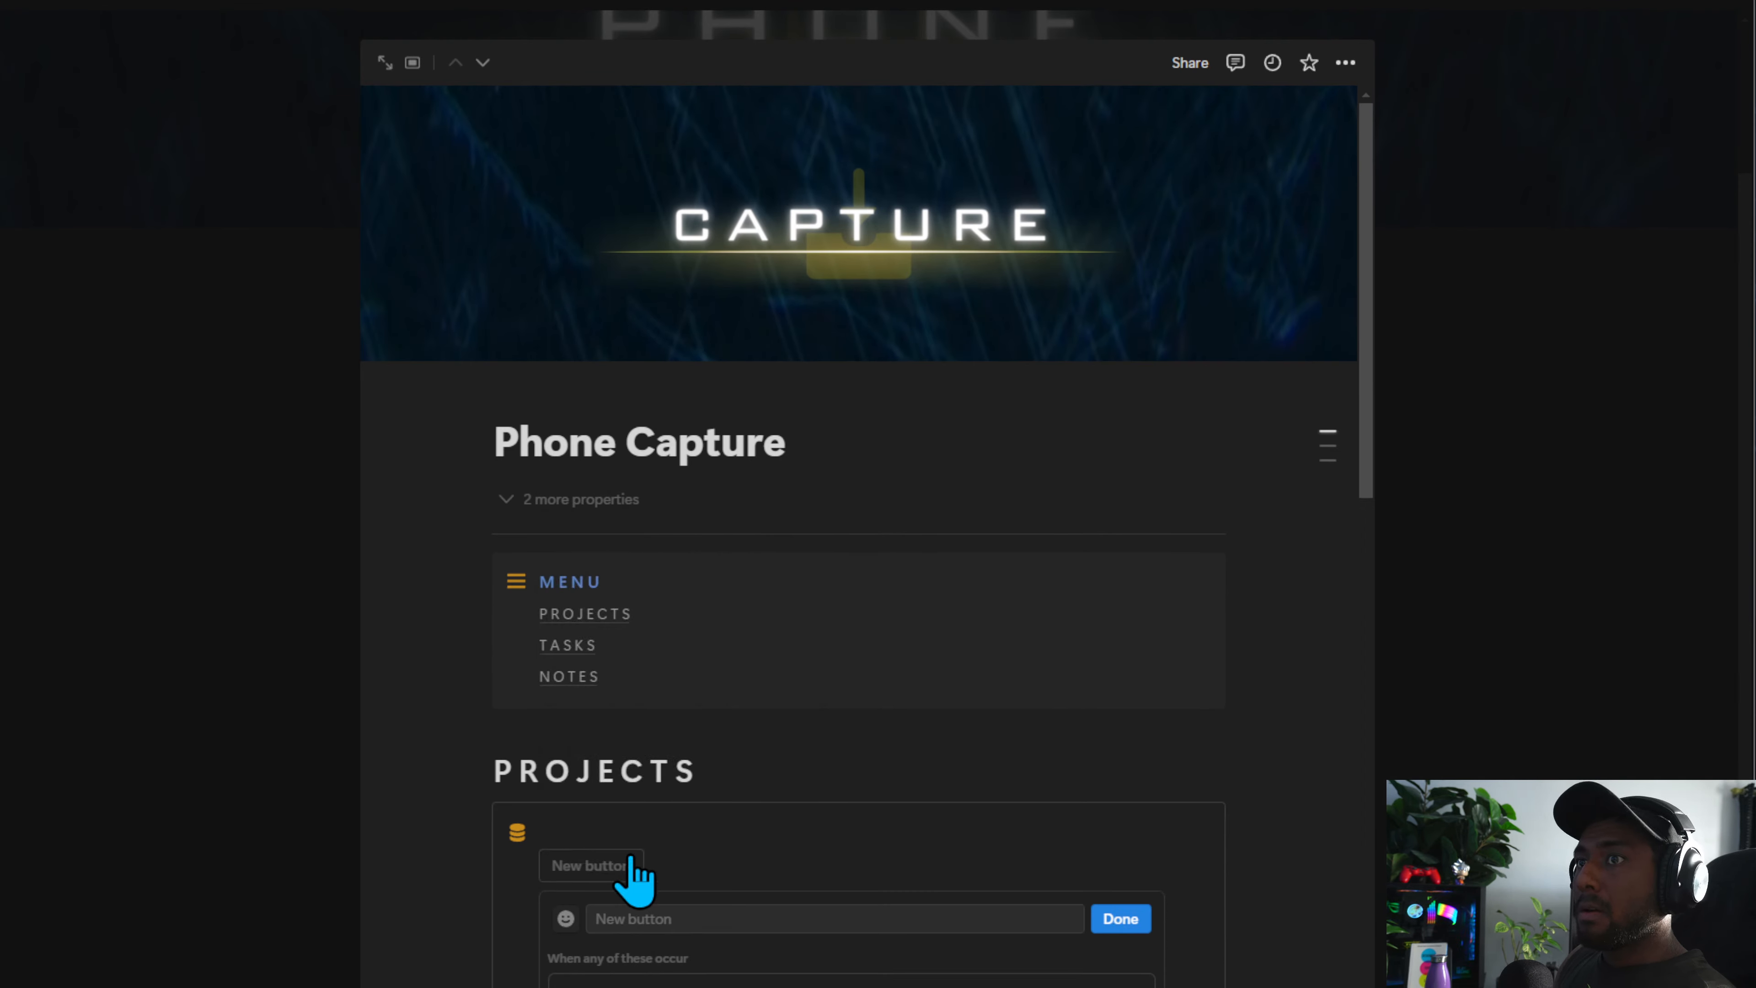
pyautogui.click(705, 919)
# Name the new button BASIC-PROJECT
pyautogui.scroll(-5, 691, 933)
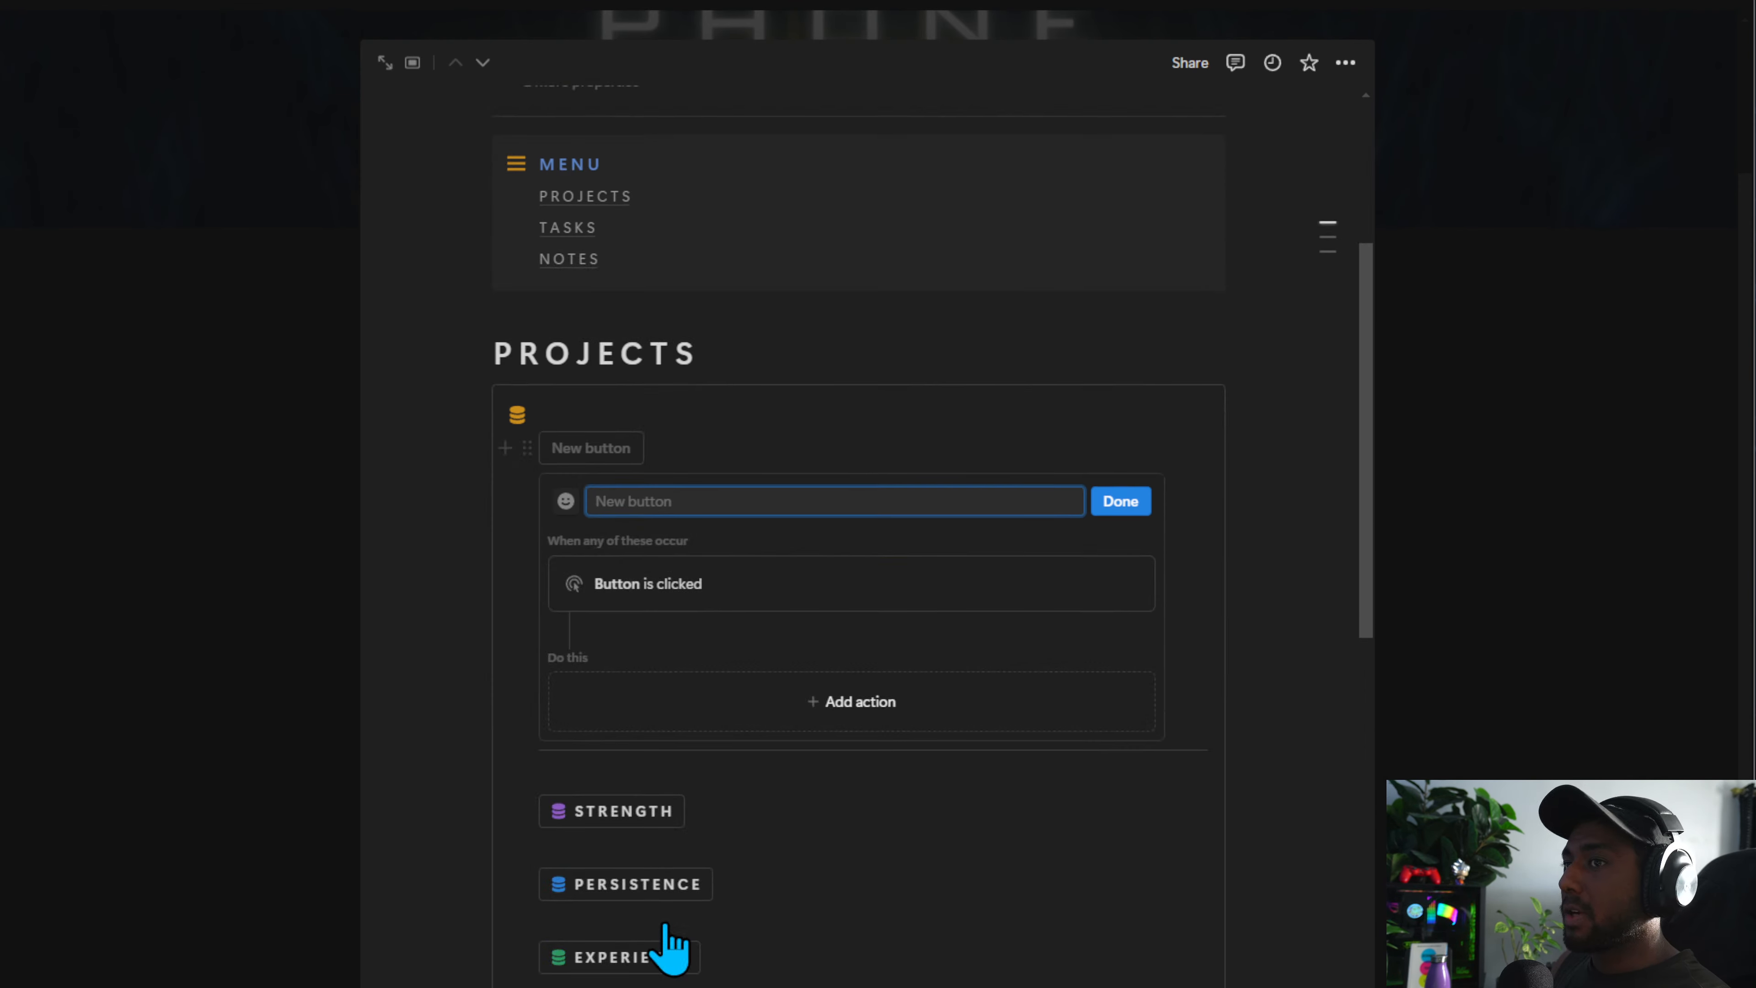
pyautogui.scroll(-8, 664, 913)
pyautogui.scroll(-12, 627, 901)
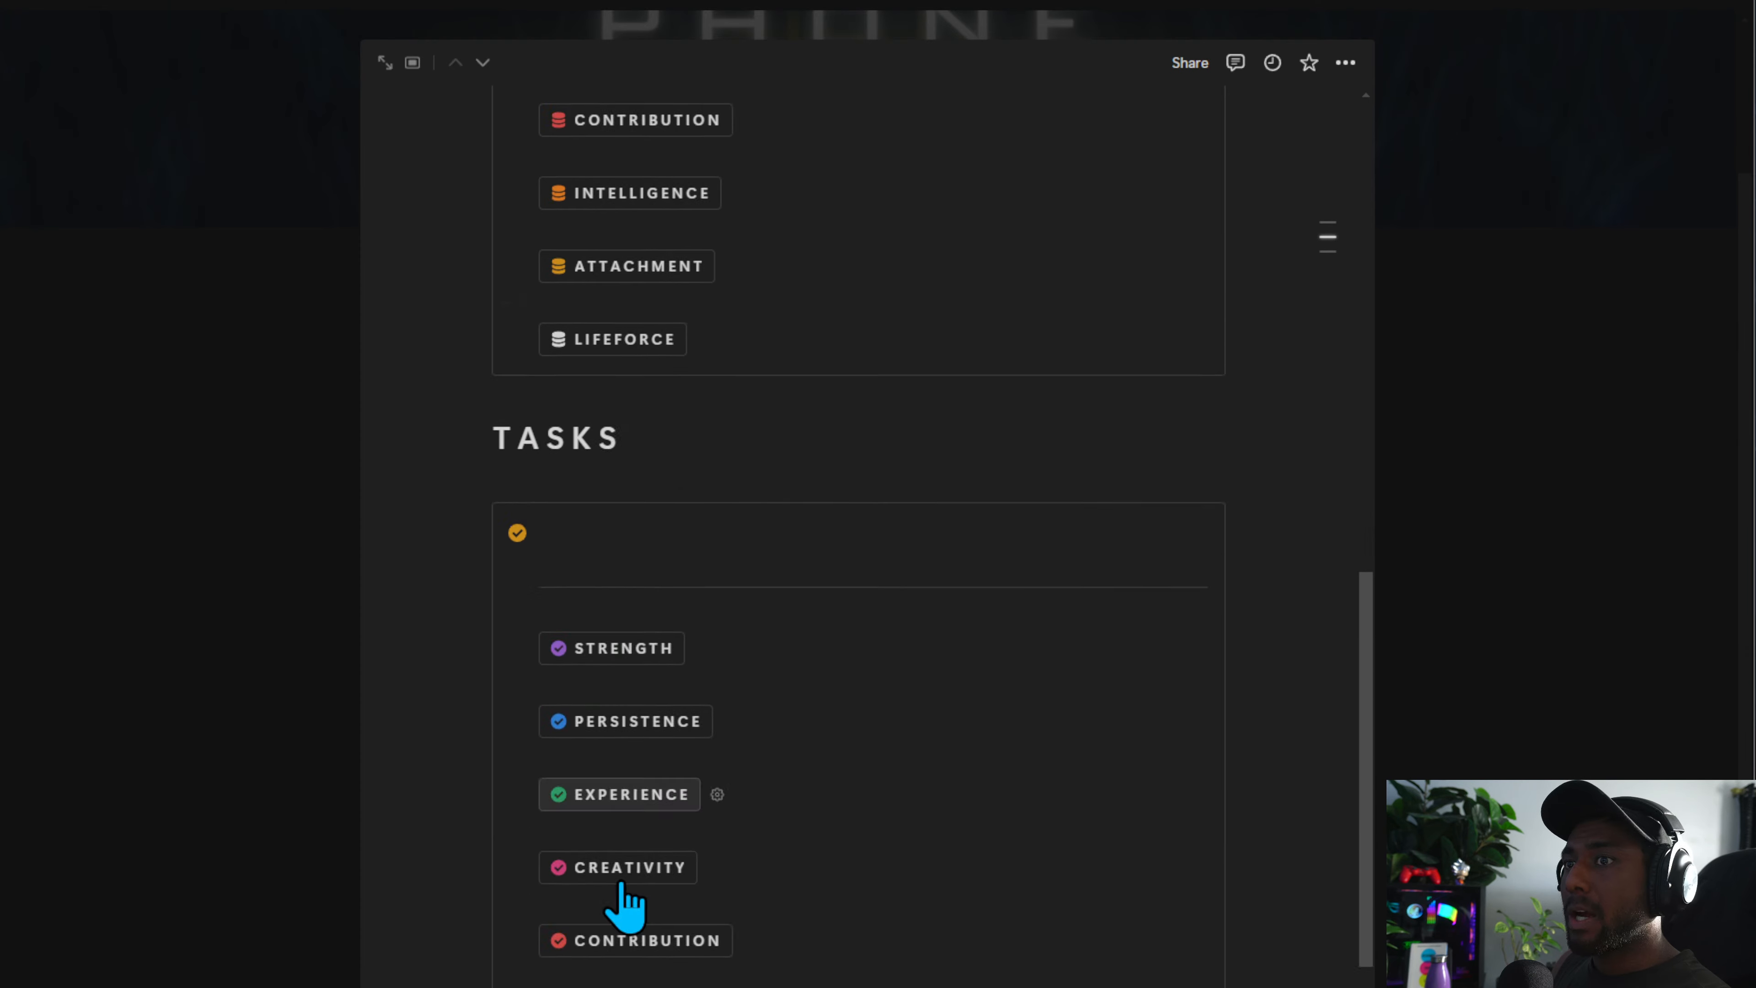
pyautogui.scroll(16, 615, 807)
pyautogui.scroll(8, 619, 804)
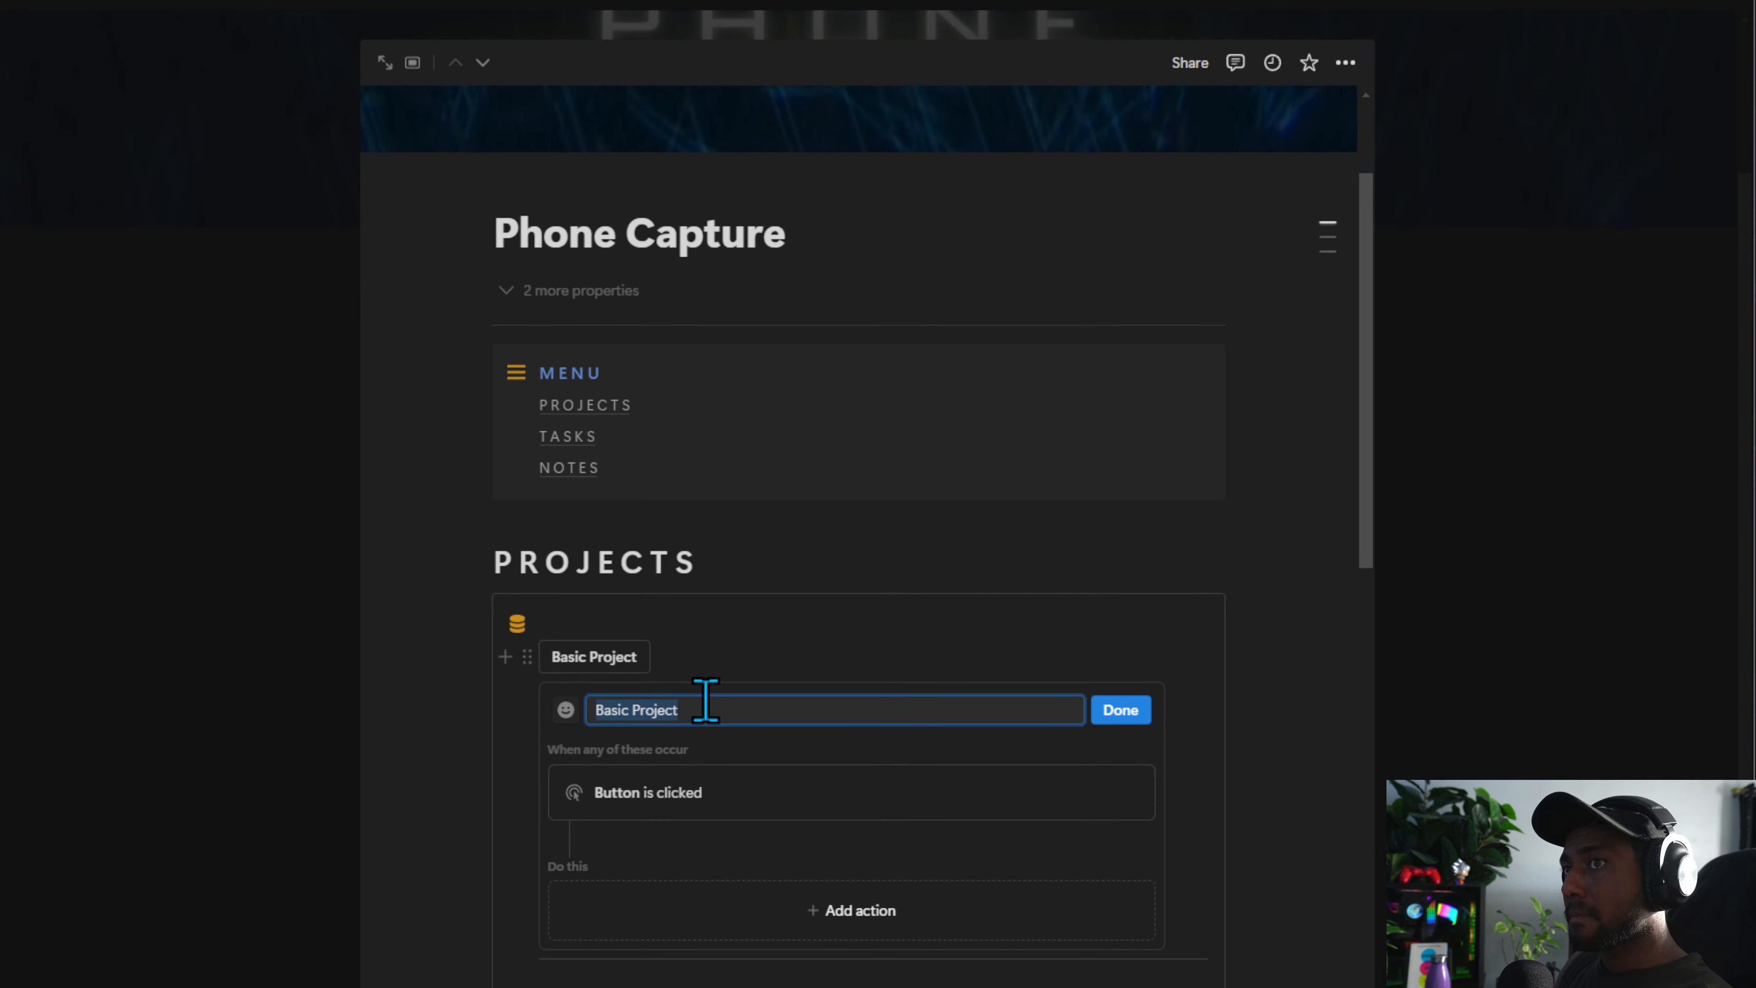
pyautogui.write('p r')
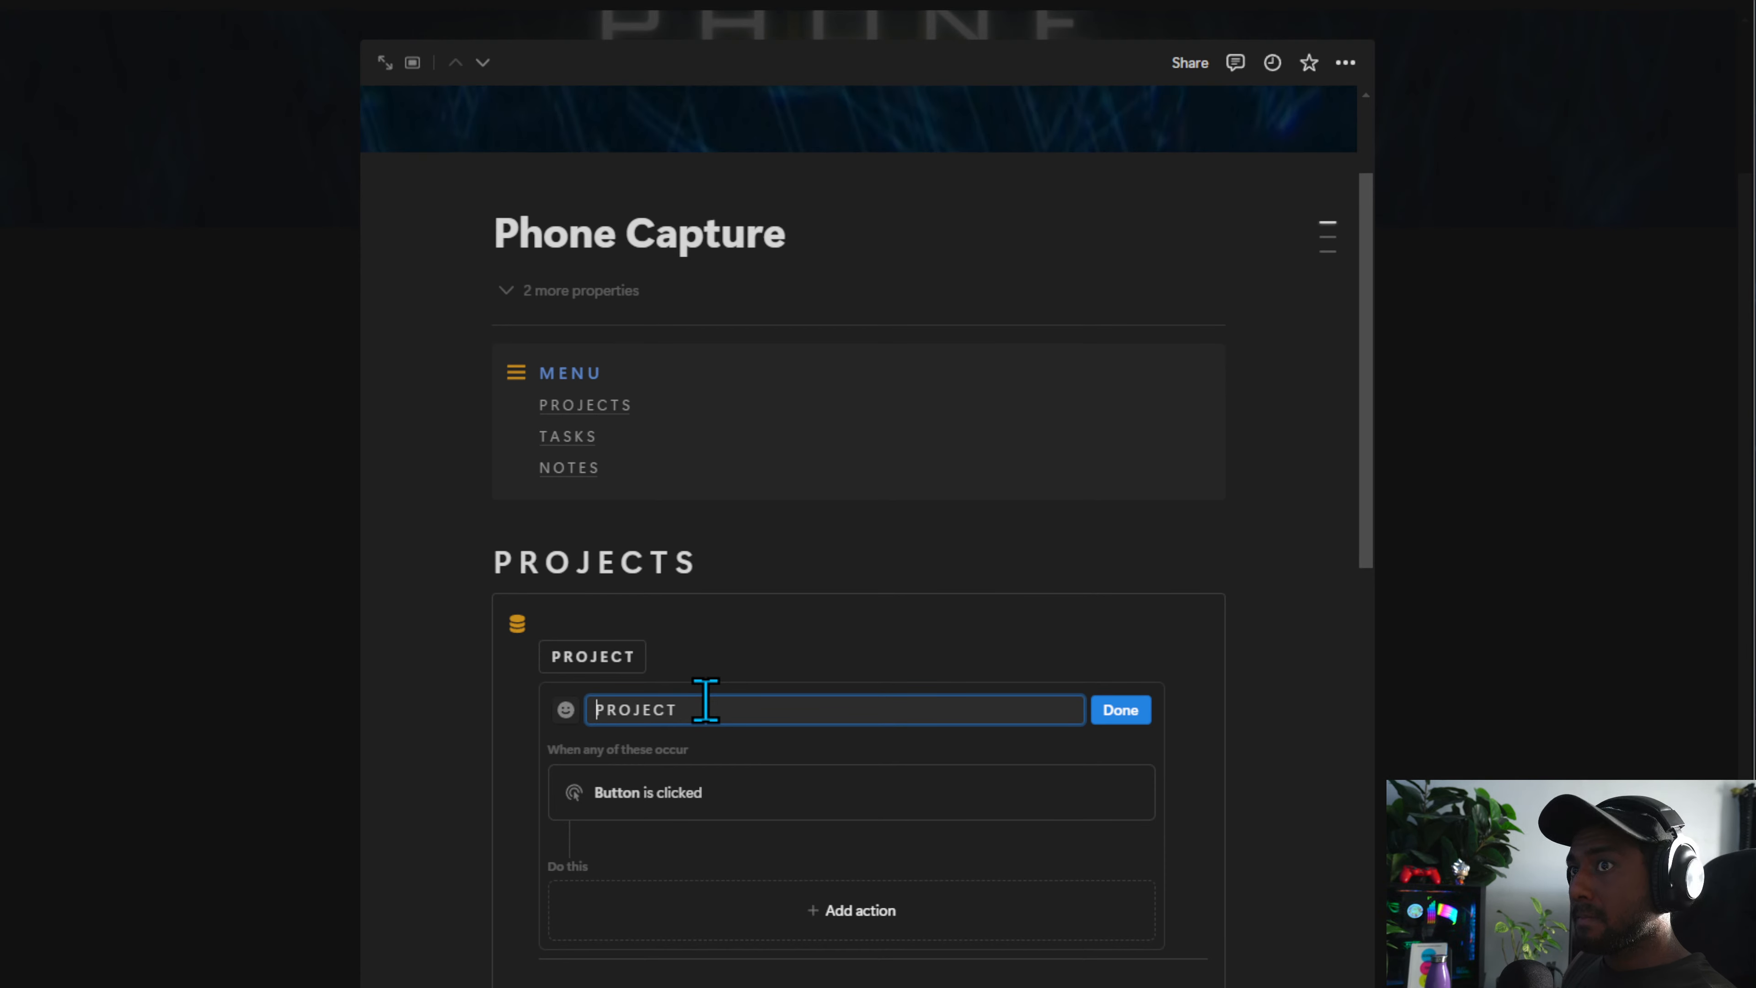
pyautogui.write('BASIC')
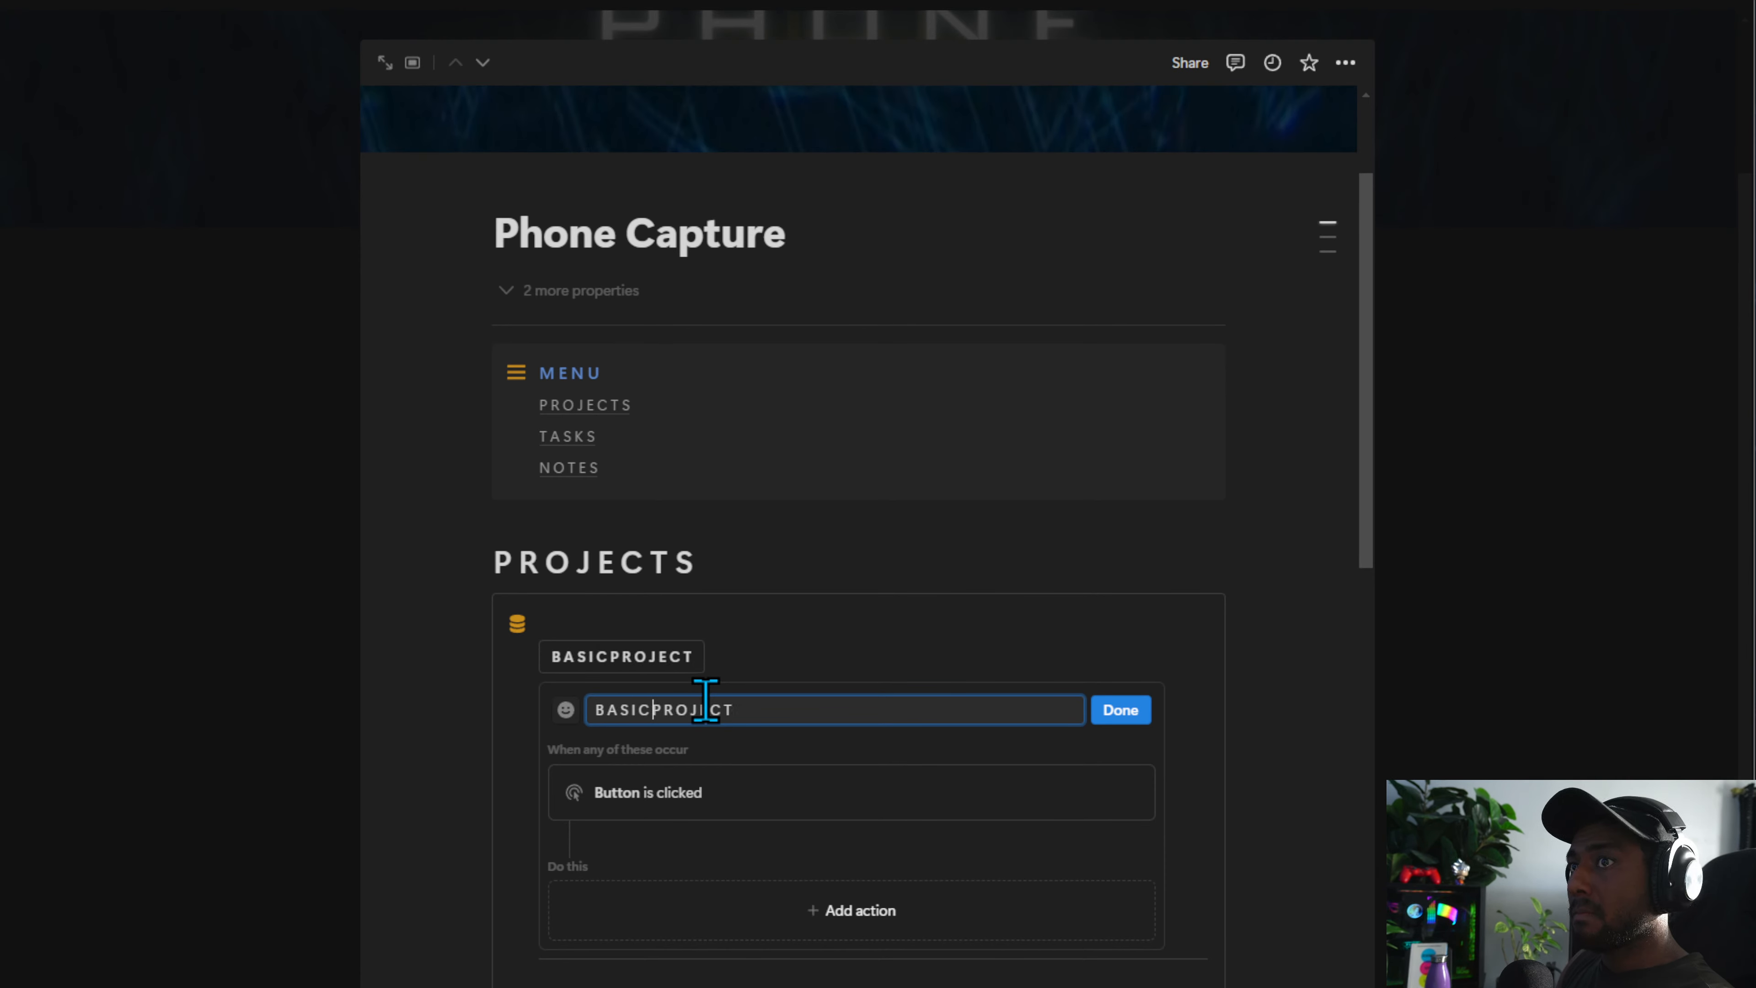
pyautogui.write('-')
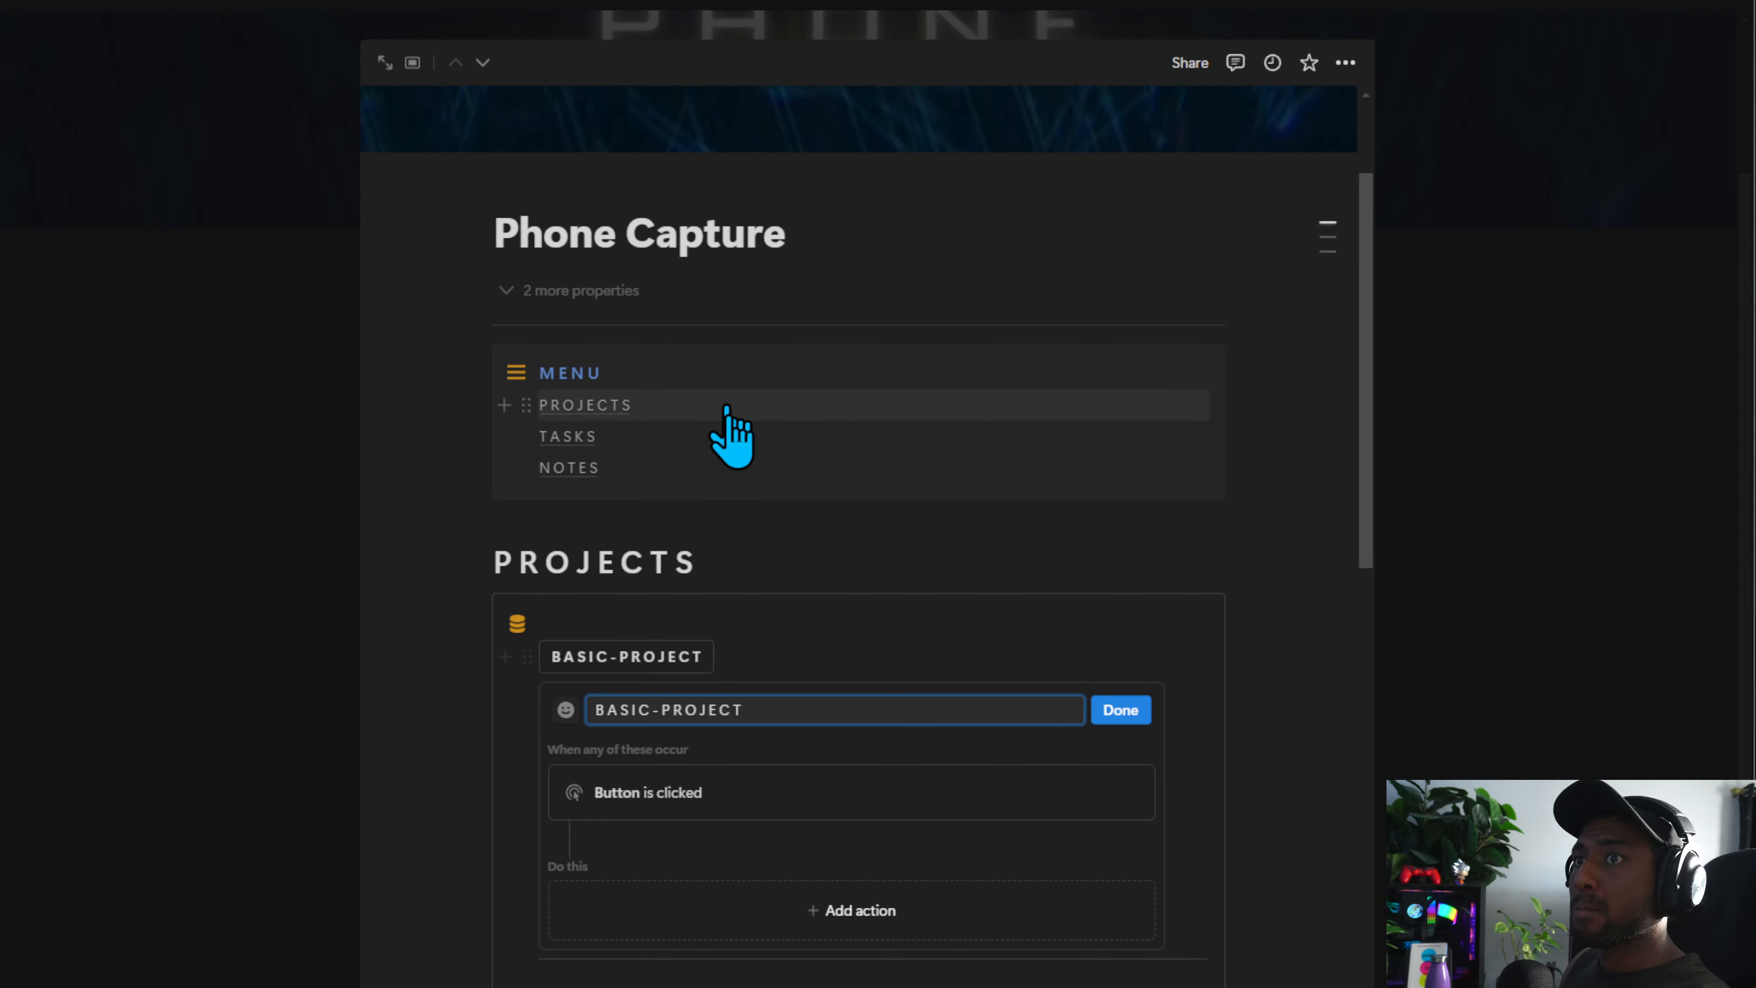
# Give the BASIC-PROJECT button a database icon
pyautogui.click(565, 710)
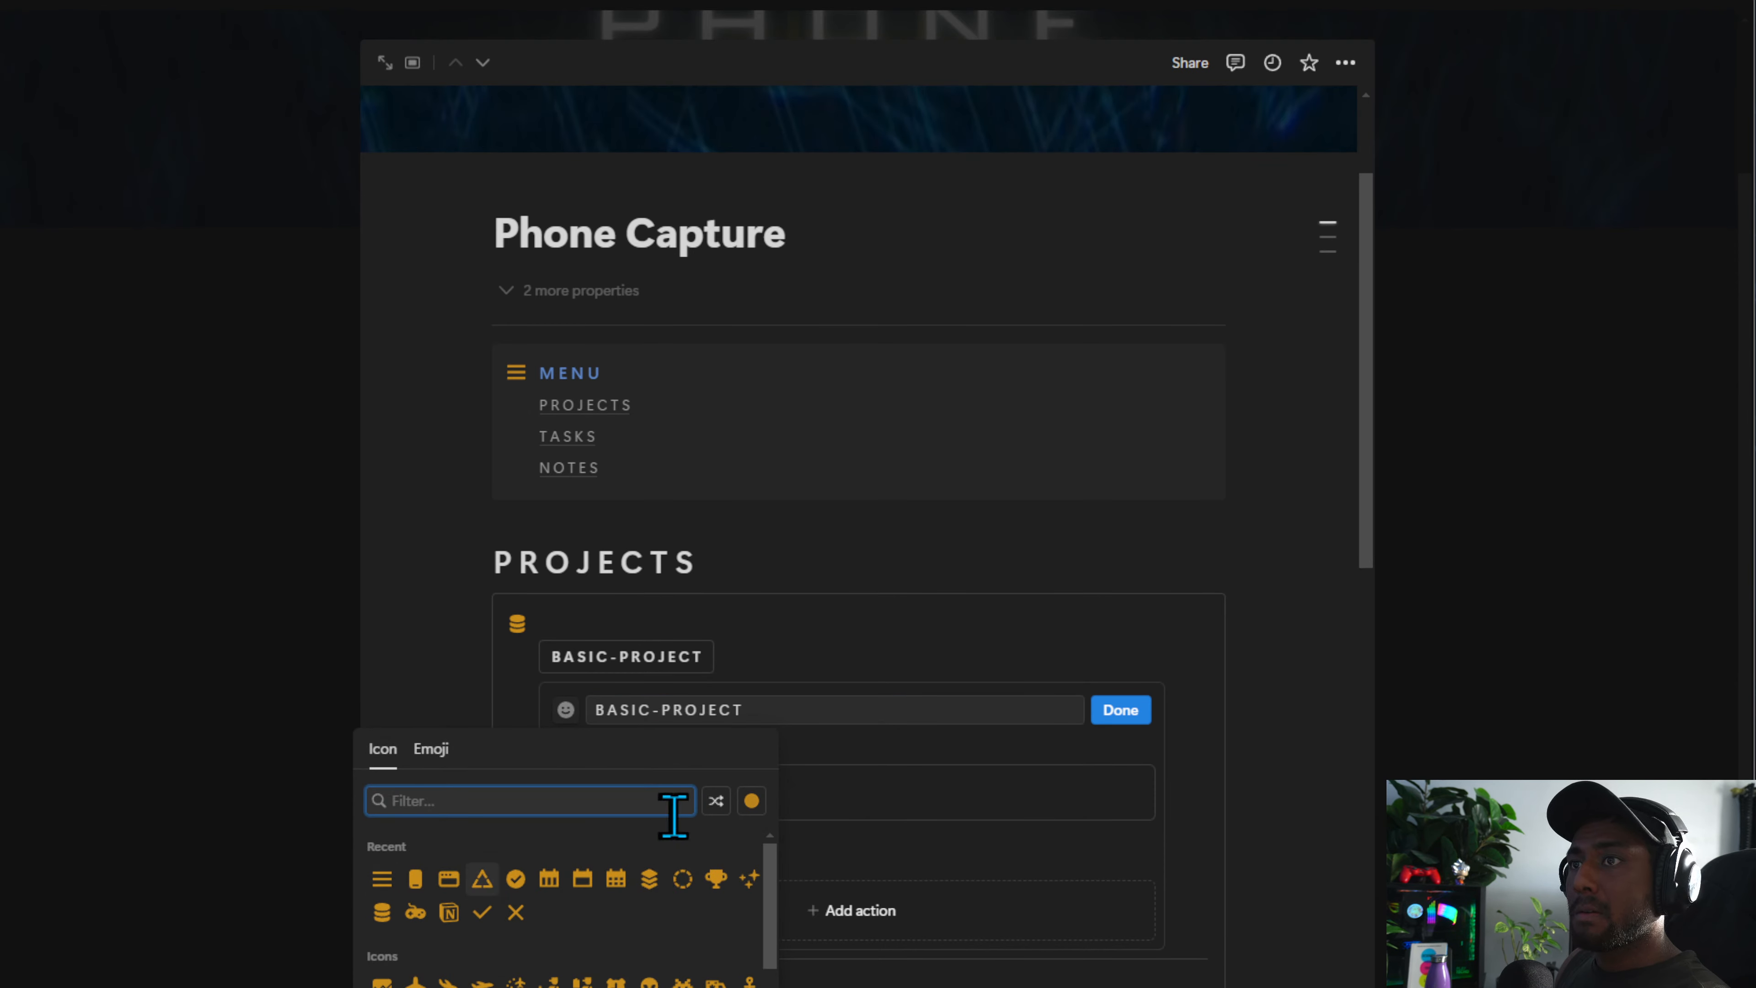
pyautogui.click(751, 800)
pyautogui.click(719, 836)
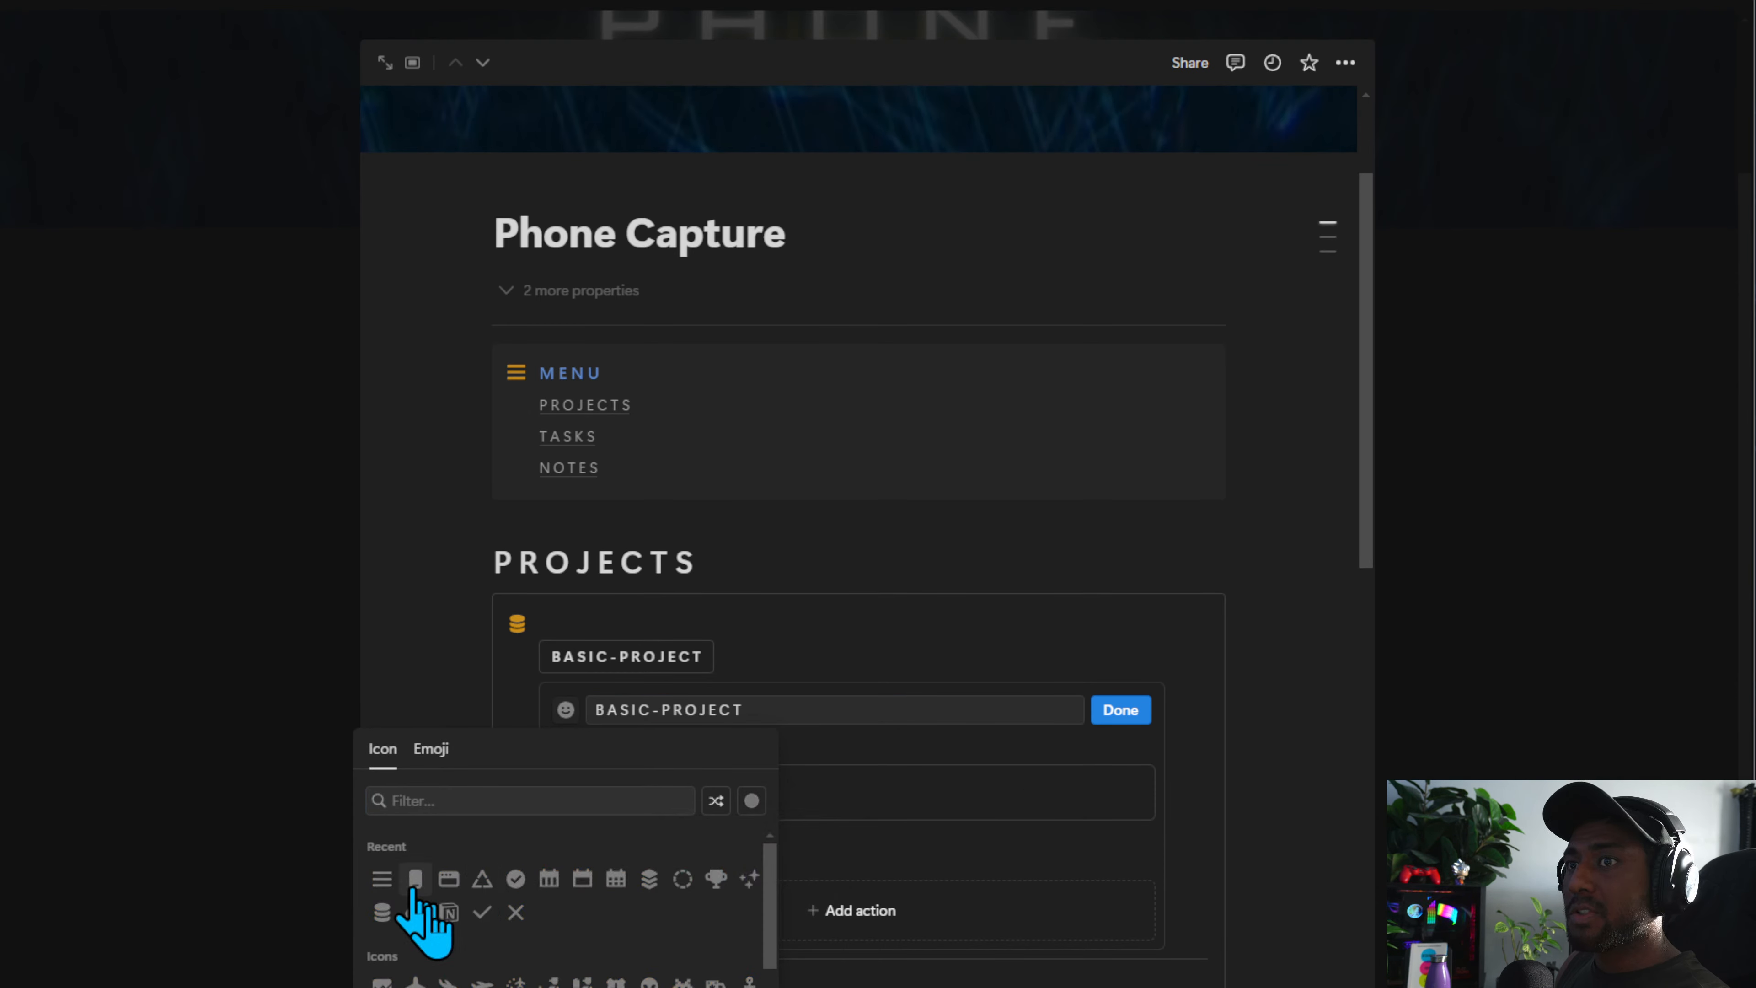
pyautogui.click(377, 914)
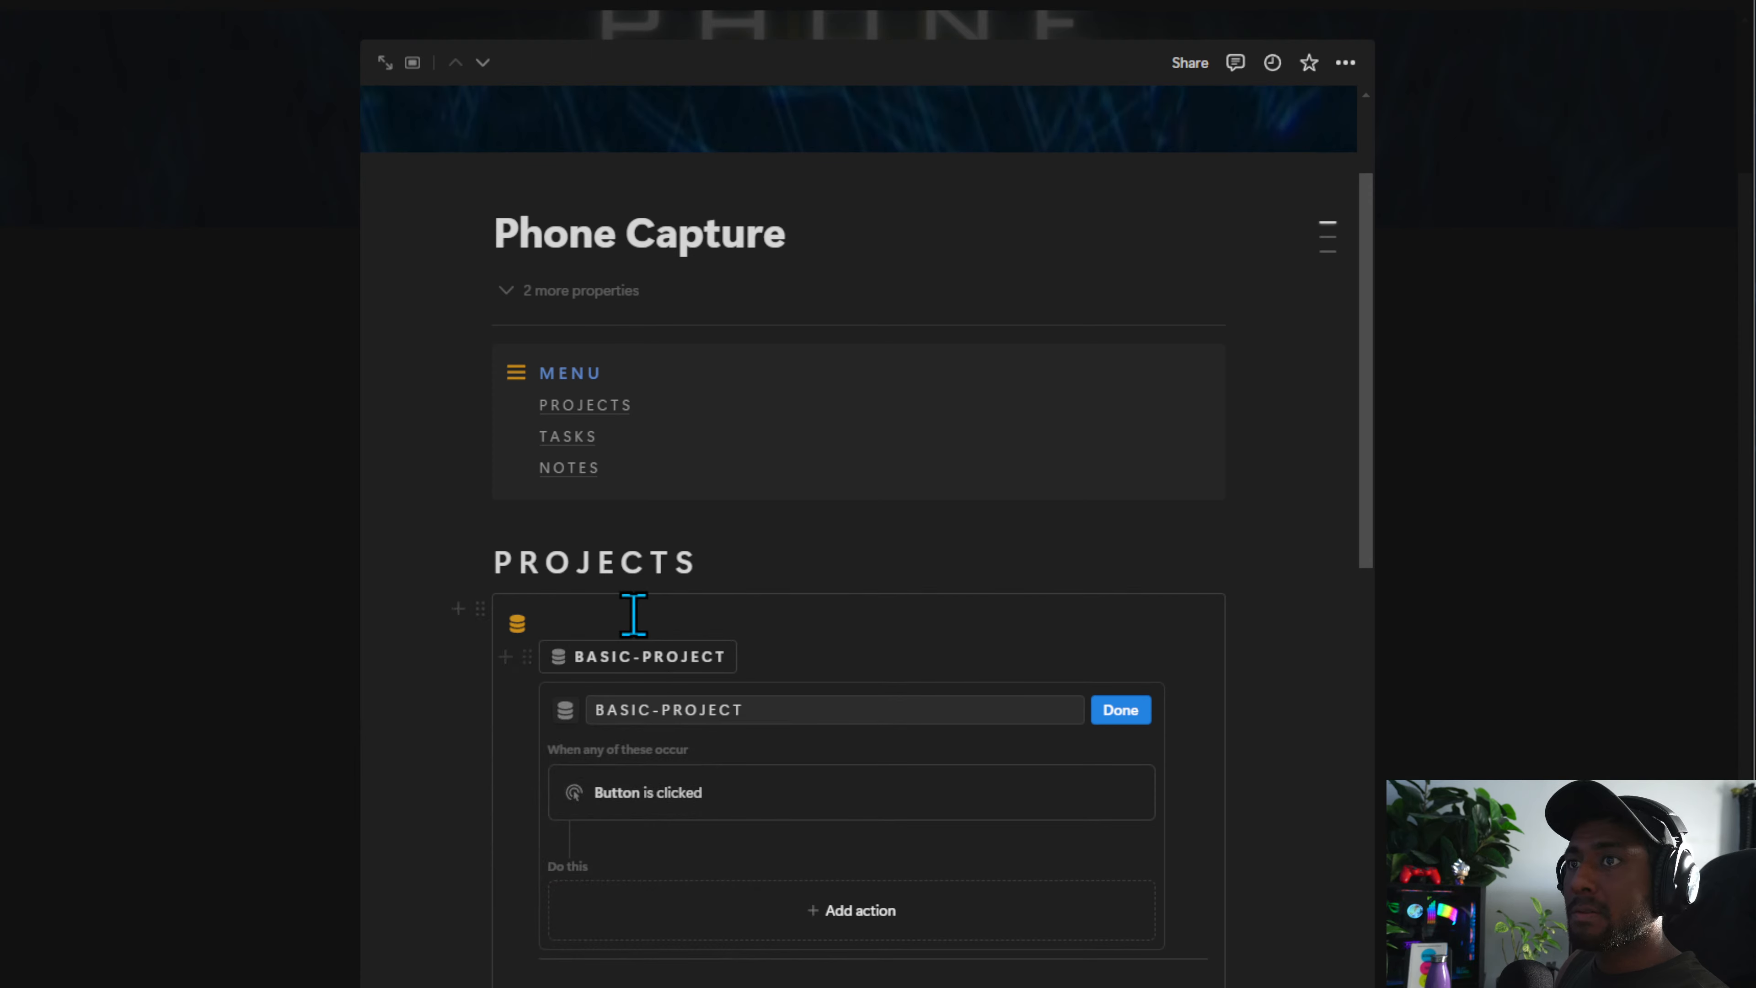
# Add an action to the button that adds a page to Projects Database, then finish editing the button
pyautogui.click(788, 927)
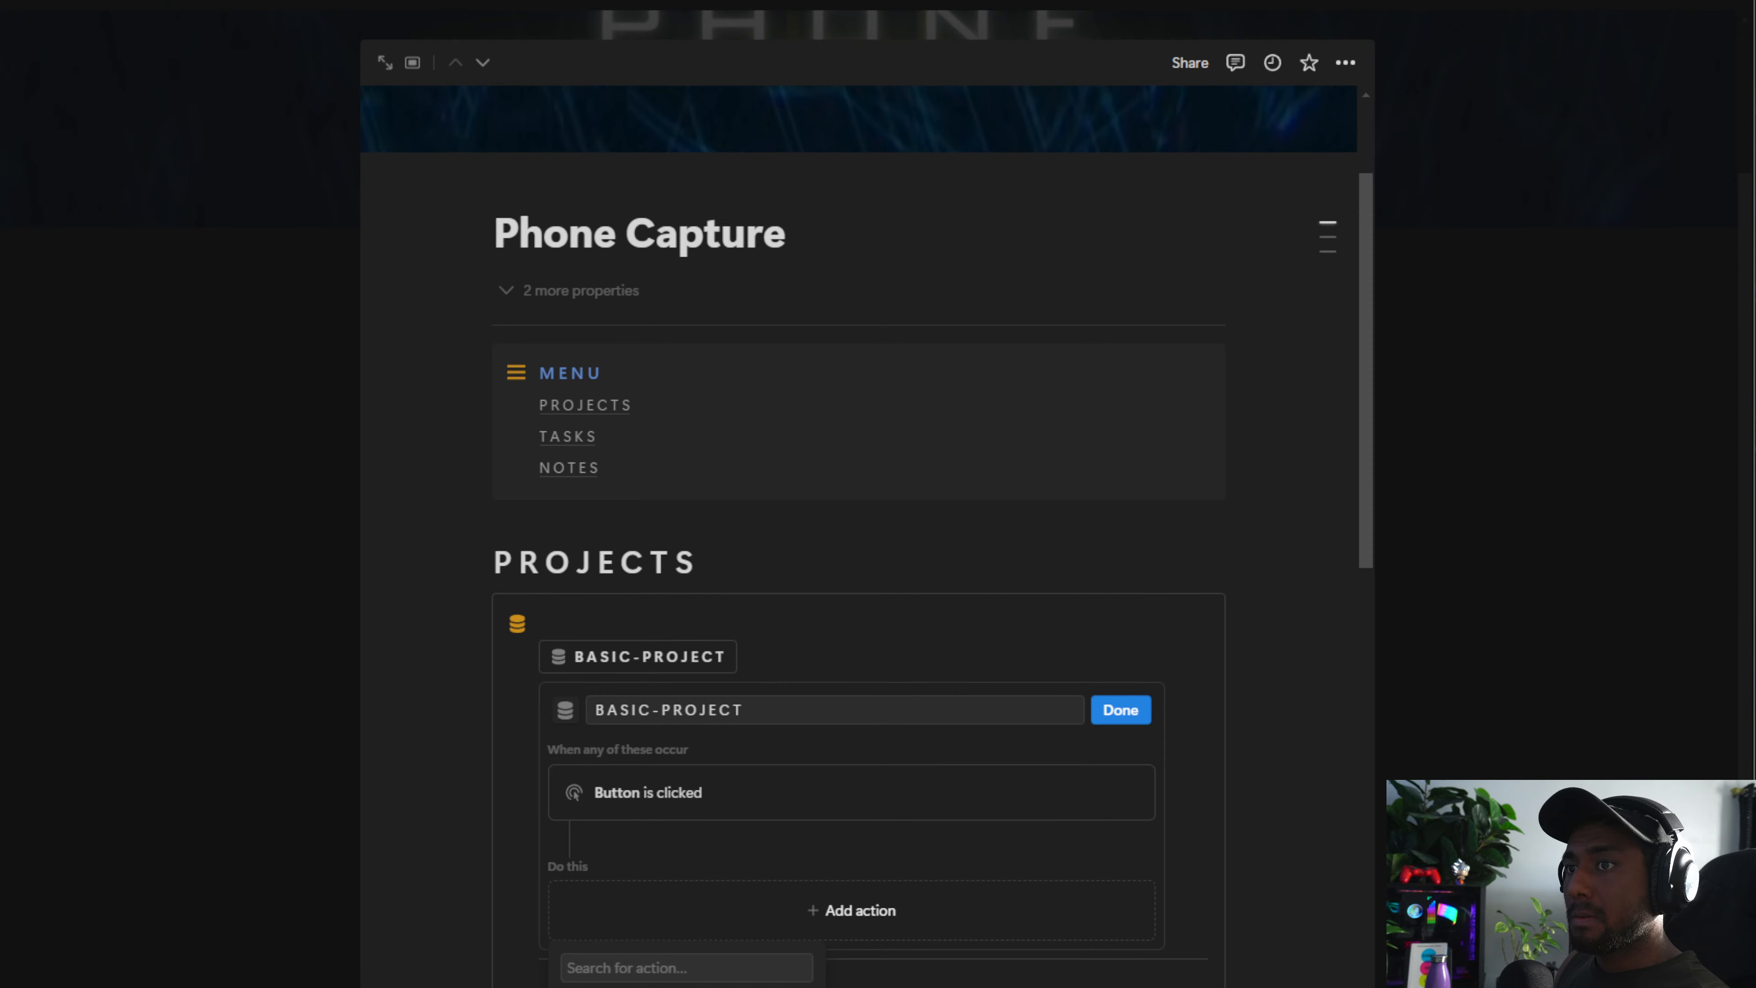
pyautogui.click(646, 986)
pyautogui.click(704, 925)
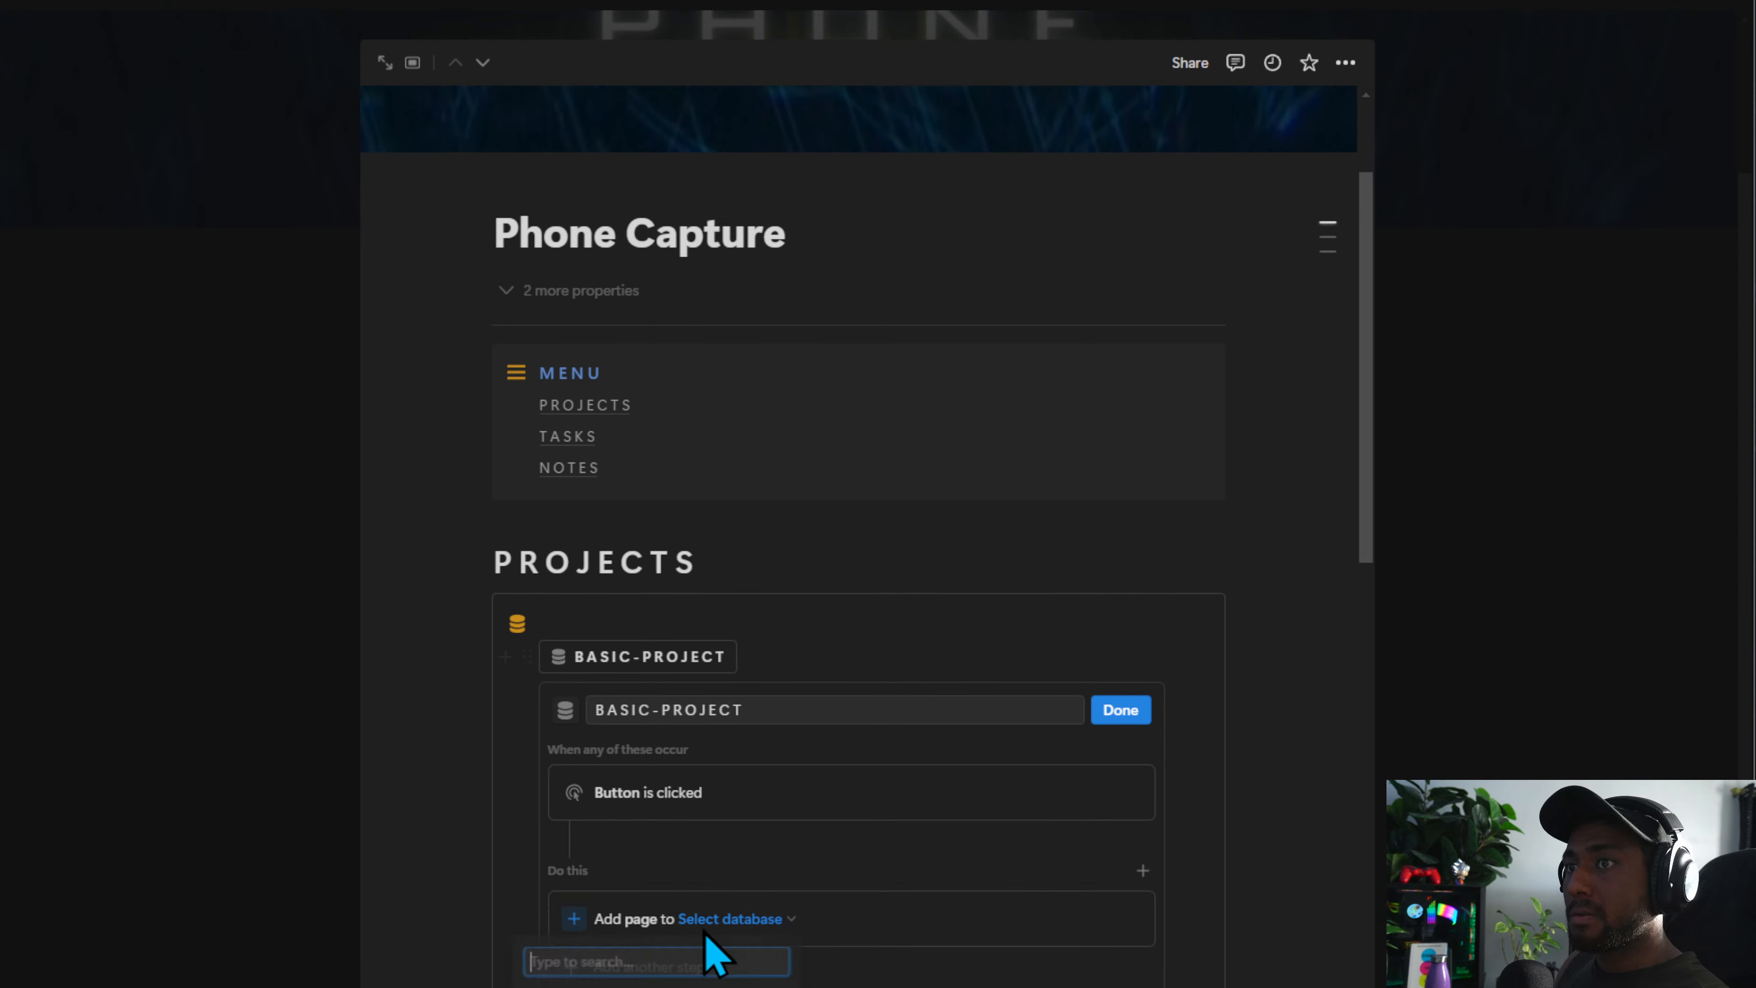
pyautogui.click(711, 981)
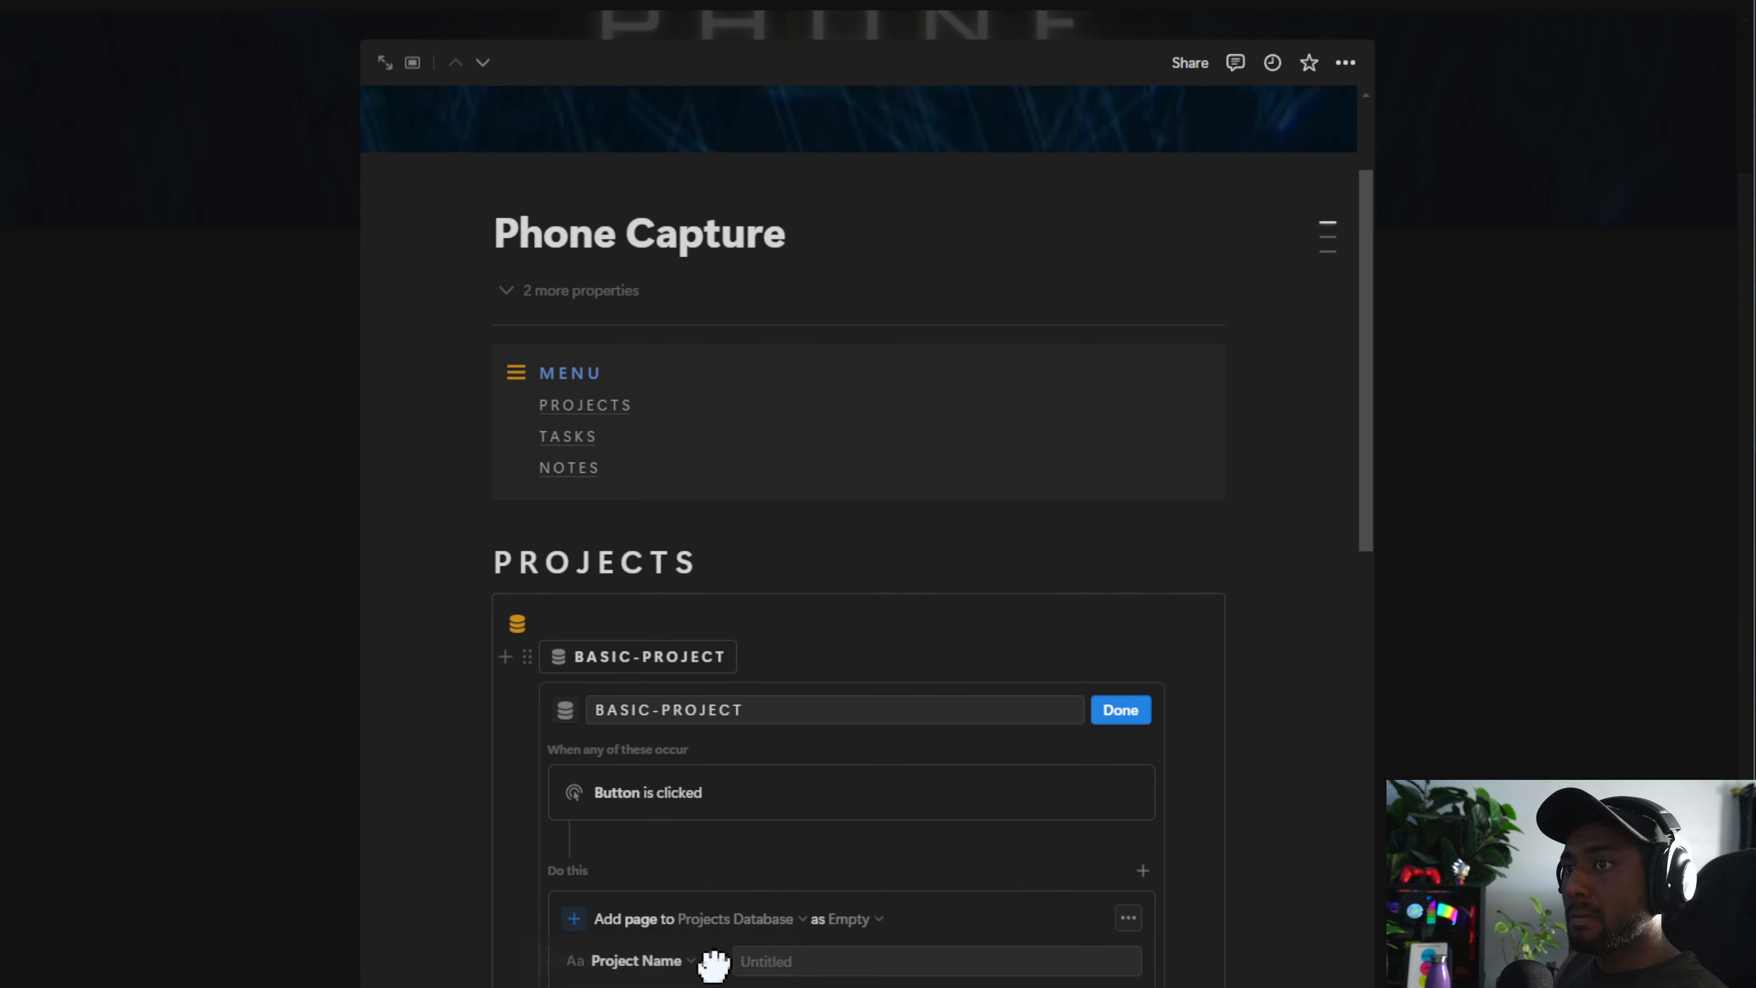
pyautogui.click(844, 918)
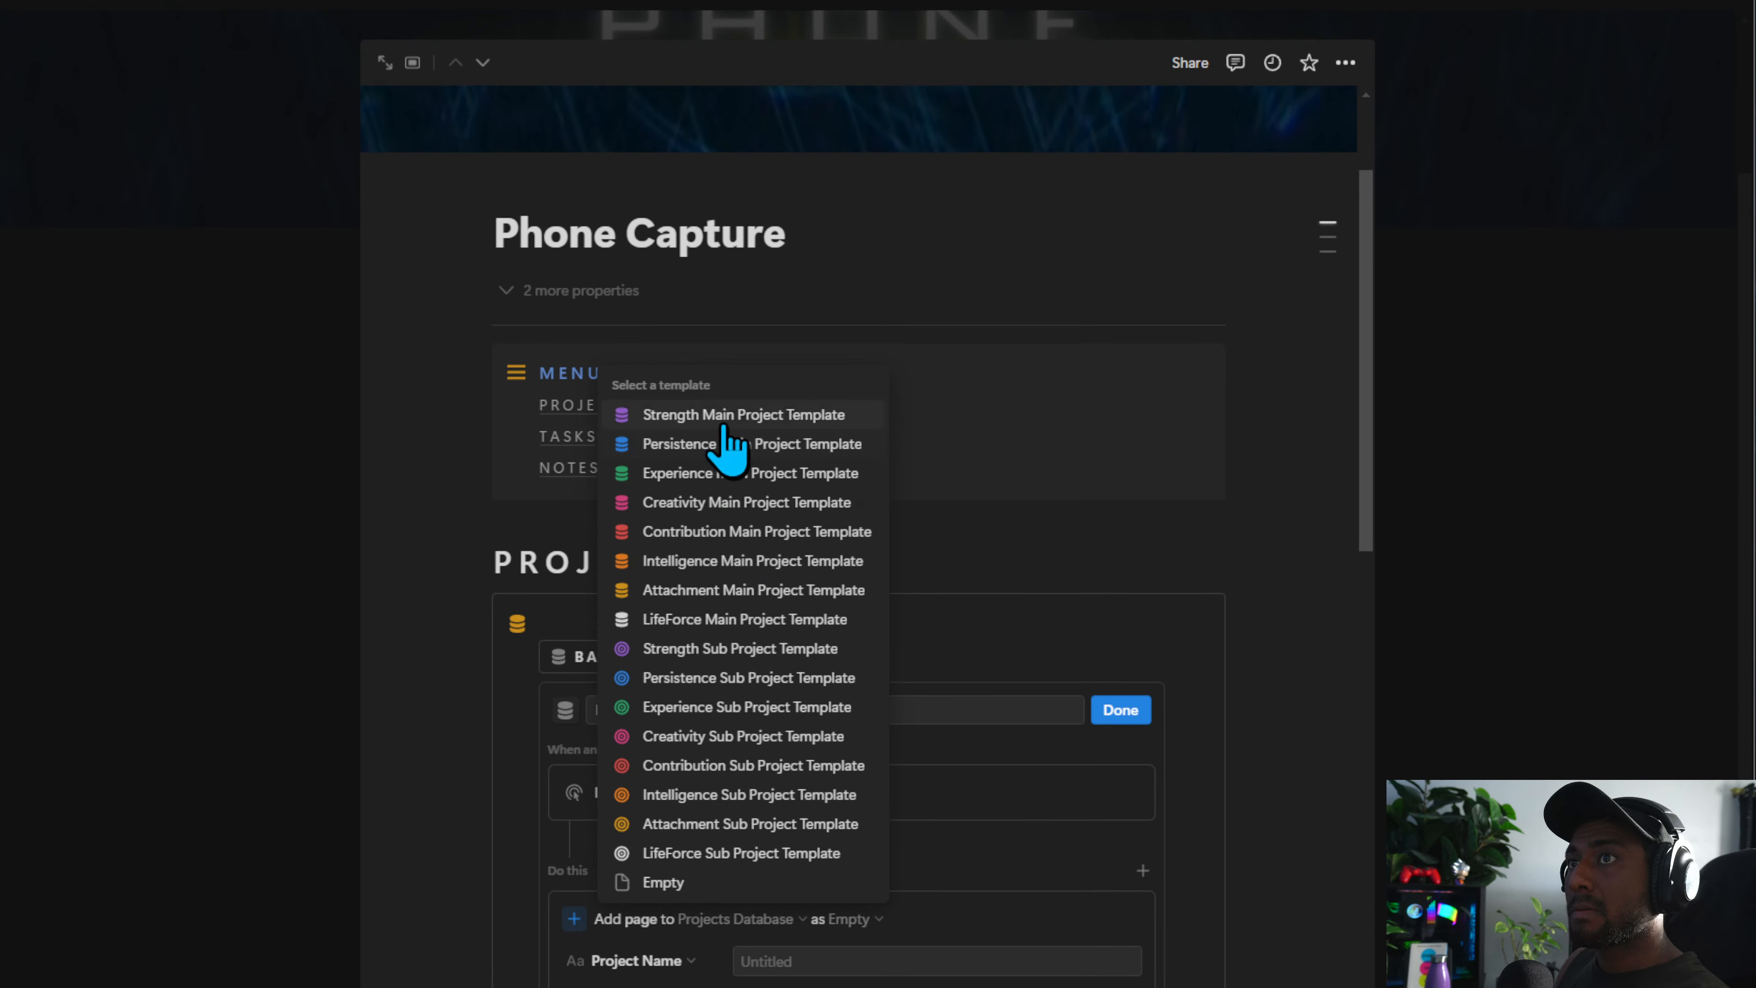
pyautogui.click(1166, 579)
pyautogui.click(1133, 710)
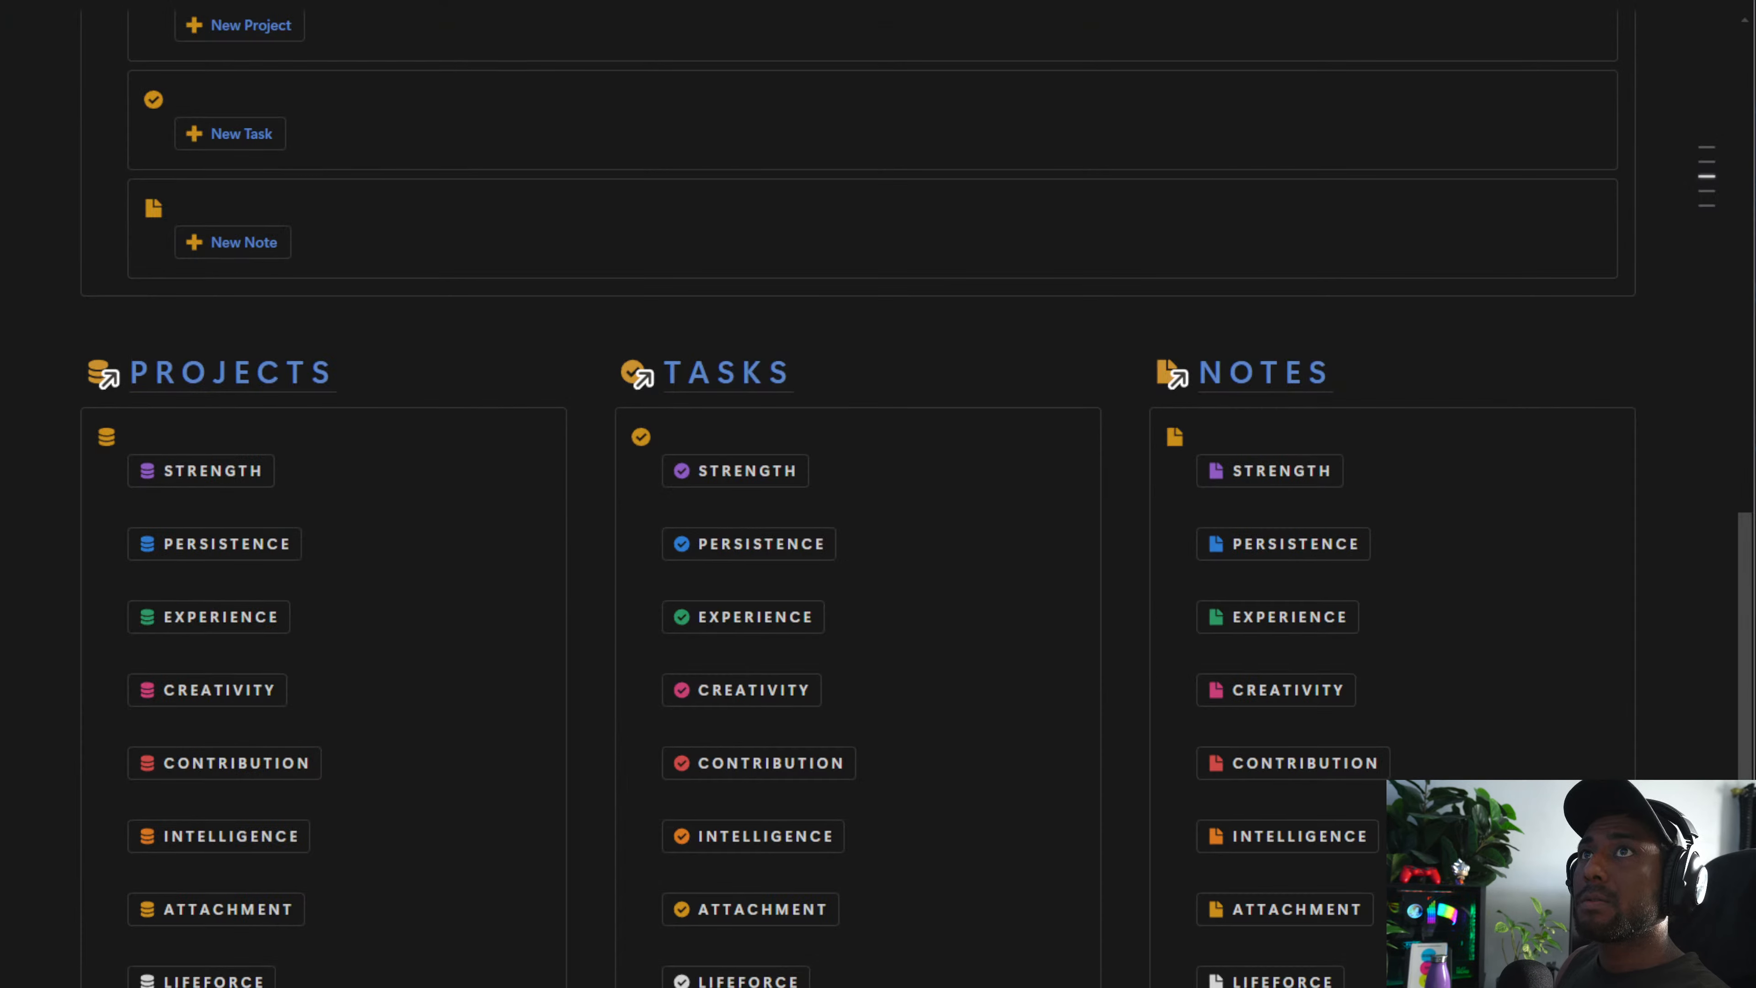
# Go to the Projects database on the dashboard and duplicate the Strength Main Project Template from its templates list
pyautogui.scroll(10, 451, 737)
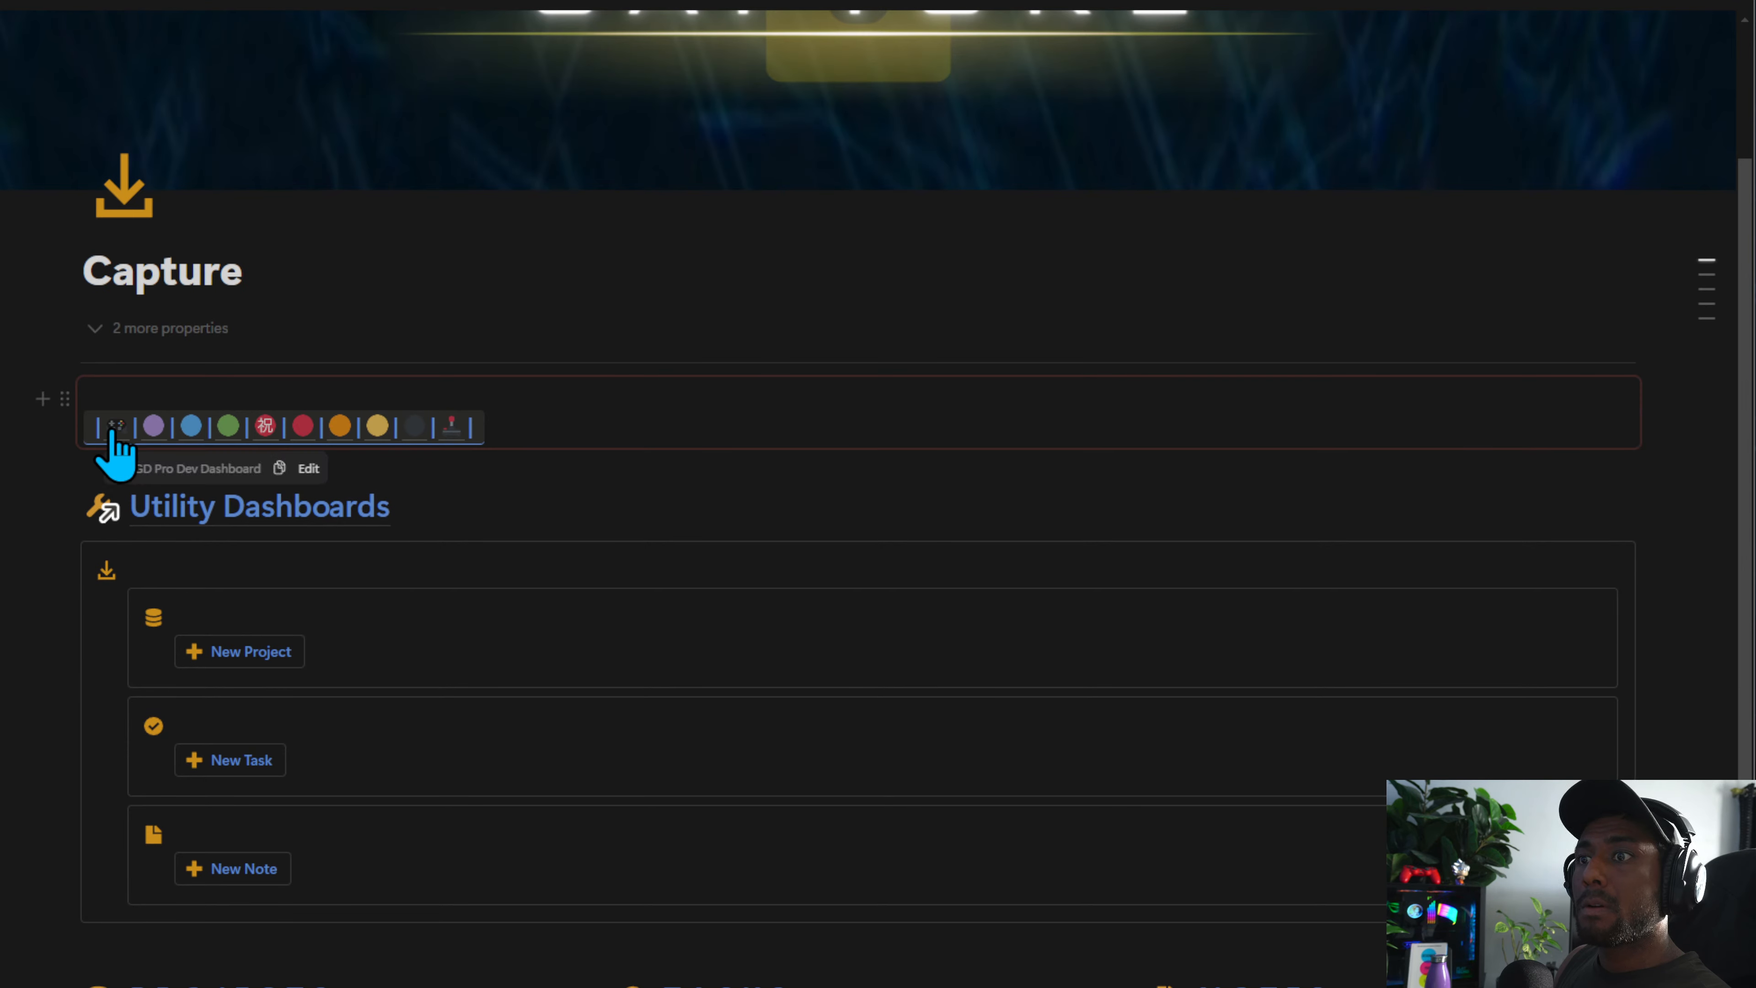
pyautogui.click(112, 429)
pyautogui.scroll(-8, 553, 795)
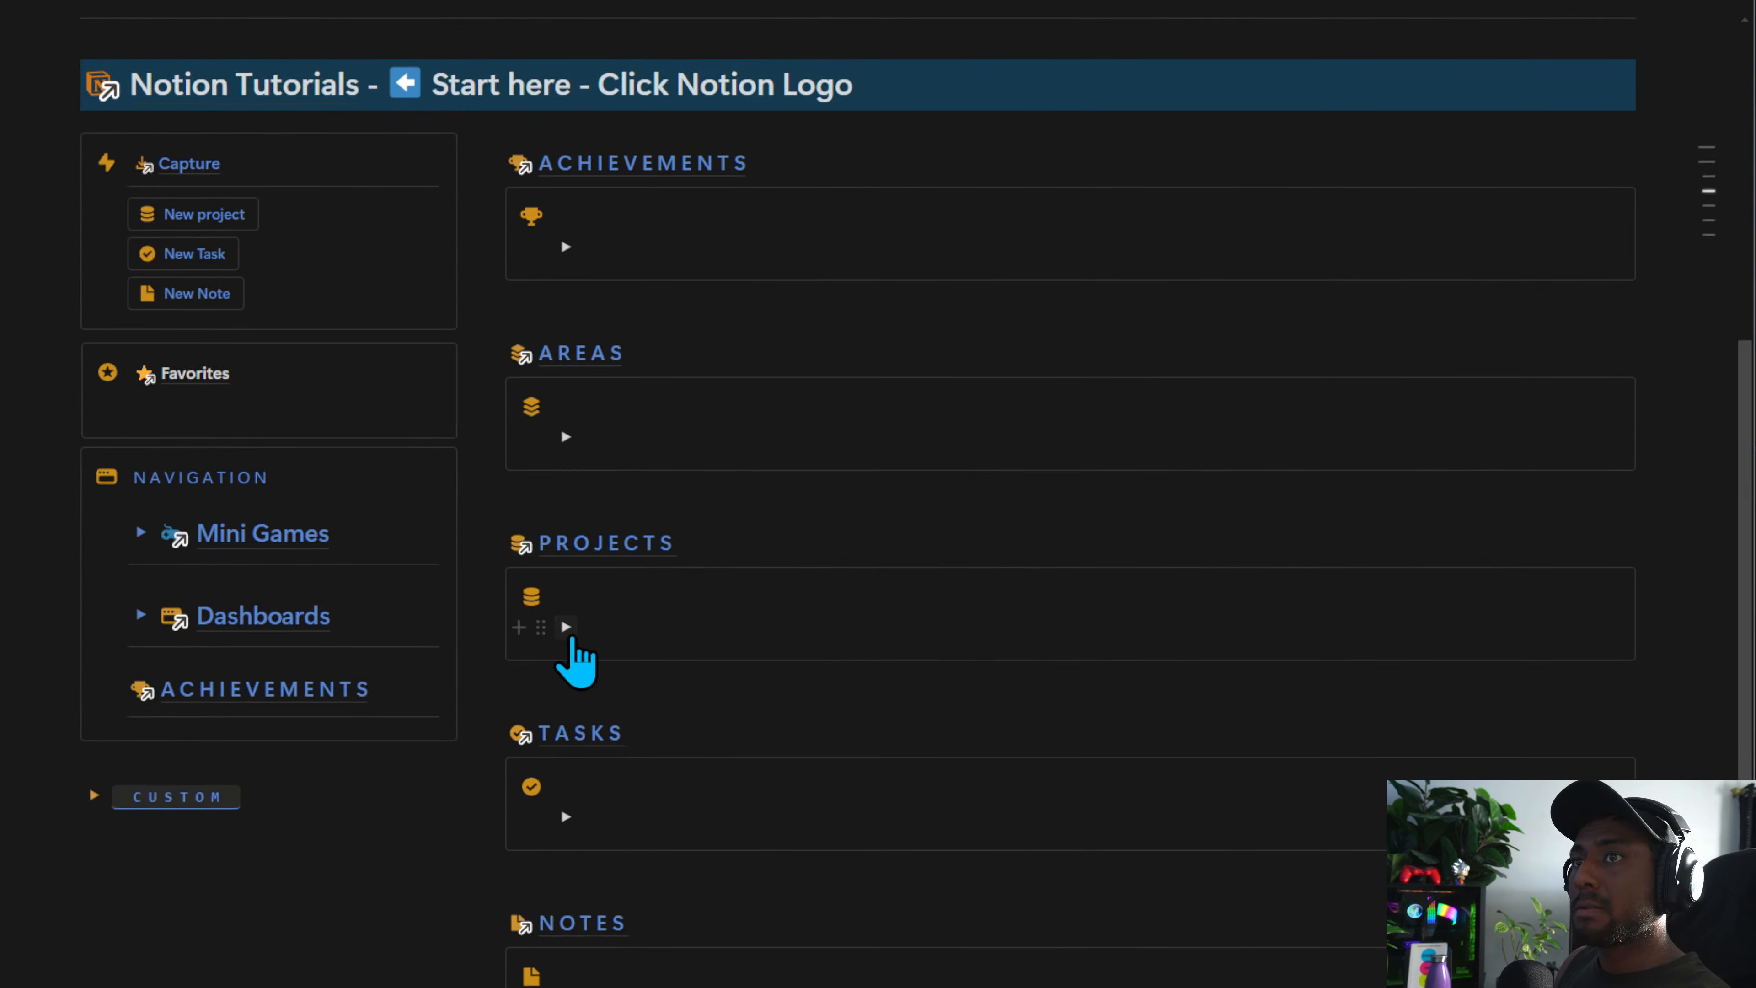
pyautogui.click(565, 626)
pyautogui.scroll(-3, 1106, 562)
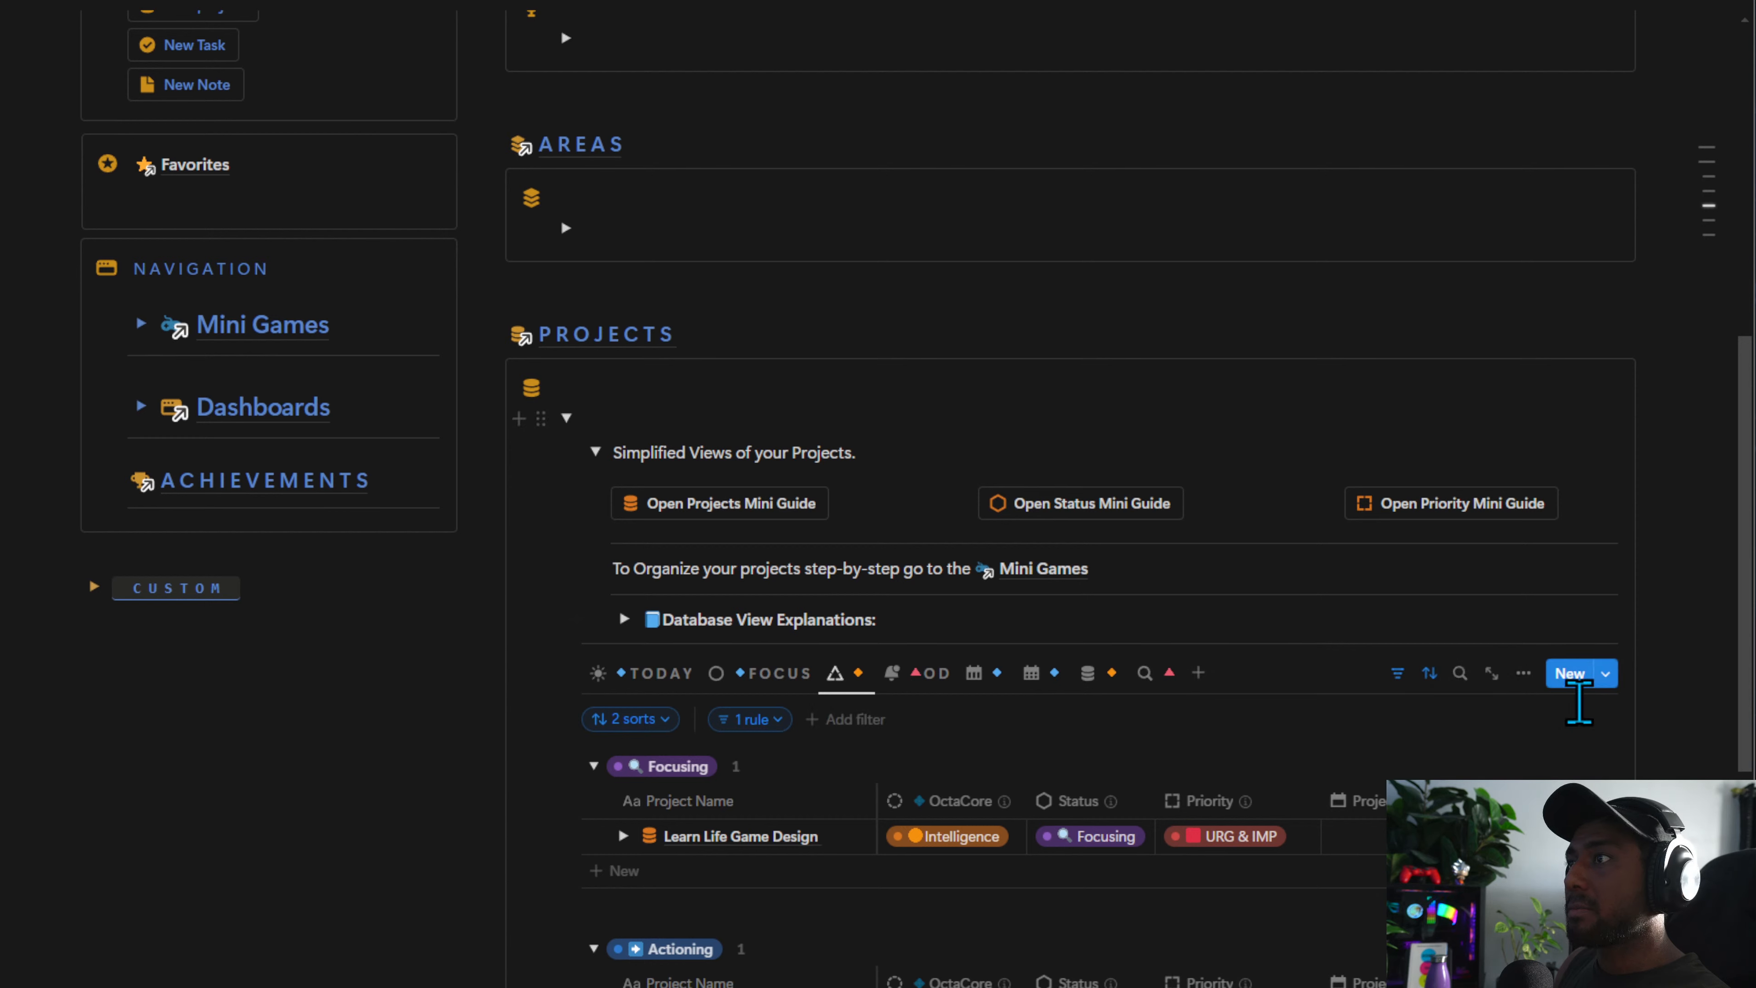
pyautogui.click(596, 452)
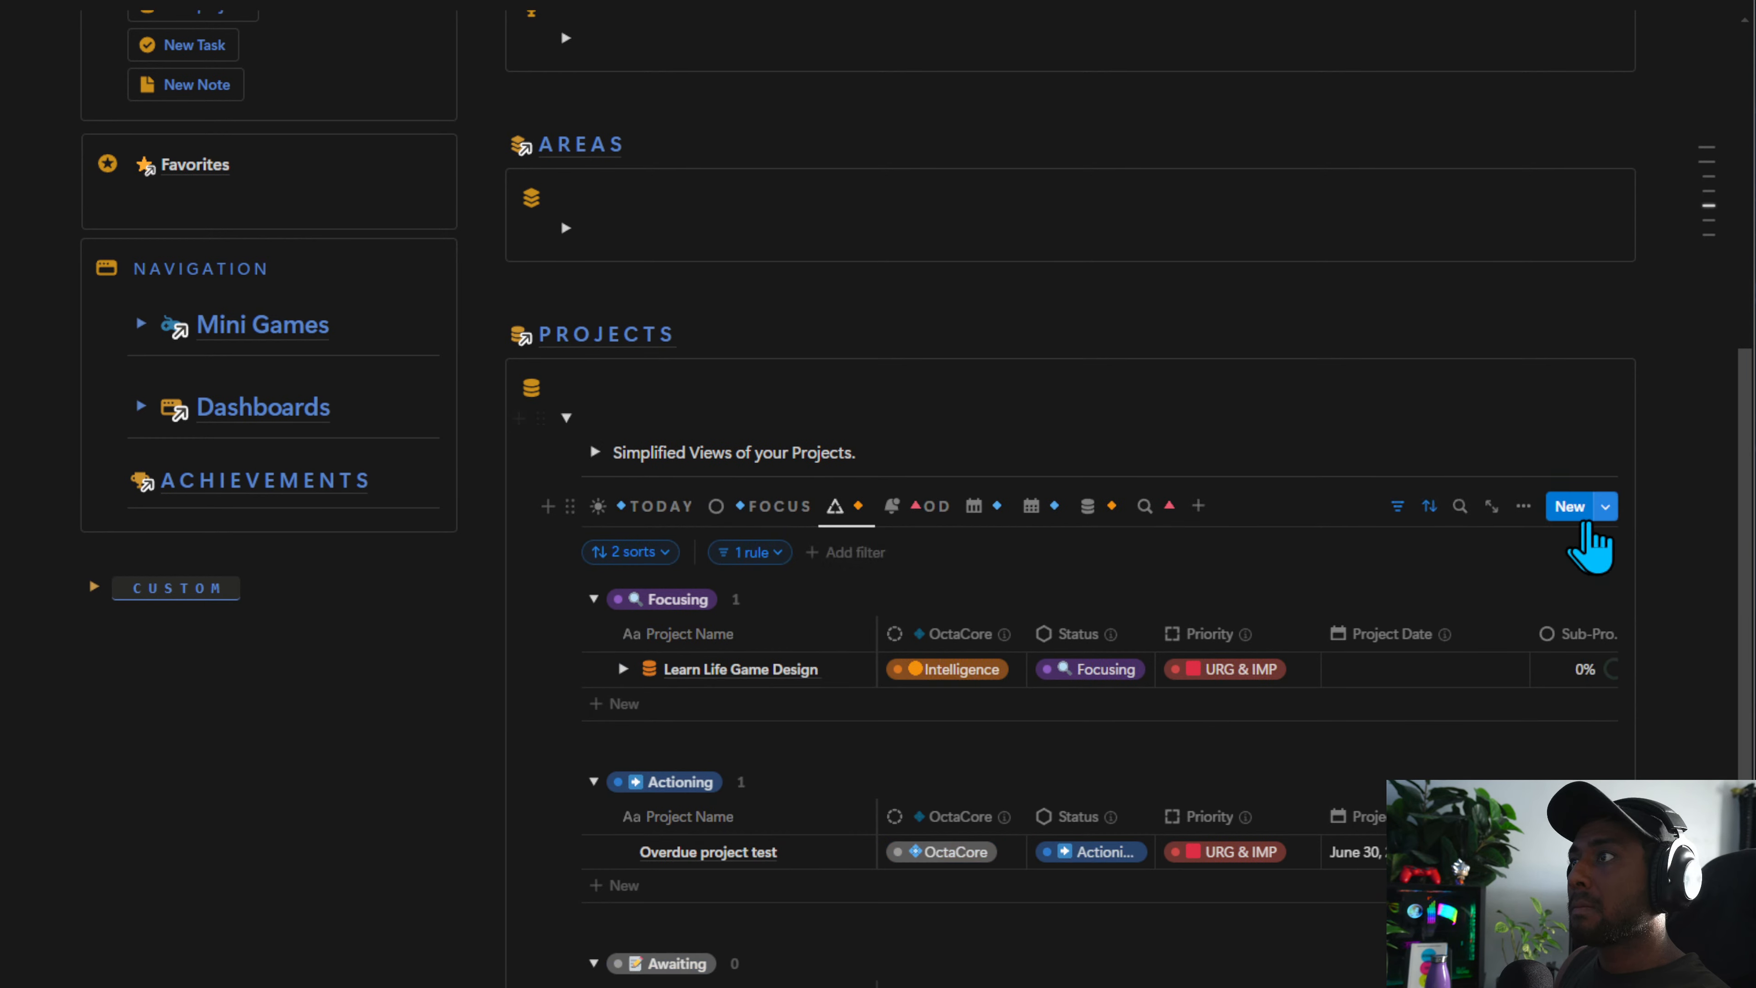
pyautogui.click(1605, 506)
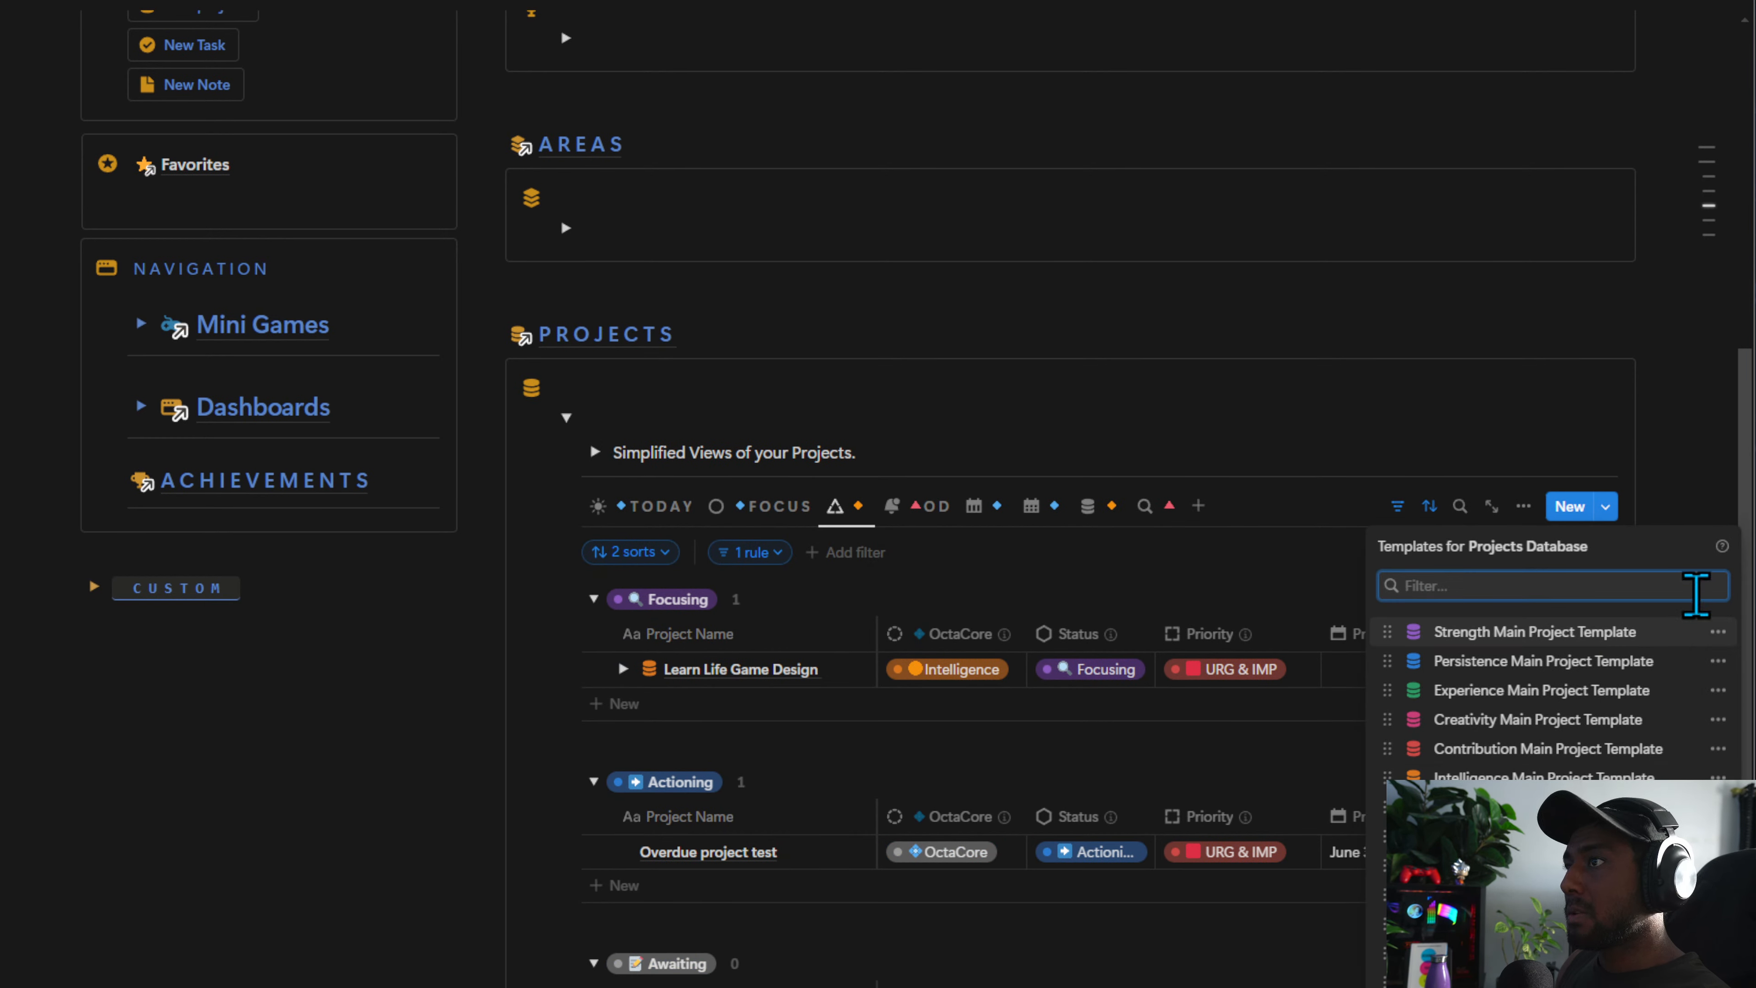
pyautogui.click(1718, 631)
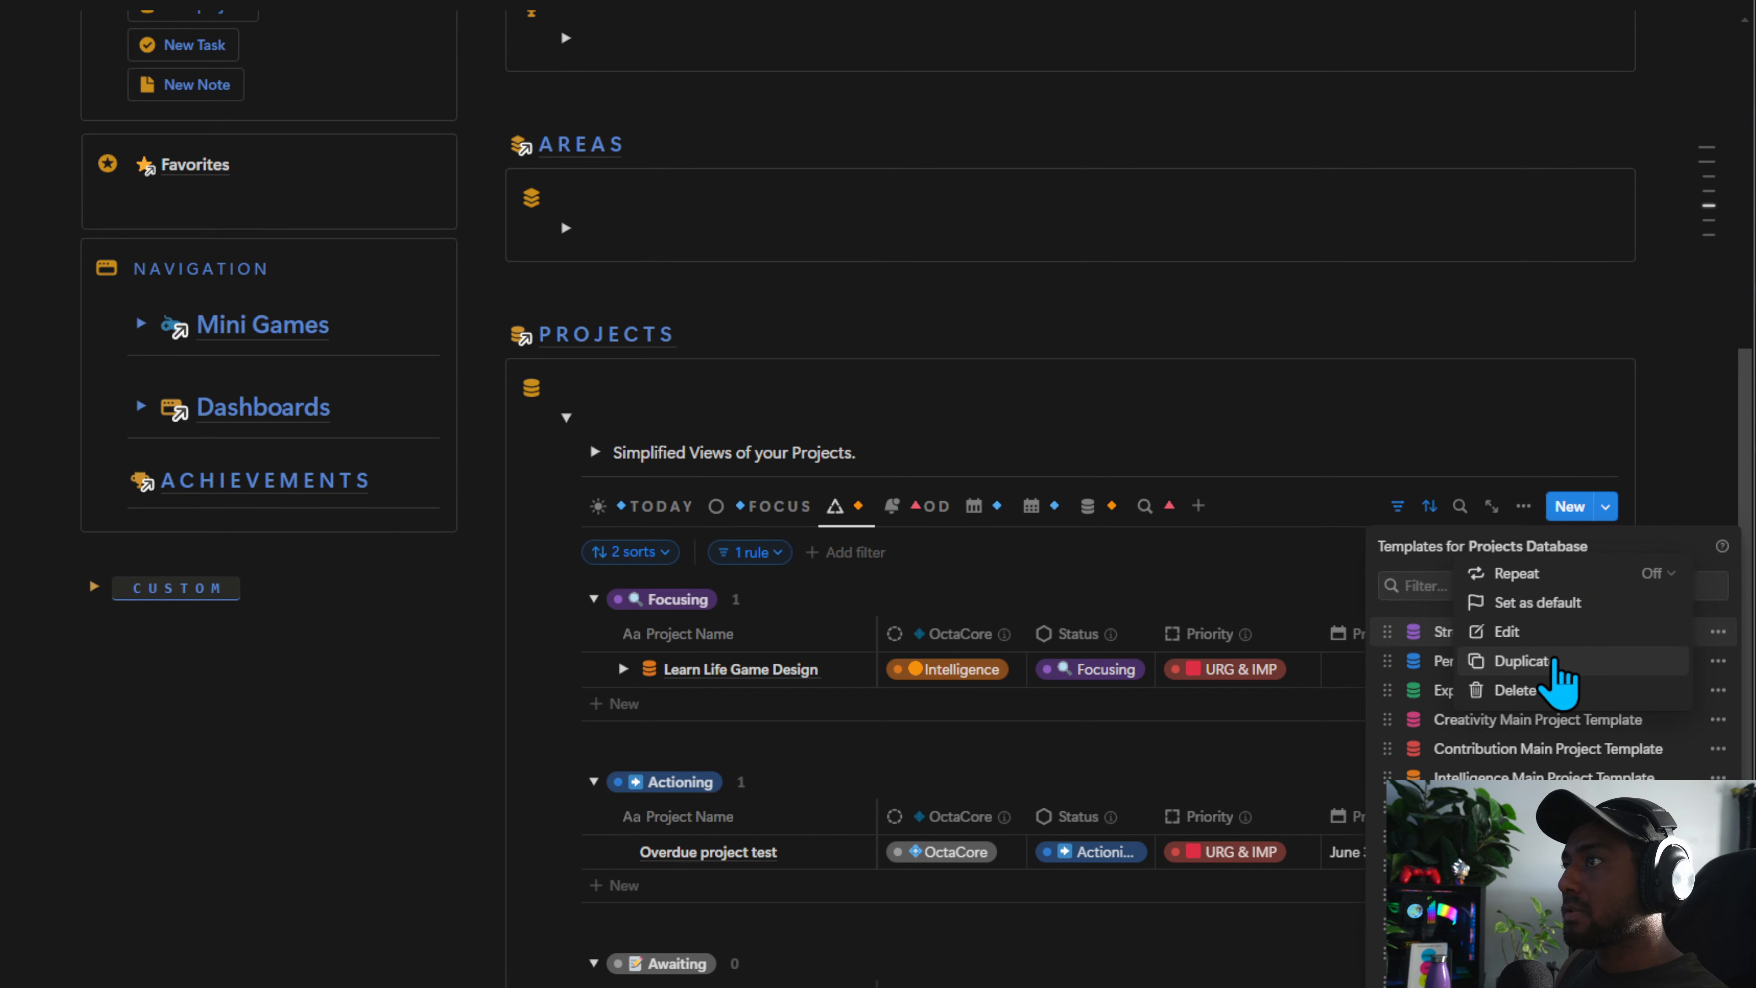
pyautogui.click(1554, 662)
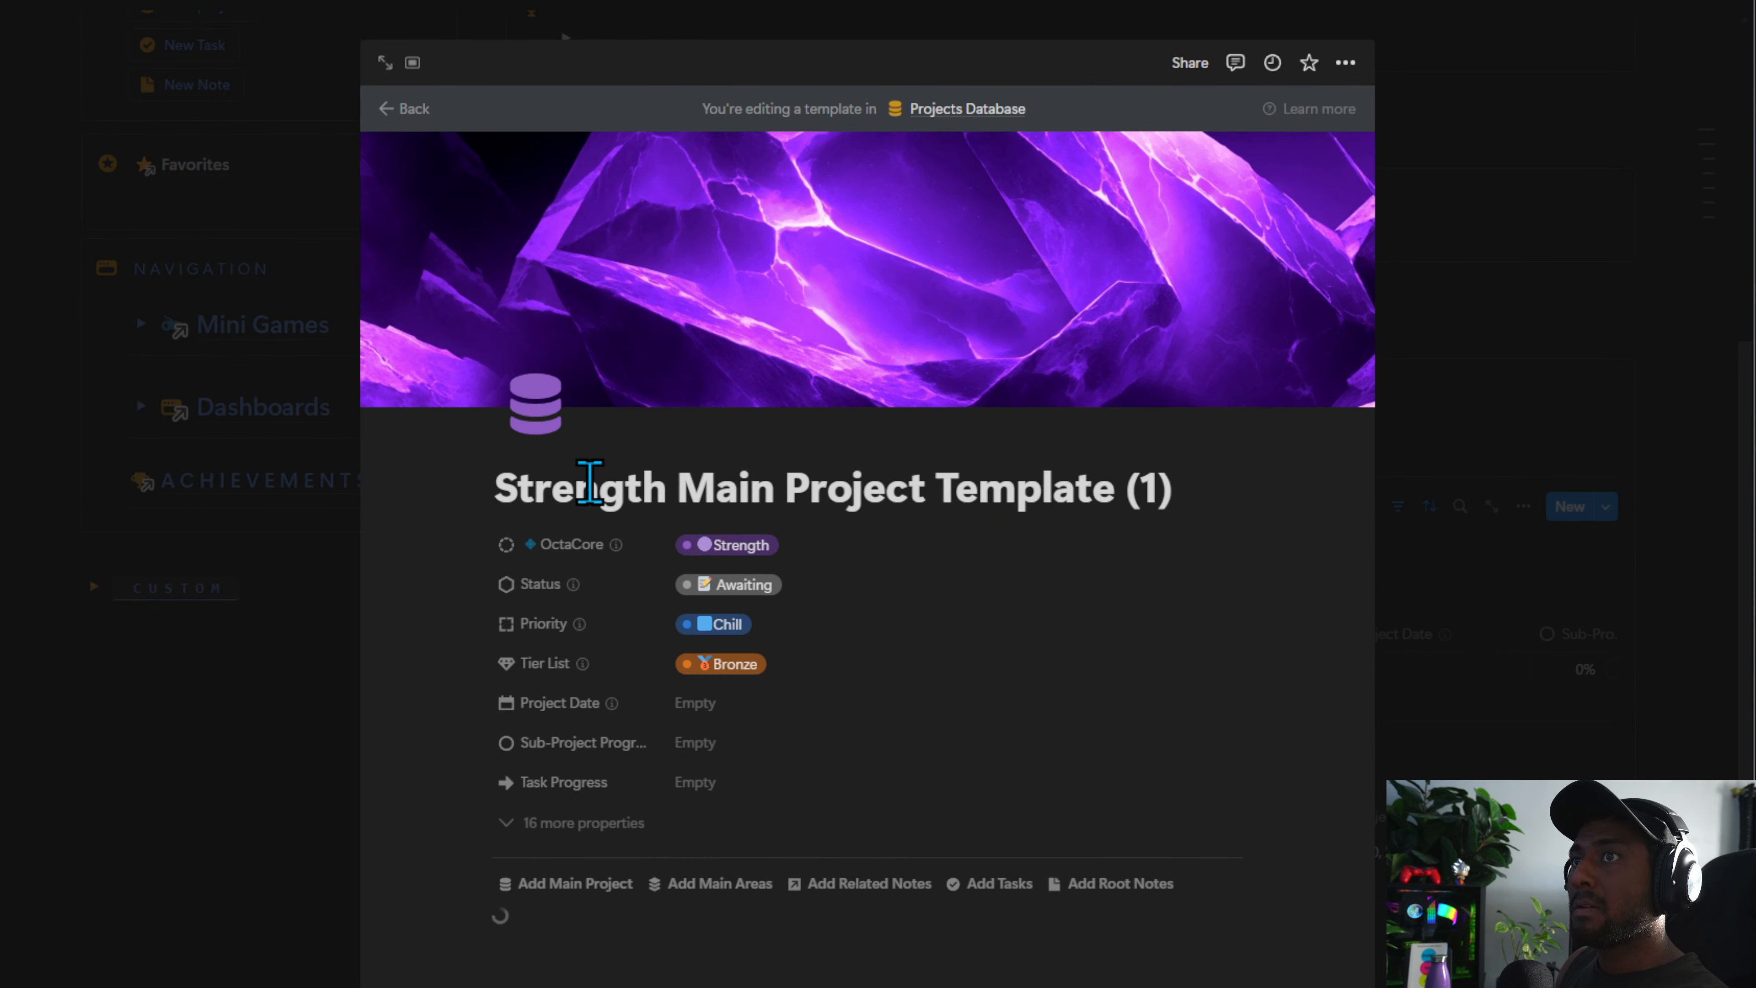
# Rename the duplicated template as Default Main Project Template
pyautogui.tripleClick(591, 495)
pyautogui.write('bAS')
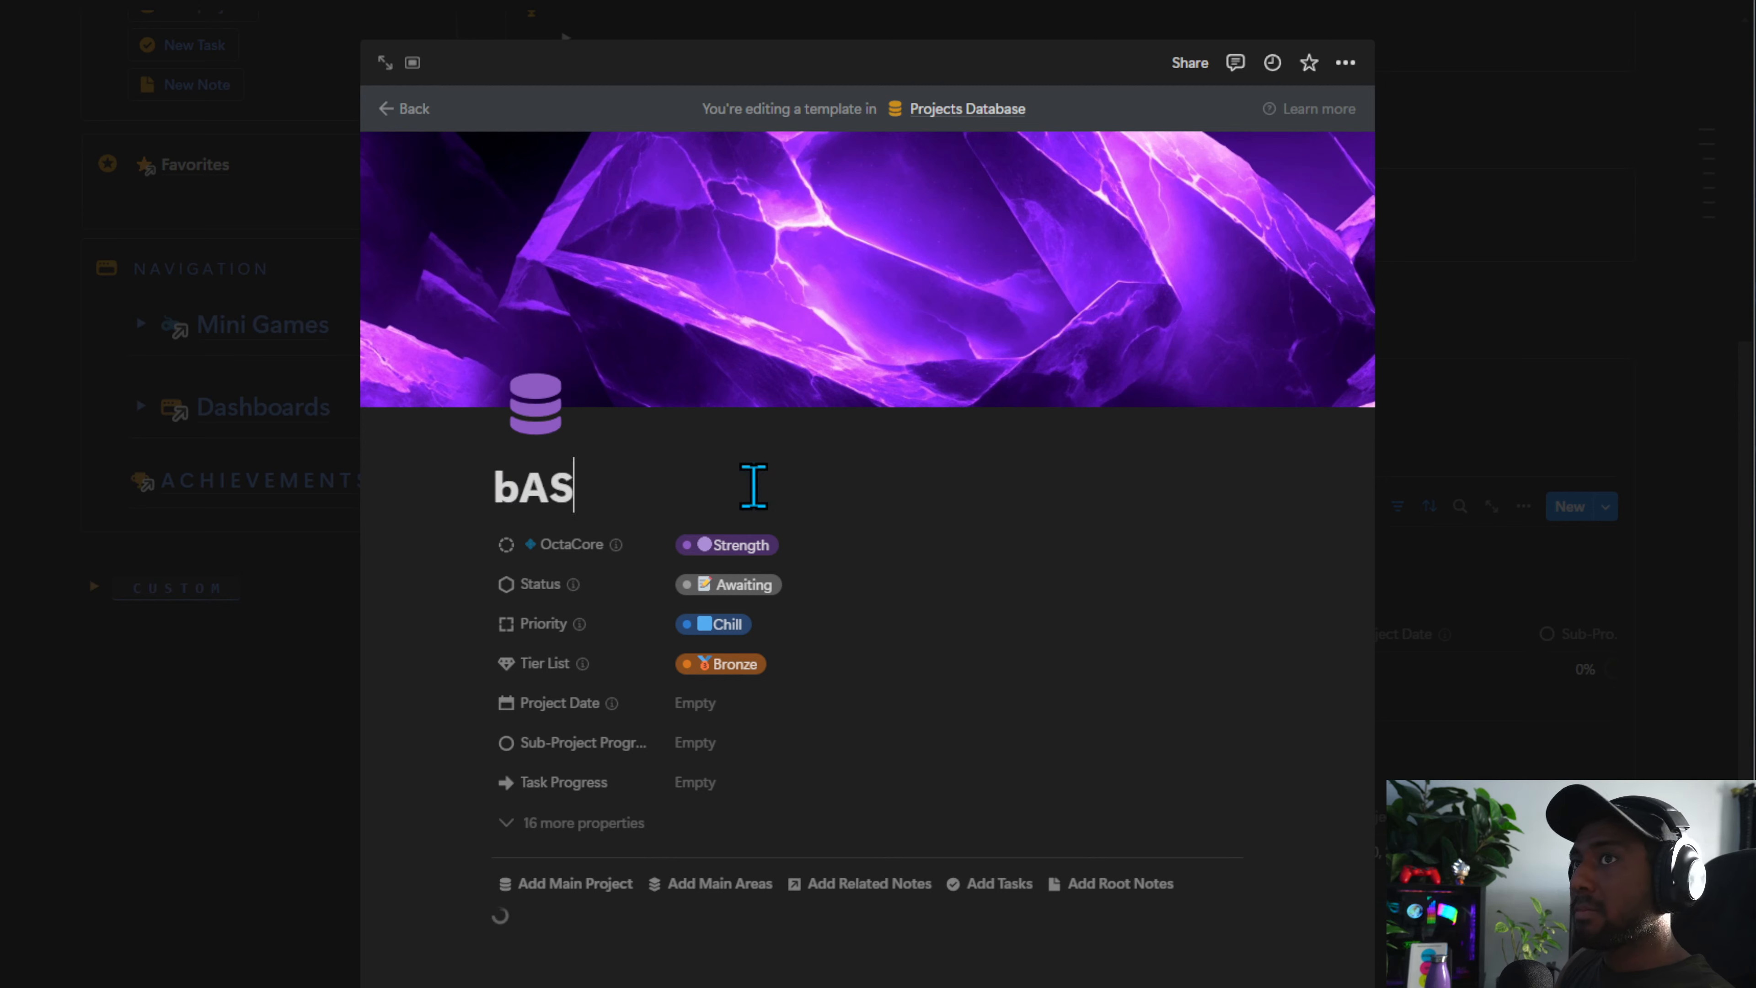
pyautogui.press('BackSpace')
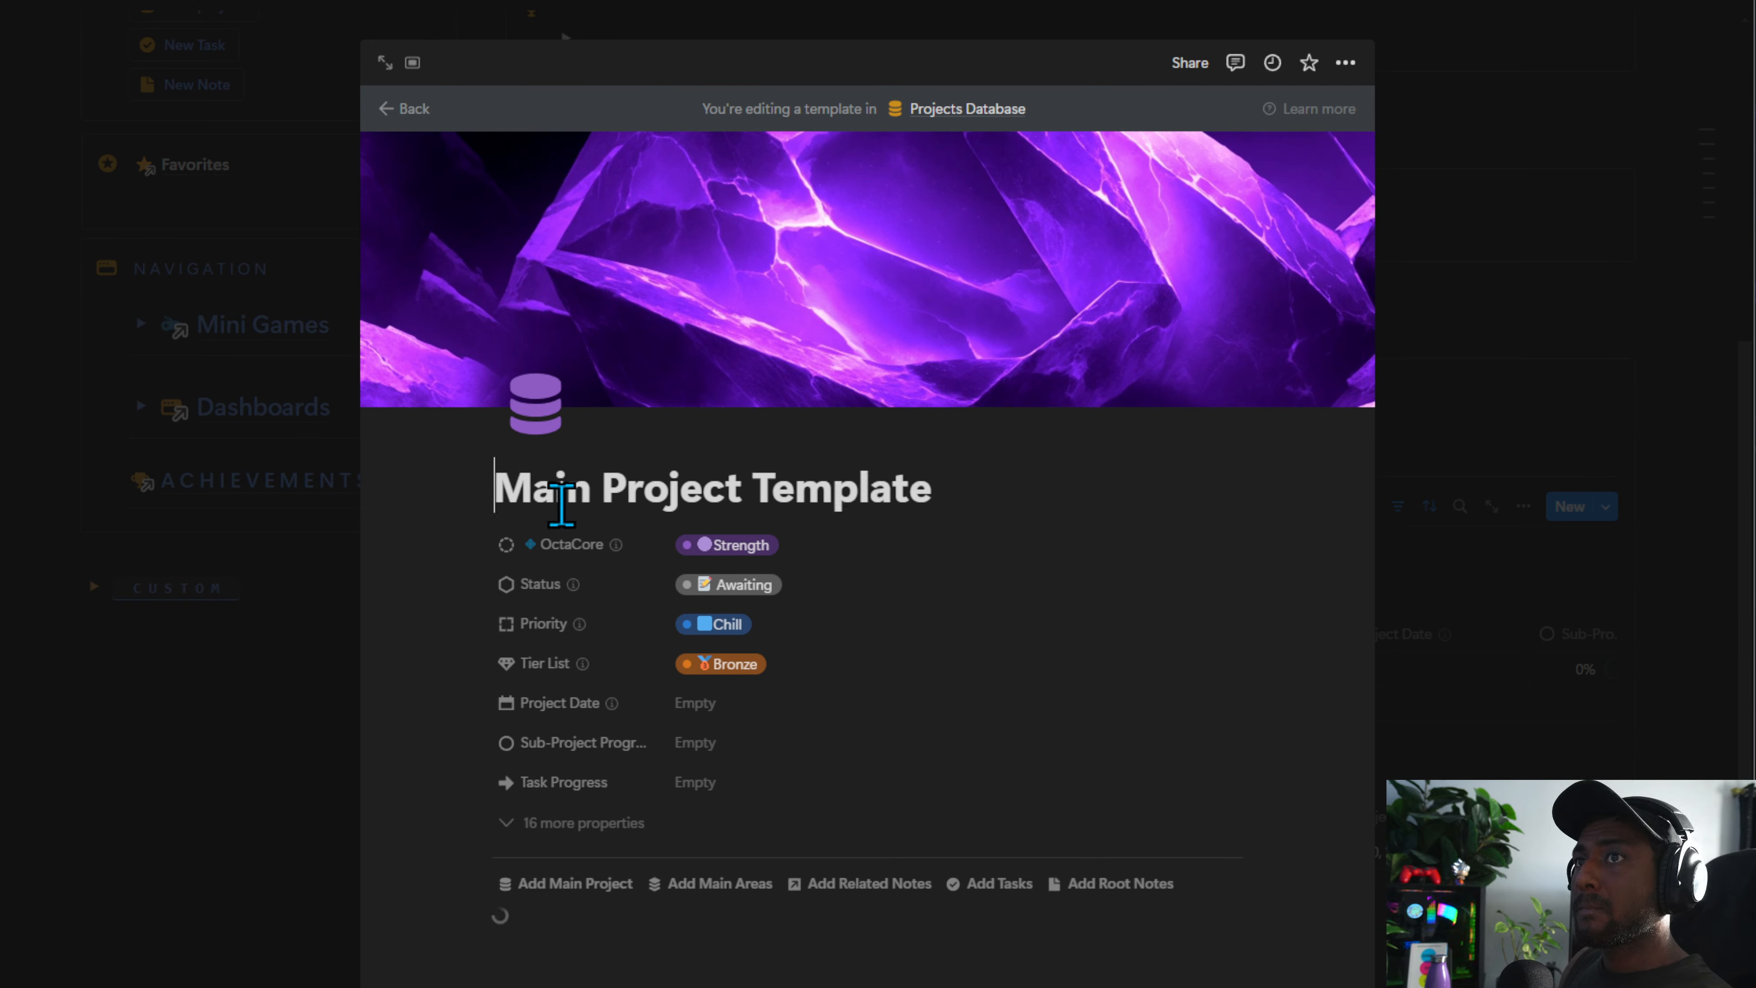
pyautogui.write('Basic')
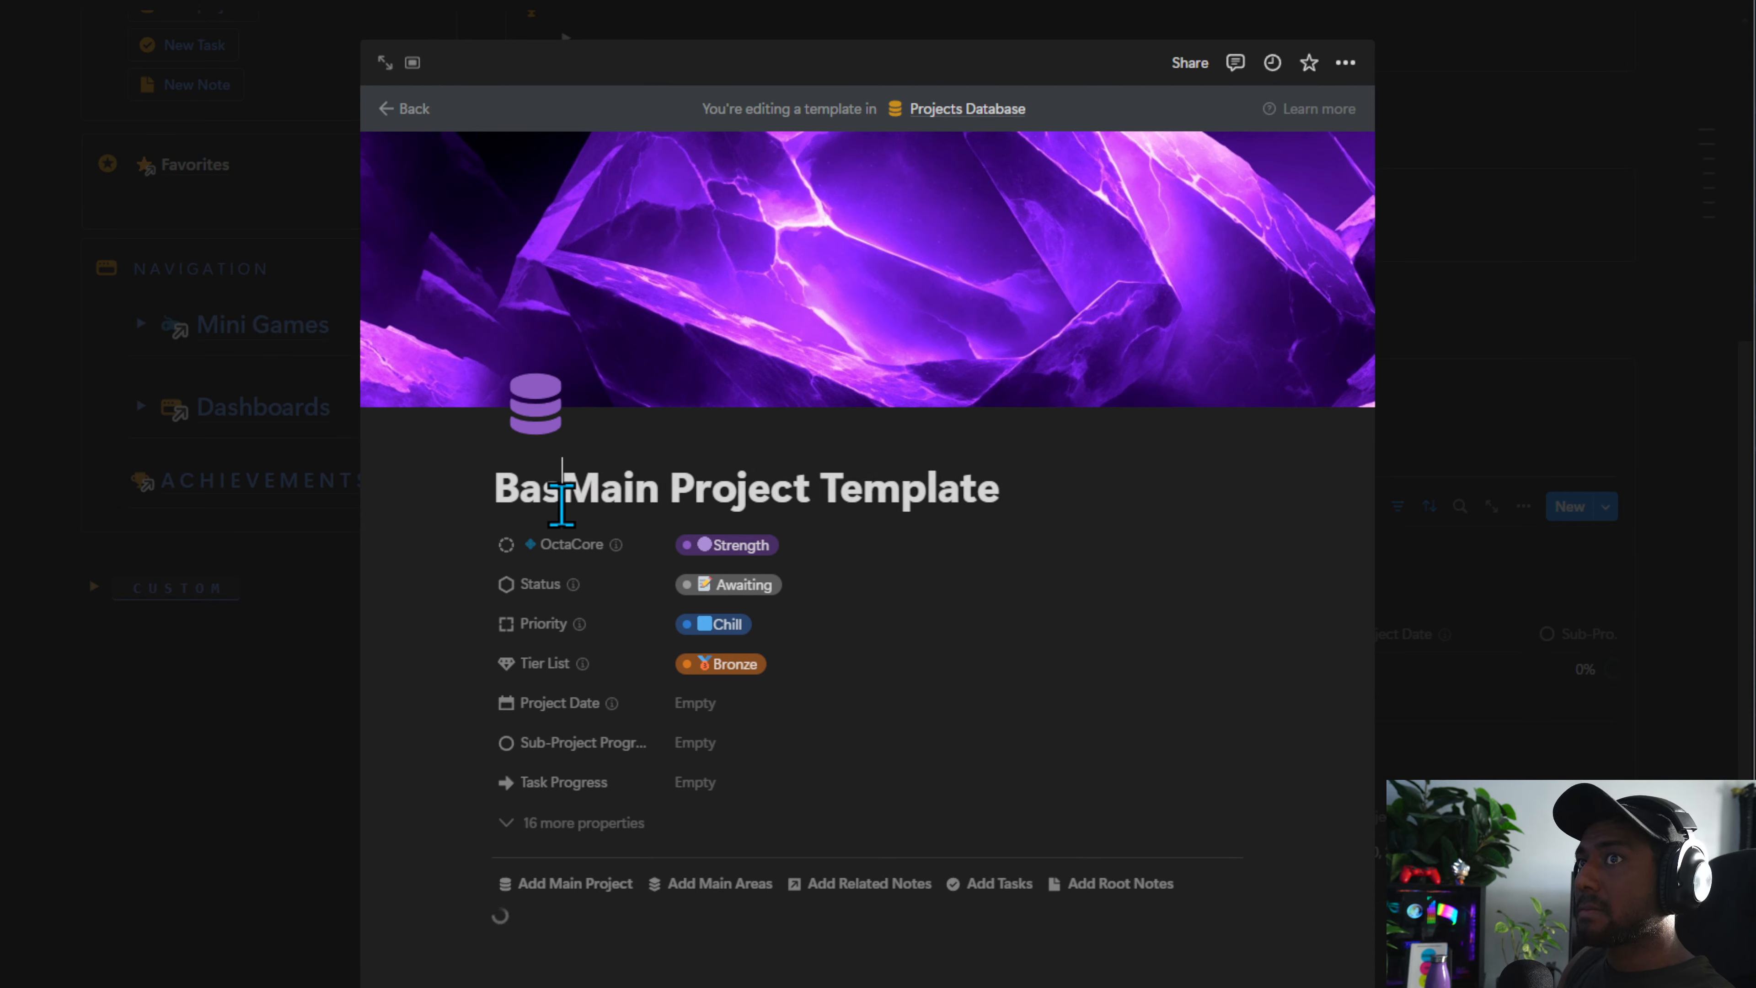
pyautogui.doubleClick(560, 500)
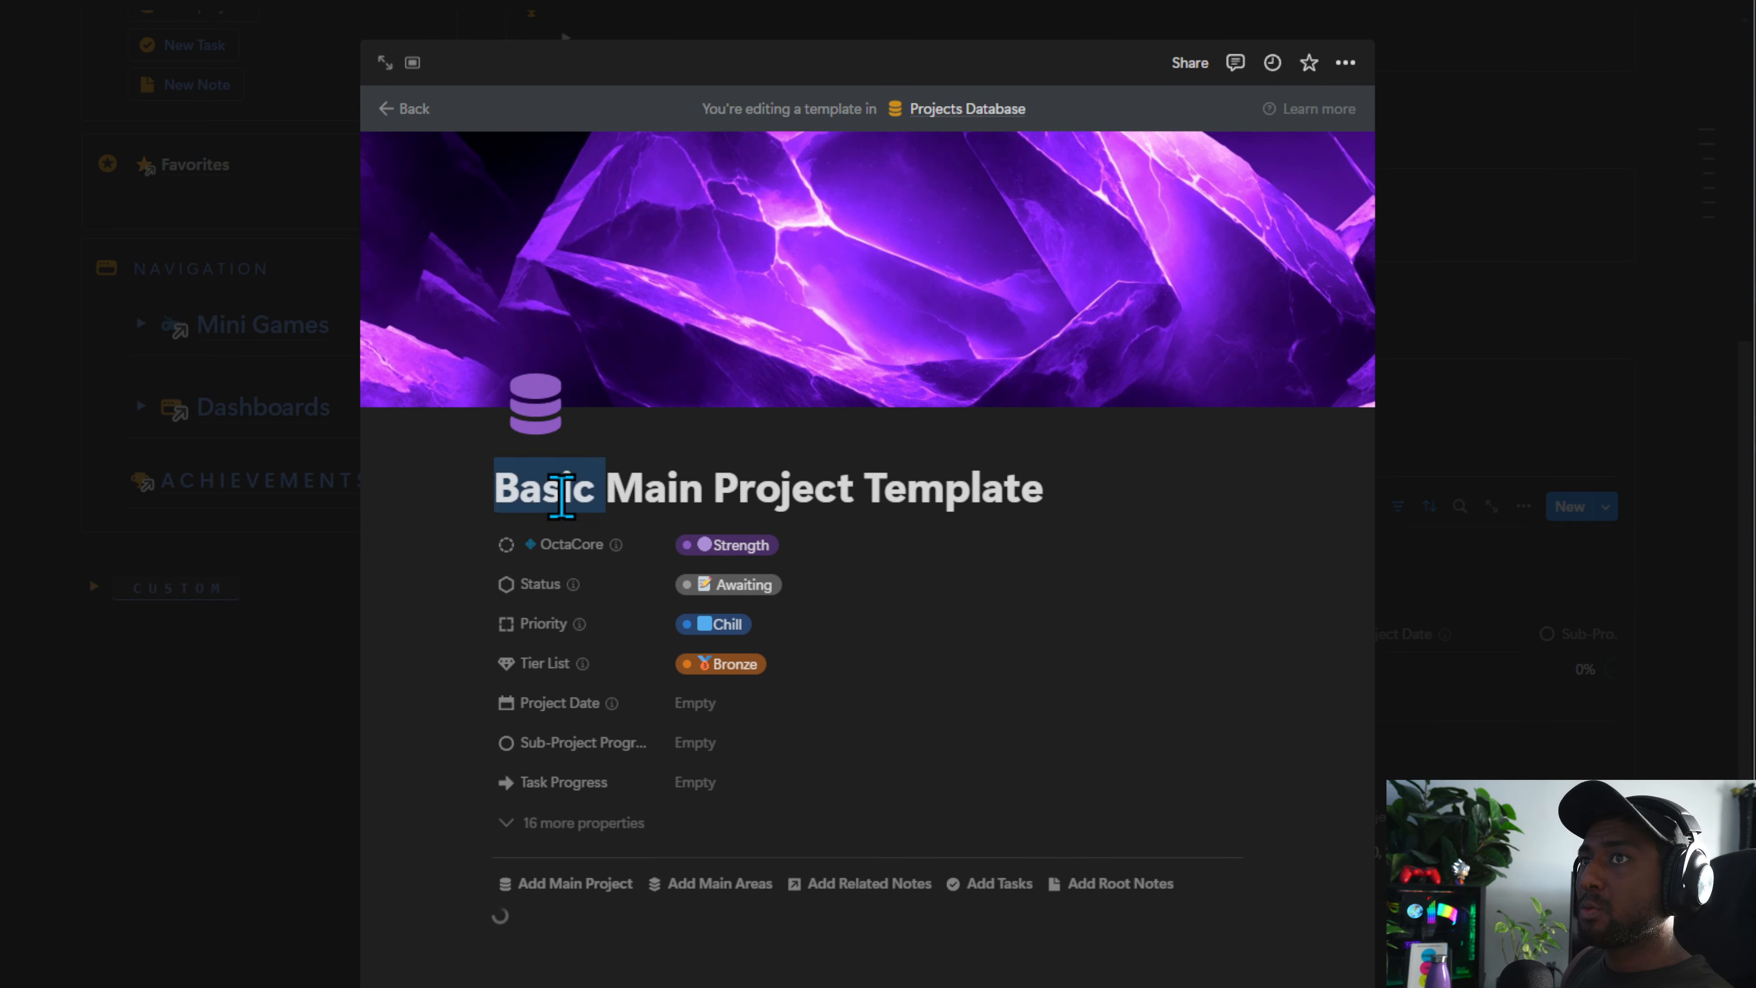
pyautogui.write('De')
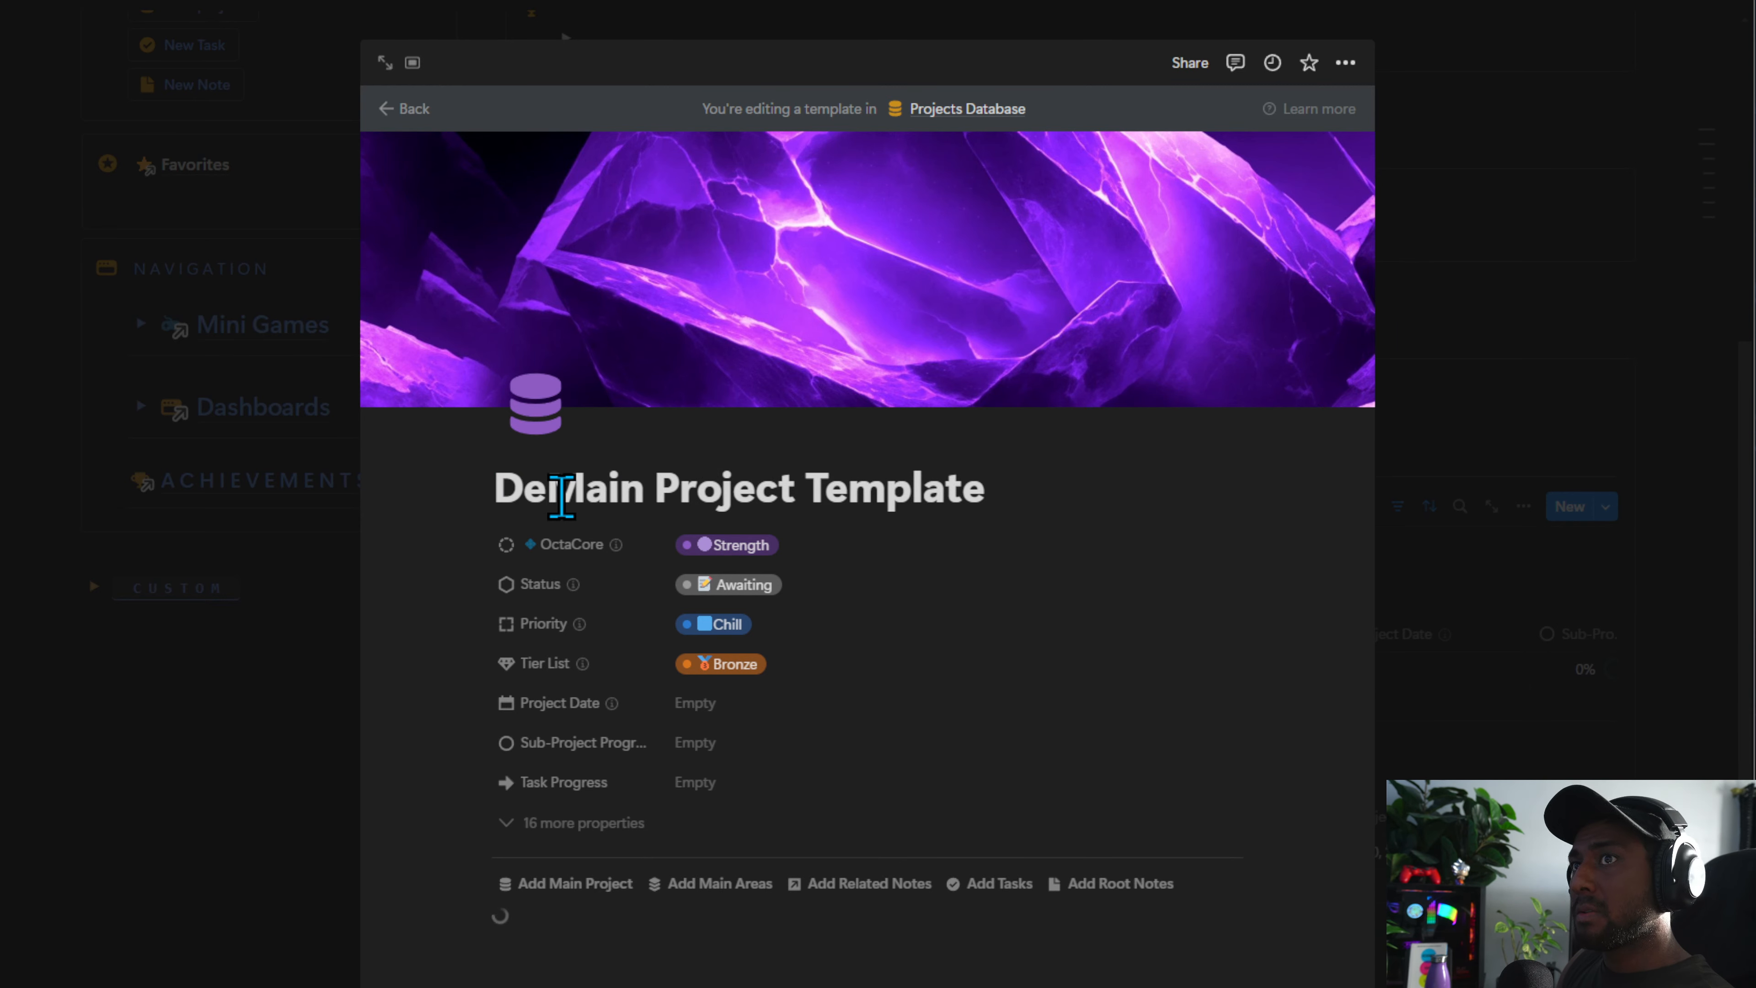
pyautogui.press('BackSpace')
pyautogui.press('BackSpace')
pyautogui.write('B')
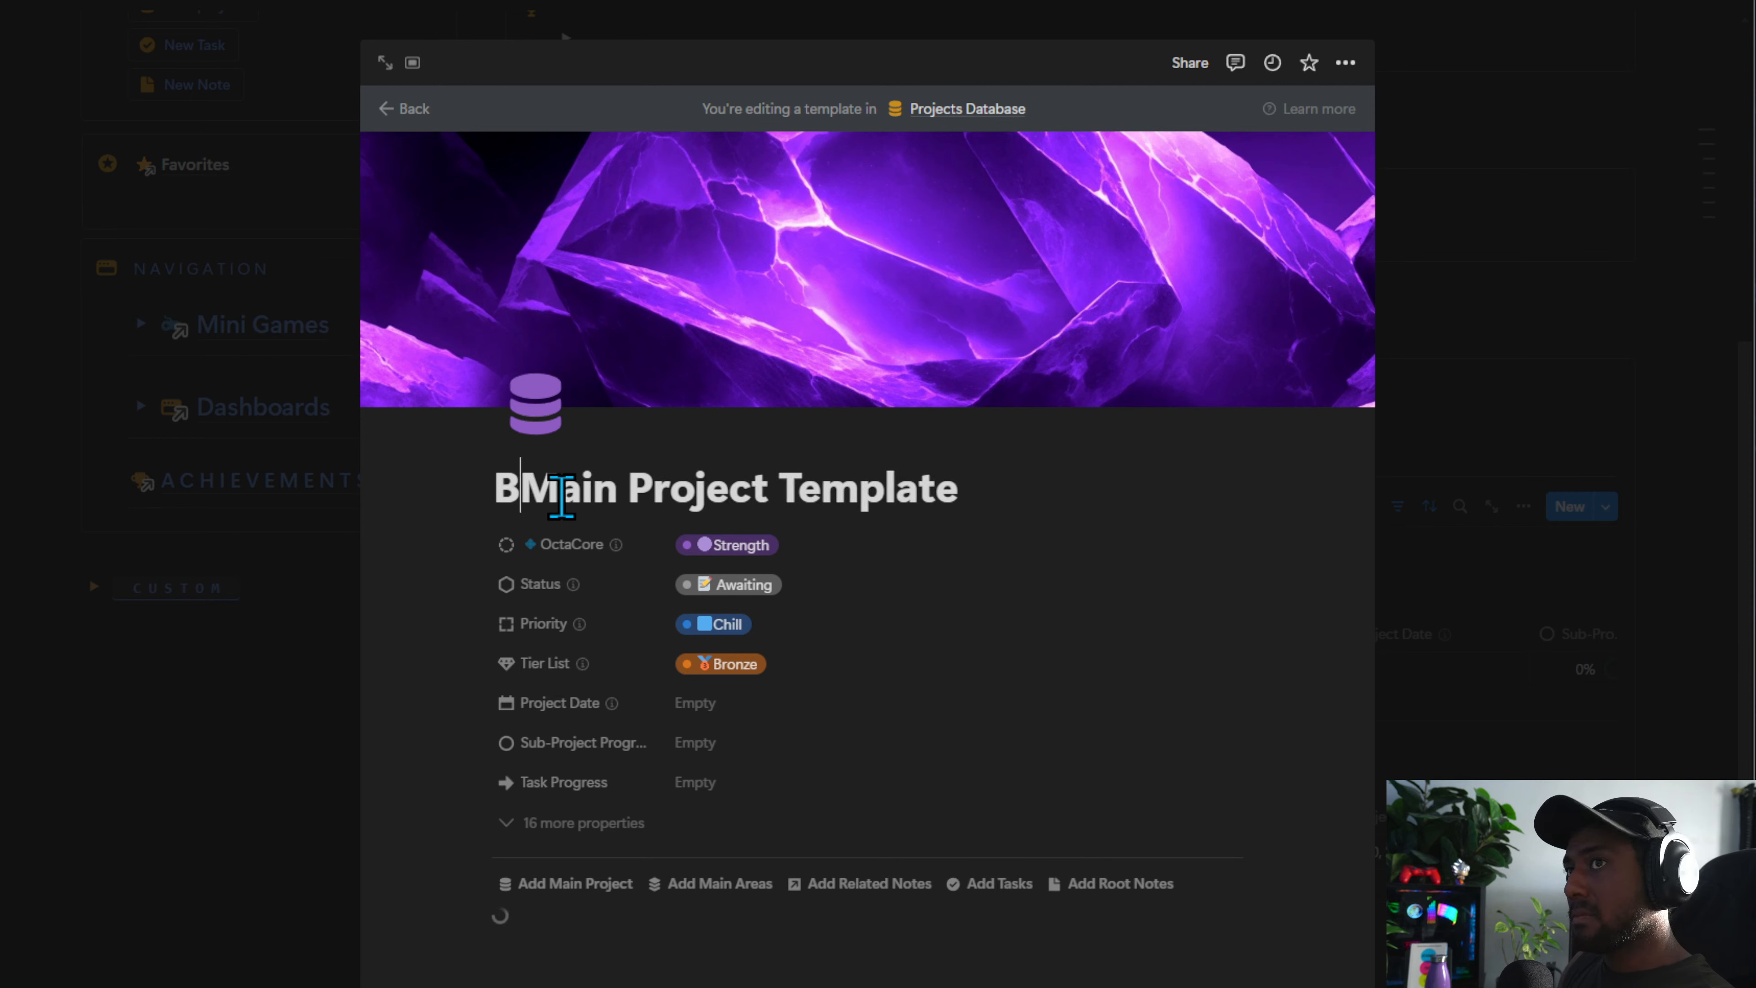
pyautogui.press('BackSpace')
pyautogui.write('Defai')
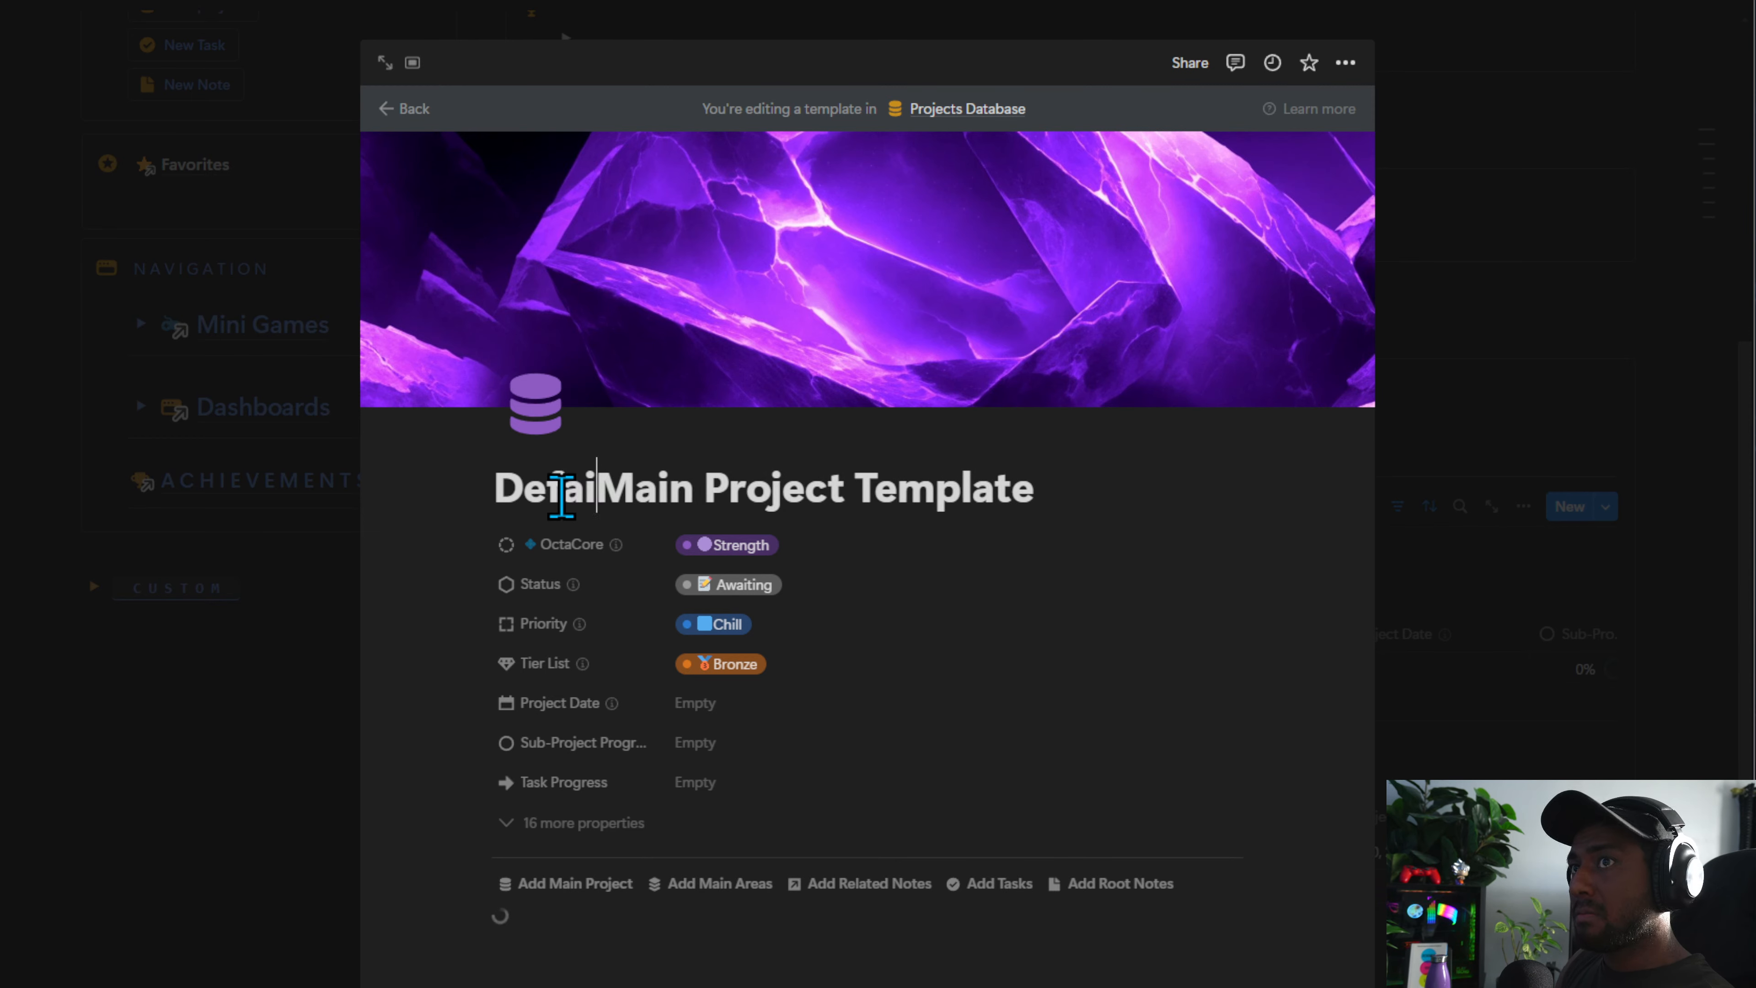
pyautogui.press('BackSpace')
pyautogui.write('ault')
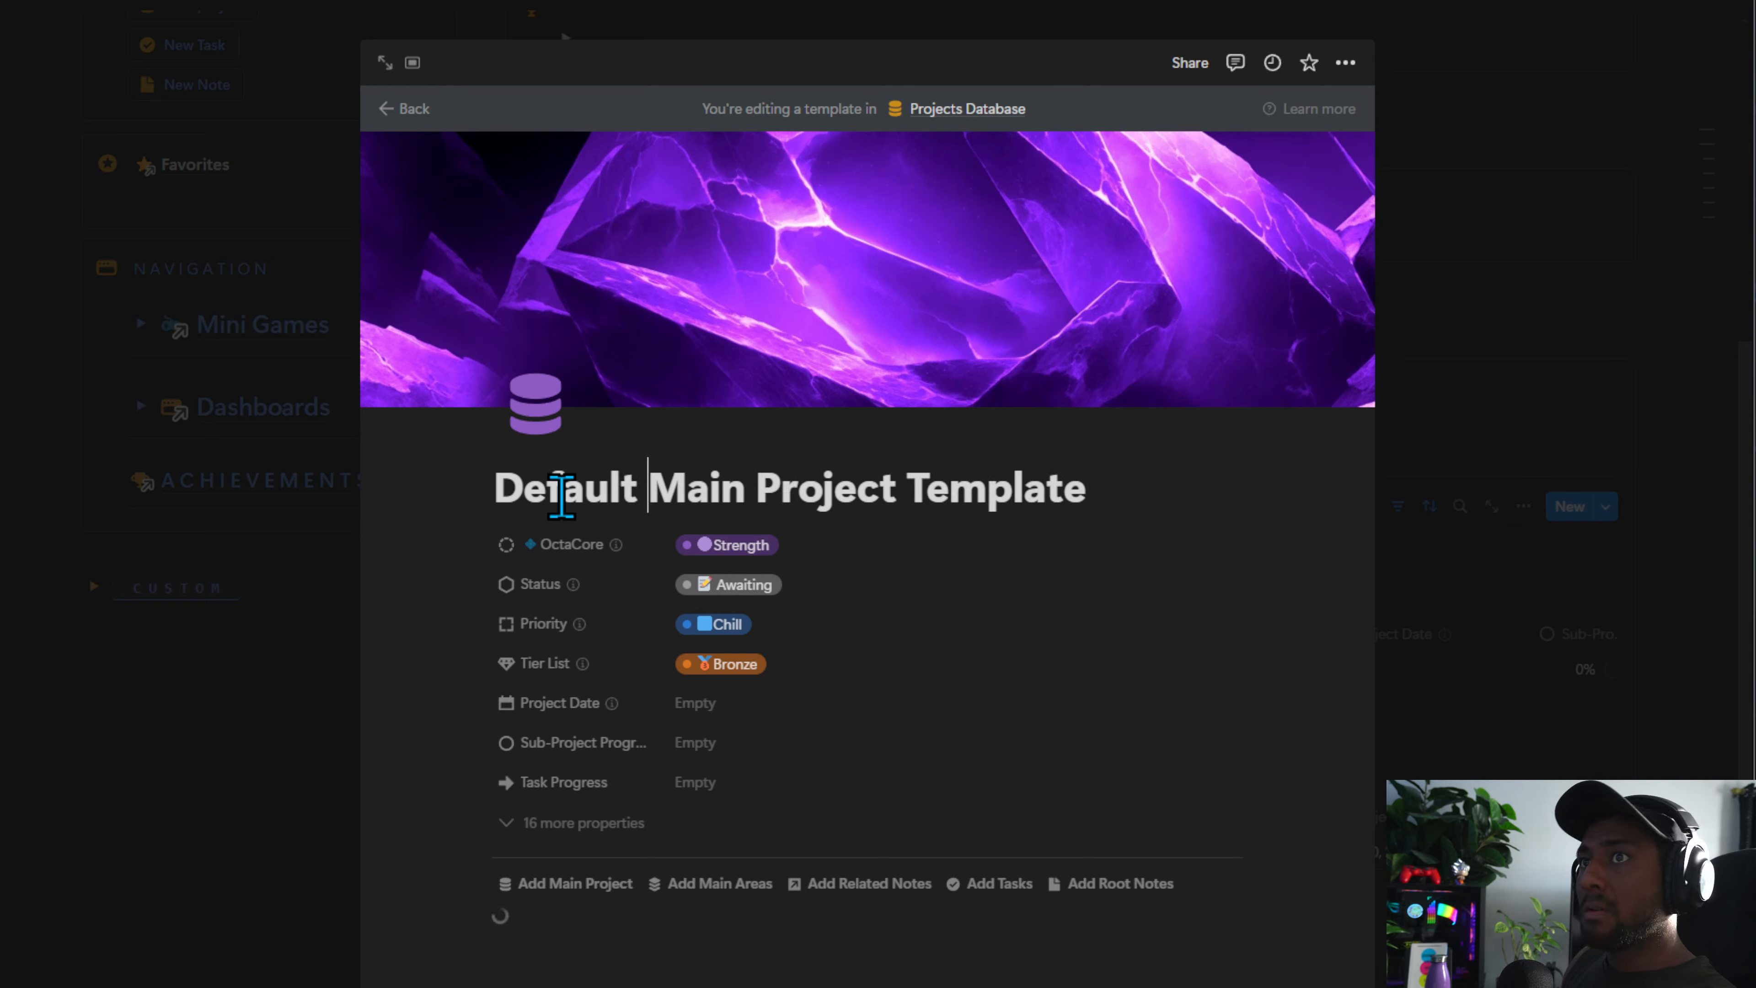
# Set the template's icon to the plain database icon and upload the PROJECT banner as its cover
pyautogui.click(529, 413)
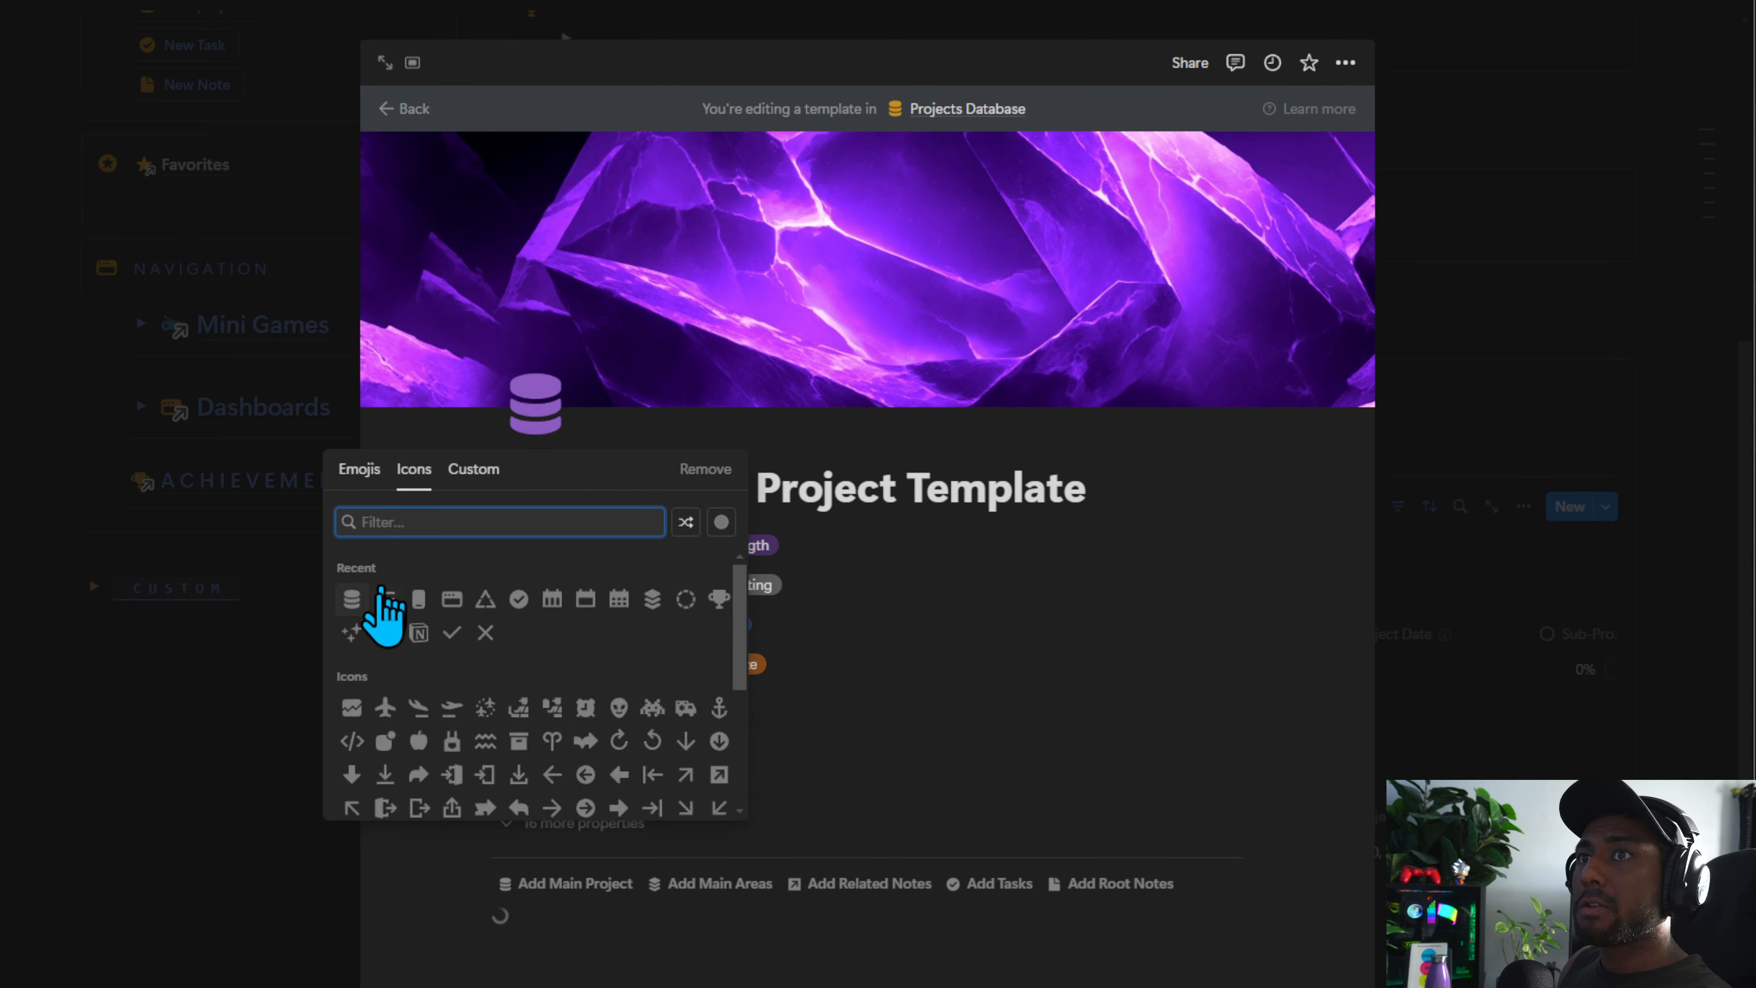
pyautogui.click(355, 596)
pyautogui.click(1104, 163)
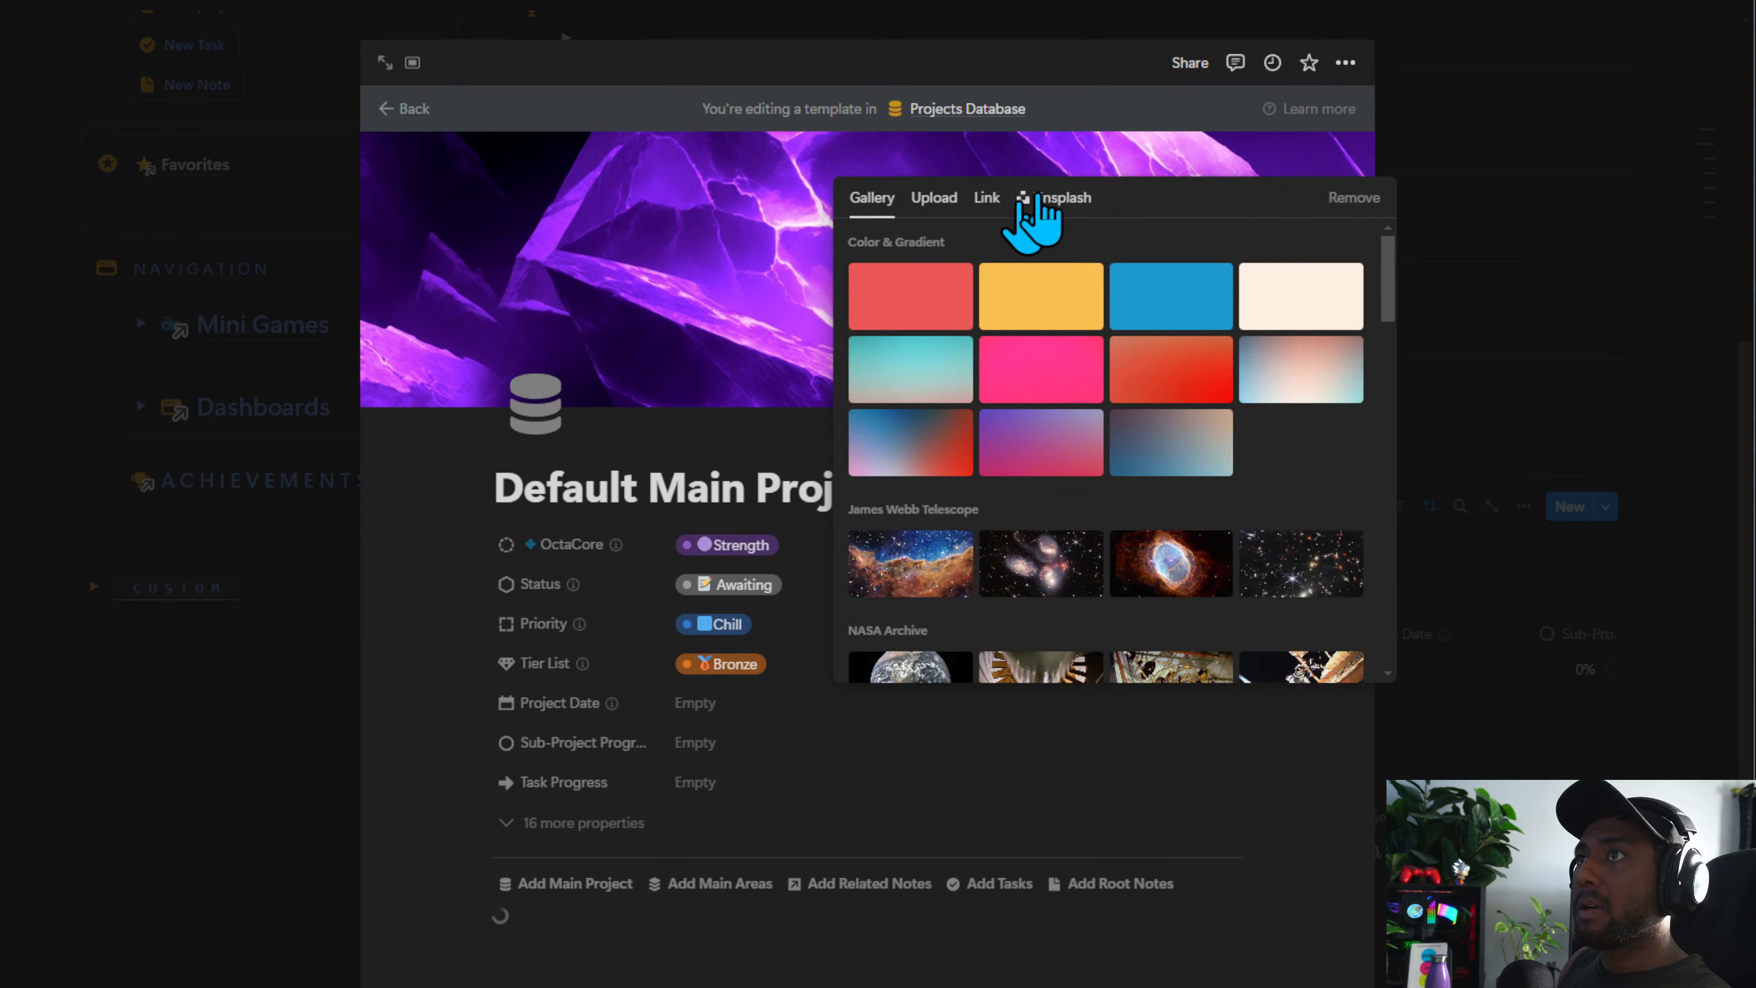
pyautogui.click(931, 198)
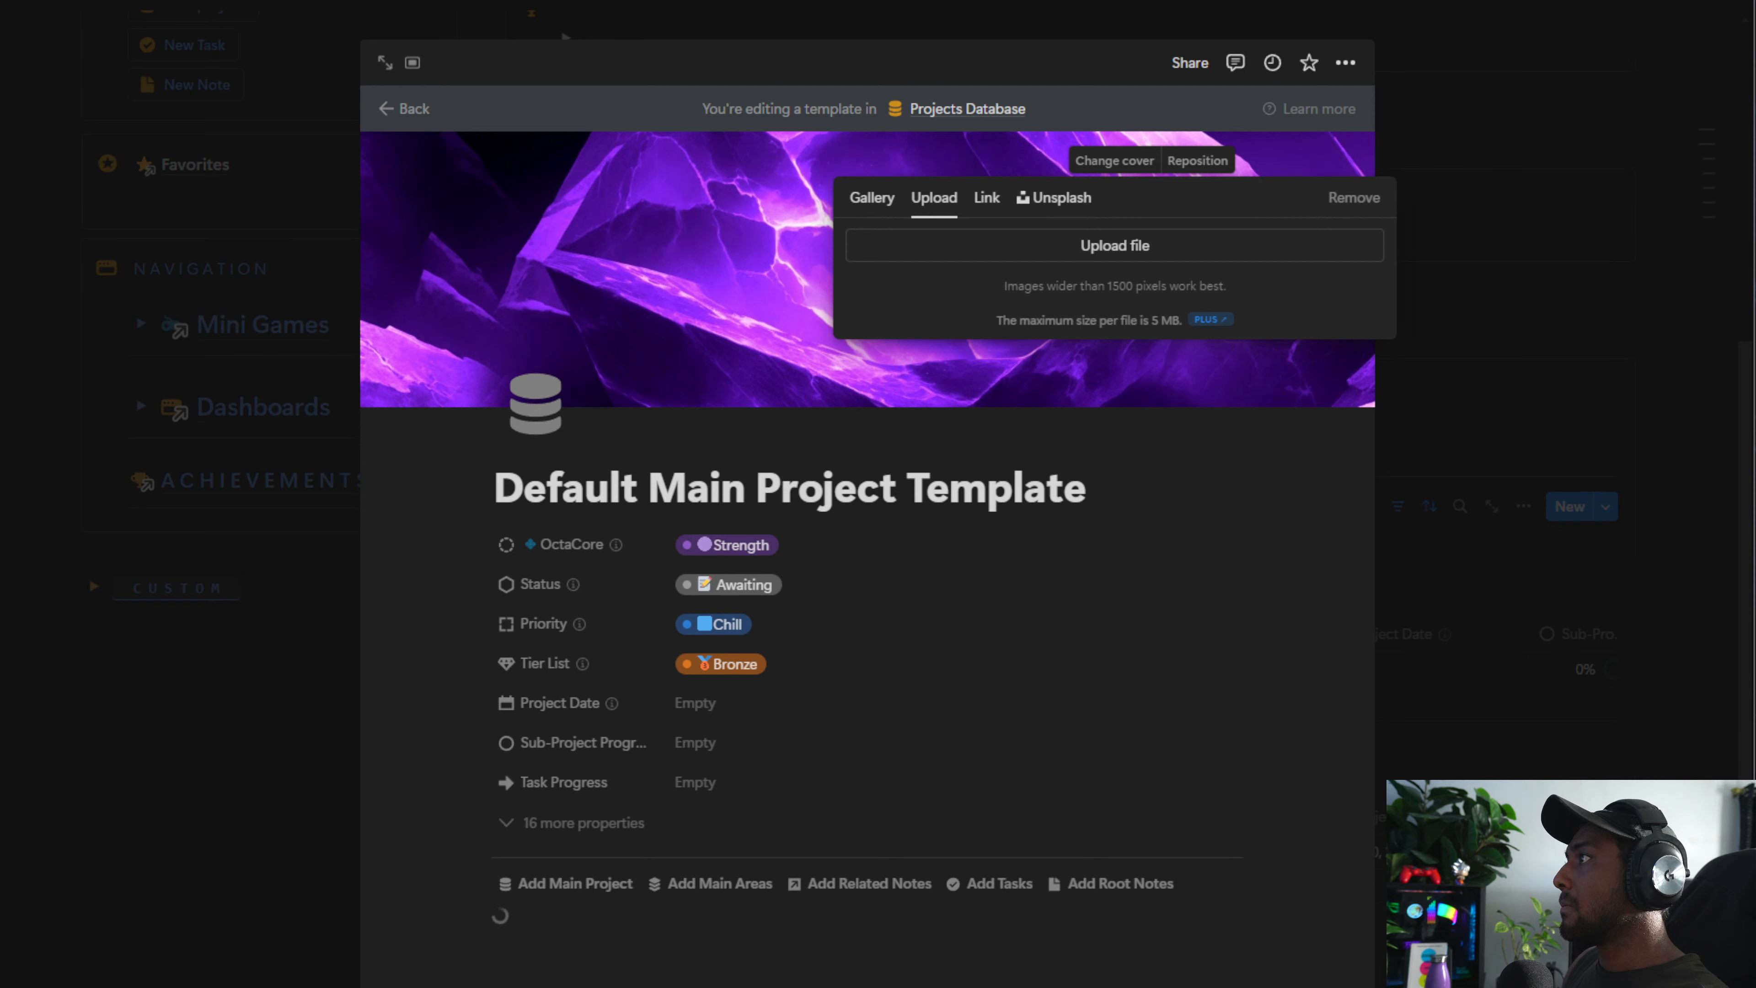
pyautogui.moveTo(1755, 208); pyautogui.dragTo(1215, 235)
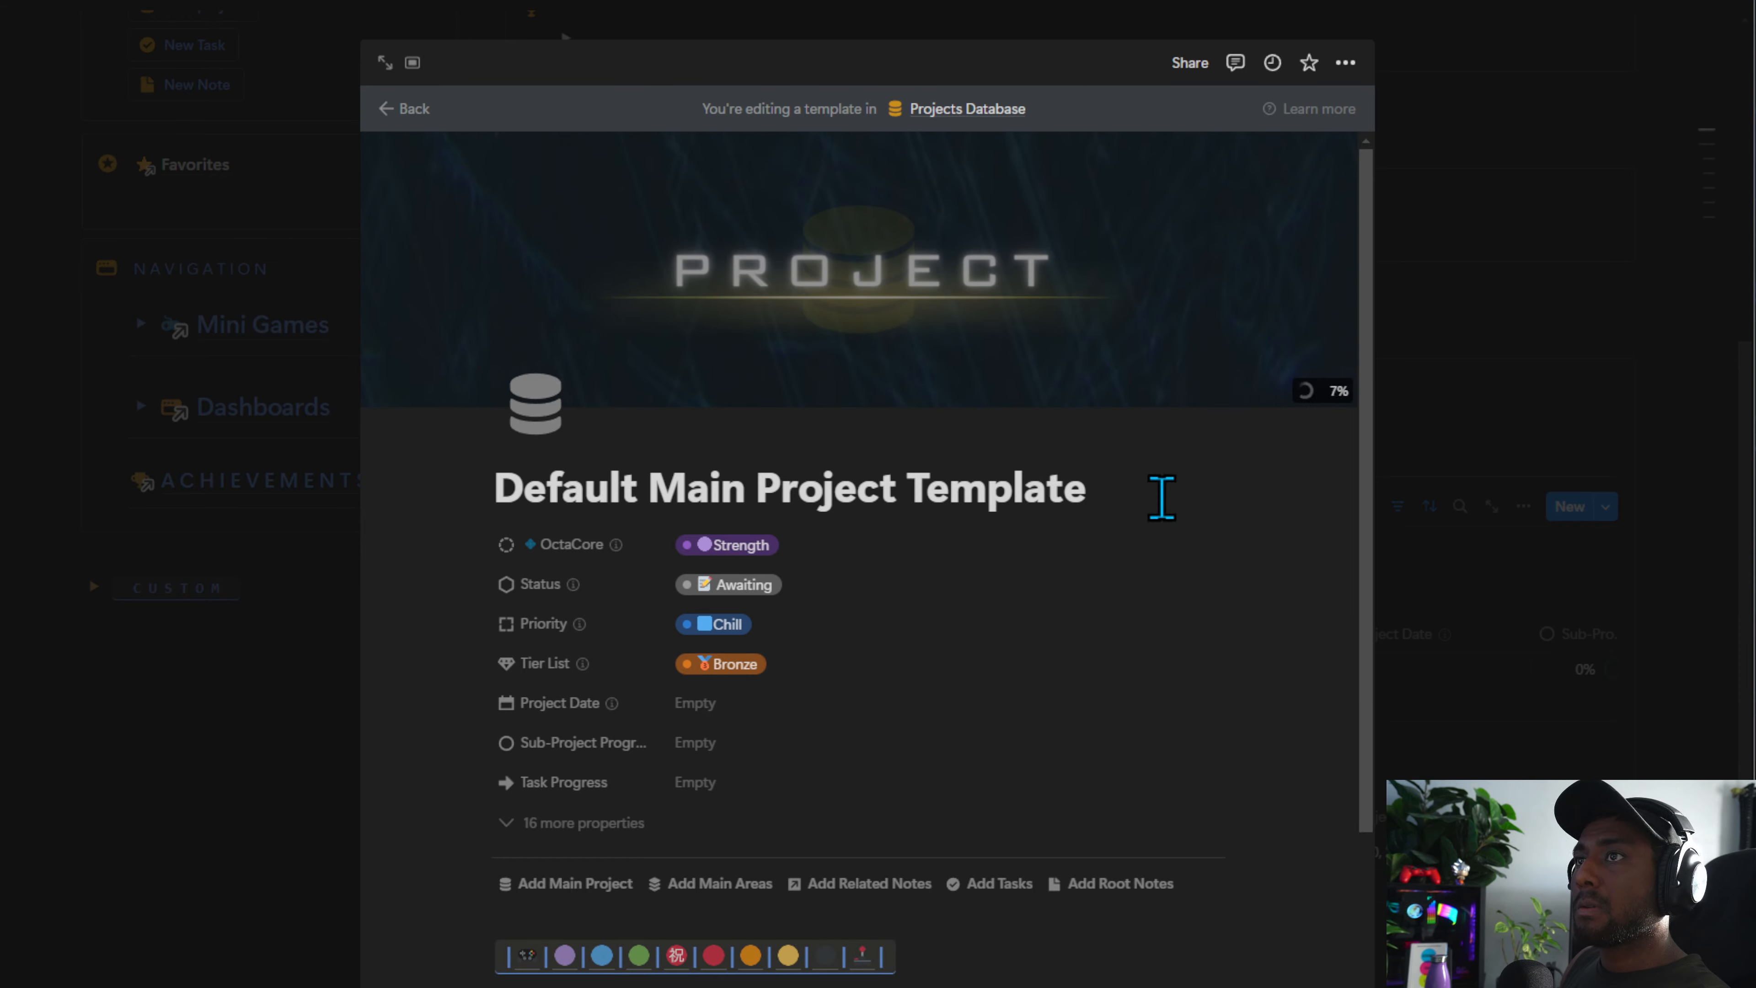
# Move Default Main Project Template to the top of the Projects Database templates list
pyautogui.click(1160, 494)
pyautogui.scroll(-15, 673, 737)
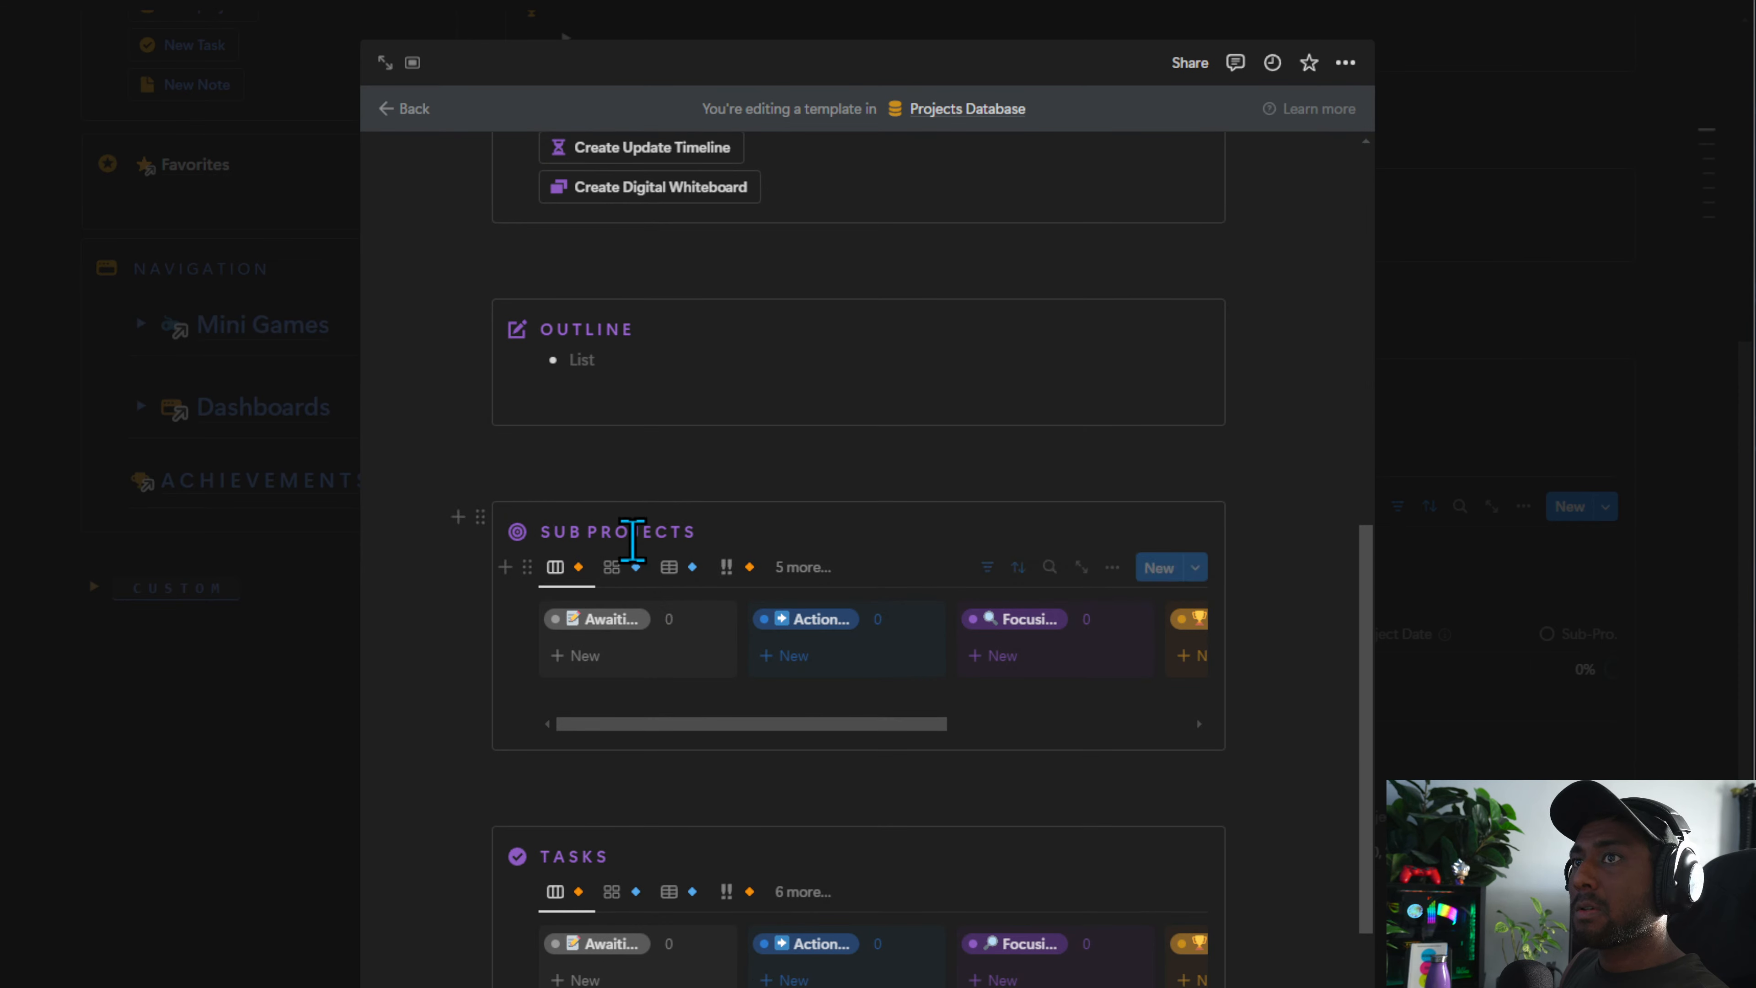
pyautogui.click(1194, 567)
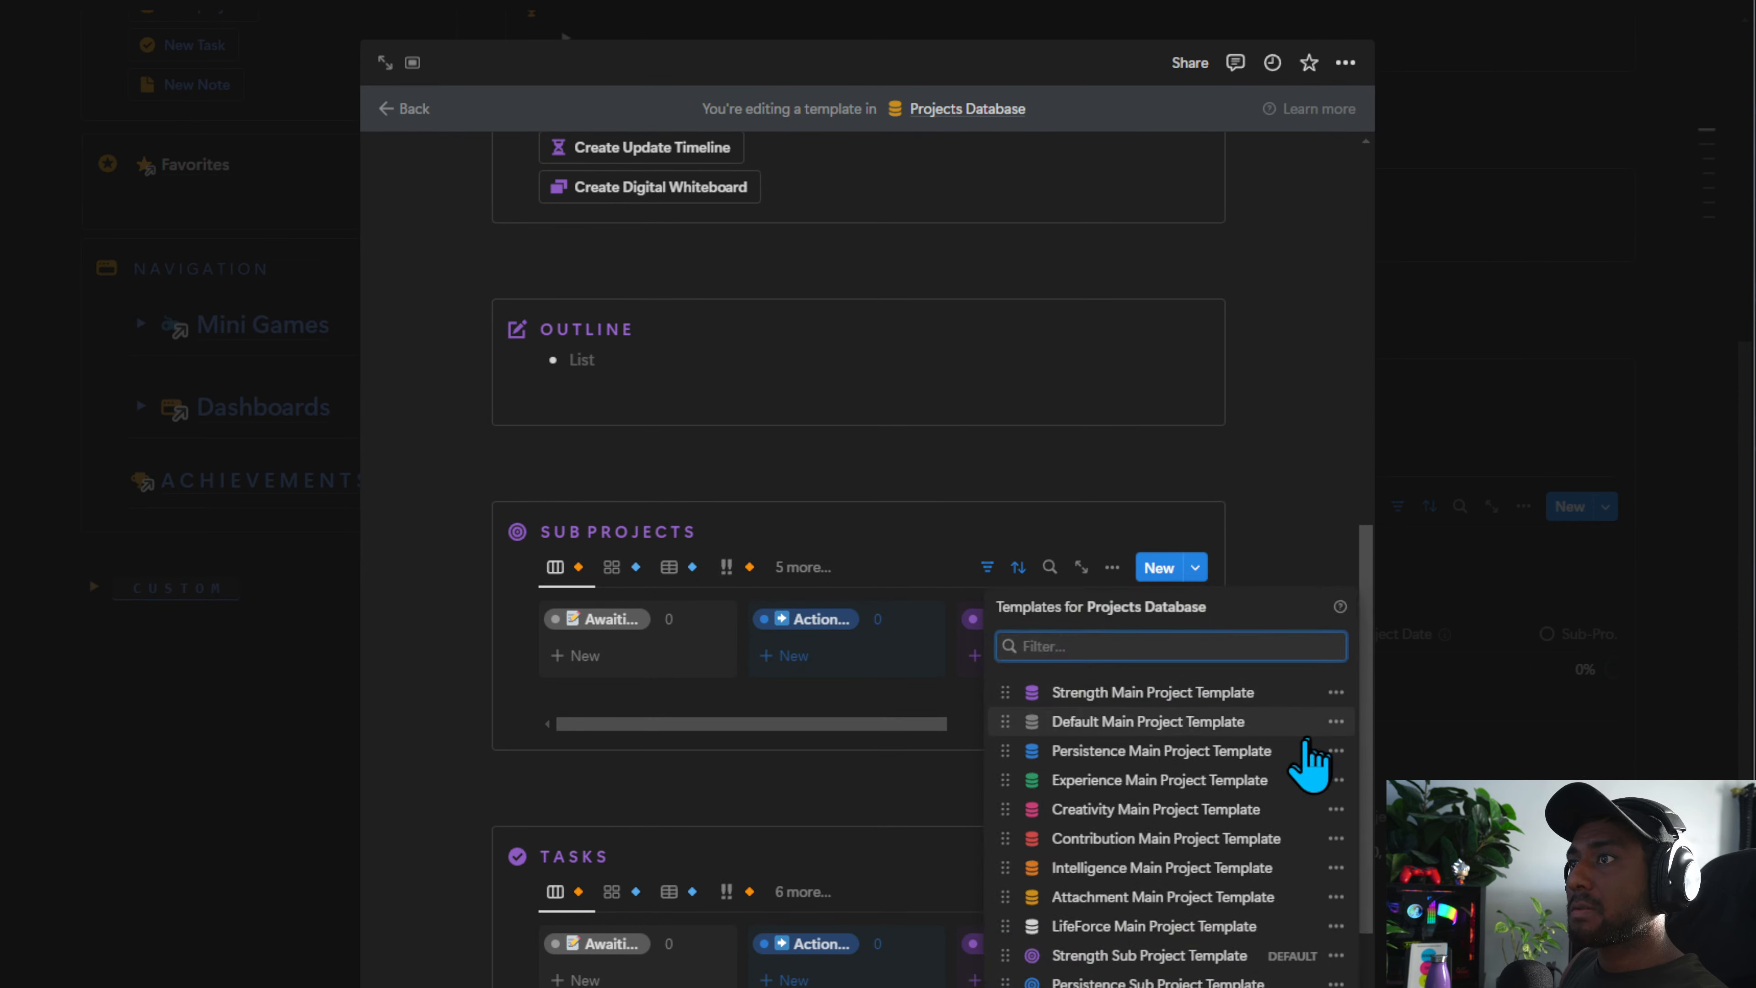
pyautogui.moveTo(1006, 721); pyautogui.dragTo(1005, 688)
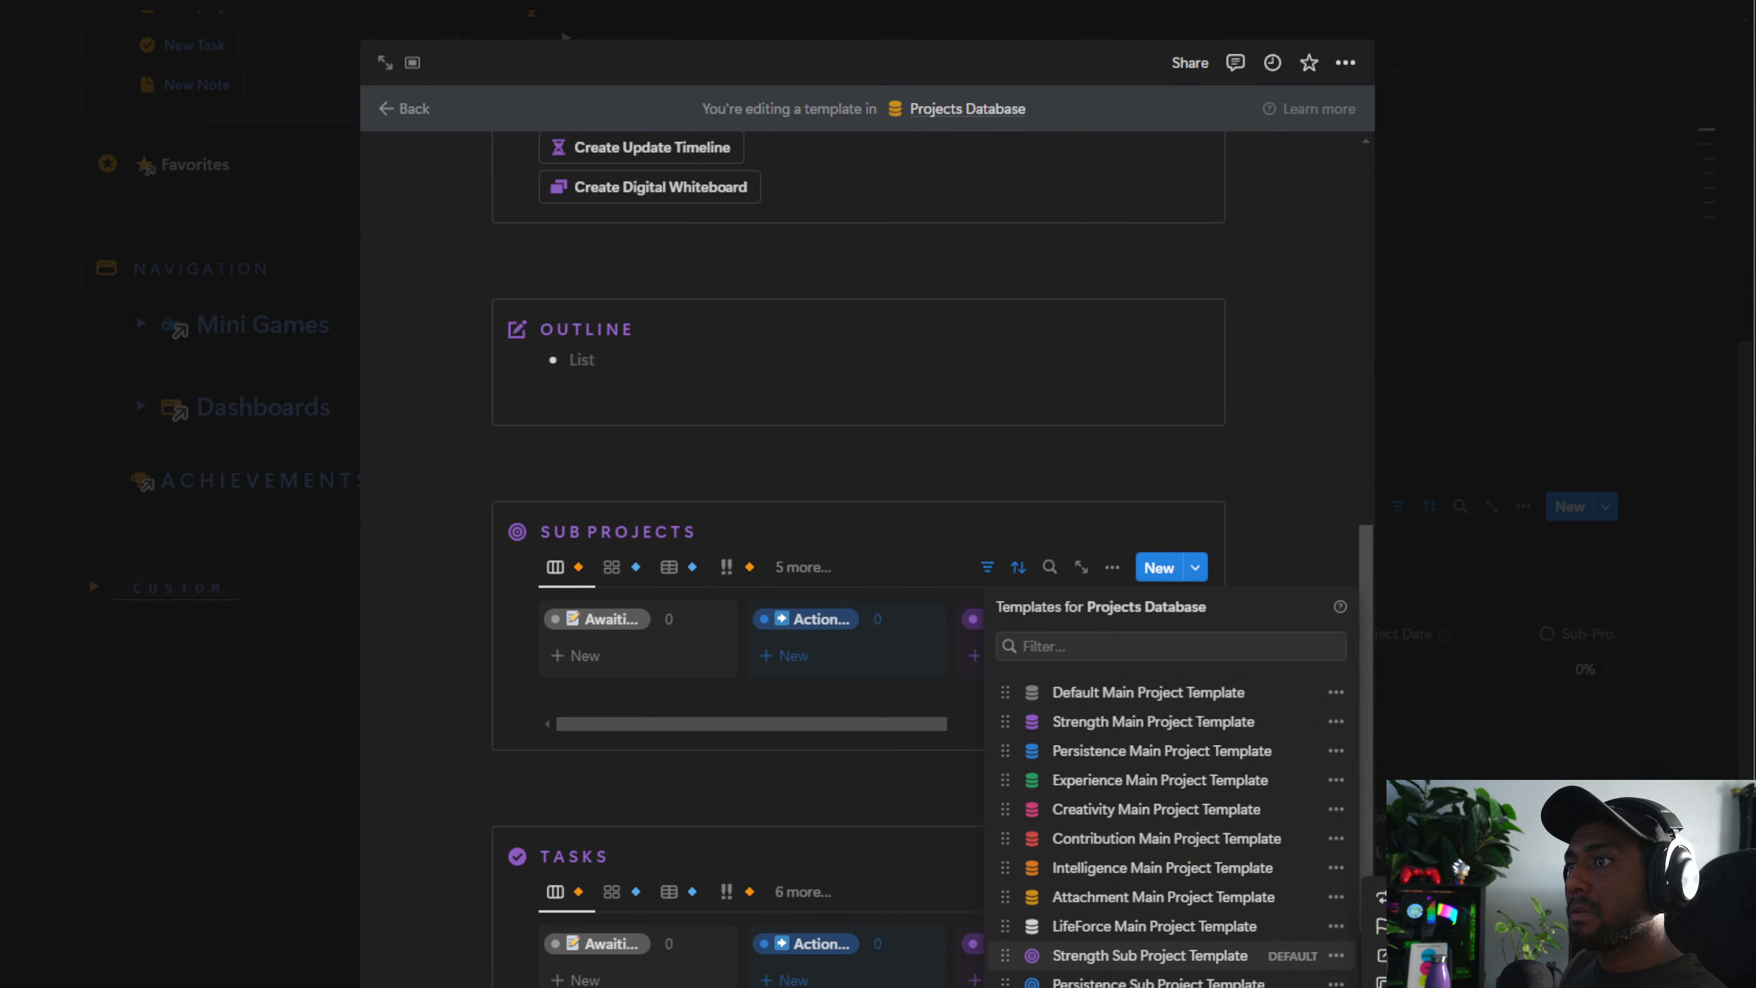
# Duplicate the Strength Sub Project Template and rename the copy Default Sub Project Template (1)
pyautogui.click(1048, 954)
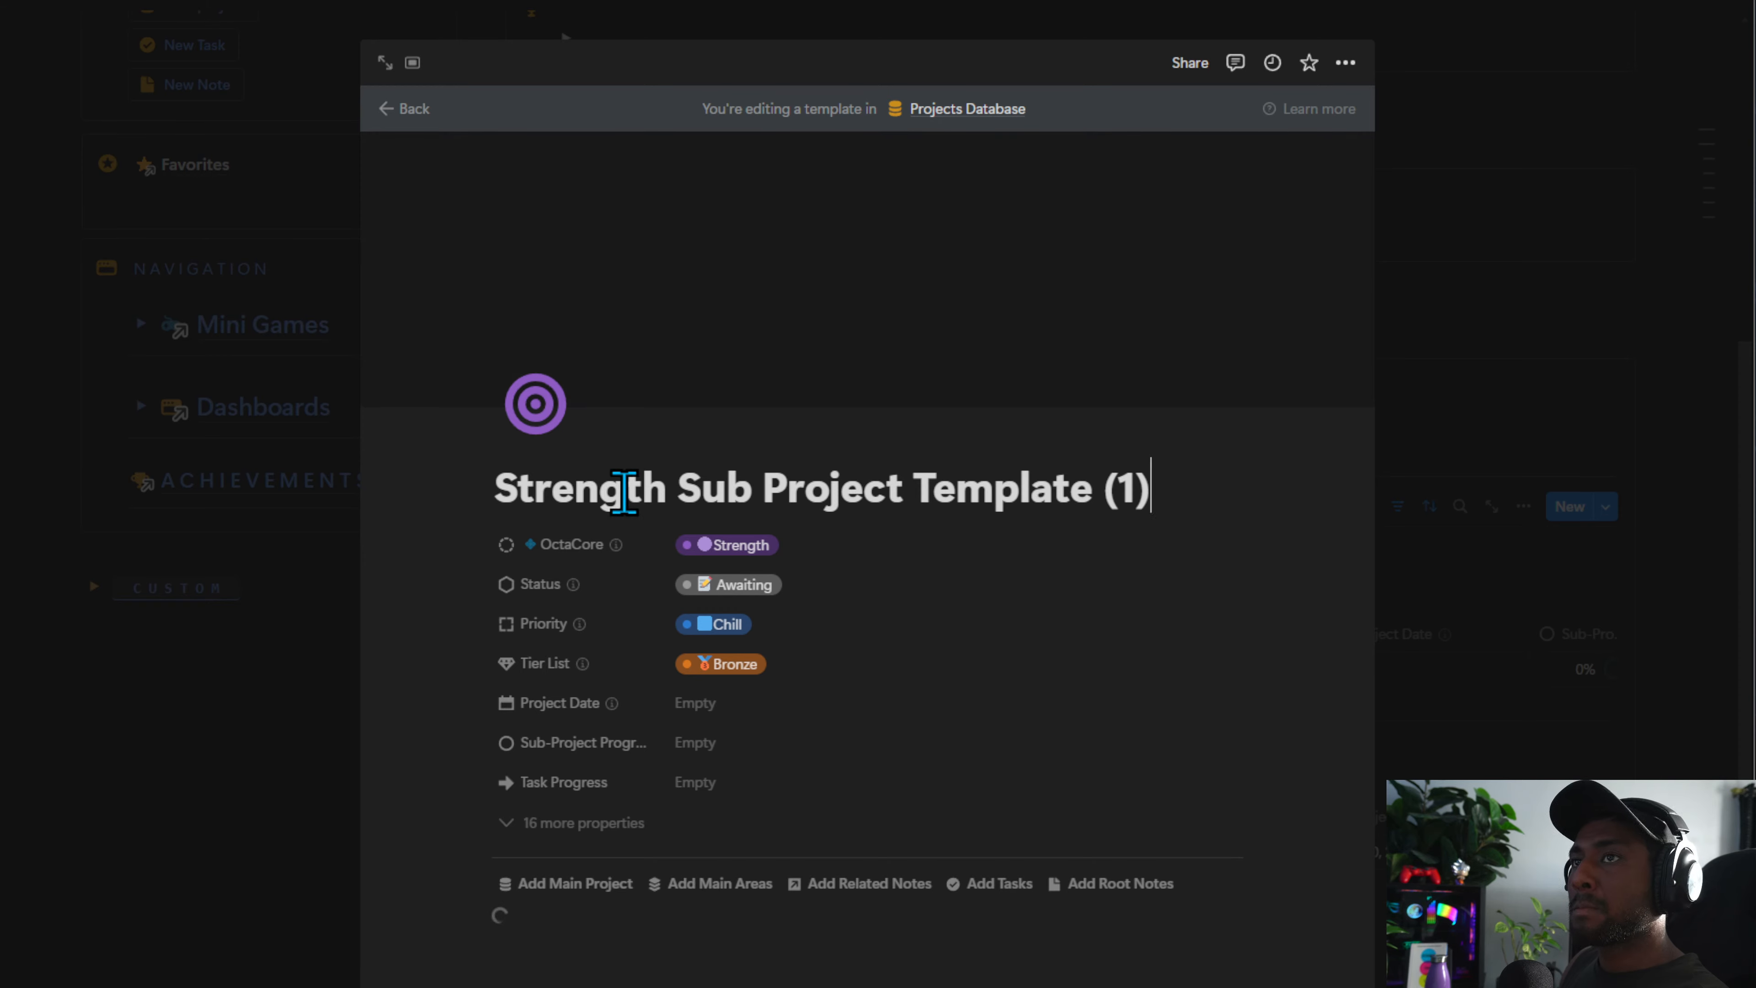
pyautogui.doubleClick(624, 492)
pyautogui.write('Defua')
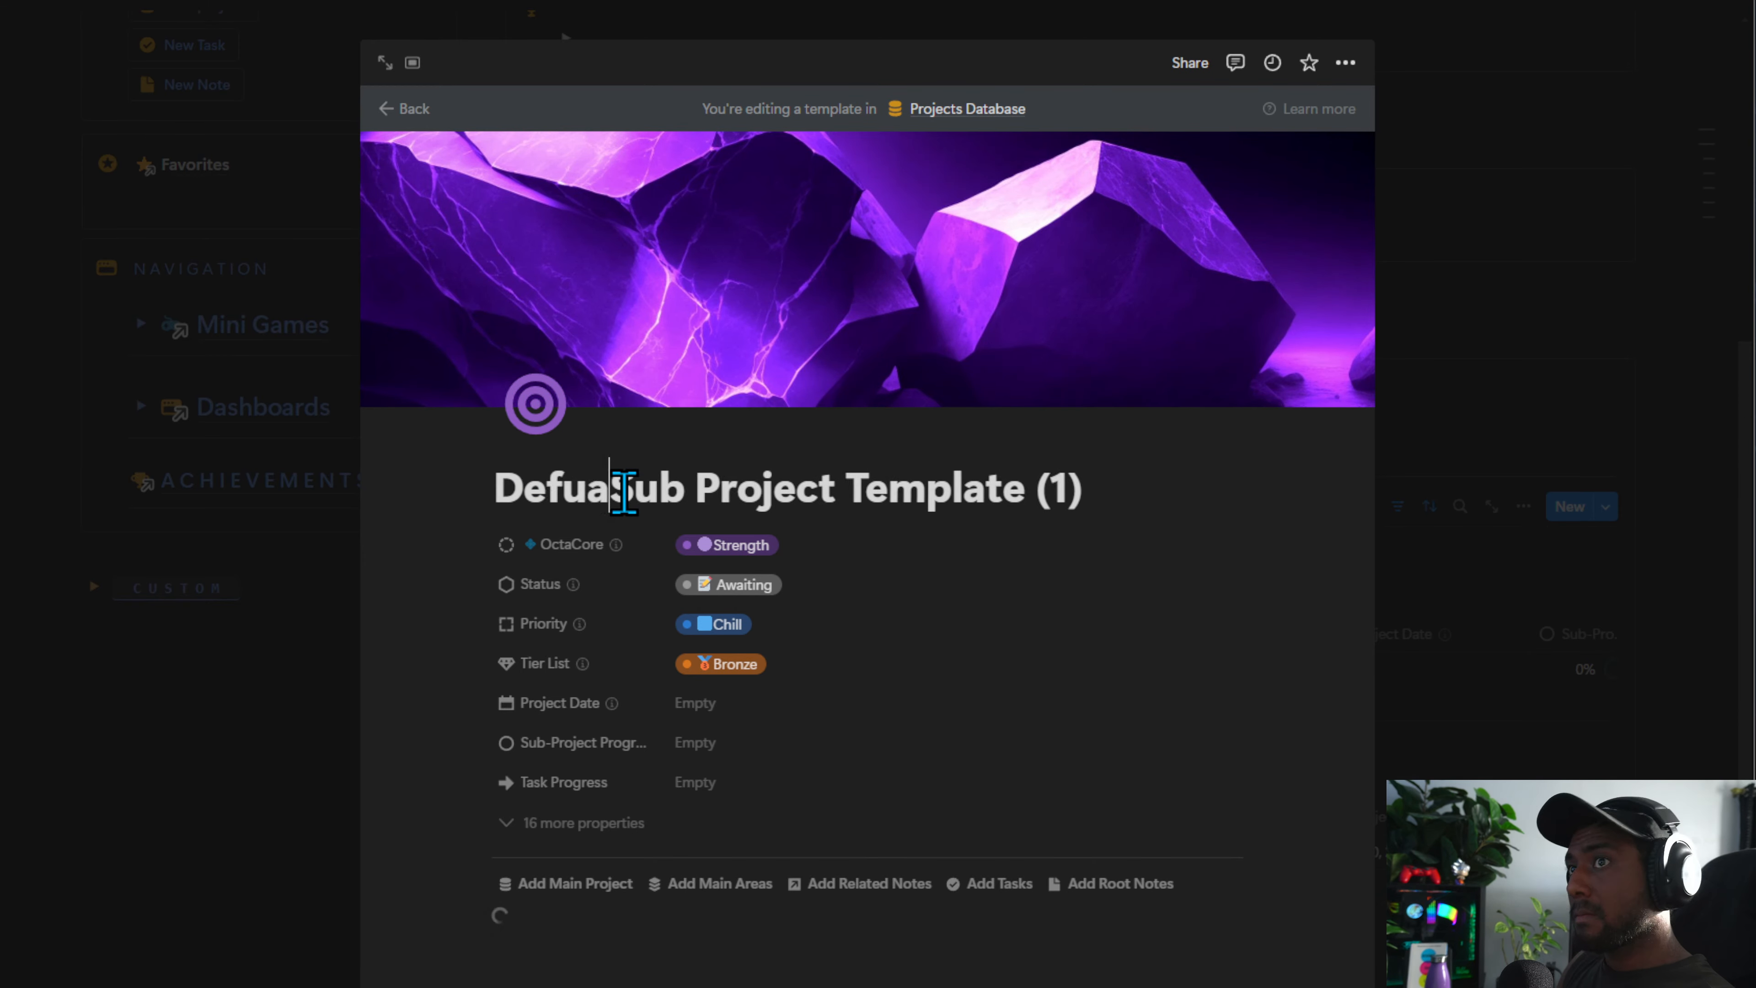
pyautogui.write('l')
pyautogui.press('BackSpace')
pyautogui.press('BackSpace')
pyautogui.press('BackSpace')
pyautogui.write('ault')
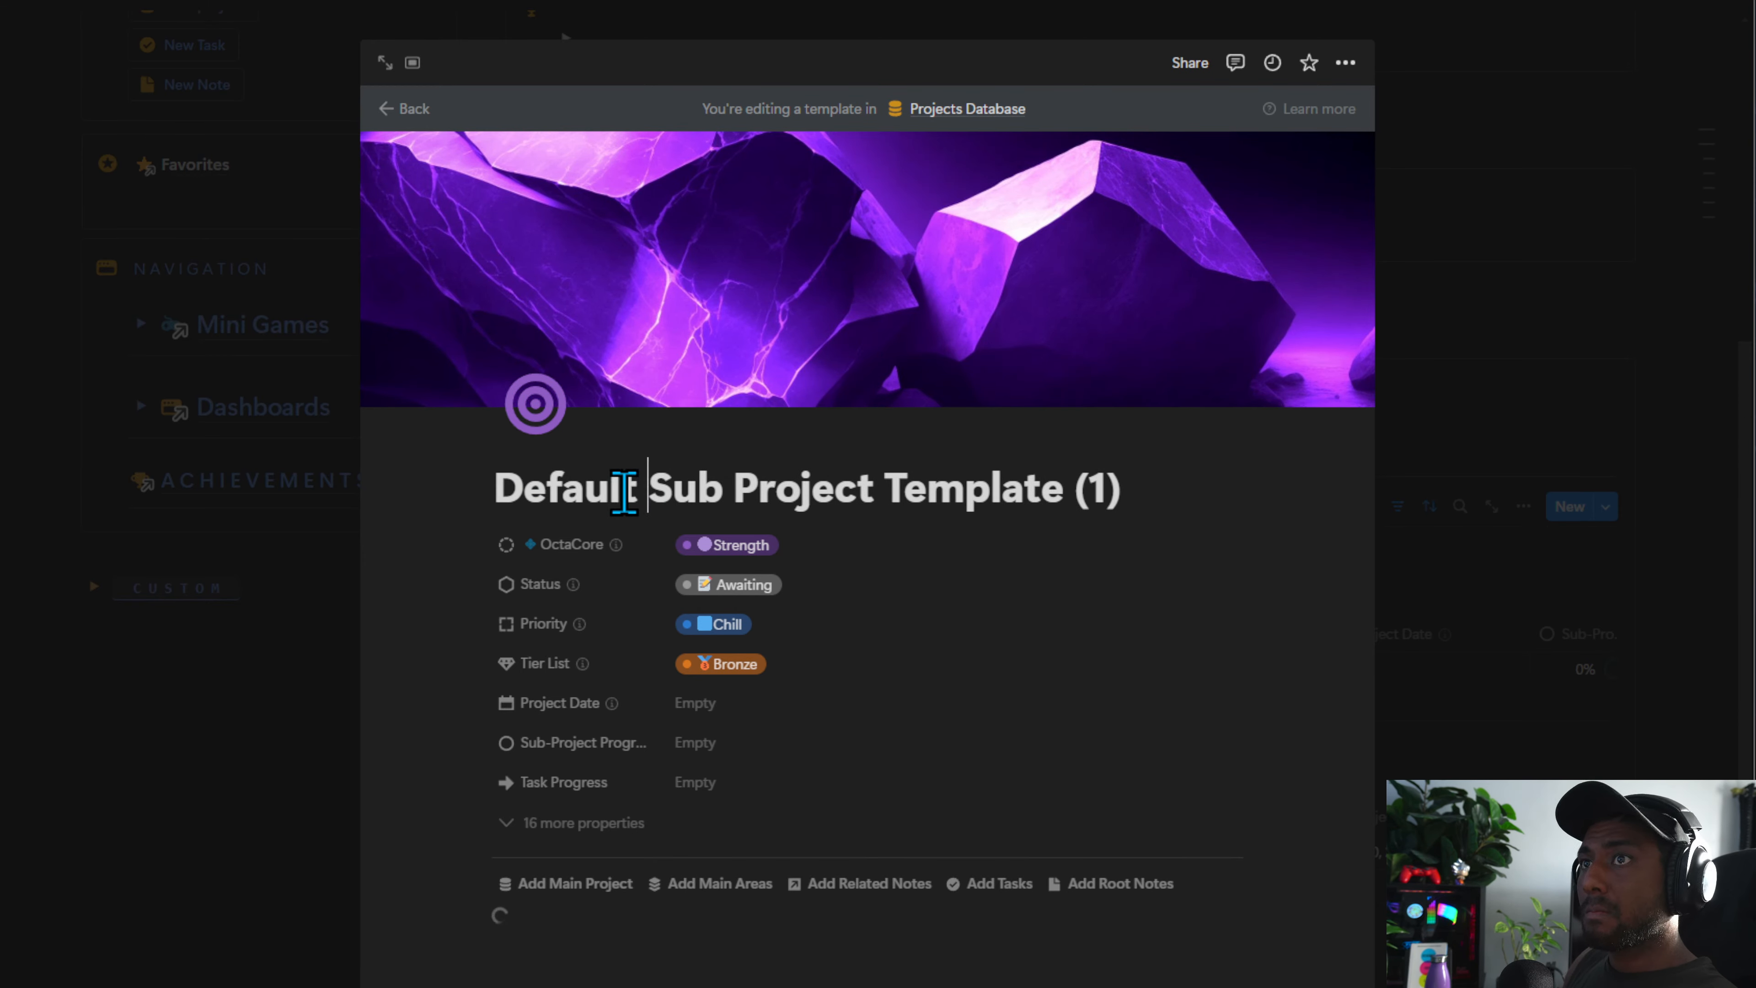
# Set the sub-project template's icon to the target icon and upload the SUB-PROJECT banner as its cover
pyautogui.click(535, 408)
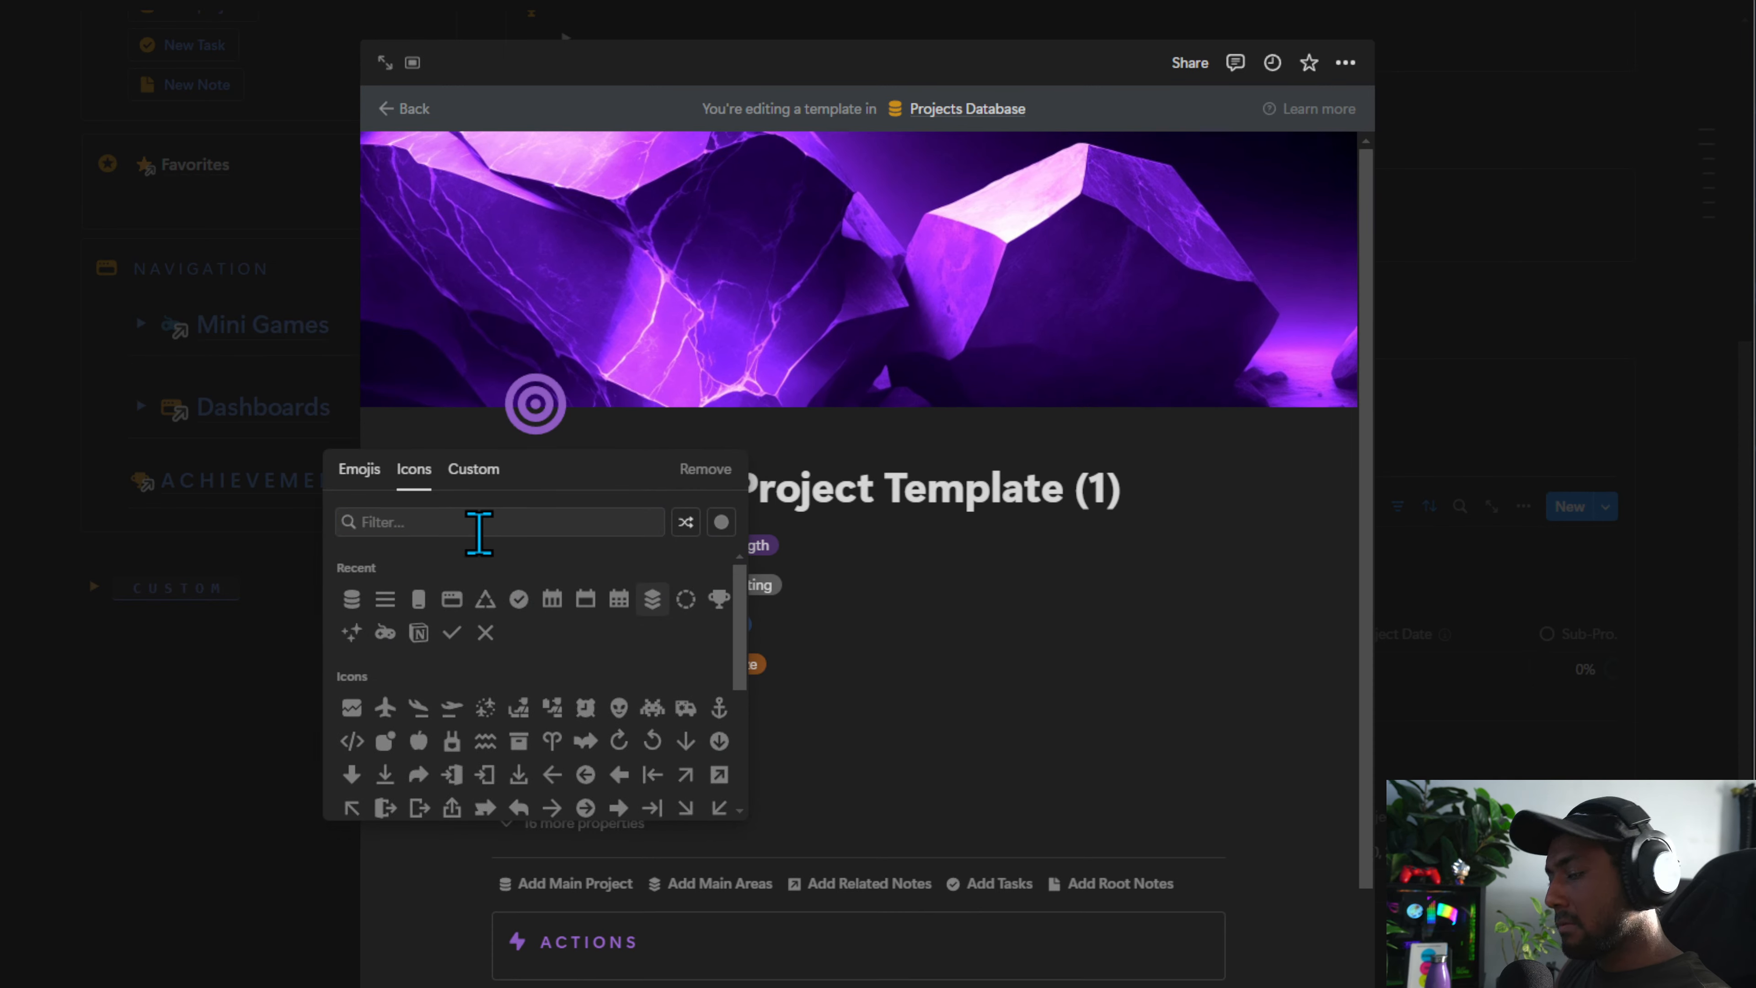
pyautogui.click(435, 520)
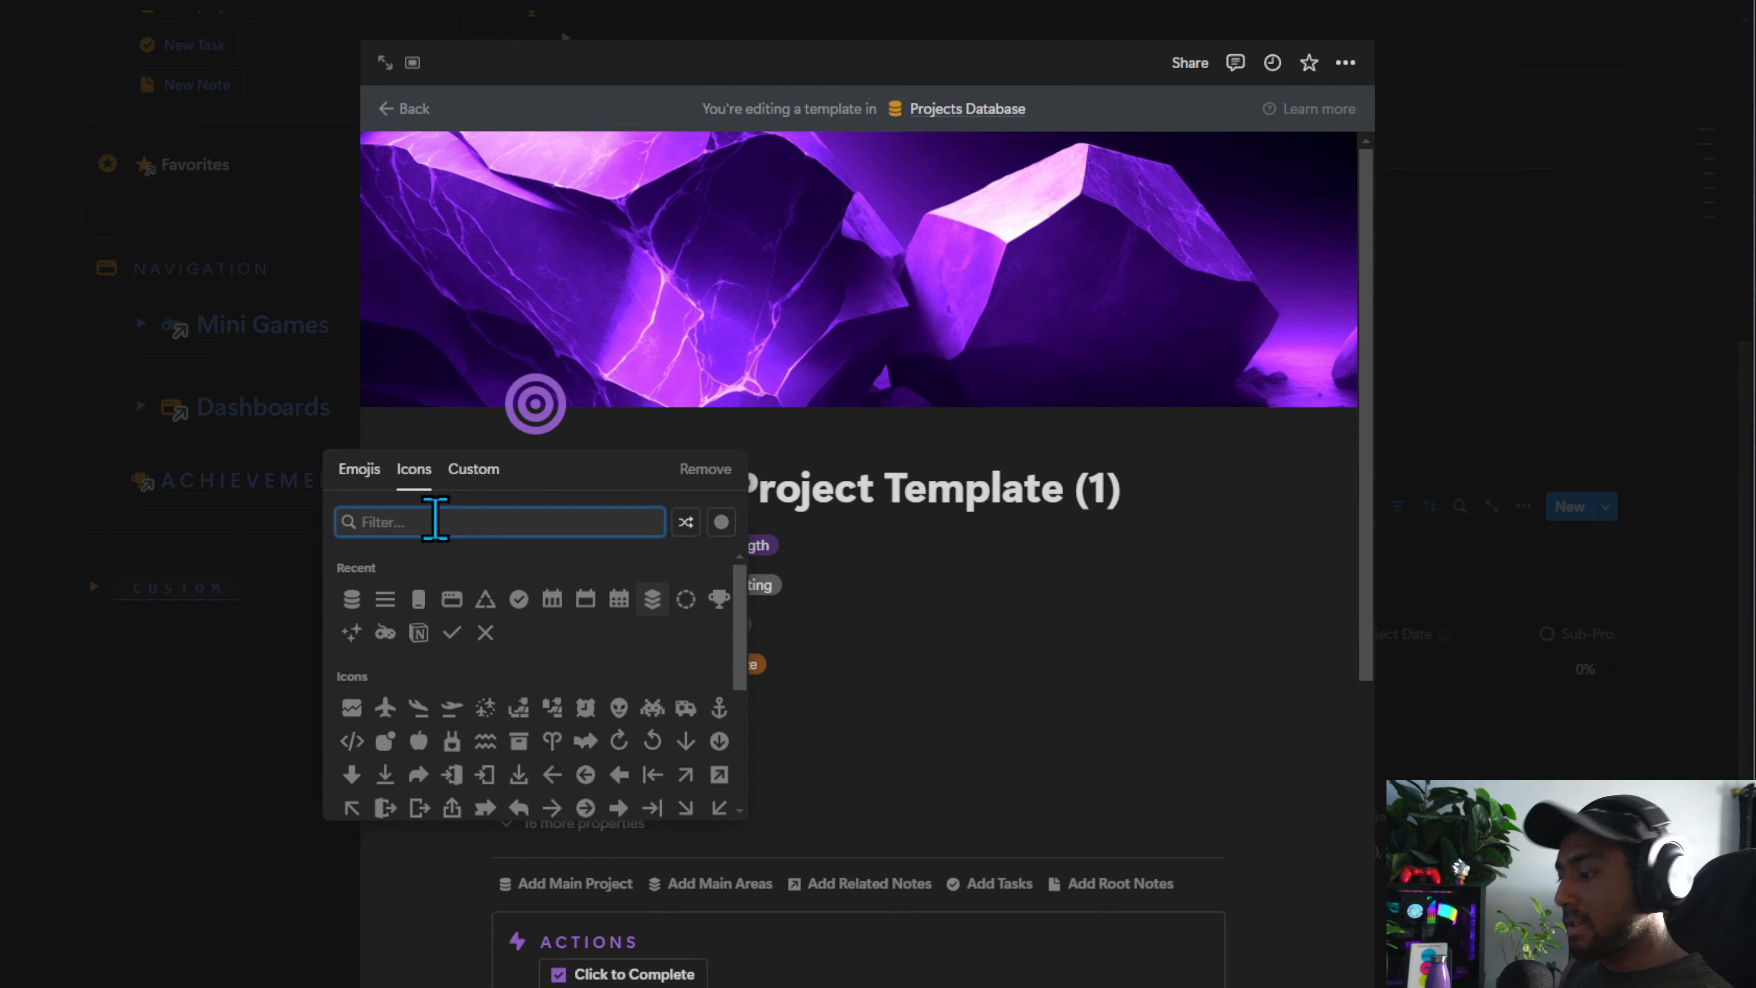
pyautogui.write('target')
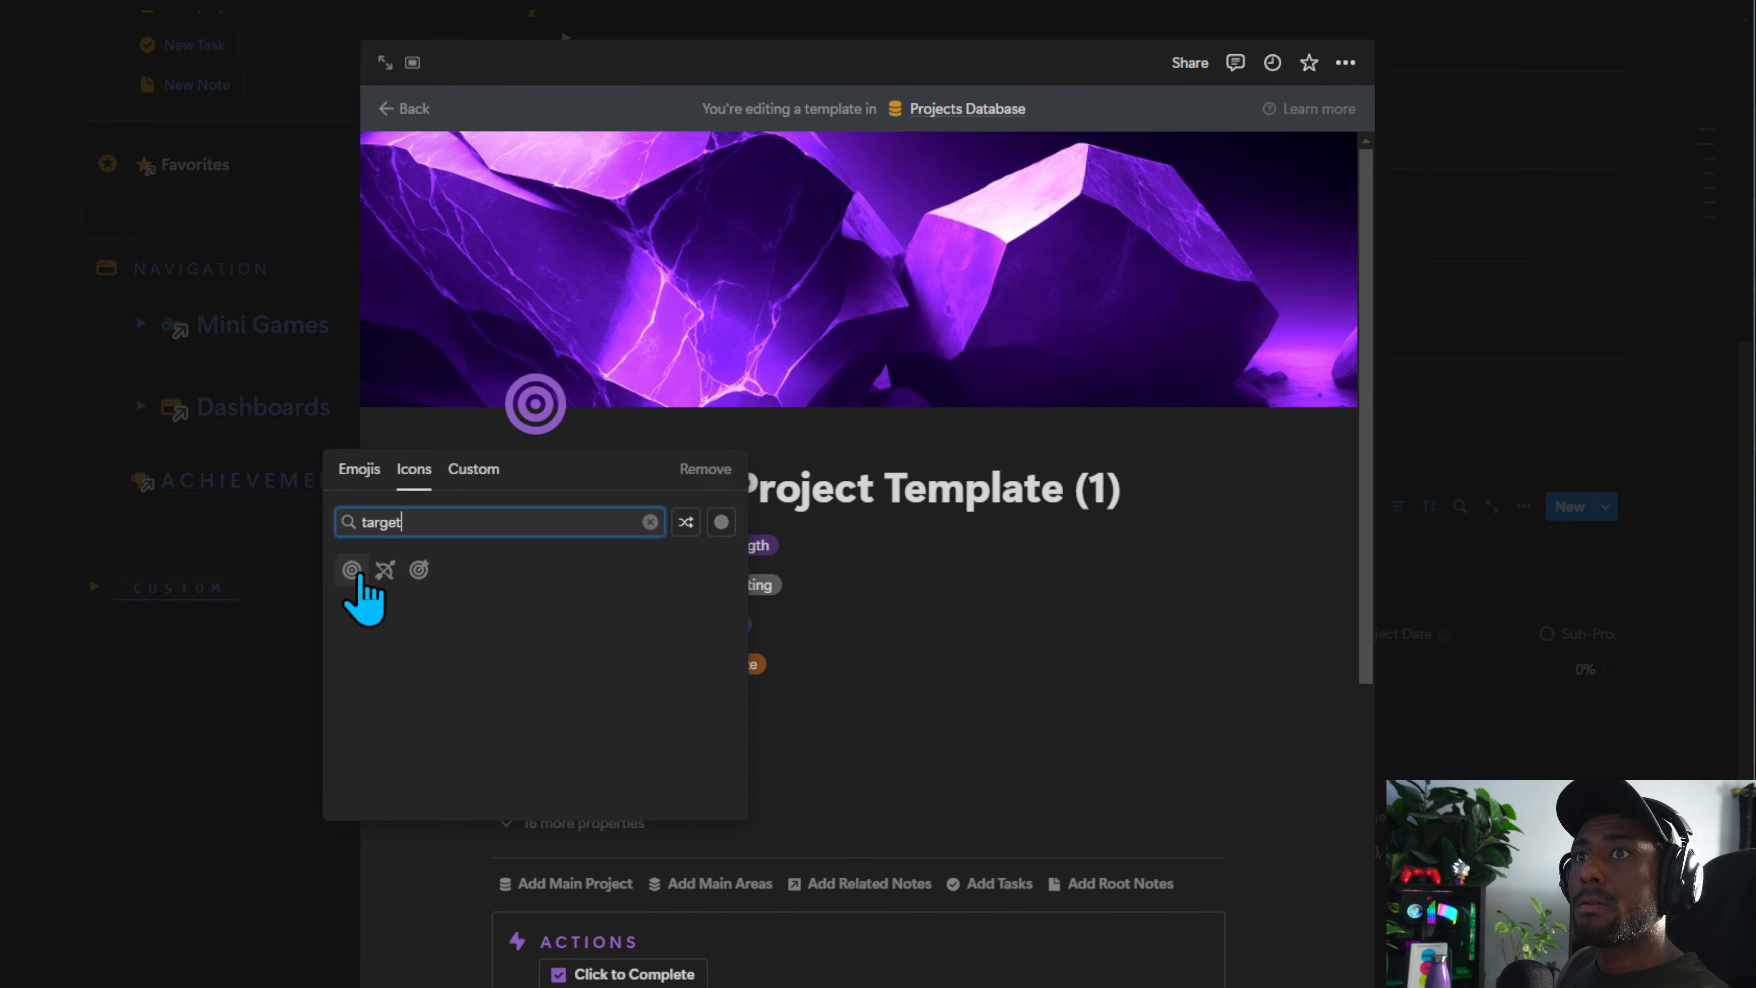
pyautogui.click(352, 570)
pyautogui.click(1093, 163)
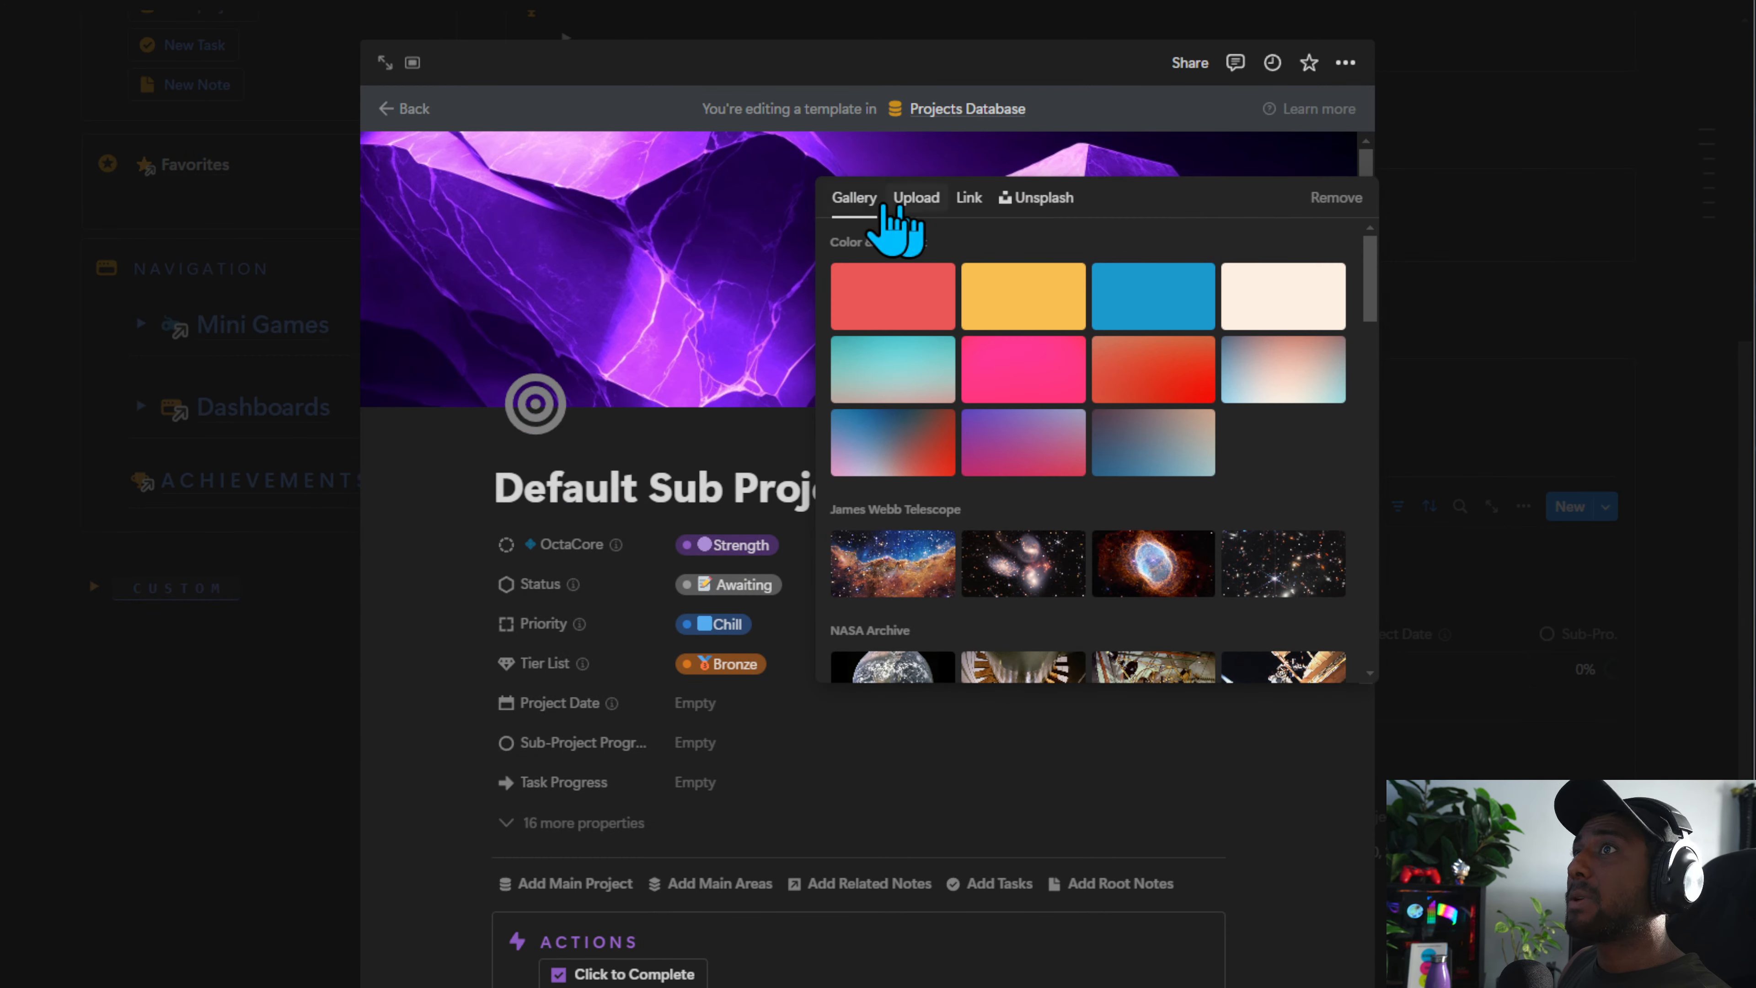
pyautogui.click(916, 198)
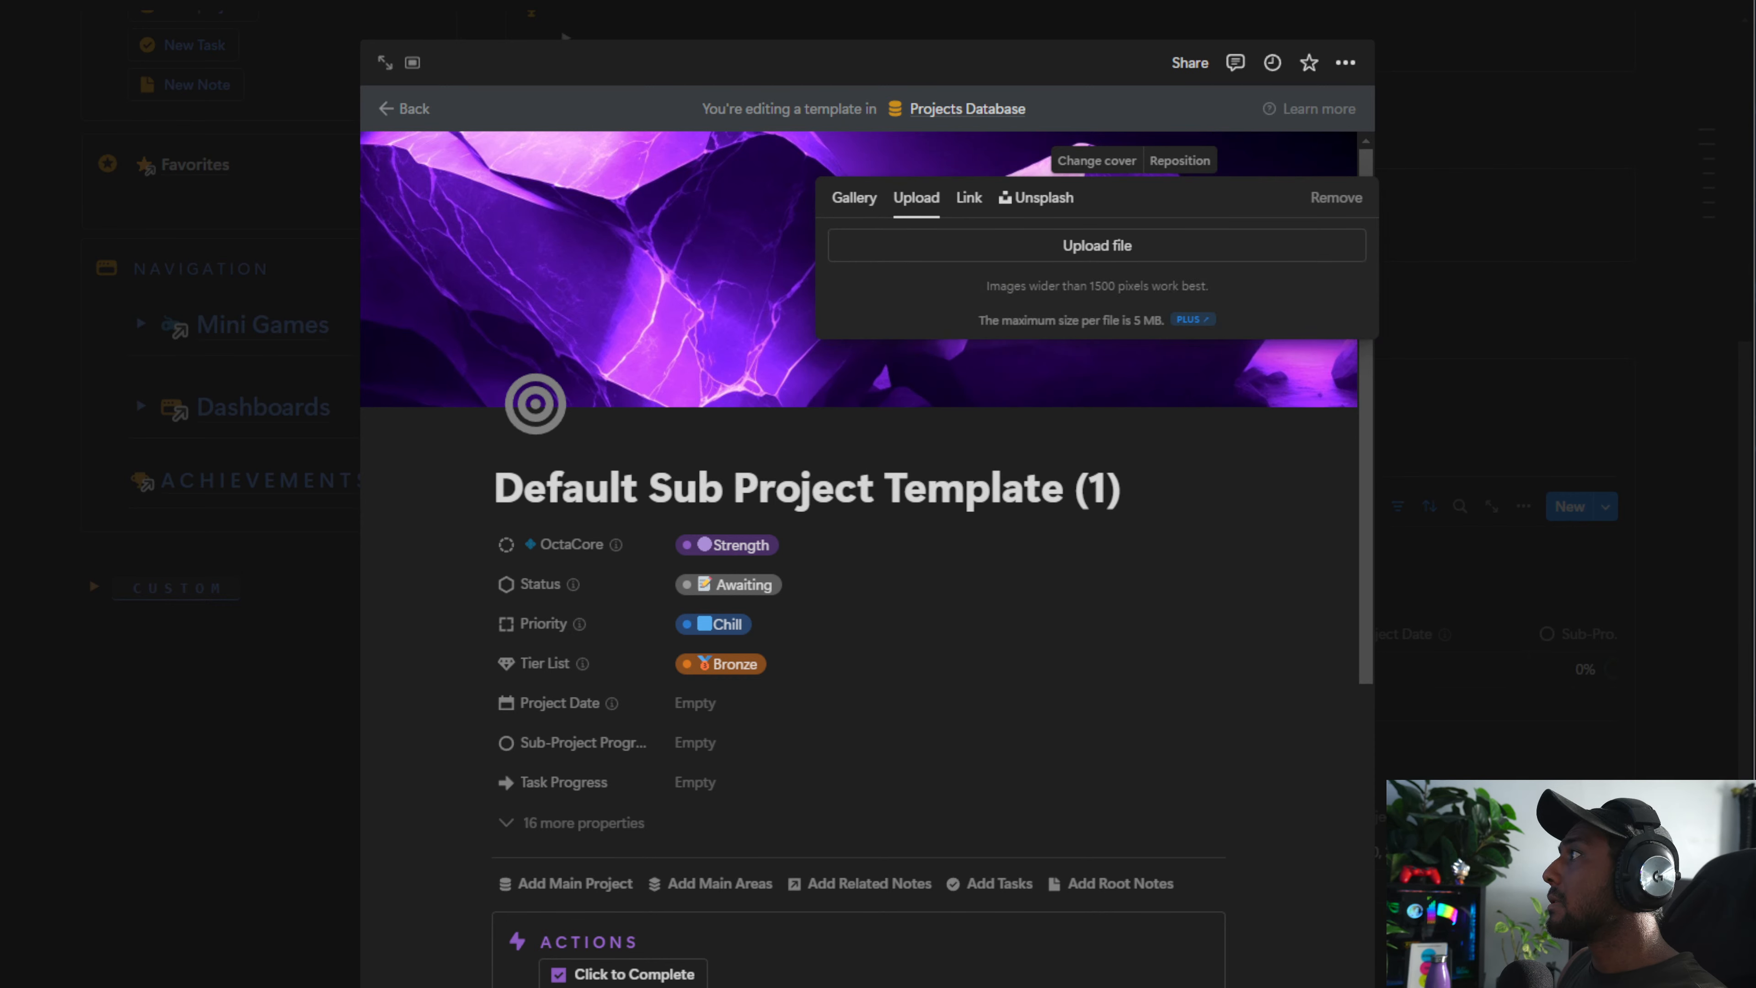
pyautogui.moveTo(1116, 243); pyautogui.dragTo(1088, 298)
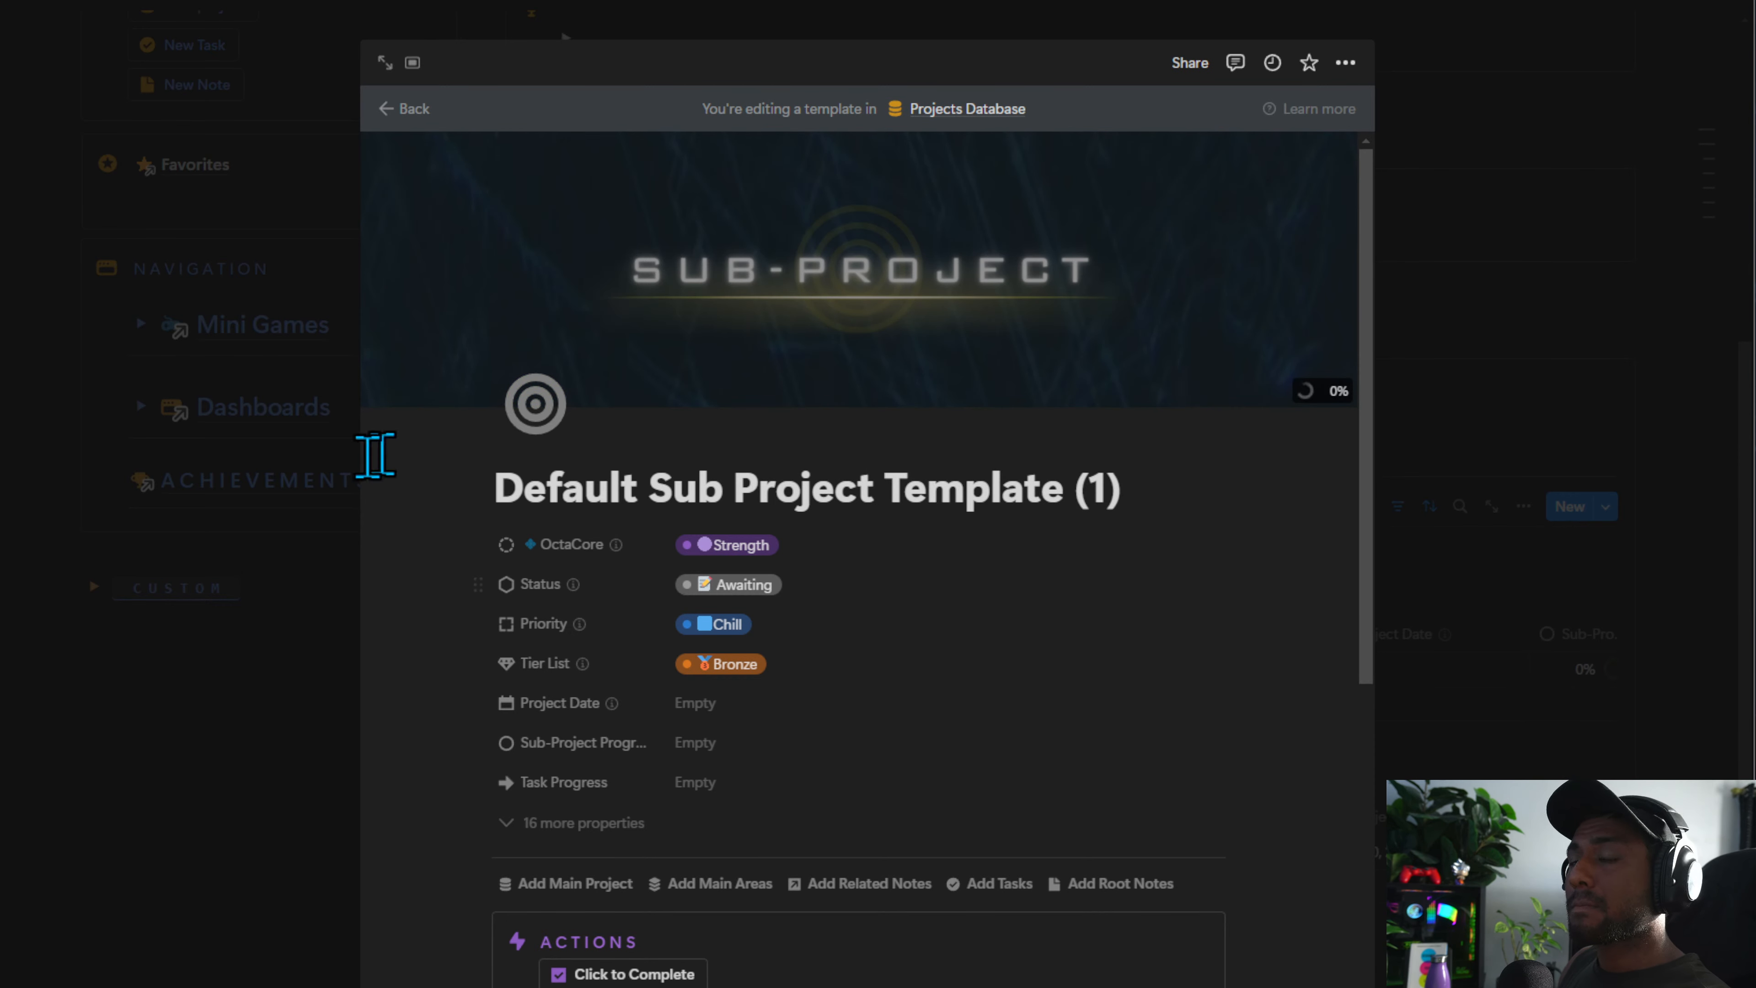
pyautogui.click(1626, 353)
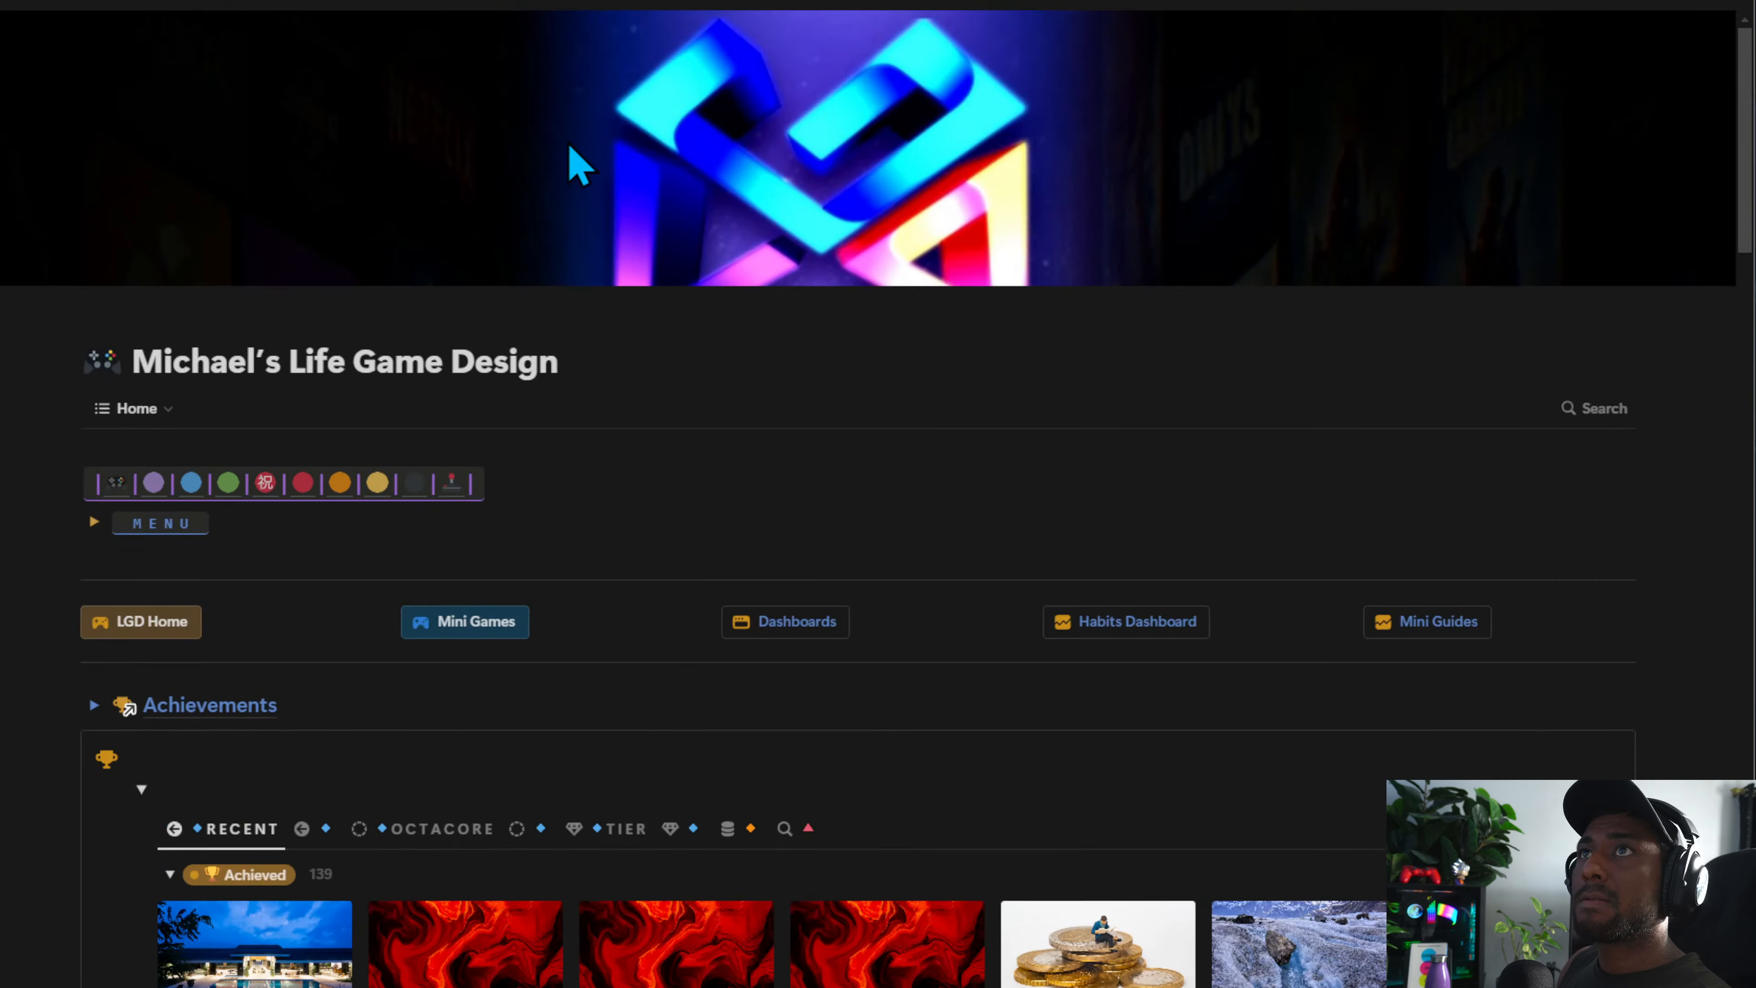
# Browse the Achievements board in its Recent and OctaCore views
pyautogui.scroll(-7, 569, 164)
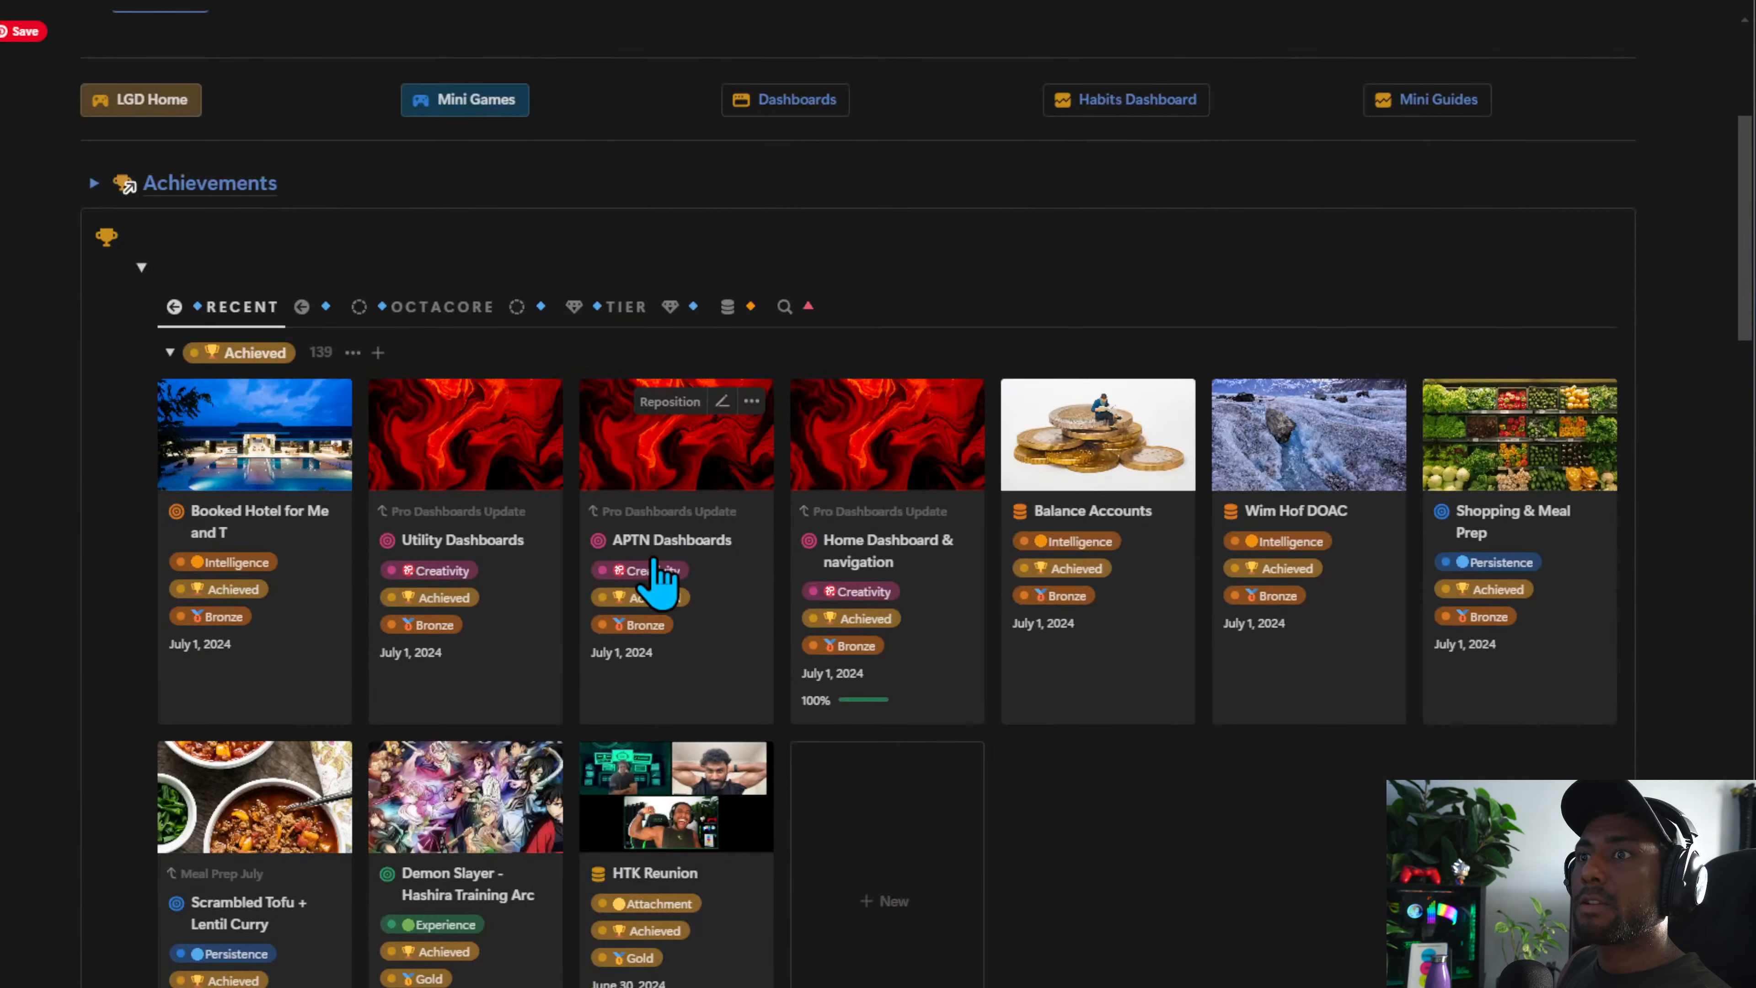
pyautogui.scroll(3, 646, 572)
pyautogui.click(479, 520)
pyautogui.scroll(-3, 791, 784)
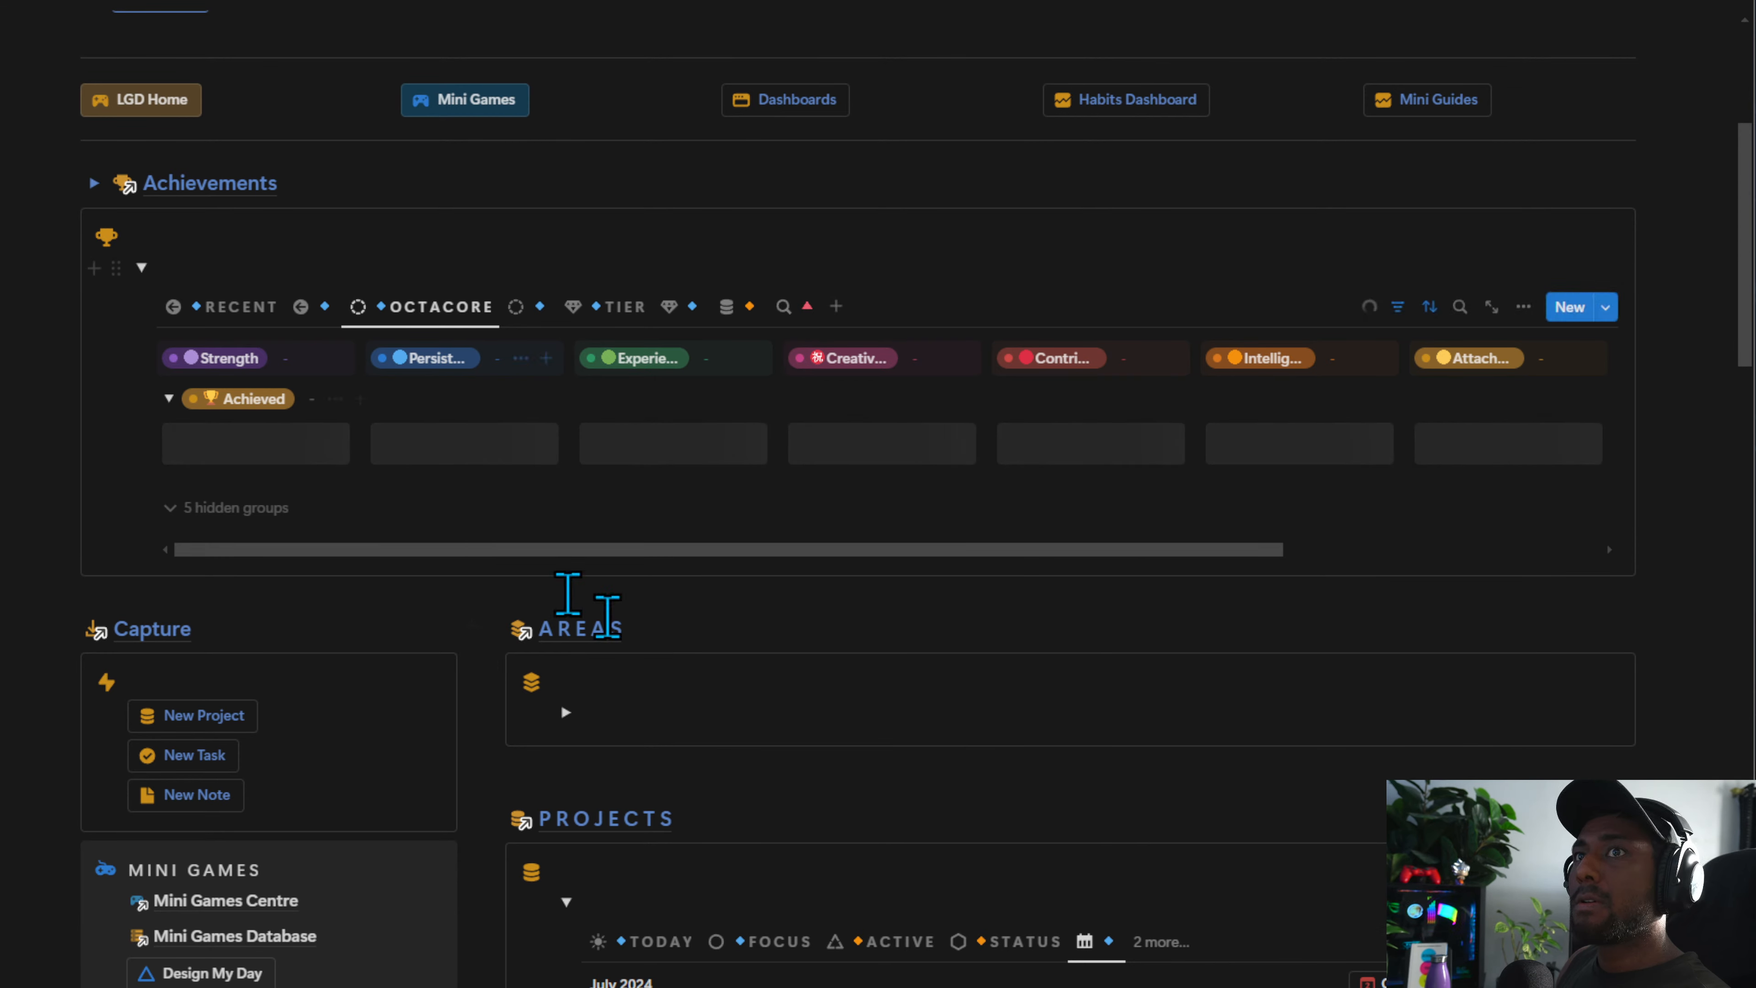
pyautogui.scroll(3, 1002, 795)
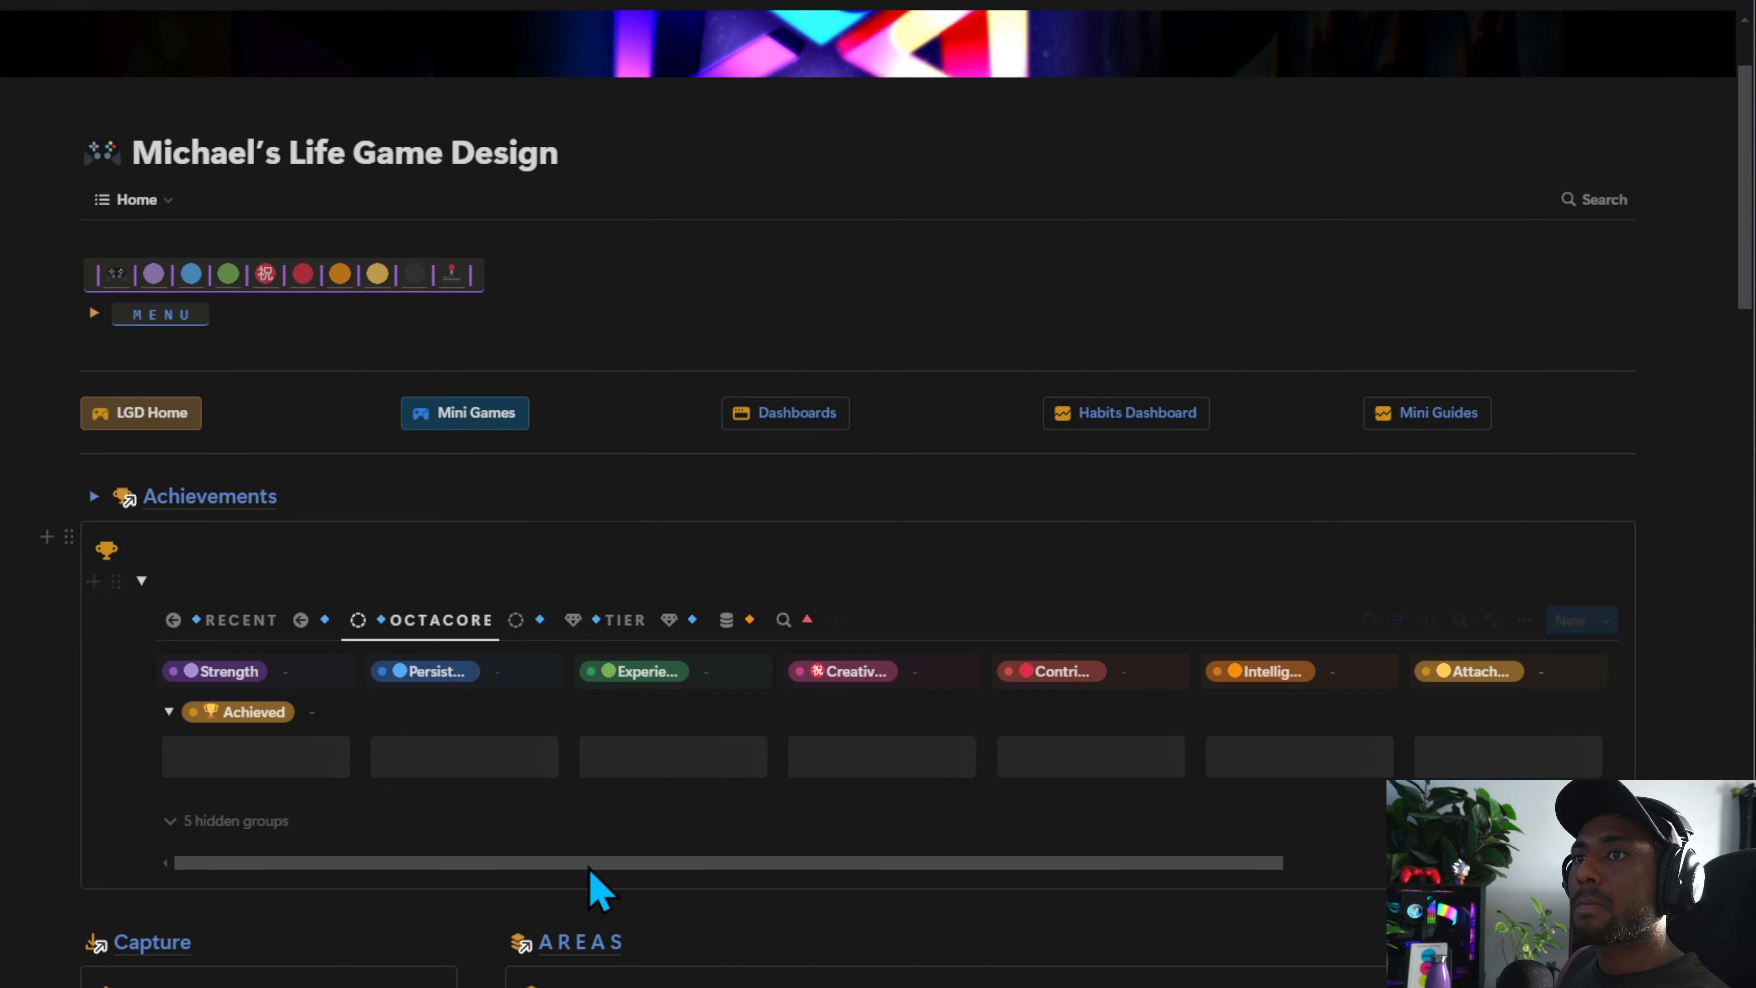
pyautogui.moveTo(590, 865); pyautogui.dragTo(800, 856)
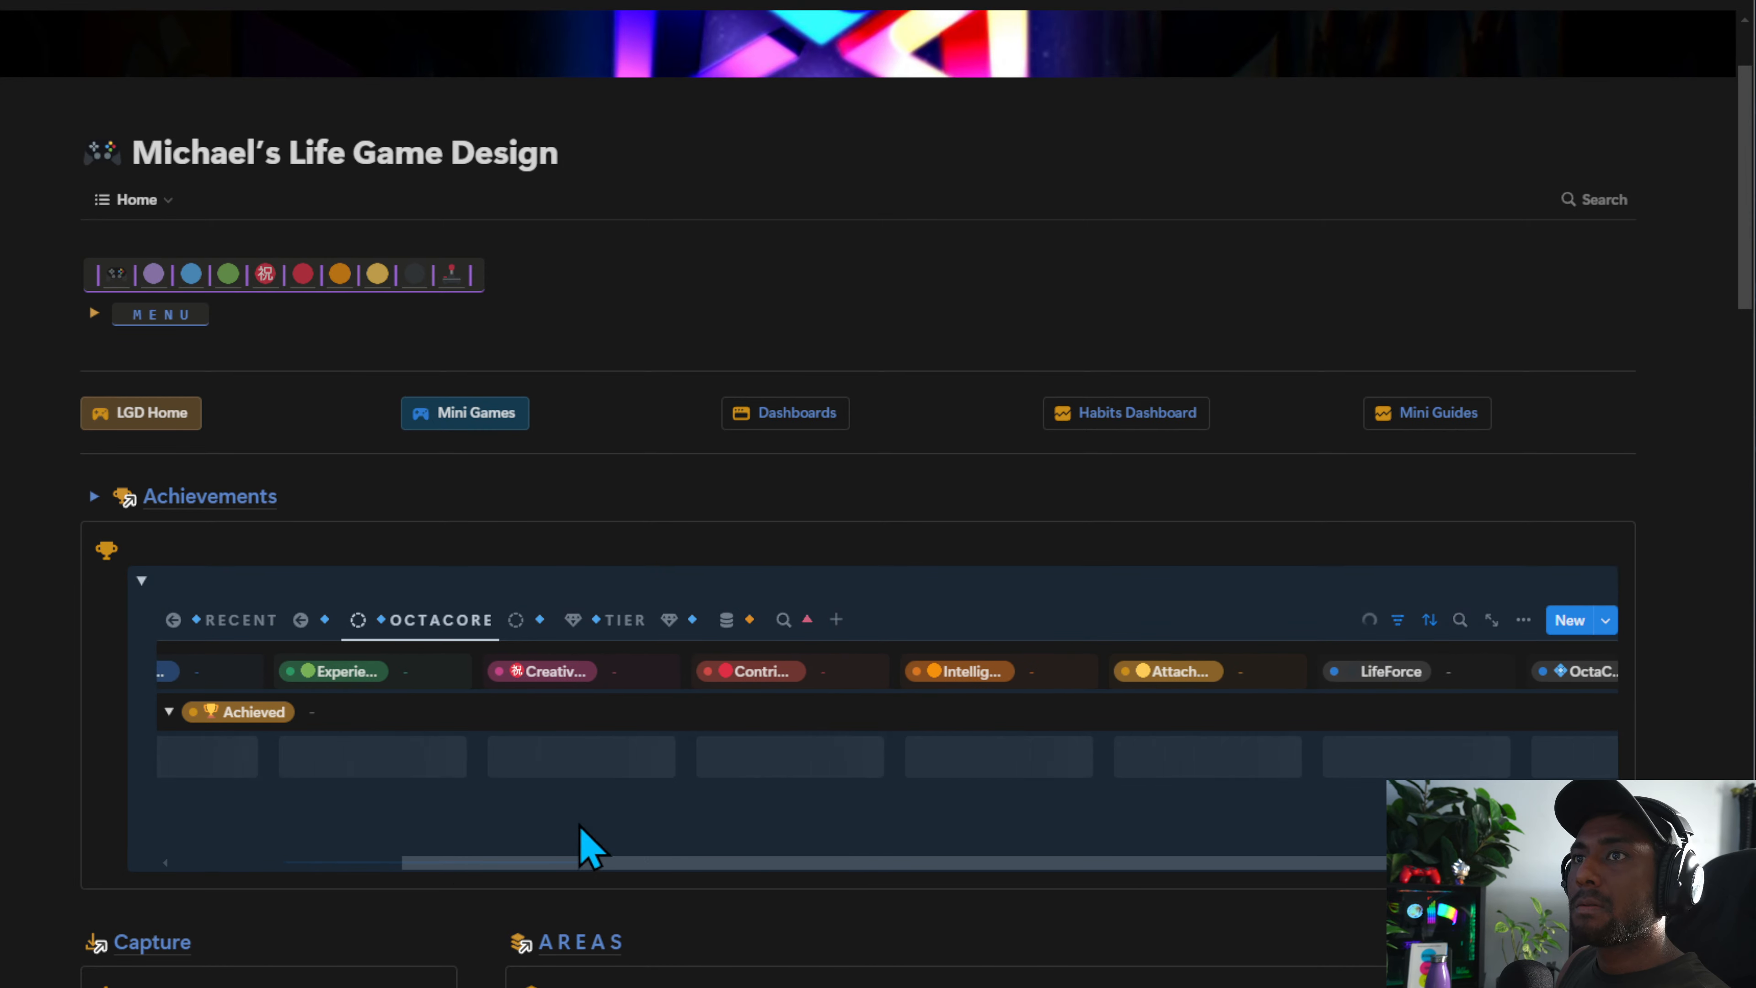
pyautogui.scroll(-6, 758, 875)
pyautogui.scroll(-2, 760, 864)
pyautogui.scroll(3, 744, 784)
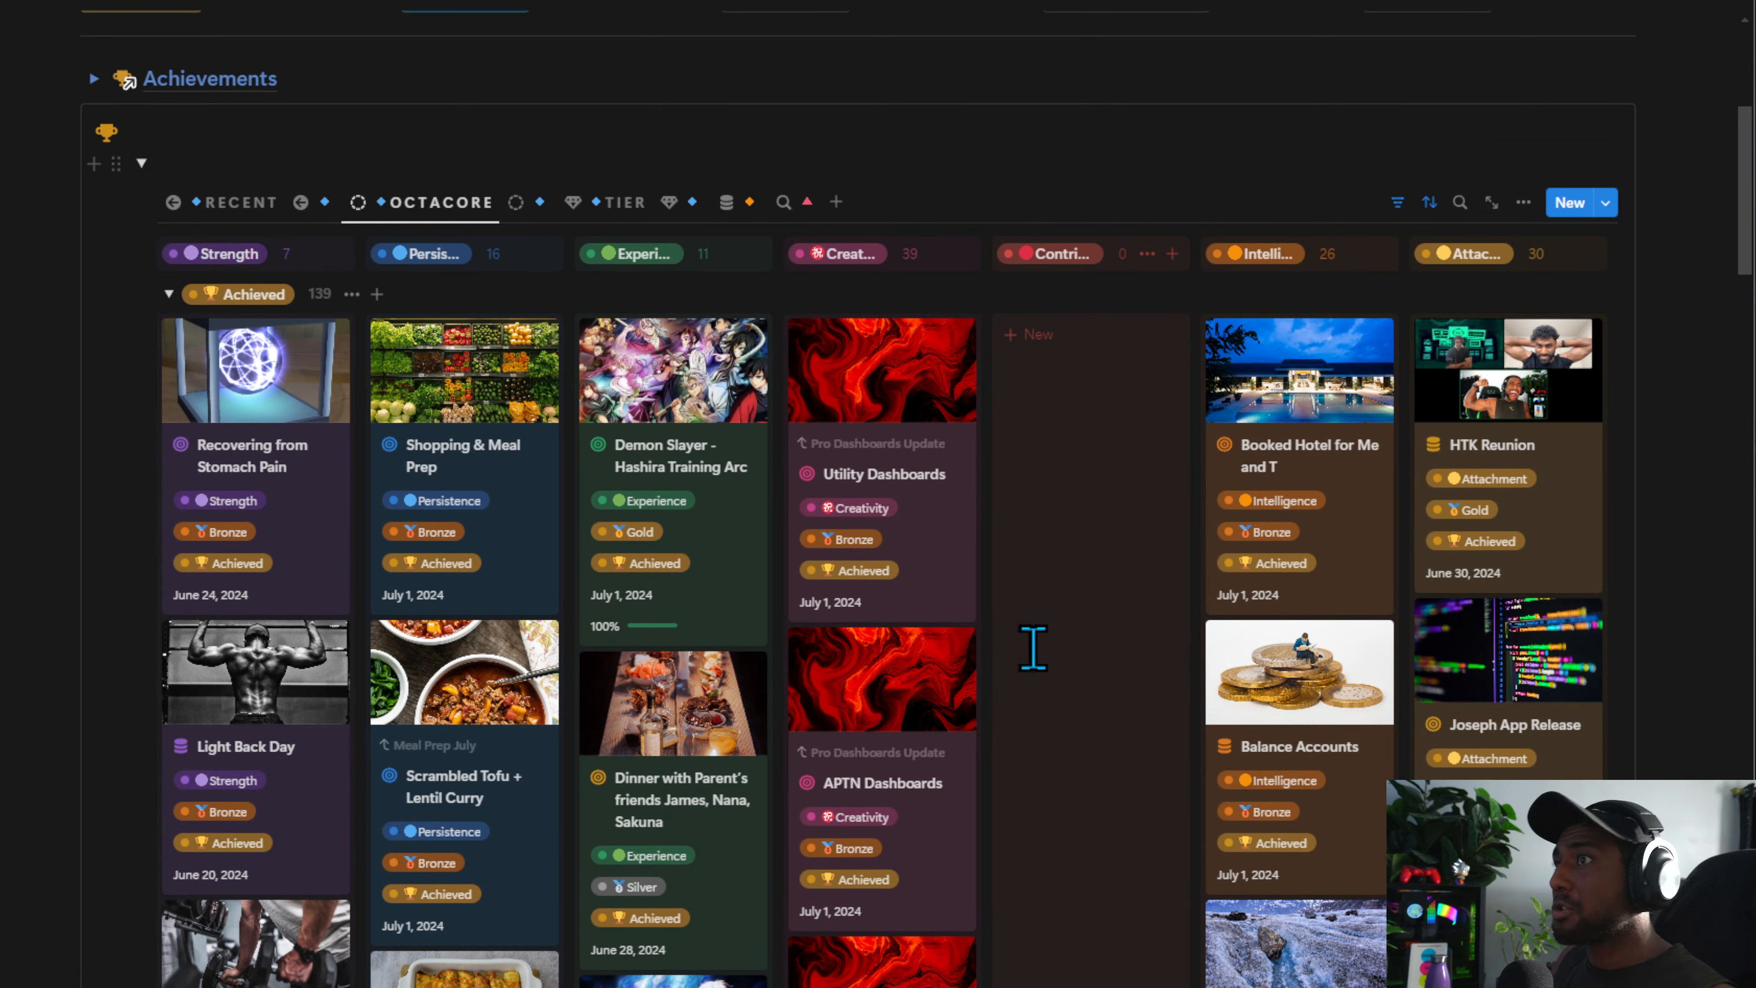
pyautogui.scroll(-3, 725, 647)
pyautogui.scroll(5, 691, 657)
pyautogui.hscroll(3, 677, 663)
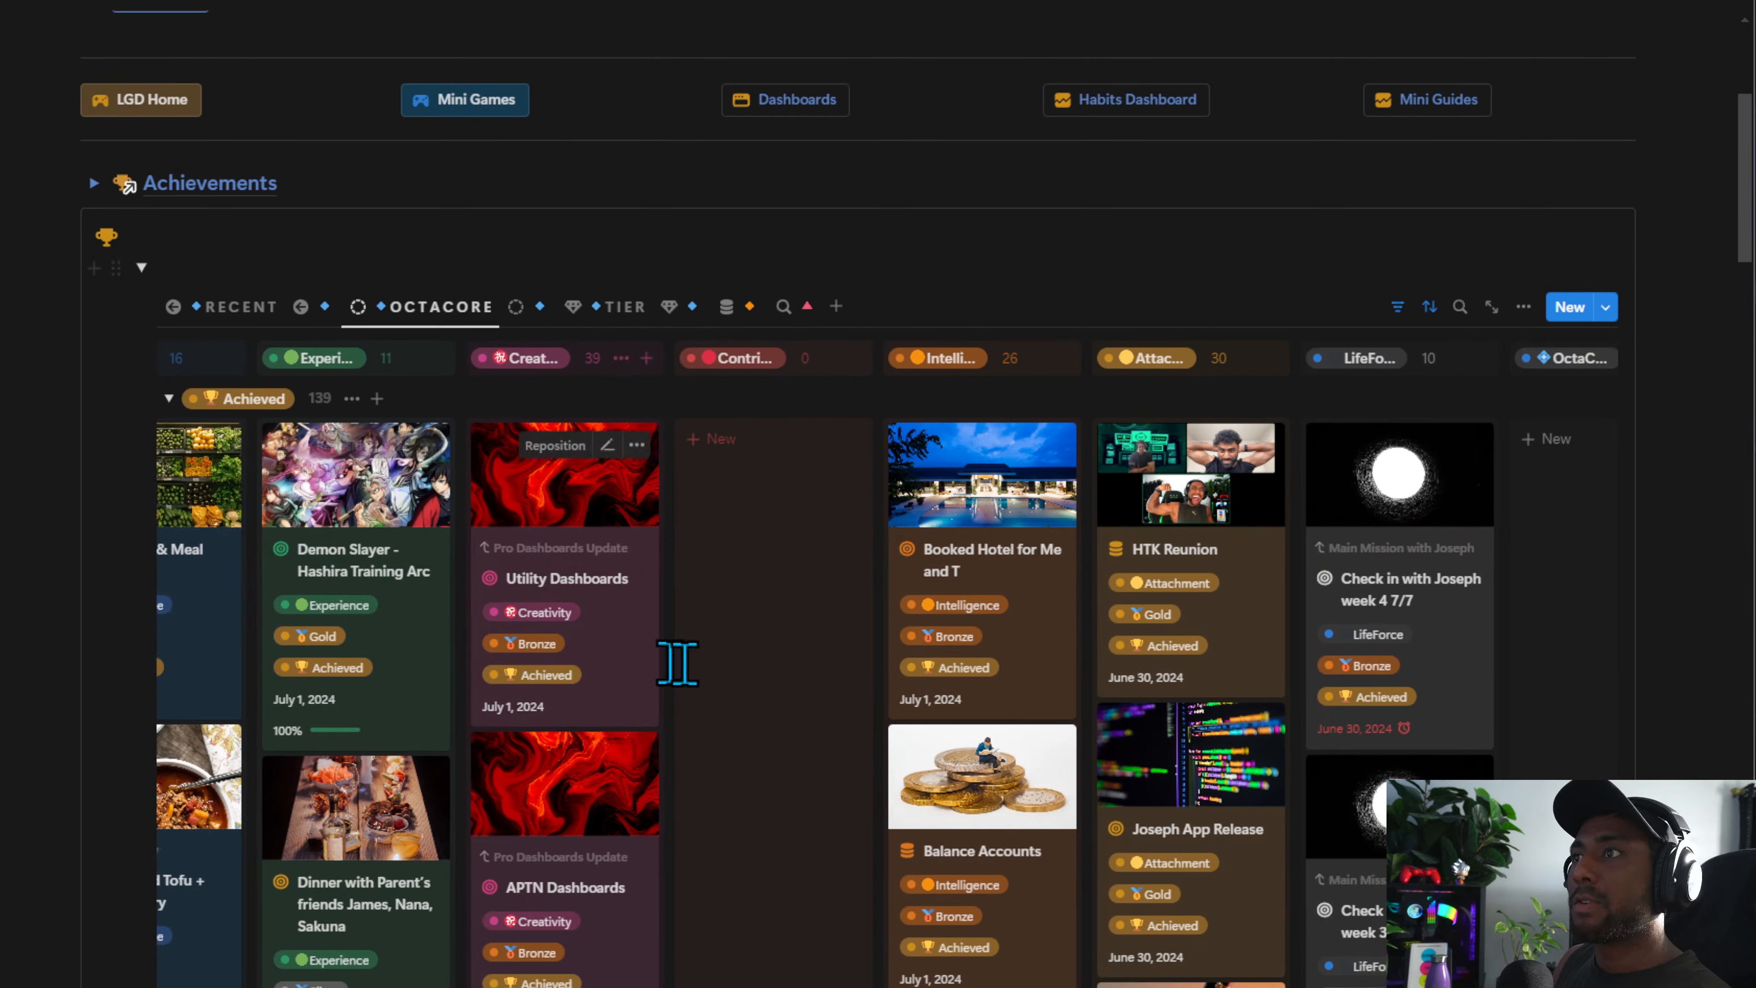
pyautogui.hscroll(2, 678, 664)
pyautogui.scroll(-4, 1314, 623)
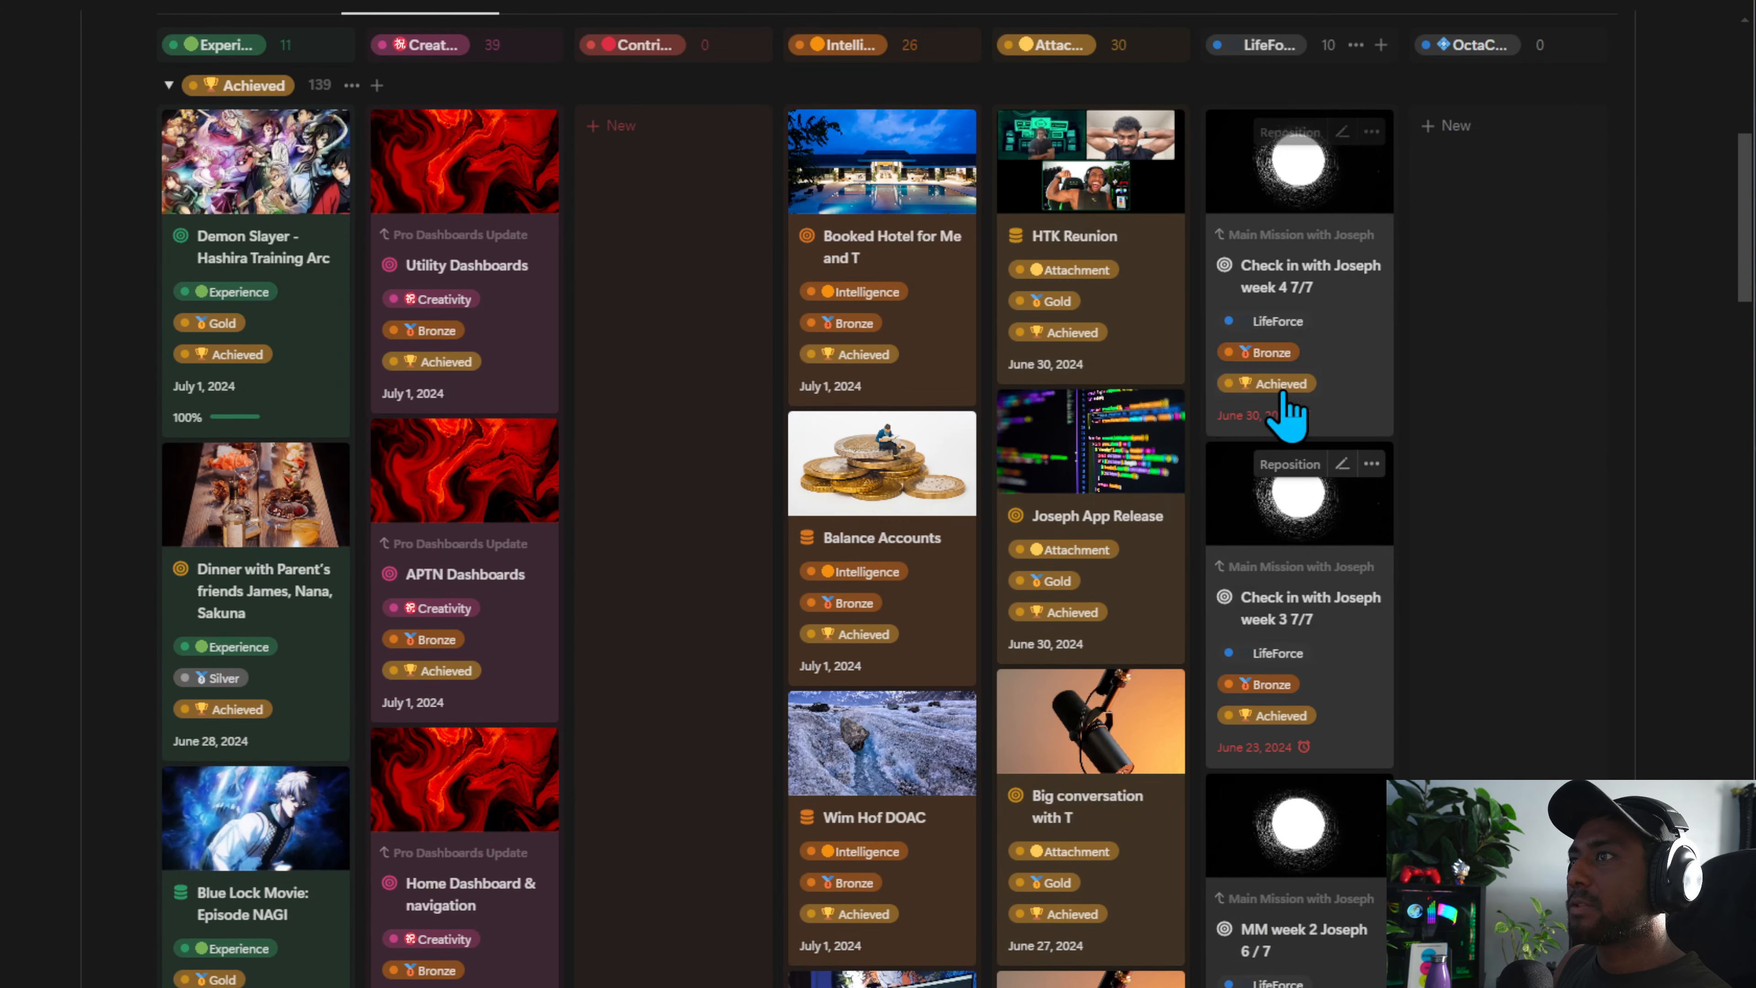
pyautogui.hscroll(-3, 891, 812)
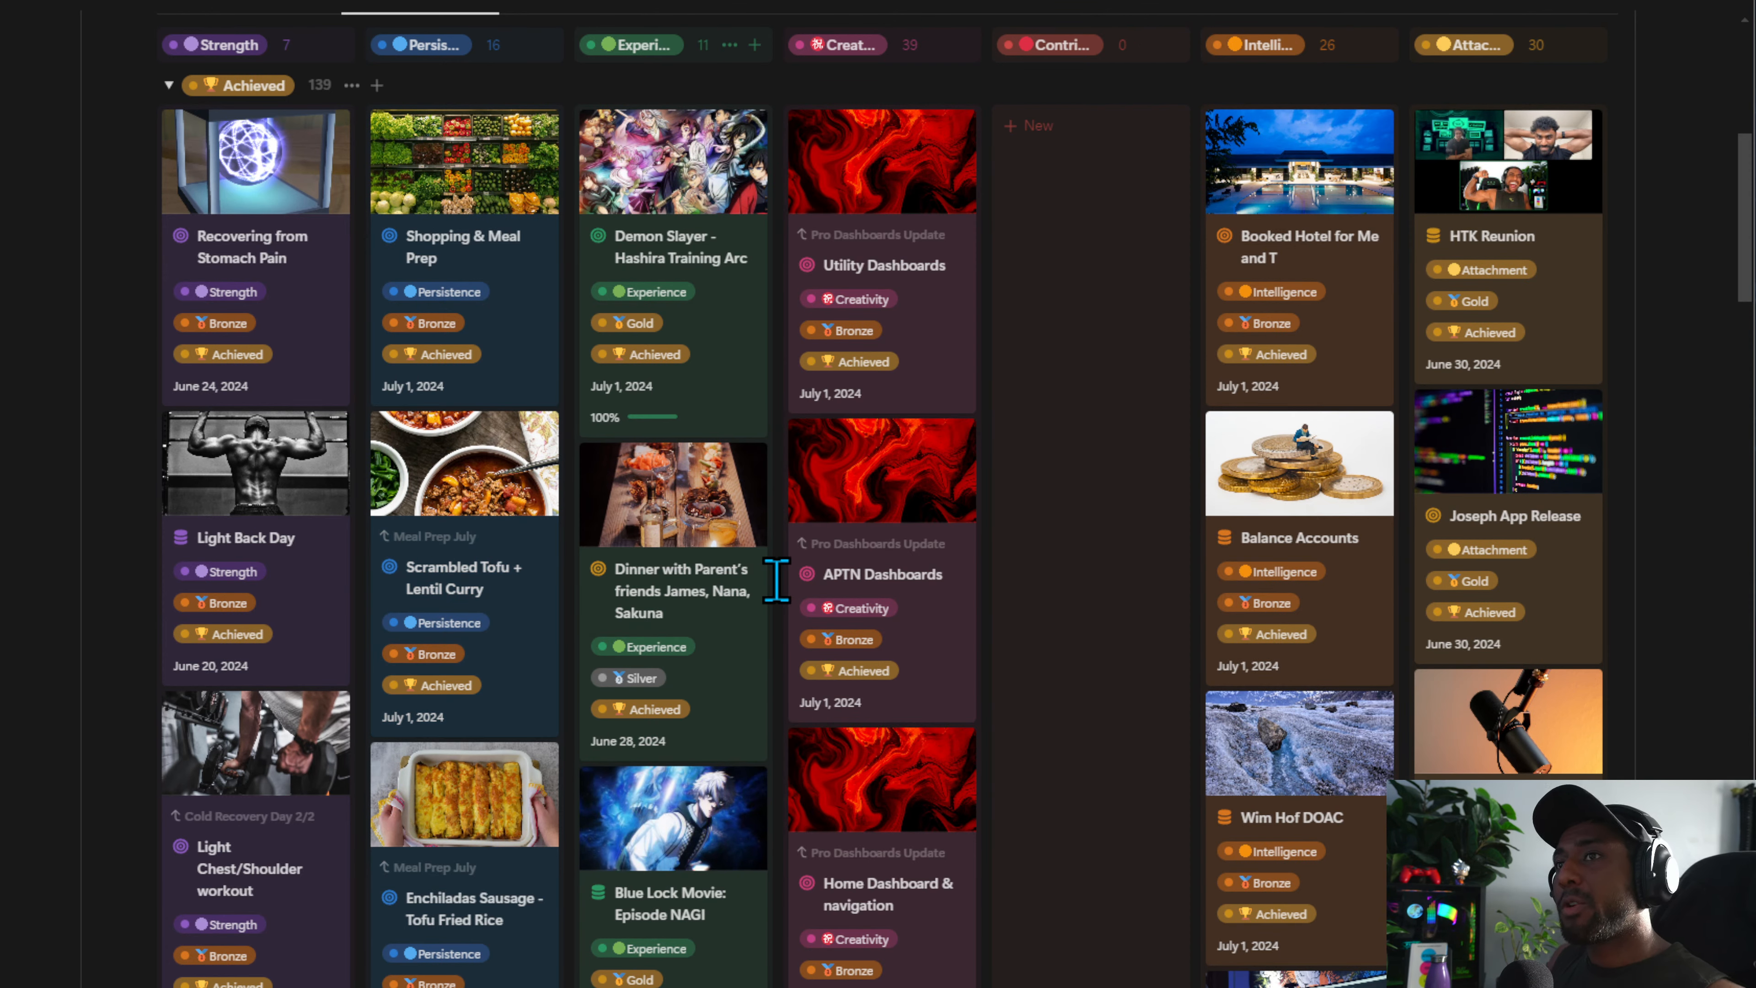
pyautogui.scroll(6, 282, 275)
pyautogui.click(249, 409)
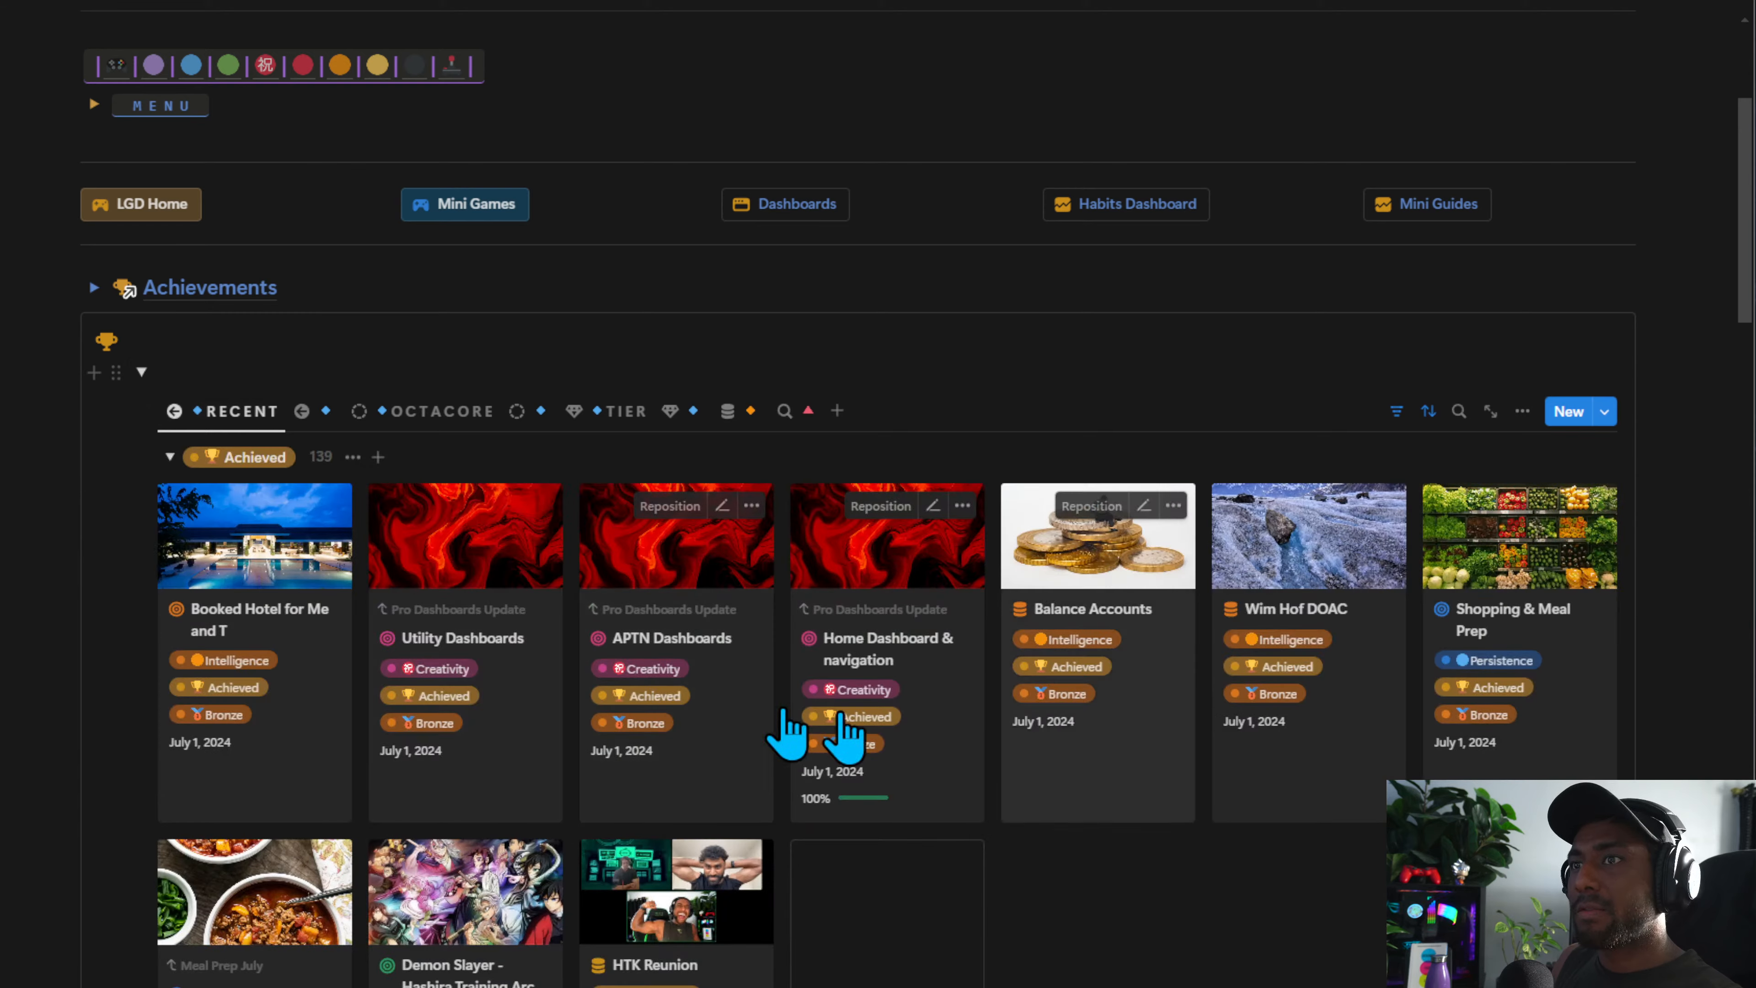
pyautogui.click(394, 411)
pyautogui.scroll(-5, 898, 727)
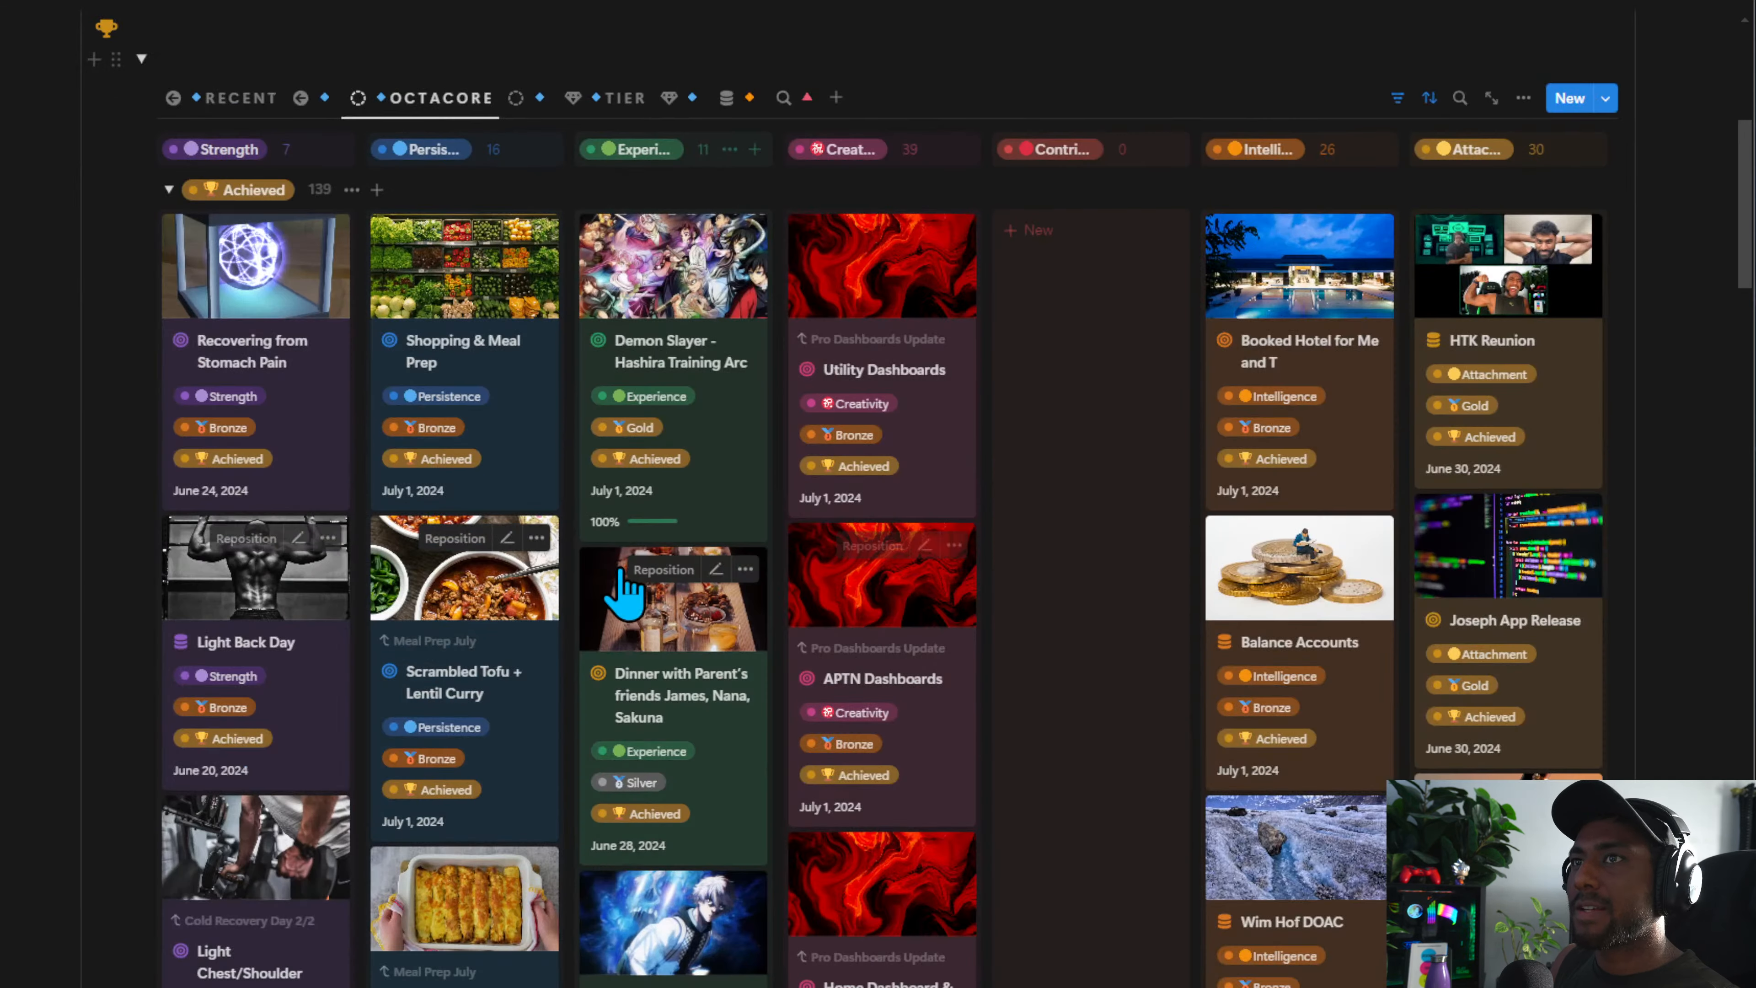
pyautogui.scroll(-15, 625, 591)
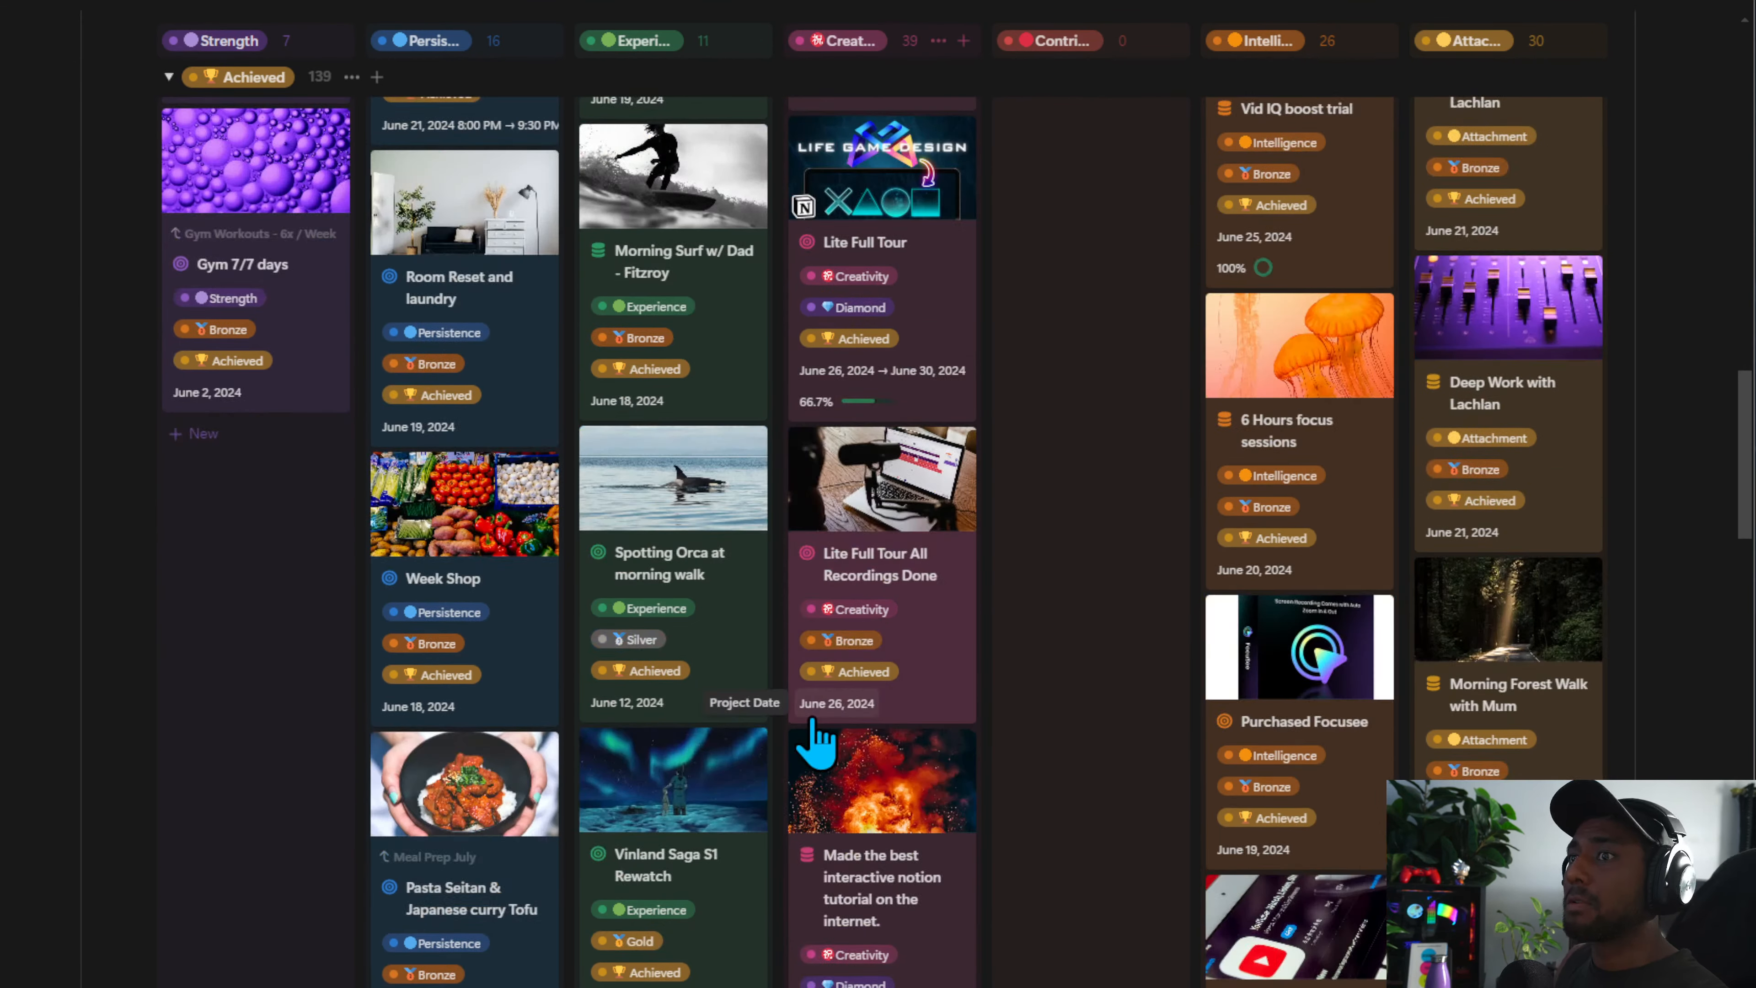
pyautogui.scroll(10, 588, 745)
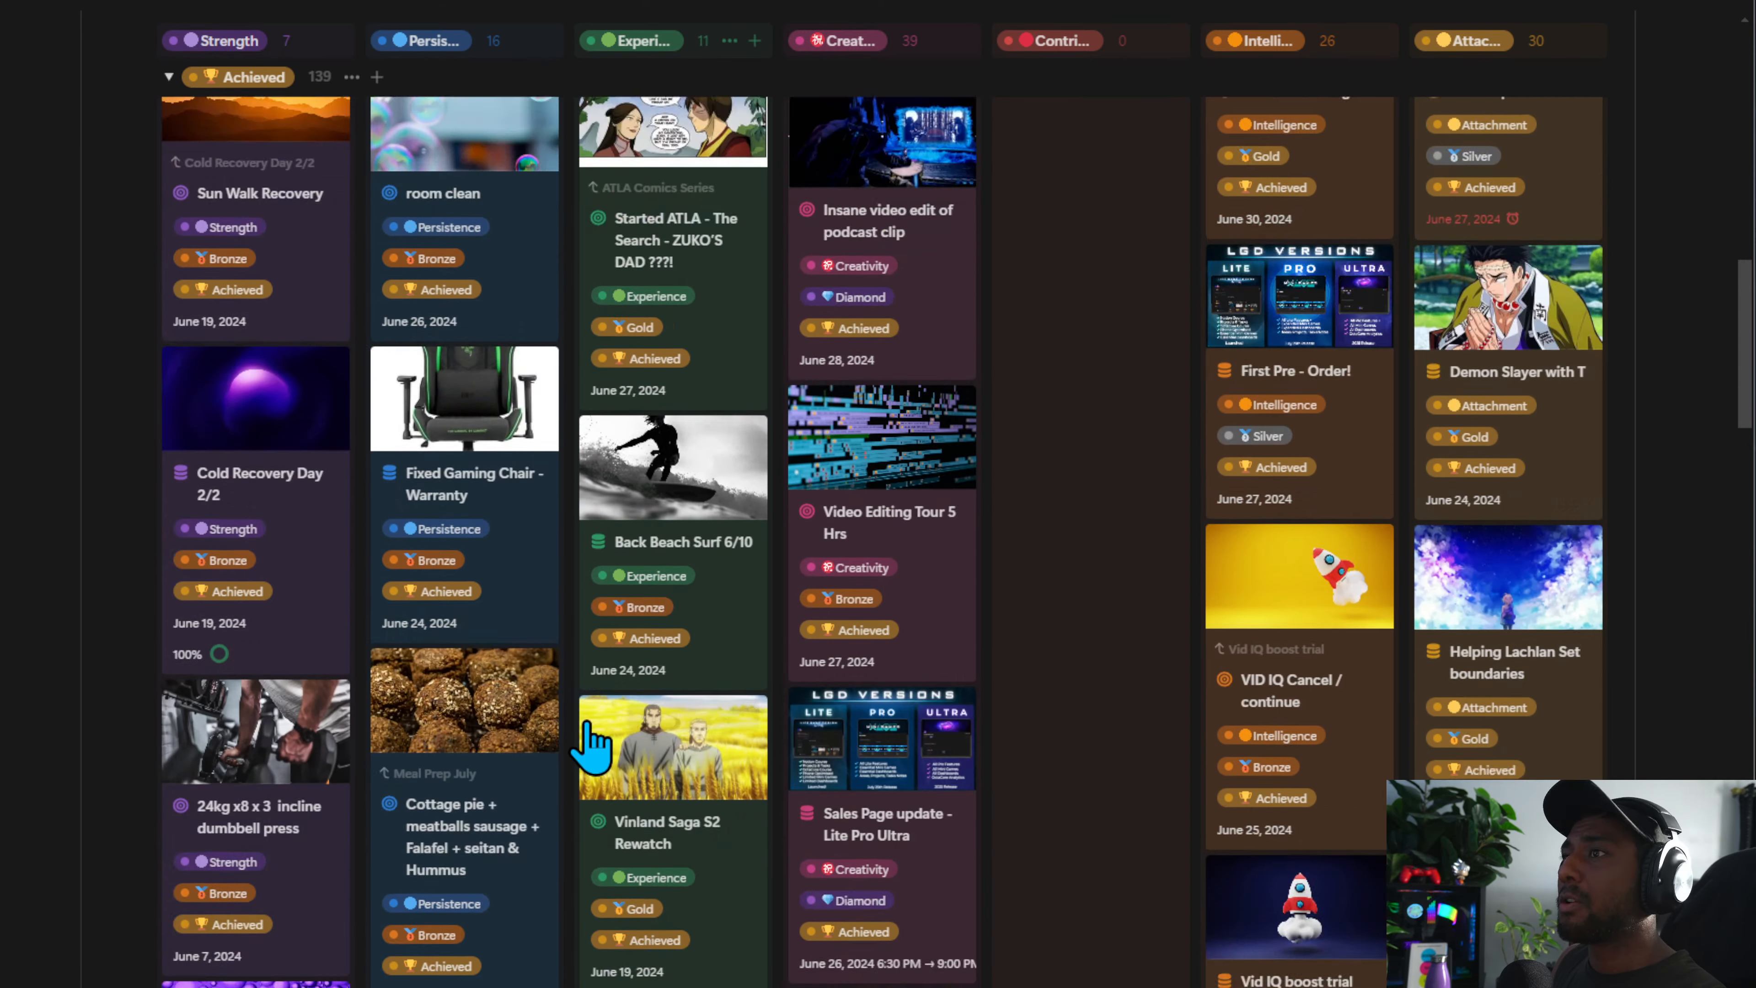
pyautogui.scroll(15, 590, 744)
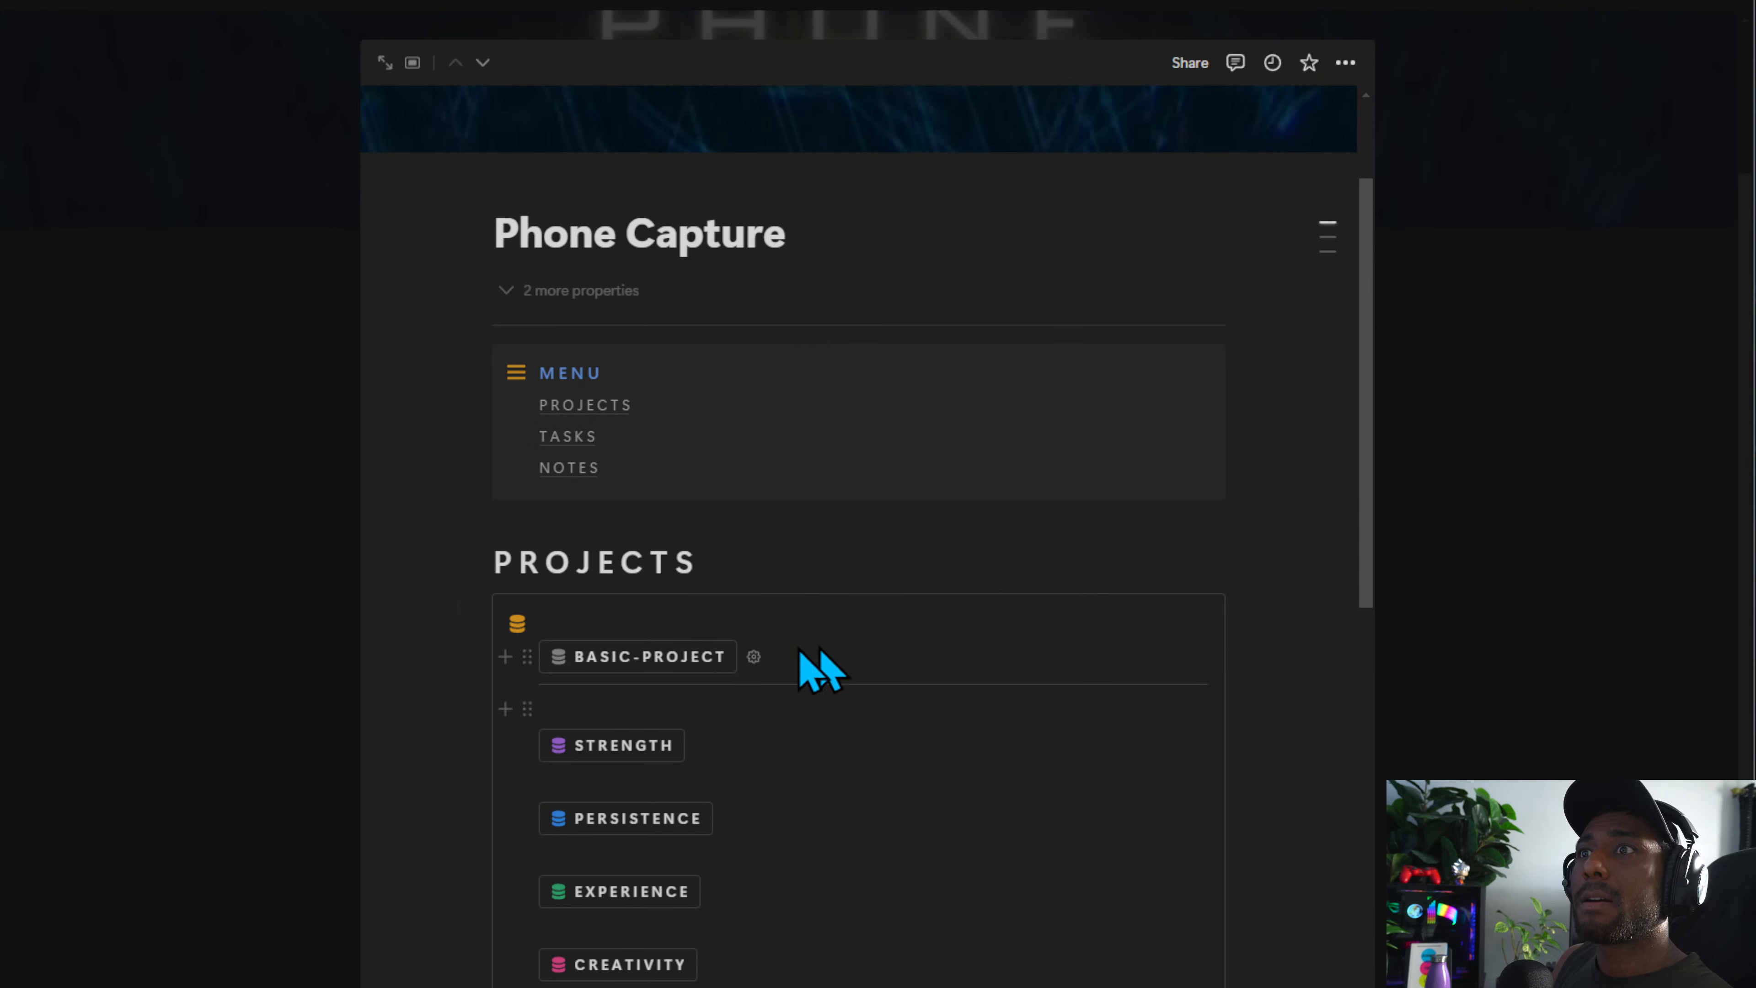
pyautogui.scroll(-3, 819, 667)
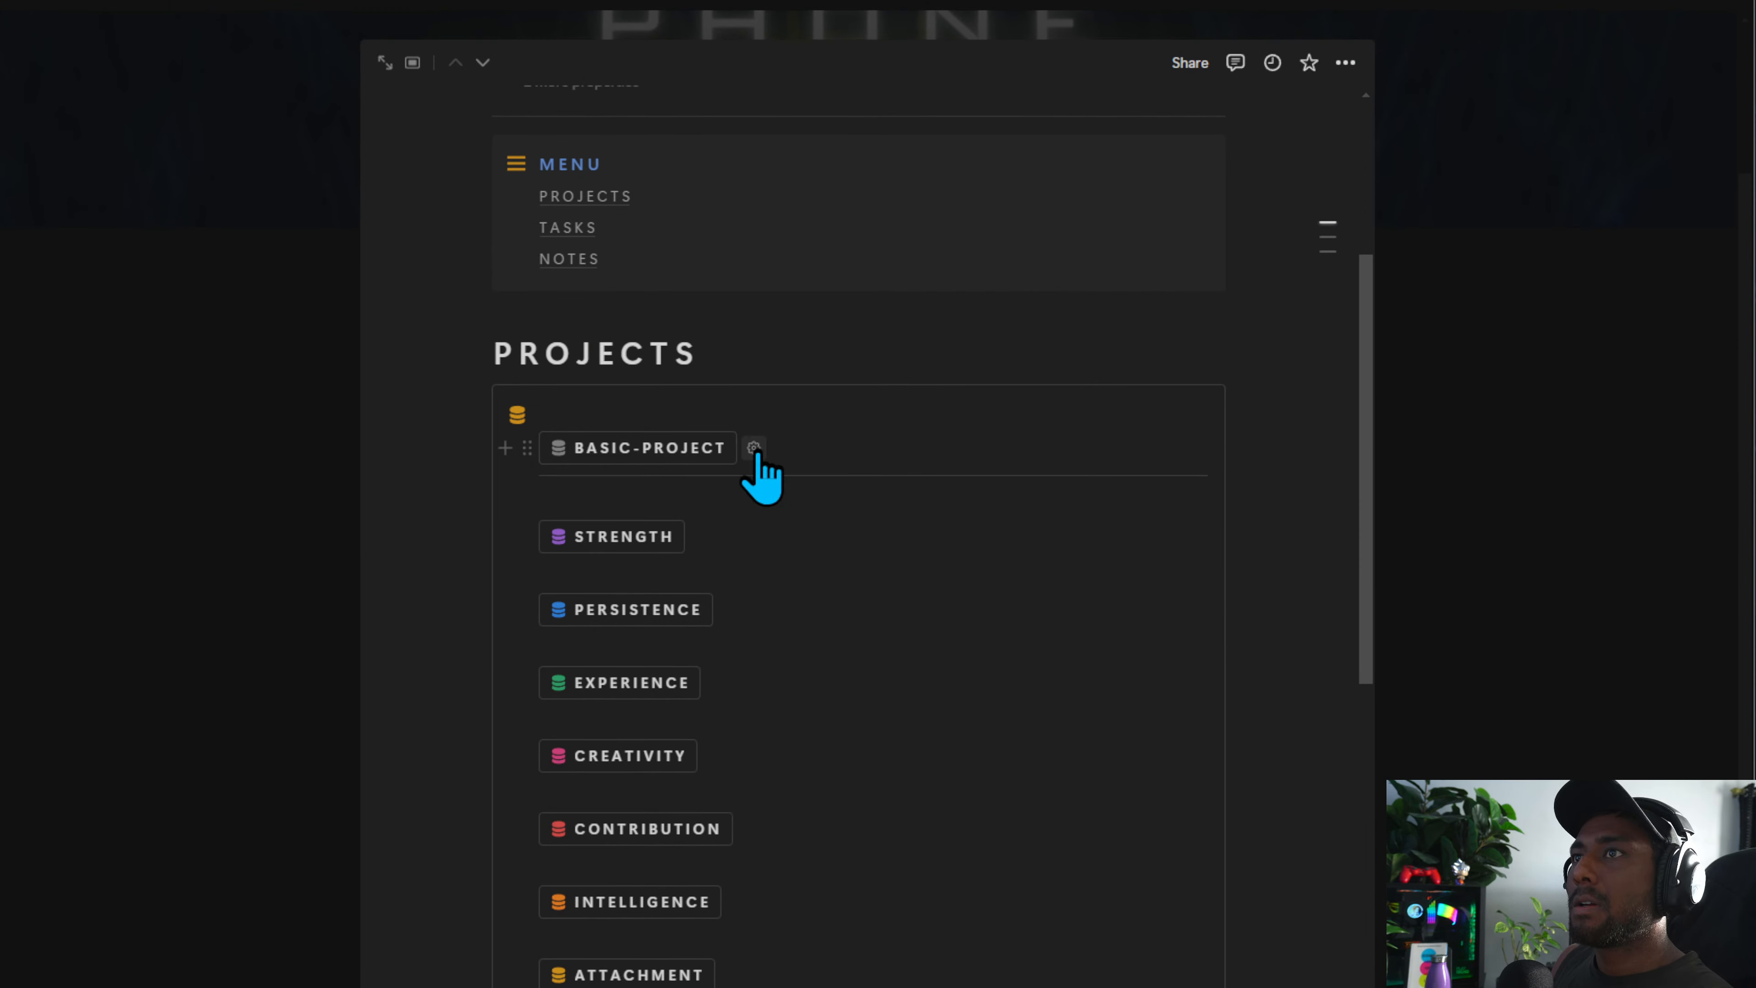
# Configure the BASIC-PROJECT button to add a page to Projects Database using Default Main Project Template, with a Project Name property
pyautogui.click(753, 448)
pyautogui.click(725, 711)
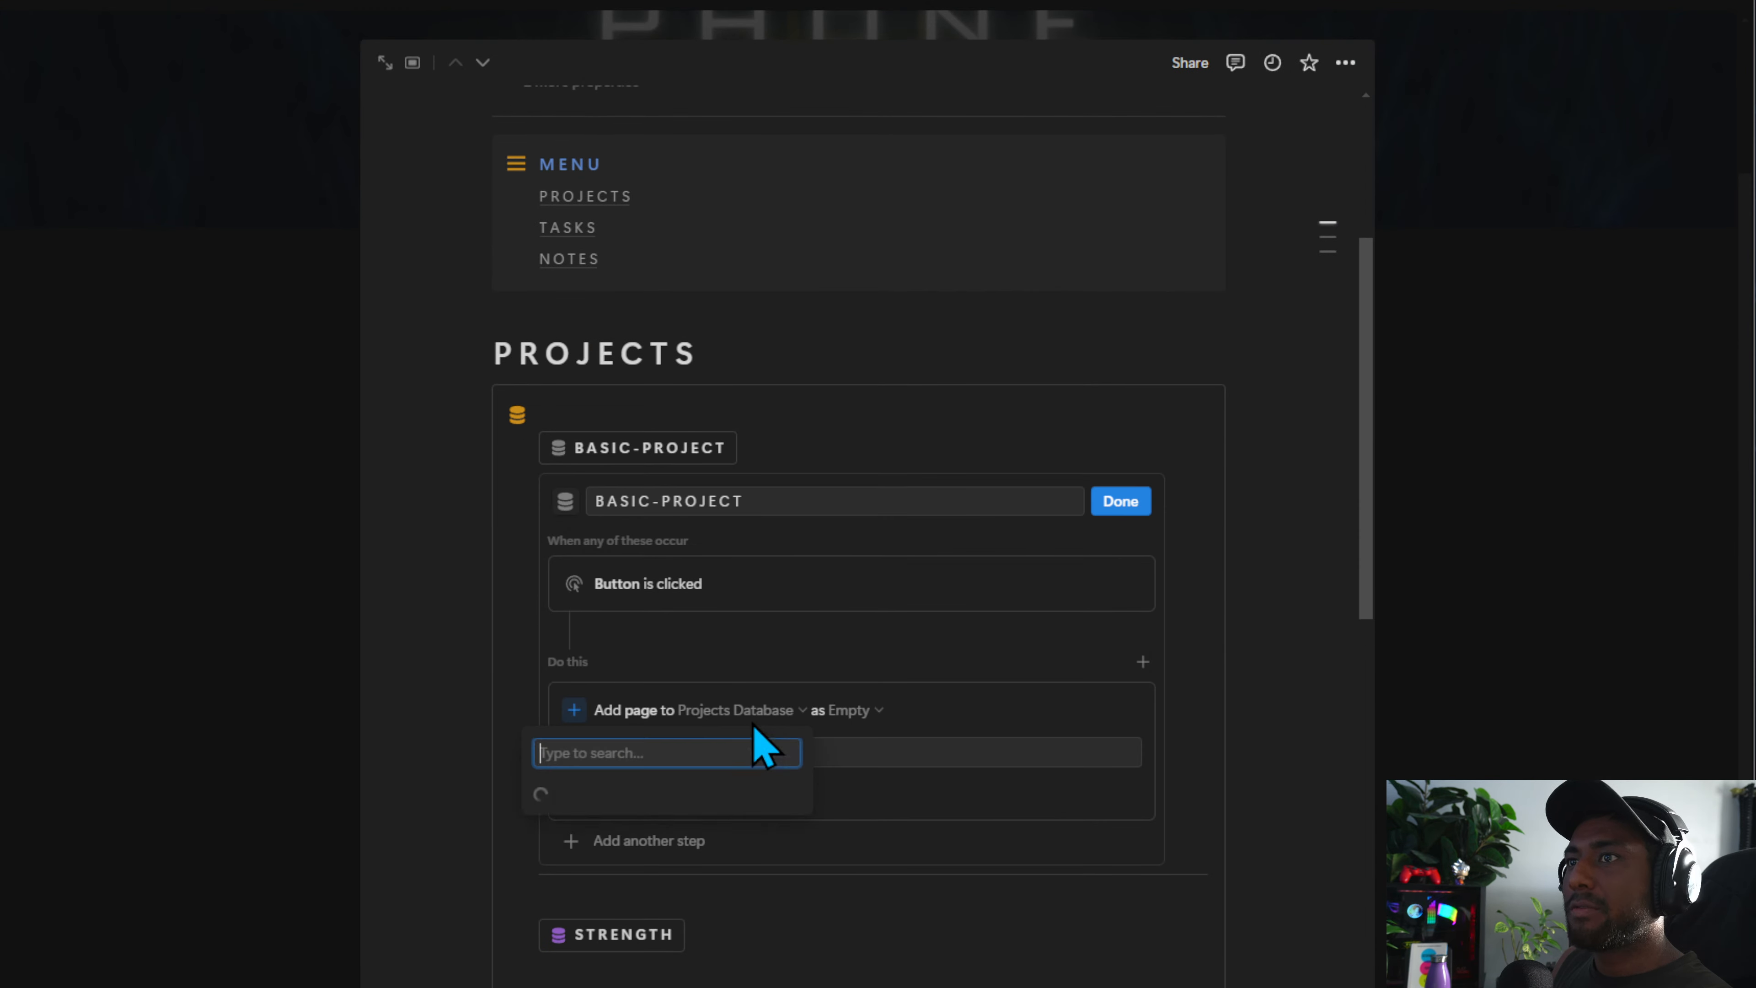
pyautogui.click(1088, 620)
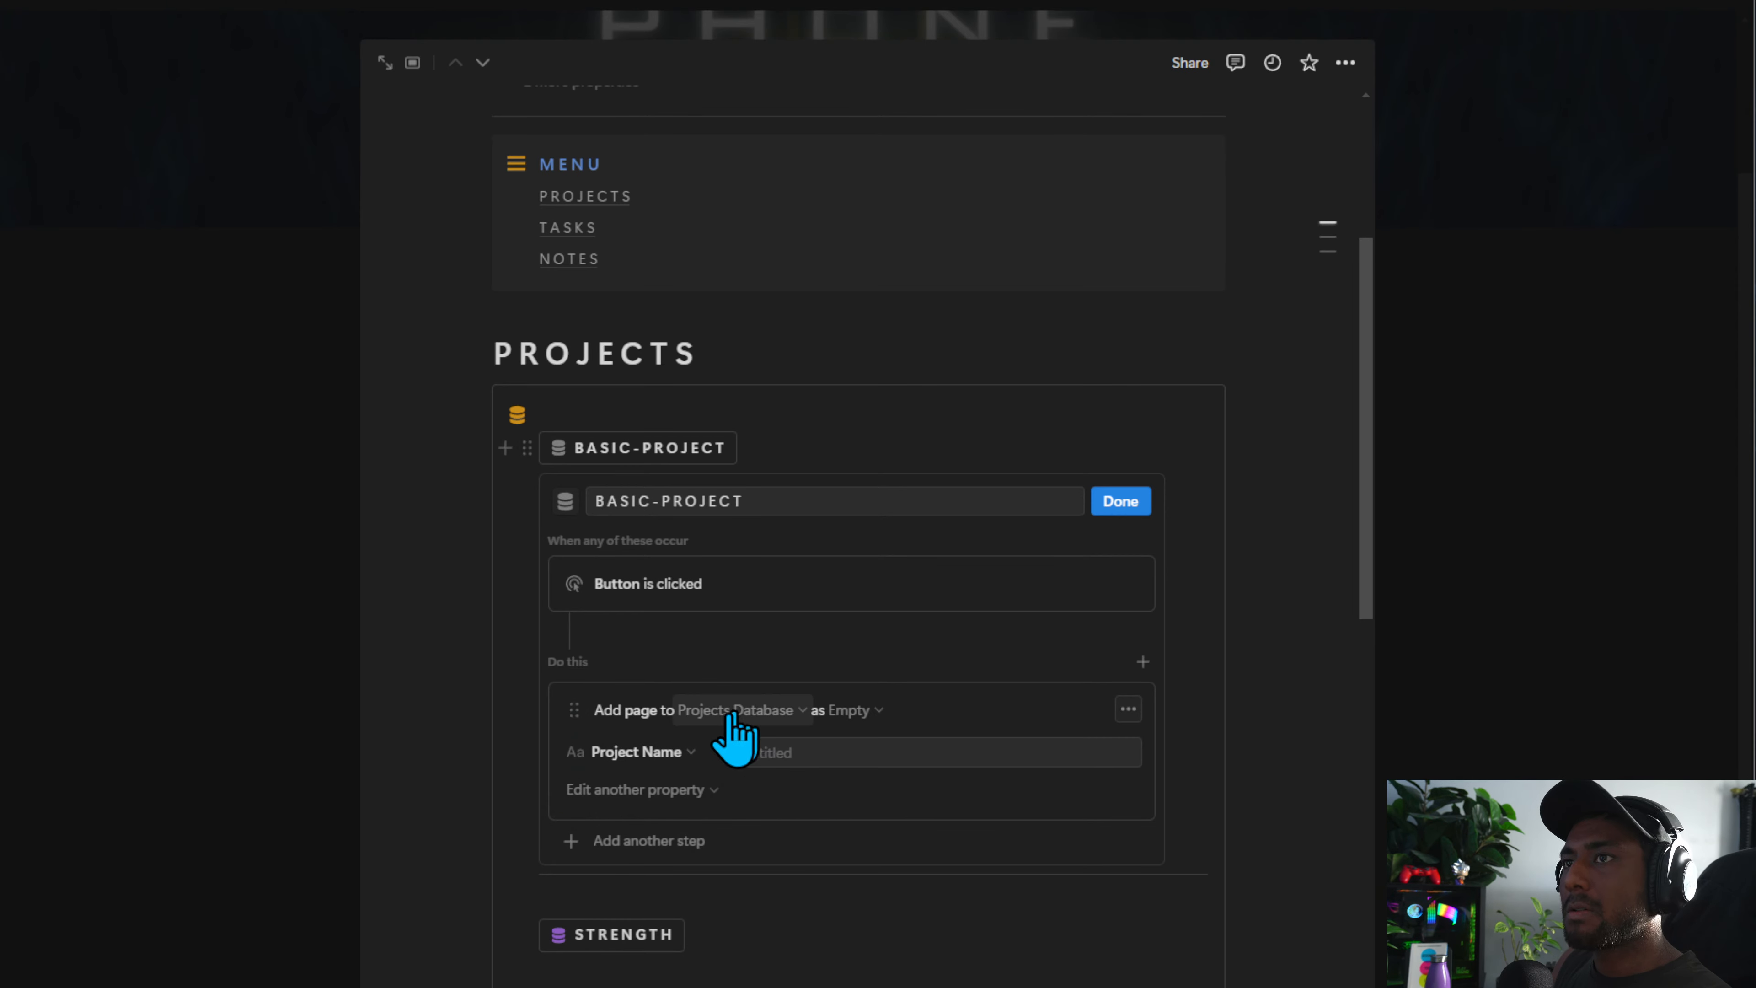
pyautogui.click(856, 710)
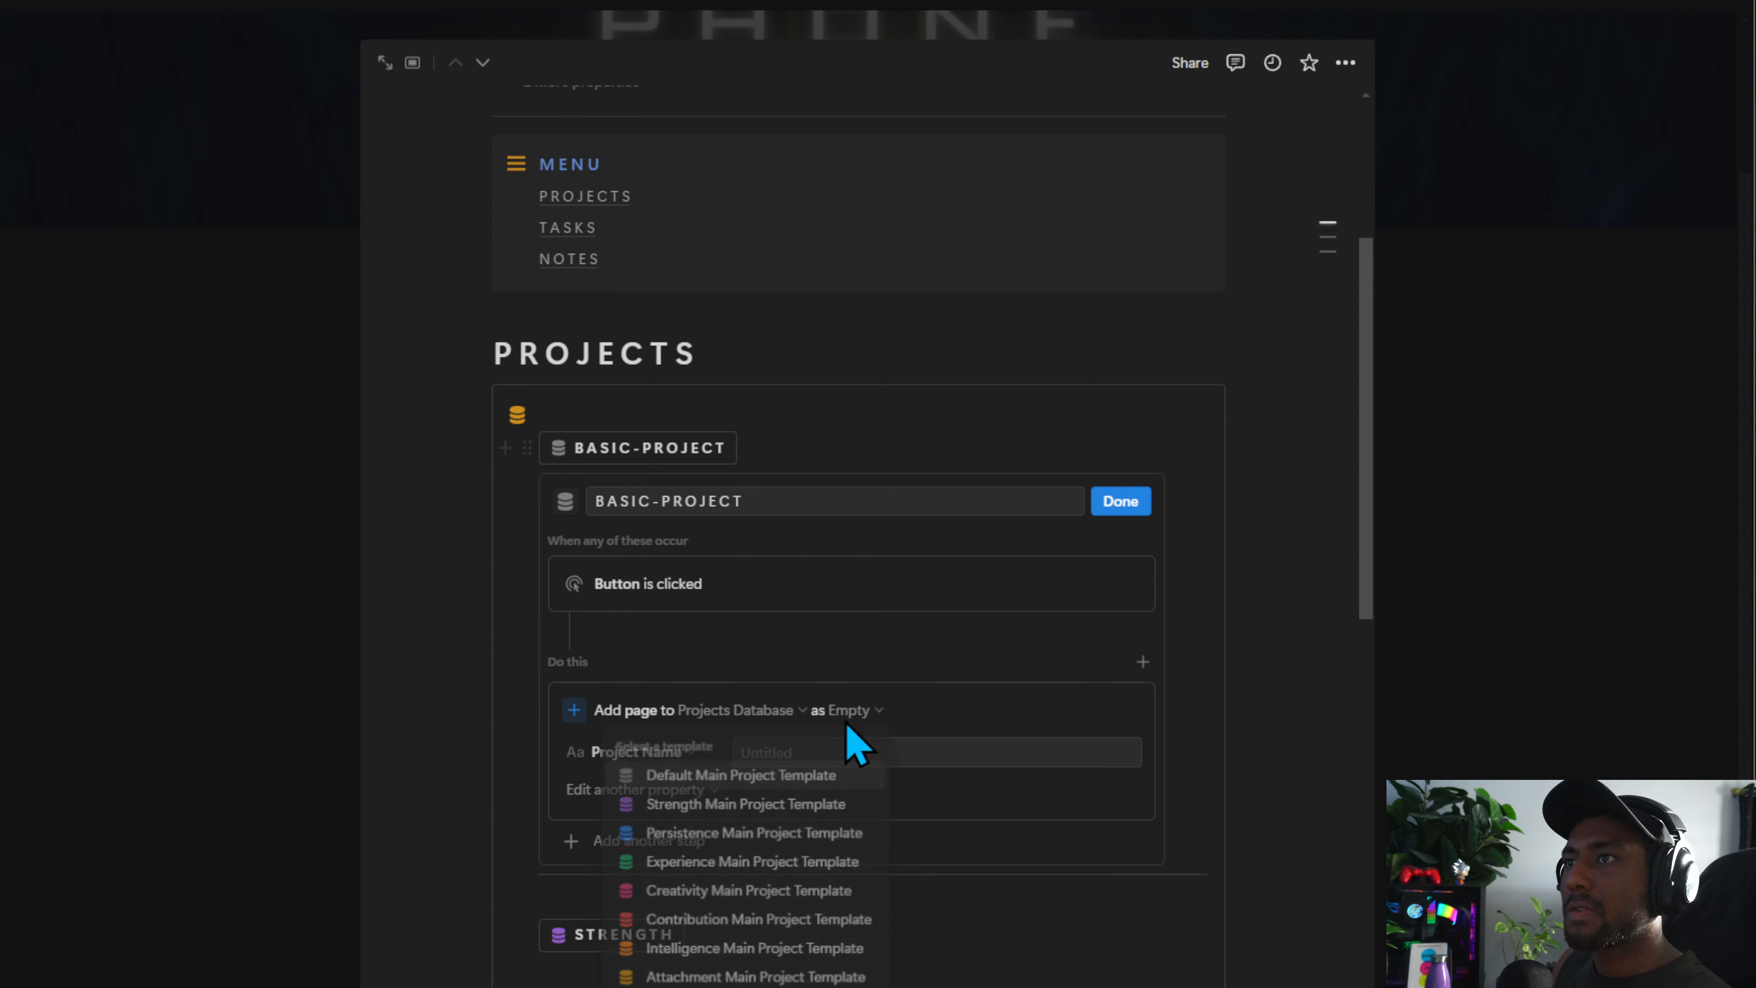
pyautogui.click(717, 775)
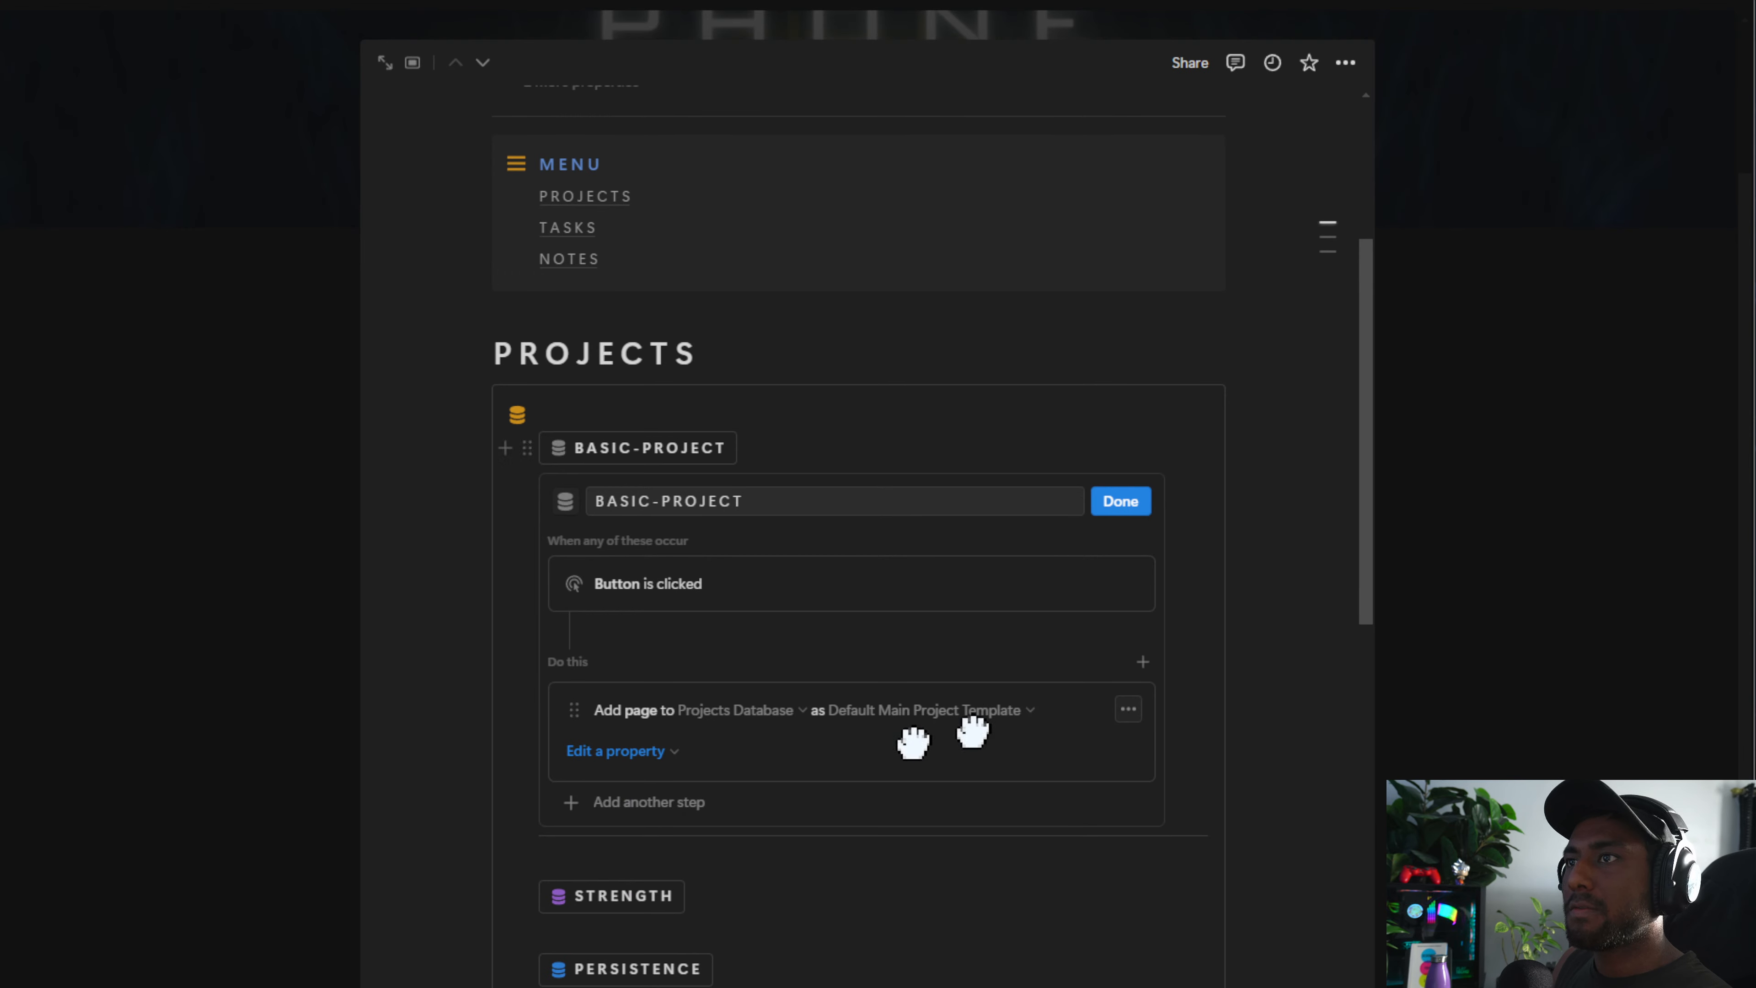
pyautogui.click(593, 750)
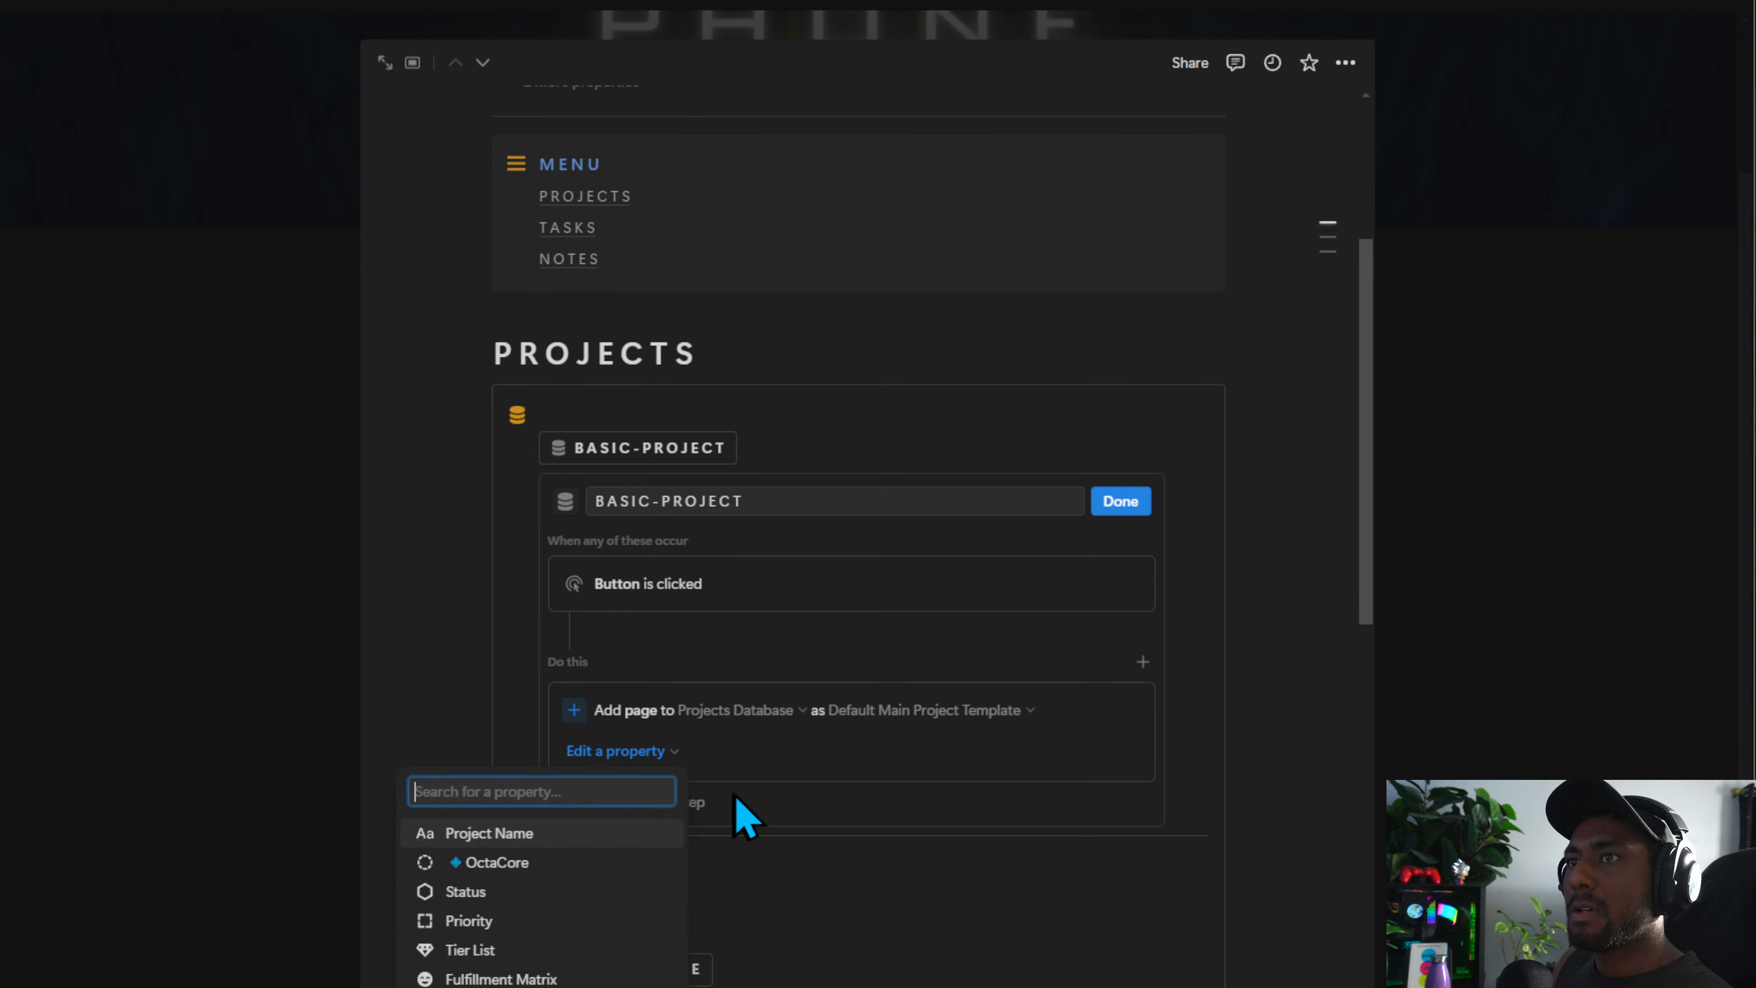
pyautogui.click(556, 837)
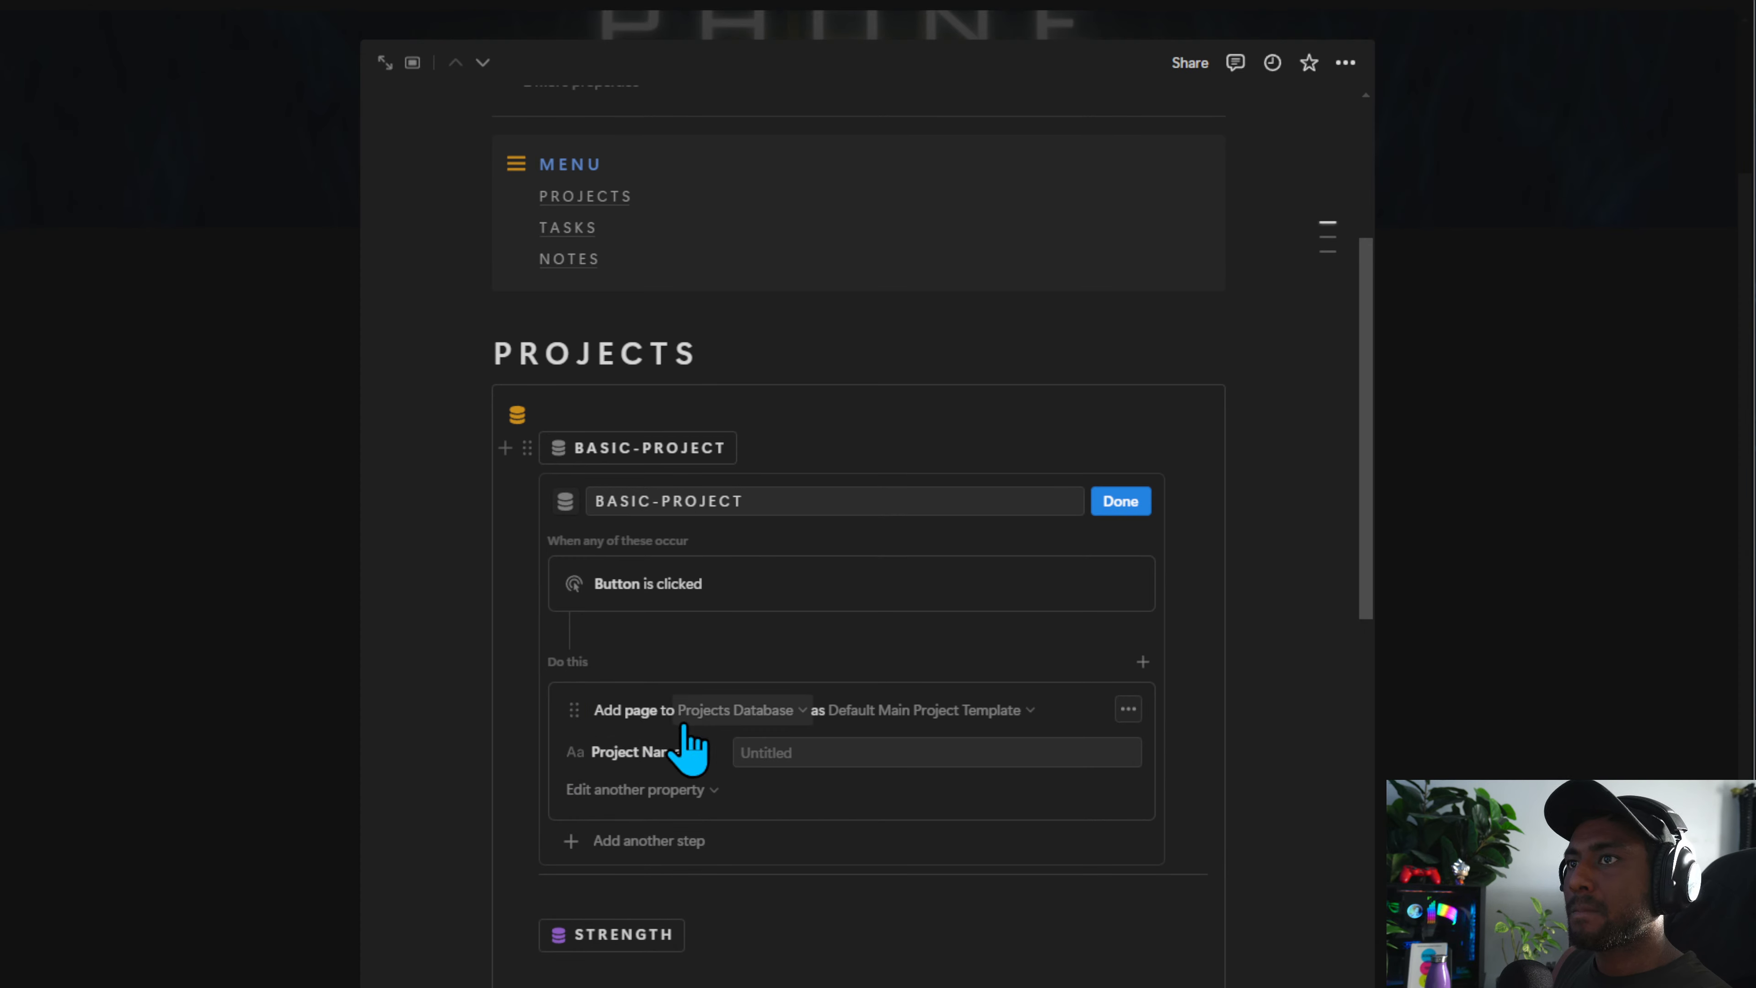
pyautogui.click(1113, 503)
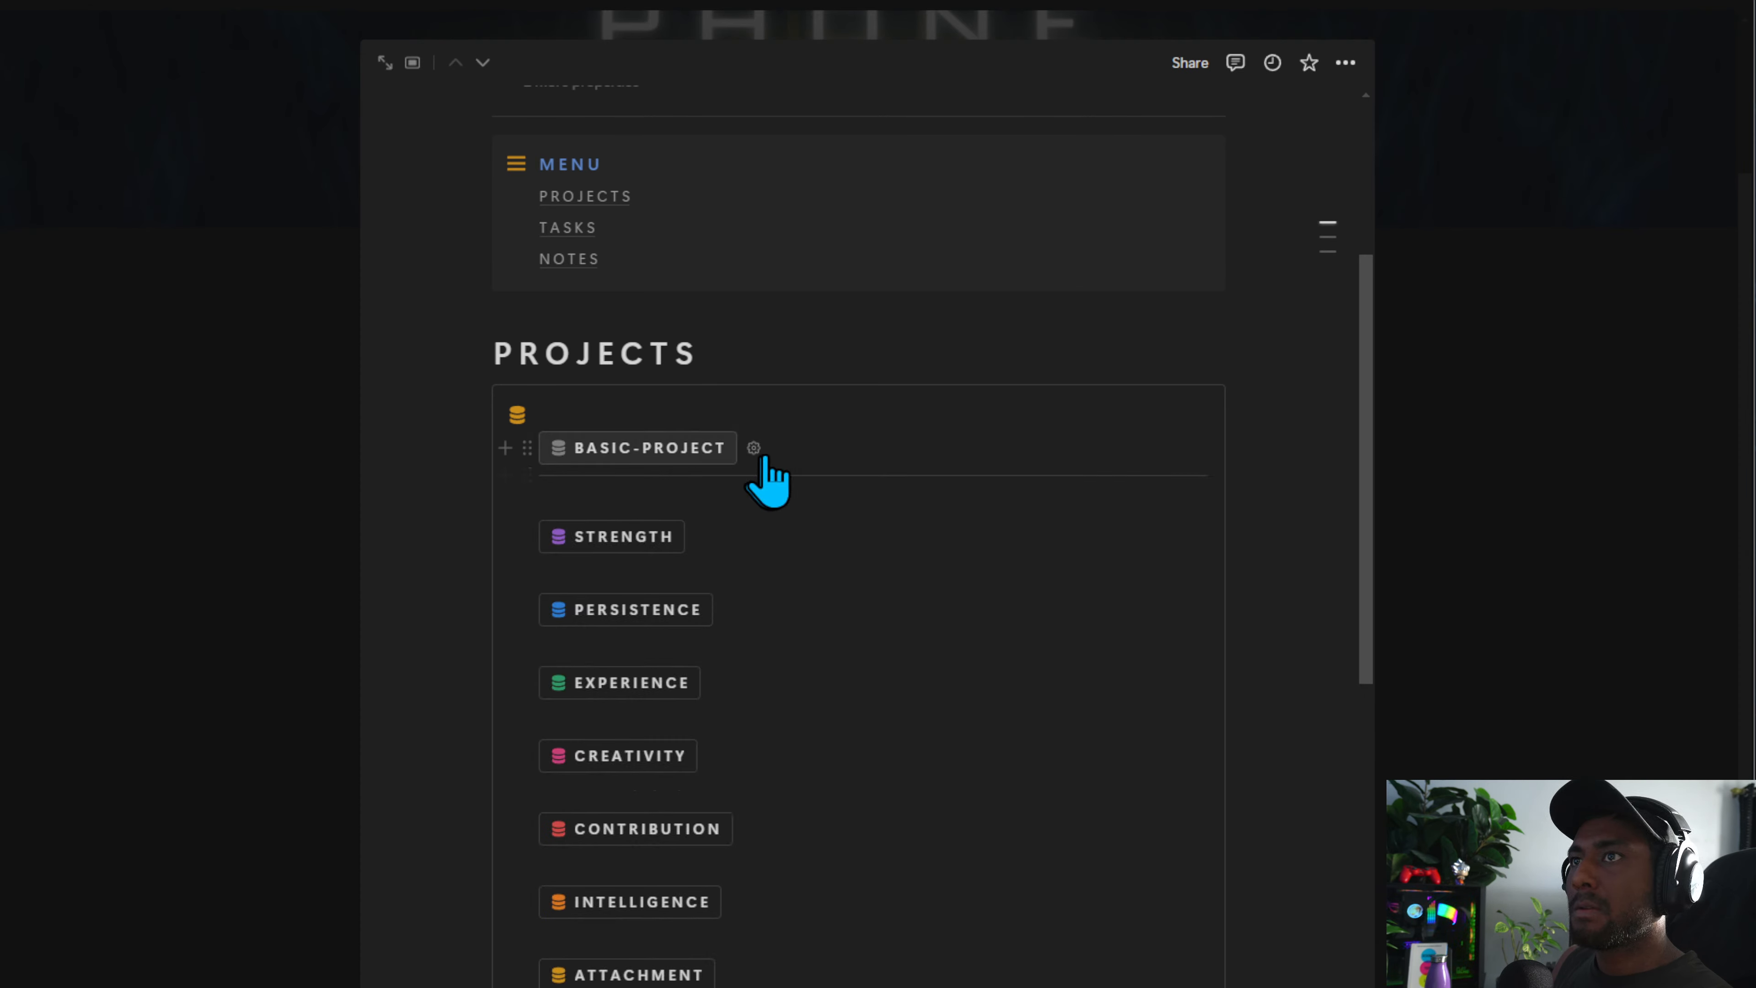
# Rename the Projects callout button DEFAULT-PROJECT
pyautogui.click(755, 450)
pyautogui.click(633, 500)
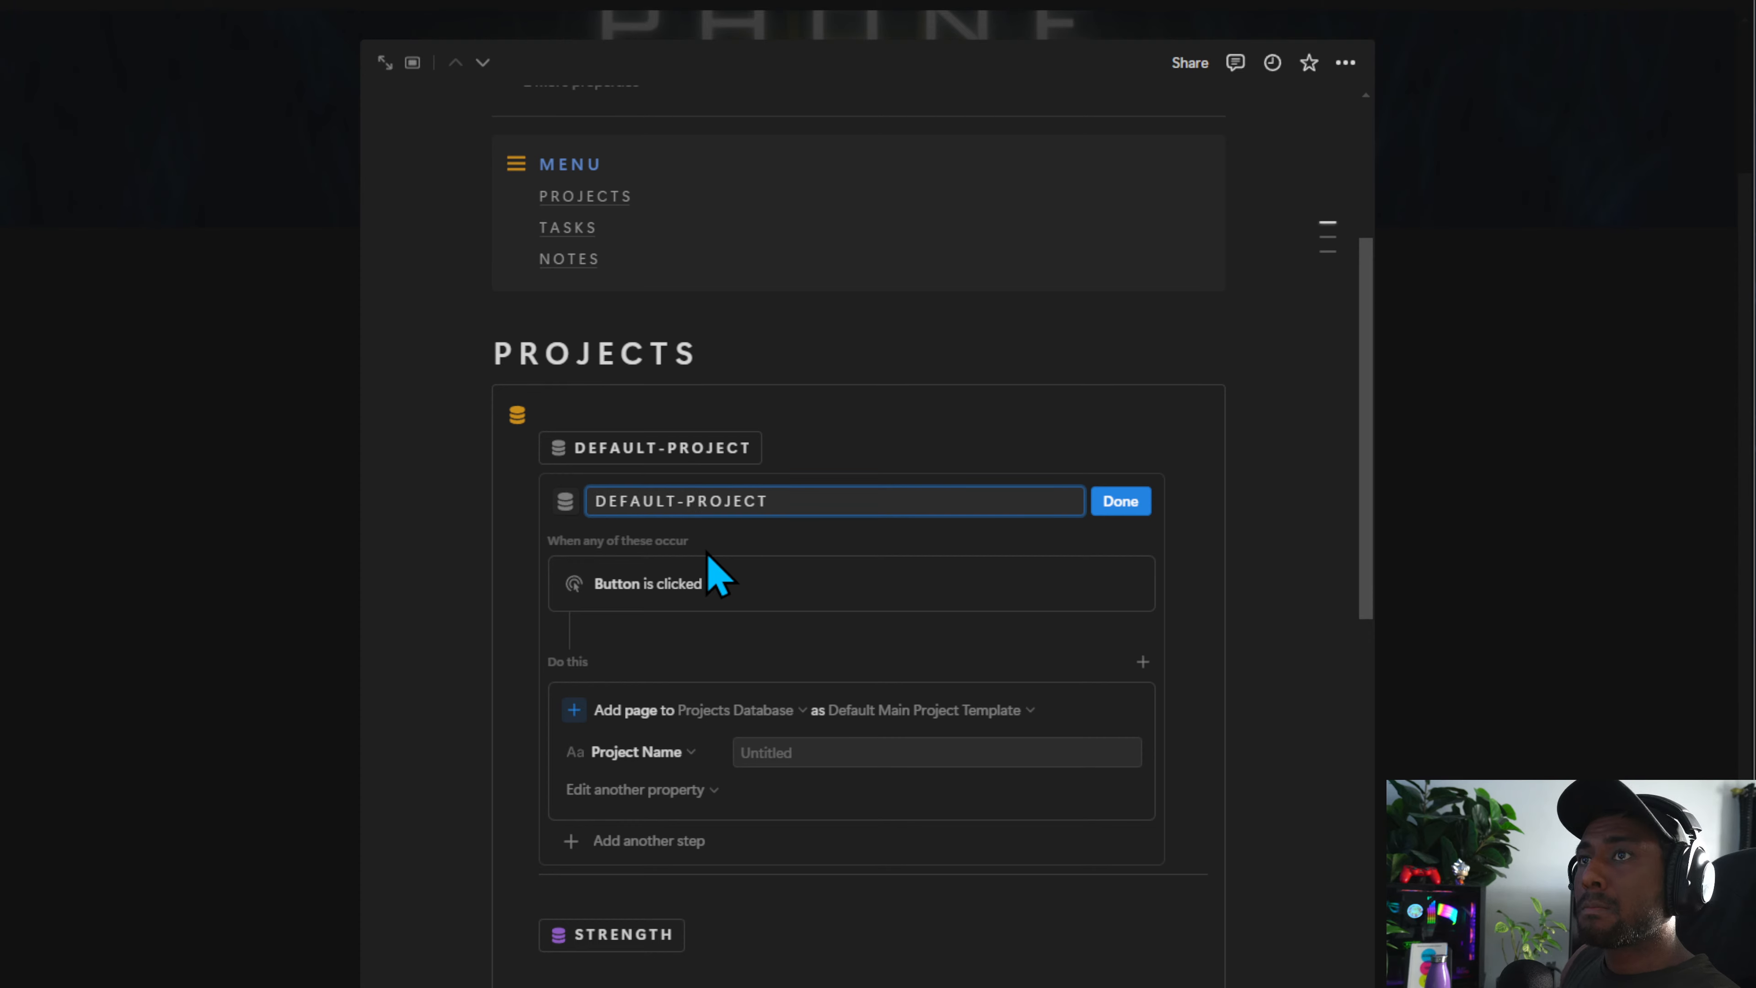
pyautogui.click(1121, 501)
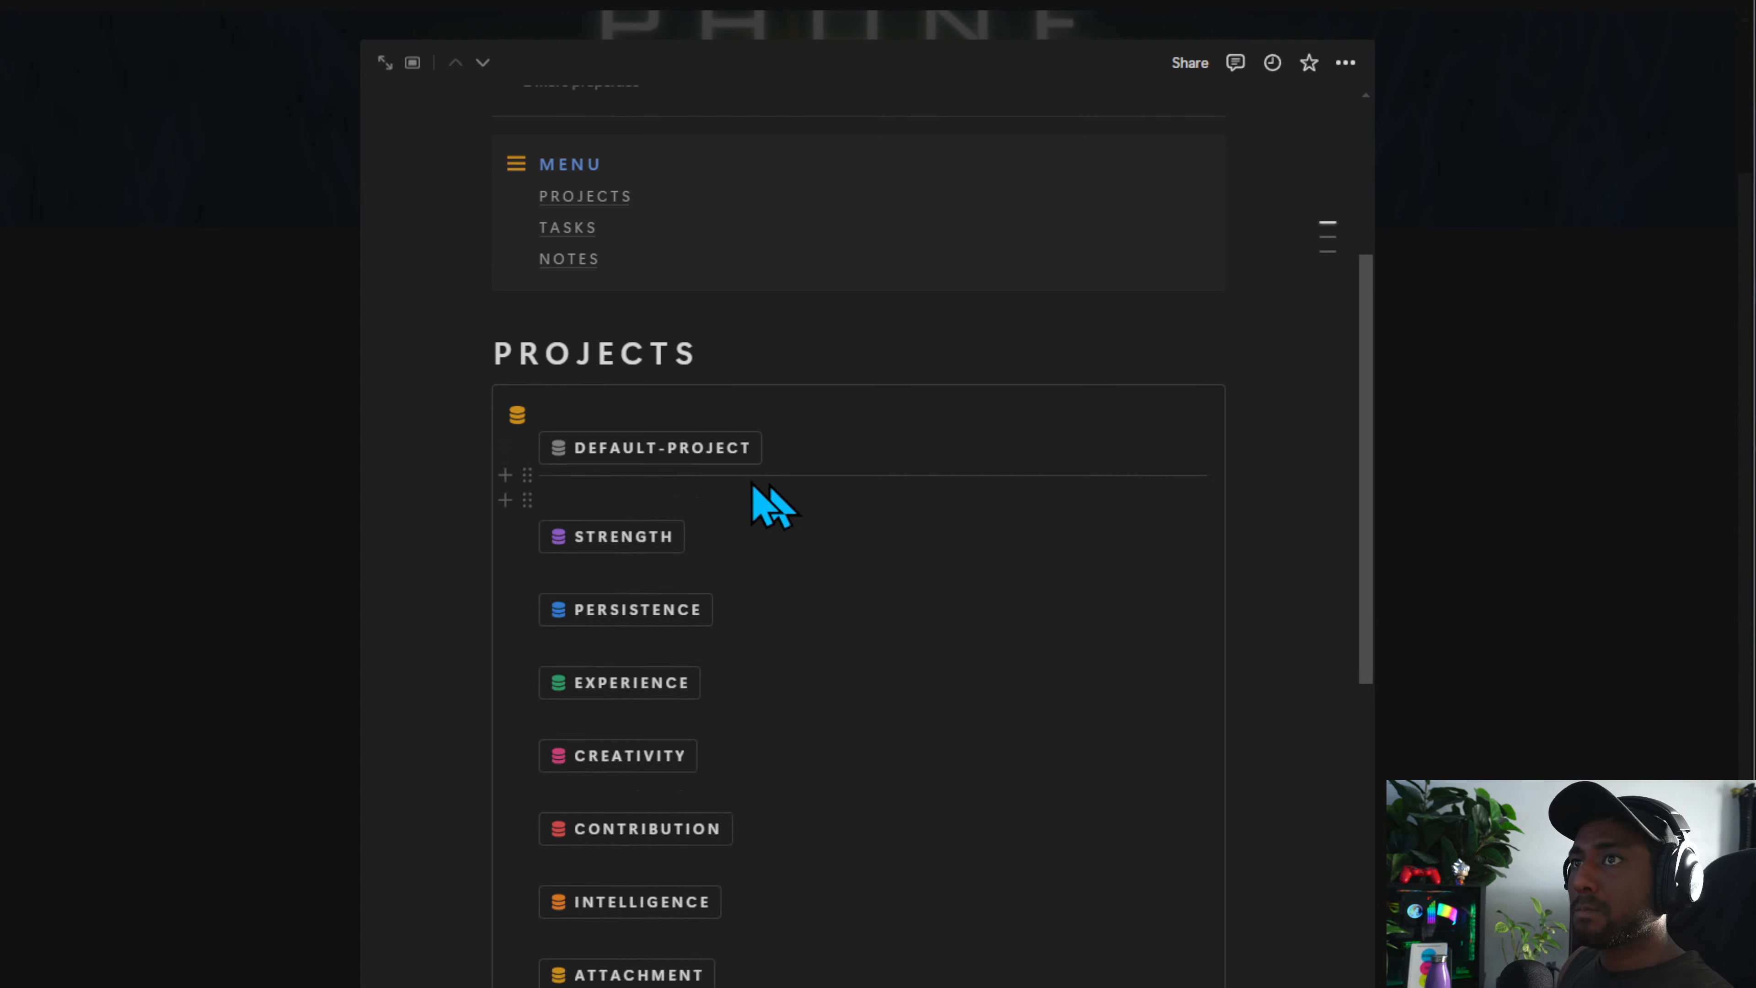
pyautogui.click(778, 447)
pyautogui.click(665, 499)
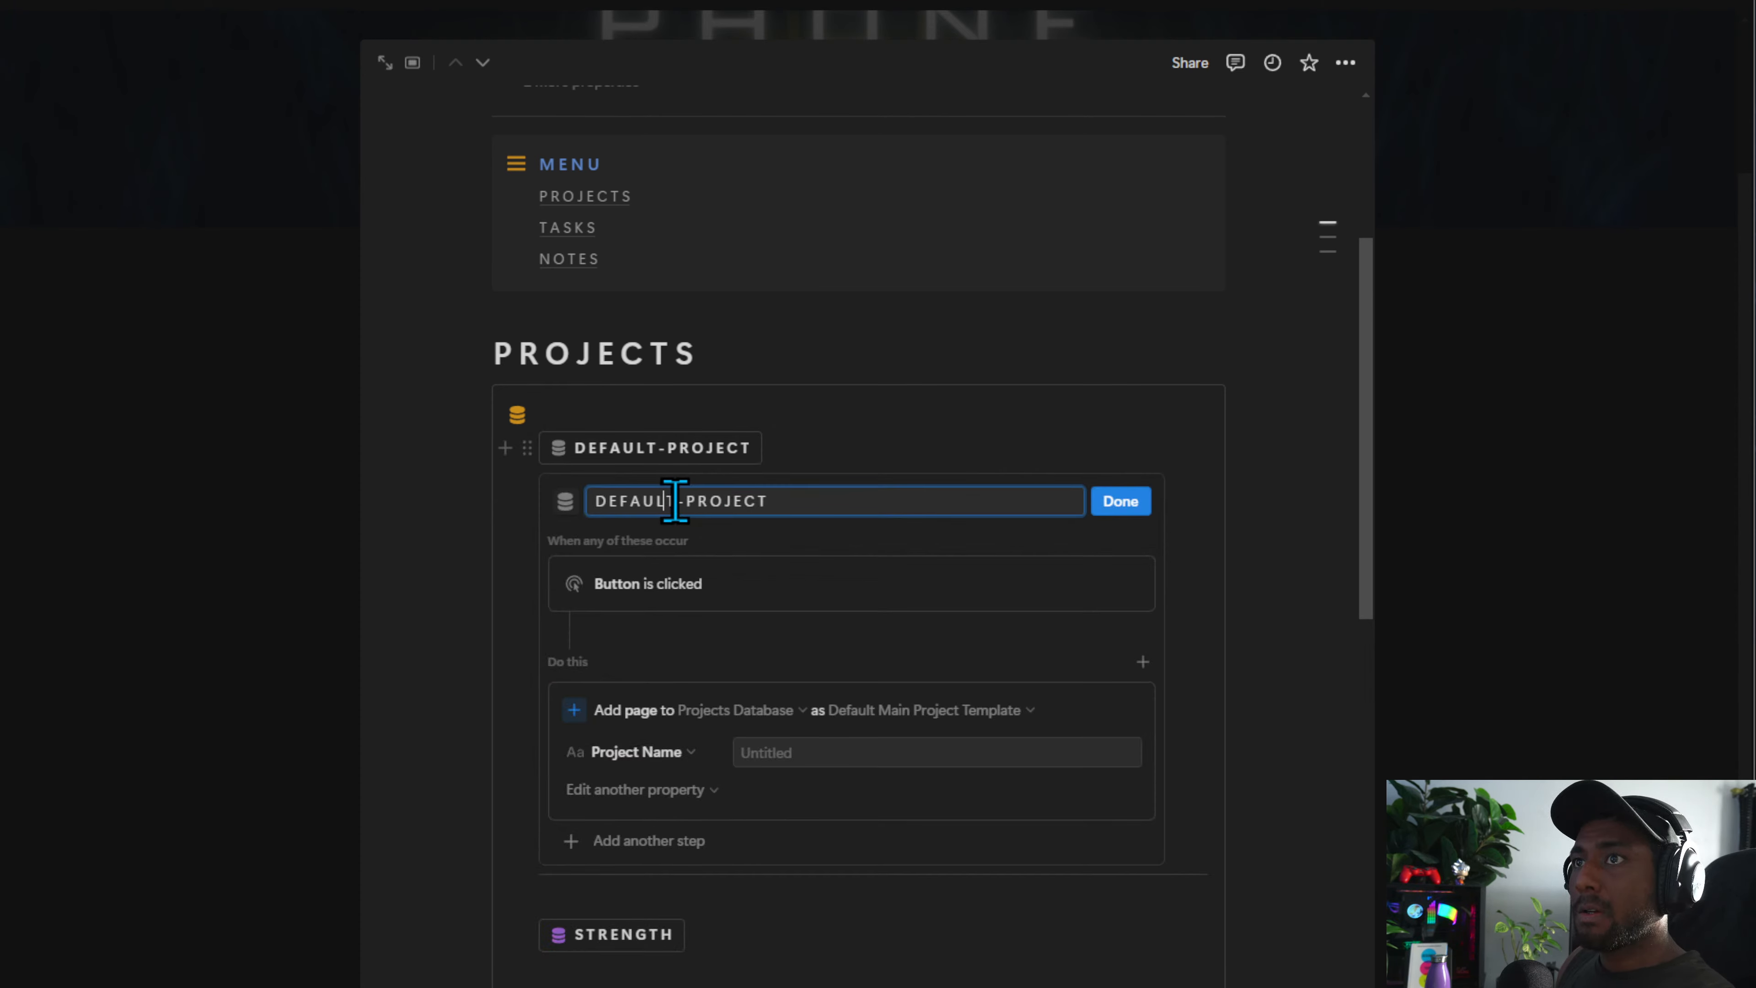
pyautogui.doubleClick(665, 499)
pyautogui.moveTo(683, 503); pyautogui.dragTo(569, 496)
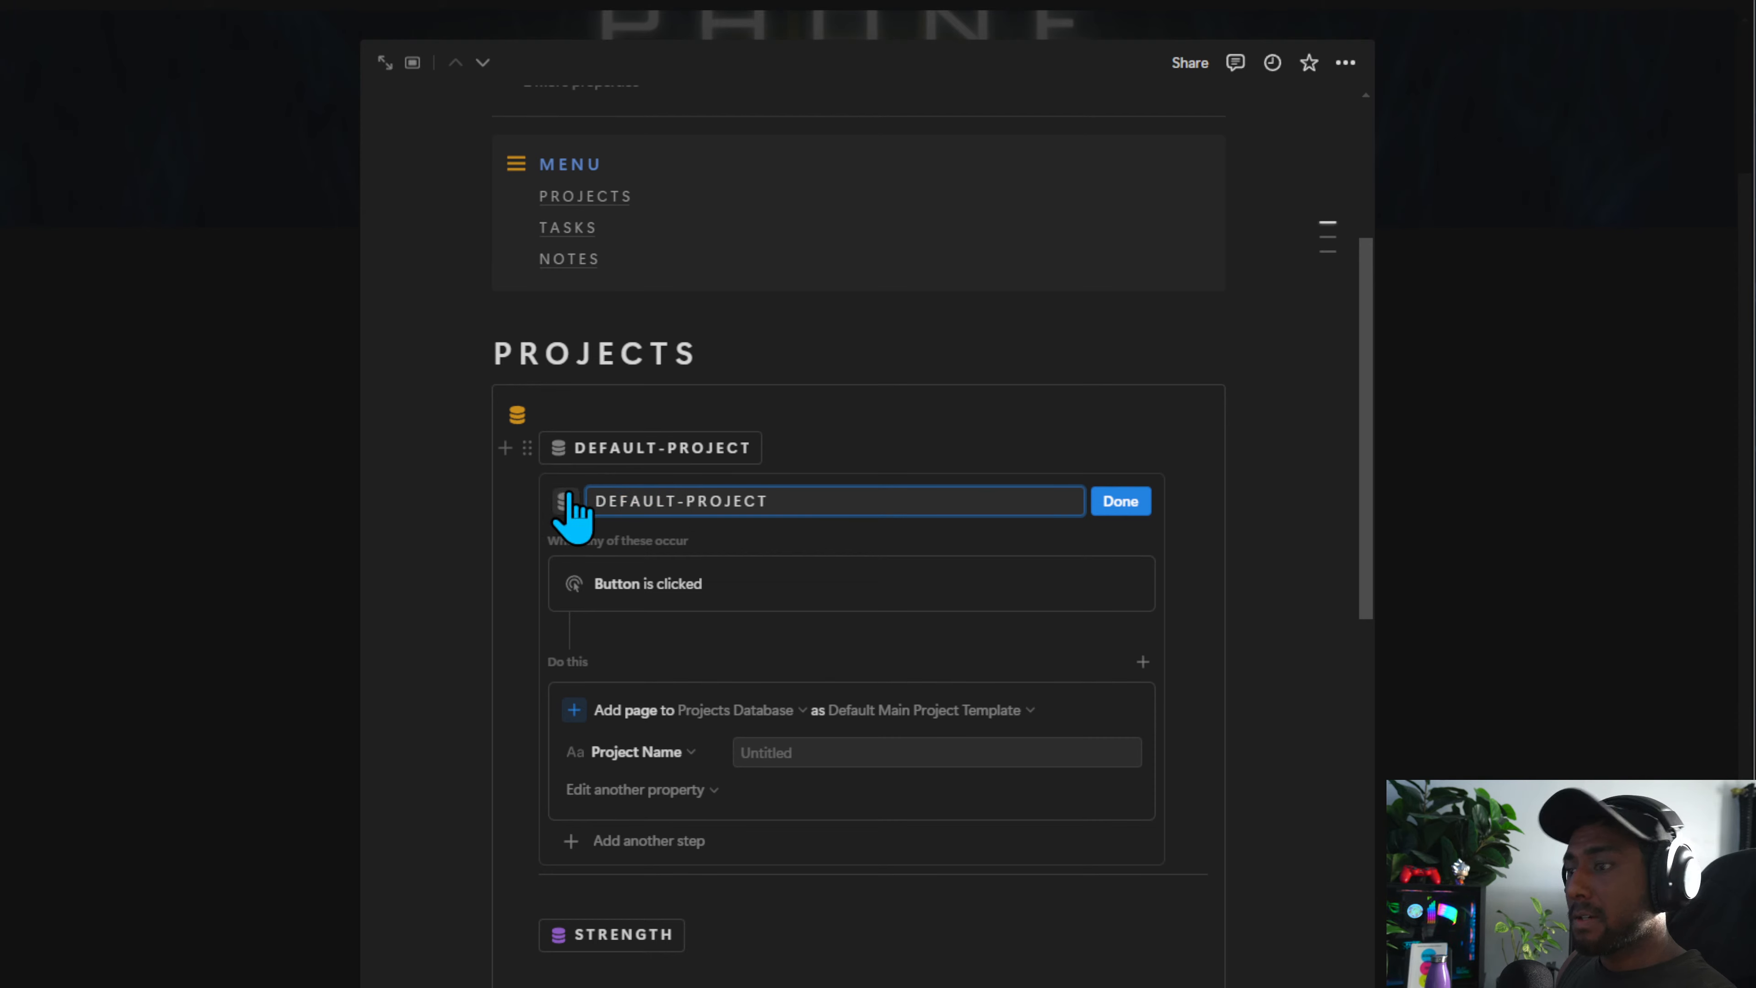
pyautogui.click(1099, 511)
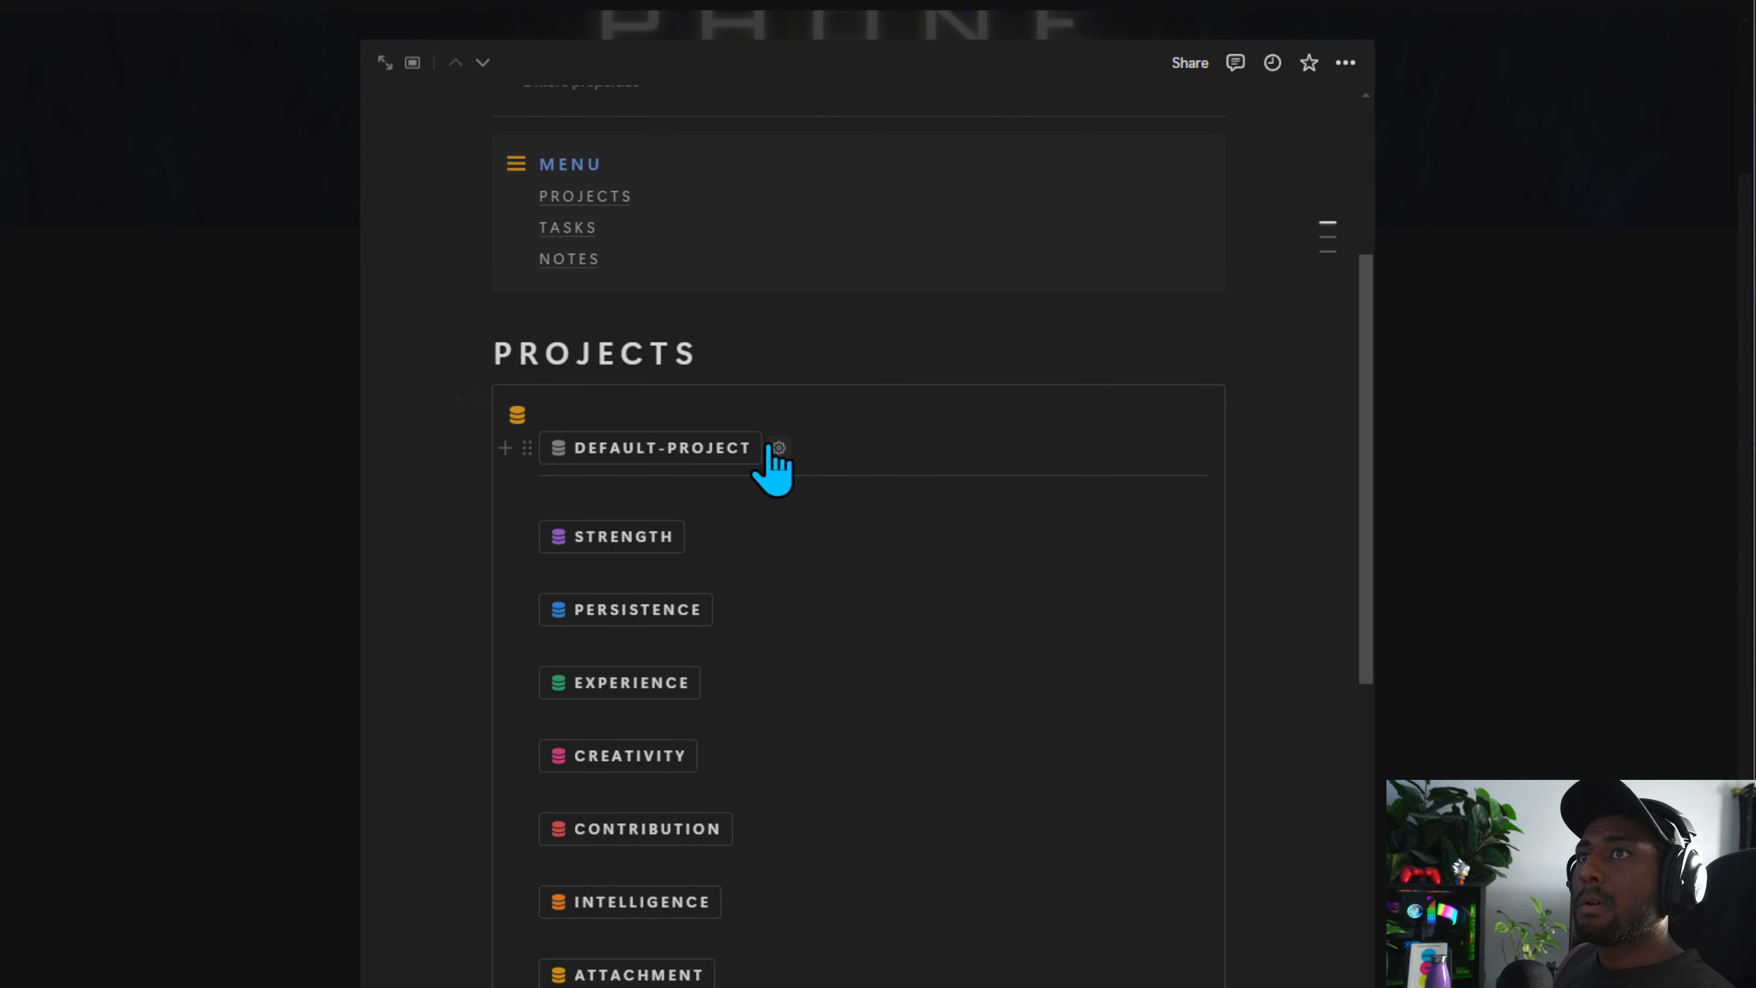
# Move the DEFAULT-PROJECT button to the top of the Tasks callout
pyautogui.scroll(-9, 792, 698)
pyautogui.click(642, 645)
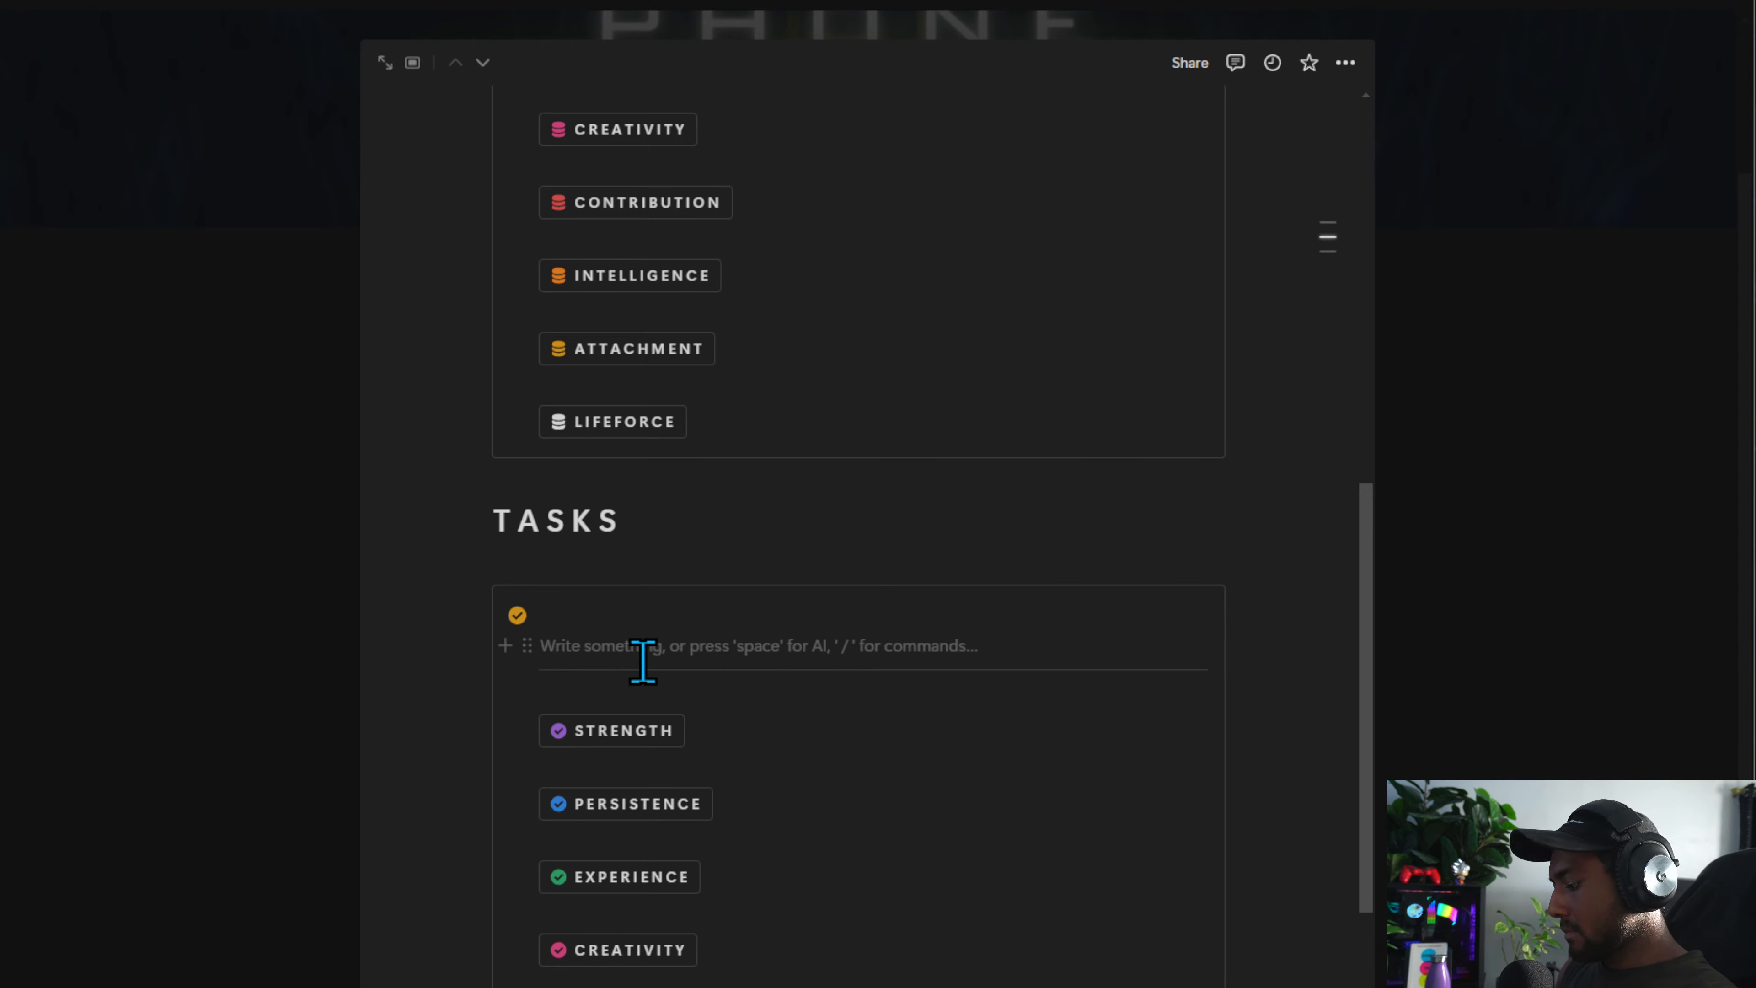
pyautogui.scroll(4, 643, 662)
pyautogui.scroll(-4, 583, 626)
pyautogui.moveTo(532, 350); pyautogui.dragTo(553, 661)
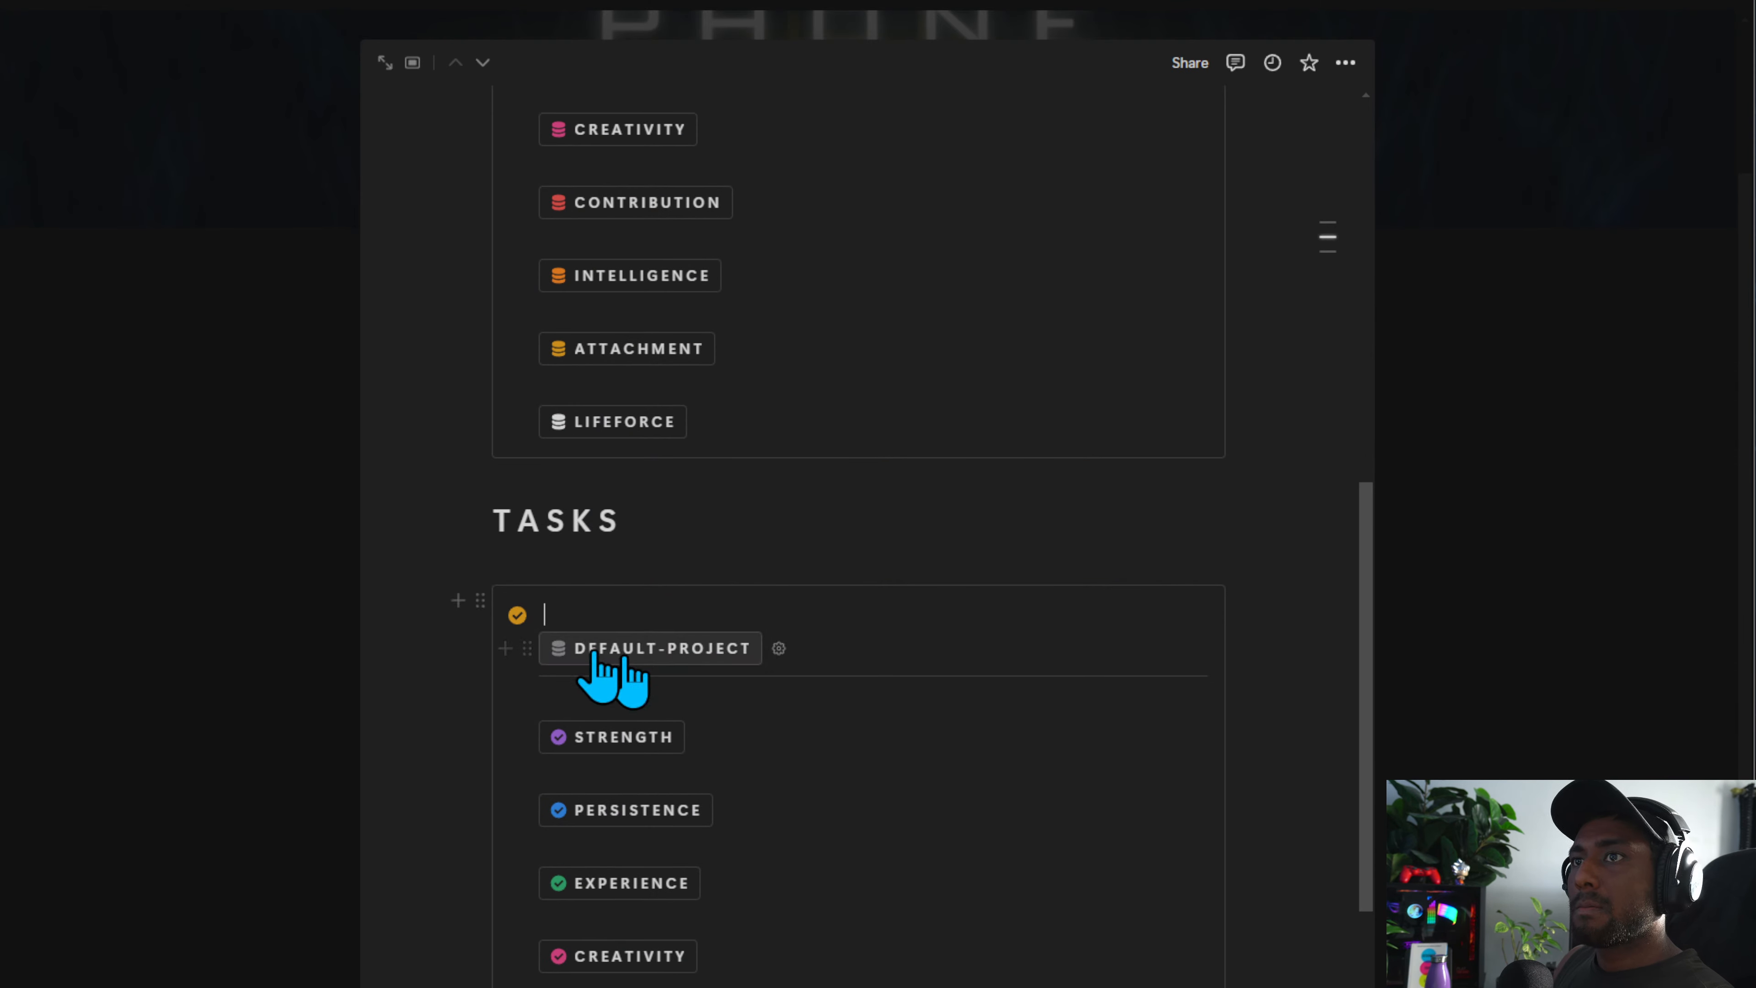
# Rename the Tasks callout button DEFAULT-TASK and make it add a page to Tasks Database using Basic Main Task Template
pyautogui.click(779, 648)
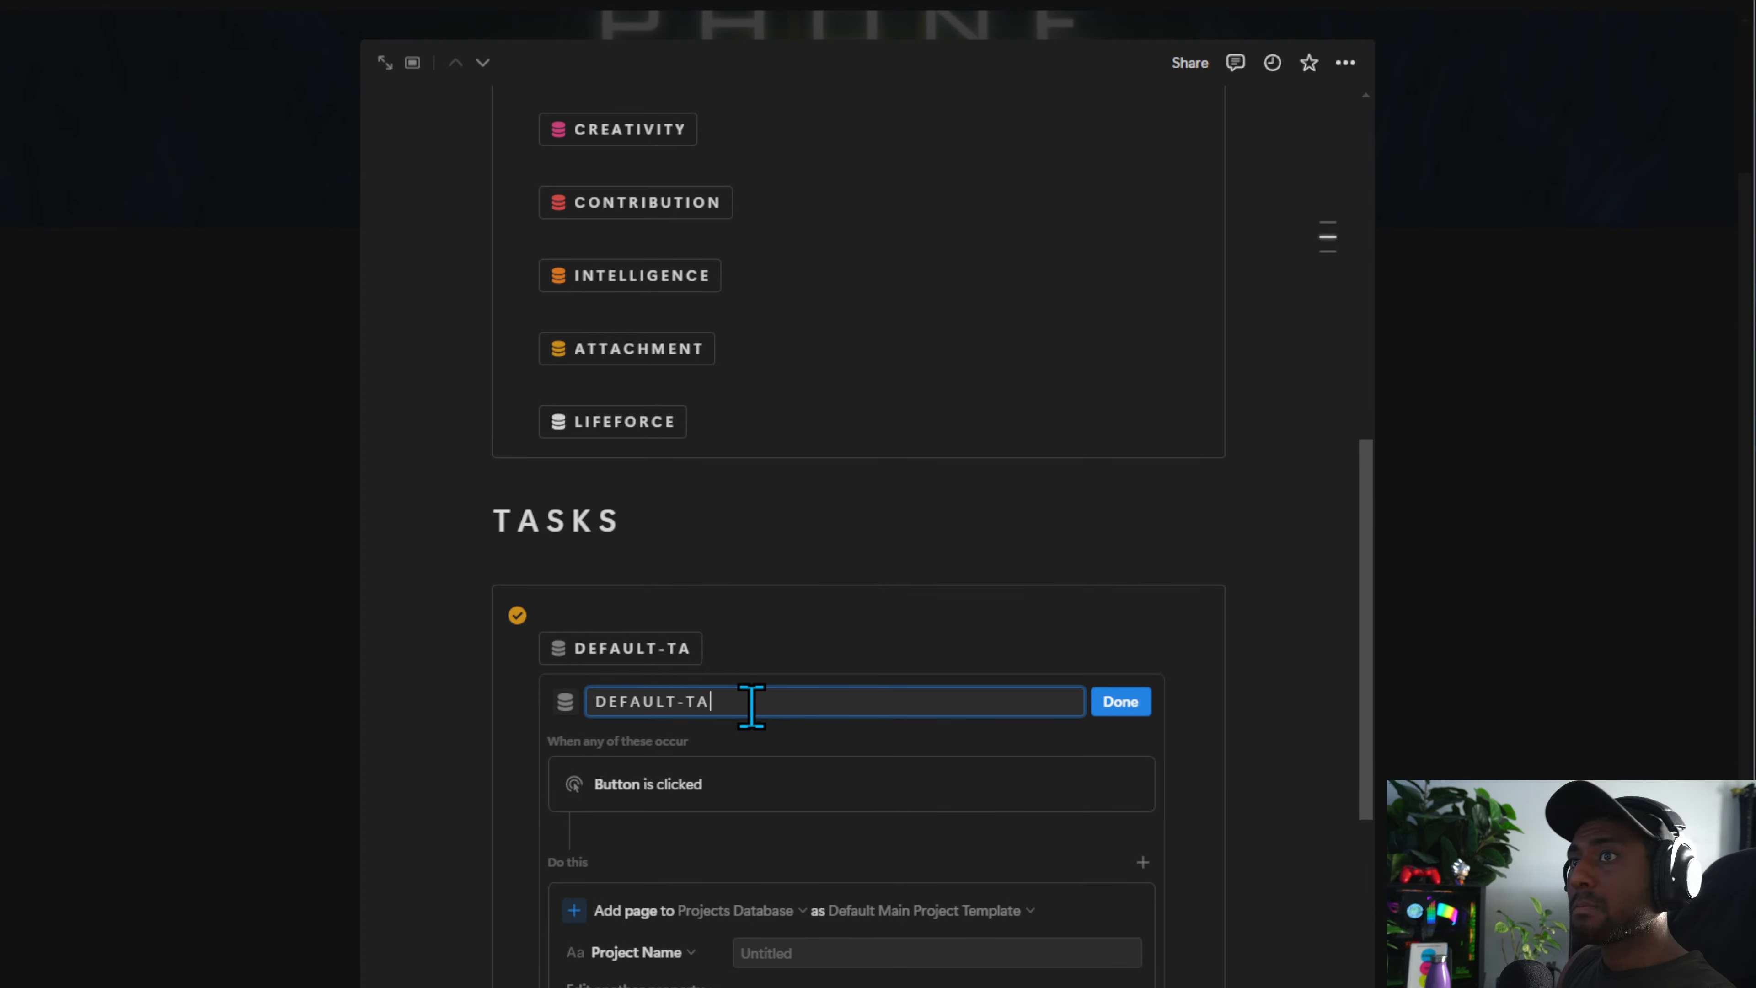
pyautogui.scroll(-3, 644, 508)
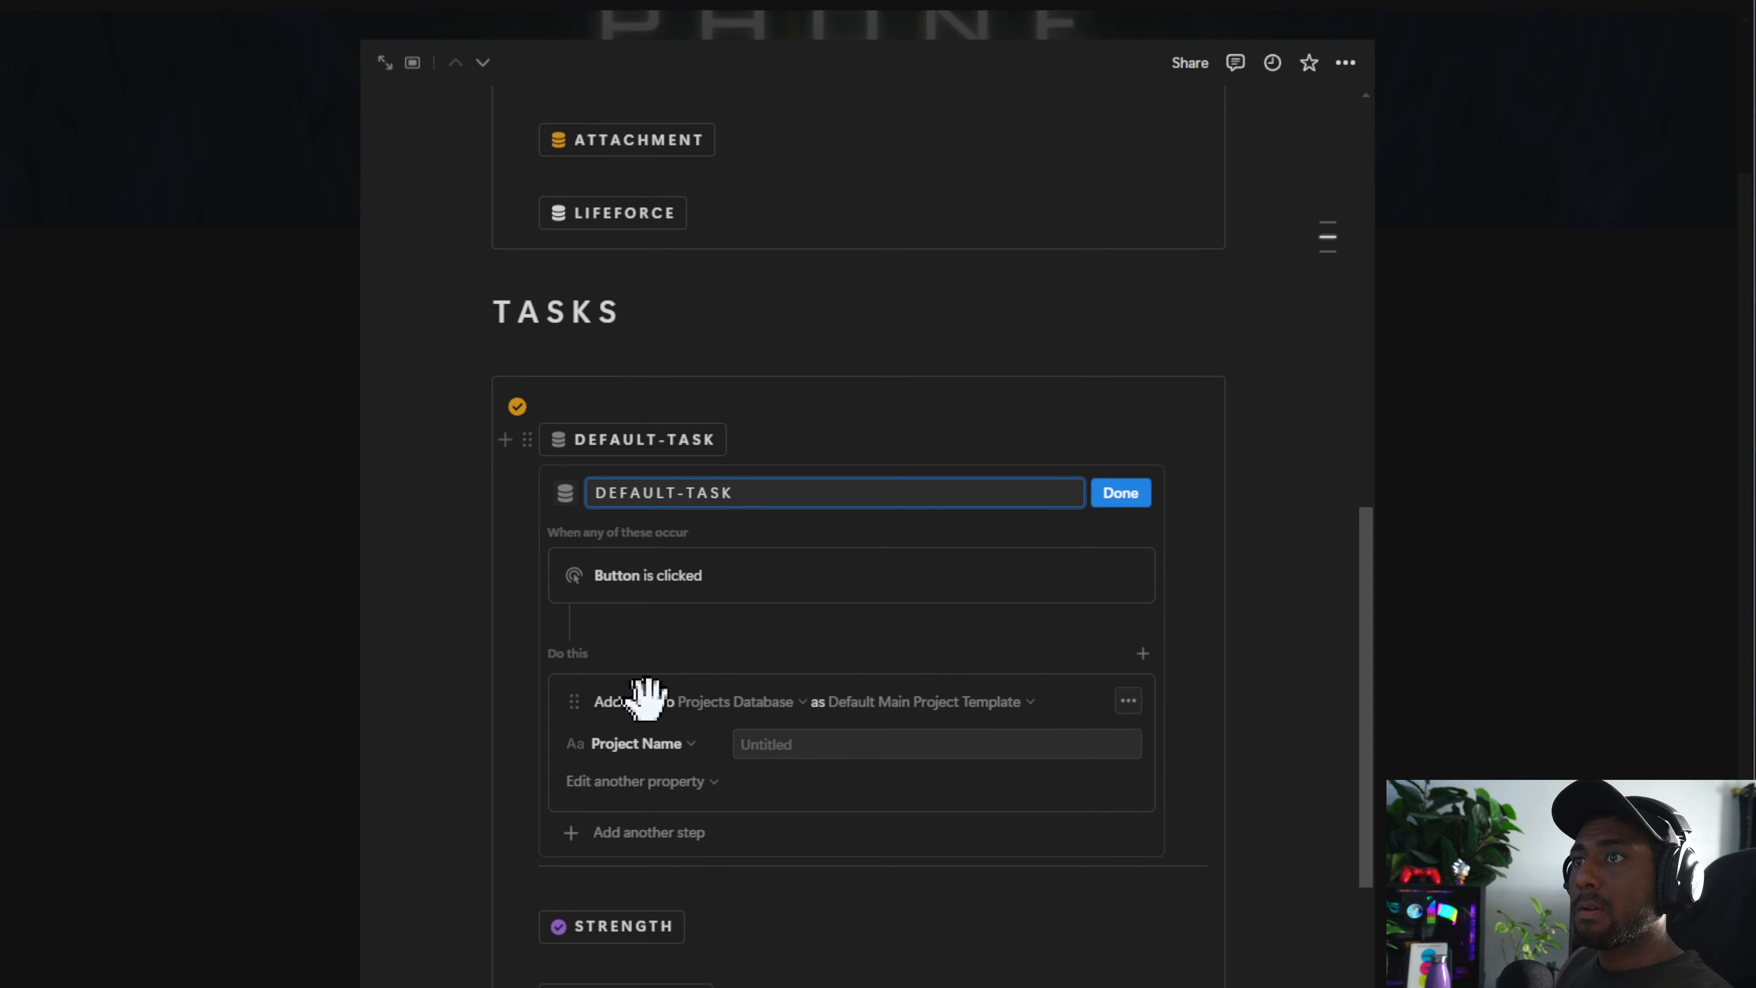
pyautogui.click(757, 702)
pyautogui.click(680, 866)
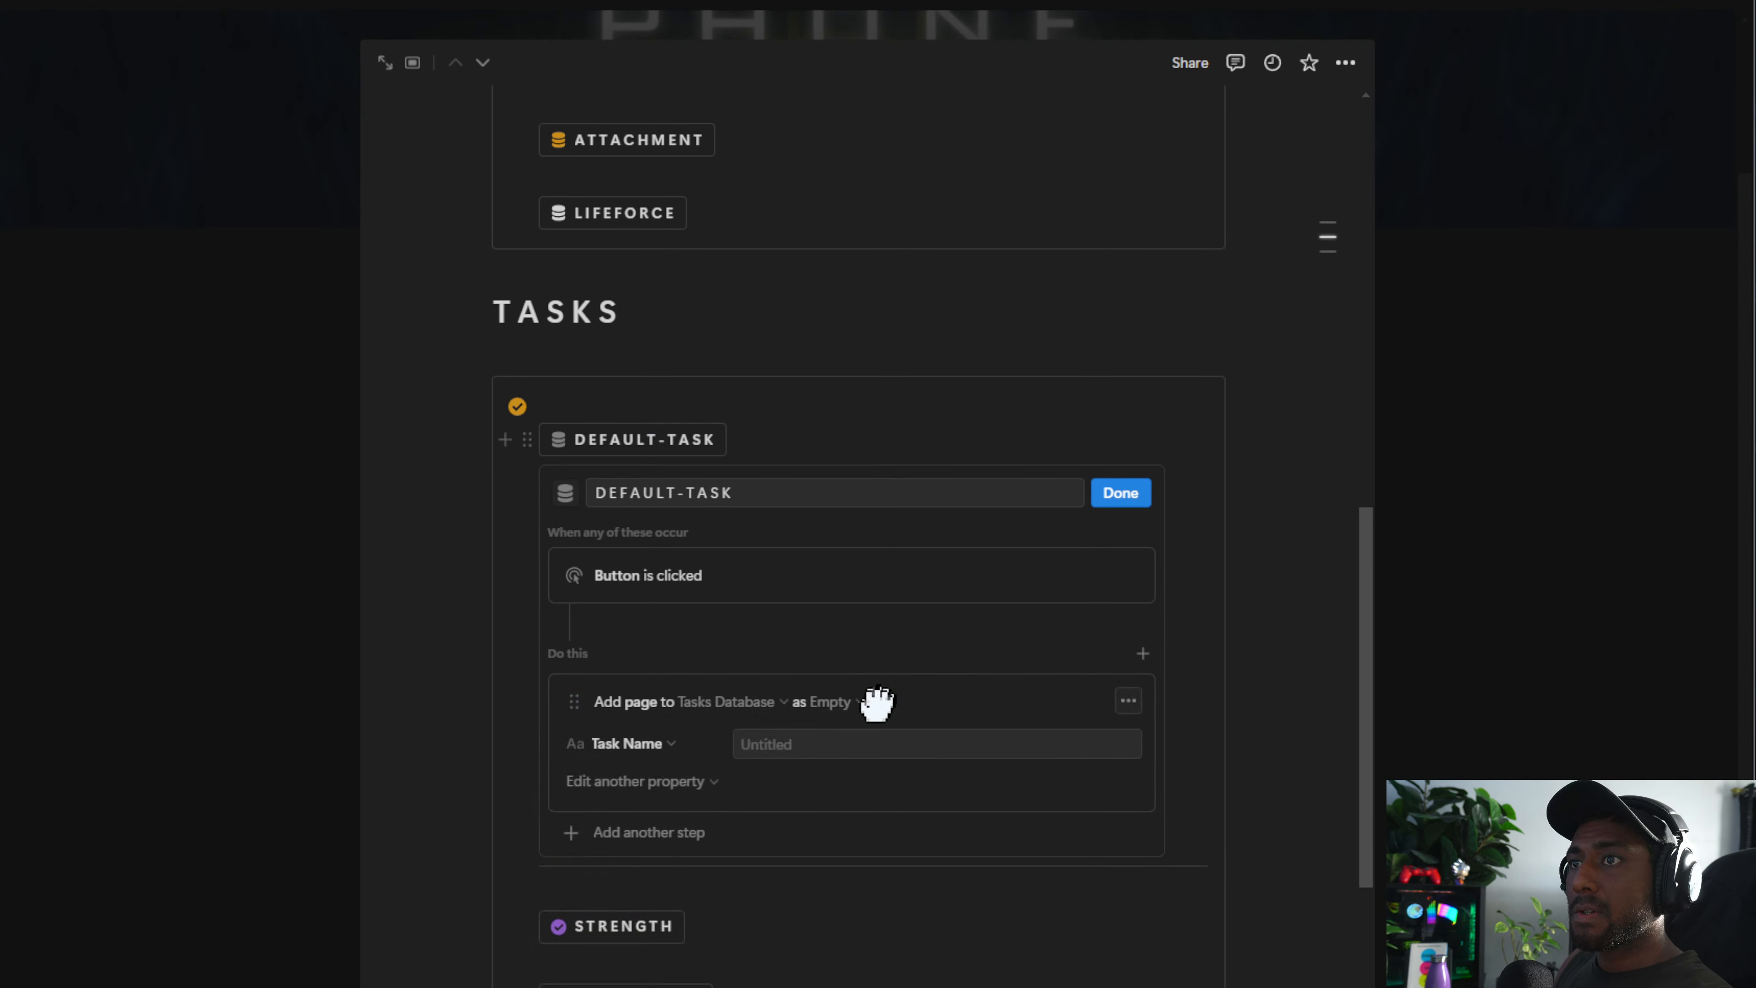
pyautogui.click(837, 702)
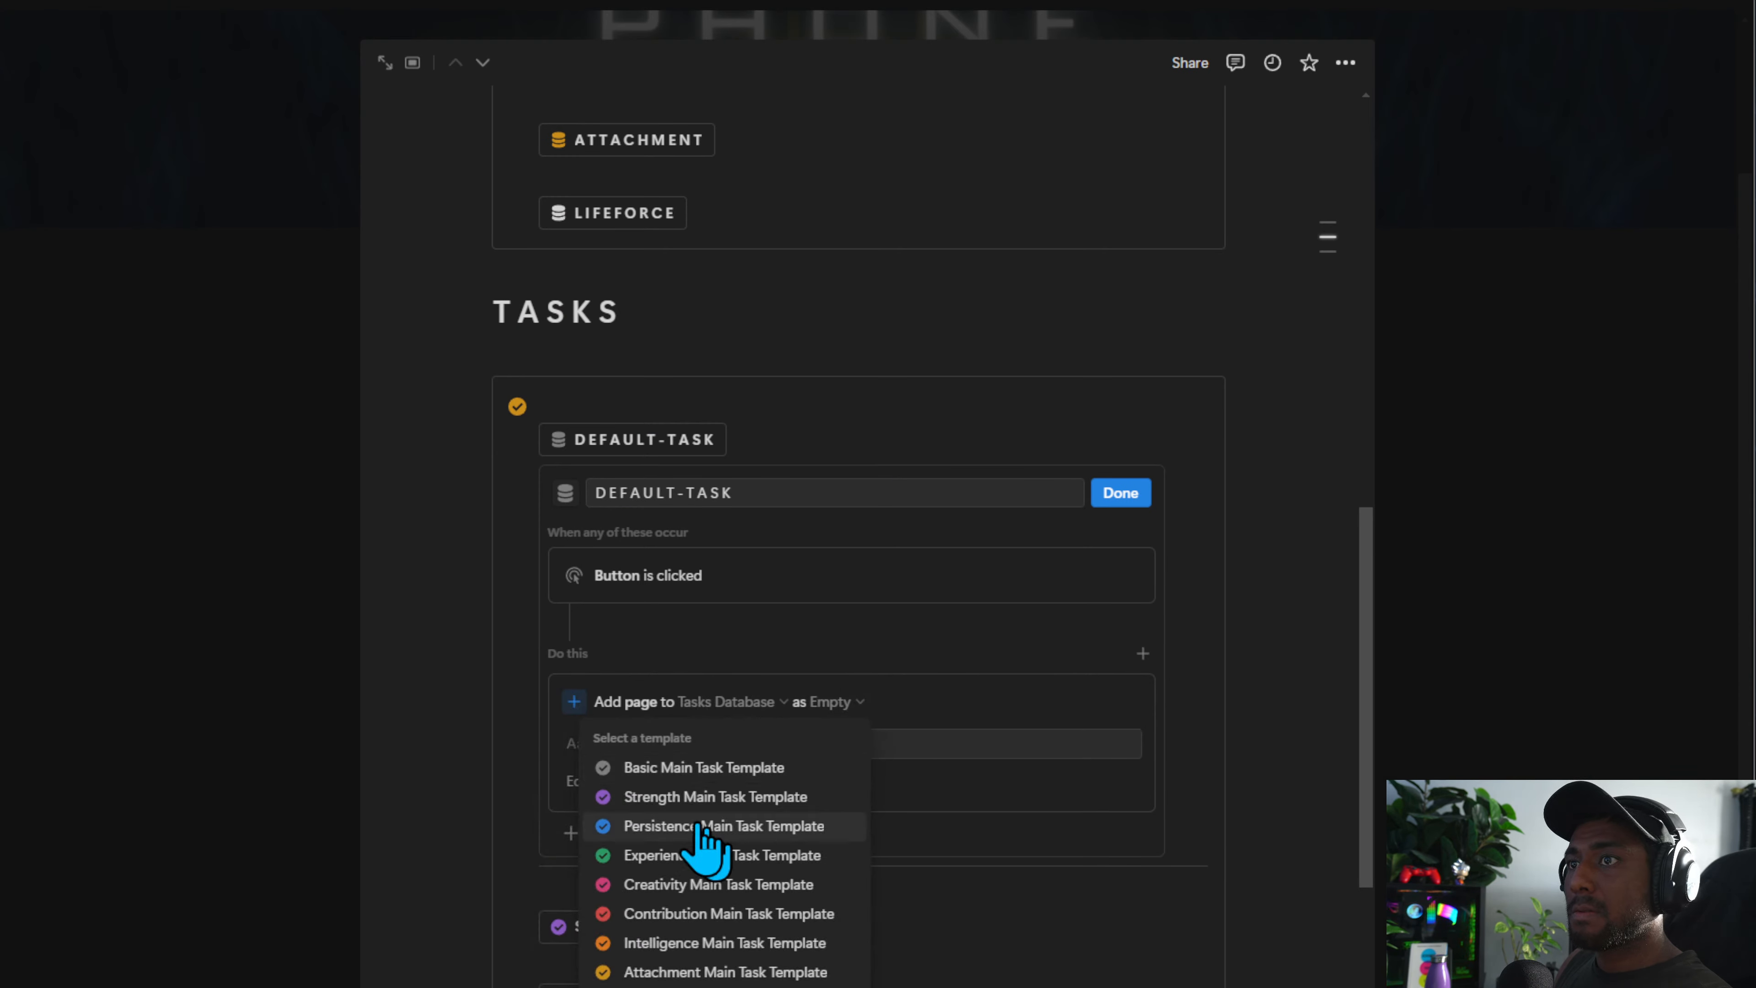
pyautogui.click(705, 761)
pyautogui.click(660, 739)
pyautogui.click(522, 826)
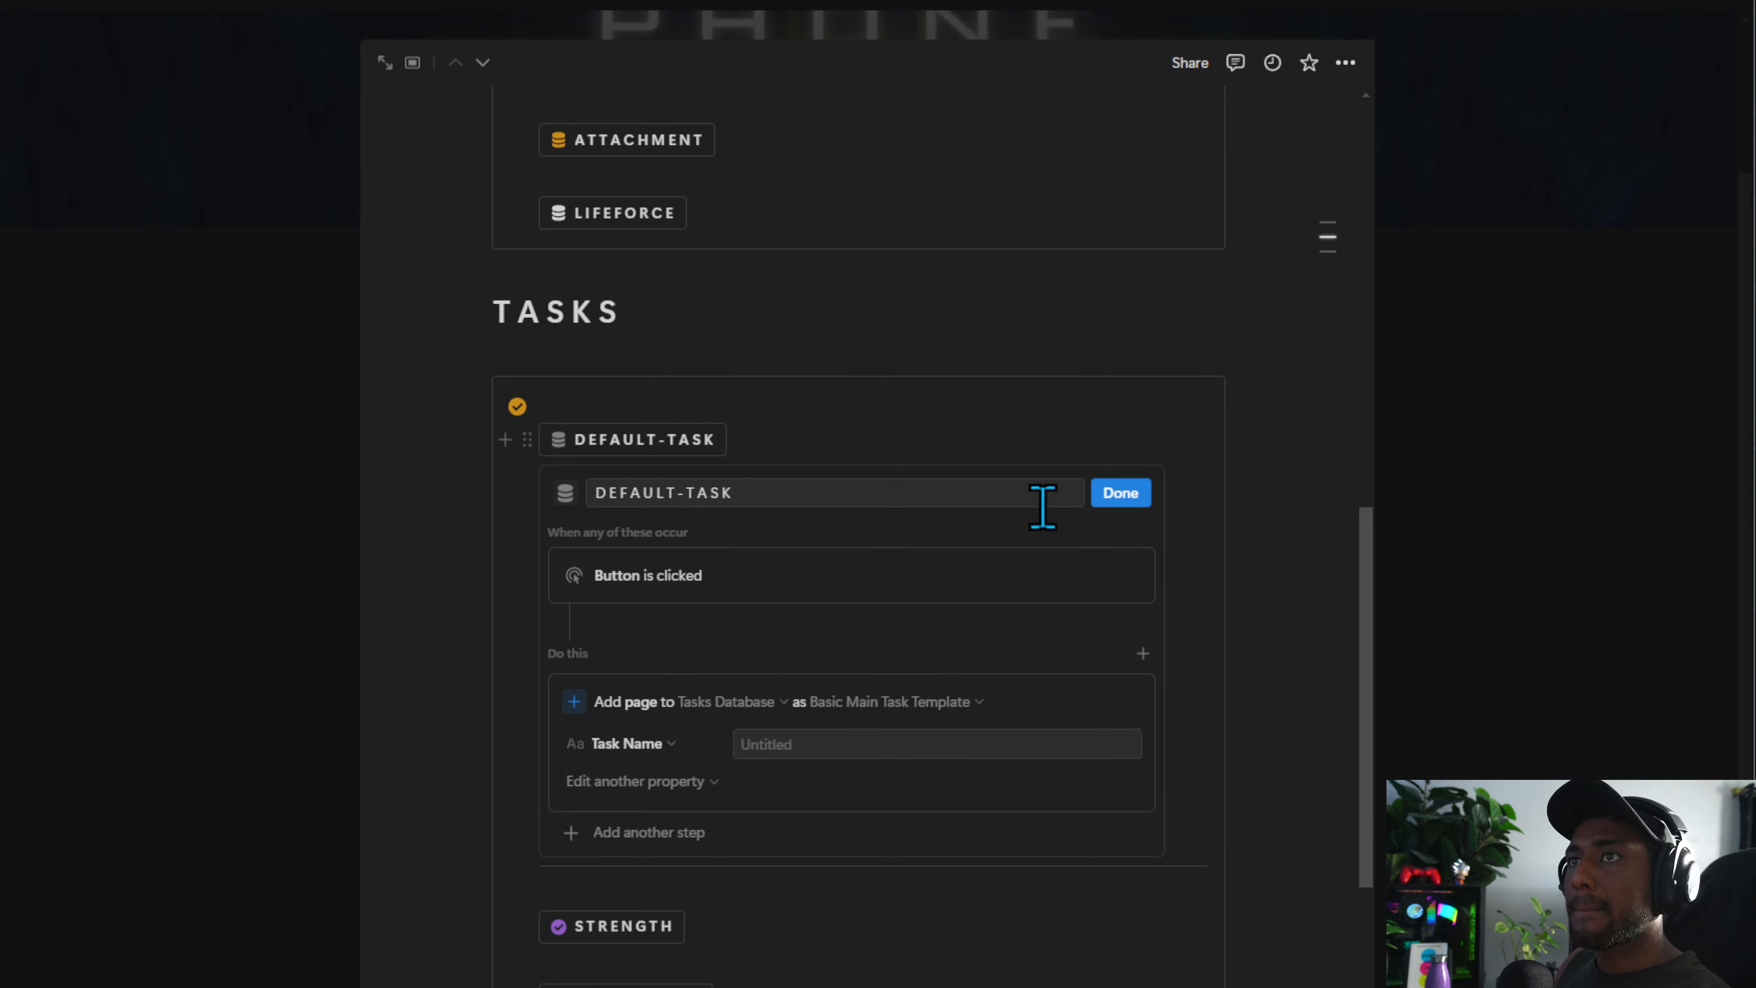
# Change the DEFAULT-TASK button's icon to a checkmark and finish editing it
pyautogui.click(552, 493)
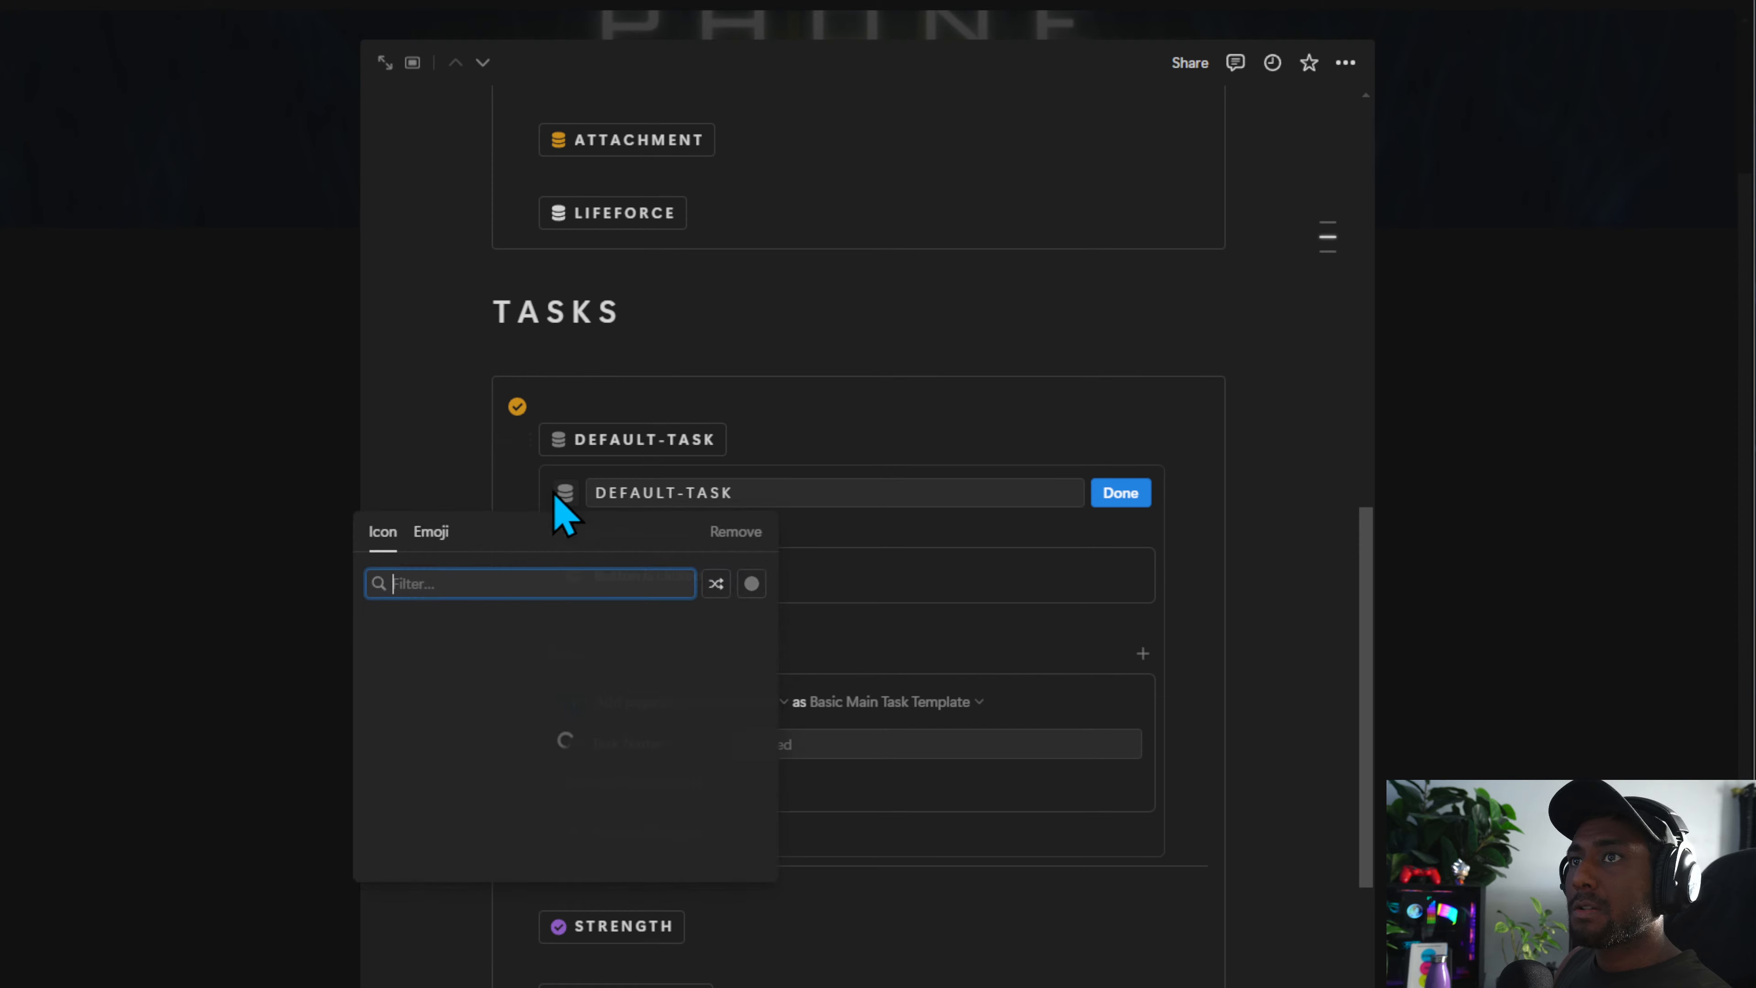
pyautogui.click(588, 687)
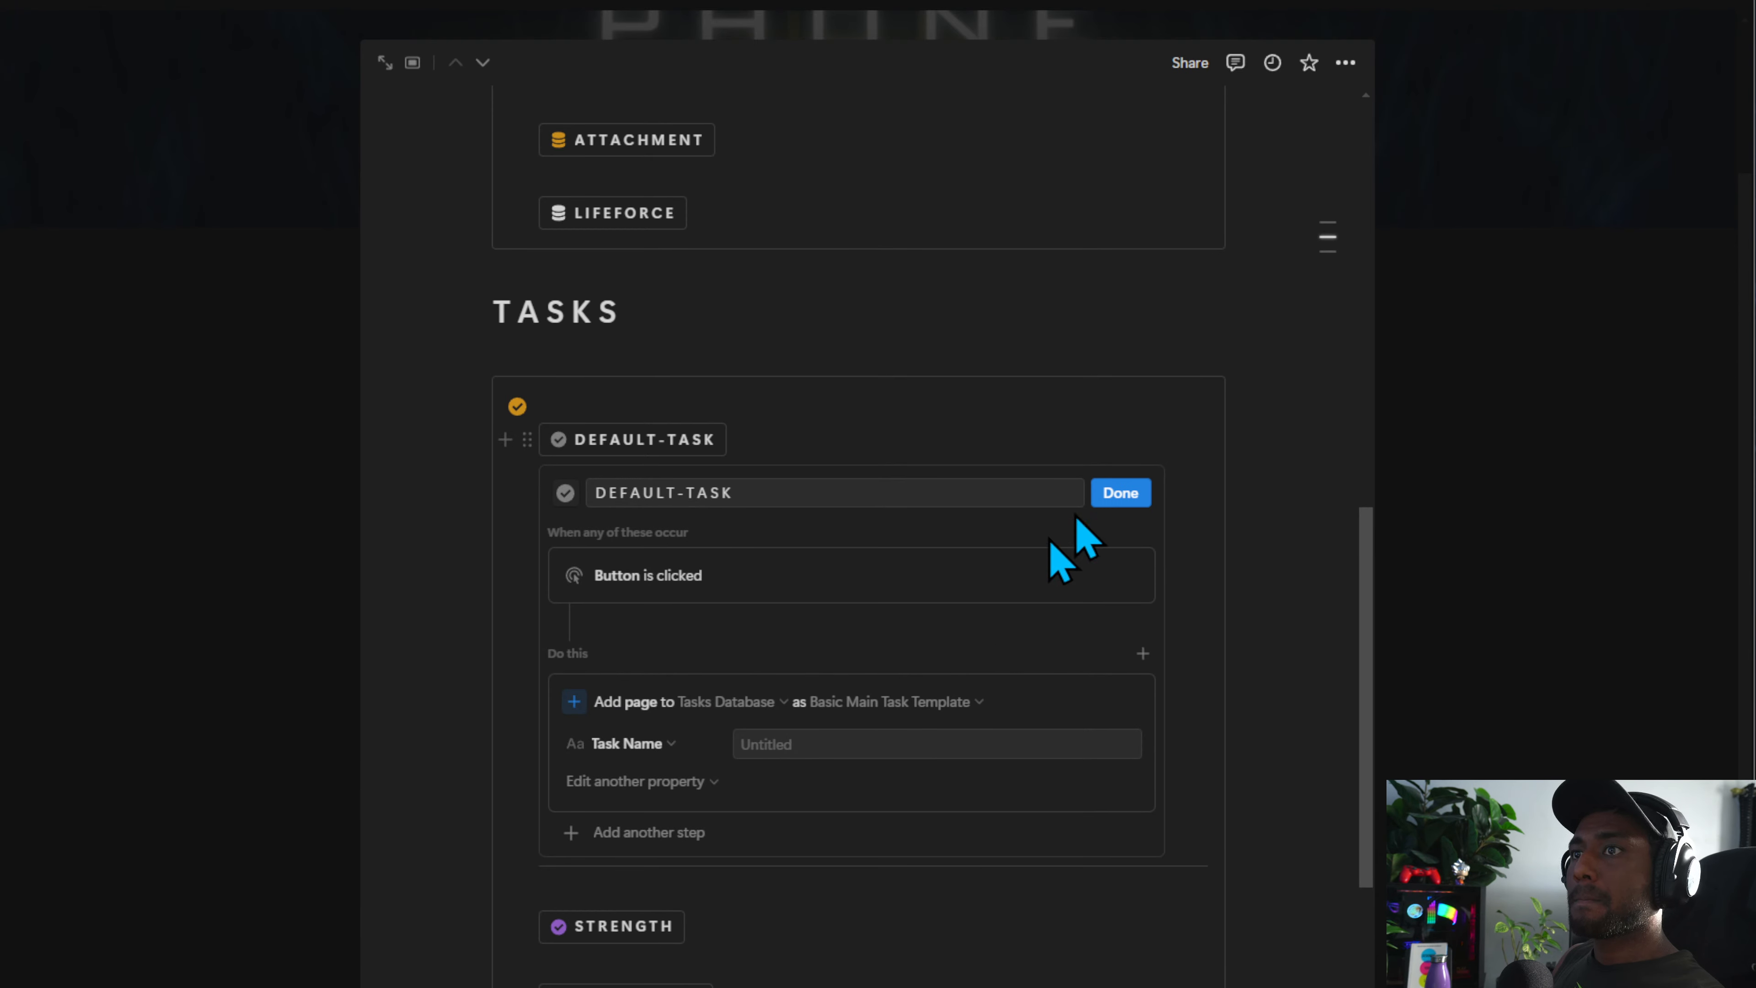
pyautogui.click(1115, 498)
# Copy the button to the top of the Notes callout, rename it DEFAULT-NOTE and point it at Notes Database
pyautogui.moveTo(523, 425); pyautogui.dragTo(590, 574)
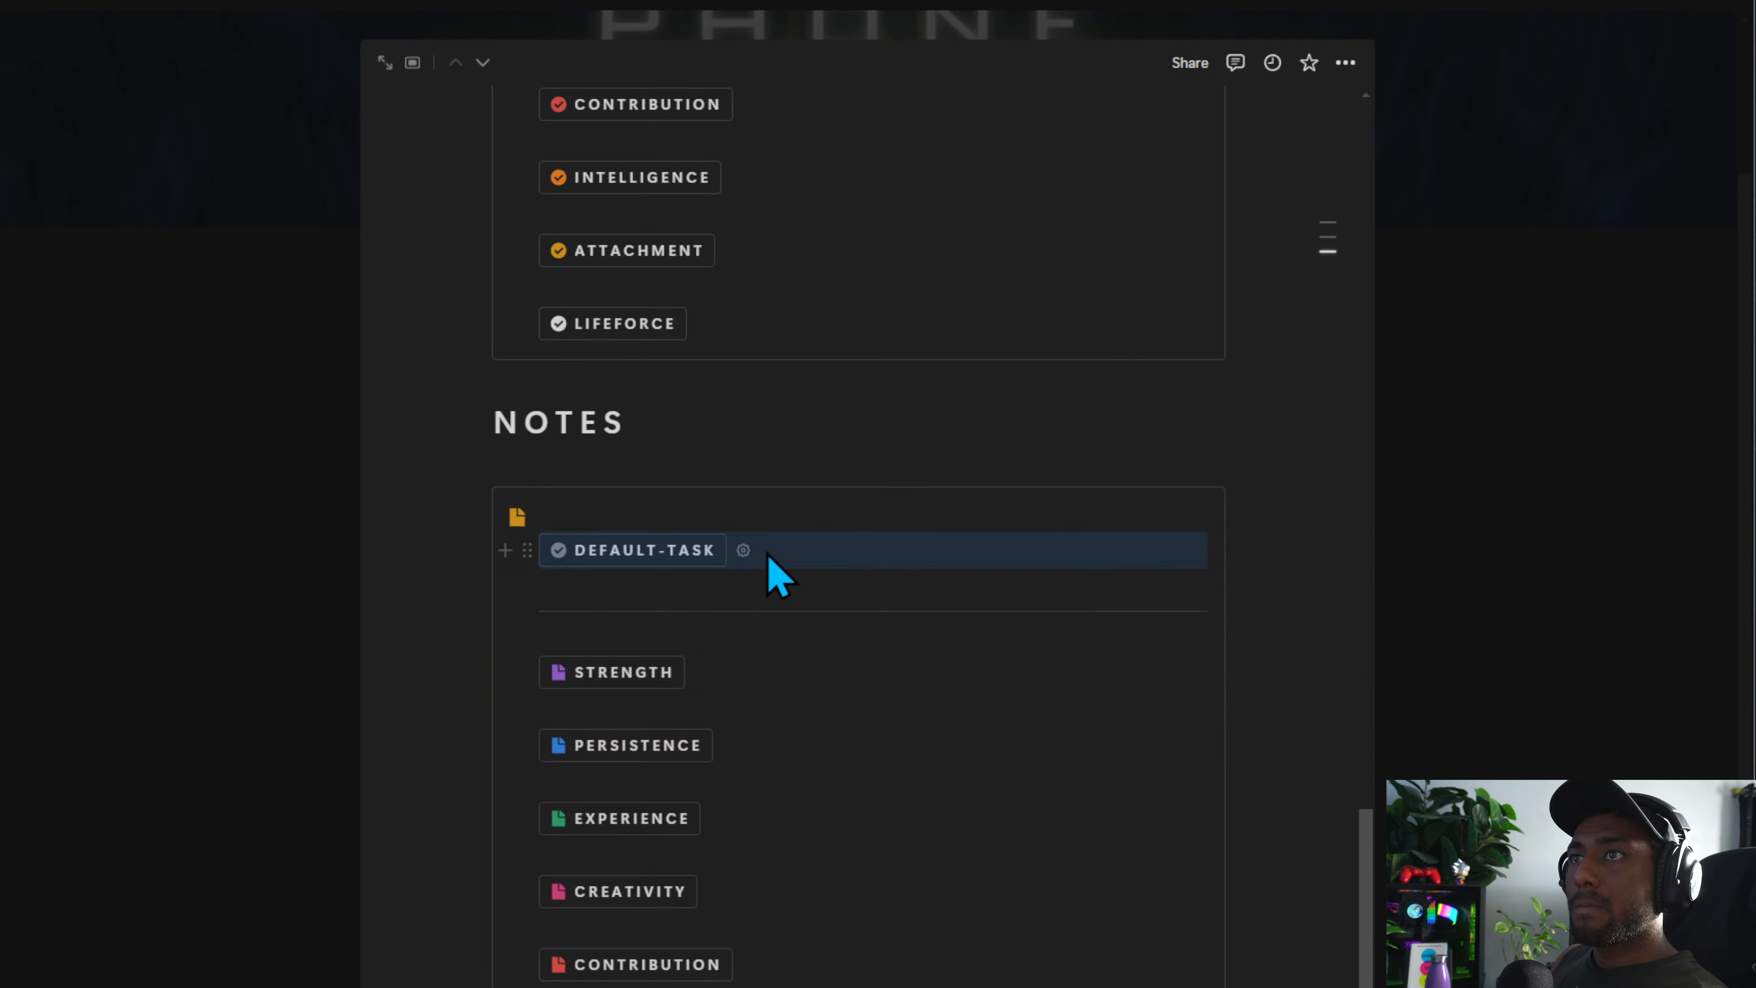
pyautogui.click(743, 550)
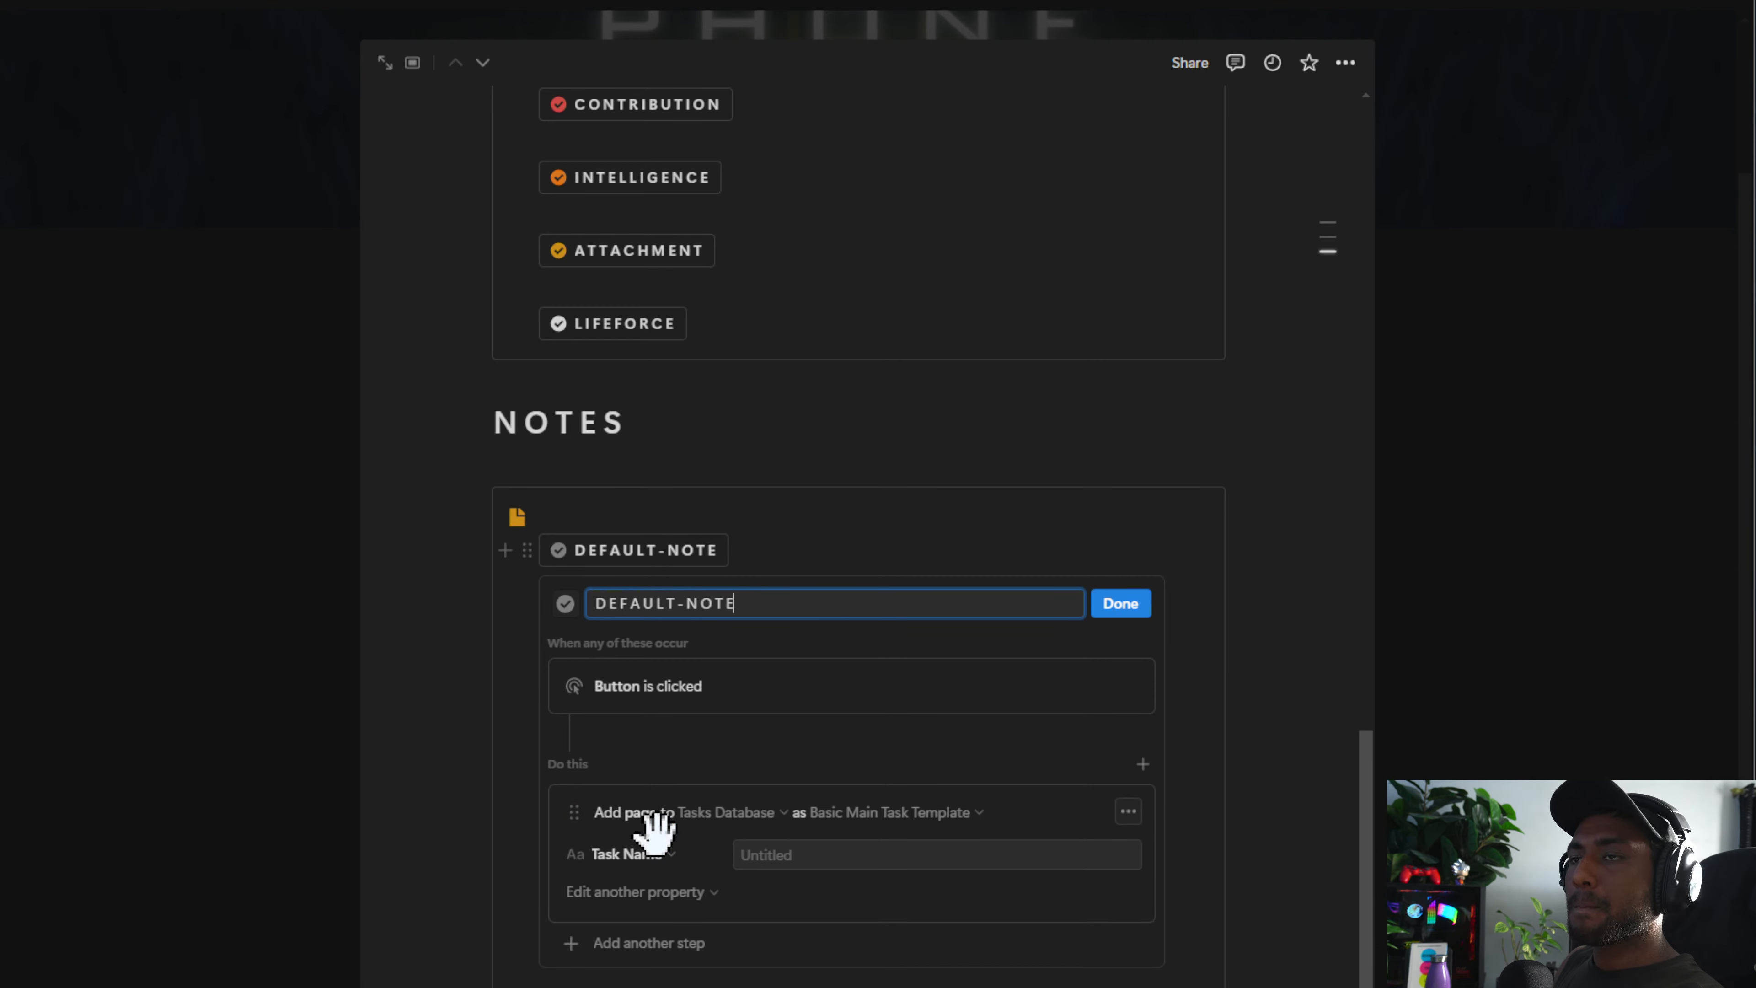
pyautogui.click(723, 813)
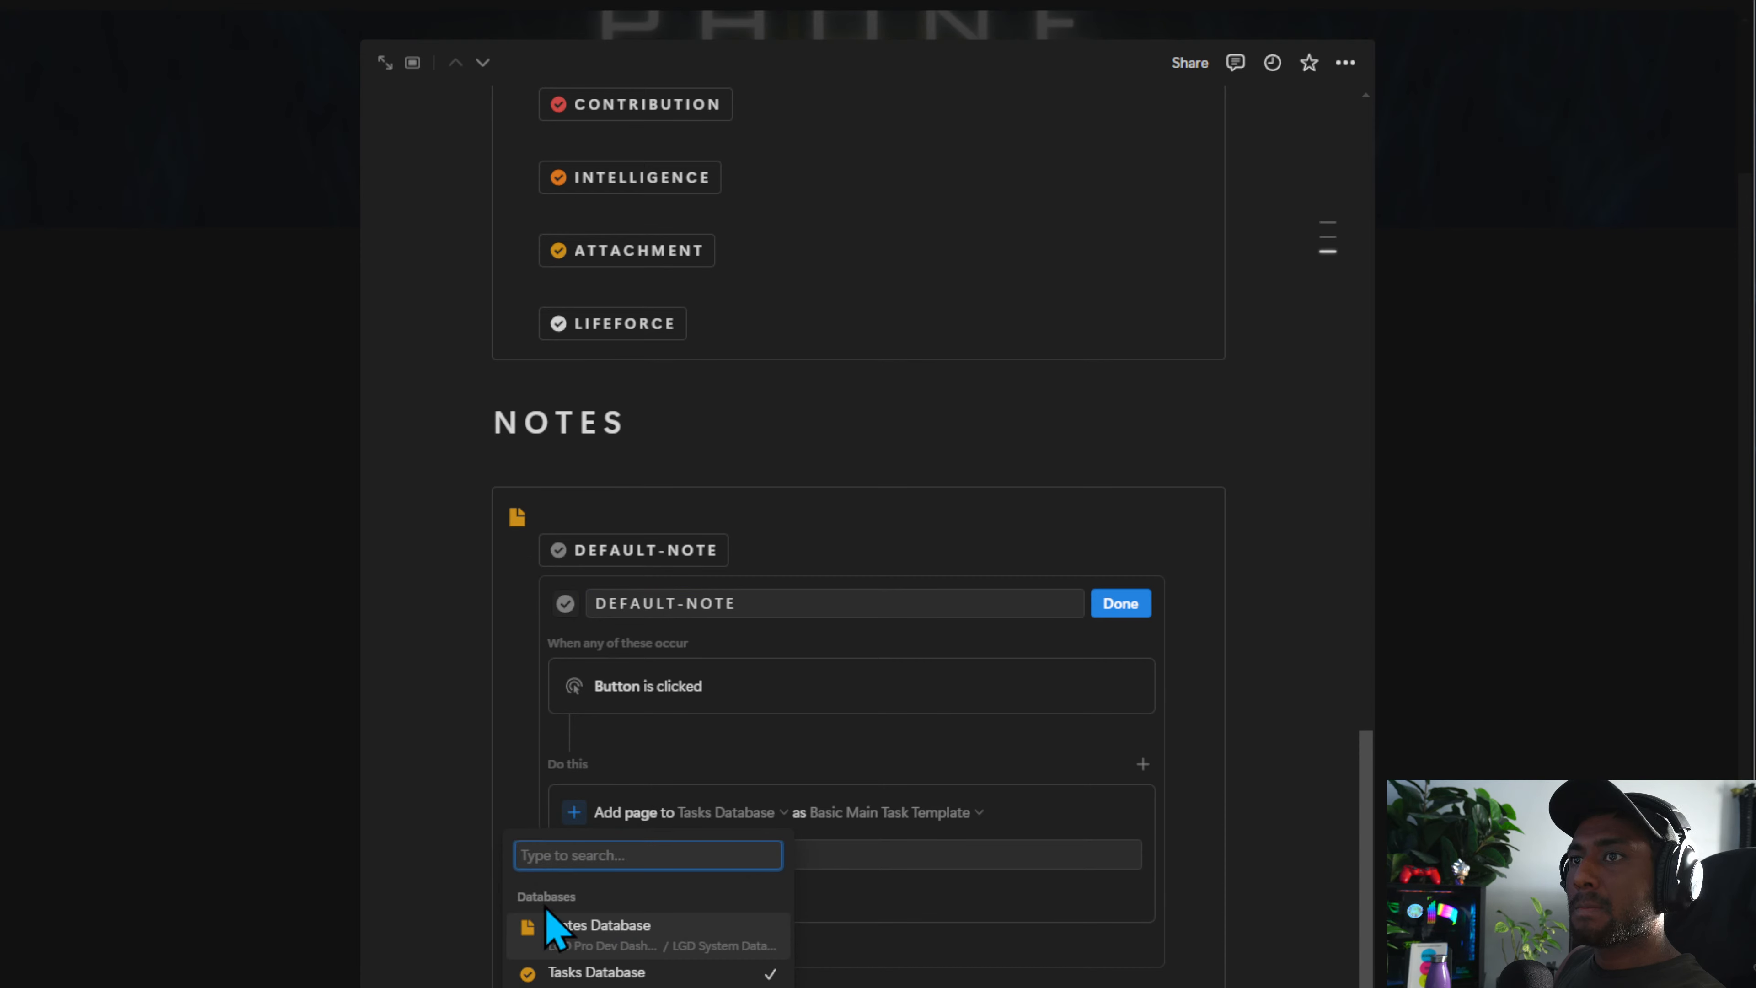
pyautogui.click(642, 930)
# Set the DEFAULT-NOTE button's template to Misc Notes and add the Name property
pyautogui.click(855, 820)
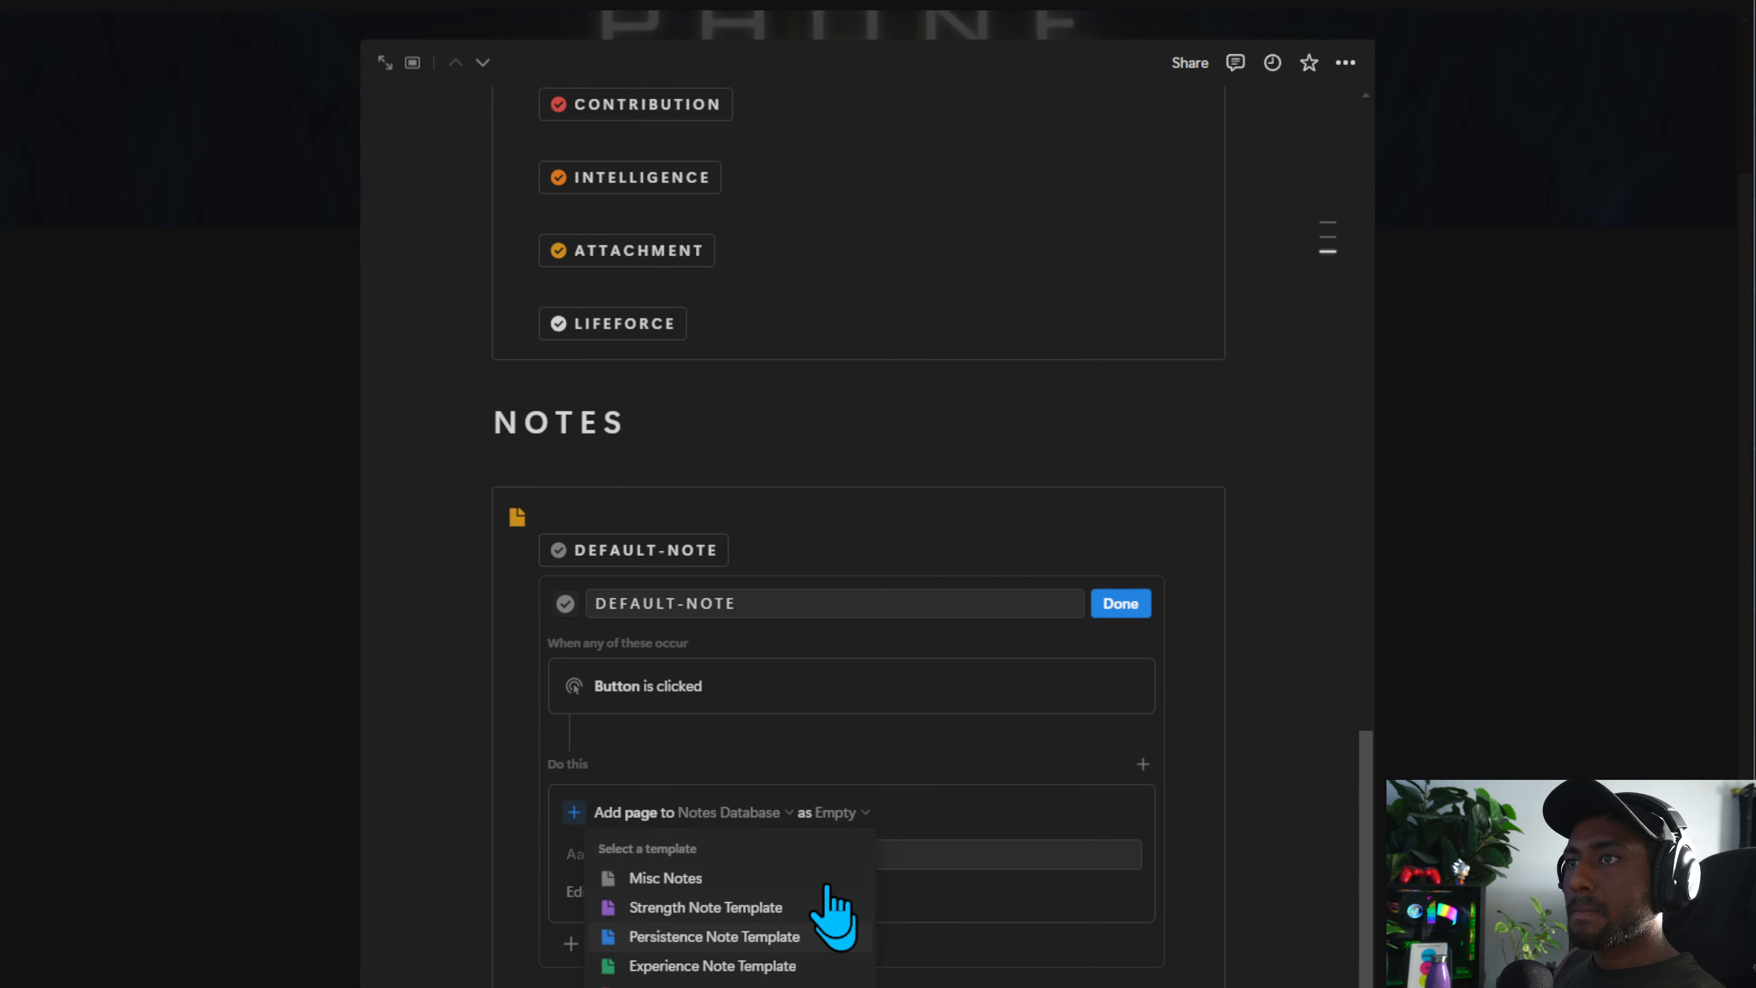
pyautogui.click(761, 878)
pyautogui.click(639, 861)
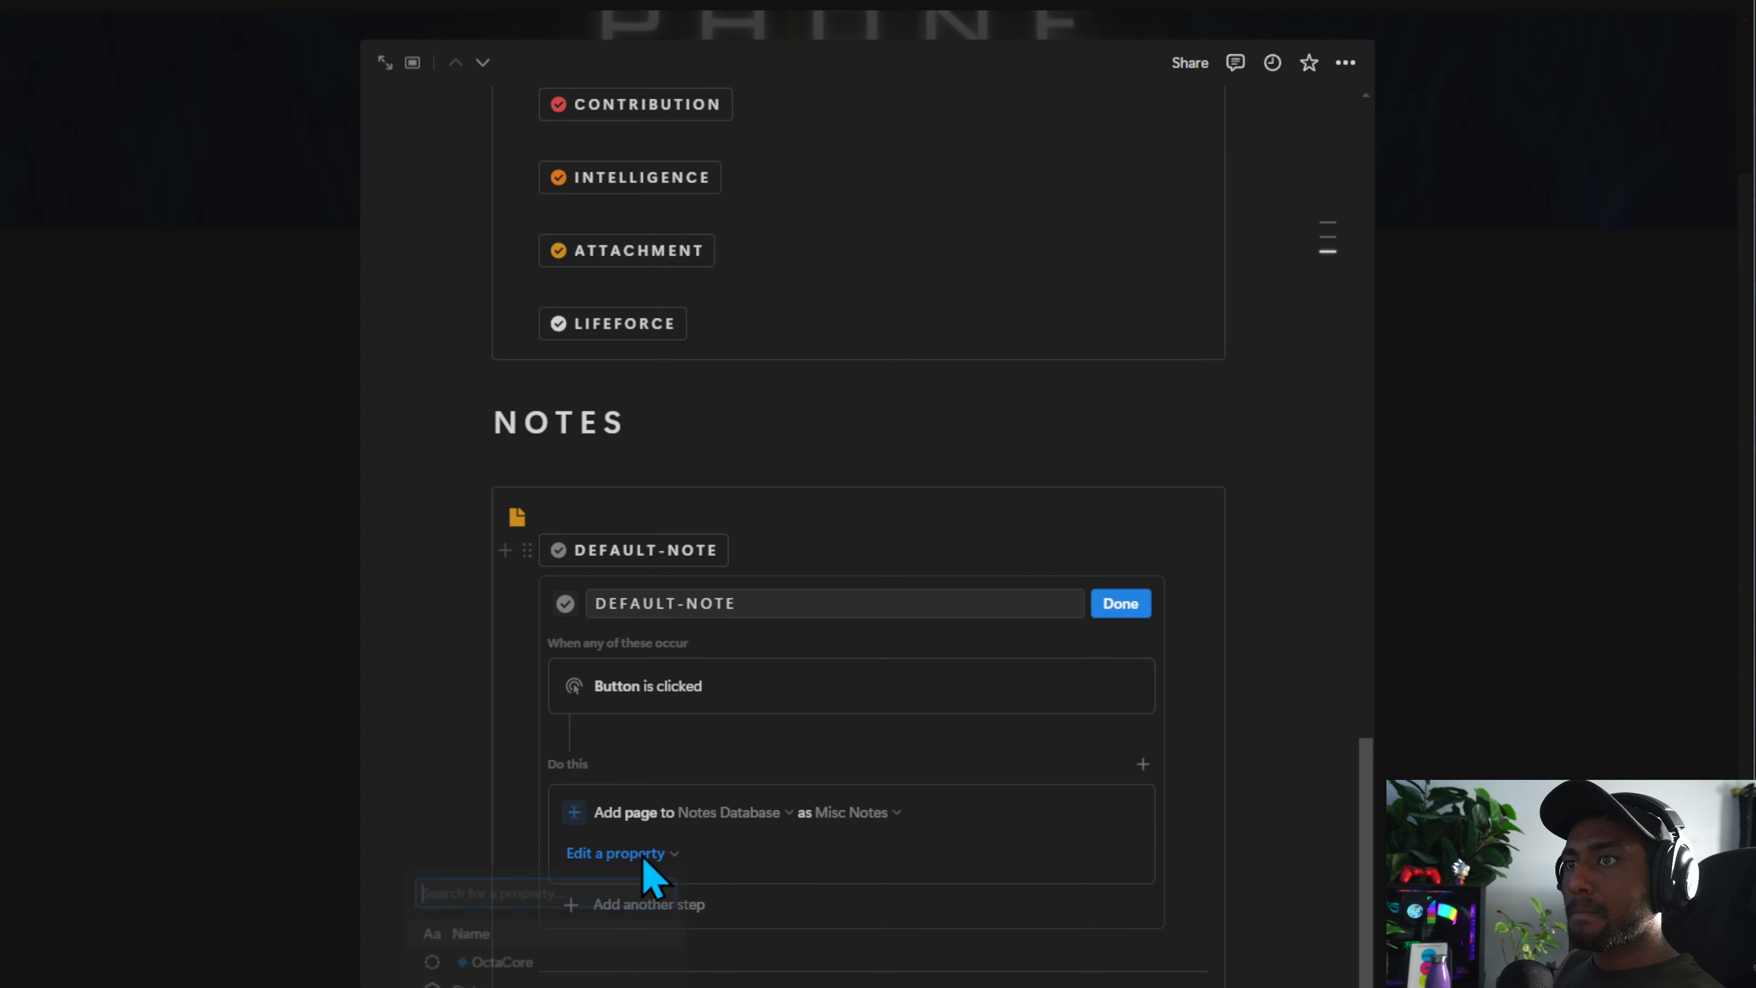
pyautogui.click(556, 935)
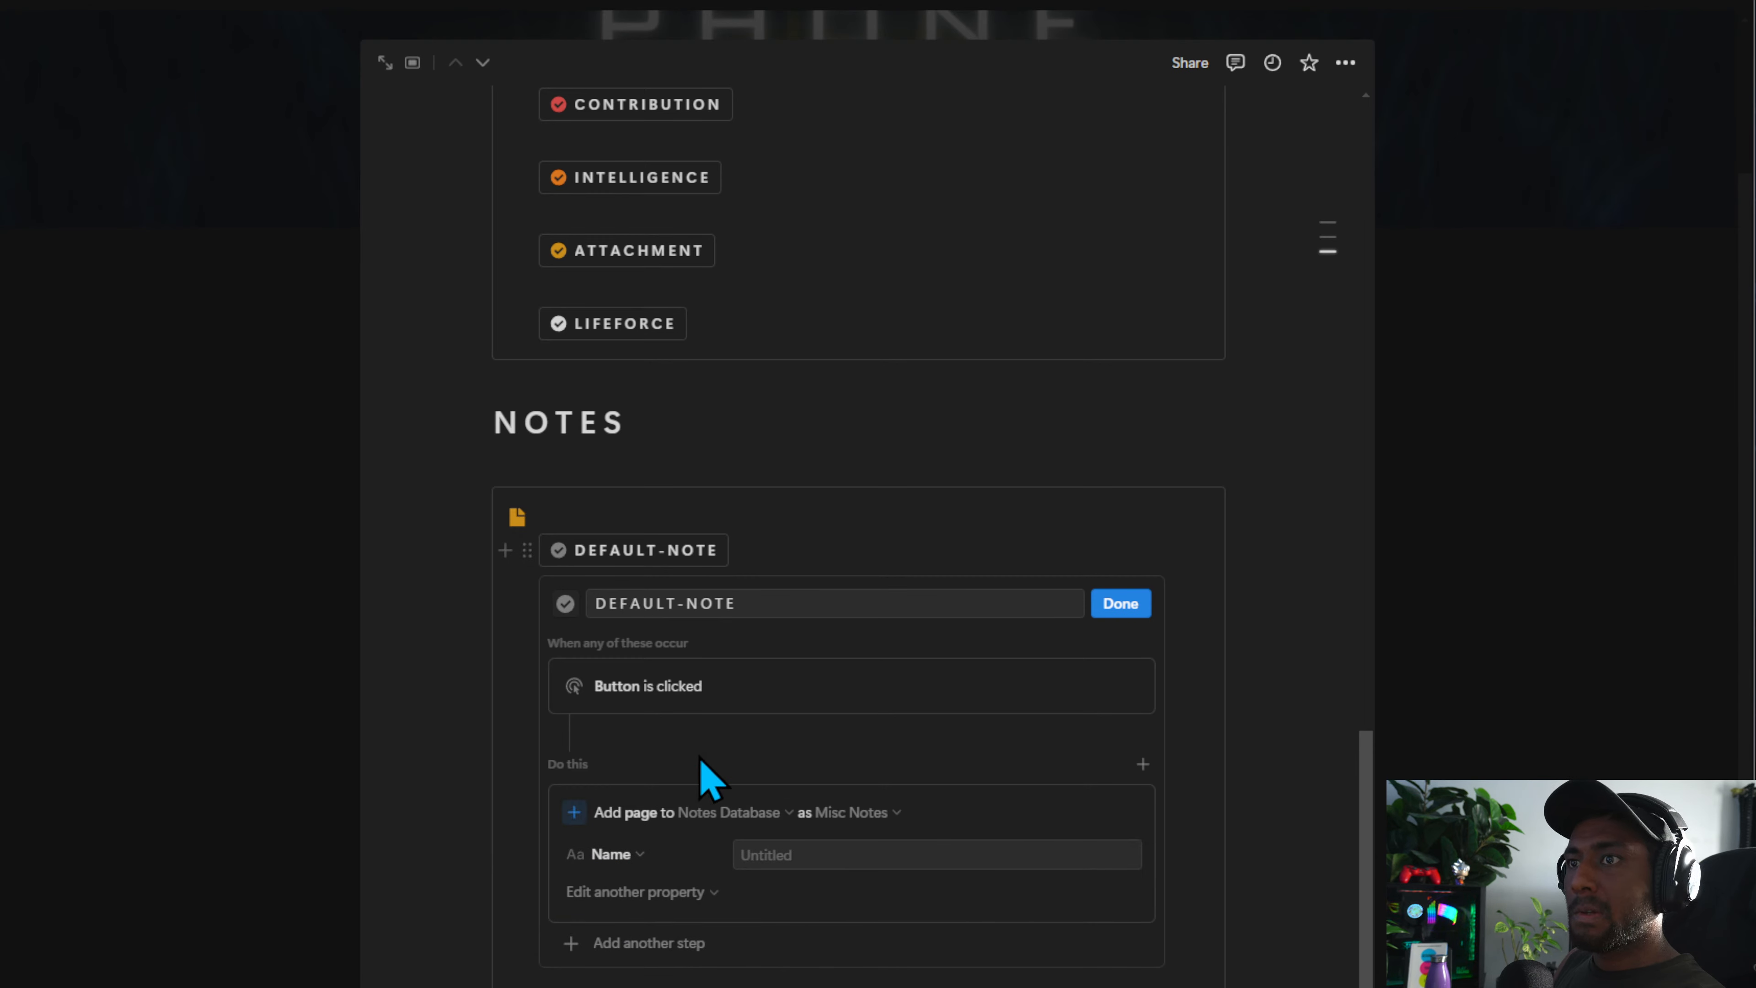
# Search the icons for DOC, give the DEFAULT-NOTE button a document icon and finish editing
pyautogui.click(563, 603)
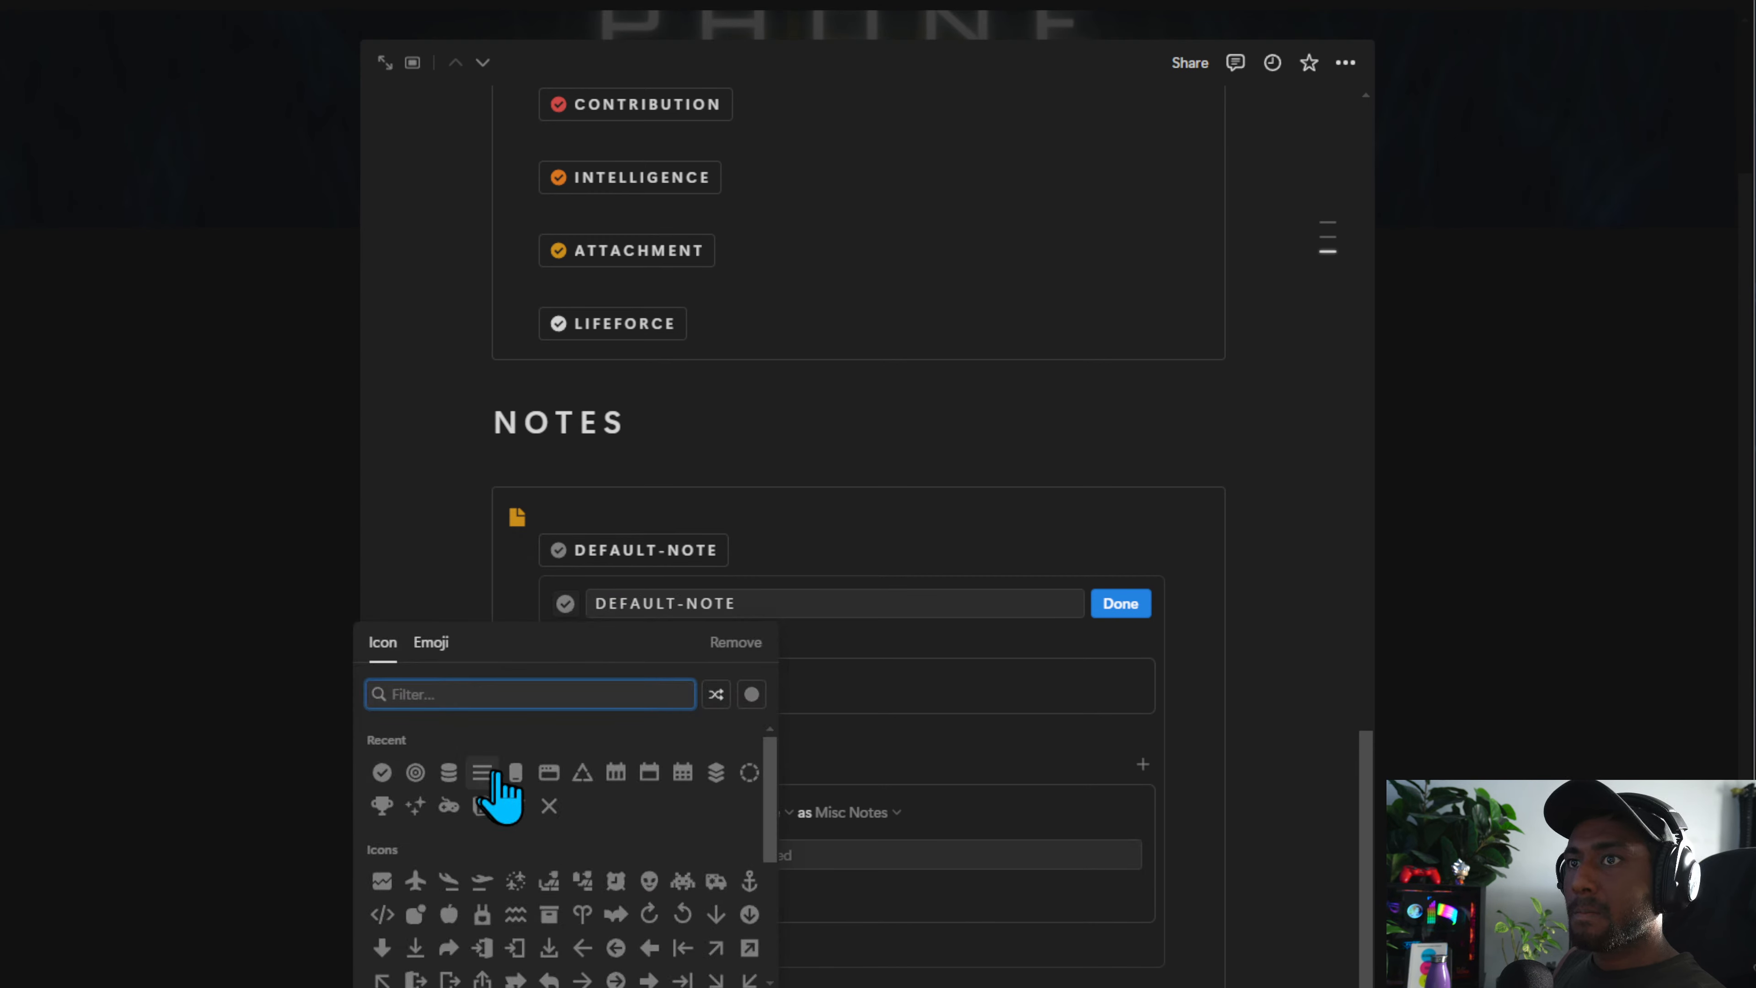
pyautogui.write('DOC')
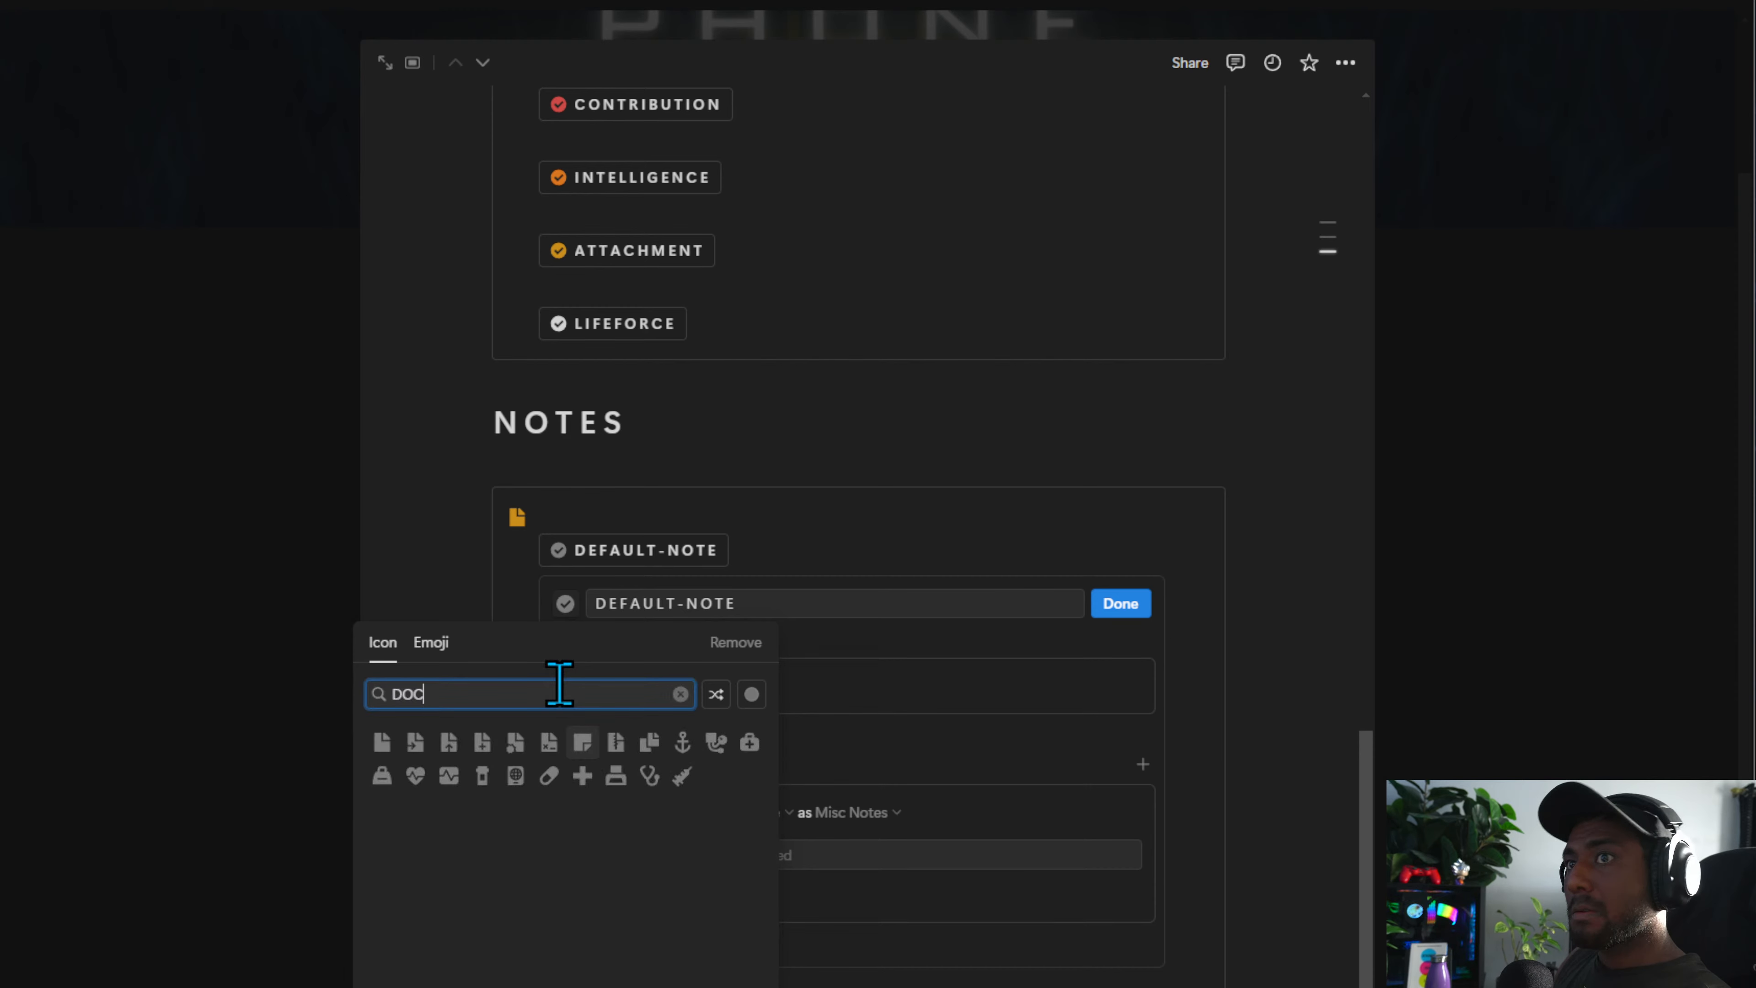
pyautogui.click(381, 742)
pyautogui.click(1121, 603)
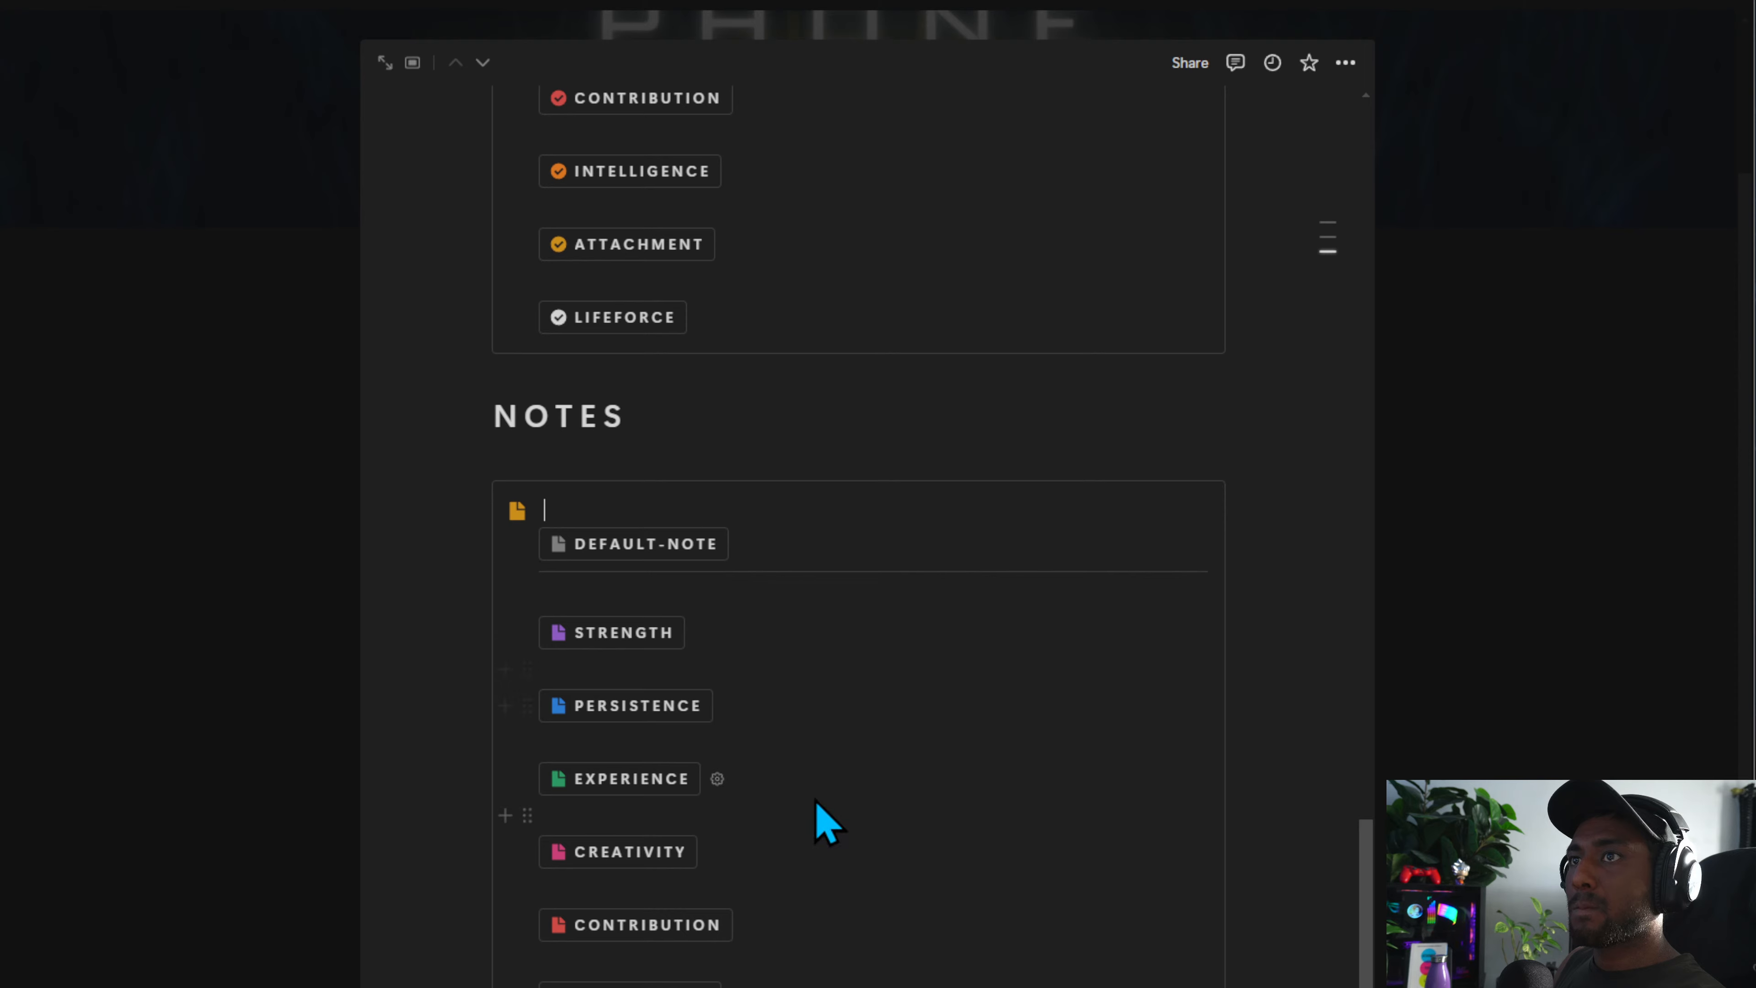
pyautogui.scroll(5, 772, 780)
pyautogui.scroll(-5, 622, 691)
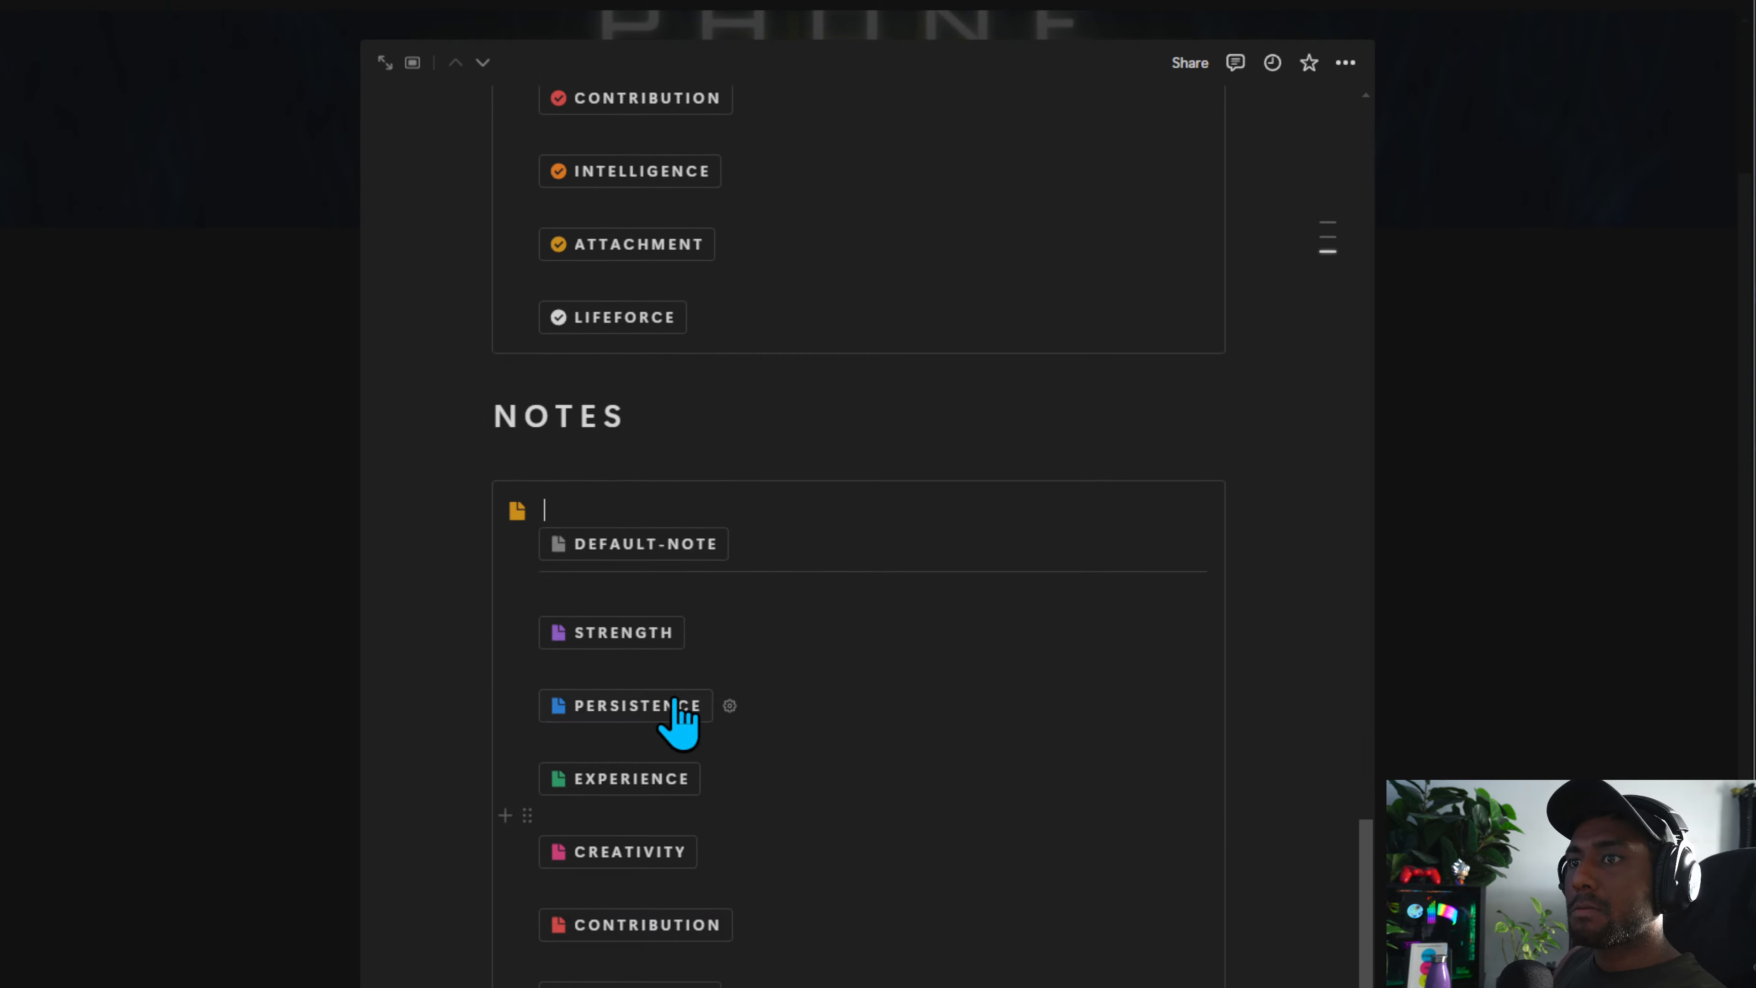
pyautogui.scroll(8, 679, 719)
pyautogui.scroll(5, 713, 718)
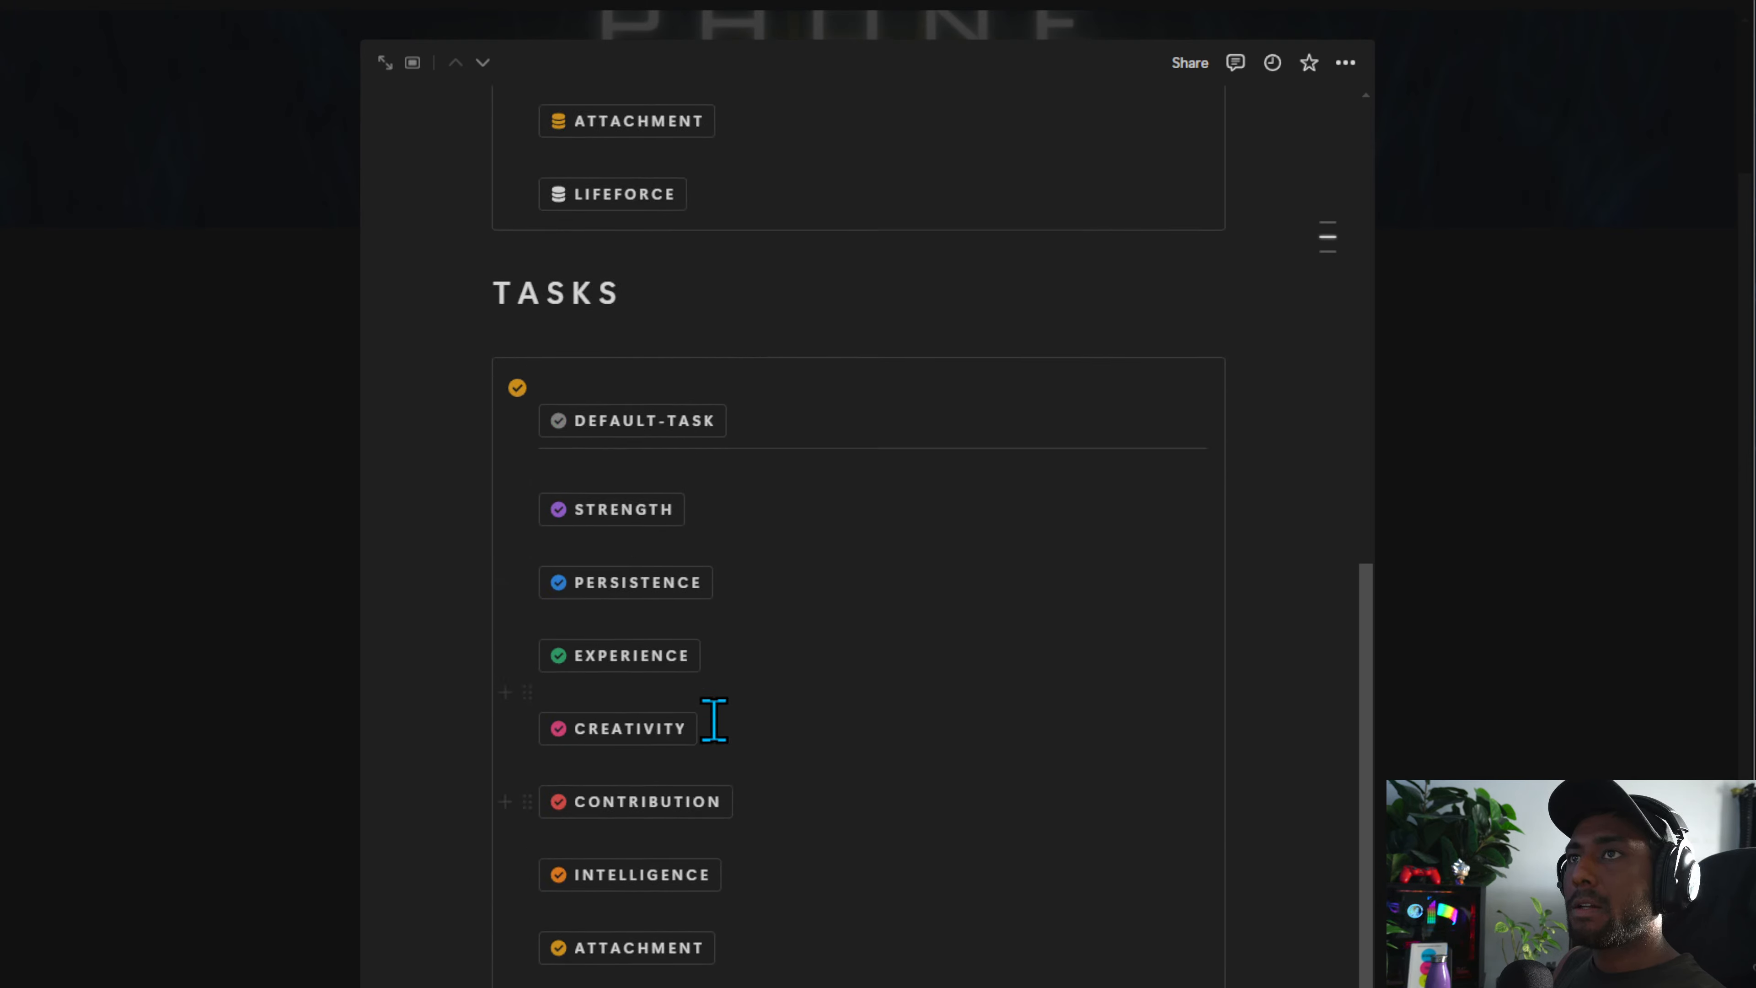
pyautogui.scroll(-10, 712, 761)
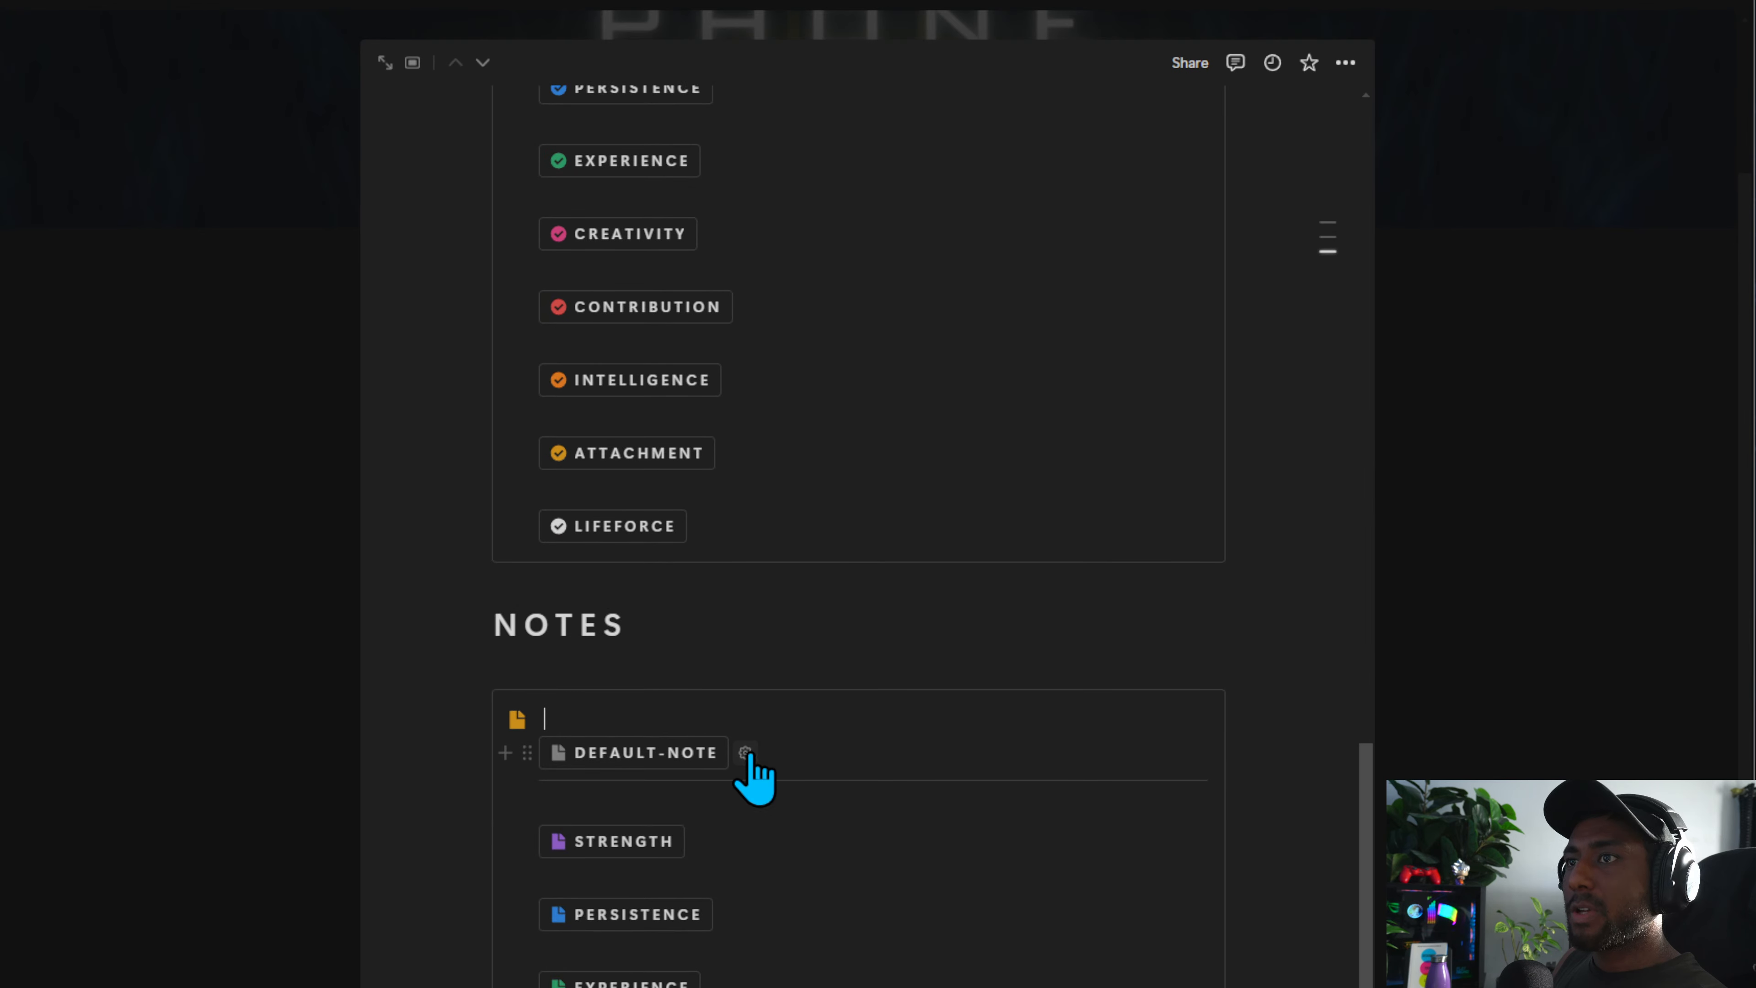
# Reopen the DEFAULT-NOTE button settings and try searching its properties for an open option
pyautogui.click(745, 753)
pyautogui.scroll(-4, 691, 761)
pyautogui.click(650, 781)
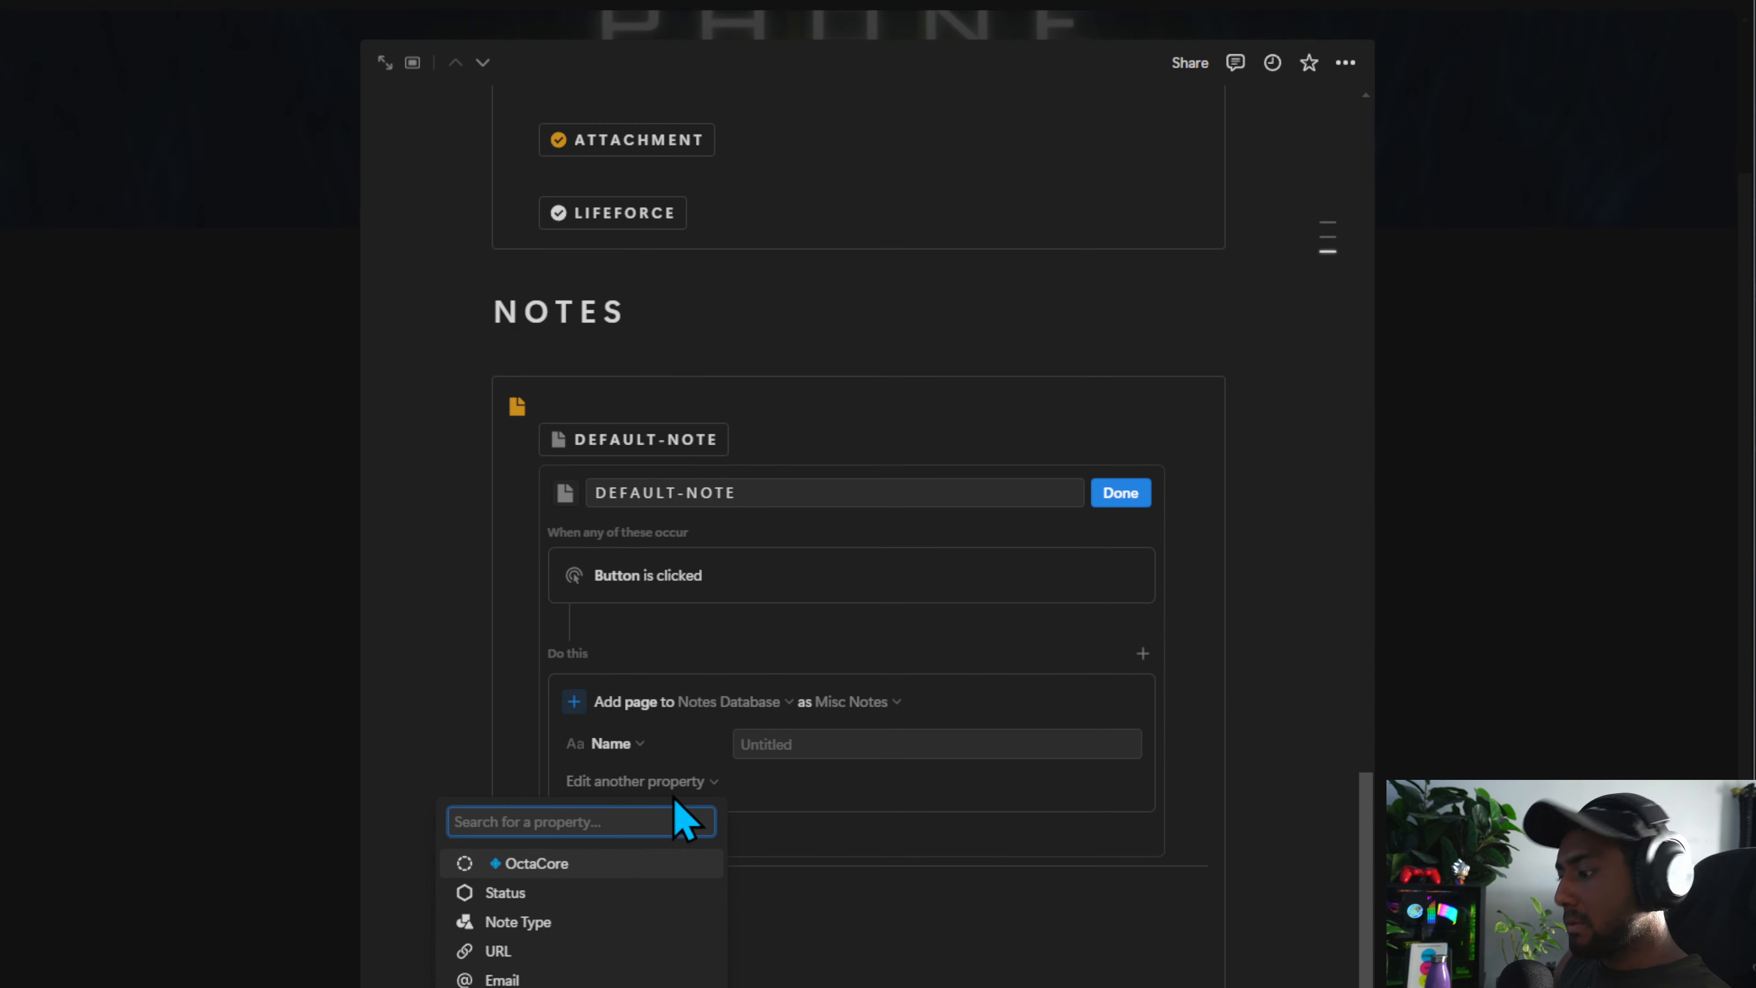
pyautogui.write('OPEN')
pyautogui.press('BackSpace')
pyautogui.press('BackSpace')
pyautogui.press('BackSpace')
pyautogui.press('BackSpace')
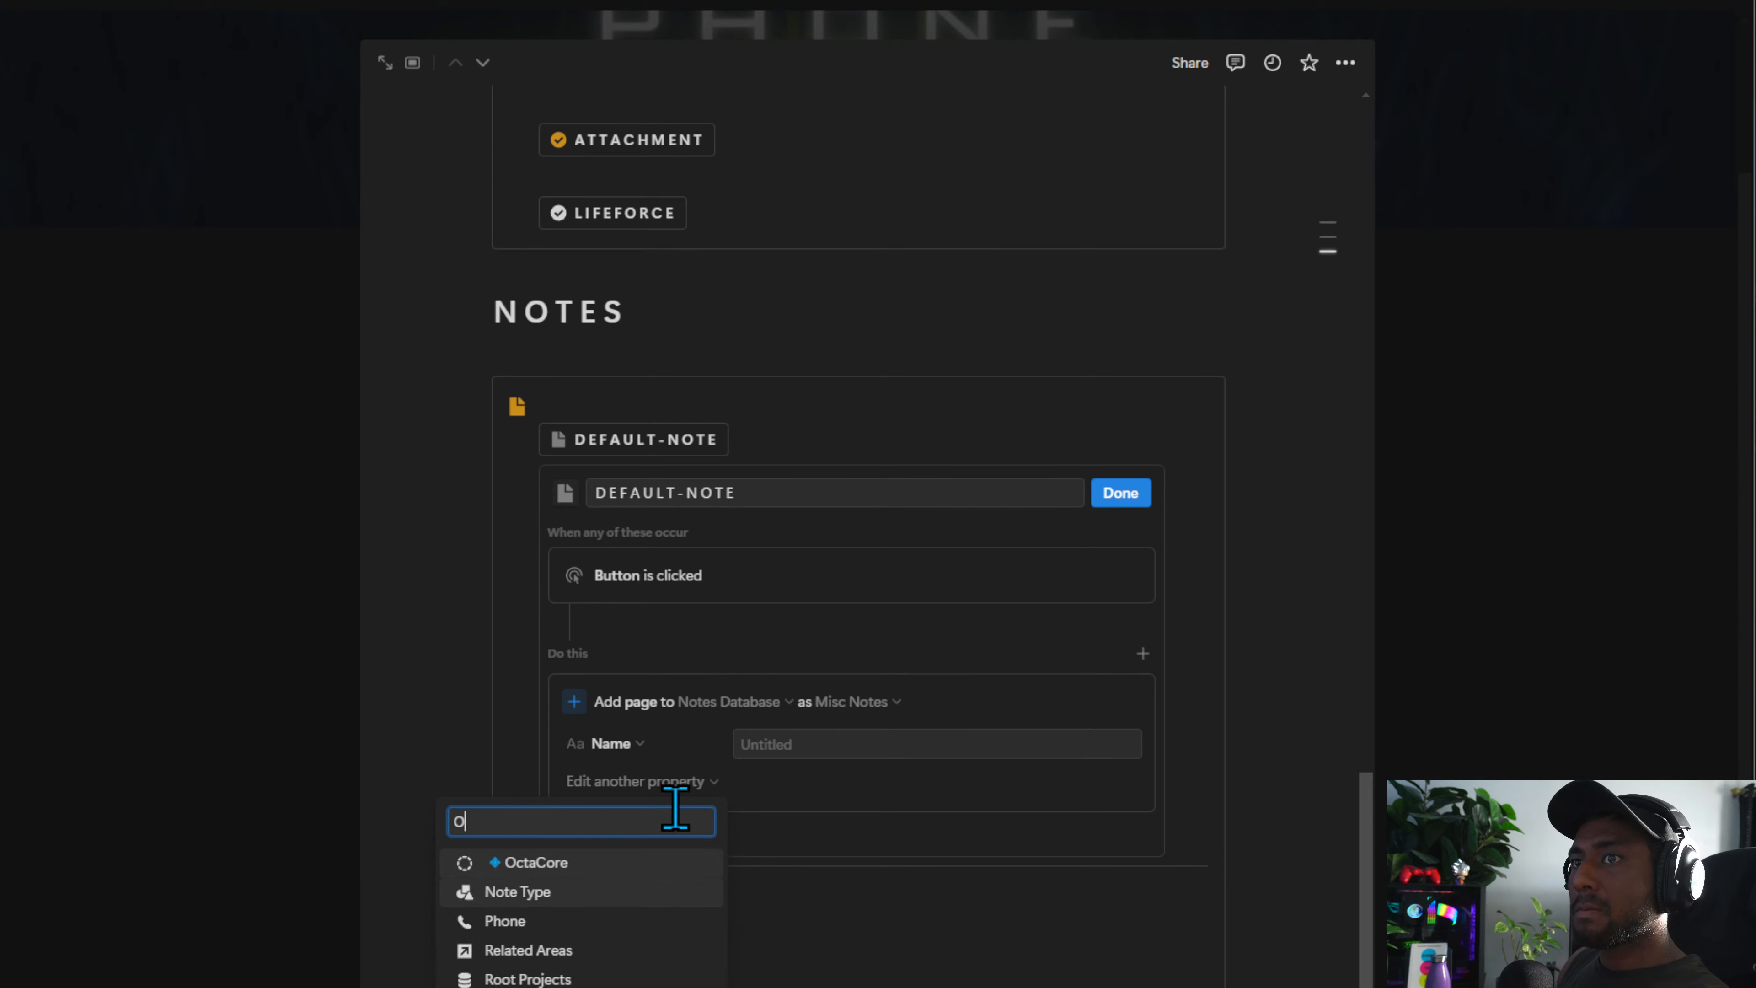
pyautogui.press('Escape')
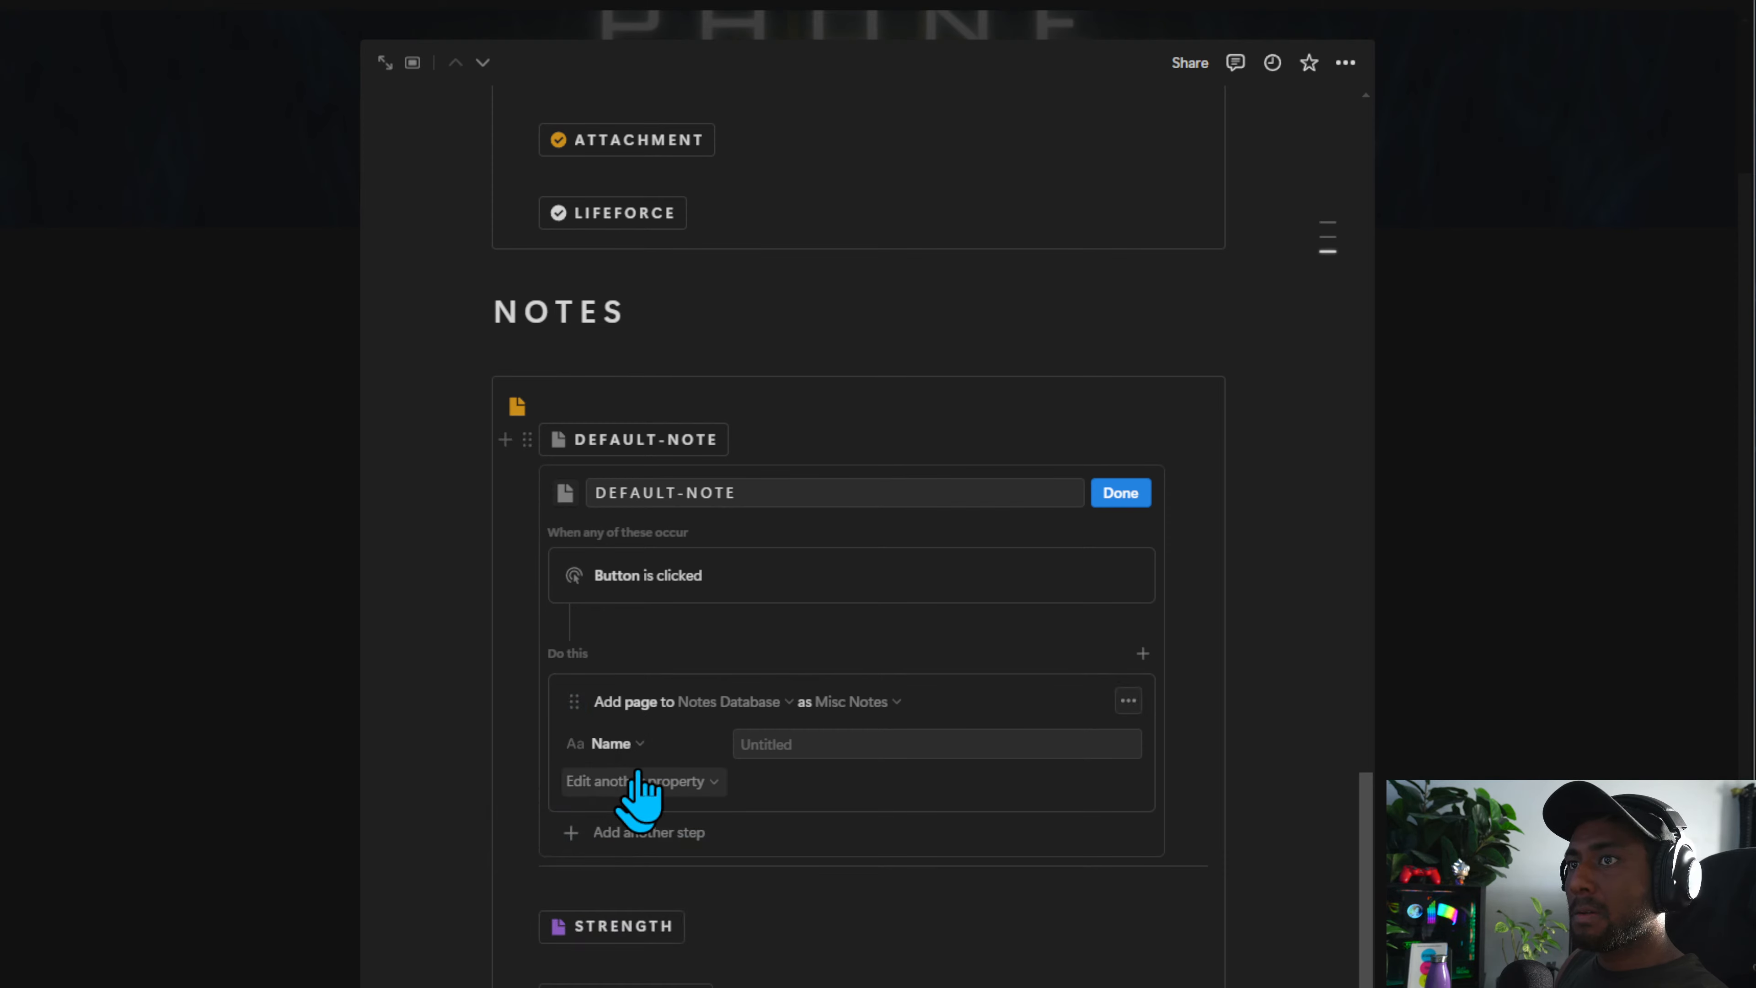
# Add a DEFAULT-NOTE button step that opens the New page added in Center peek, then finish editing
pyautogui.click(635, 832)
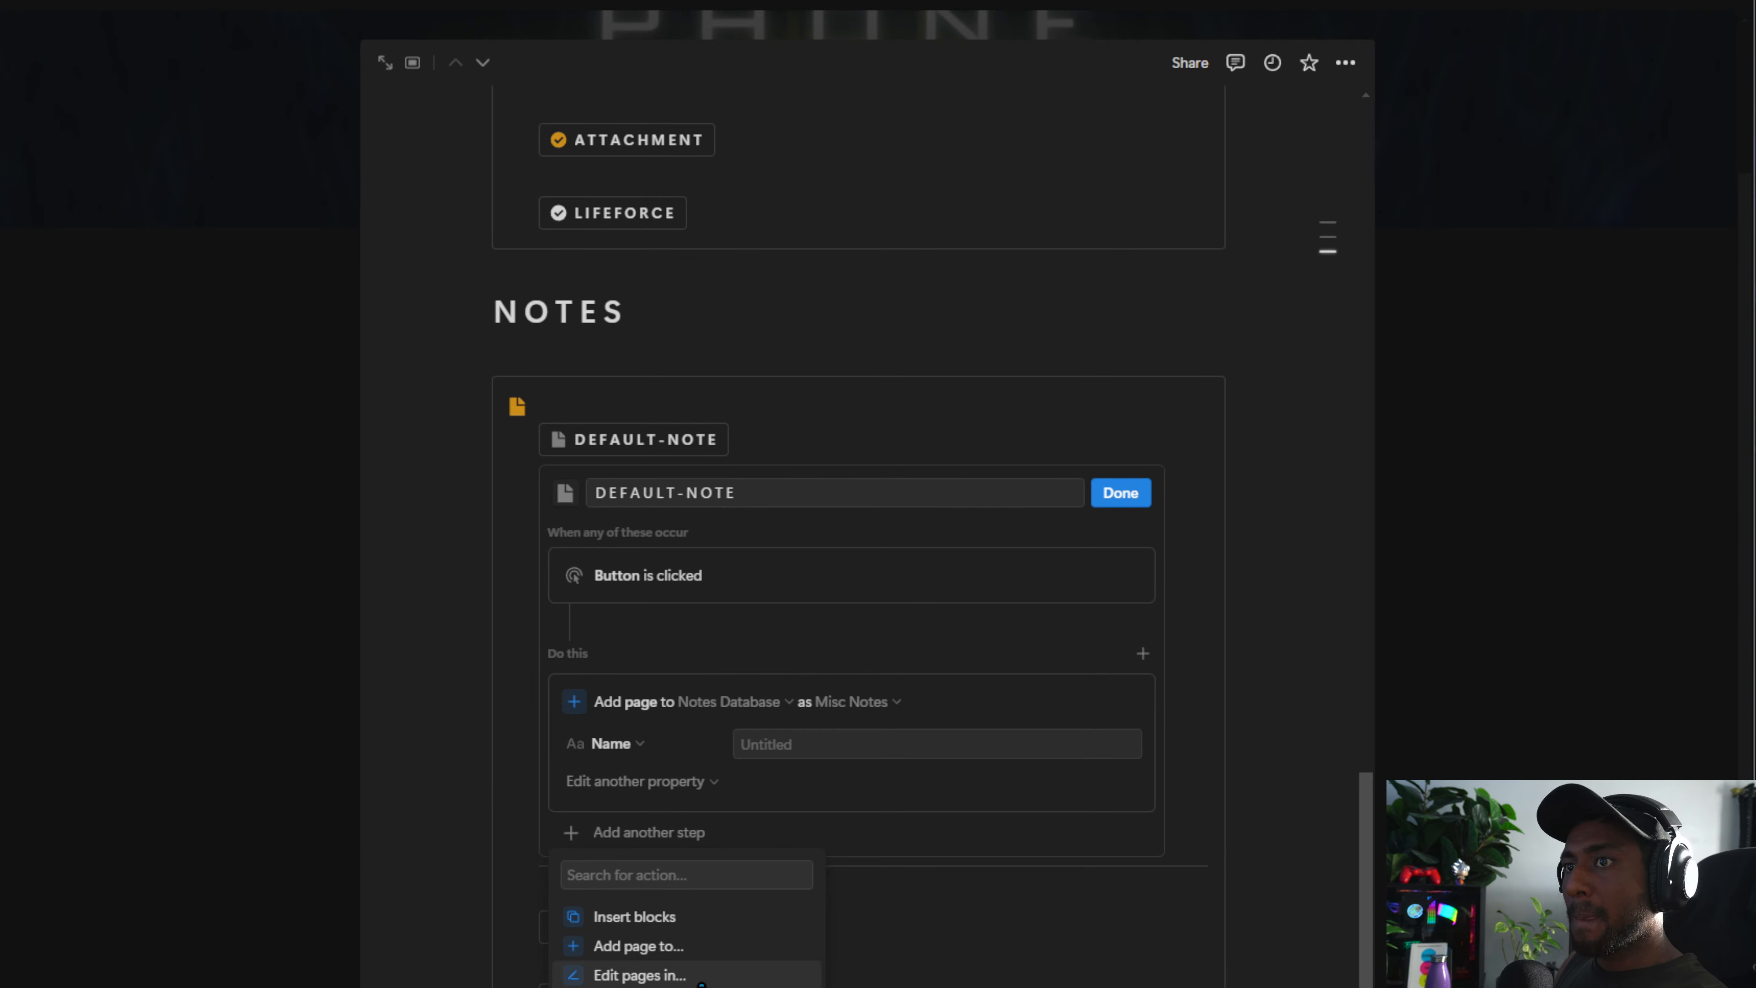
pyautogui.click(639, 986)
pyautogui.click(813, 850)
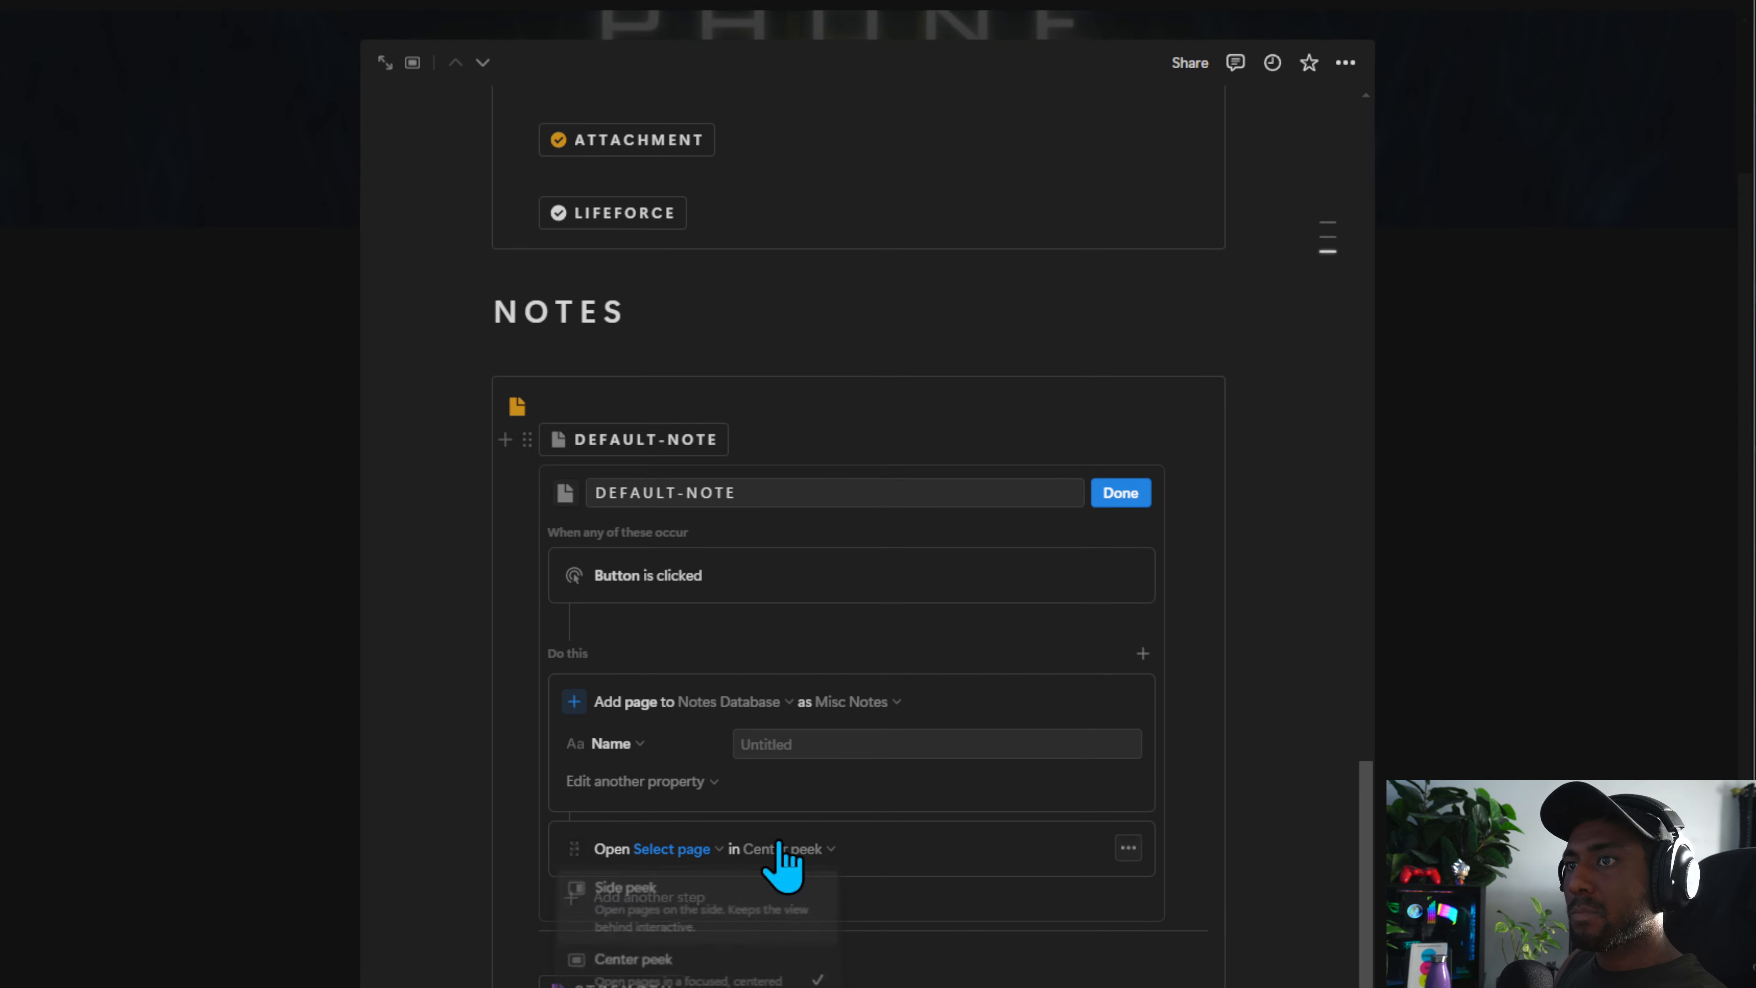
pyautogui.click(670, 848)
pyautogui.click(546, 979)
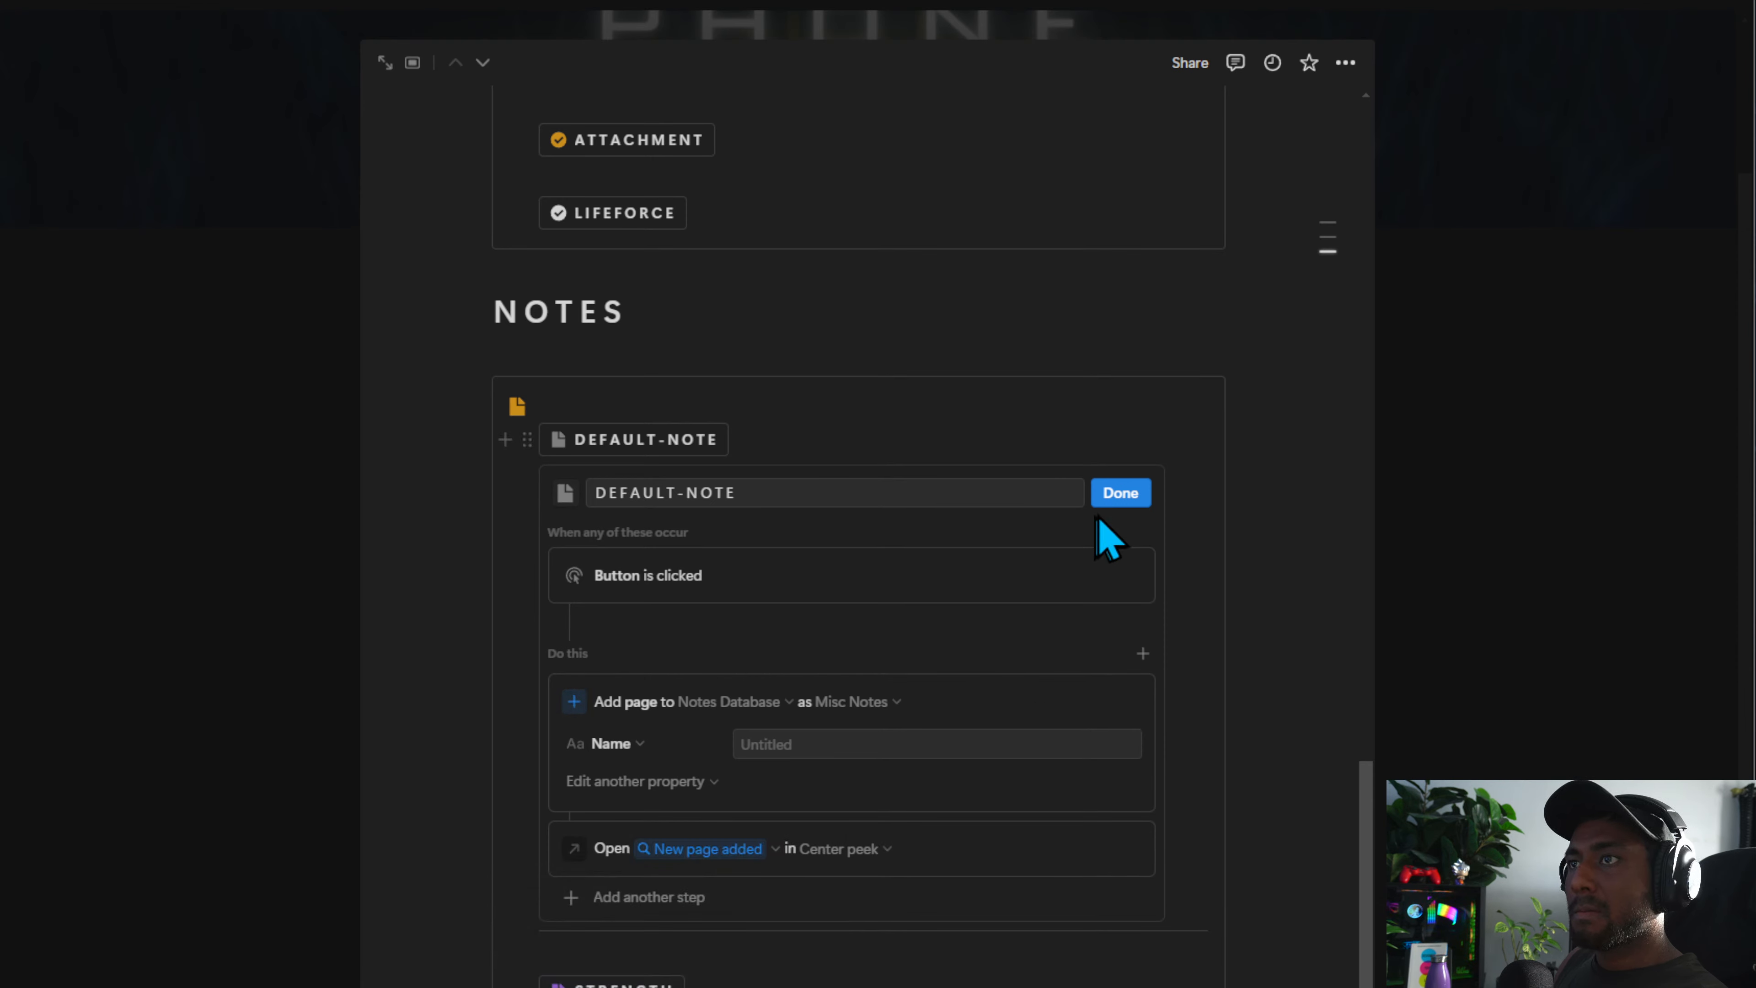
pyautogui.click(1113, 495)
# Test the DEFAULT-NOTE button by creating a new note, then close the opened page
pyautogui.scroll(-10, 678, 945)
pyautogui.scroll(5, 657, 916)
pyautogui.scroll(5, 657, 916)
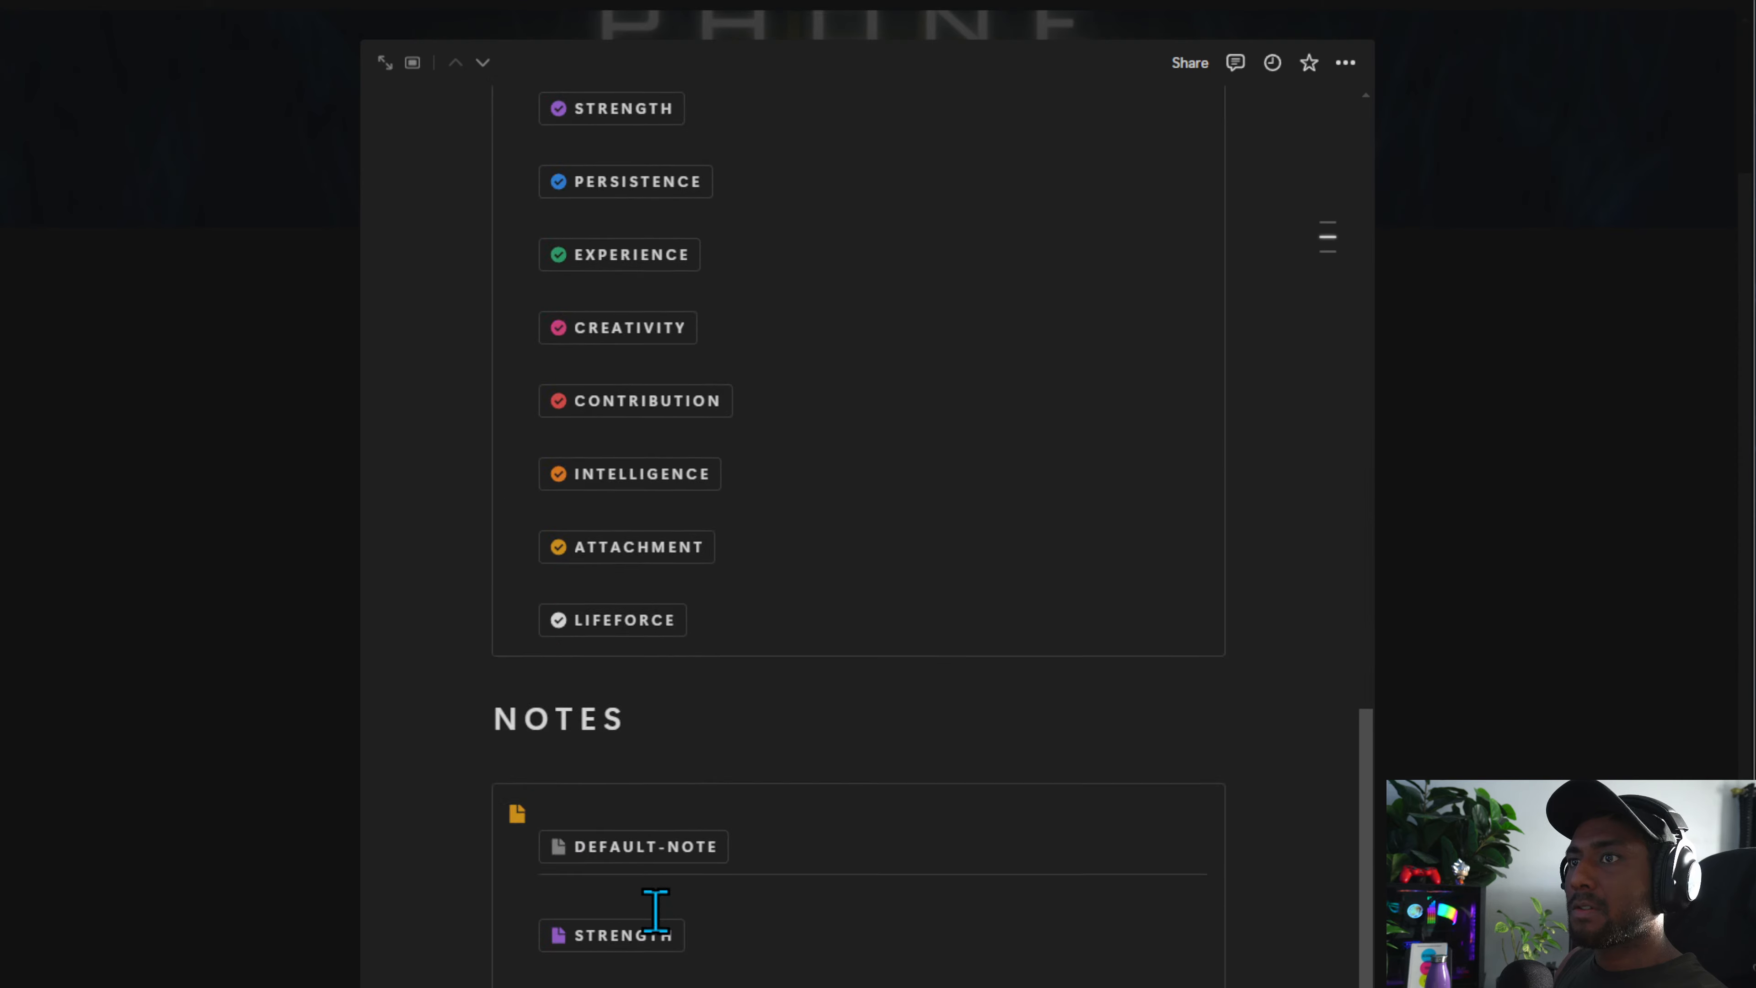
pyautogui.scroll(-4, 654, 913)
pyautogui.click(665, 542)
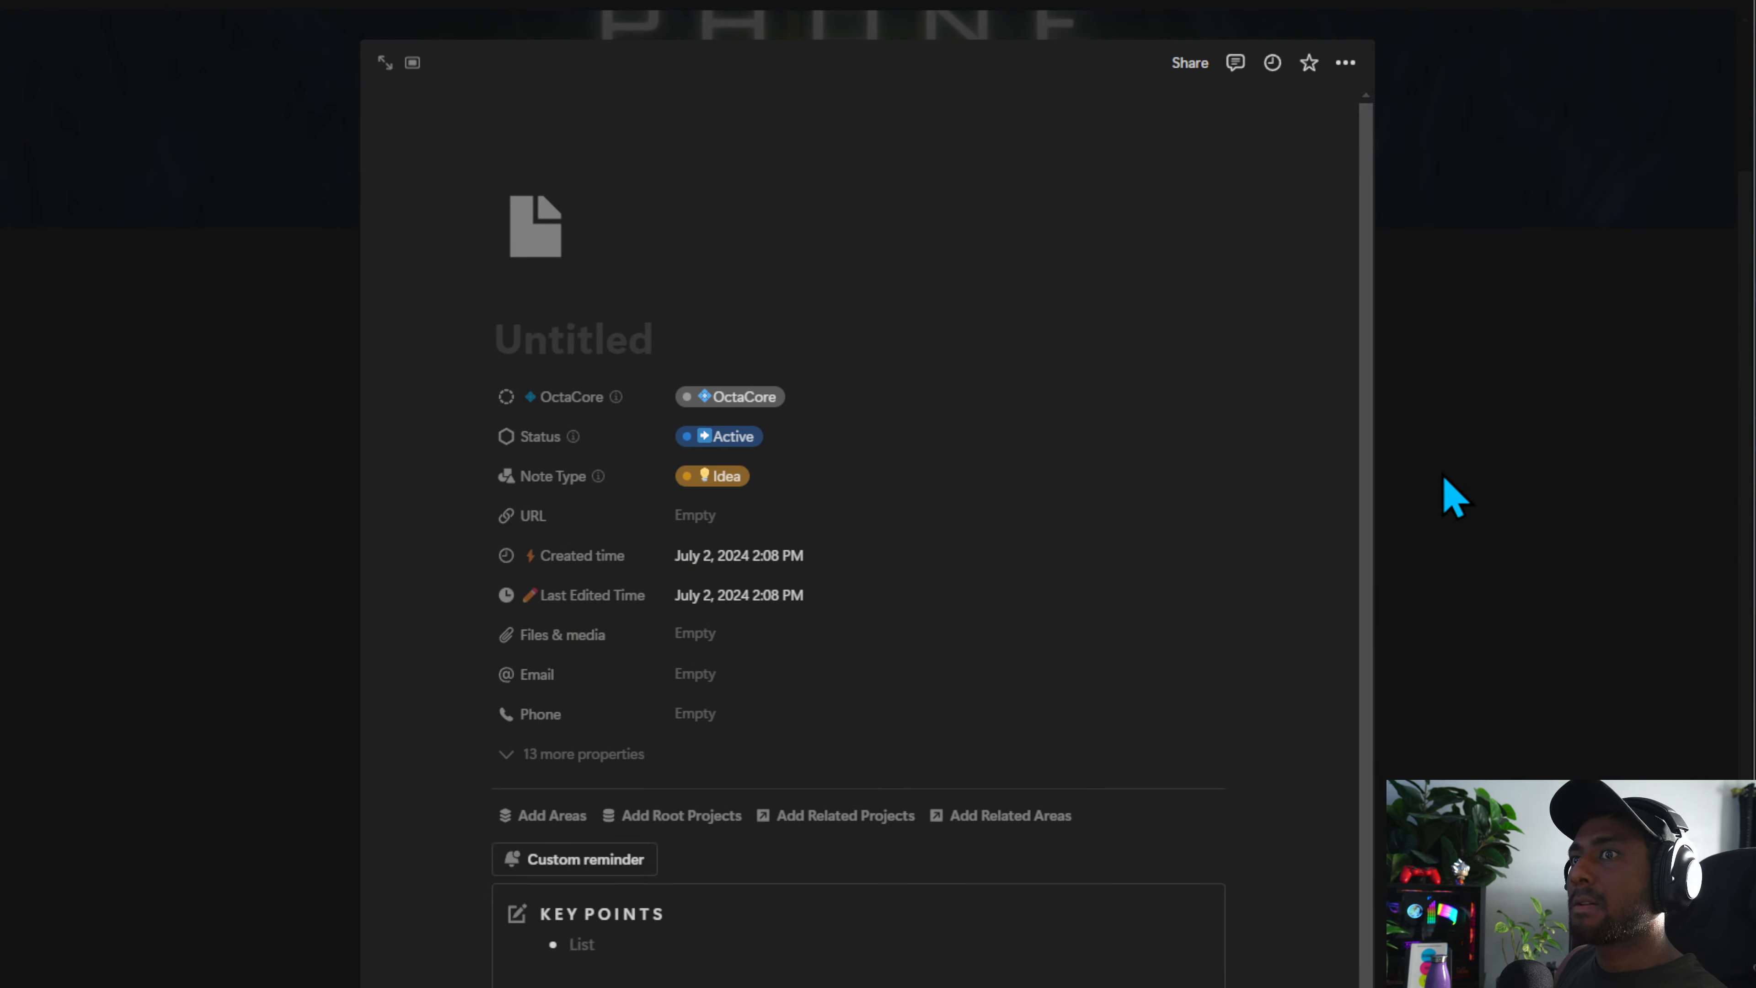
pyautogui.click(1451, 495)
# Open the Phone Capture page from the Phone Dashboards gallery in full-page view
pyautogui.scroll(-4, 622, 457)
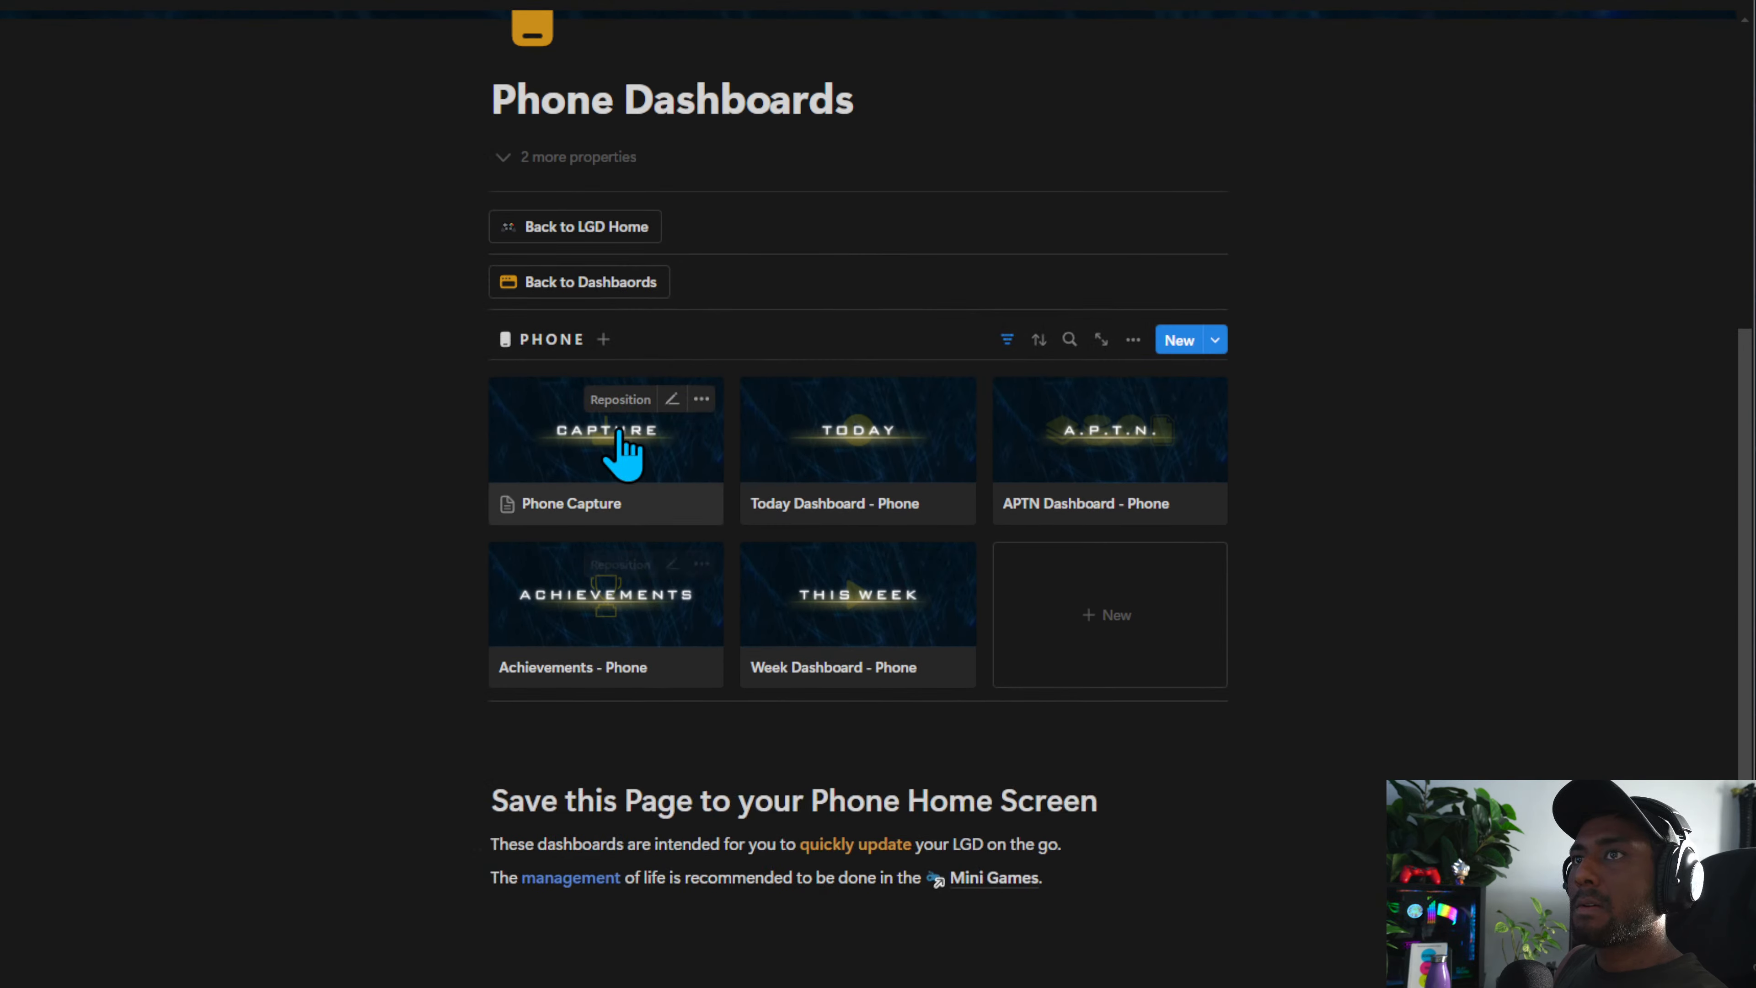
pyautogui.click(623, 453)
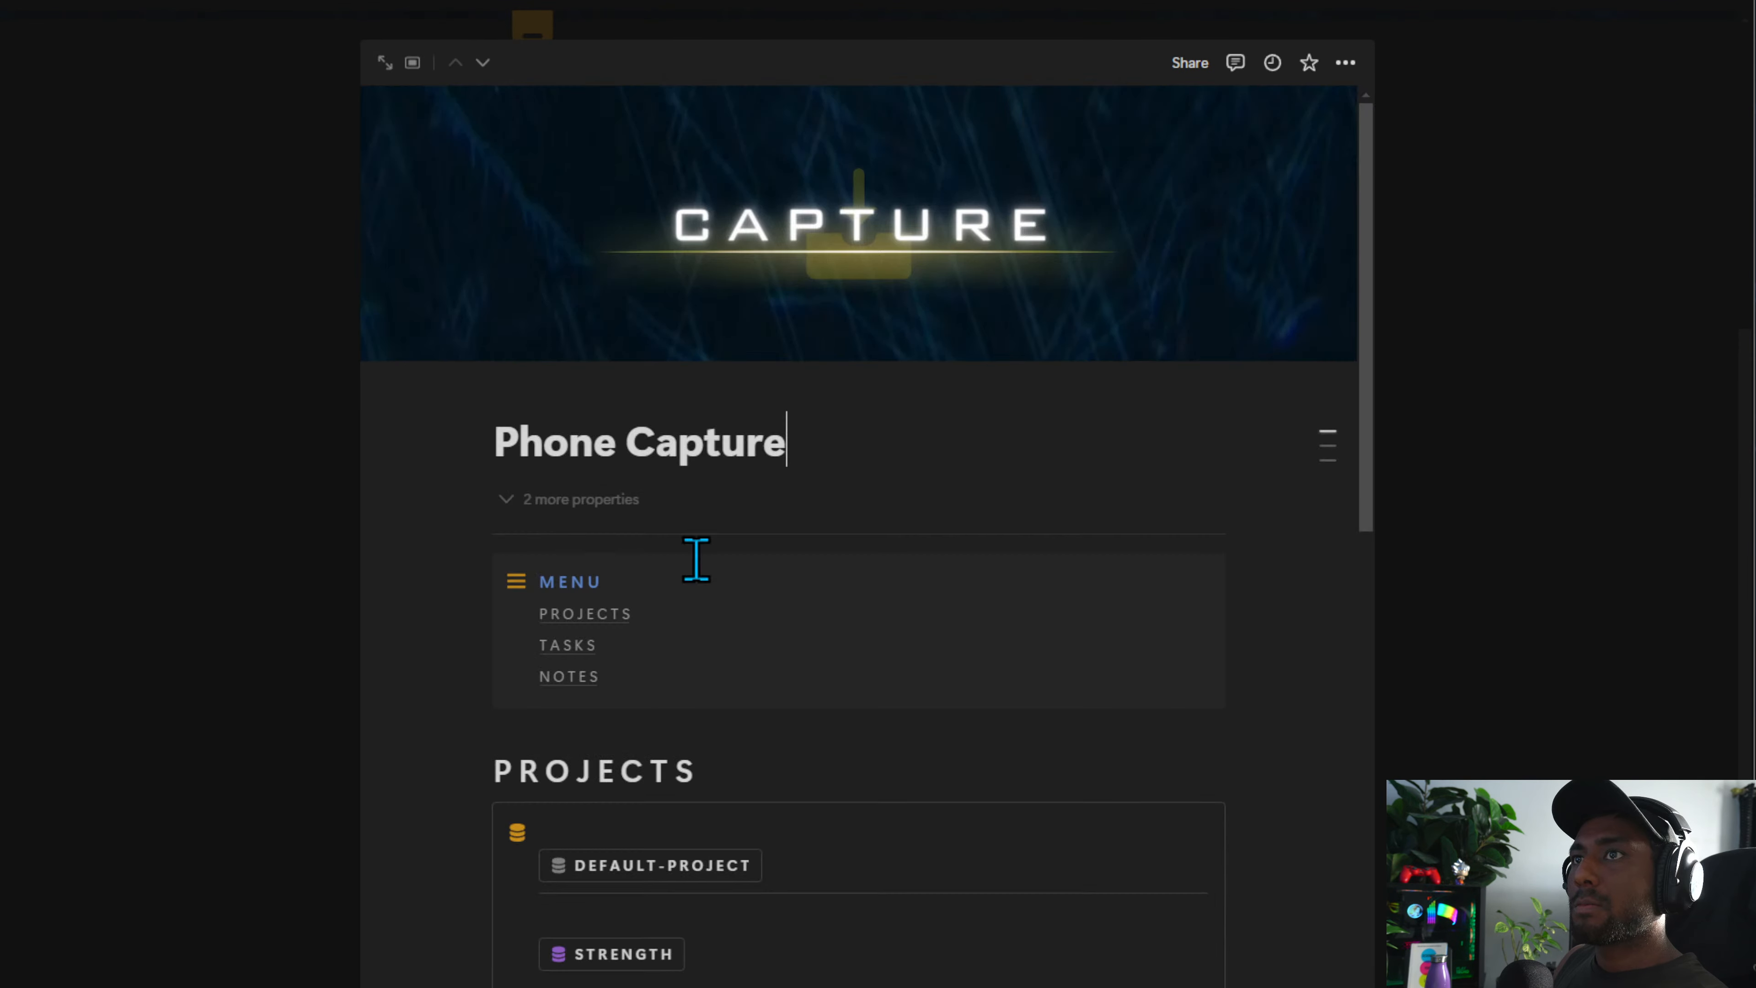
pyautogui.click(408, 63)
# Add a DEFAULT-TASK button step that opens the New page added in Center peek, then finish editing
pyautogui.scroll(-10, 623, 553)
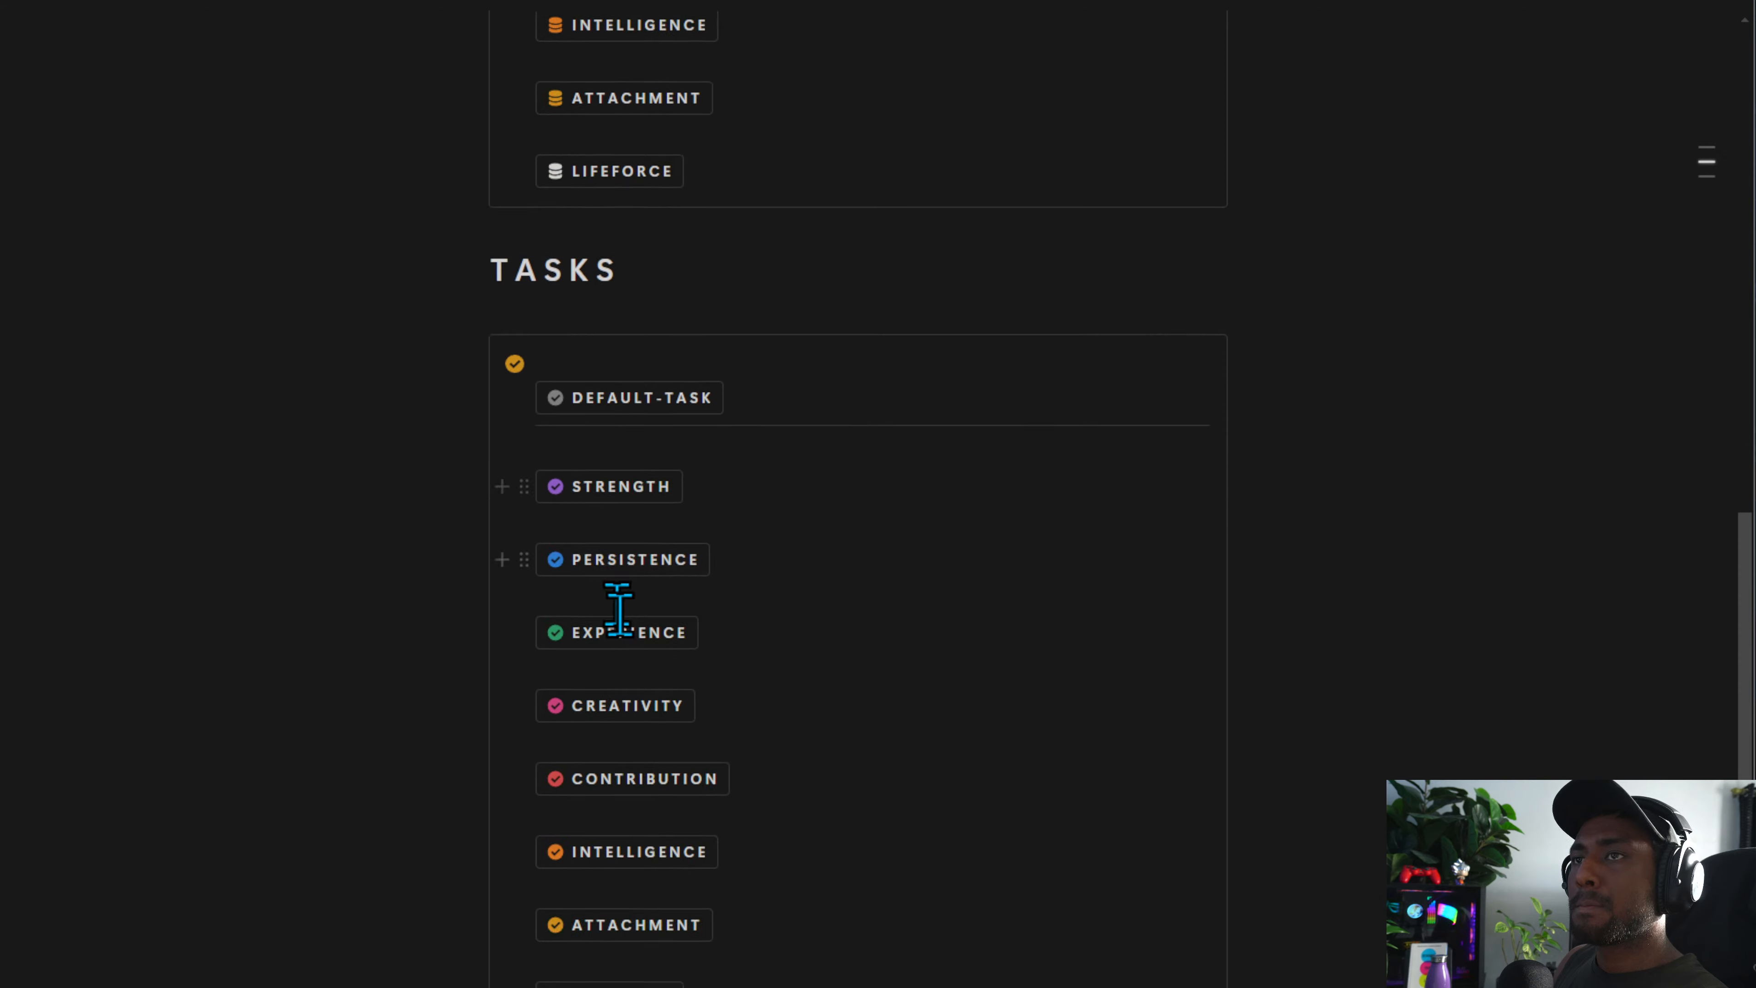
pyautogui.scroll(-9, 622, 622)
pyautogui.scroll(12, 638, 639)
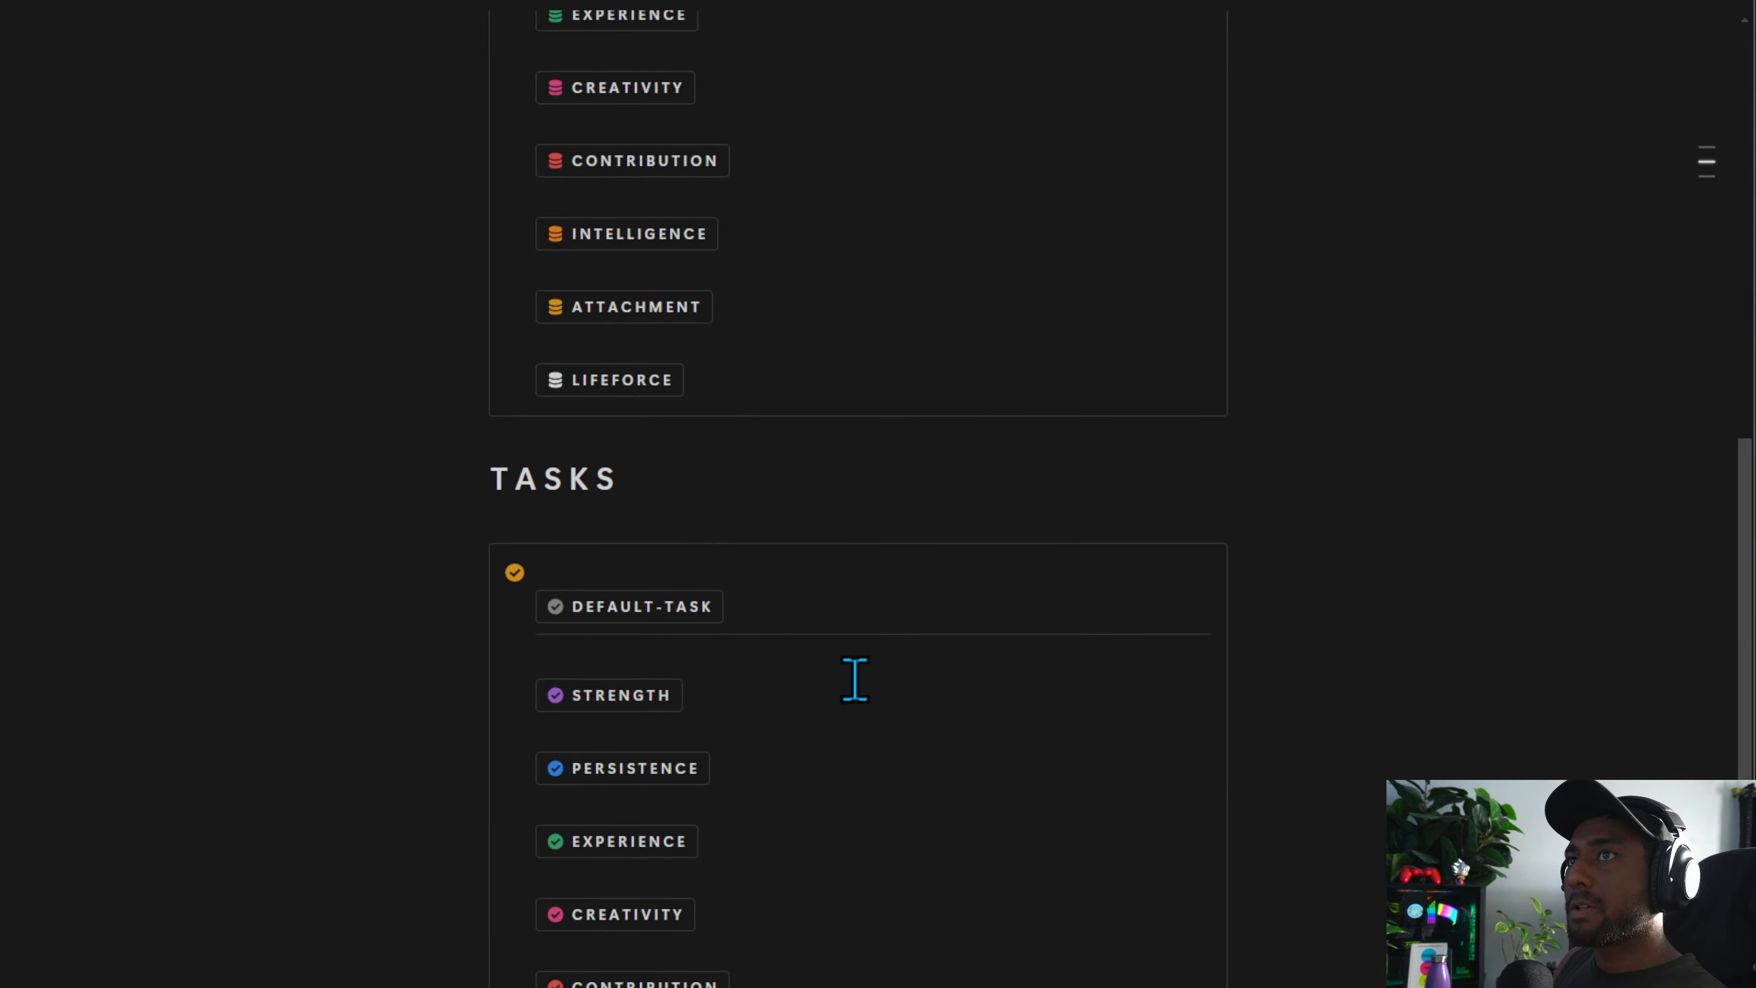
pyautogui.scroll(4, 855, 679)
pyautogui.click(740, 919)
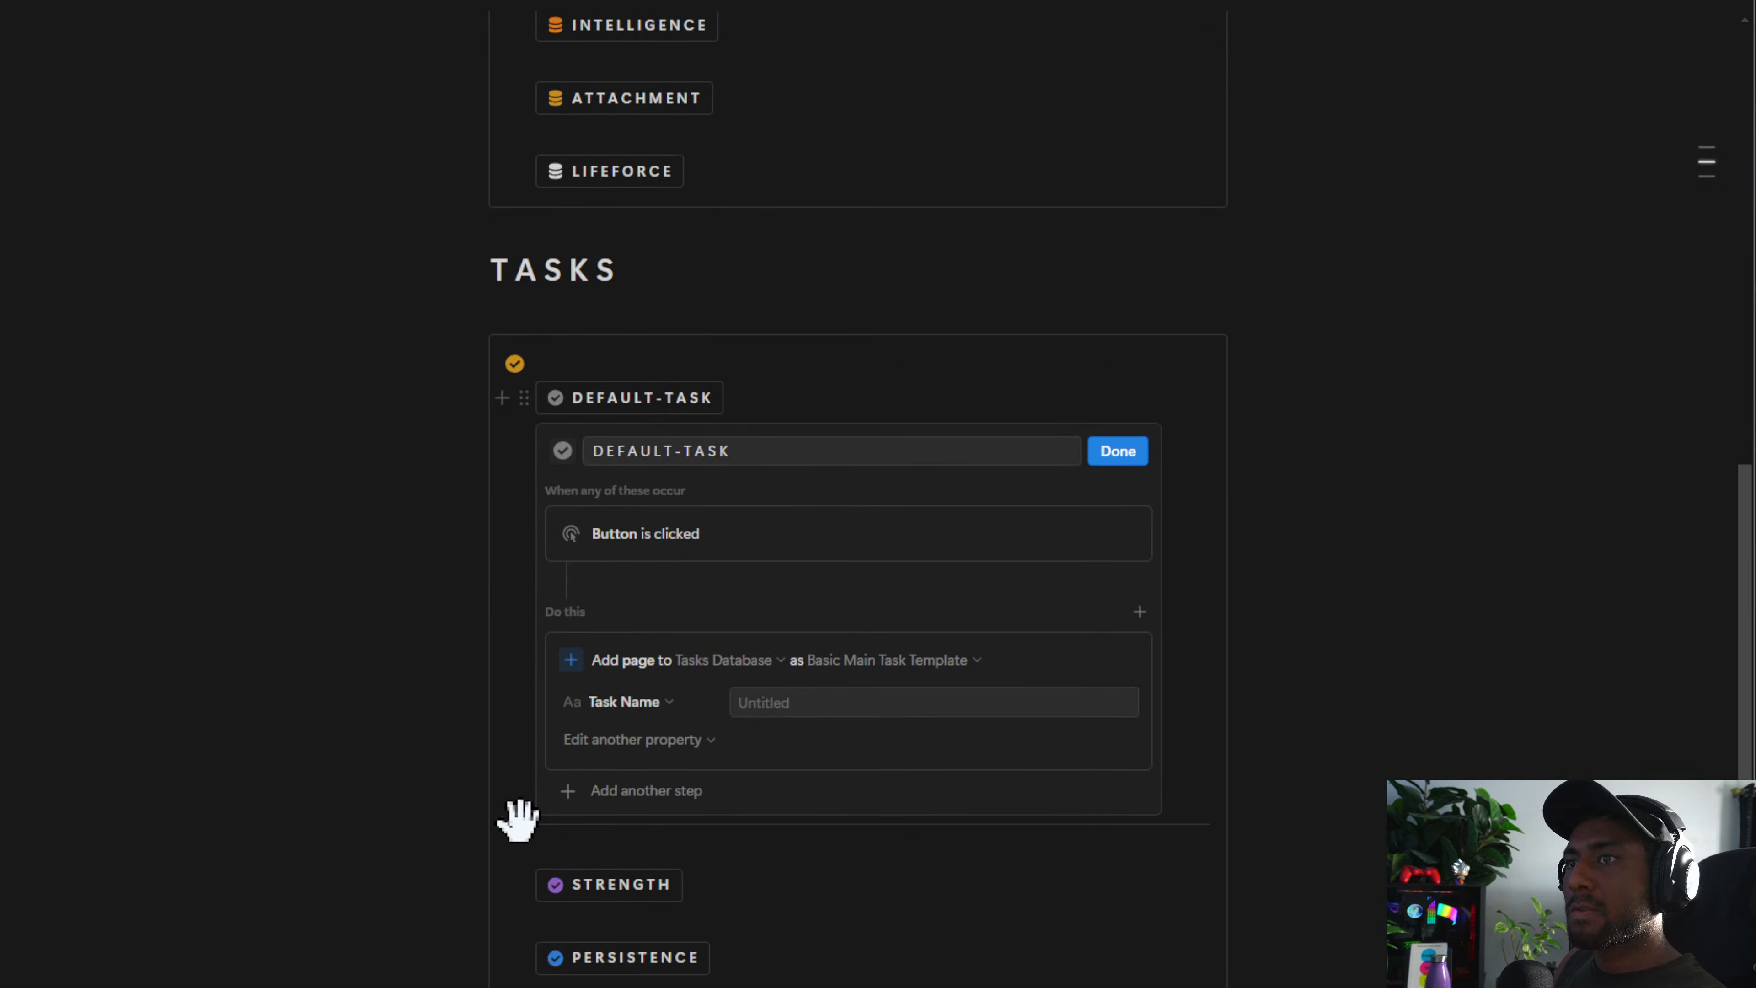
pyautogui.click(629, 791)
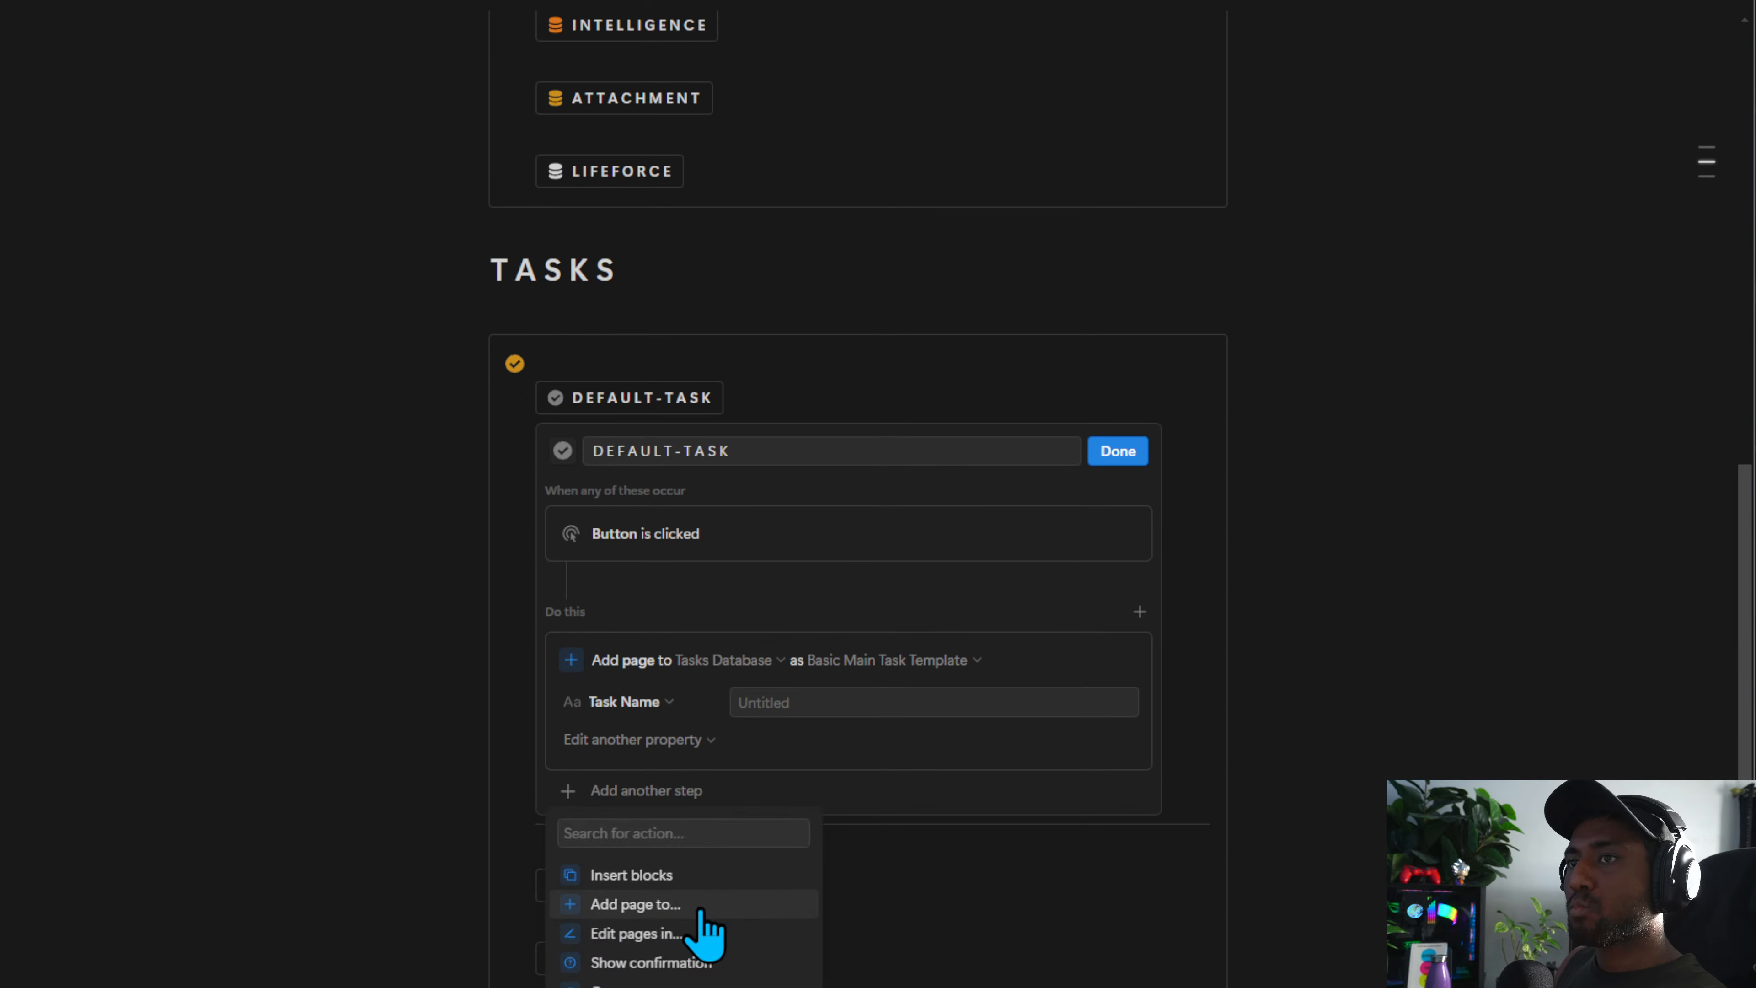
pyautogui.click(683, 984)
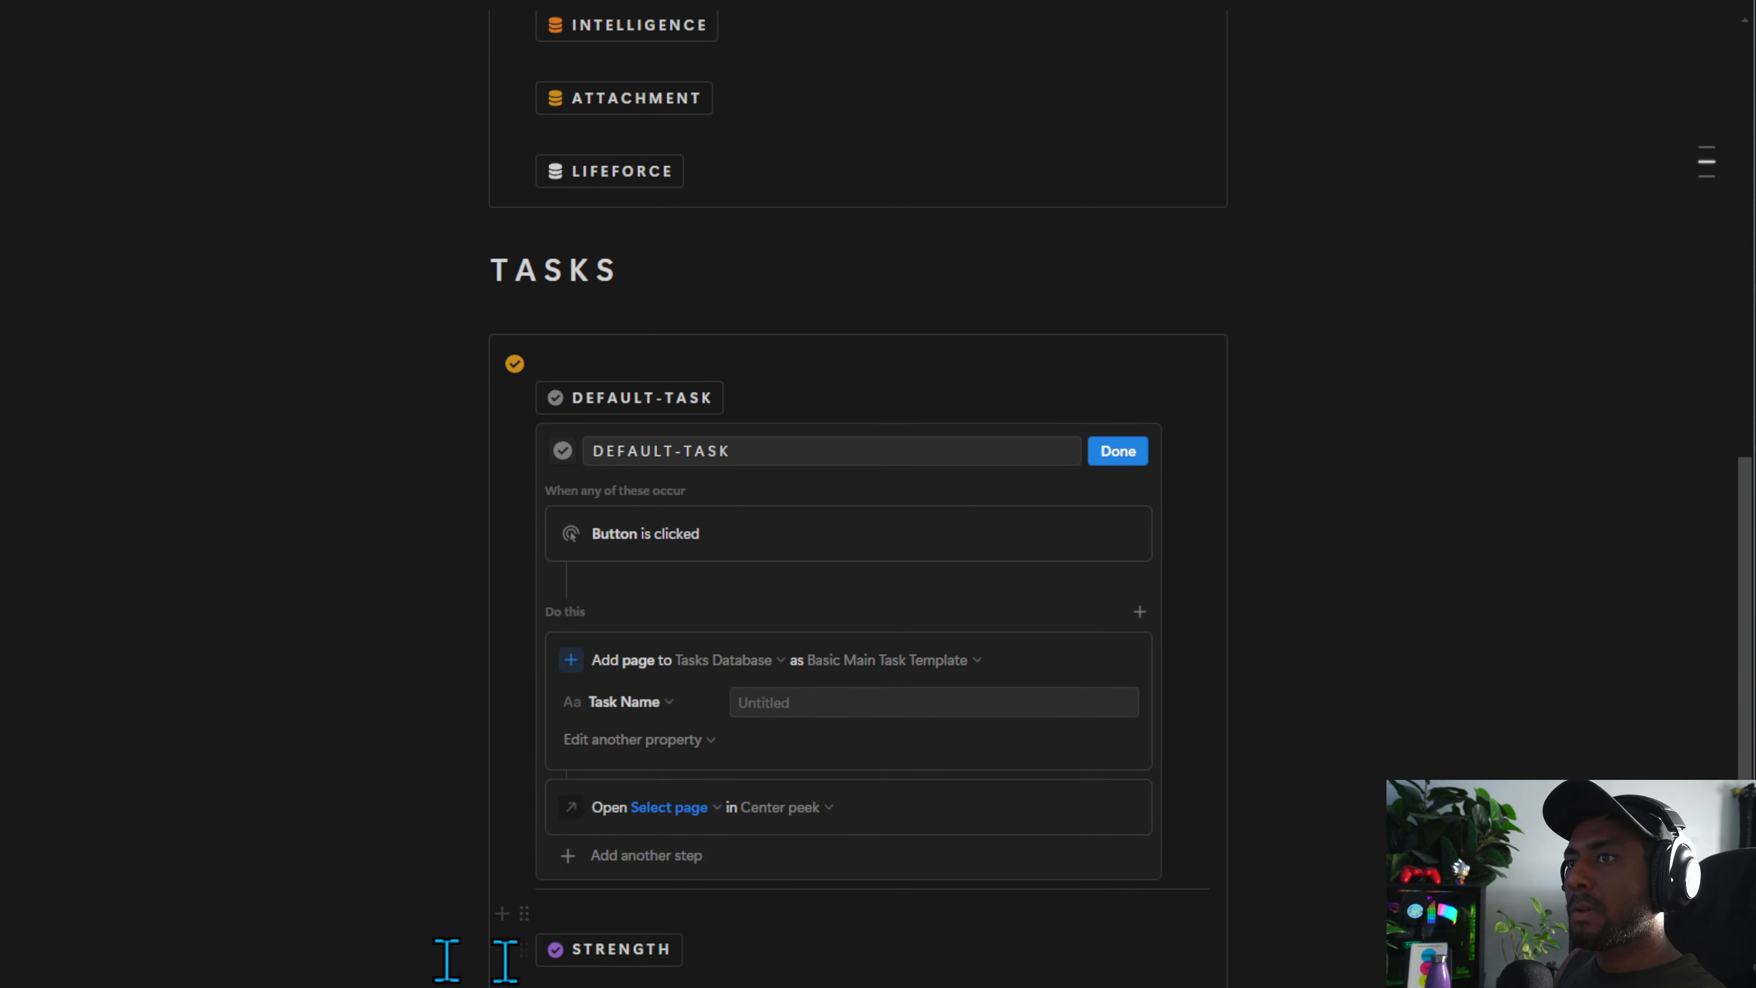
pyautogui.click(705, 807)
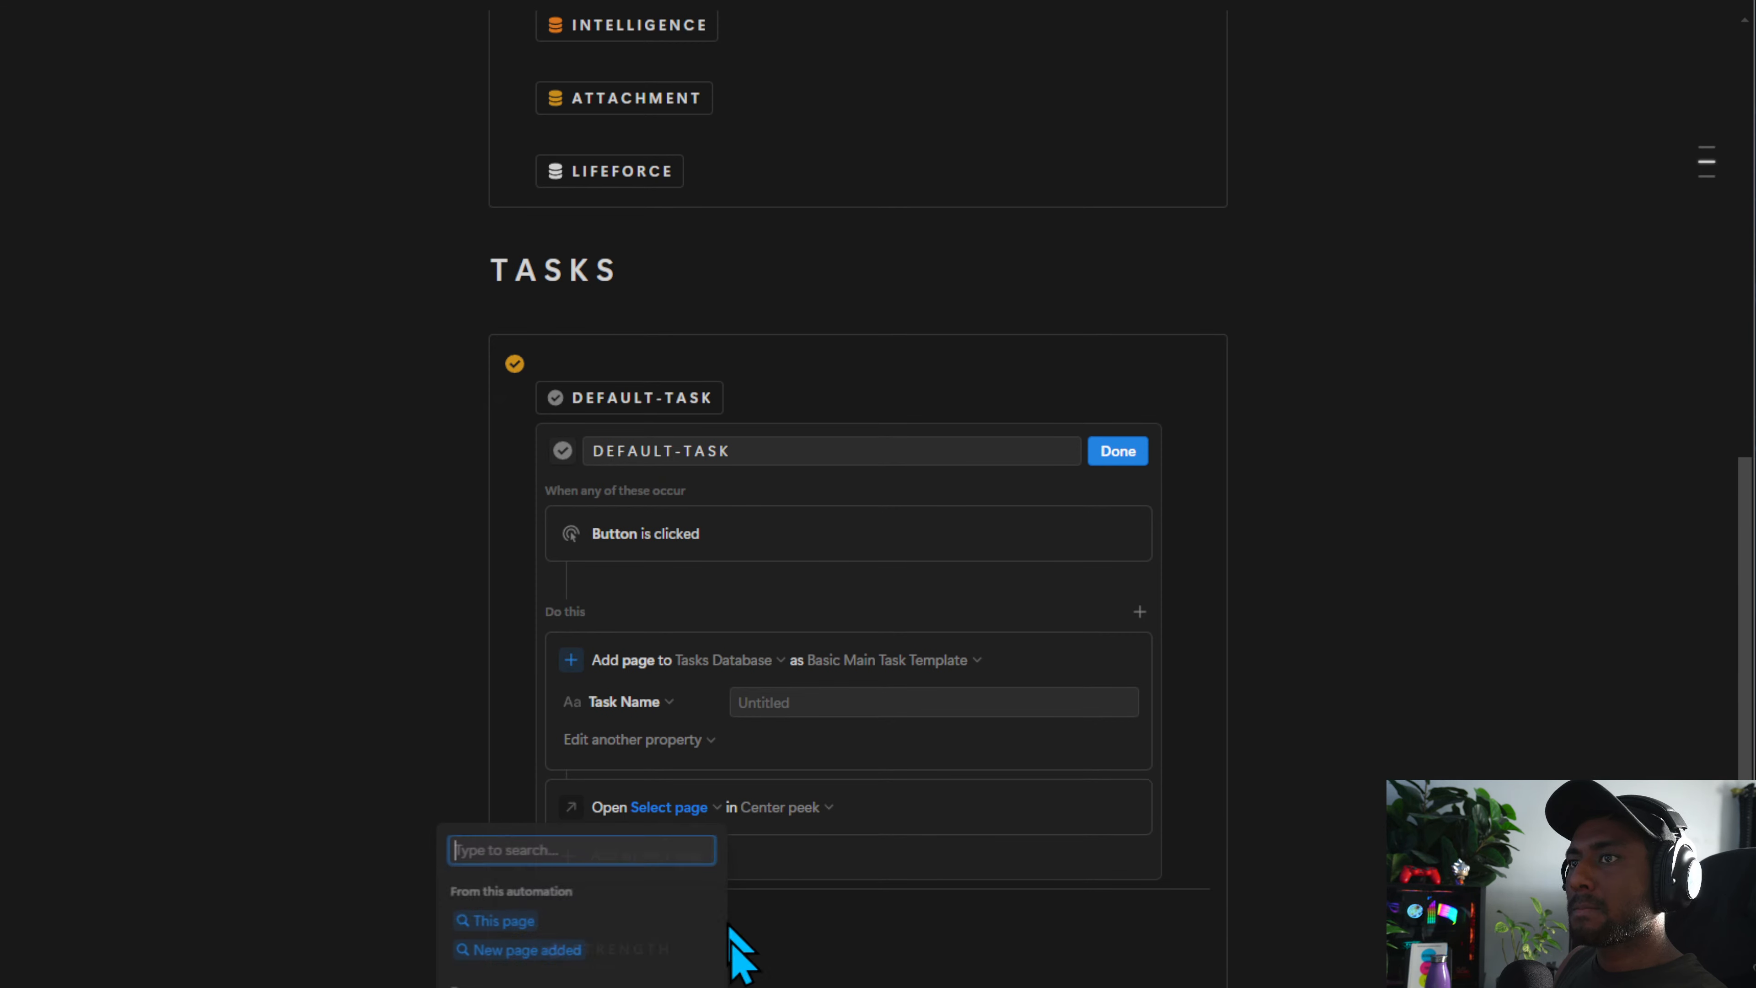
pyautogui.click(587, 953)
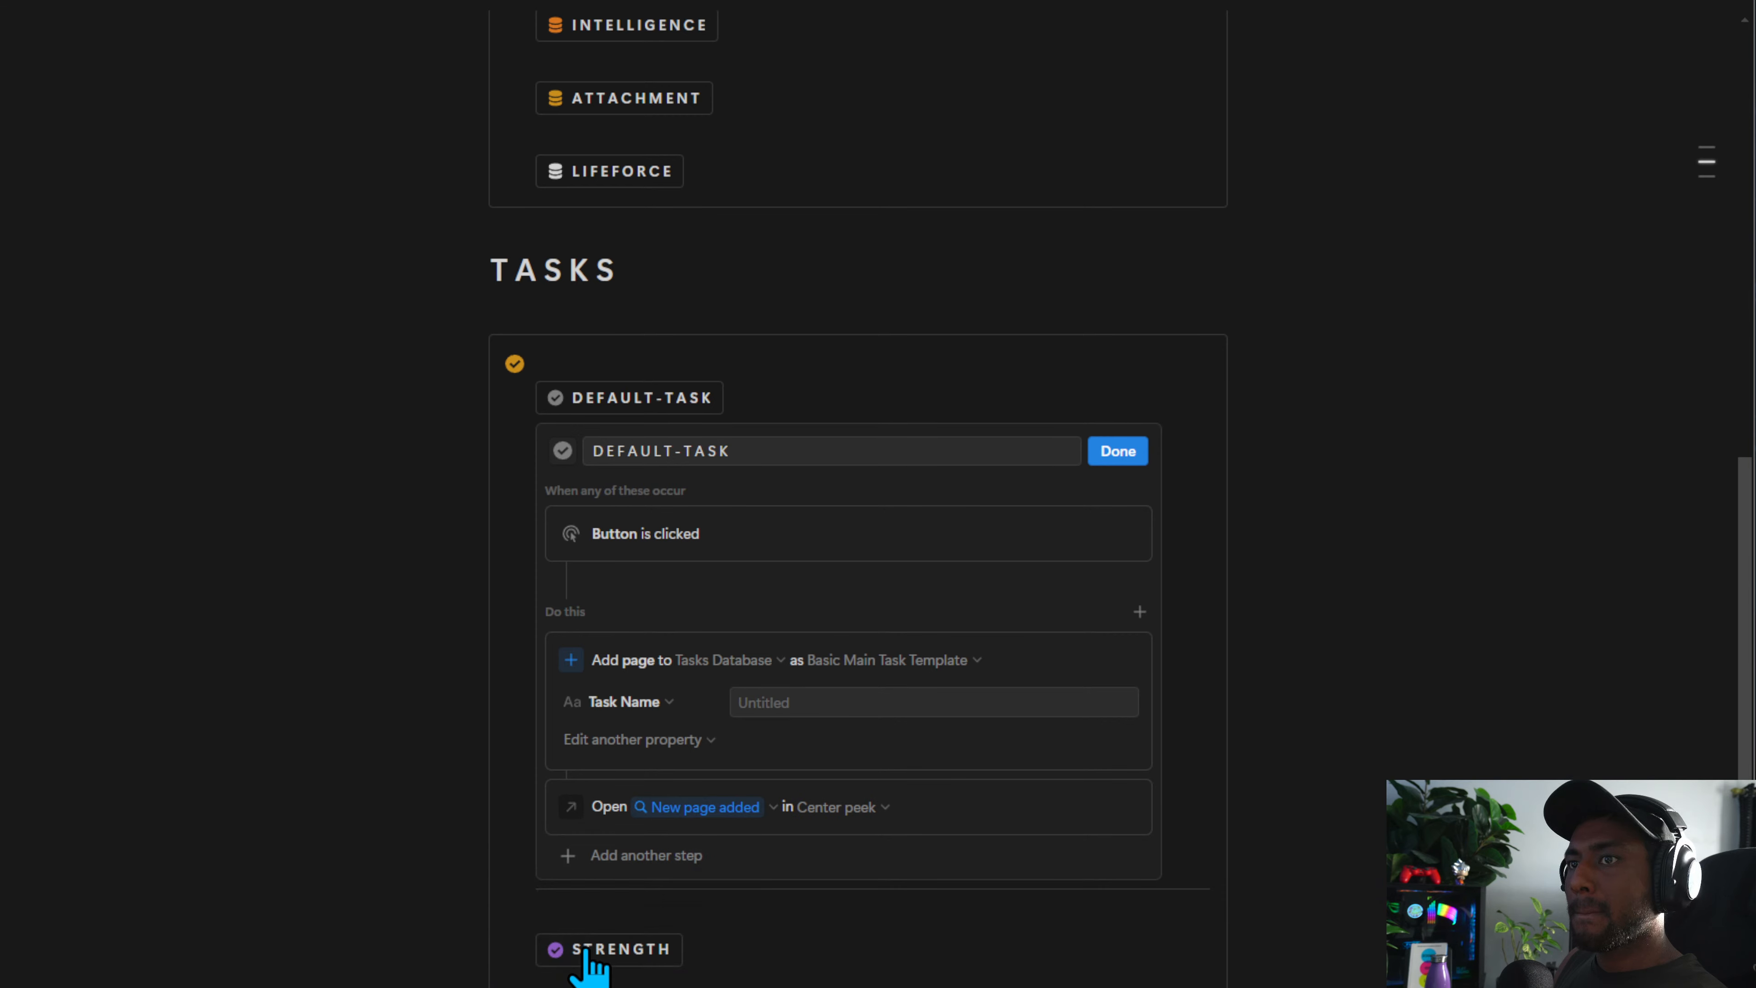
pyautogui.click(1101, 456)
# Add a DEFAULT-PROJECT button step that opens the New page added, then finish editing
pyautogui.scroll(15, 627, 740)
pyautogui.click(776, 613)
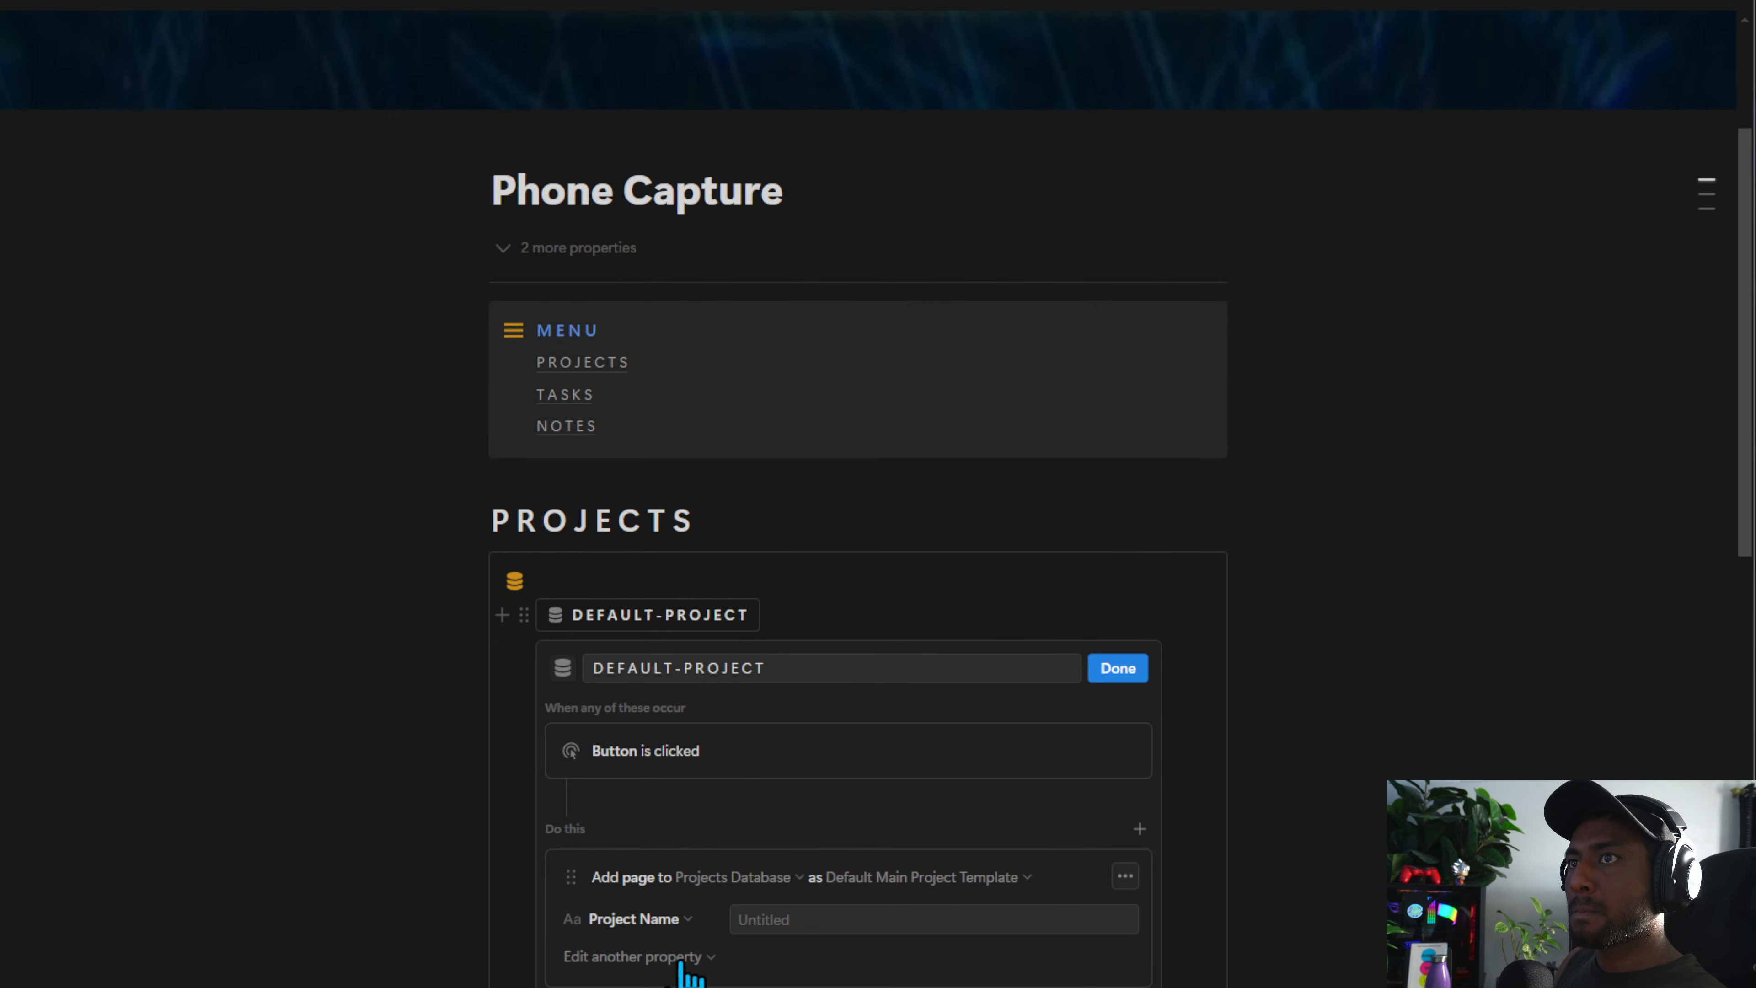
pyautogui.click(643, 956)
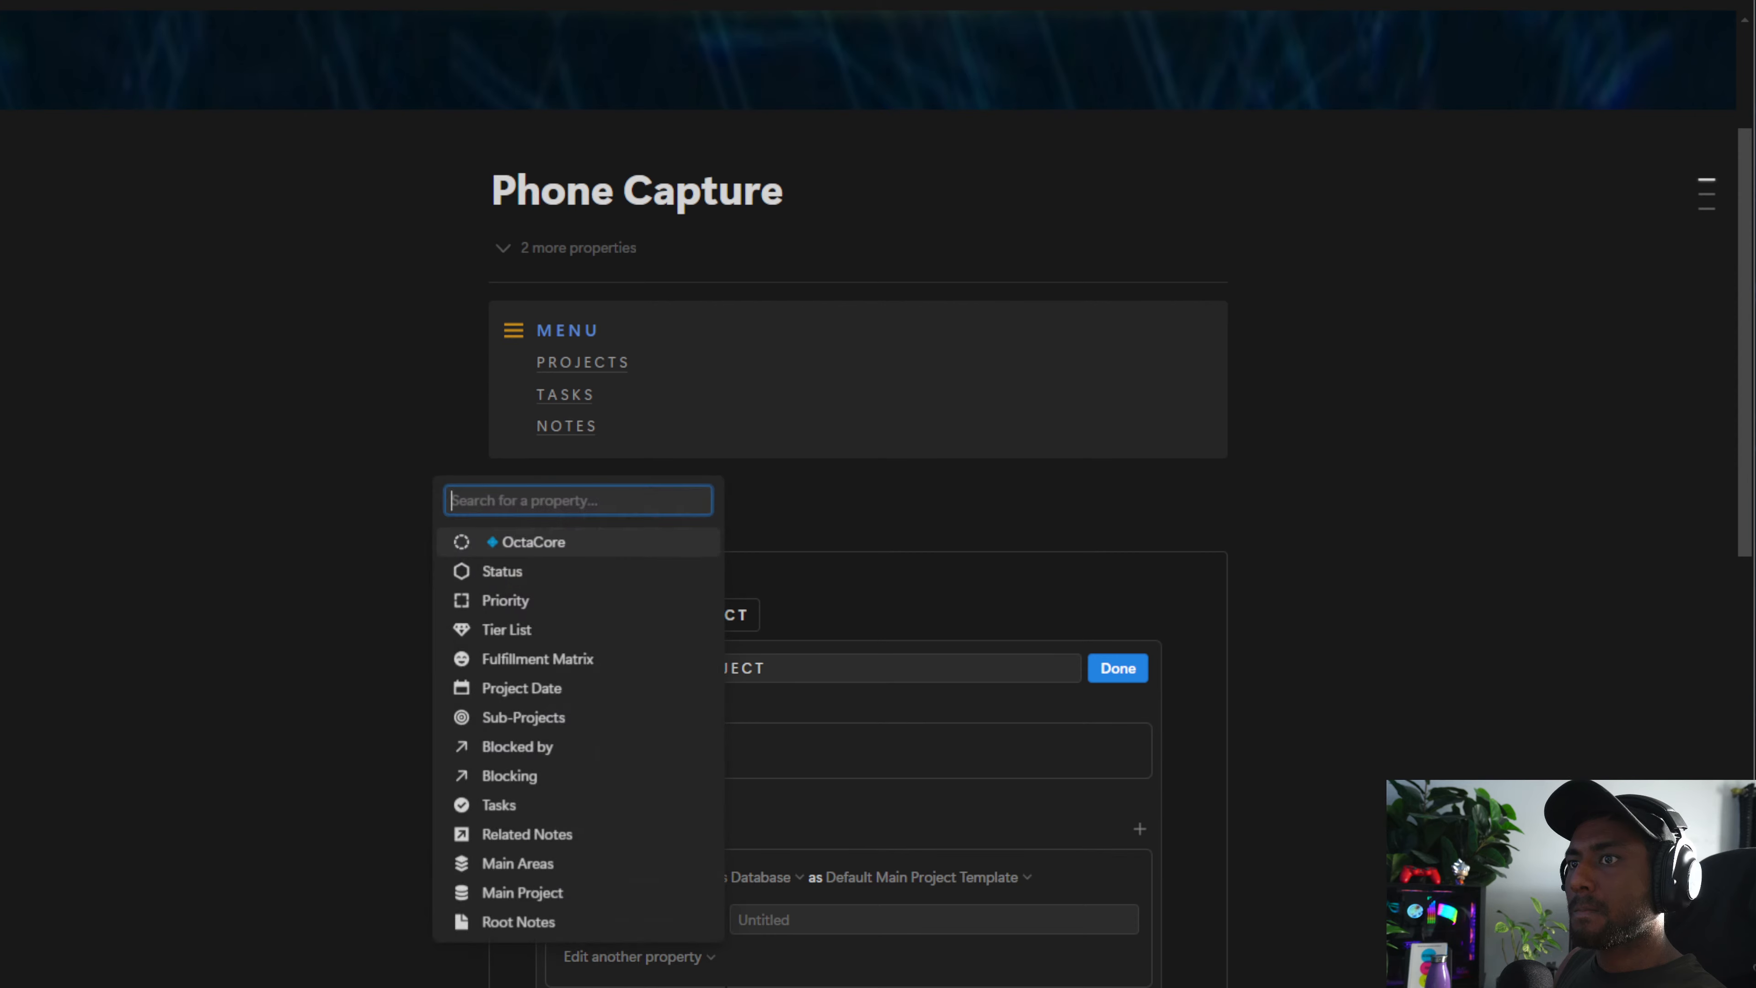
pyautogui.click(833, 934)
pyautogui.click(716, 974)
pyautogui.press('Escape')
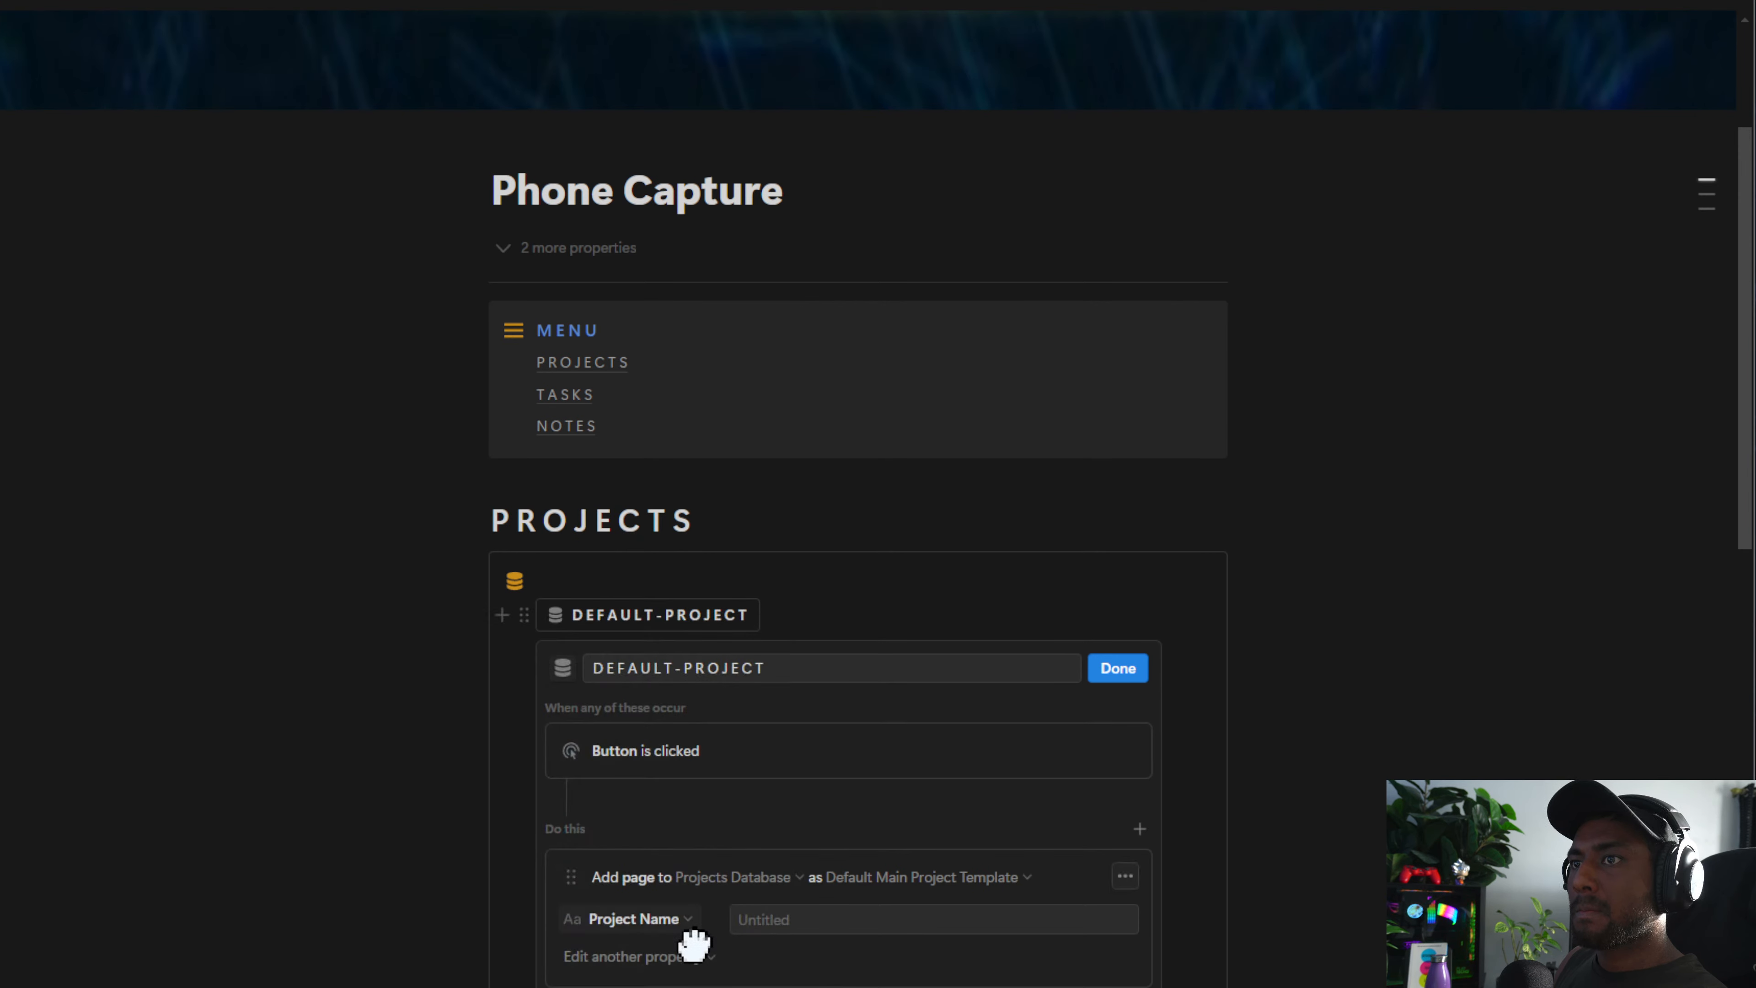
pyautogui.click(669, 962)
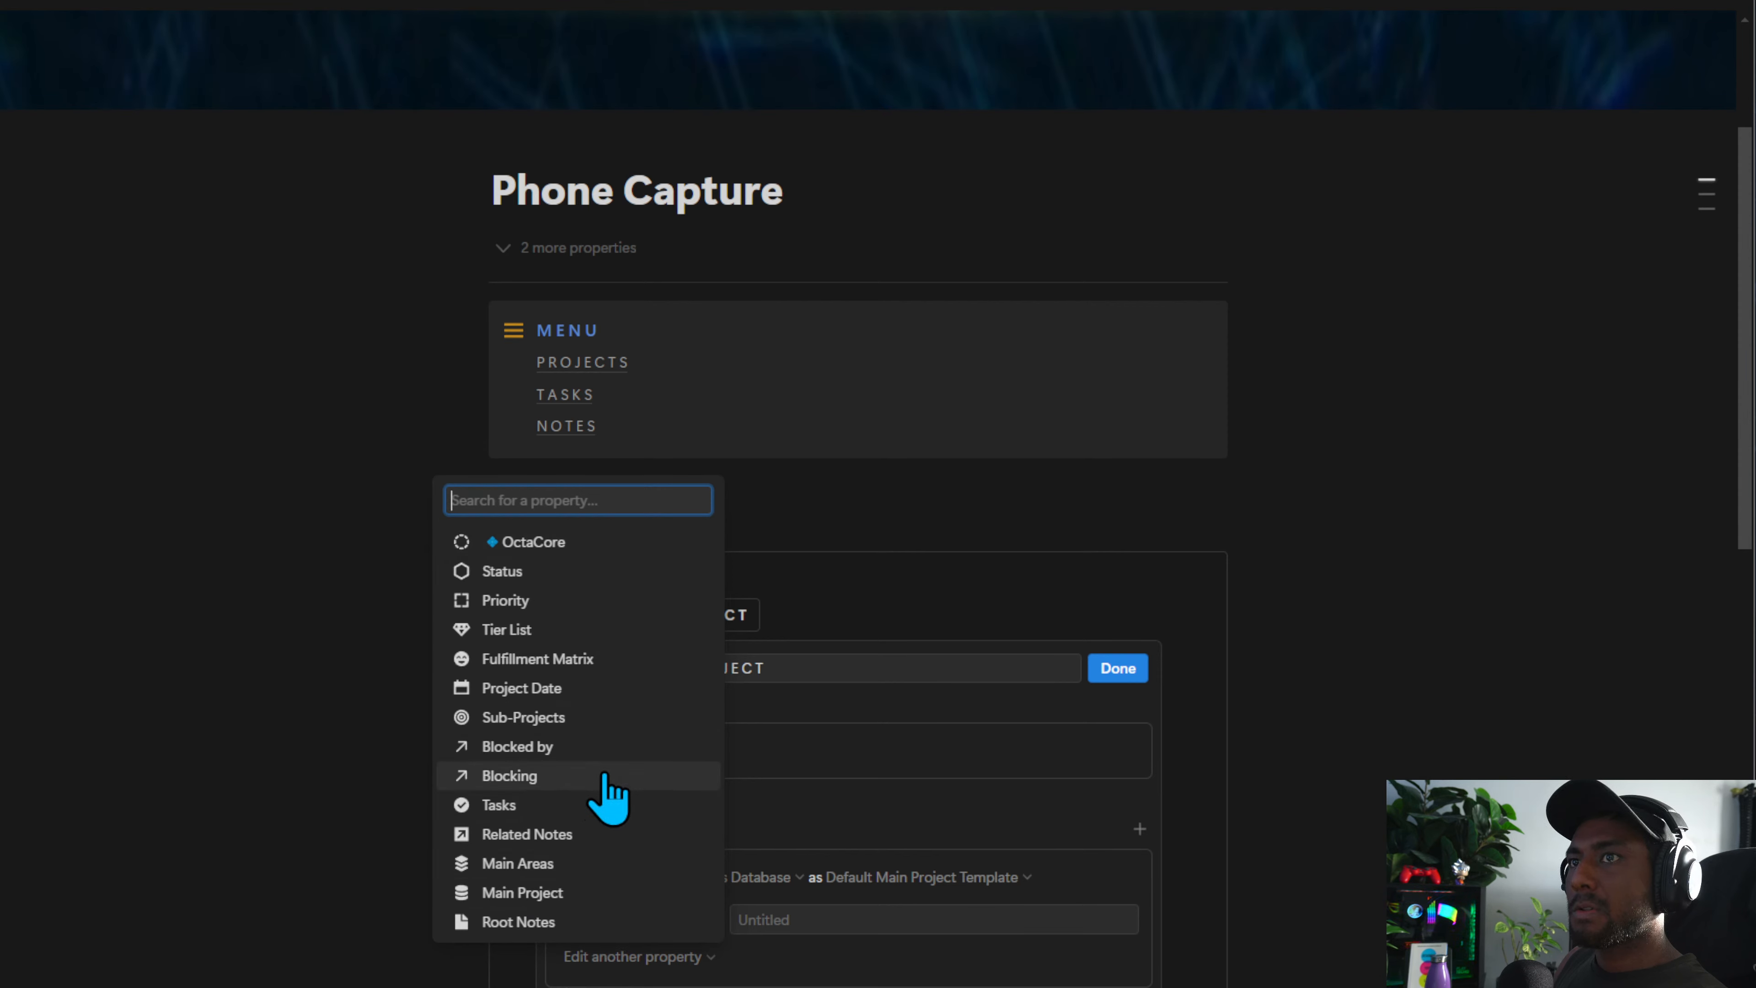
pyautogui.click(868, 958)
pyautogui.click(582, 986)
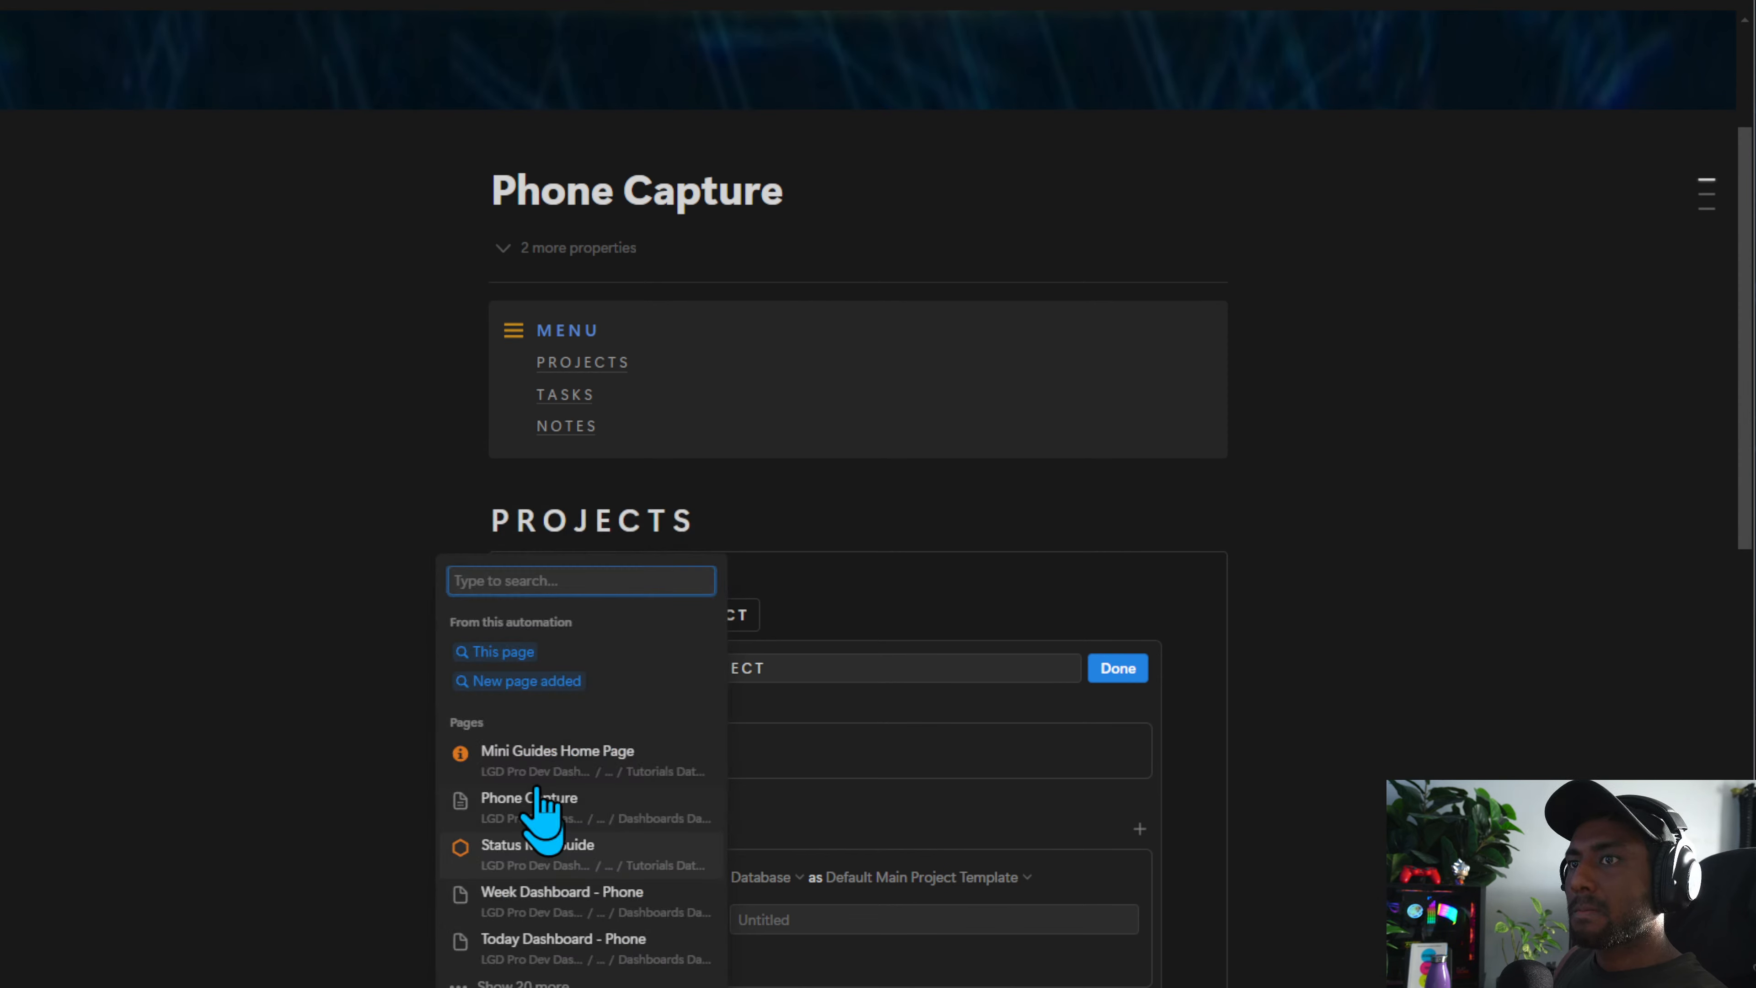
pyautogui.click(531, 692)
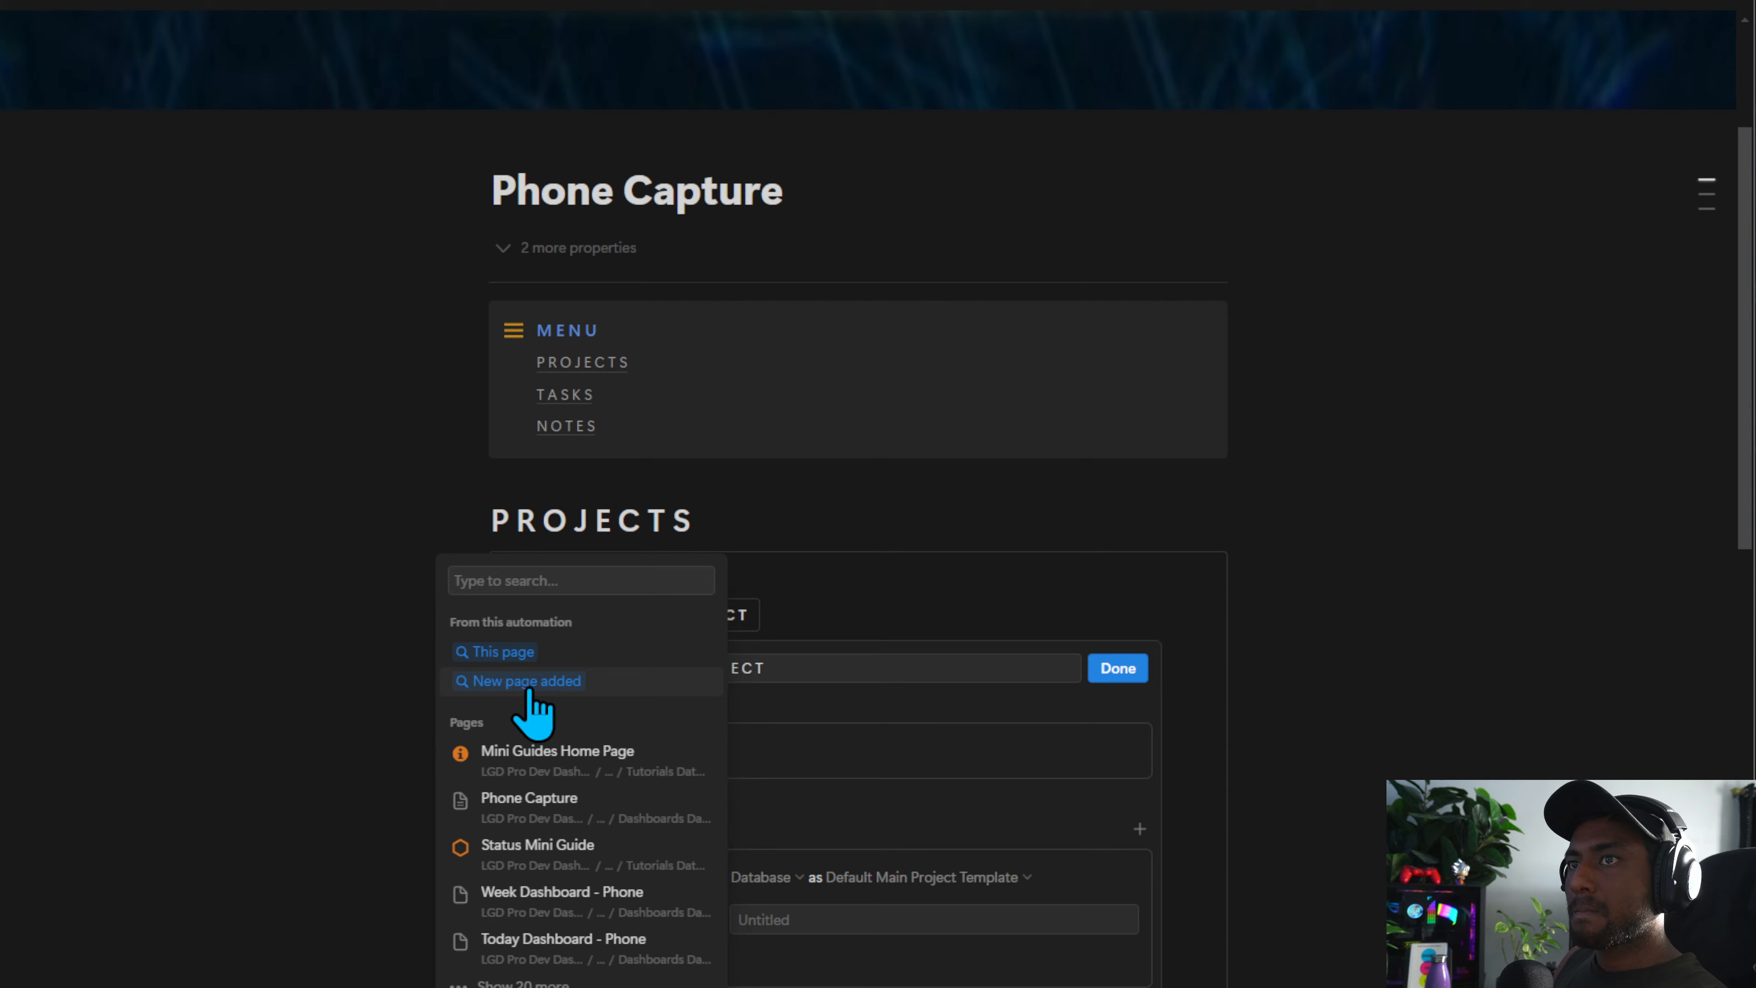
pyautogui.click(1118, 670)
# Delete the blank test project row from the Projects database on the LGD Pro Dev Dashboard
pyautogui.scroll(-3, 757, 702)
pyautogui.scroll(7, 744, 722)
pyautogui.scroll(-1, 691, 733)
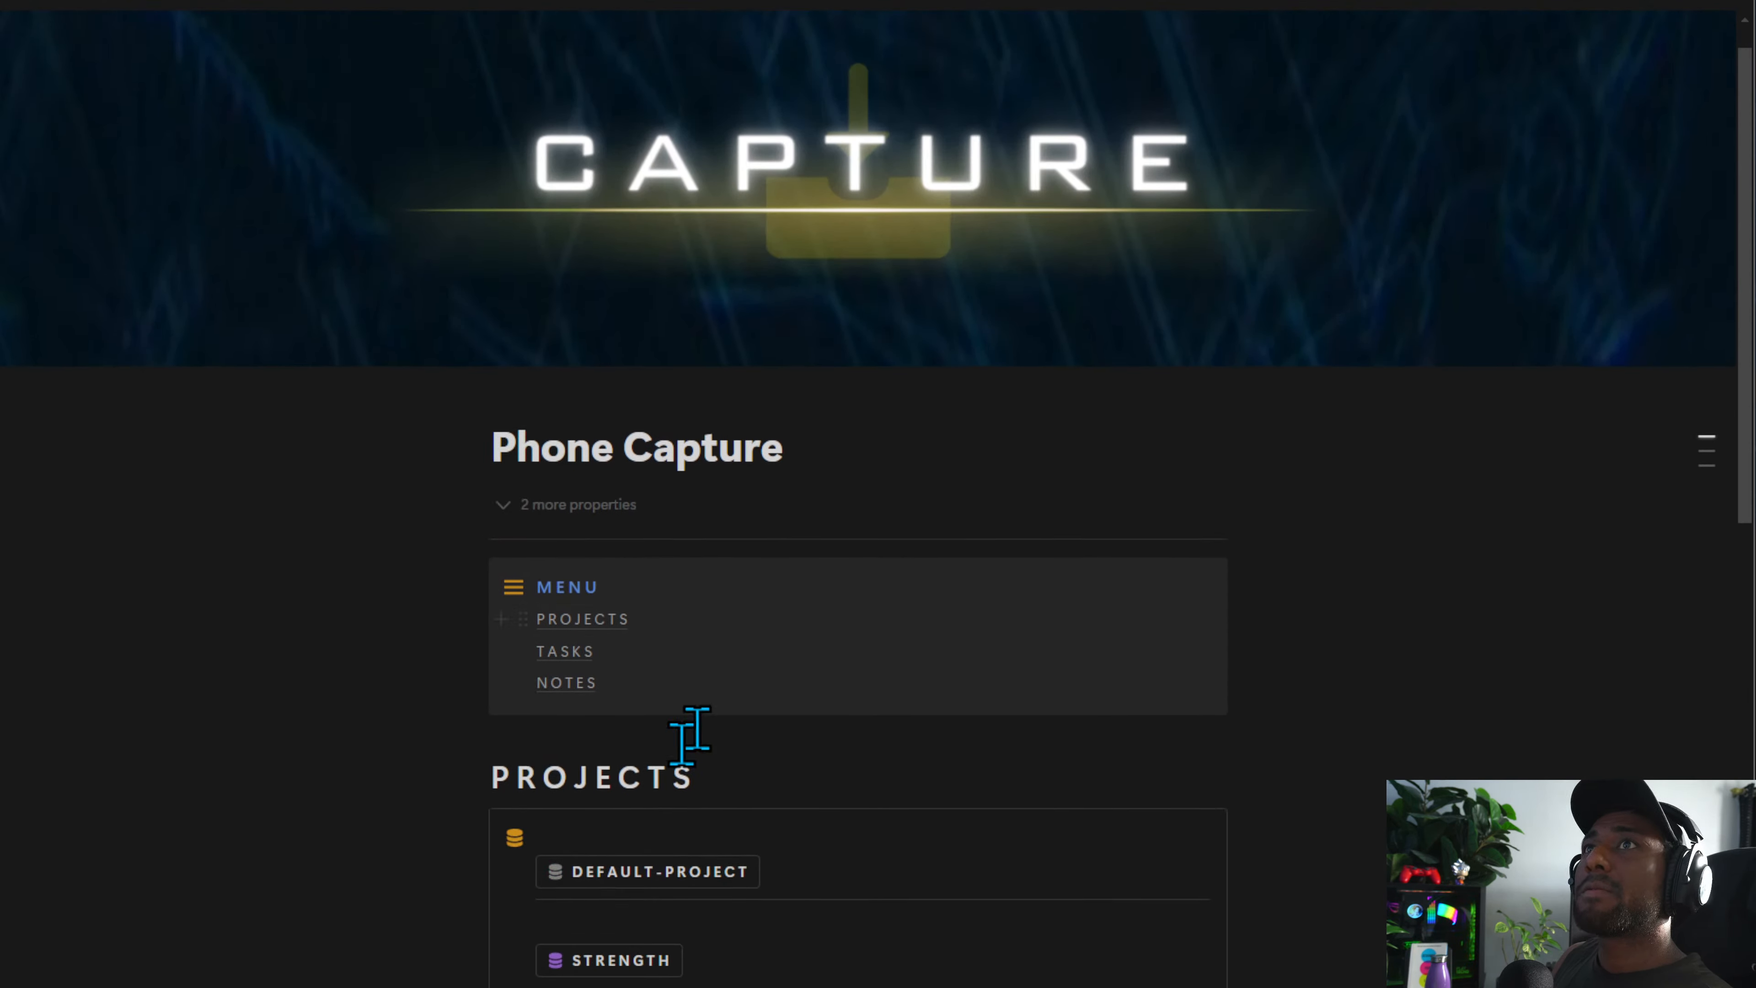
pyautogui.scroll(-1, 691, 733)
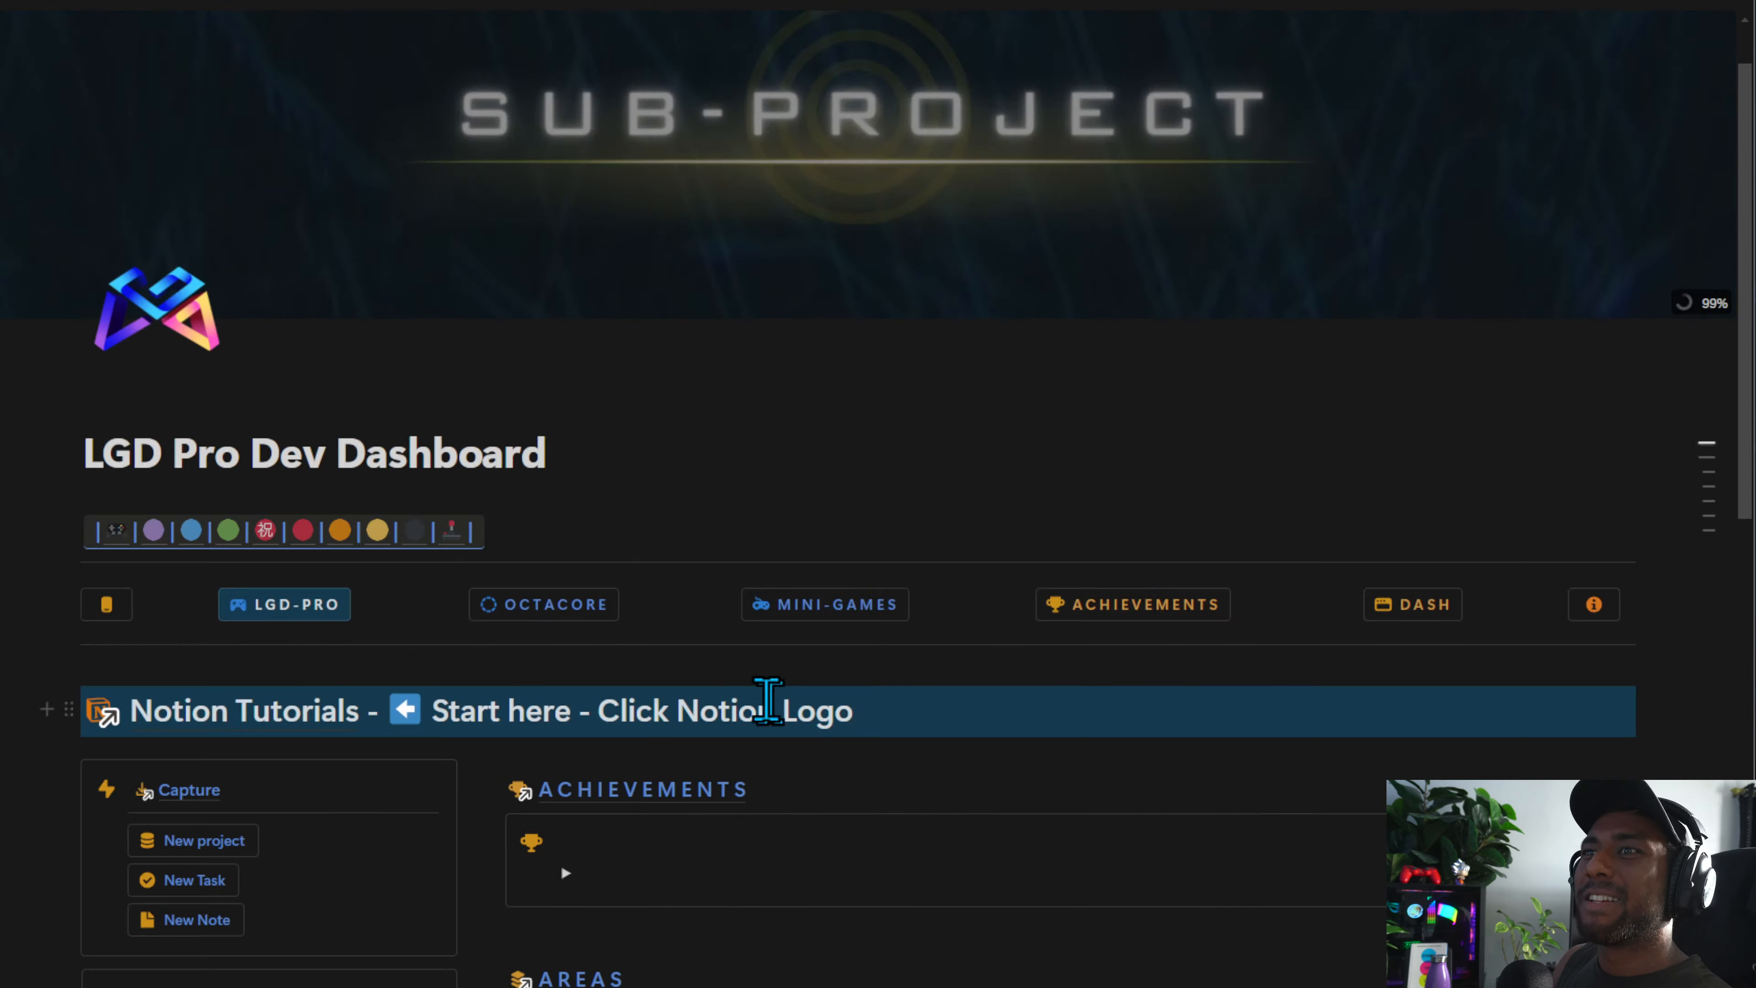
pyautogui.scroll(-10, 729, 726)
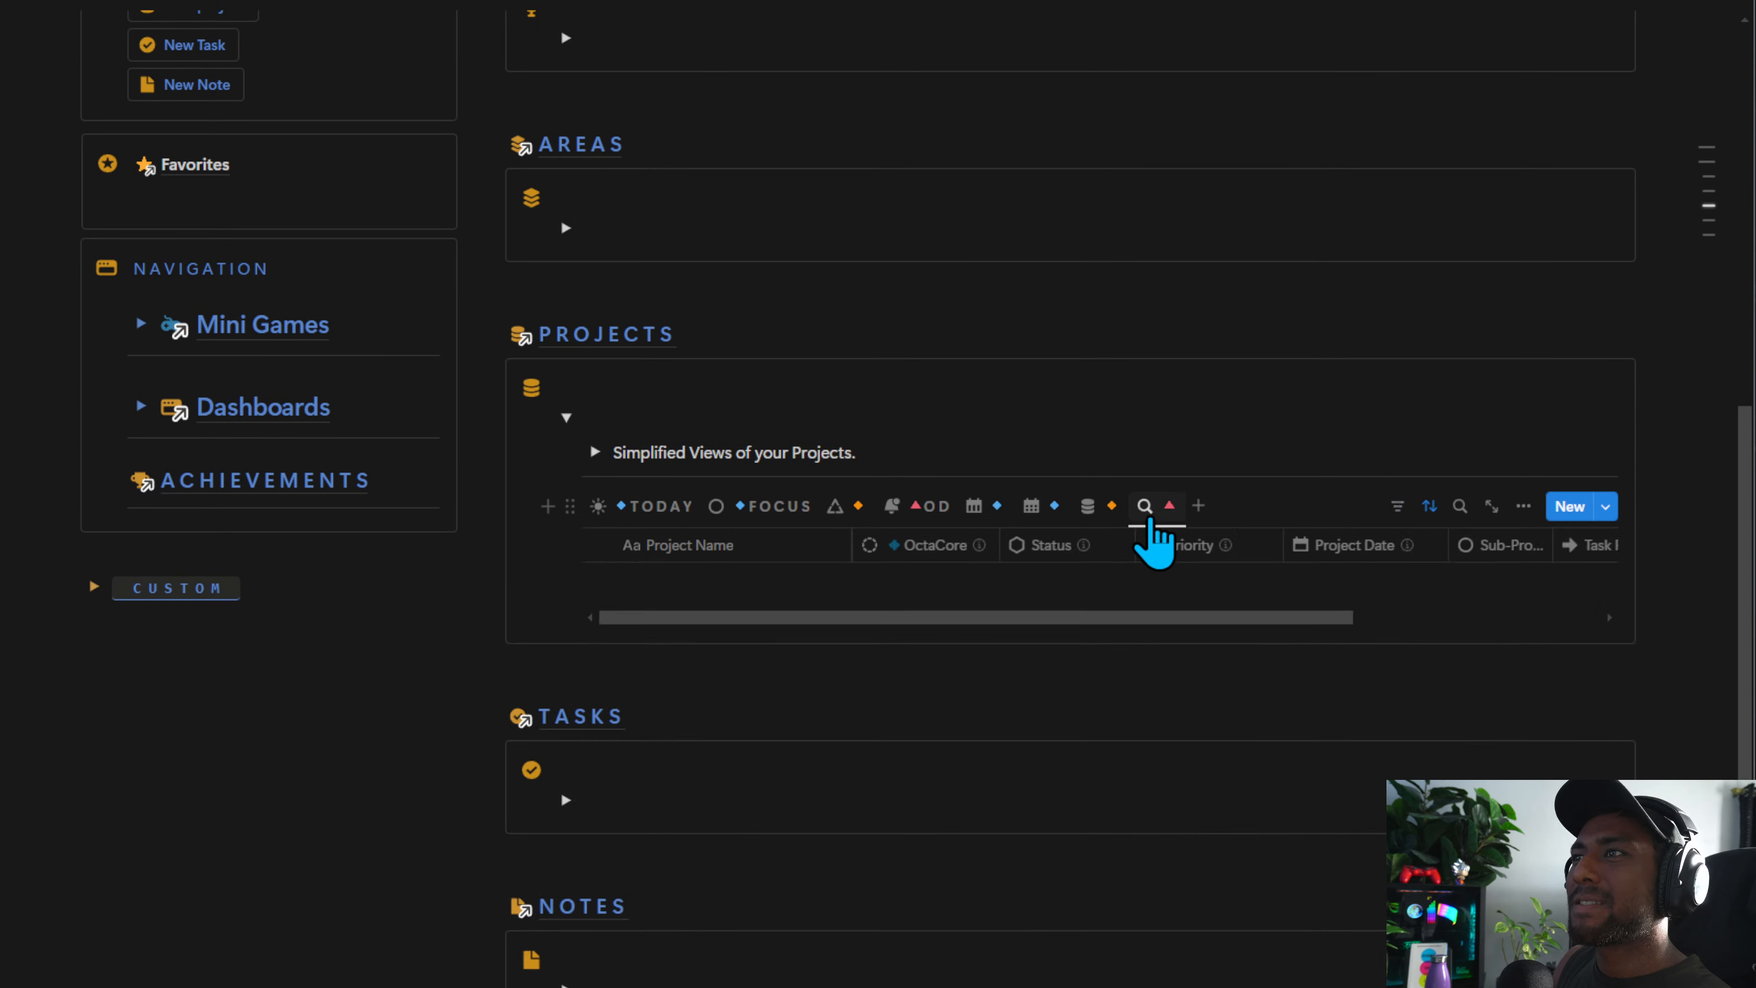
pyautogui.scroll(-6, 596, 490)
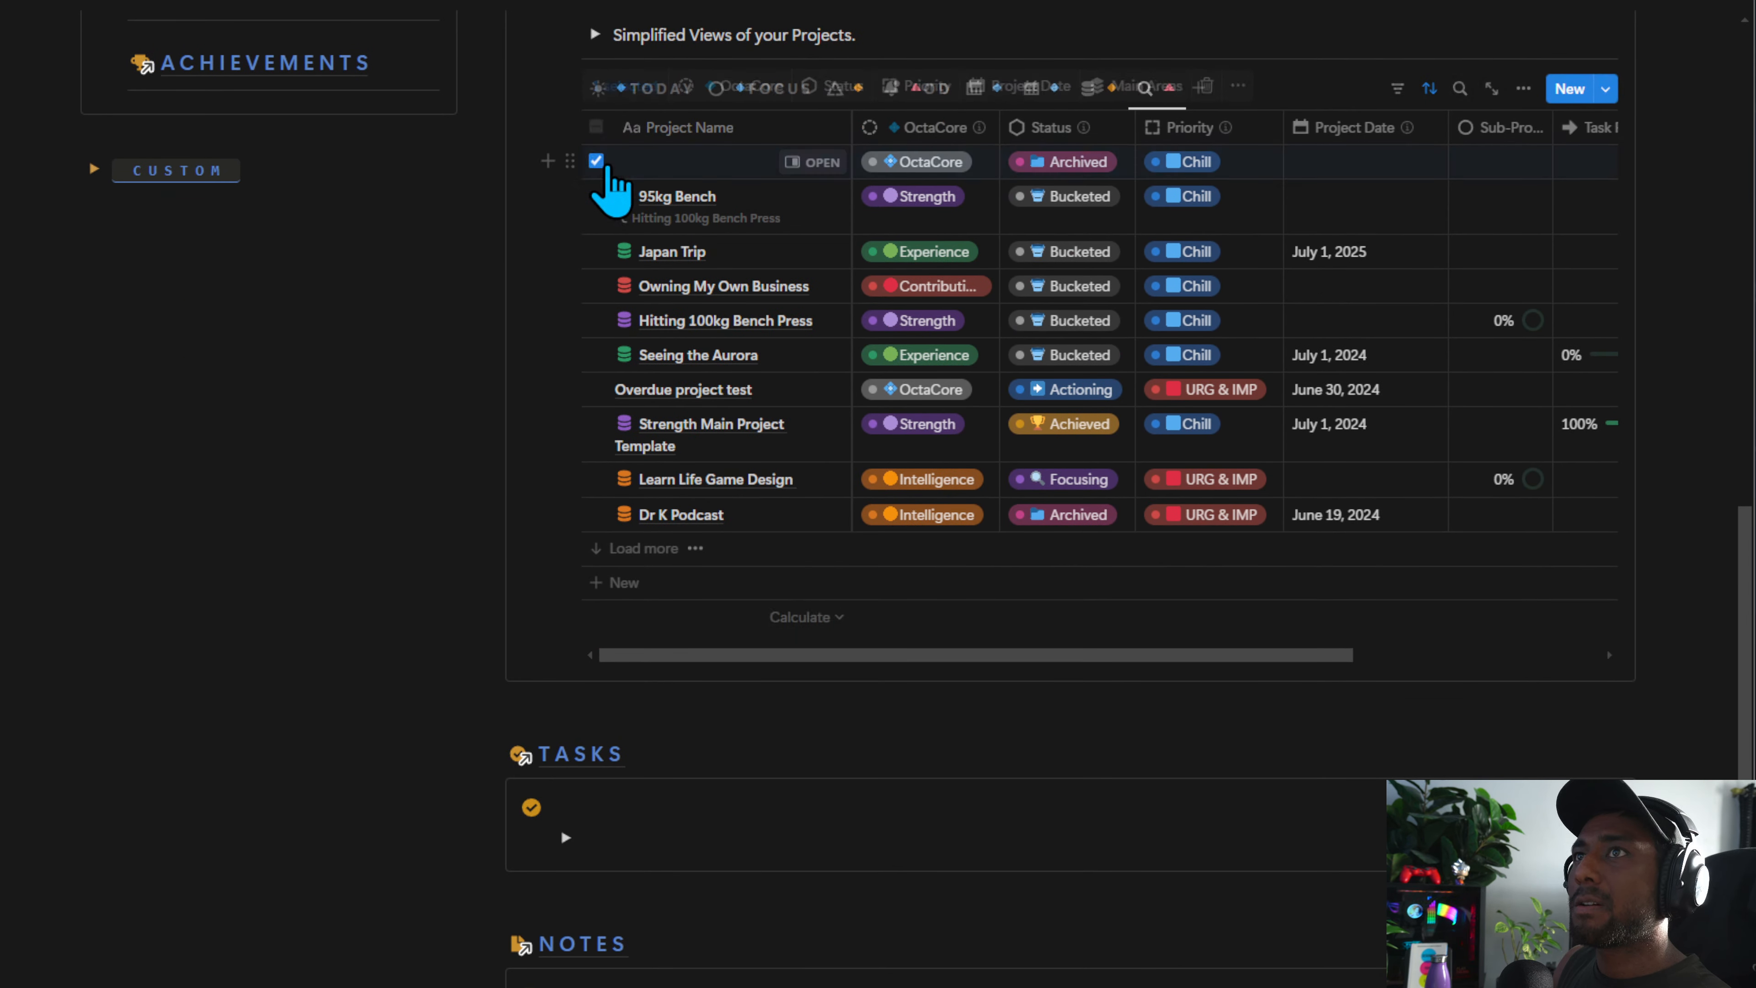
pyautogui.scroll(-3, 674, 470)
pyautogui.click(564, 630)
pyautogui.scroll(-5, 1244, 732)
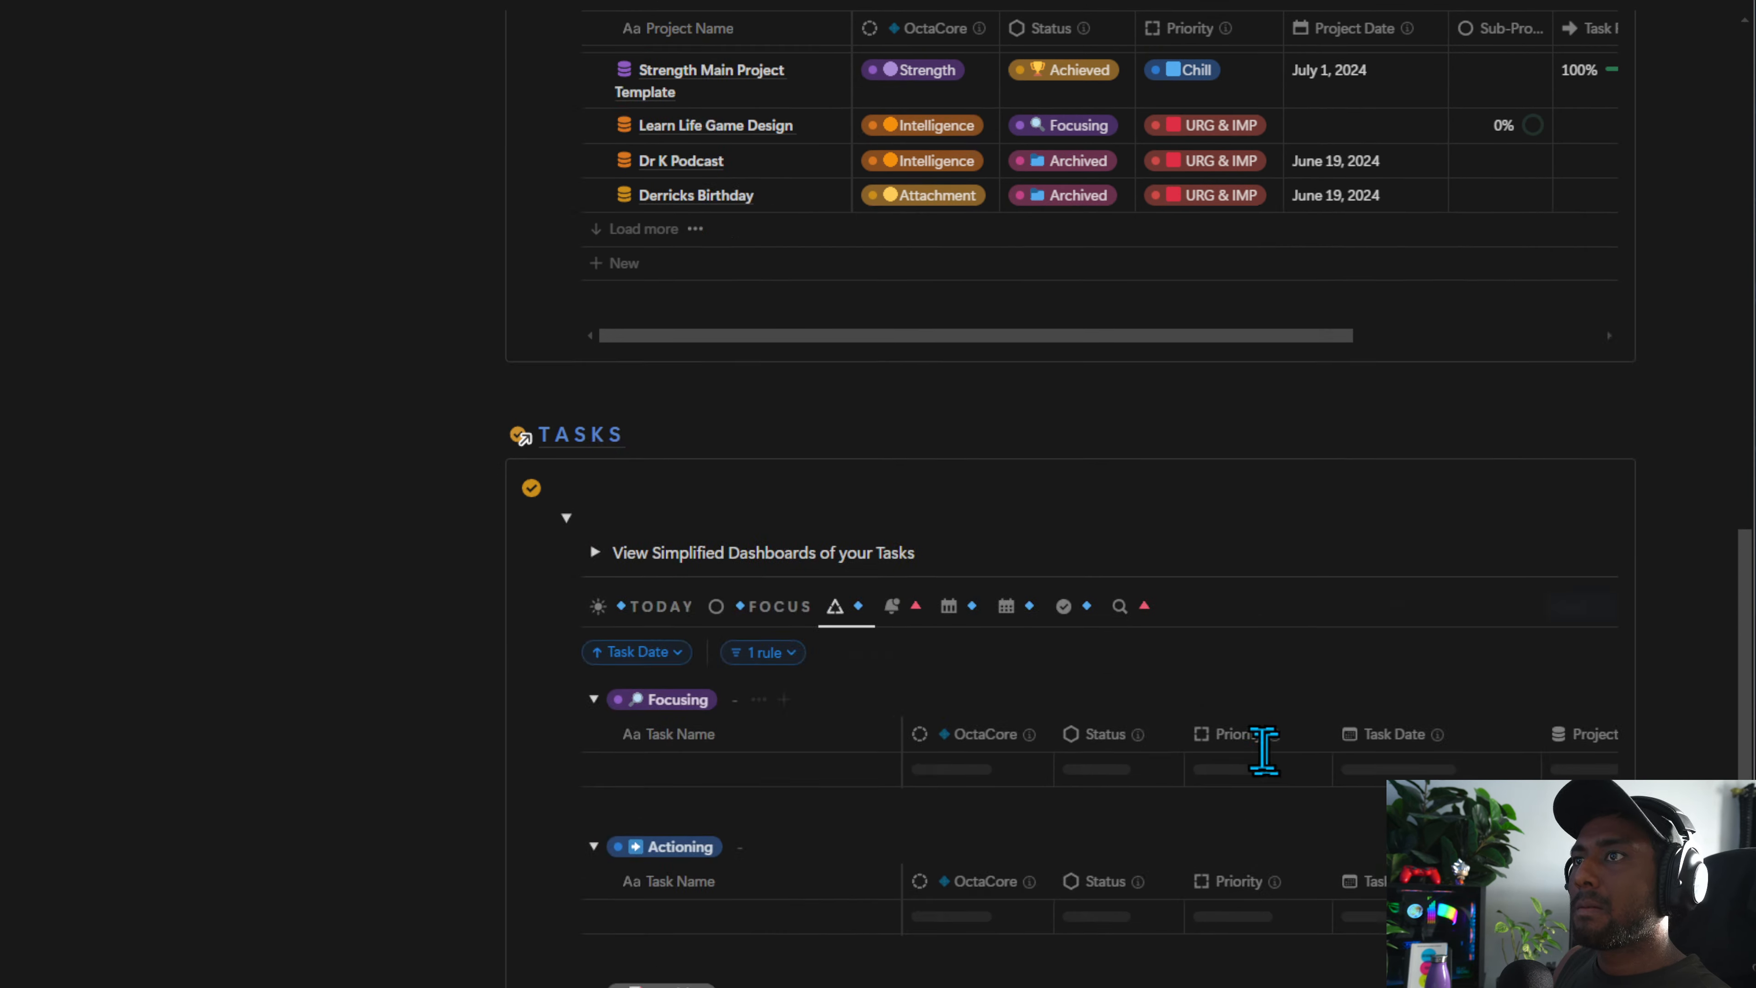
pyautogui.click(1125, 409)
# Expand the Notes section and delete the blank test note row from the Notes database
pyautogui.scroll(-5, 782, 651)
pyautogui.scroll(-4, 785, 675)
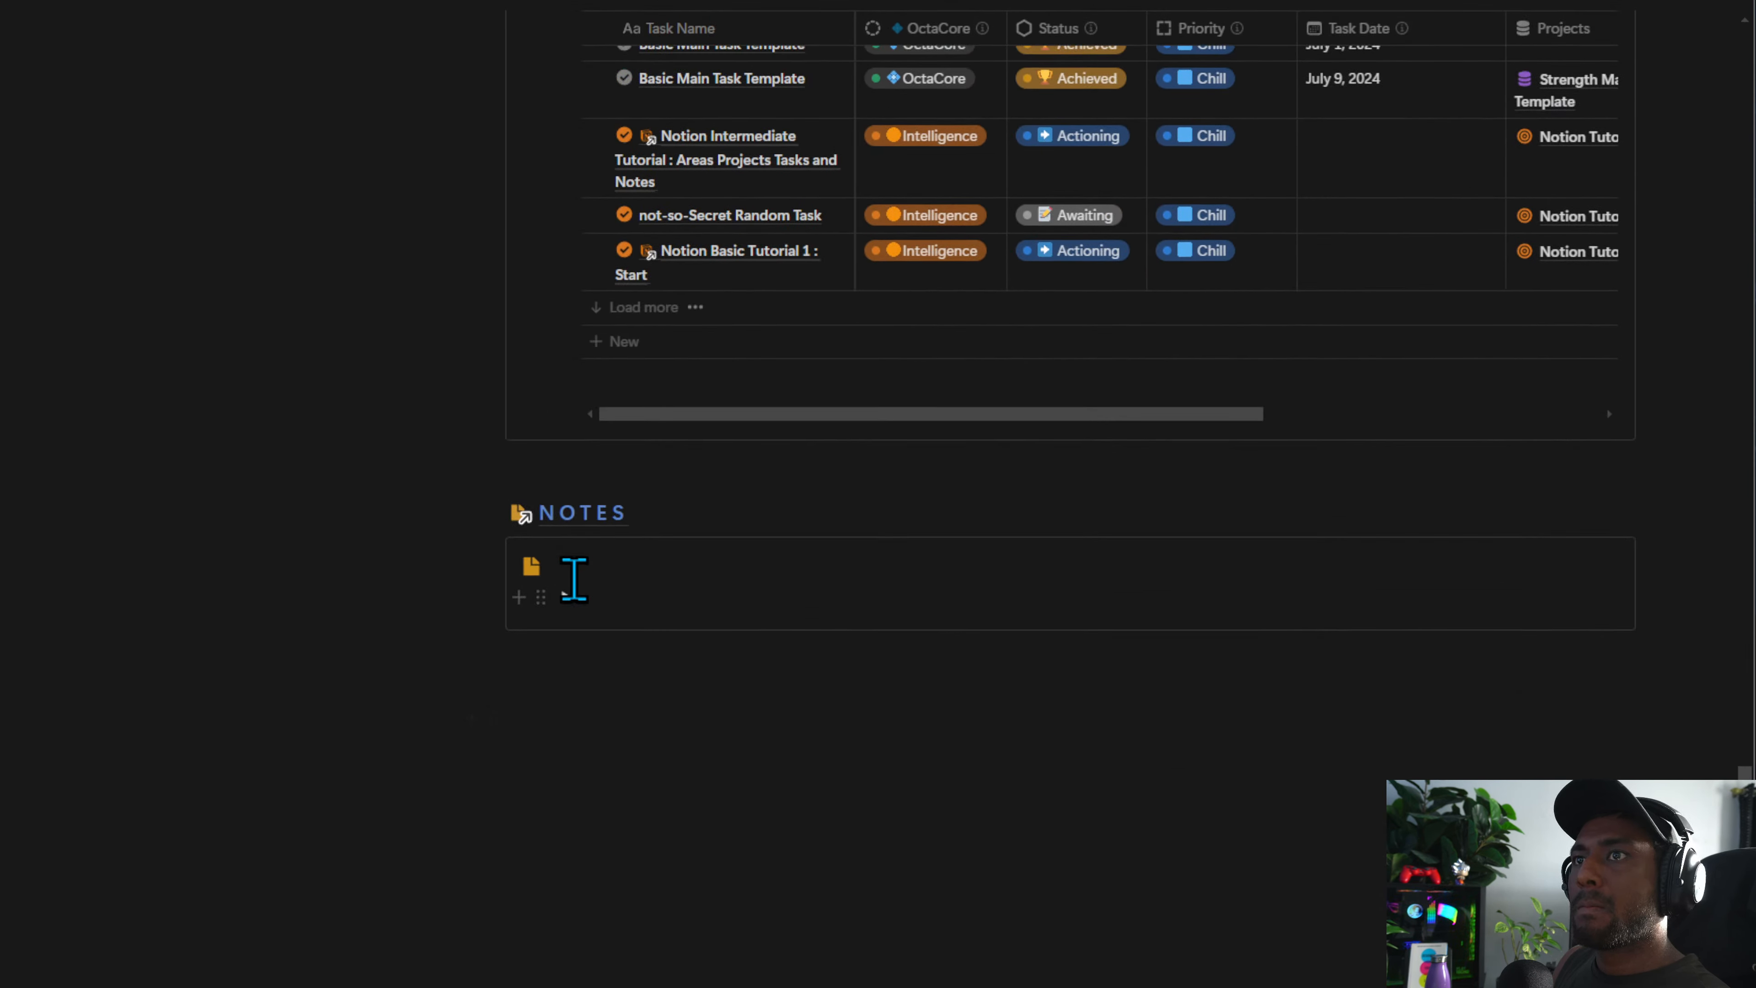
pyautogui.click(566, 594)
pyautogui.click(1016, 684)
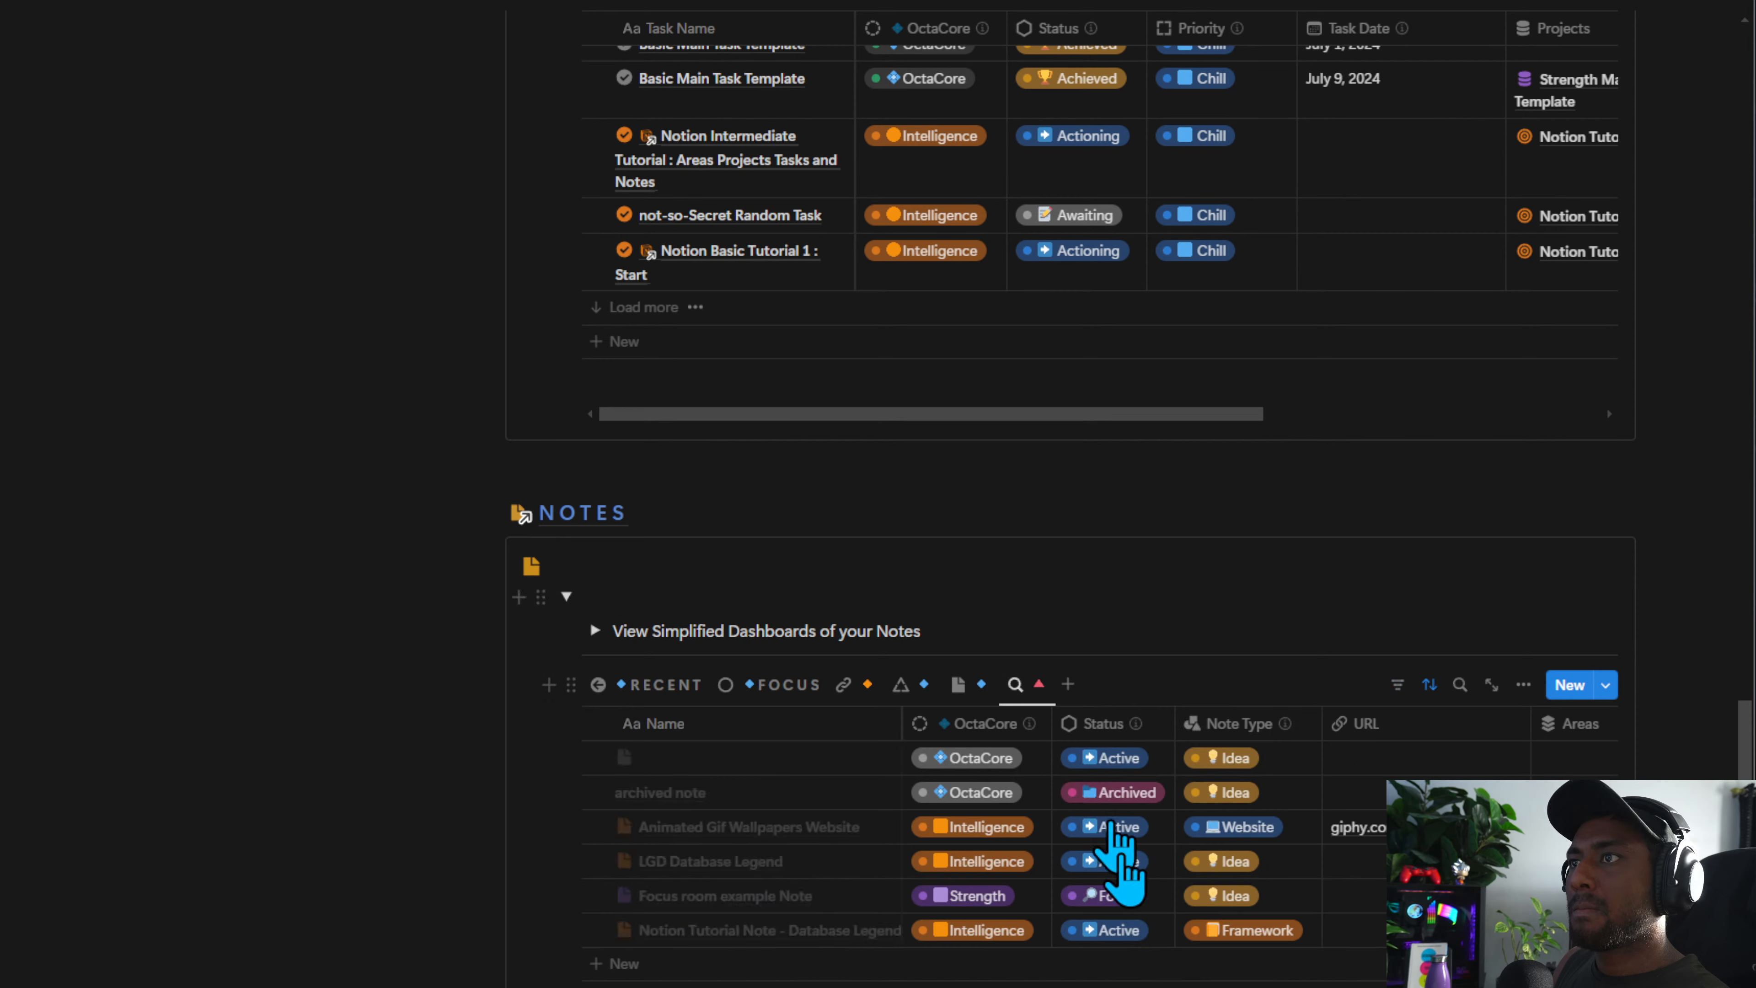
pyautogui.click(596, 894)
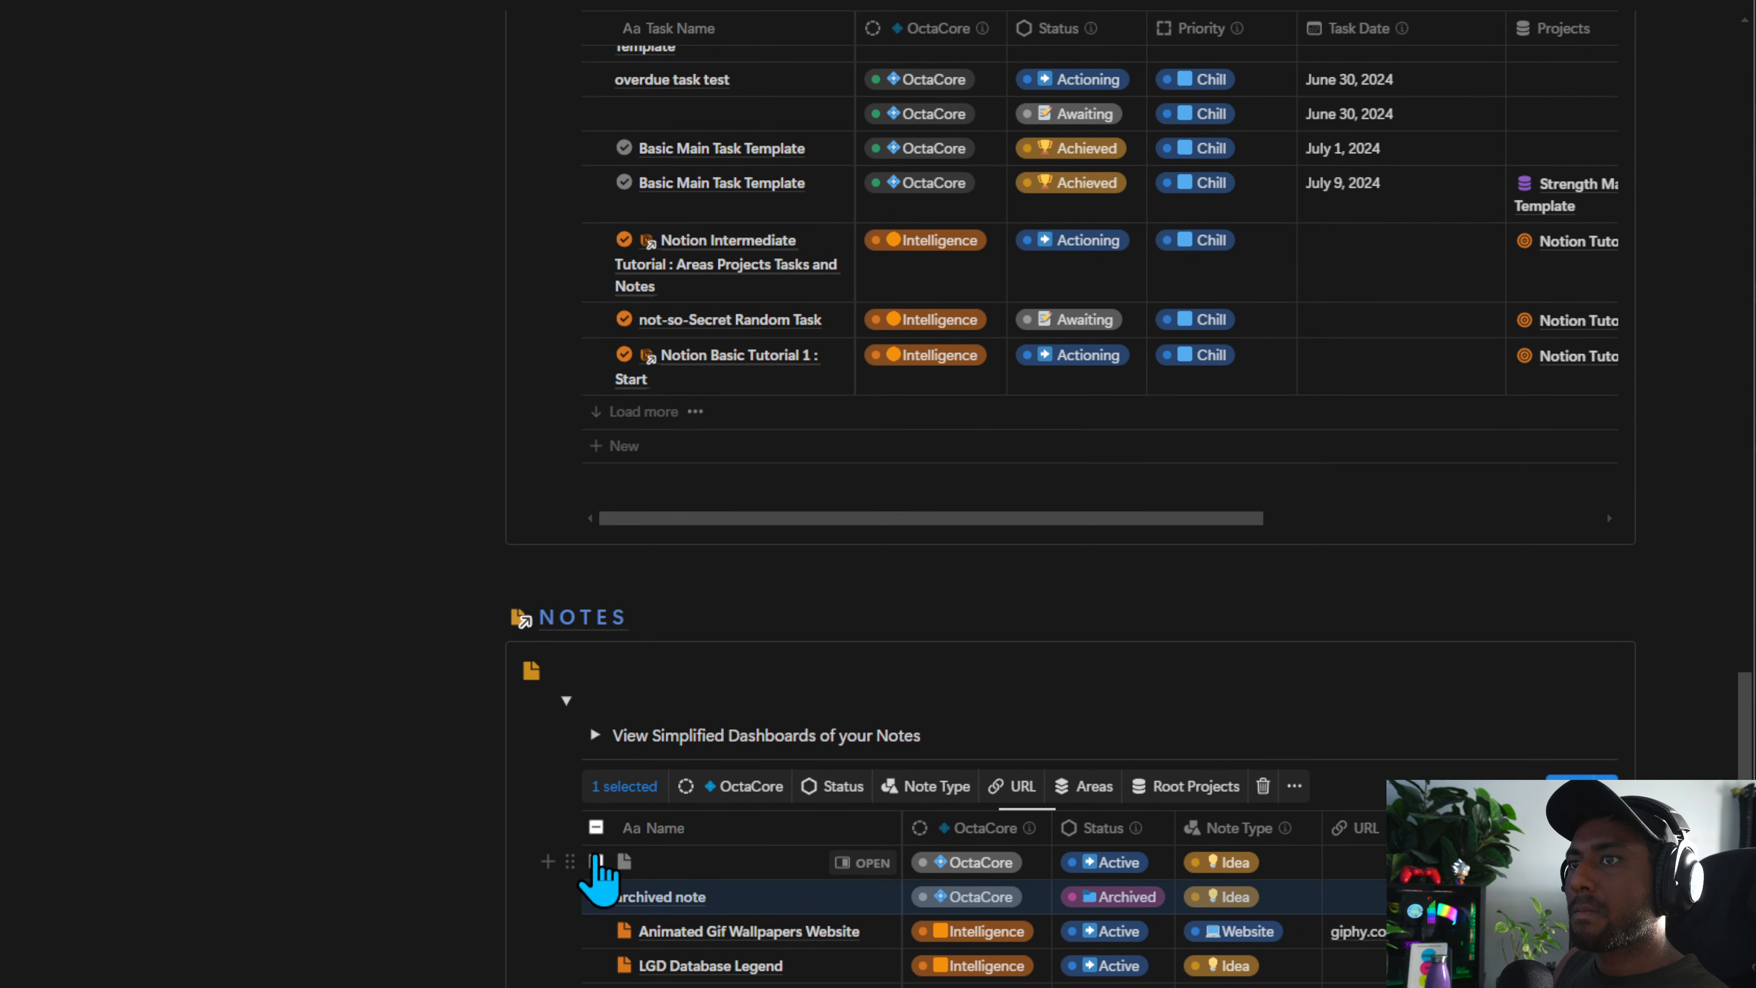
pyautogui.click(597, 862)
pyautogui.press('Delete')
# Delete the seven test task rows, from archived task through both Basic Main Task Template rows, in the Tasks database
pyautogui.scroll(10, 598, 886)
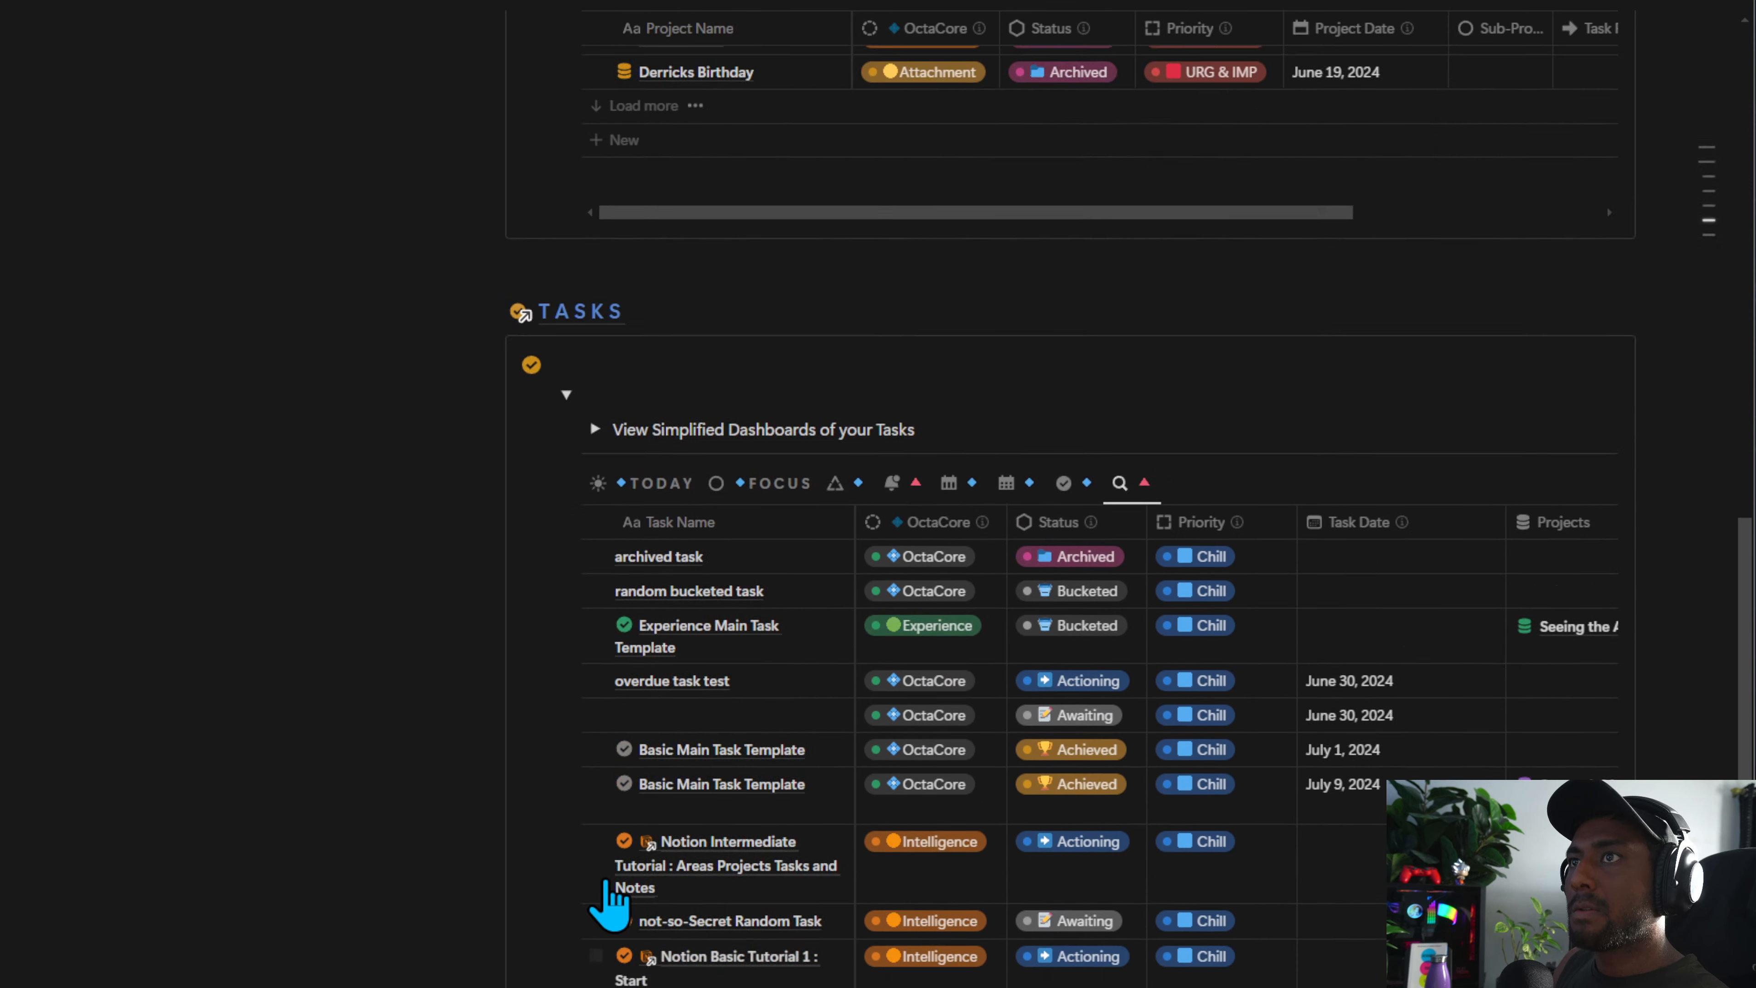
pyautogui.click(595, 913)
pyautogui.click(596, 878)
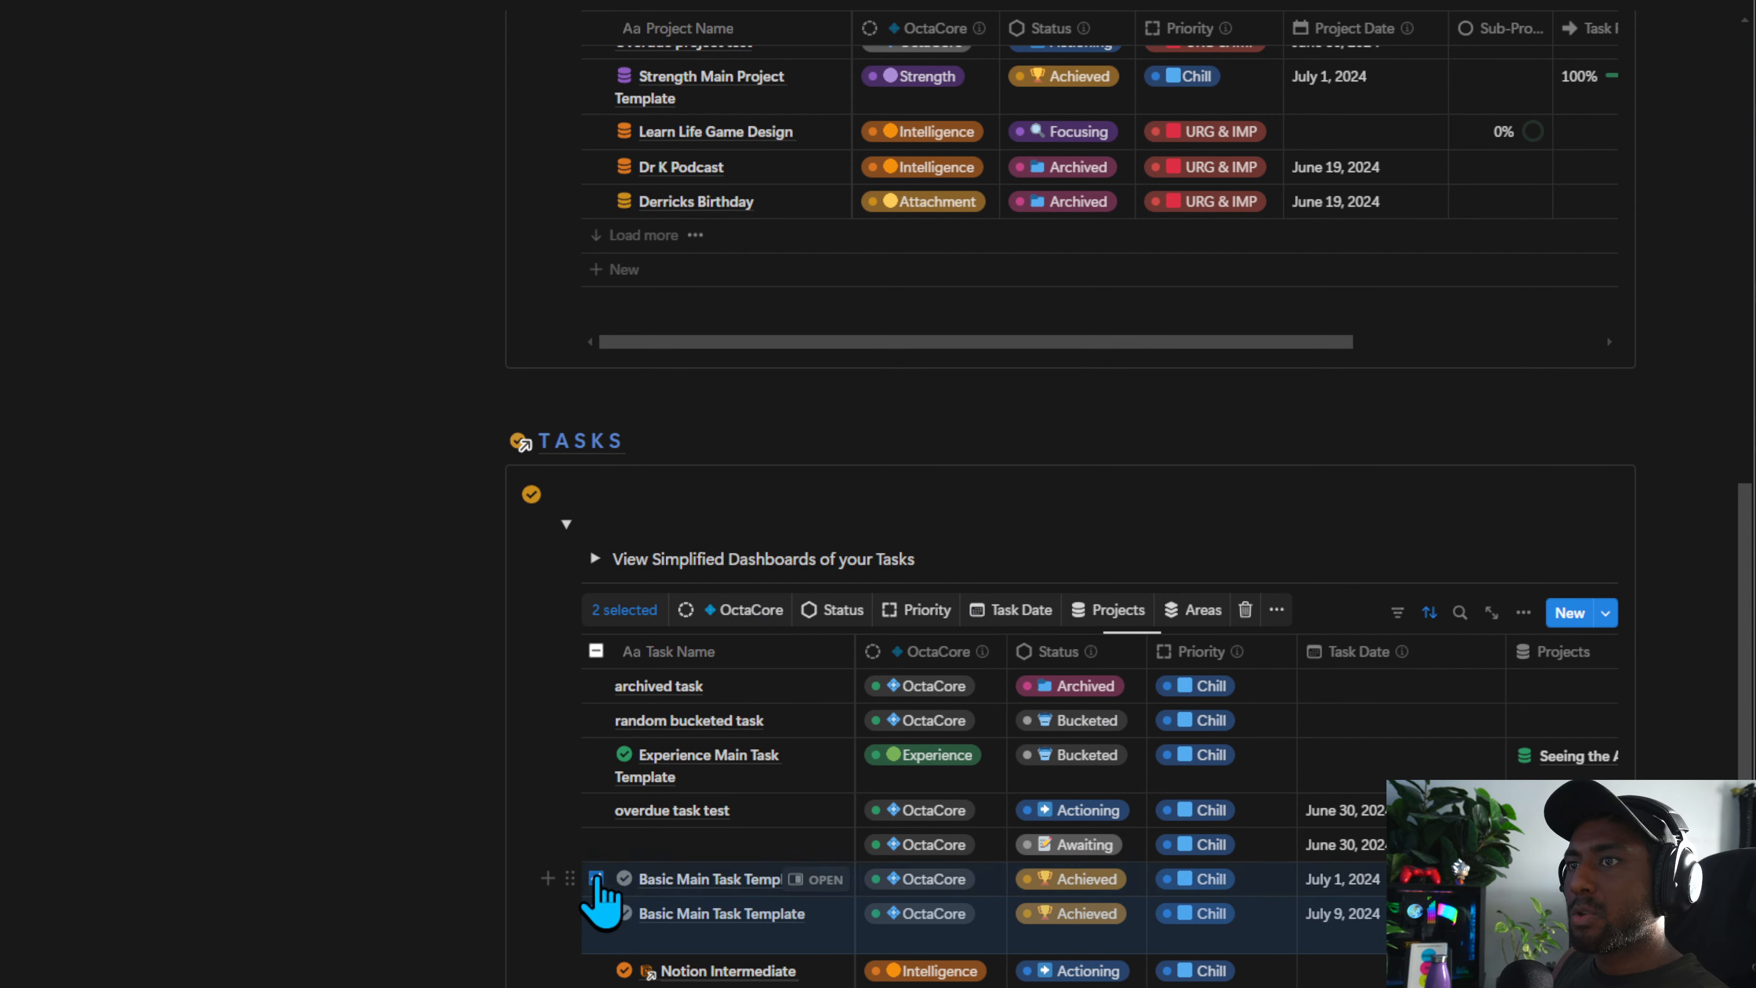
pyautogui.click(596, 843)
pyautogui.click(596, 810)
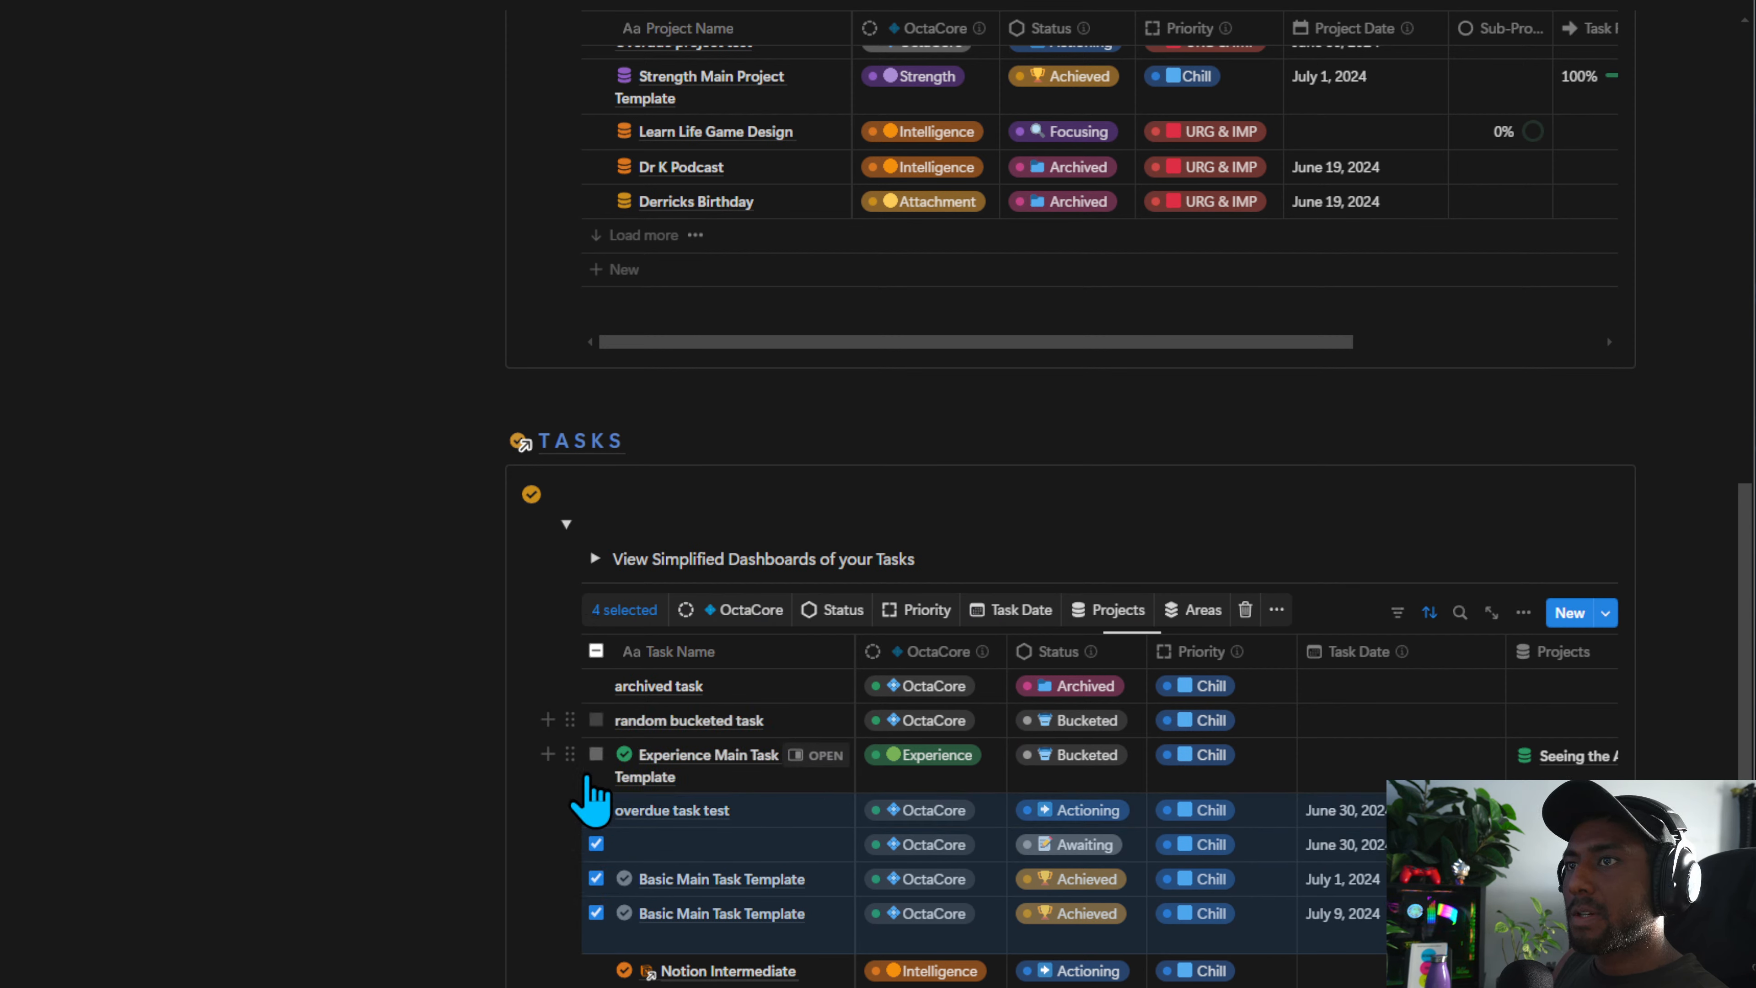
pyautogui.click(596, 754)
pyautogui.click(596, 720)
pyautogui.click(596, 686)
pyautogui.press('Delete')
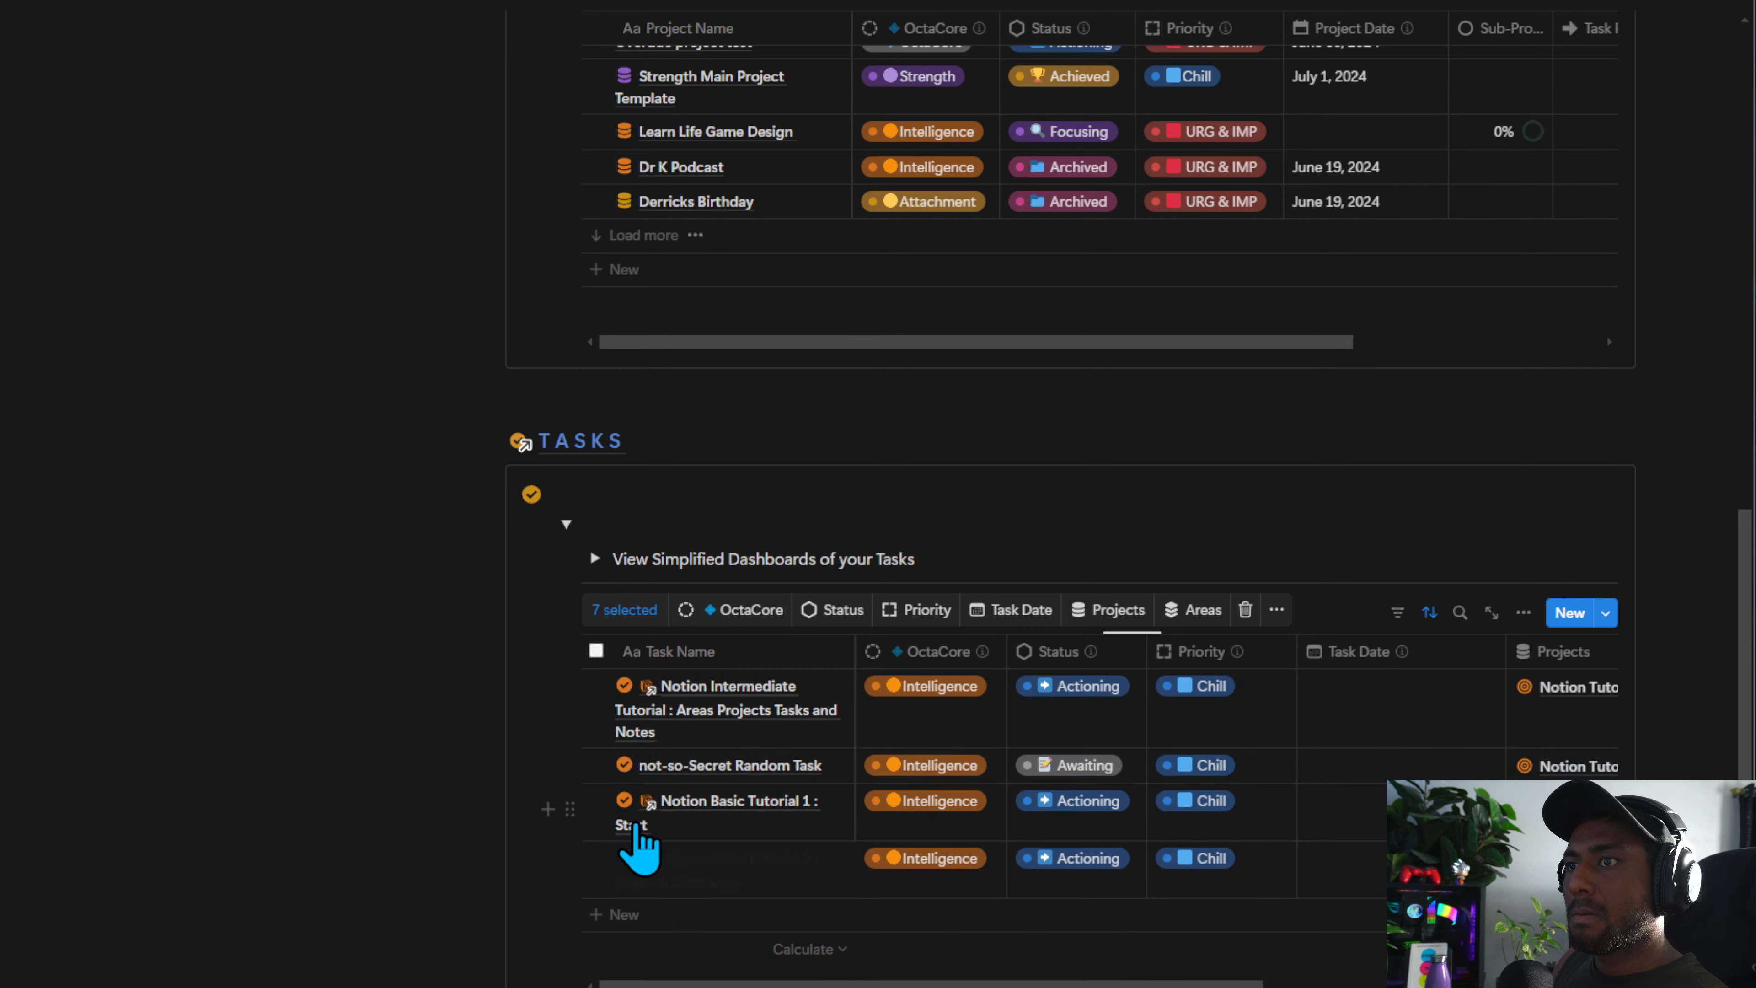
# Return to the Phone Capture page and follow the PROJECTS menu link to its section
pyautogui.scroll(7, 824, 938)
pyautogui.scroll(3, 824, 937)
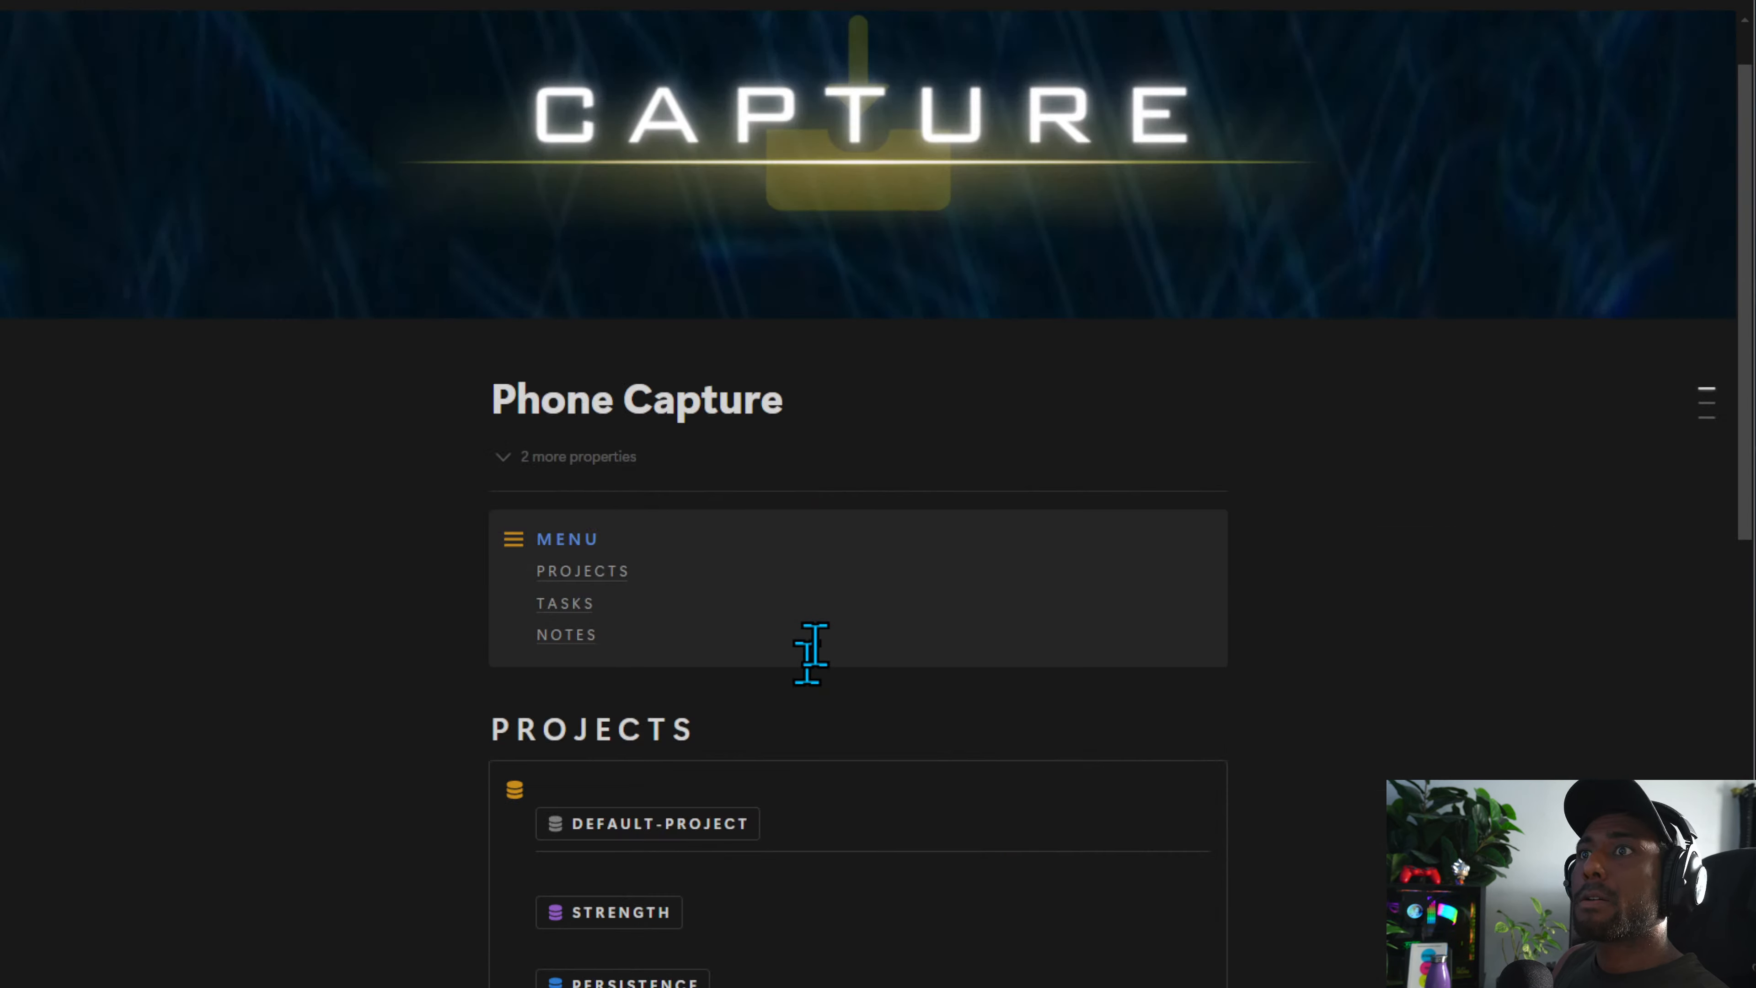
pyautogui.scroll(-9, 812, 650)
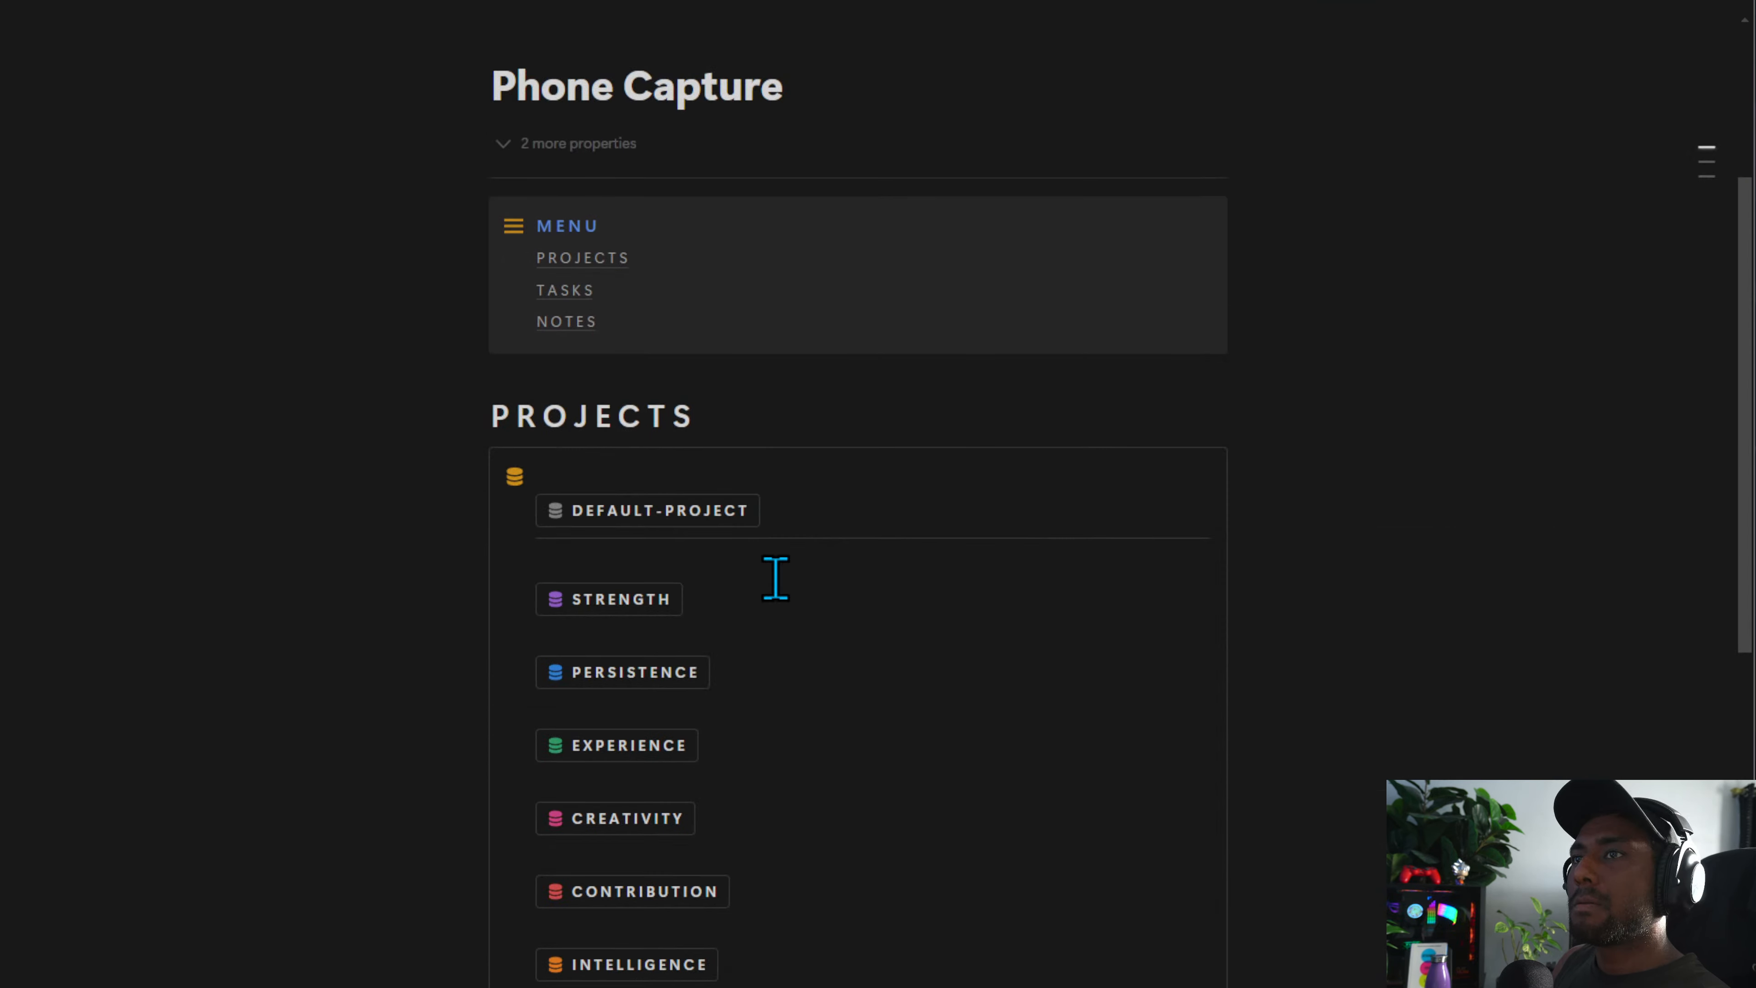
pyautogui.scroll(5, 752, 596)
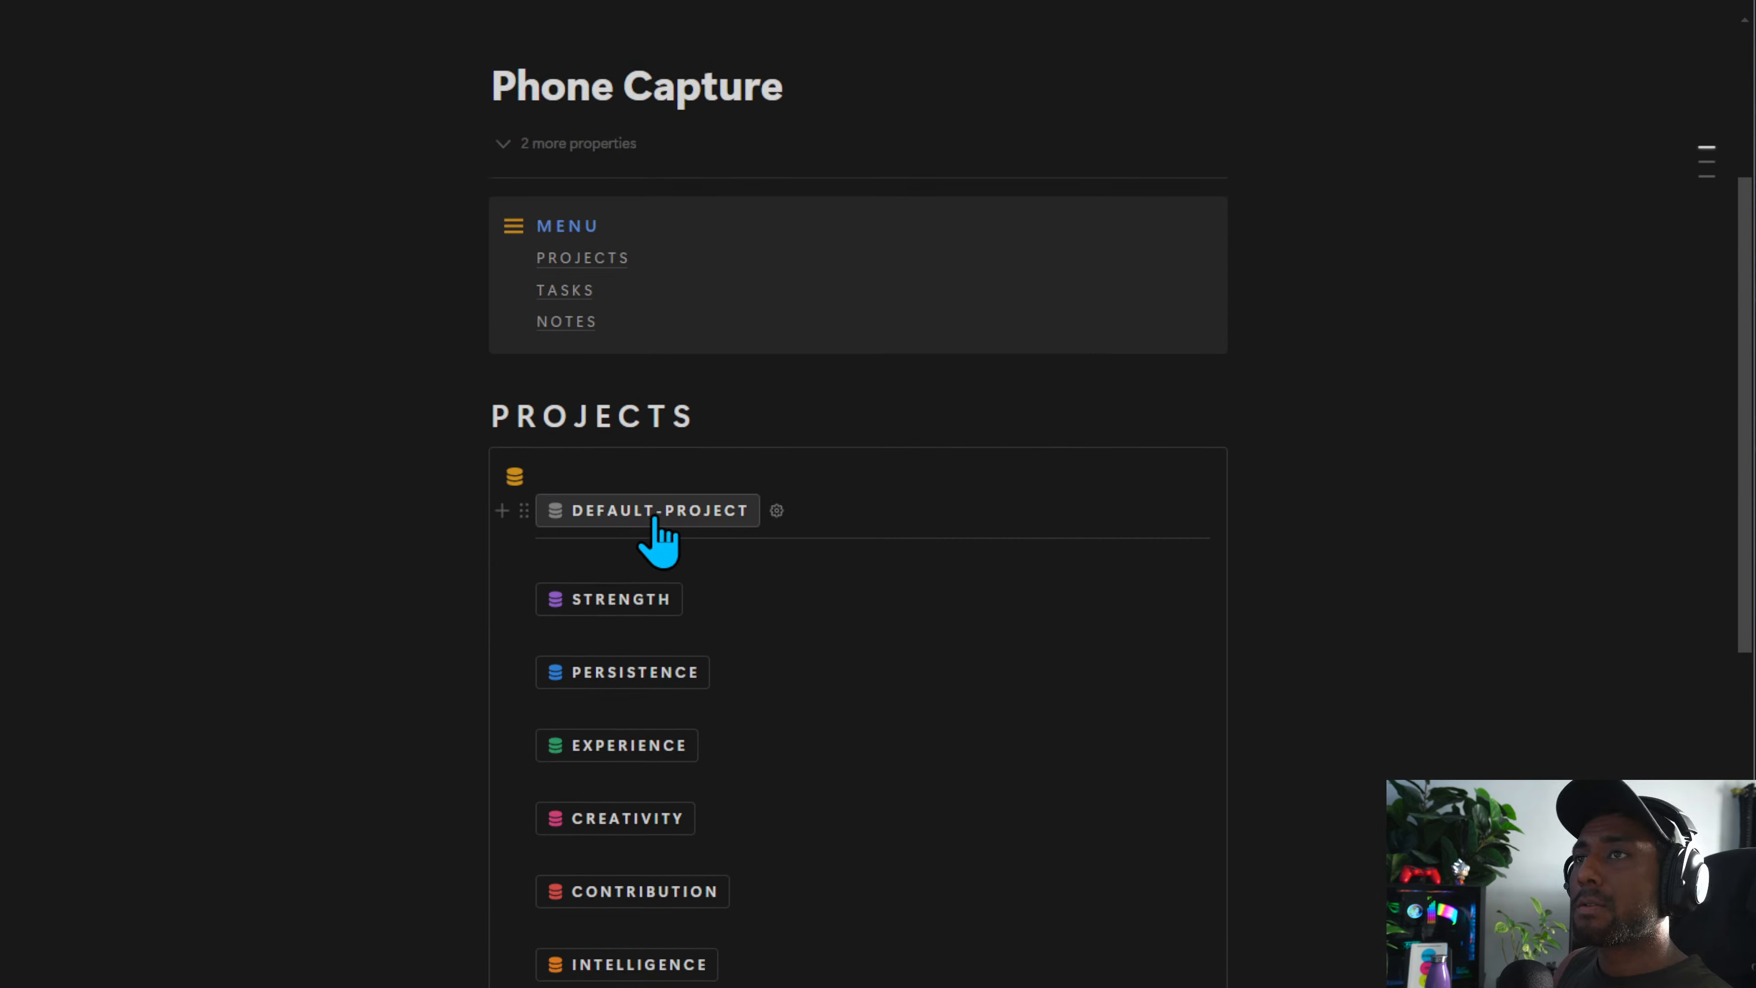
pyautogui.scroll(5, 655, 525)
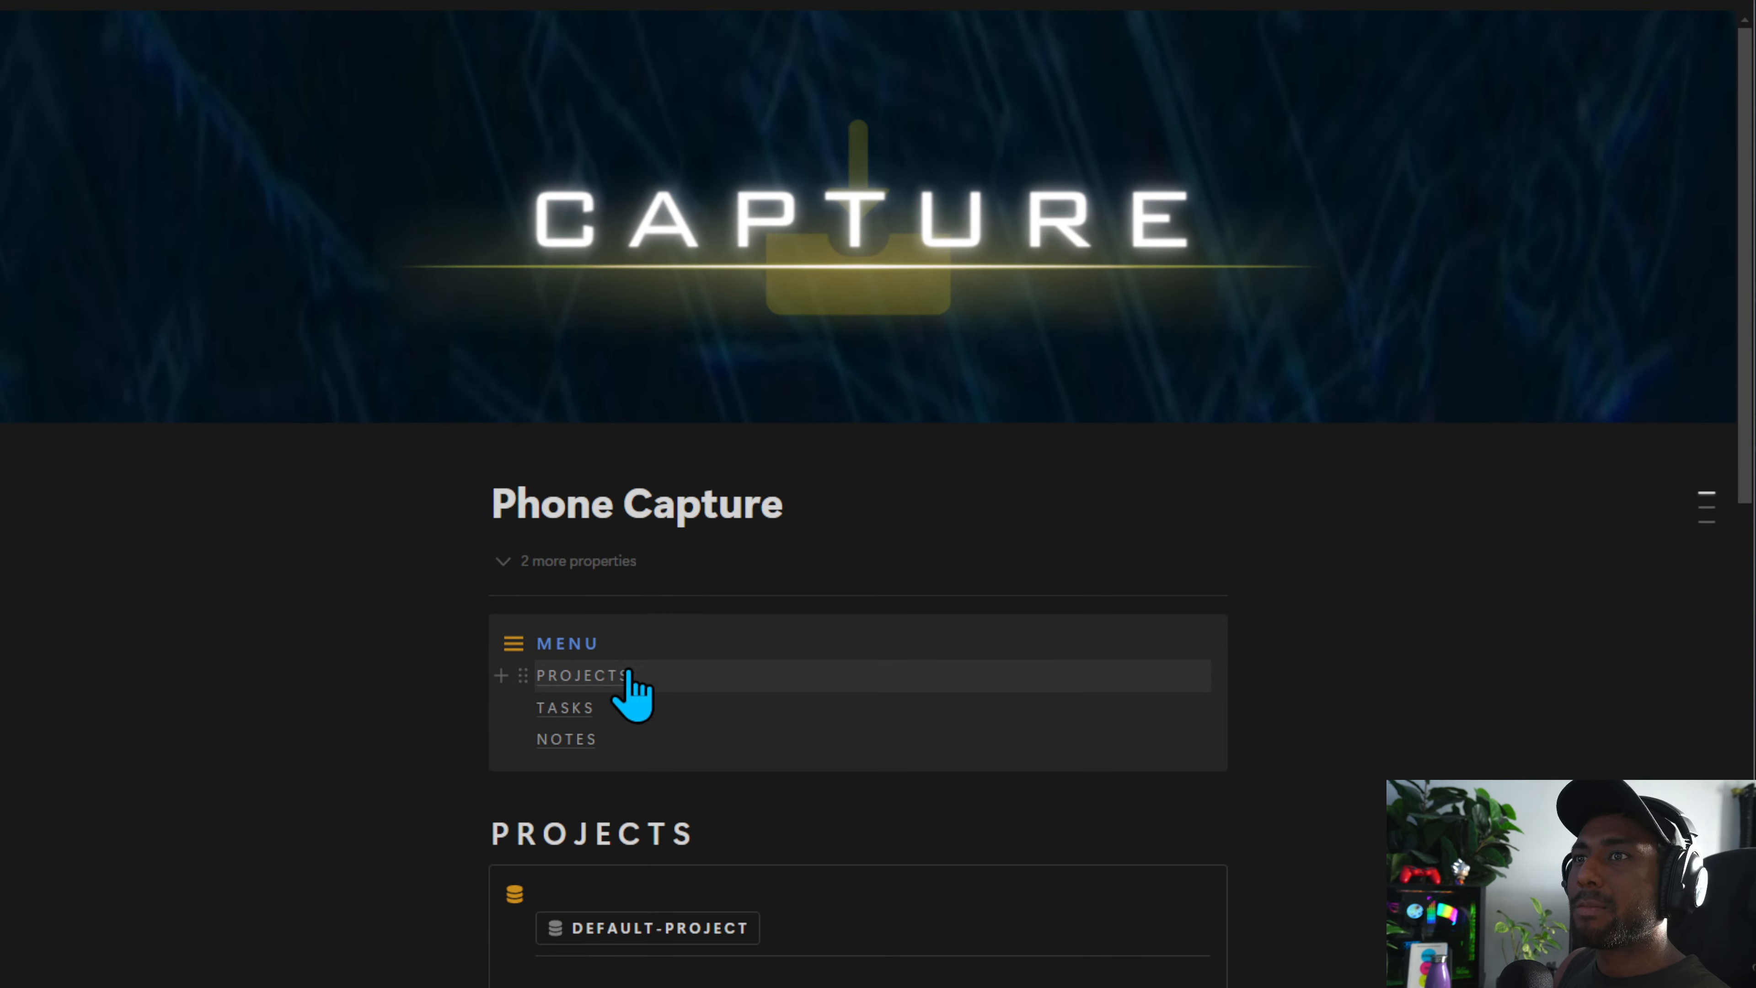
pyautogui.click(608, 675)
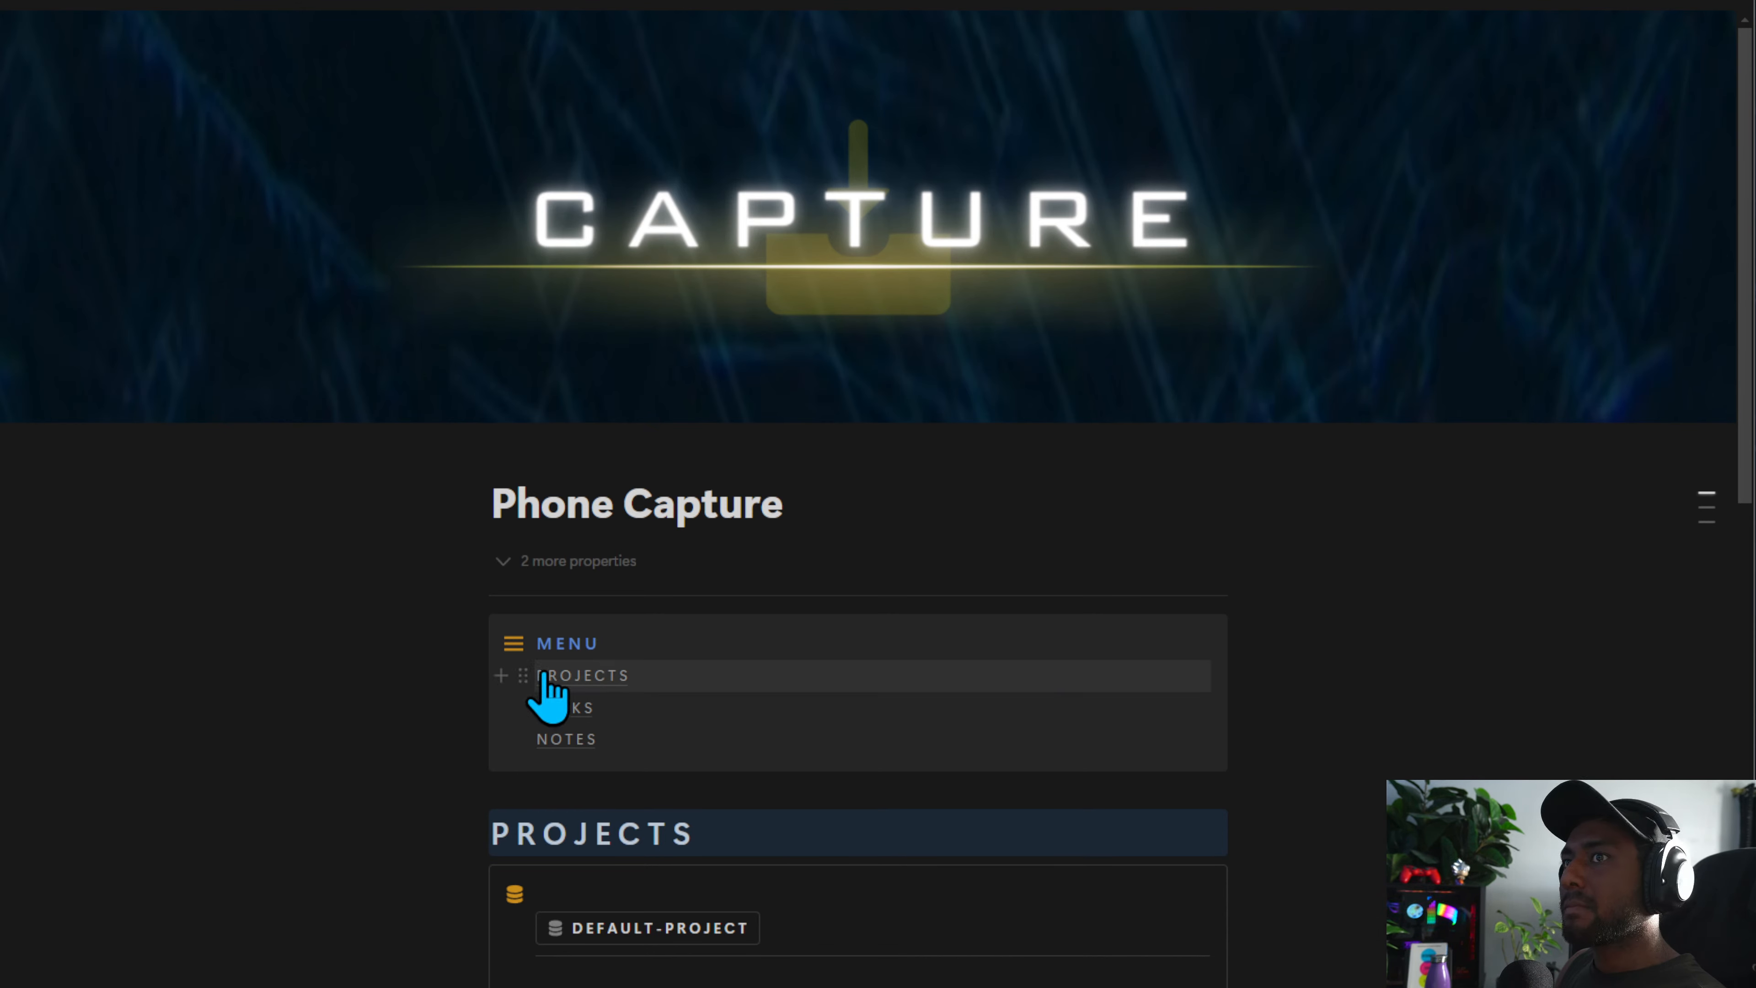
# Set the text color of the PROJECTS, TASKS and NOTES menu links to Yellow
pyautogui.click(523, 677)
pyautogui.write('y')
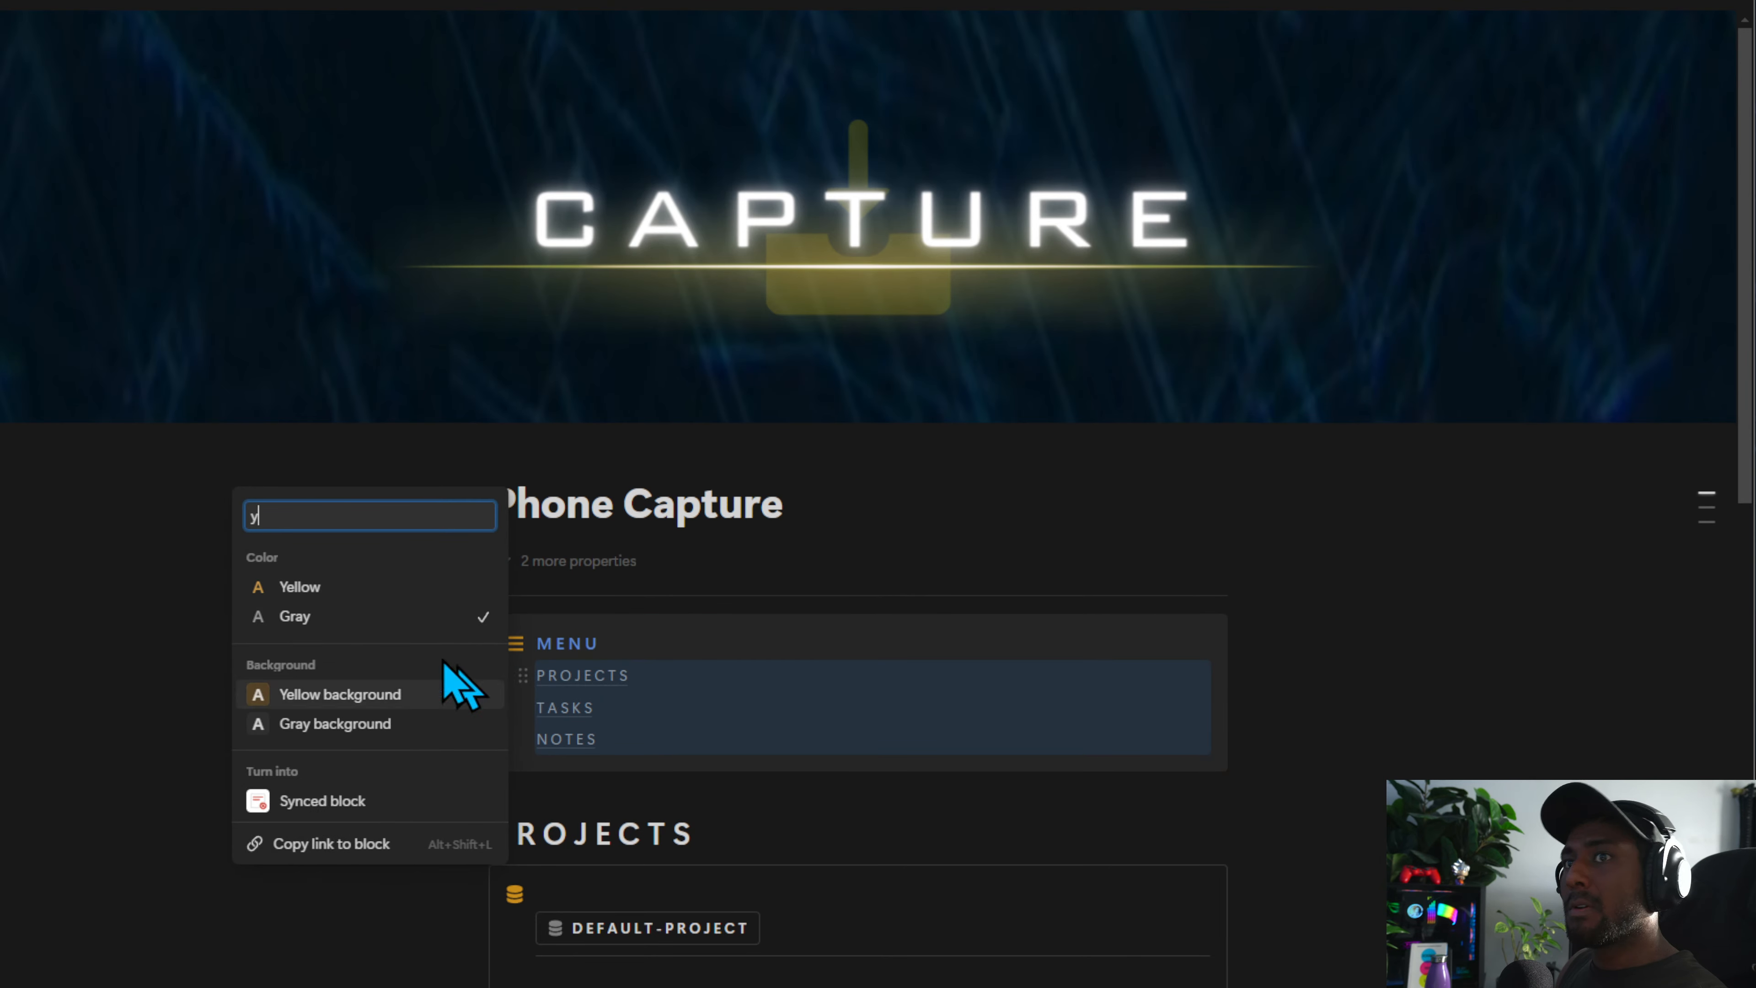
pyautogui.click(329, 587)
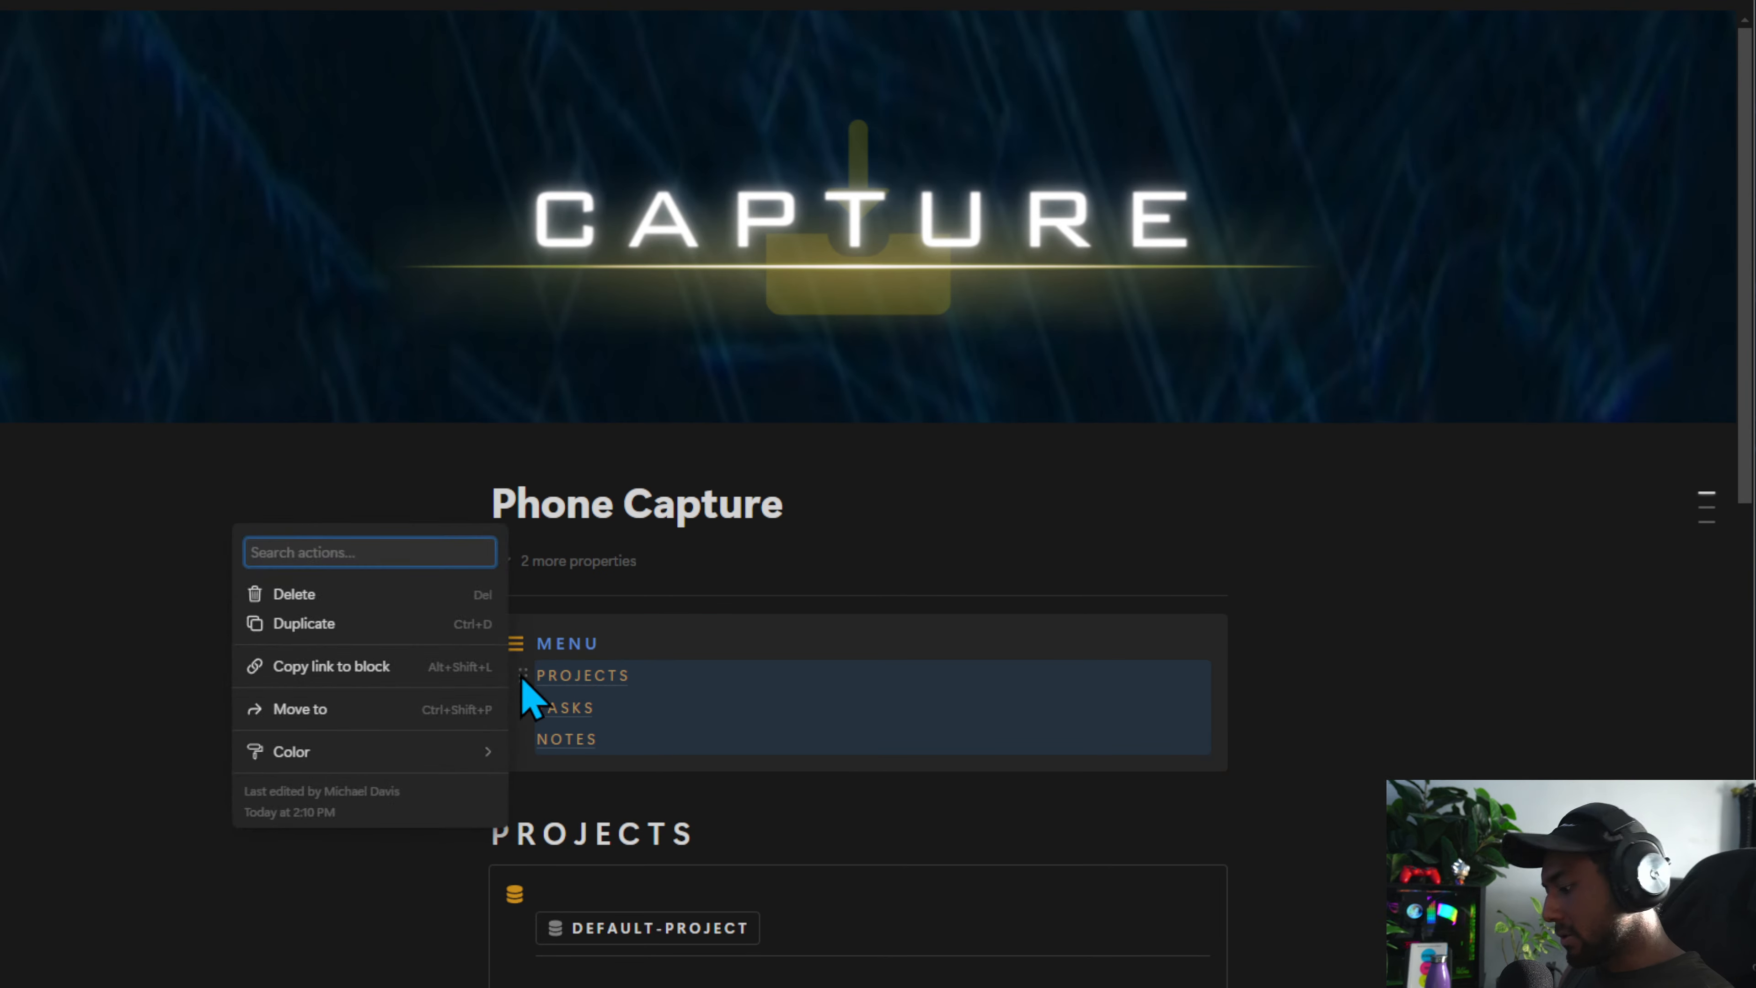
pyautogui.write('b')
pyautogui.click(301, 491)
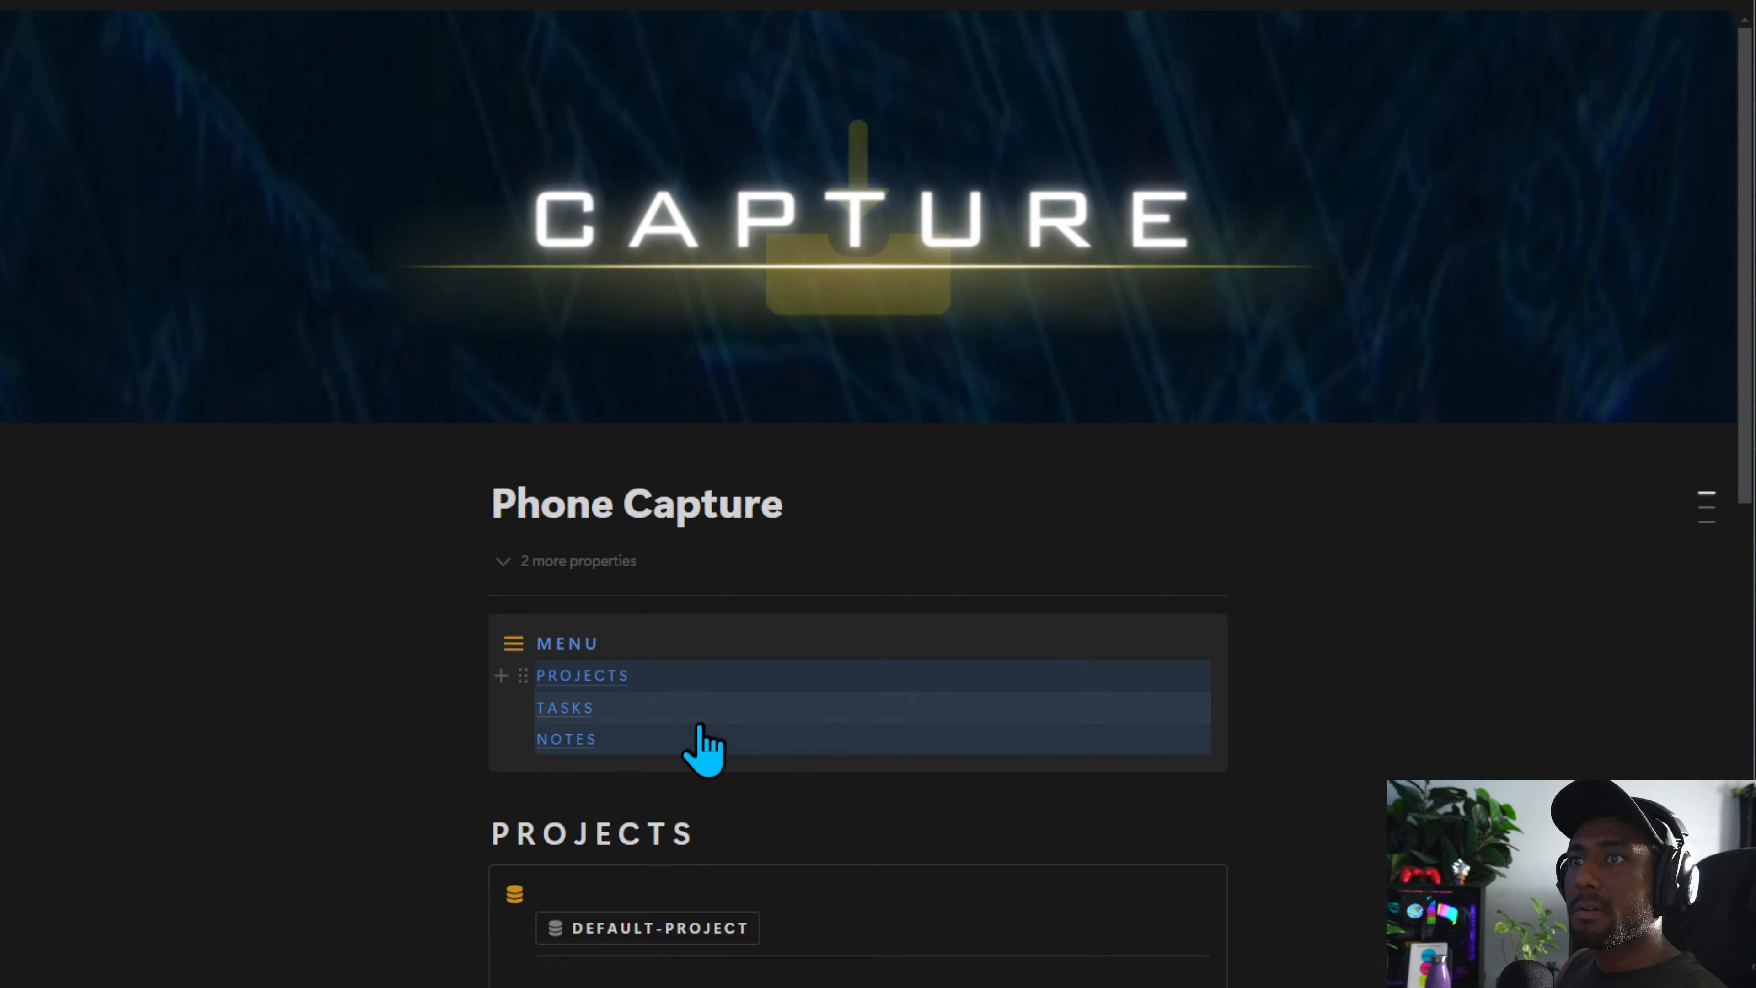
pyautogui.click(522, 672)
pyautogui.write('y')
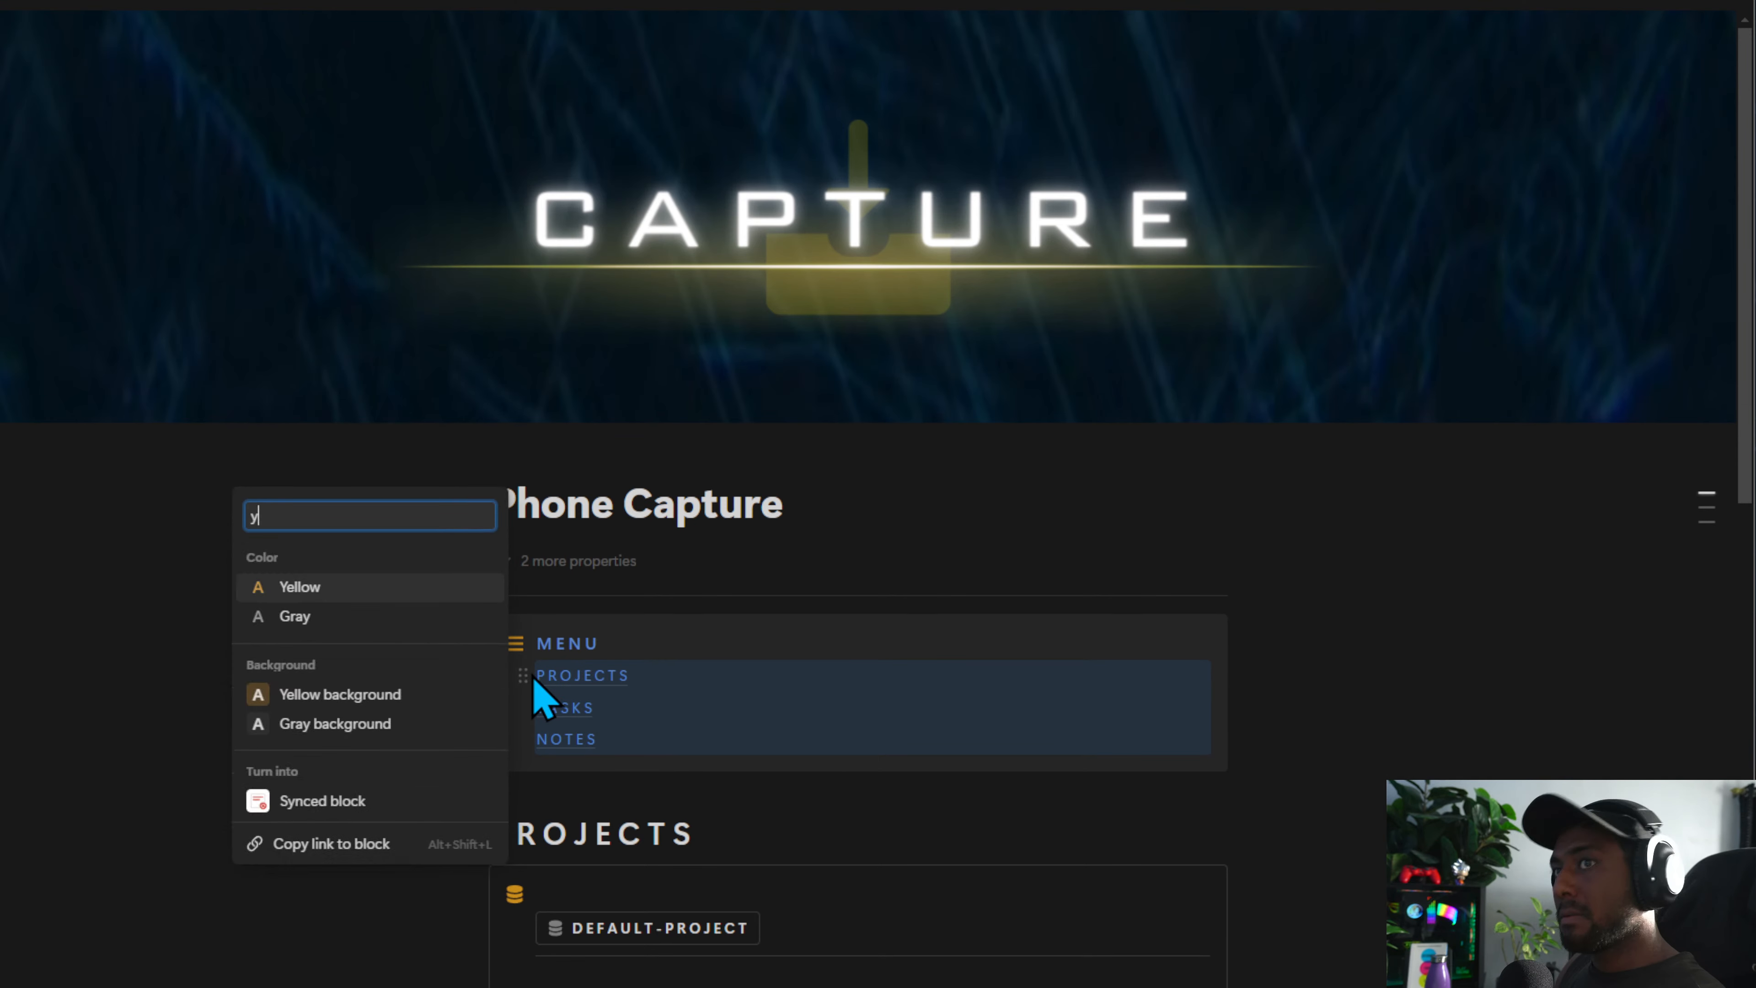
pyautogui.click(340, 596)
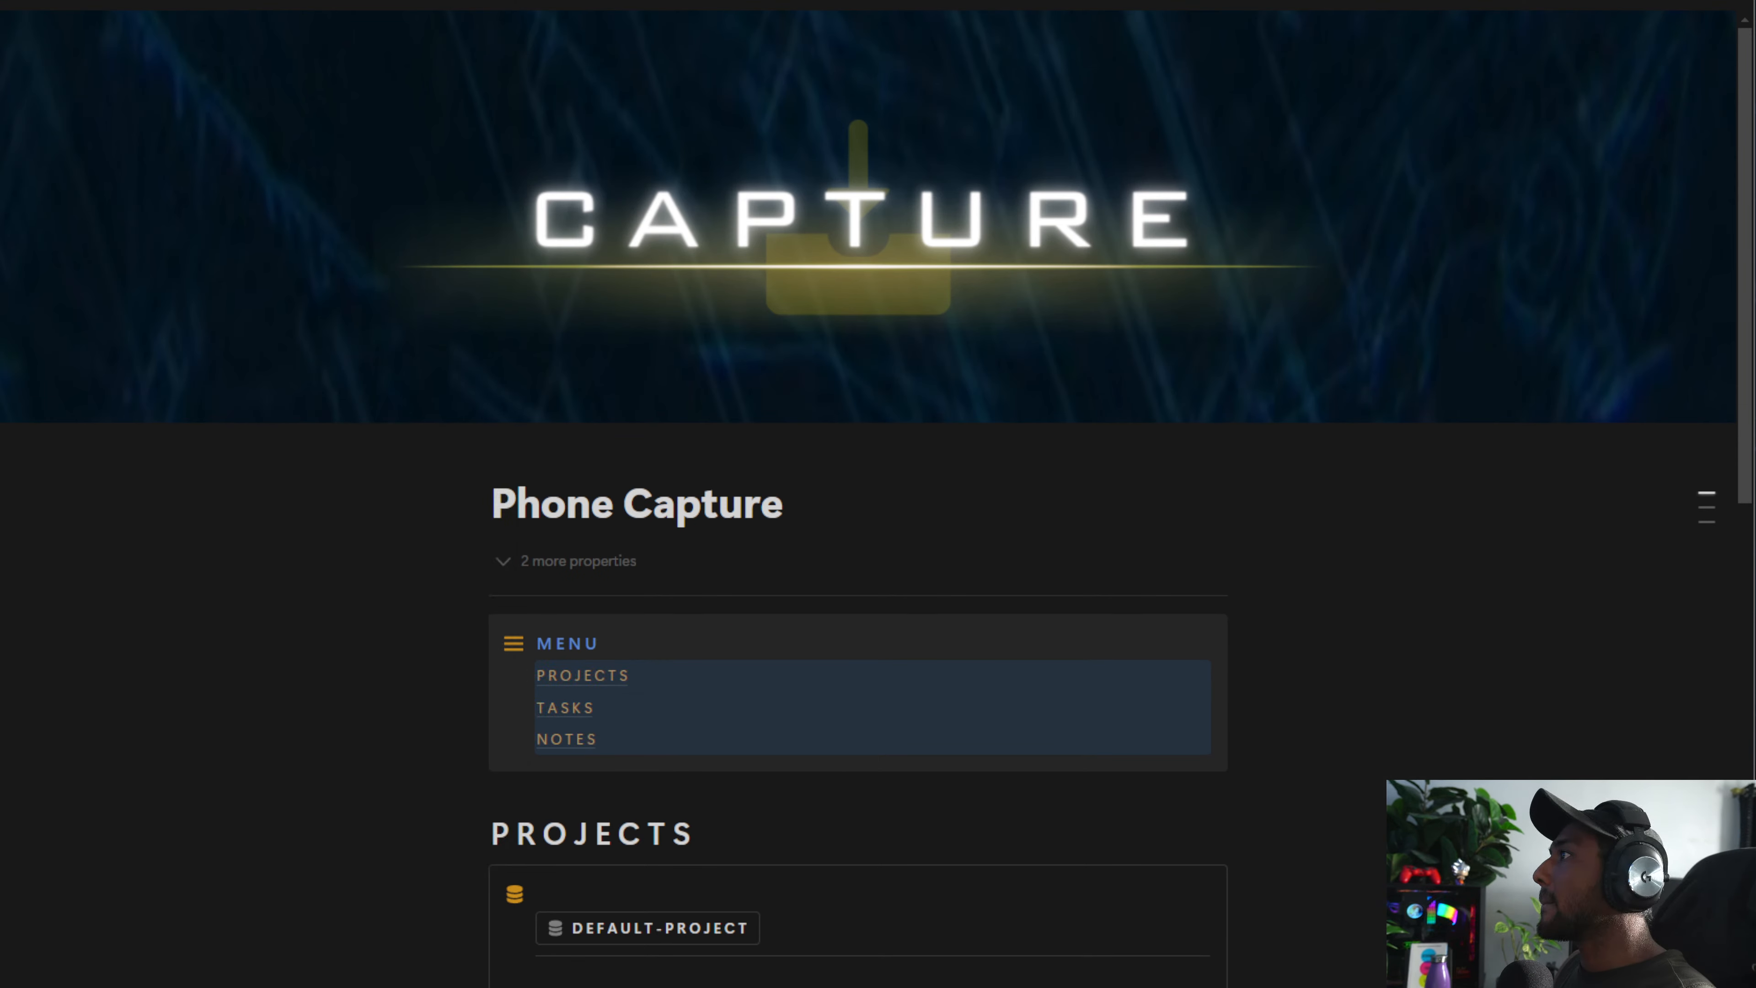
# Color the PROJECTS heading blue
pyautogui.click(477, 832)
pyautogui.write('b')
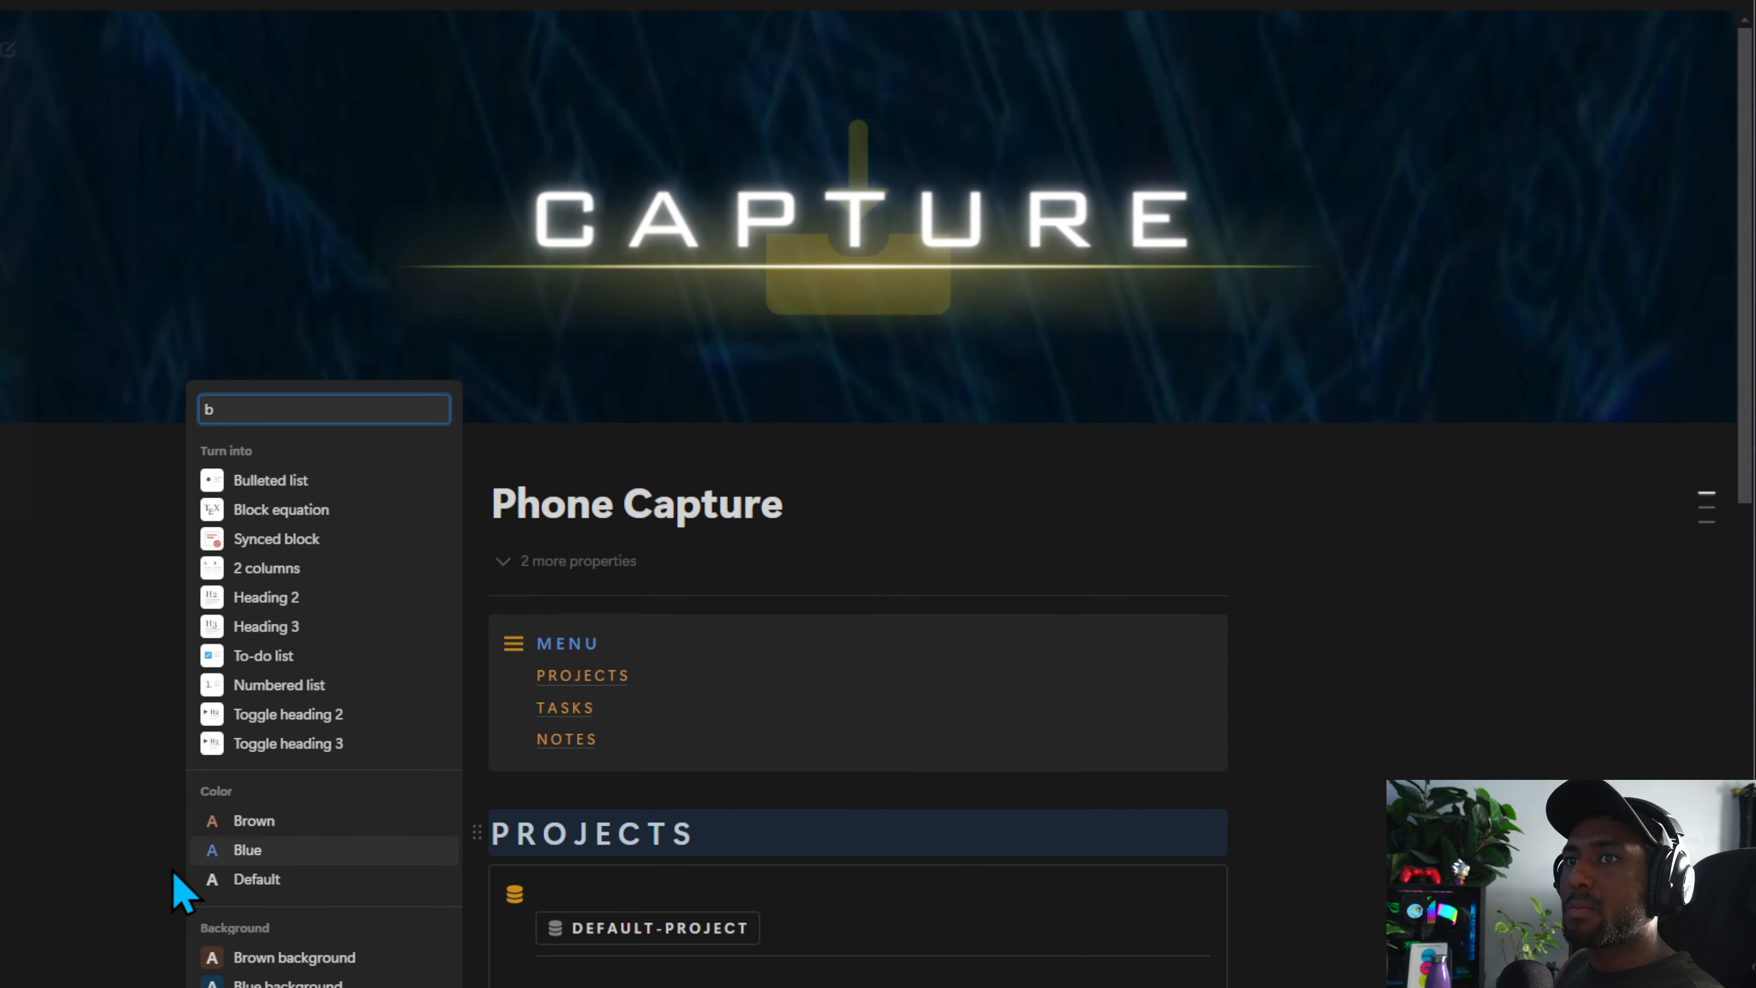
pyautogui.click(247, 850)
# Color the TASKS heading blue
pyautogui.scroll(-10, 603, 833)
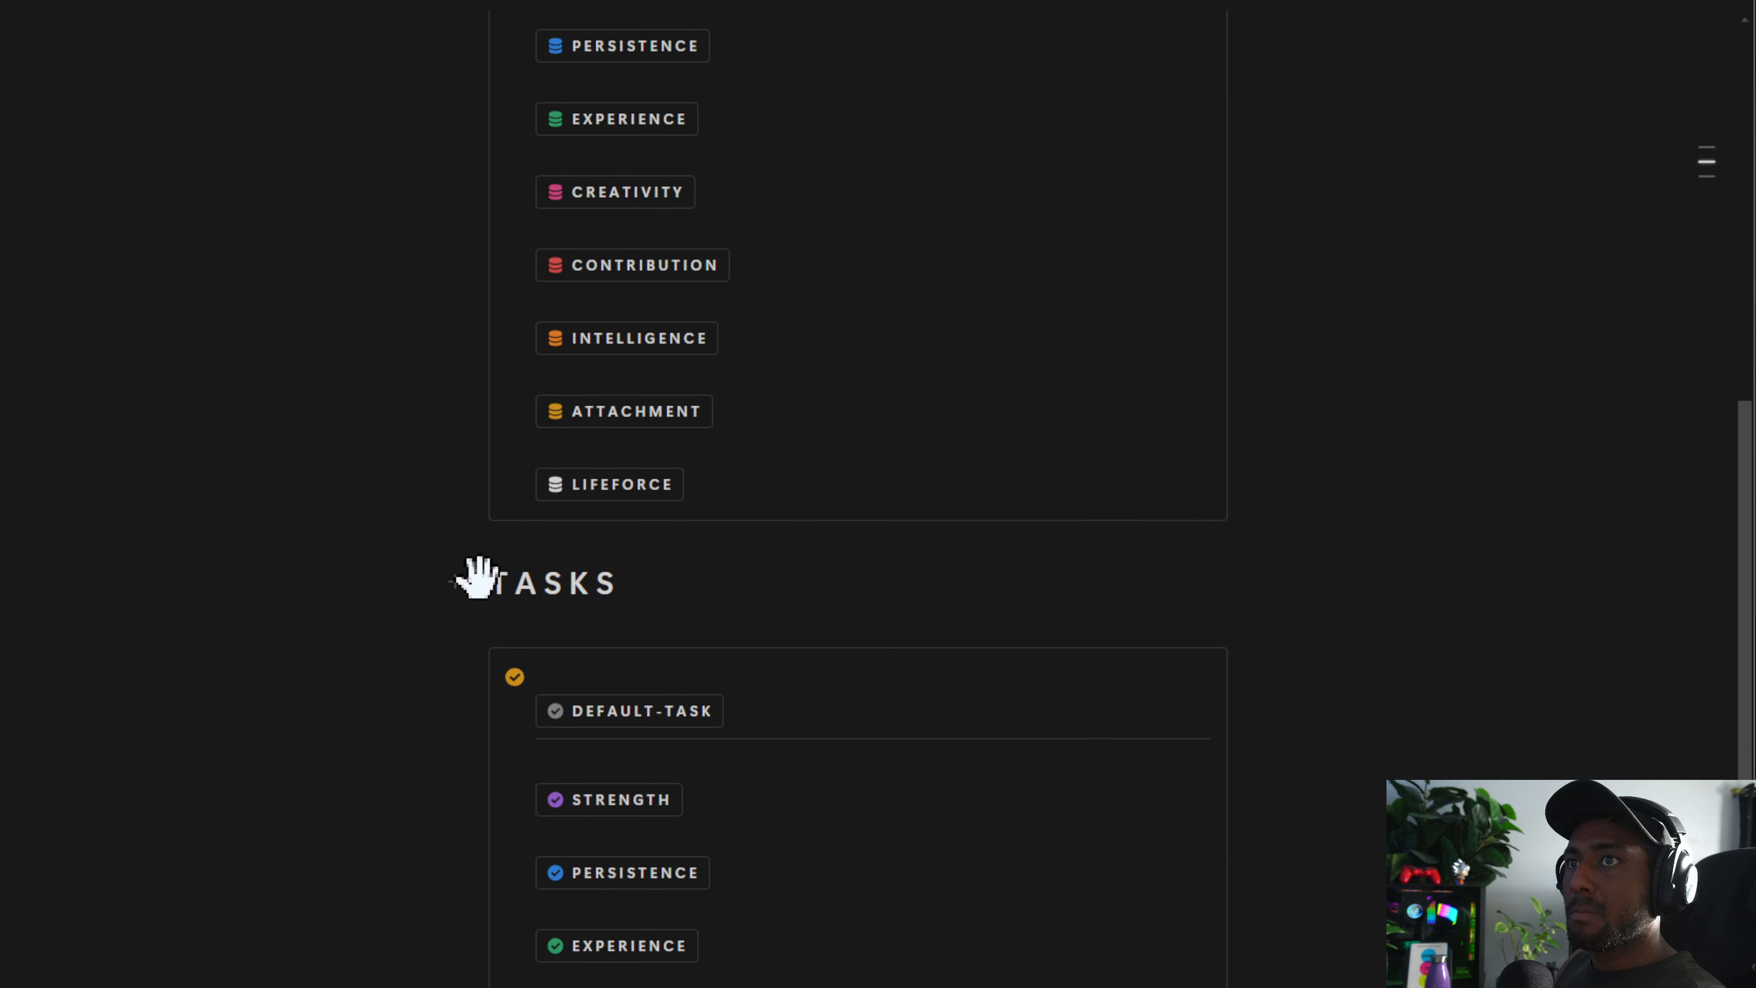
pyautogui.click(477, 578)
pyautogui.write('b')
pyautogui.click(255, 598)
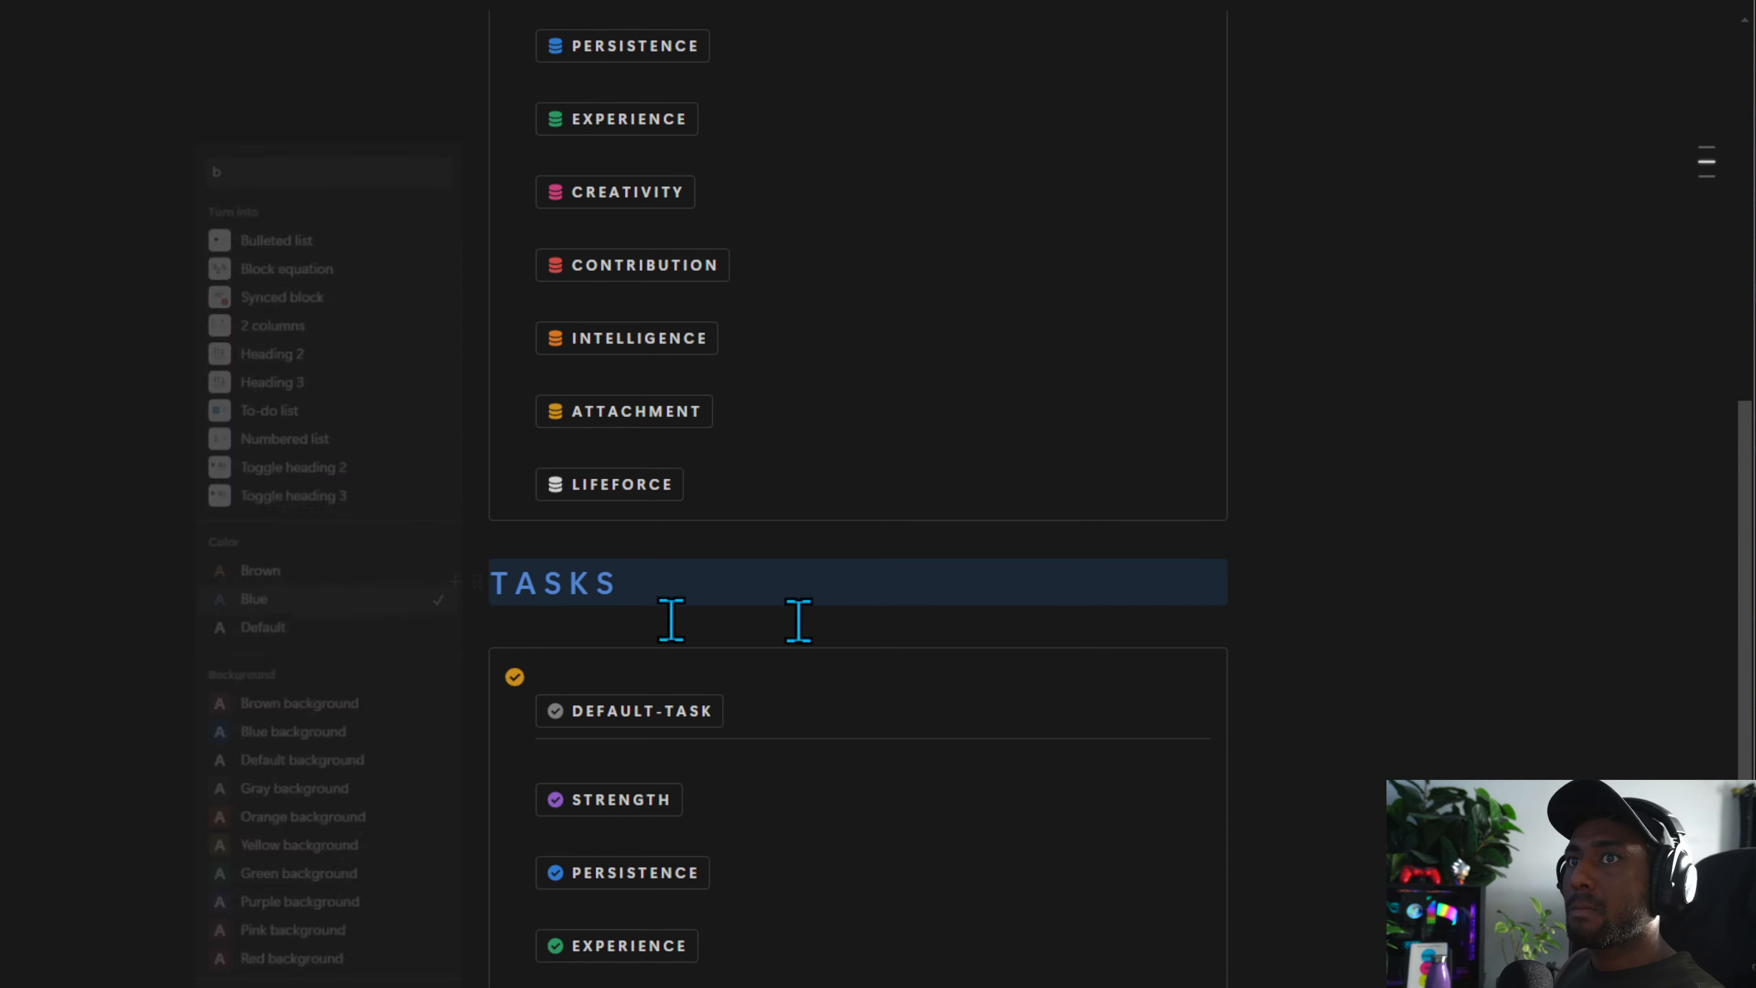
# Color the NOTES heading blue
pyautogui.scroll(-10, 667, 870)
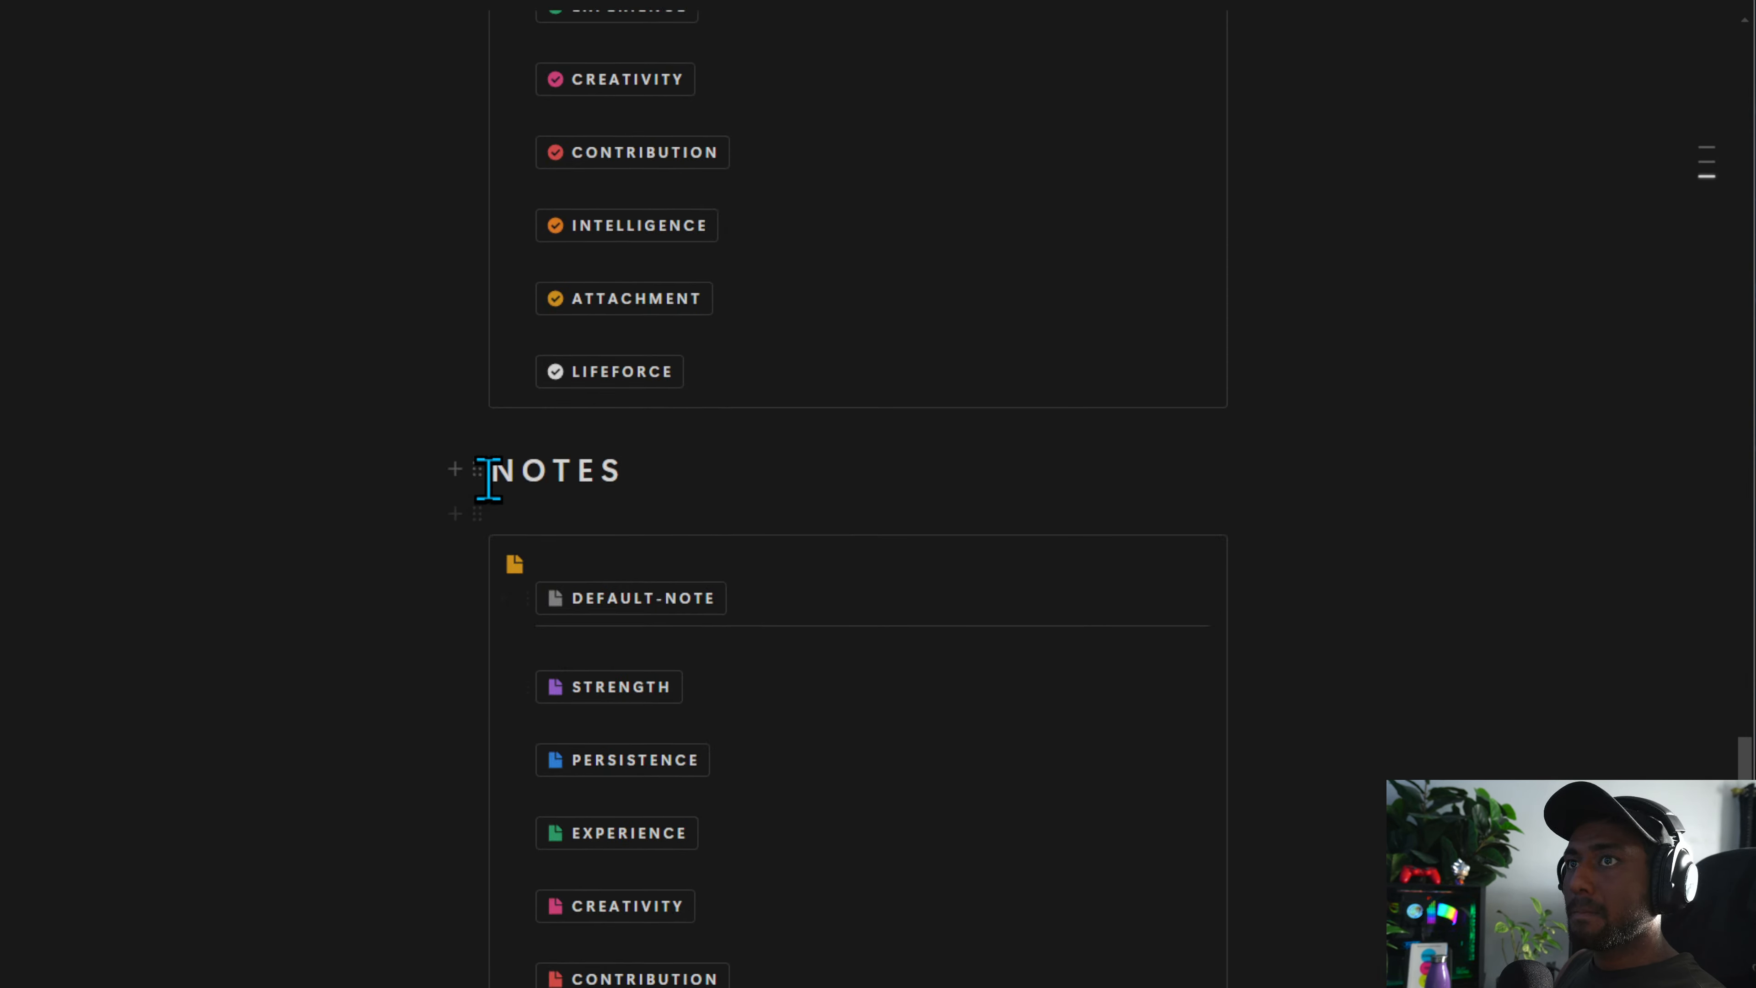
pyautogui.click(477, 470)
pyautogui.write('b')
pyautogui.click(296, 488)
pyautogui.scroll(15, 741, 687)
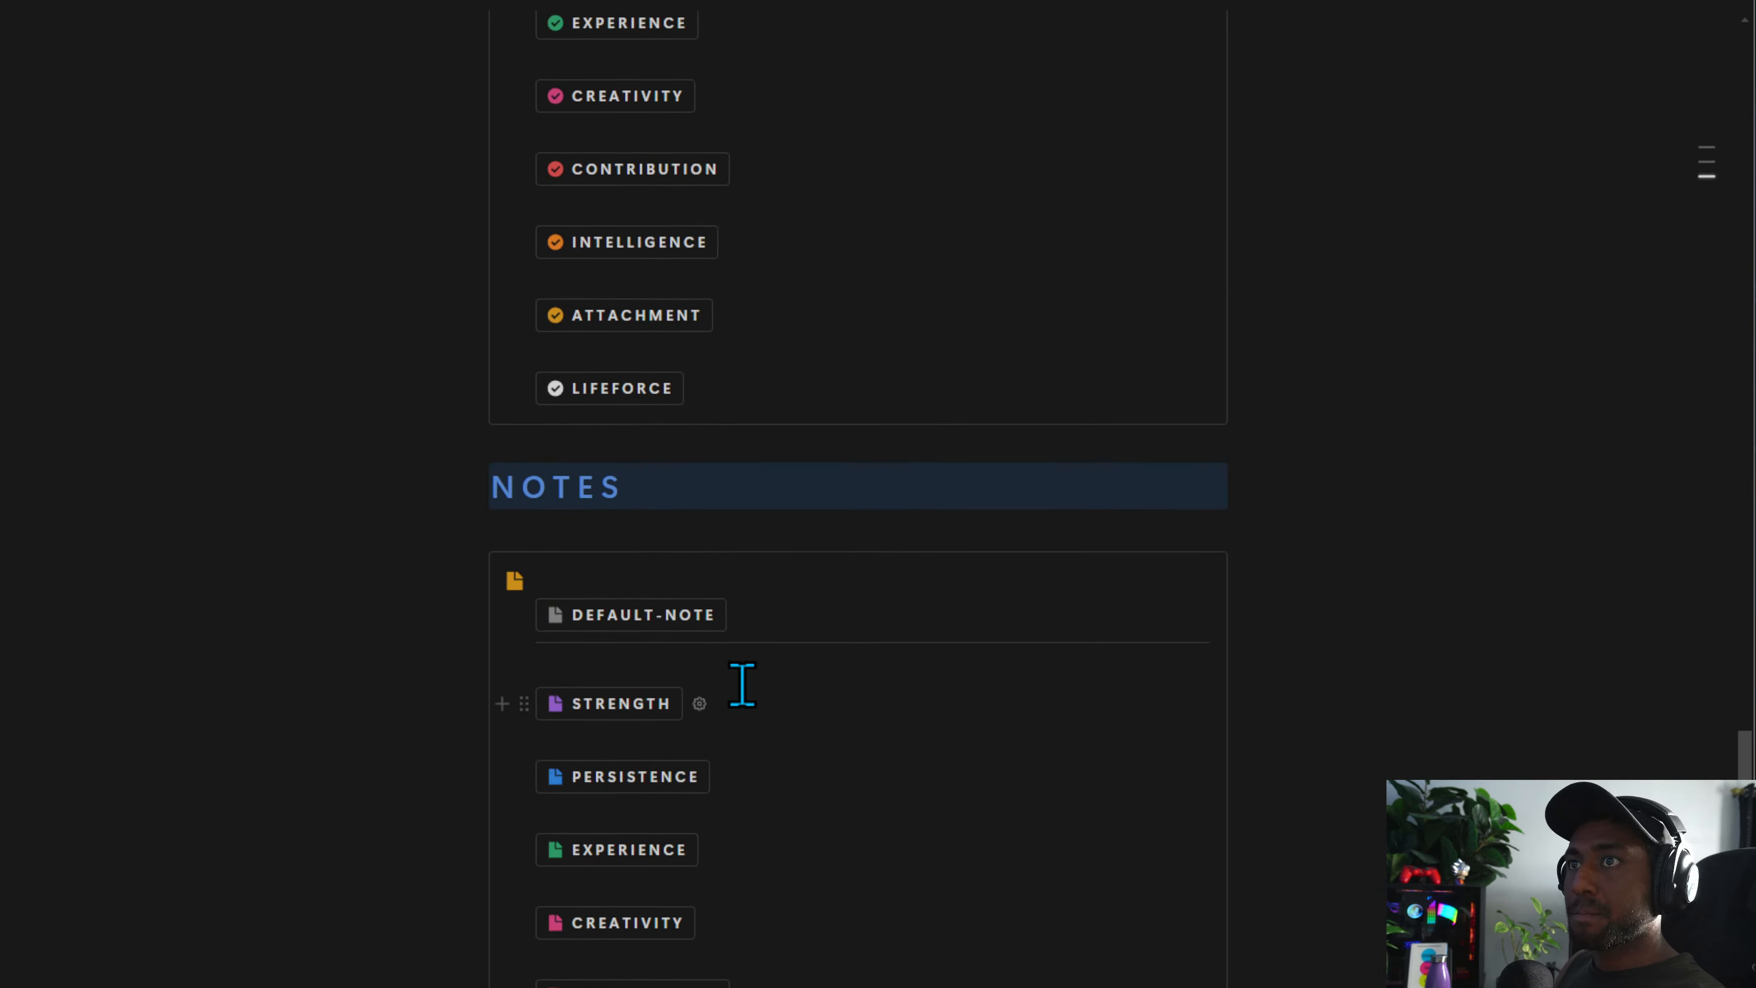
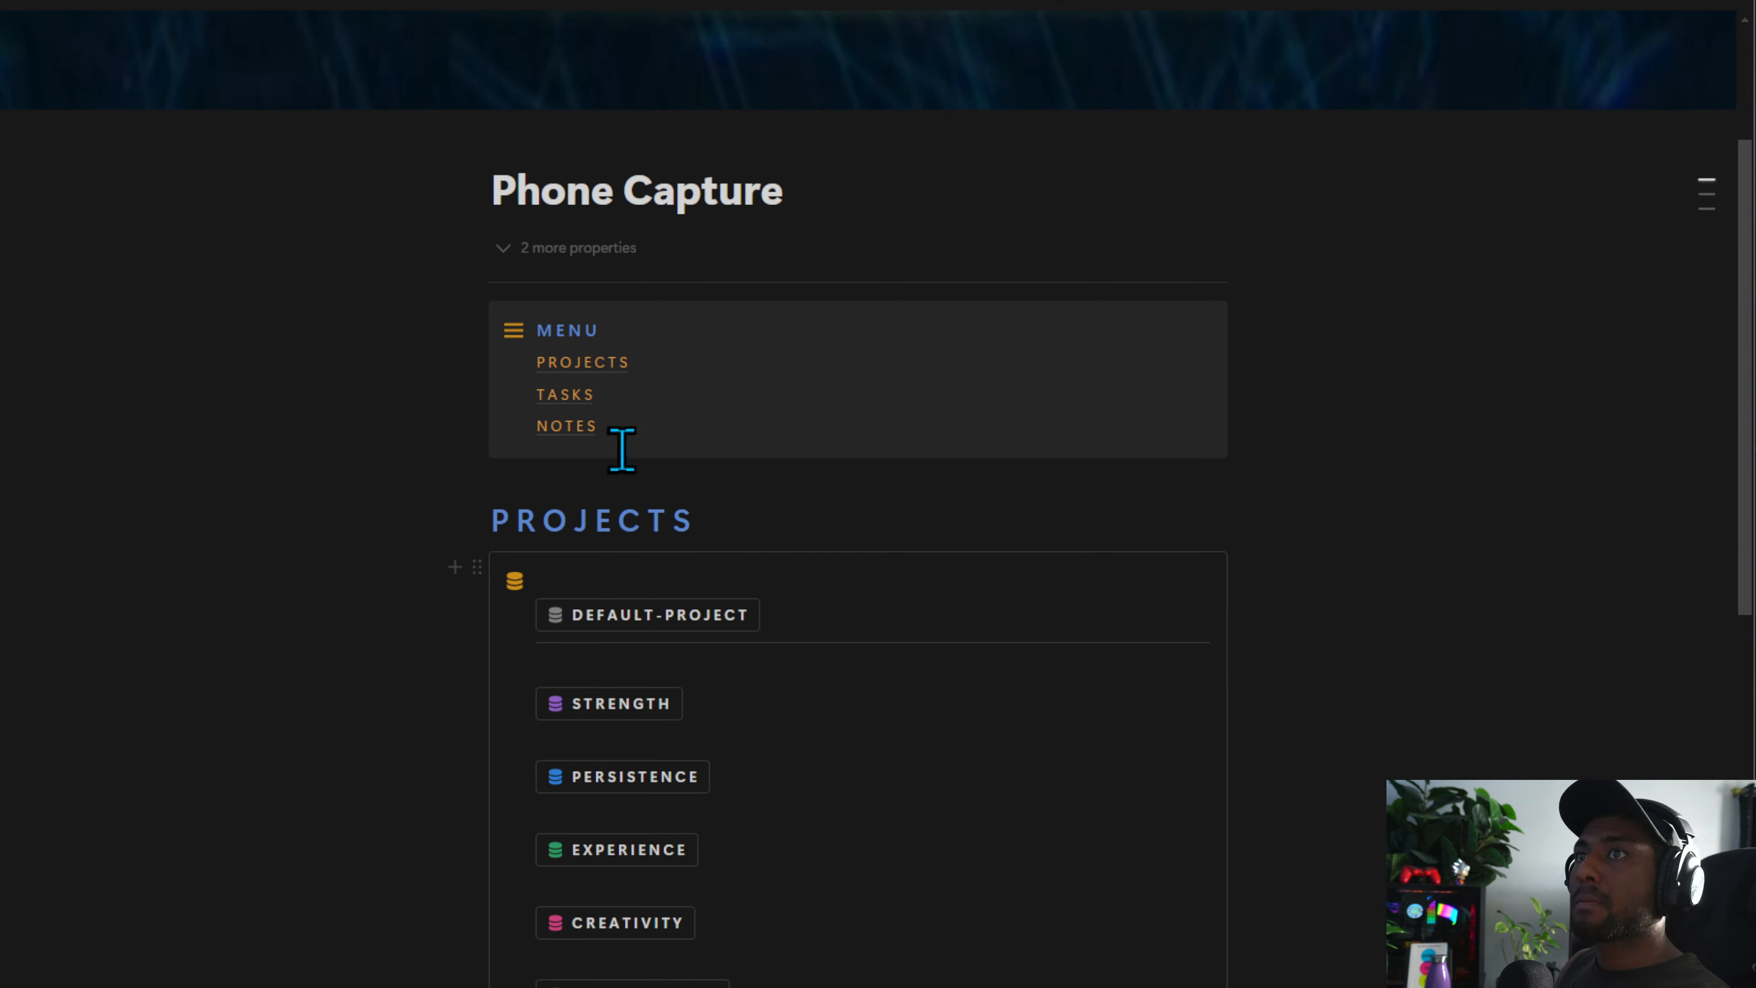
pyautogui.write('ccc')
pyautogui.hotkey('ctrl', 'z')
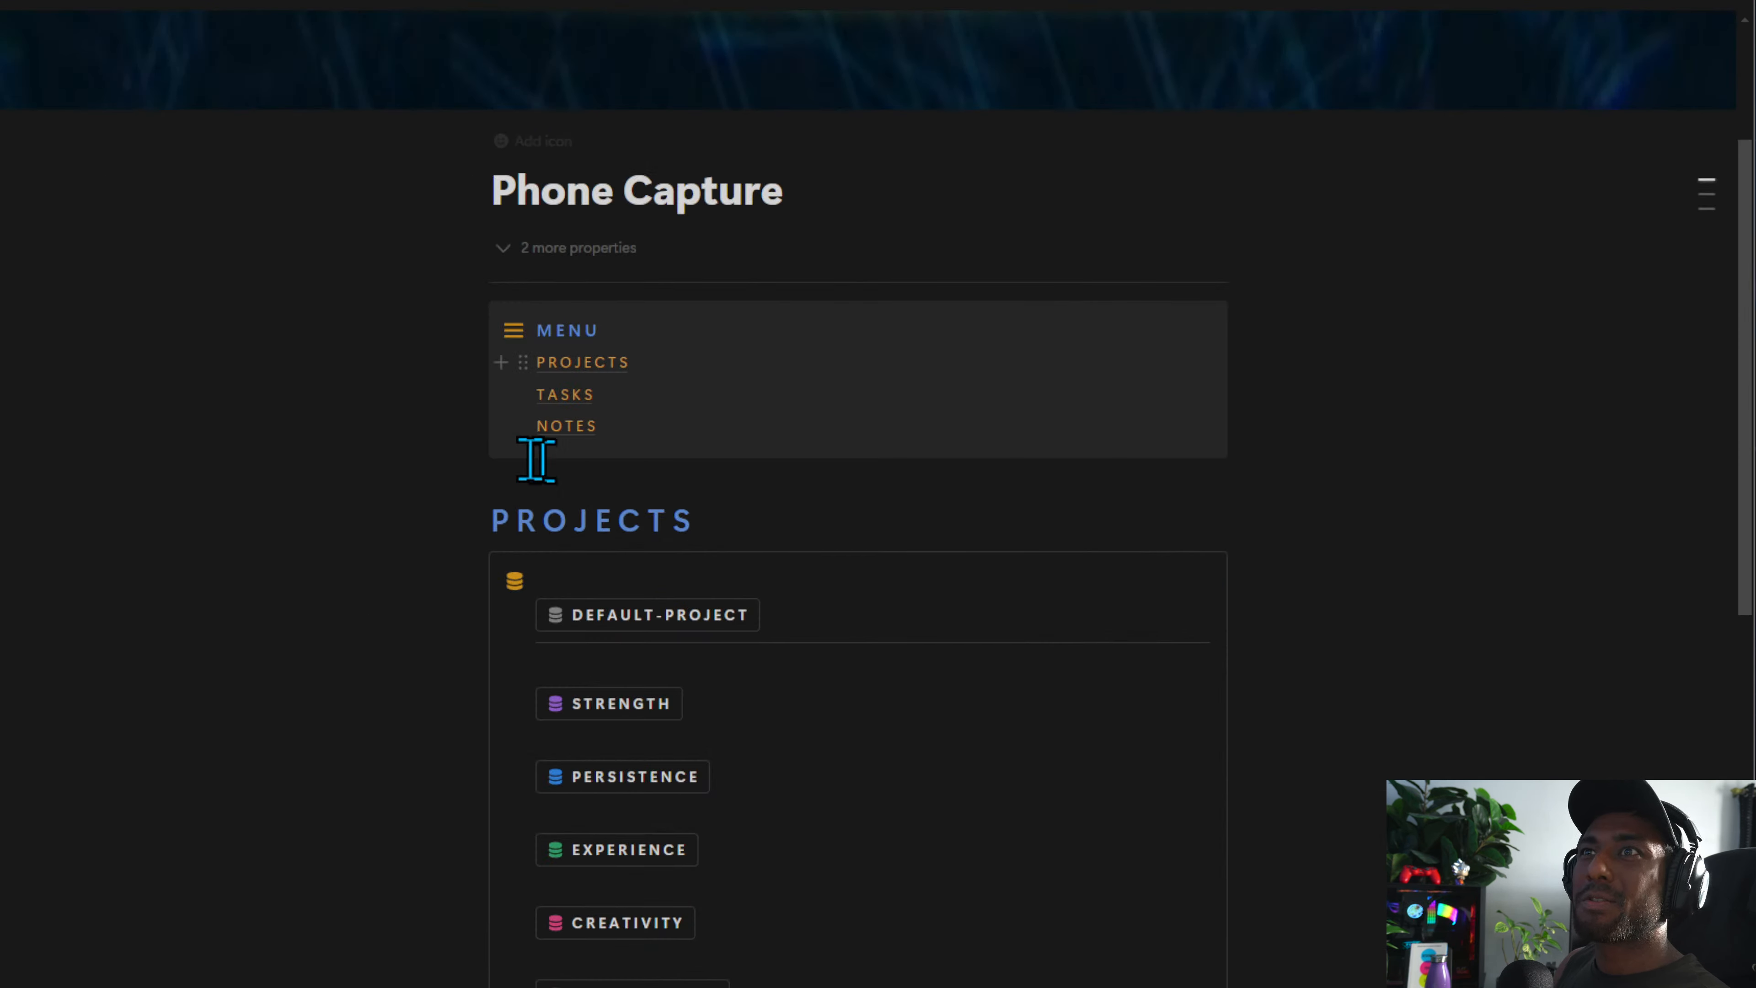
pyautogui.scroll(3, 655, 615)
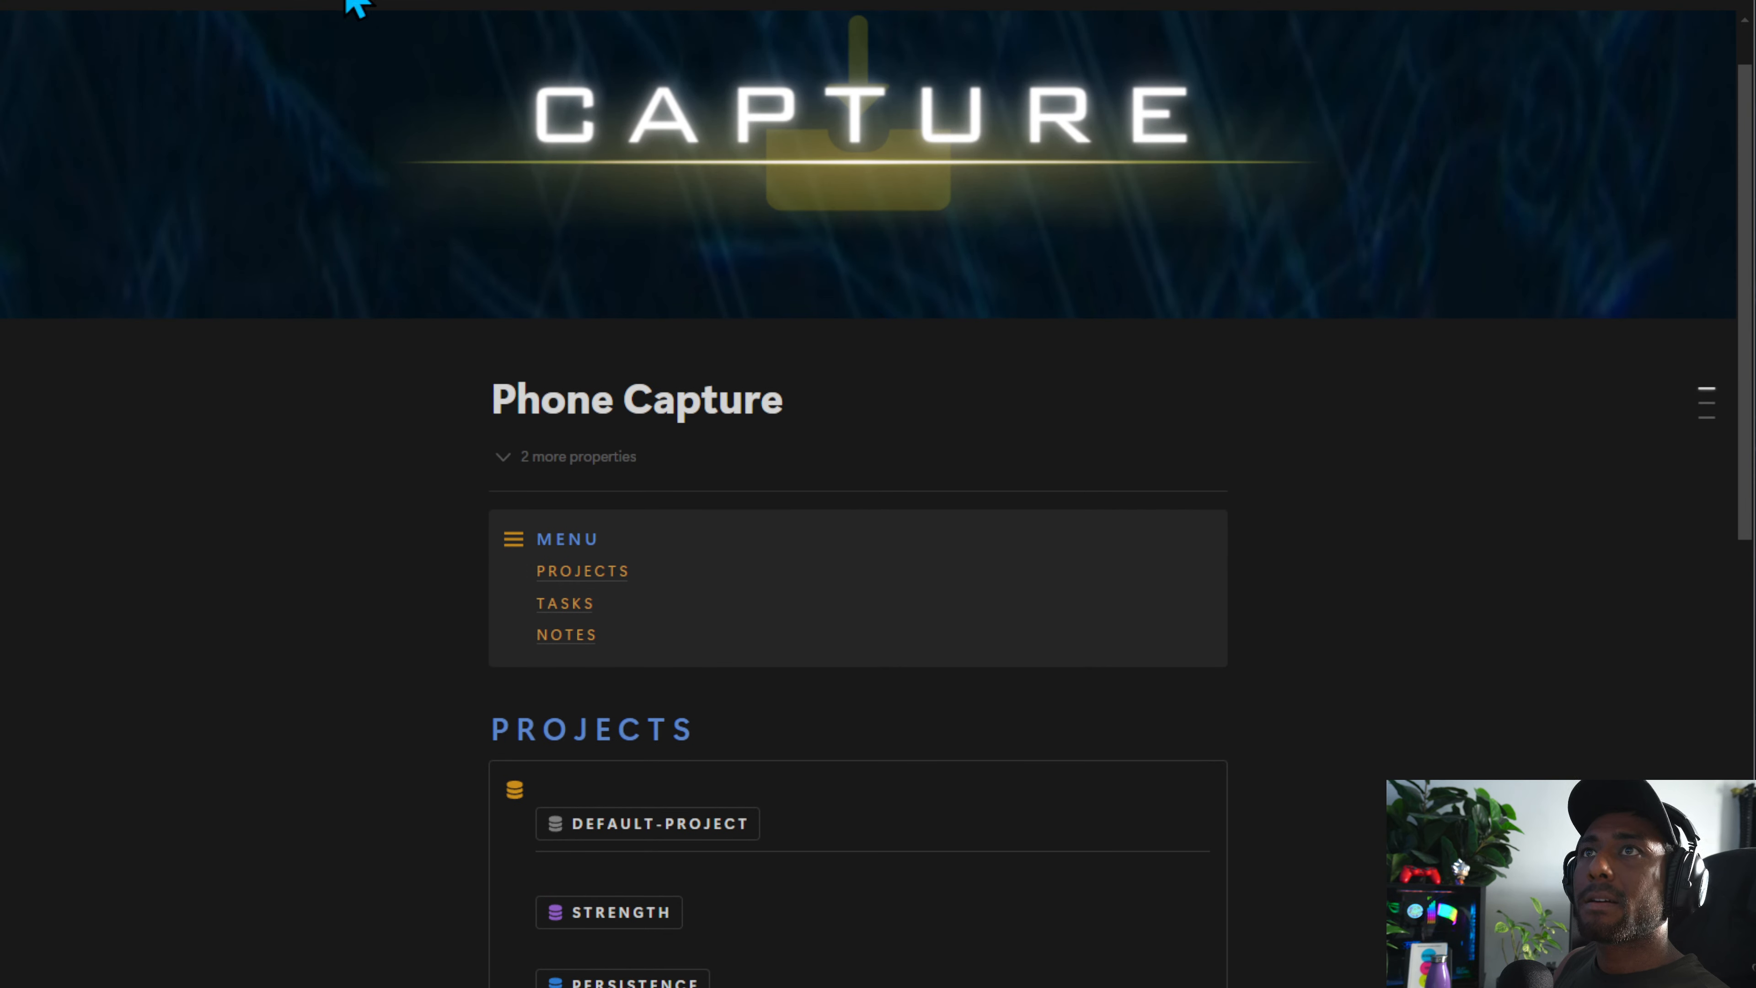
pyautogui.scroll(-4, 858, 484)
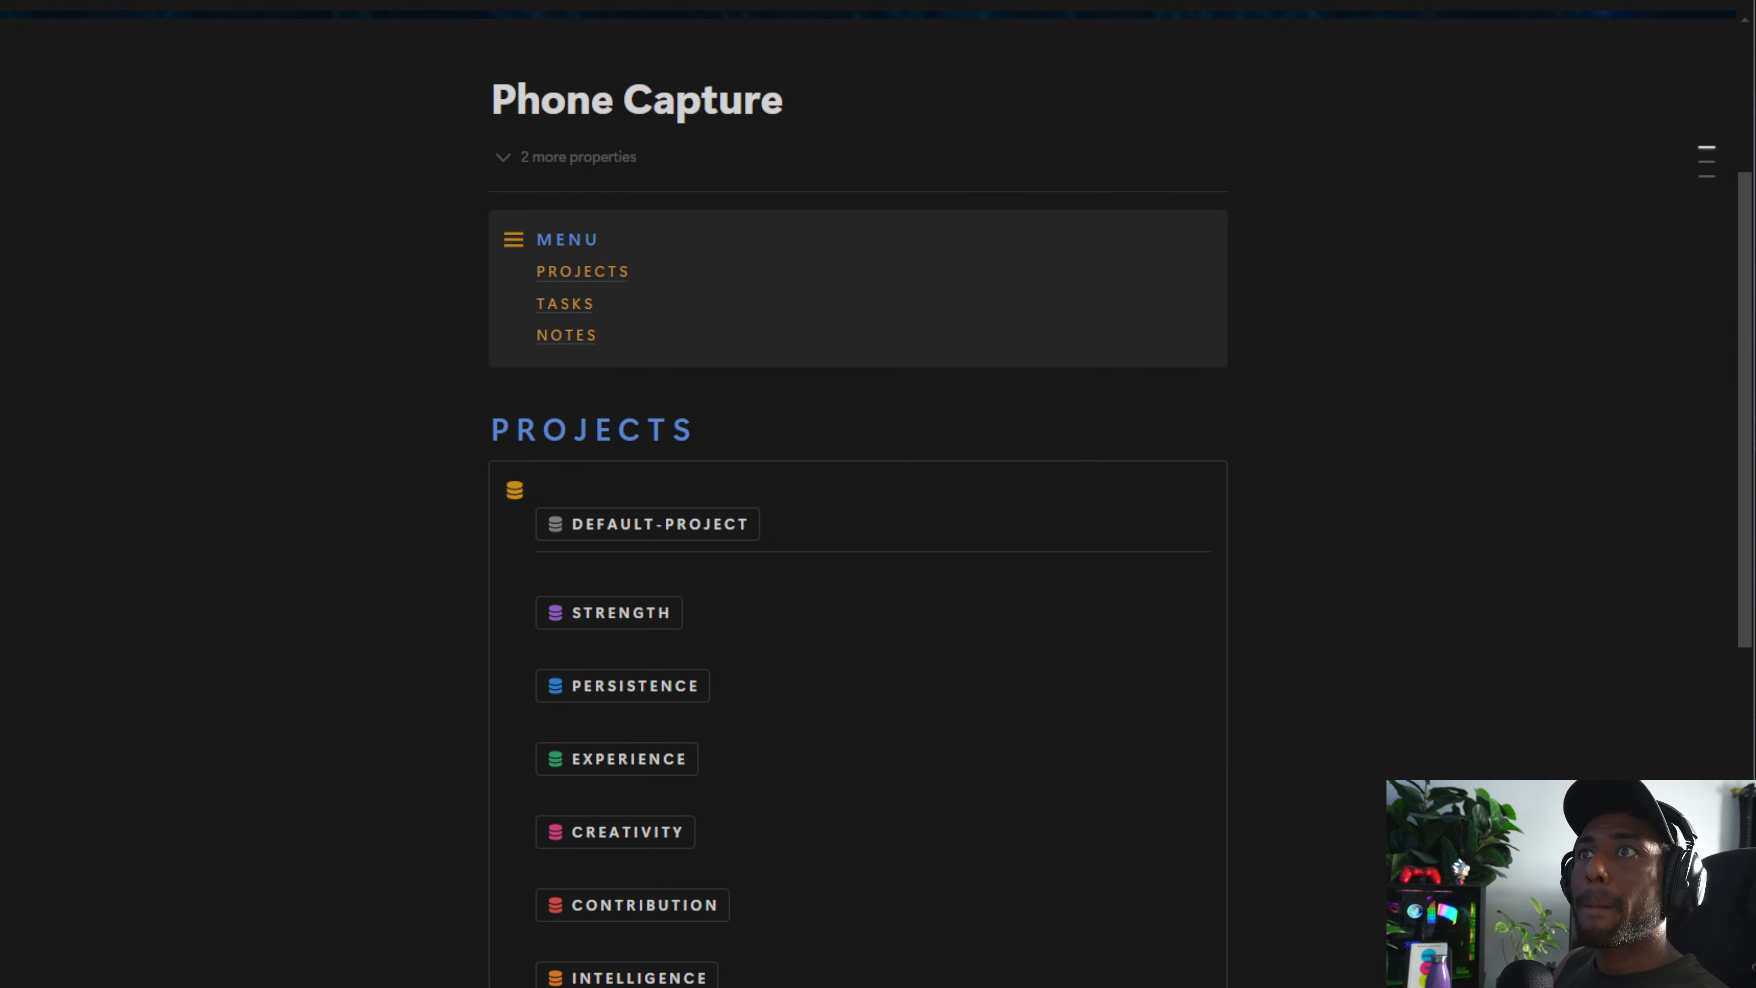
# Go back to the Phone Dashboards page and inspect the Back to Dashboards button's settings
pyautogui.hotkey('alt', 'Left')
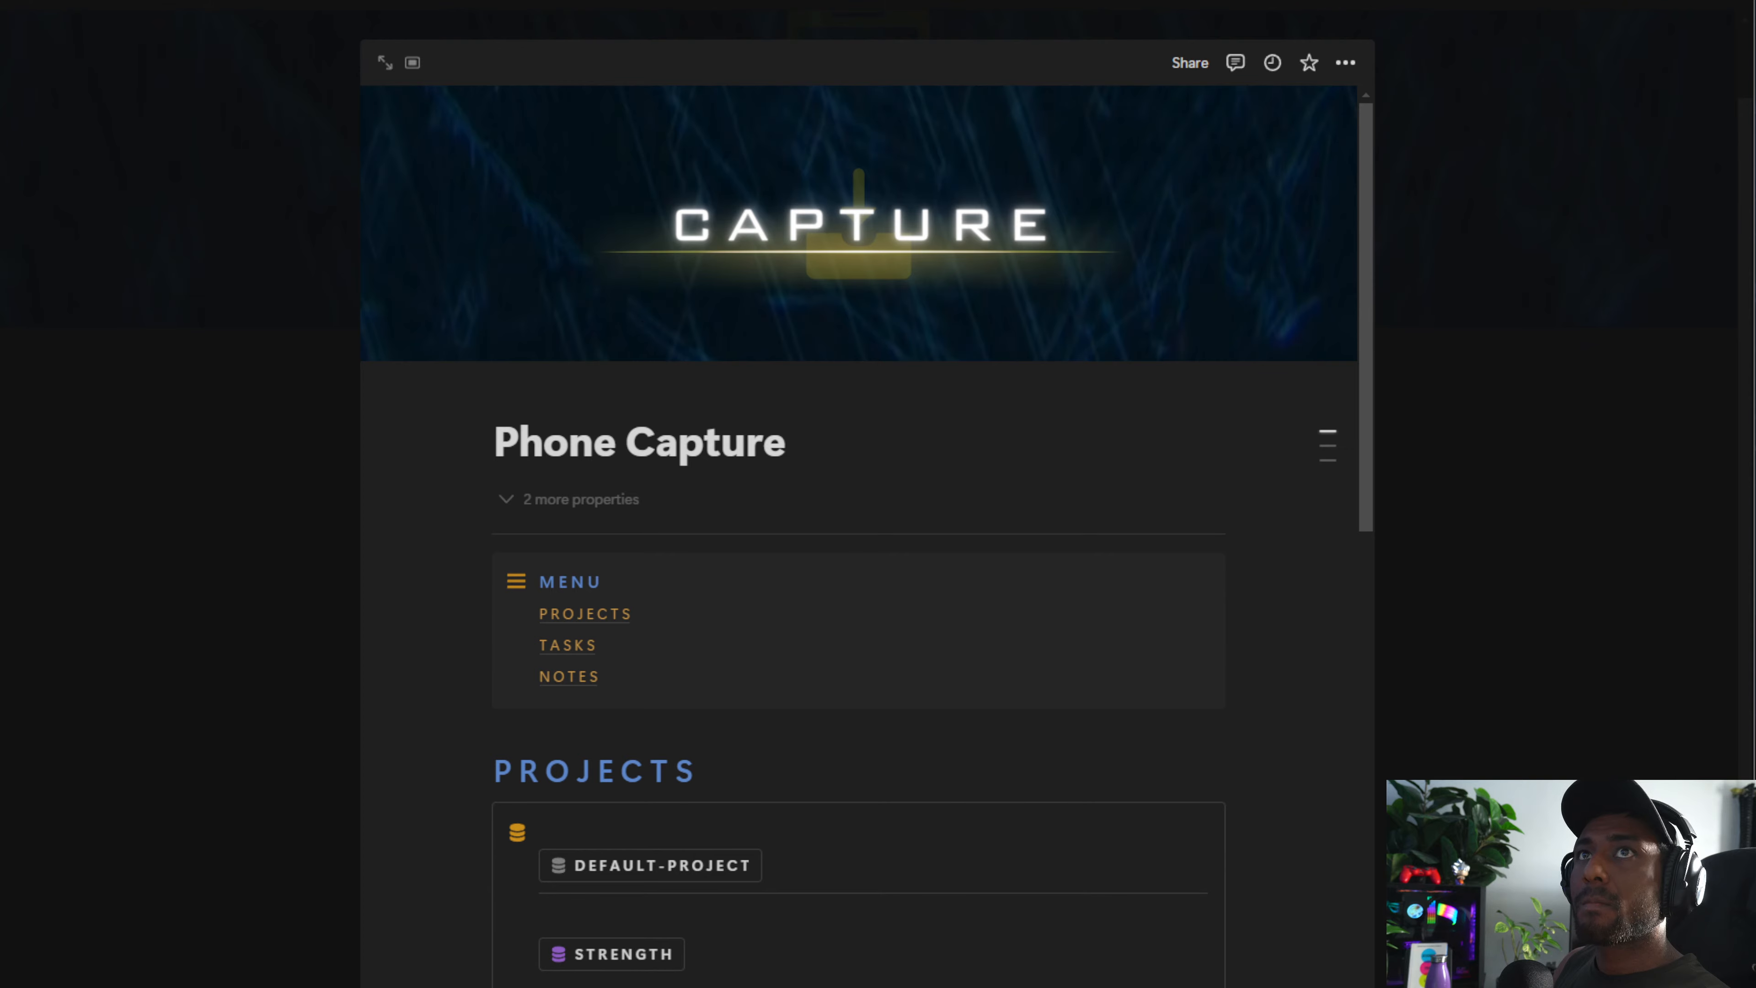
pyautogui.hotkey('alt', 'Left')
pyautogui.hotkey('alt', 'Left')
pyautogui.click(240, 435)
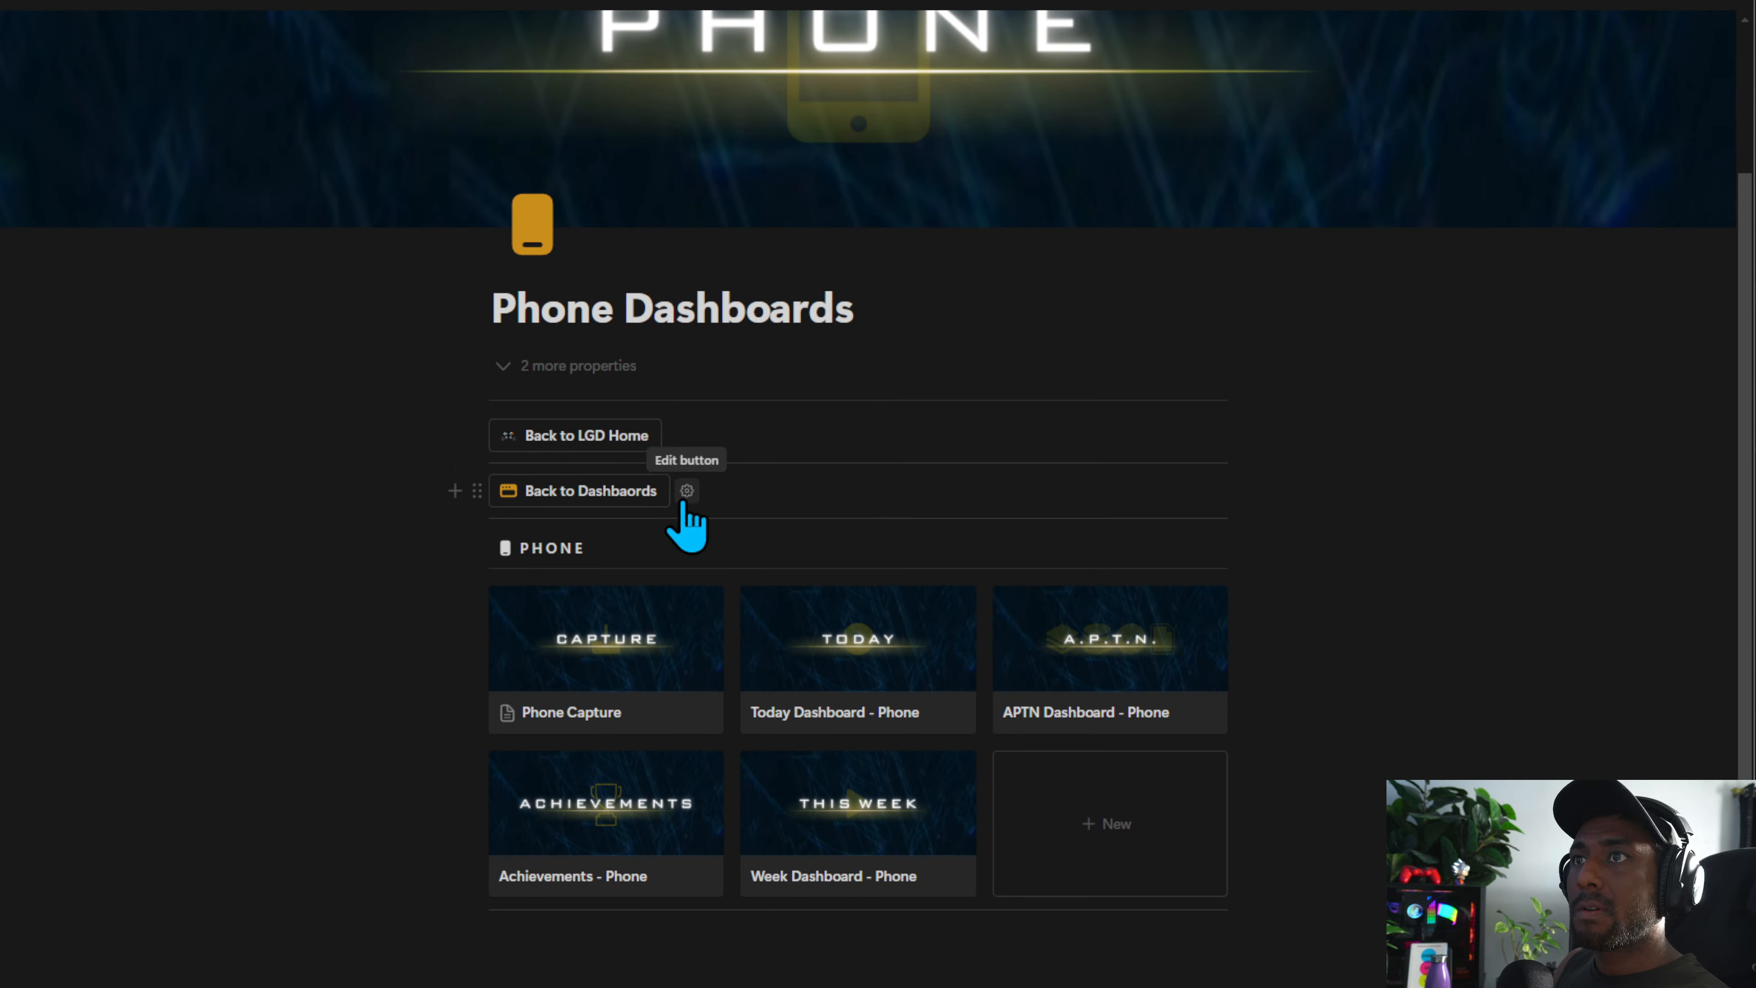
pyautogui.click(687, 491)
pyautogui.click(653, 545)
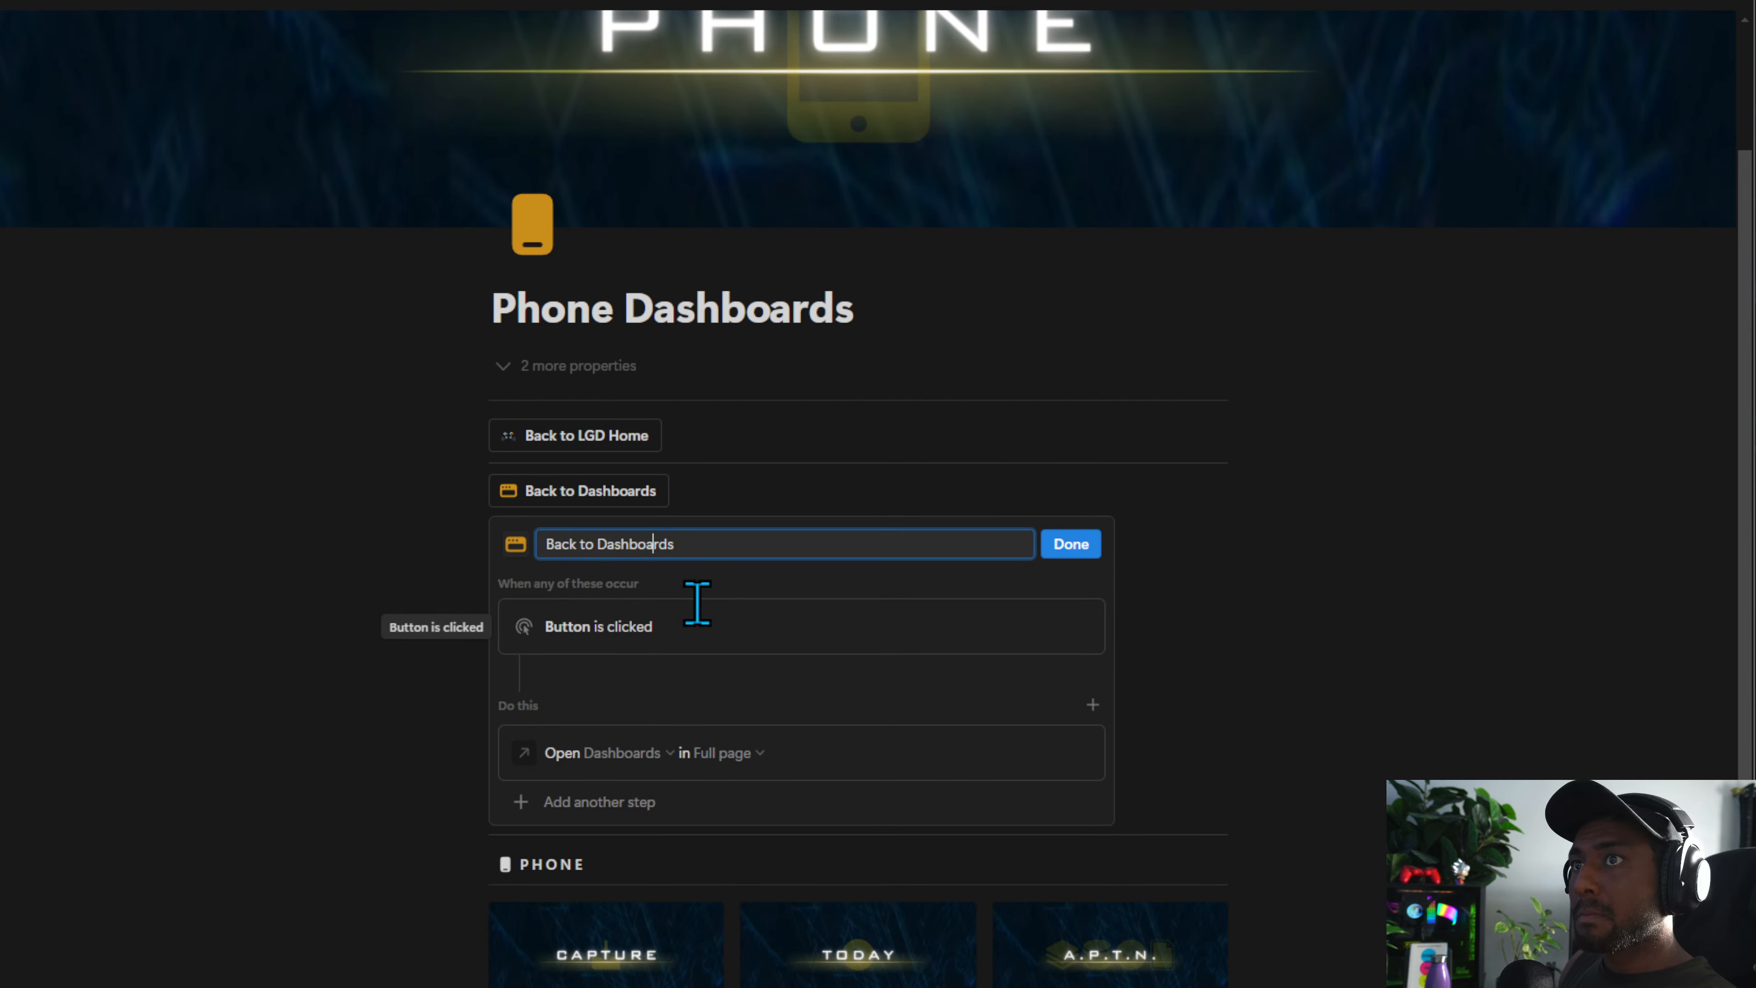
pyautogui.scroll(2, 696, 603)
pyautogui.click(1071, 647)
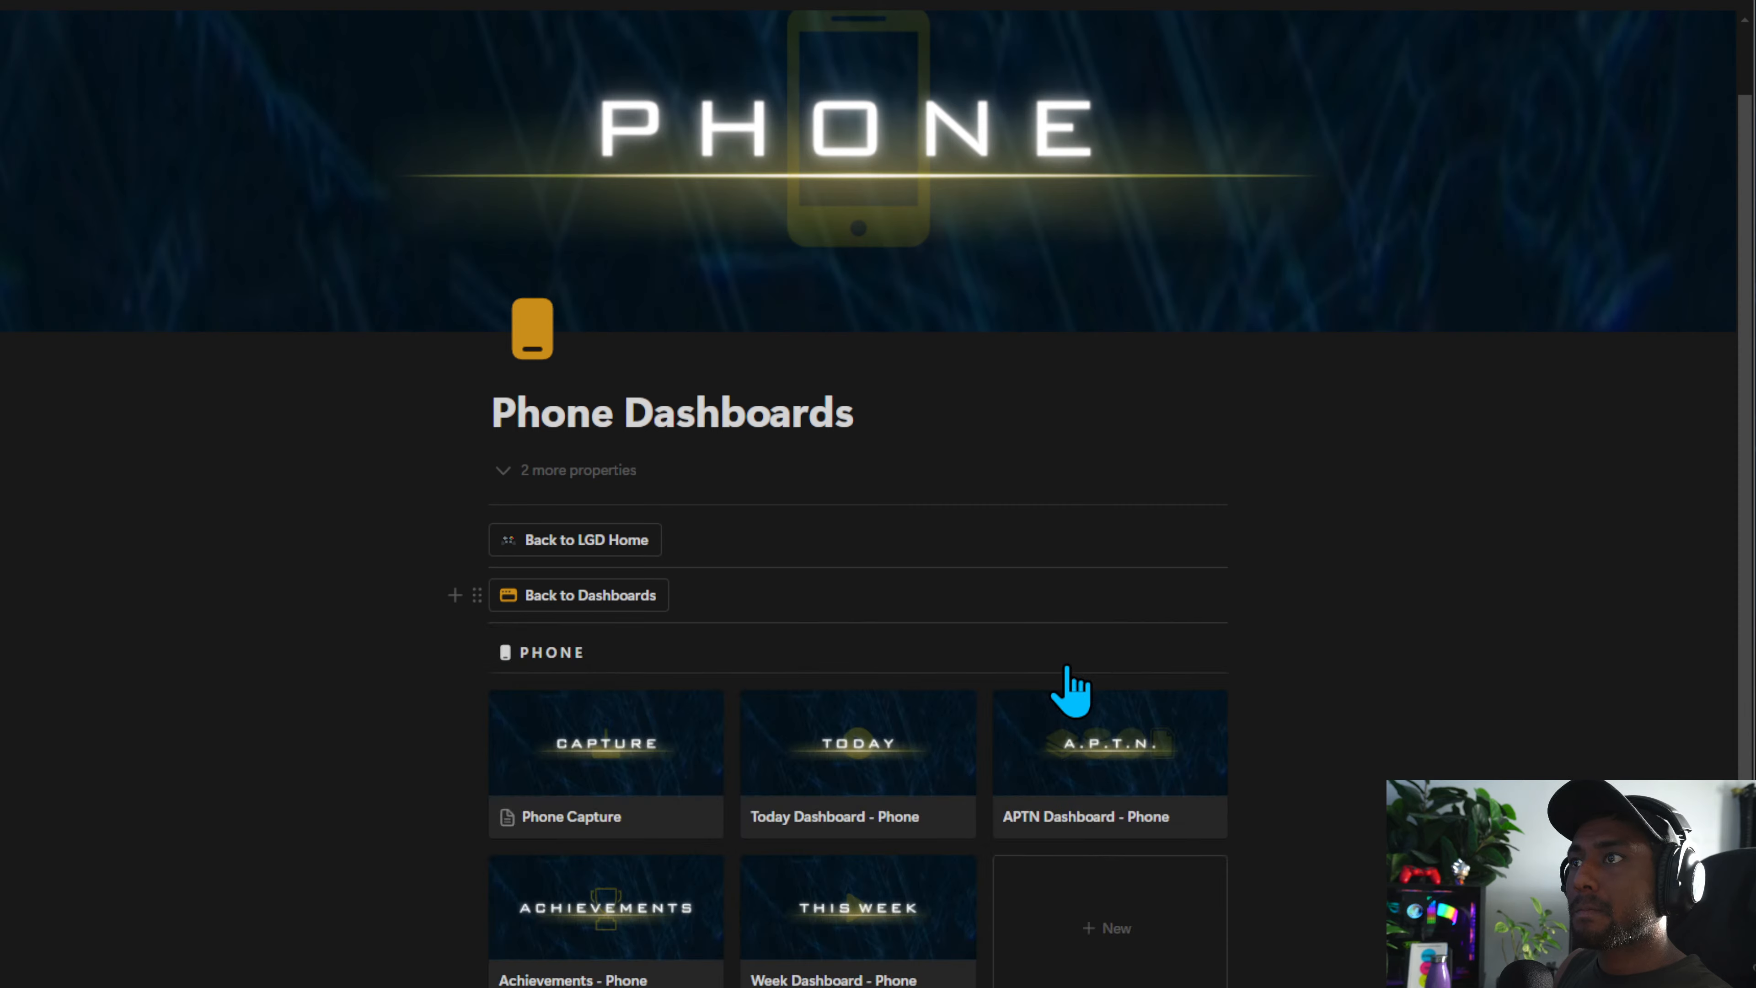
# Open Phone Capture and insert a new button above the menu named Back To Phone Dashboards
pyautogui.scroll(-2, 622, 608)
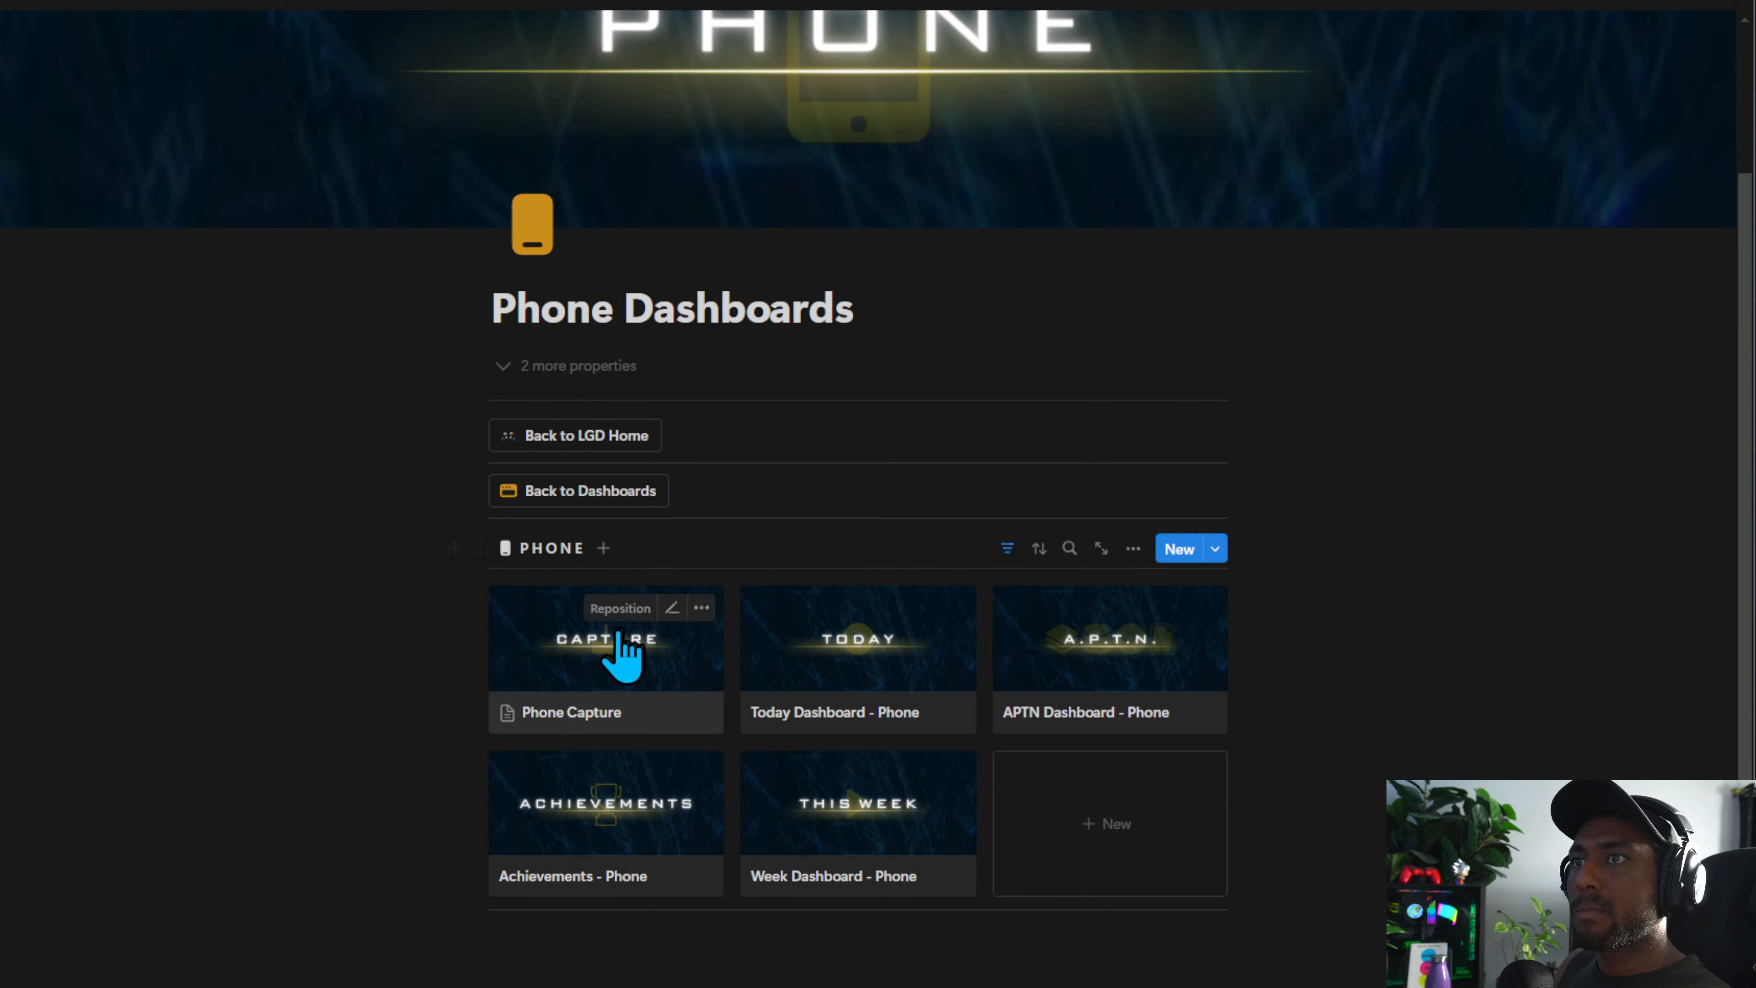
pyautogui.click(616, 665)
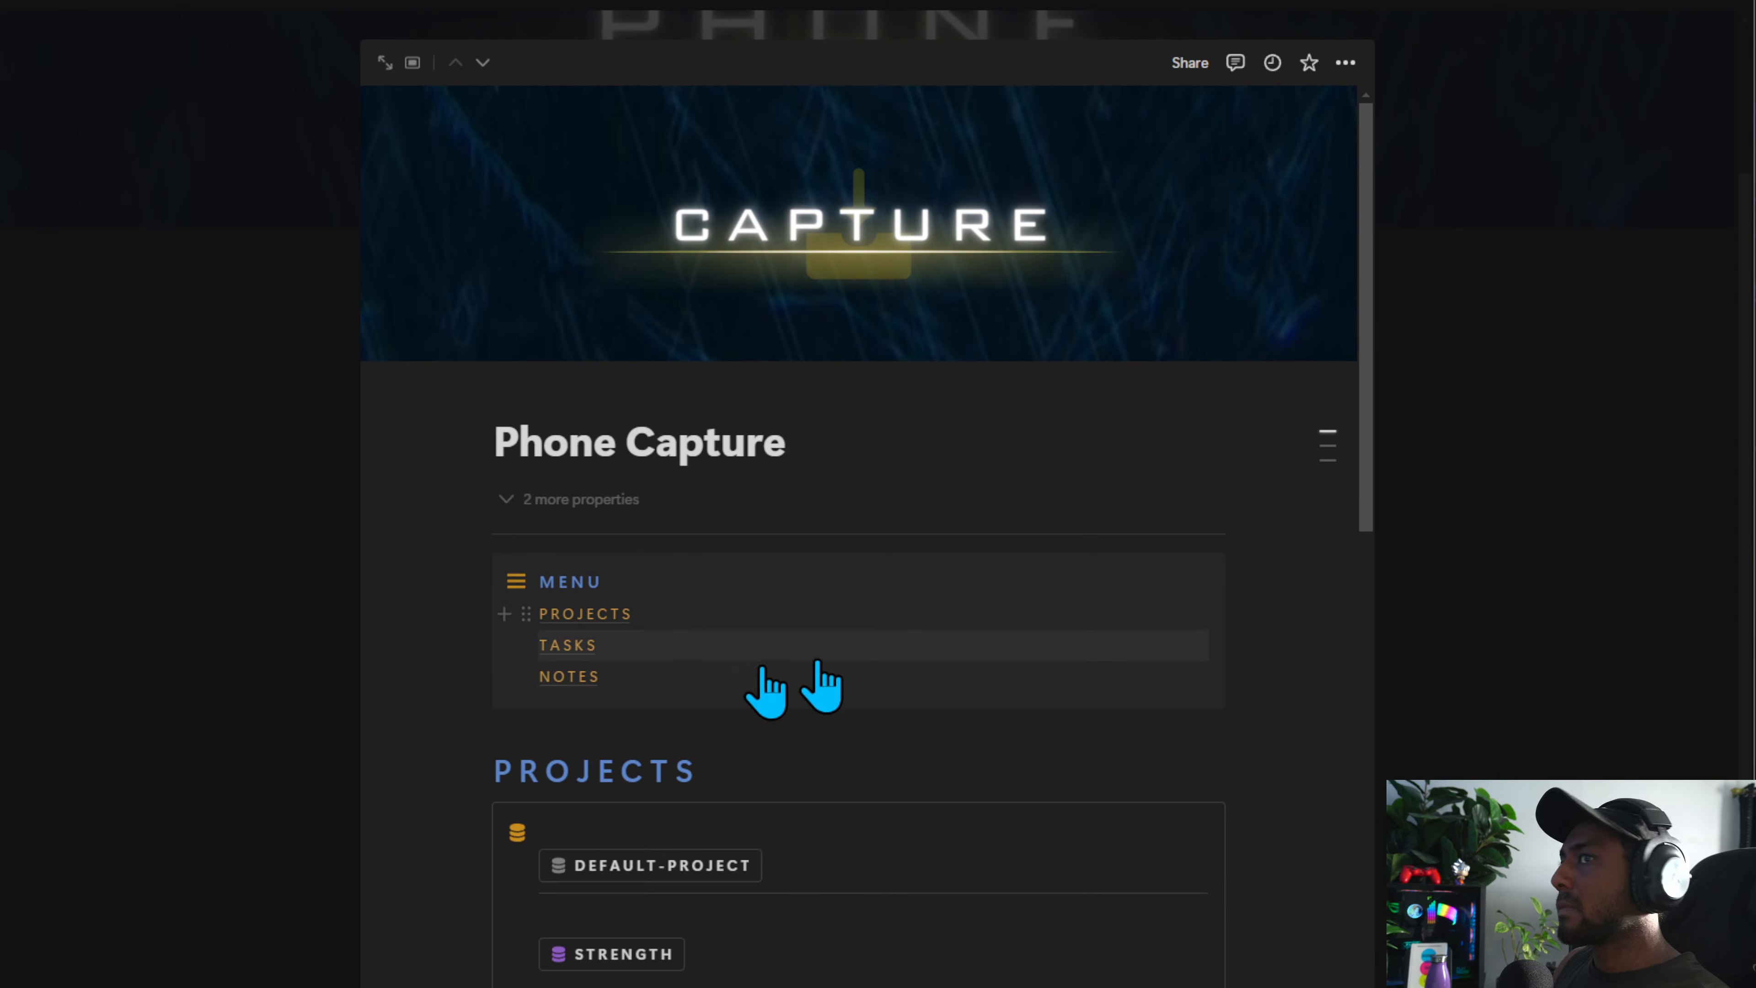
pyautogui.keyDown('alt'); pyautogui.click(459, 557); pyautogui.keyUp('alt')
pyautogui.press('Escape')
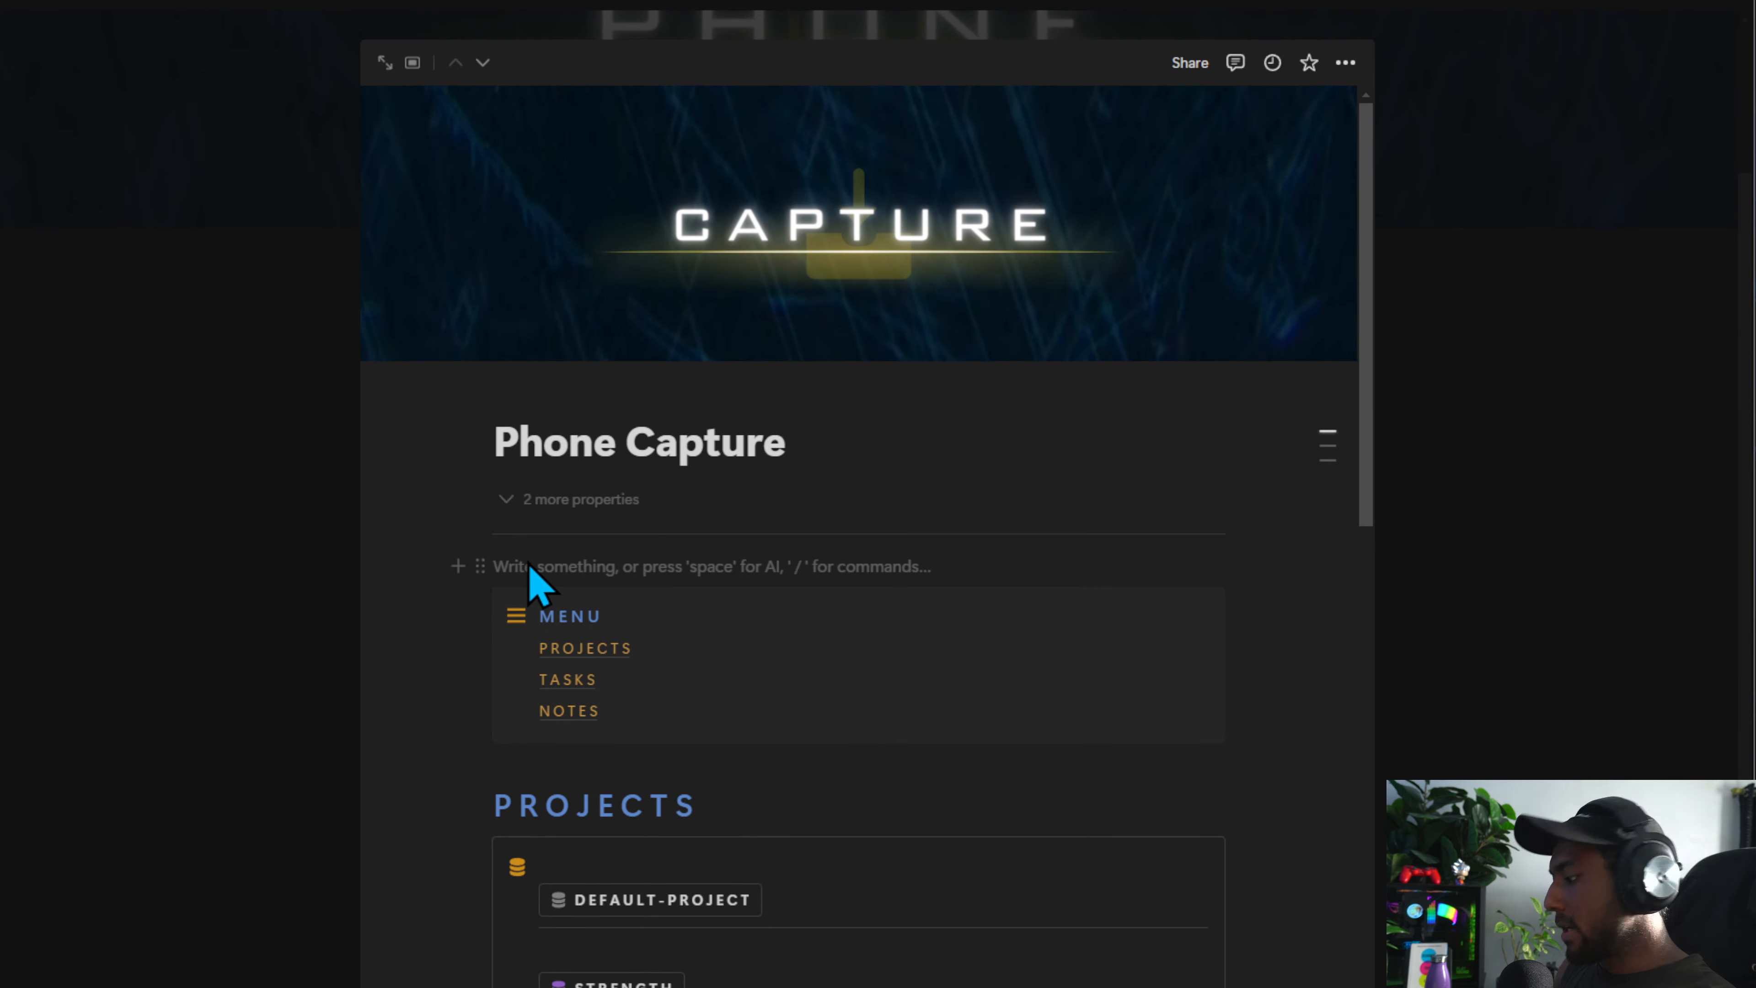
pyautogui.press('BackSpace')
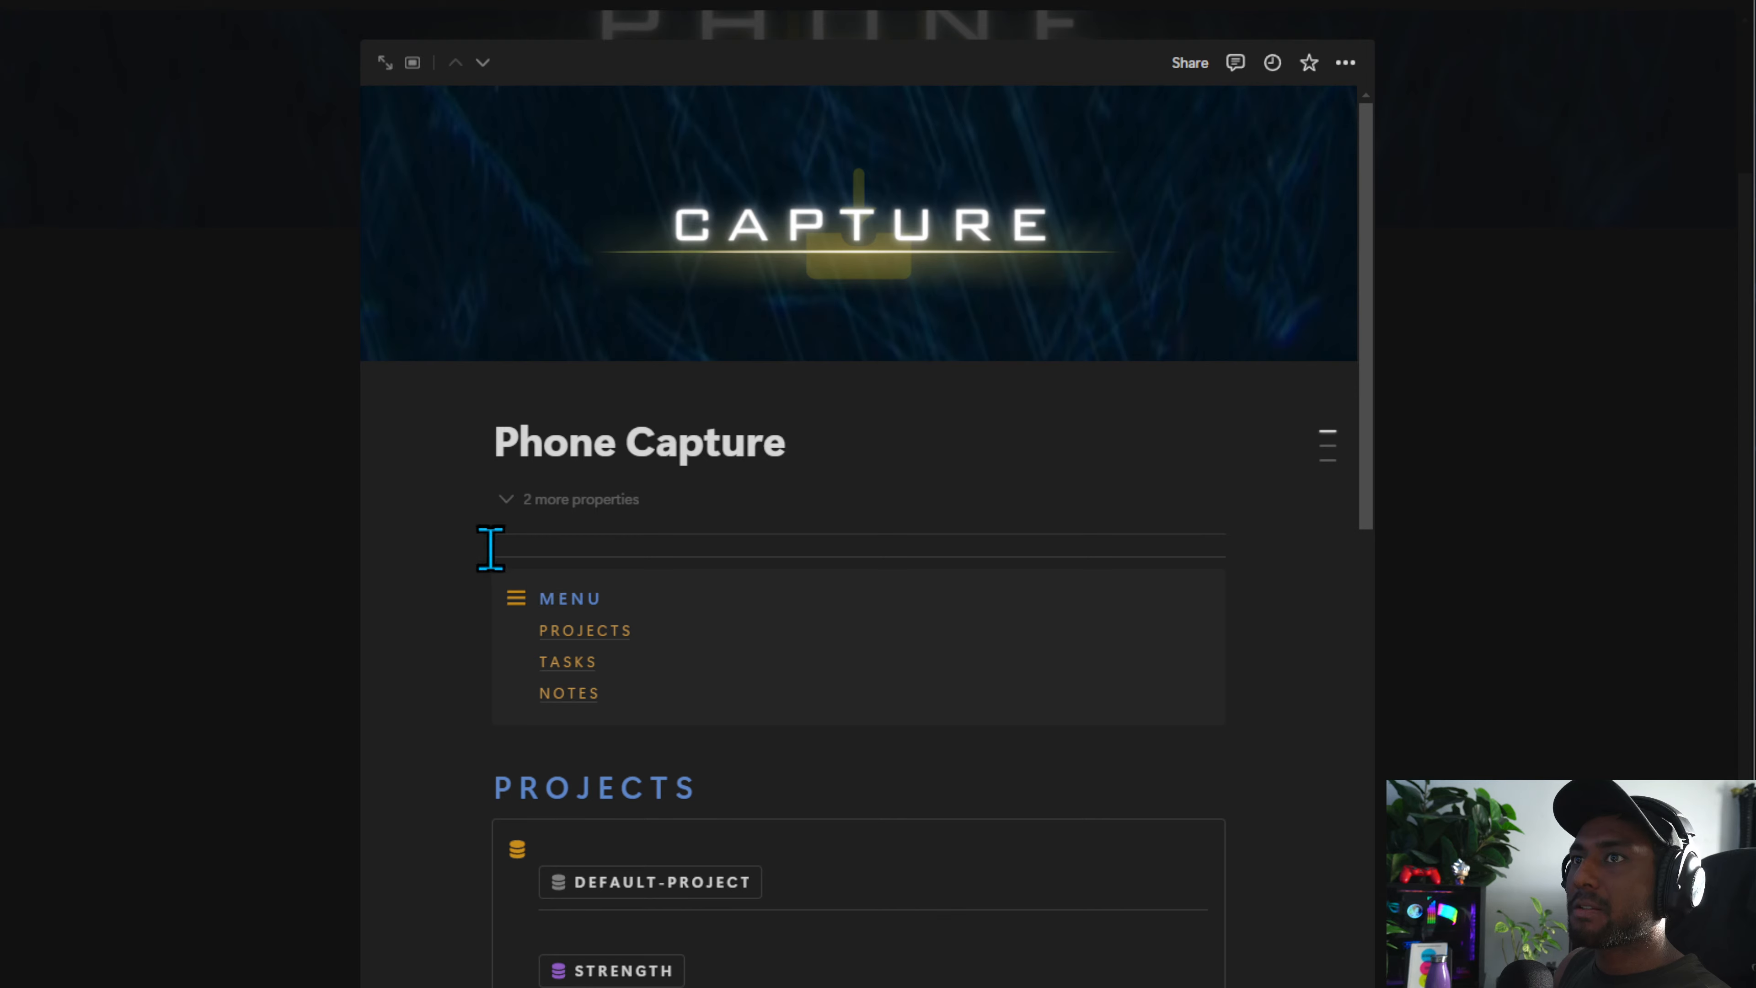
pyautogui.keyDown('alt'); pyautogui.click(458, 557); pyautogui.keyUp('alt')
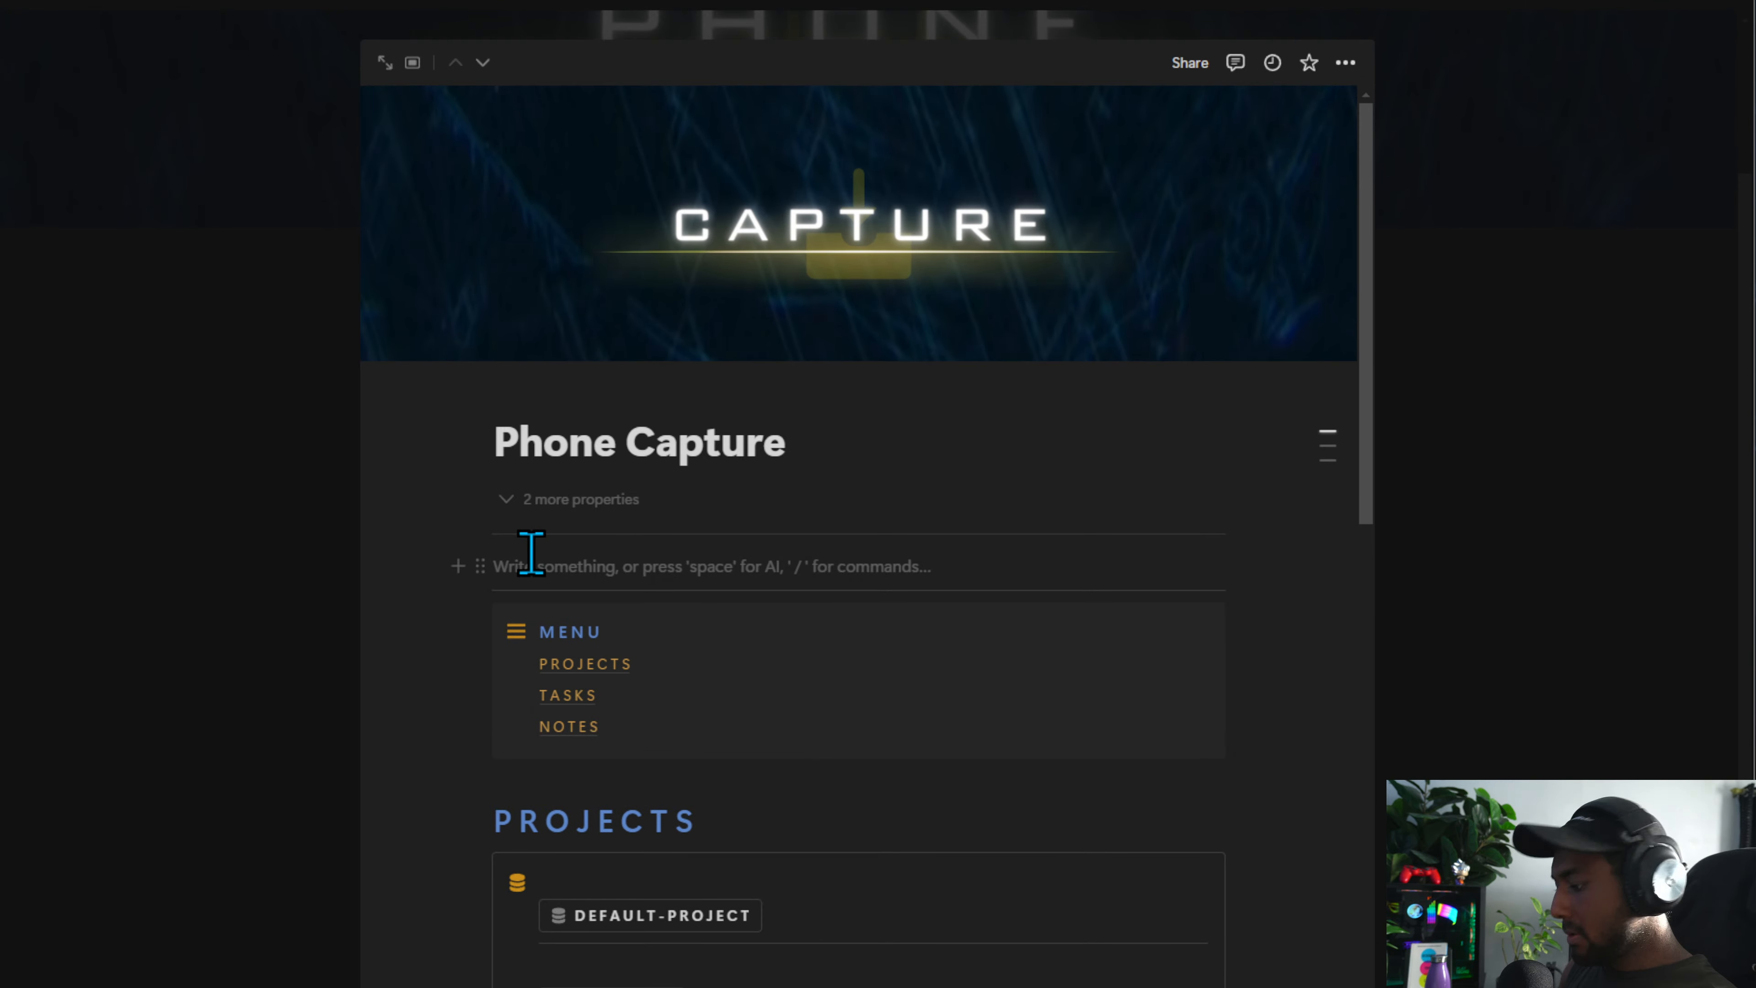
pyautogui.write('/button')
pyautogui.press('Return')
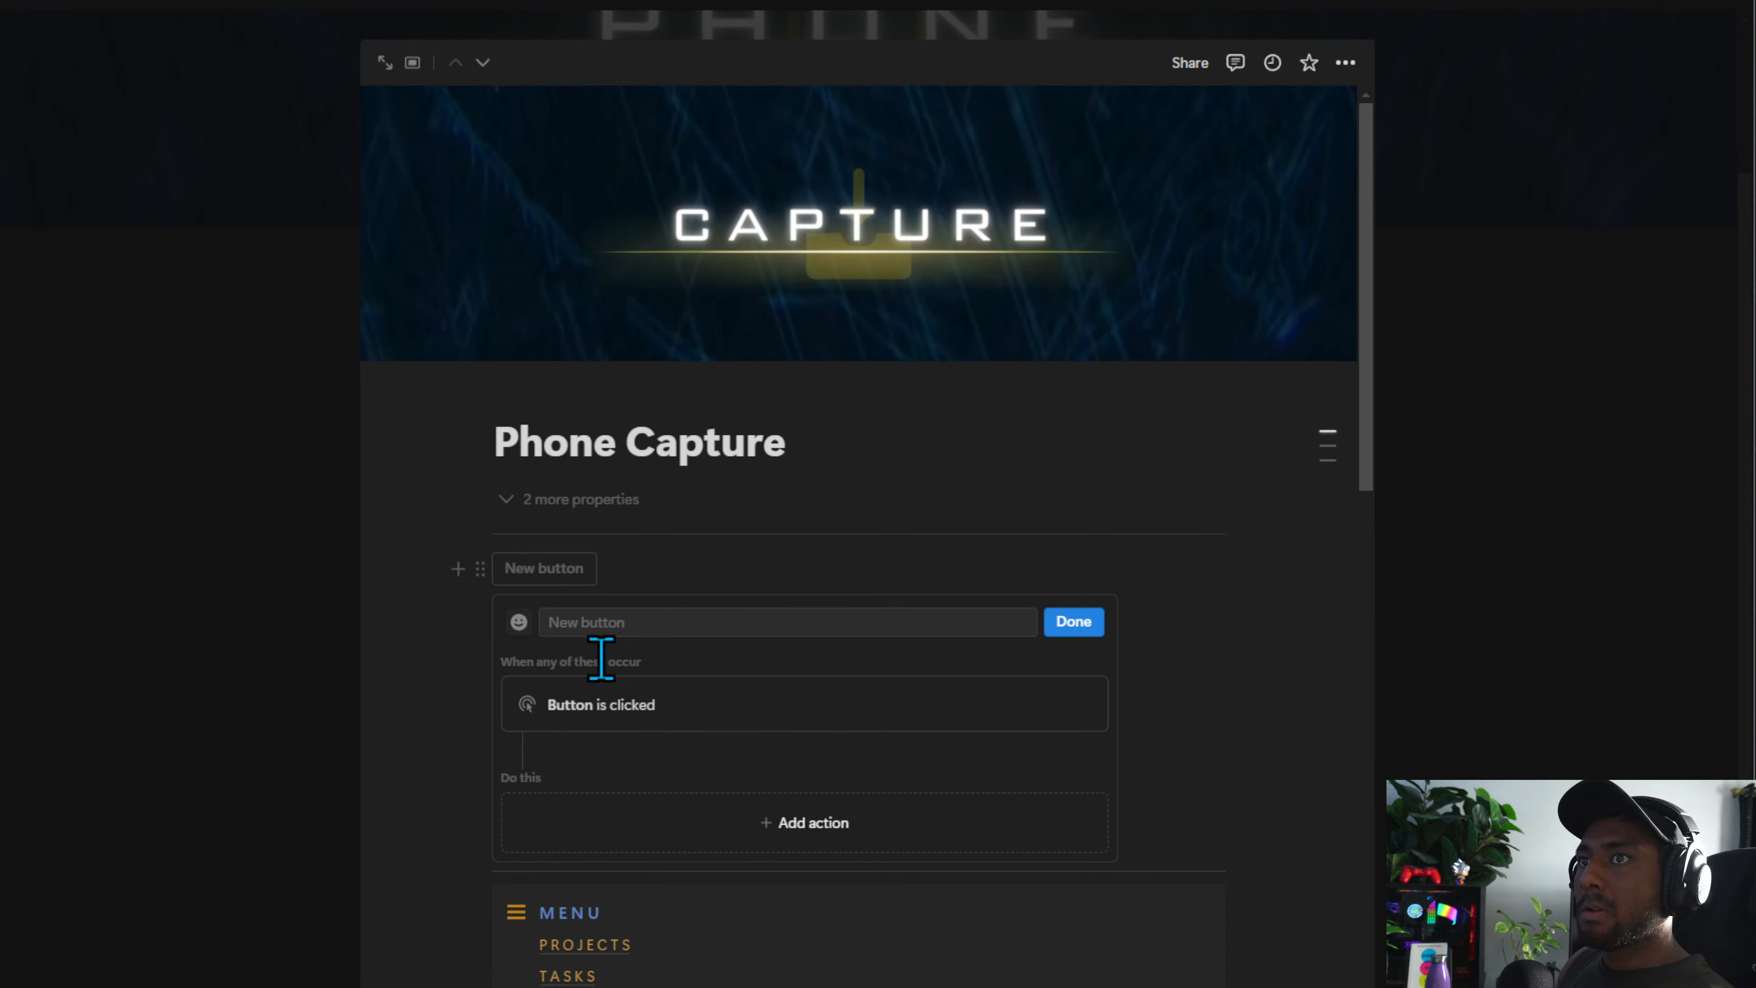
pyautogui.click(622, 622)
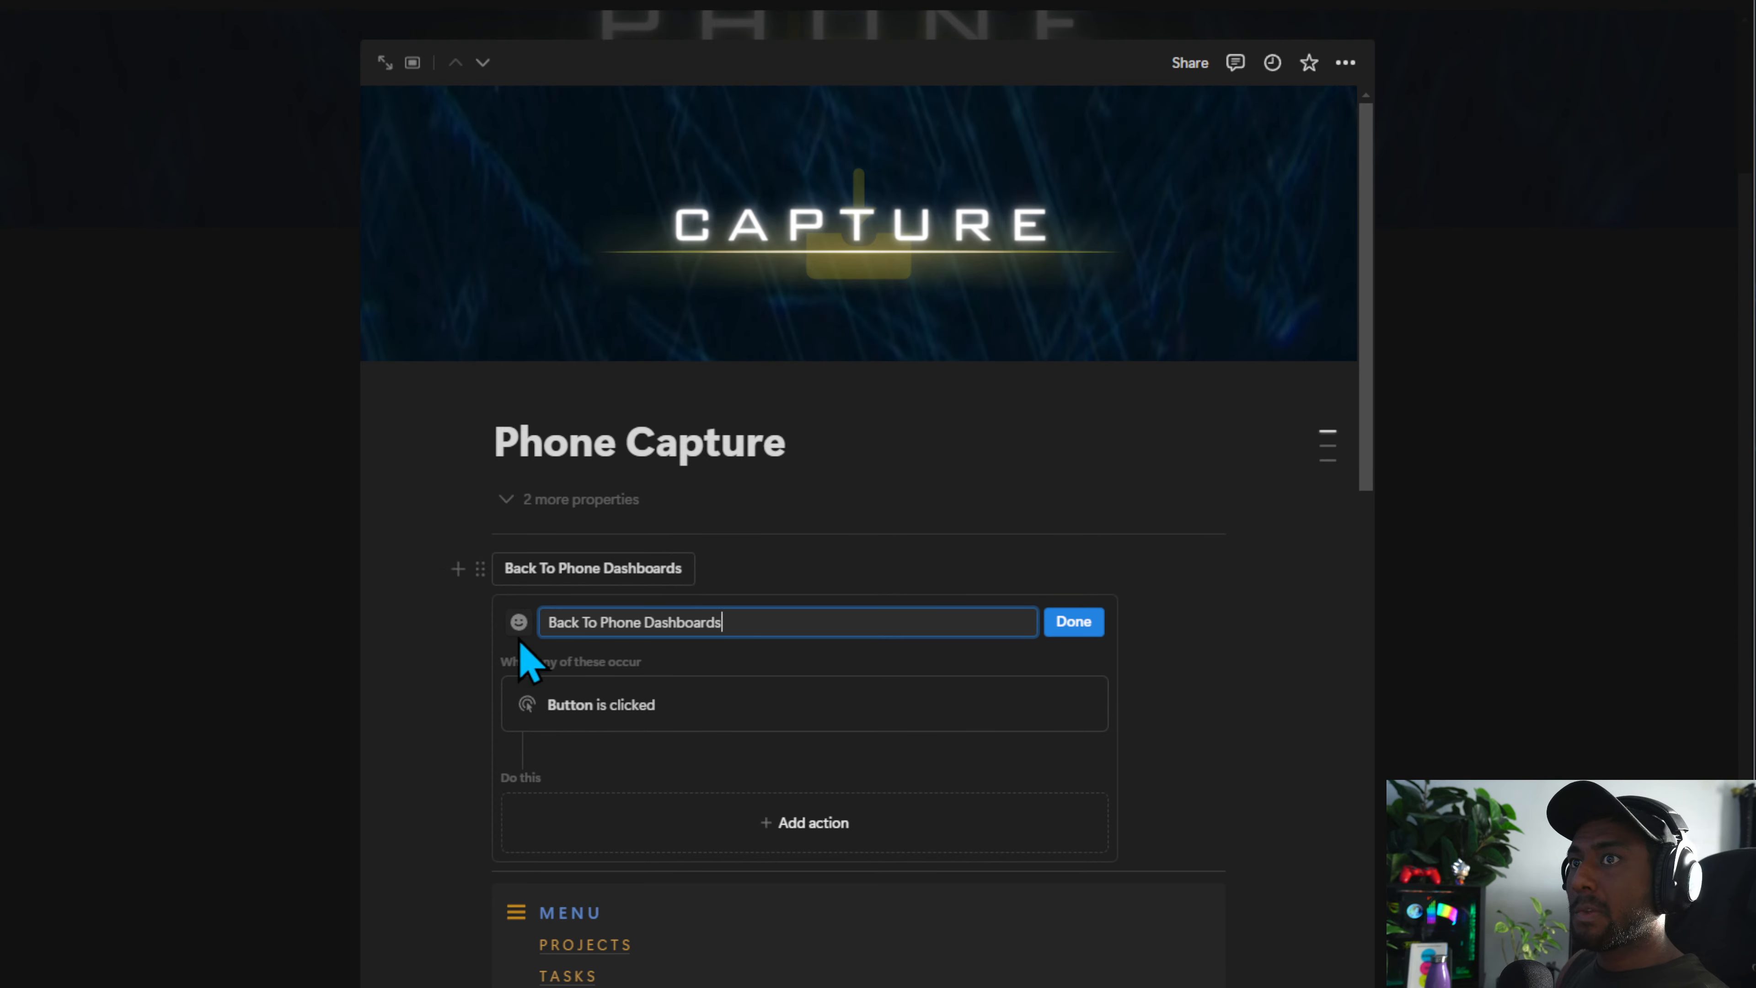
# Give the new button an orange phone icon
pyautogui.click(520, 623)
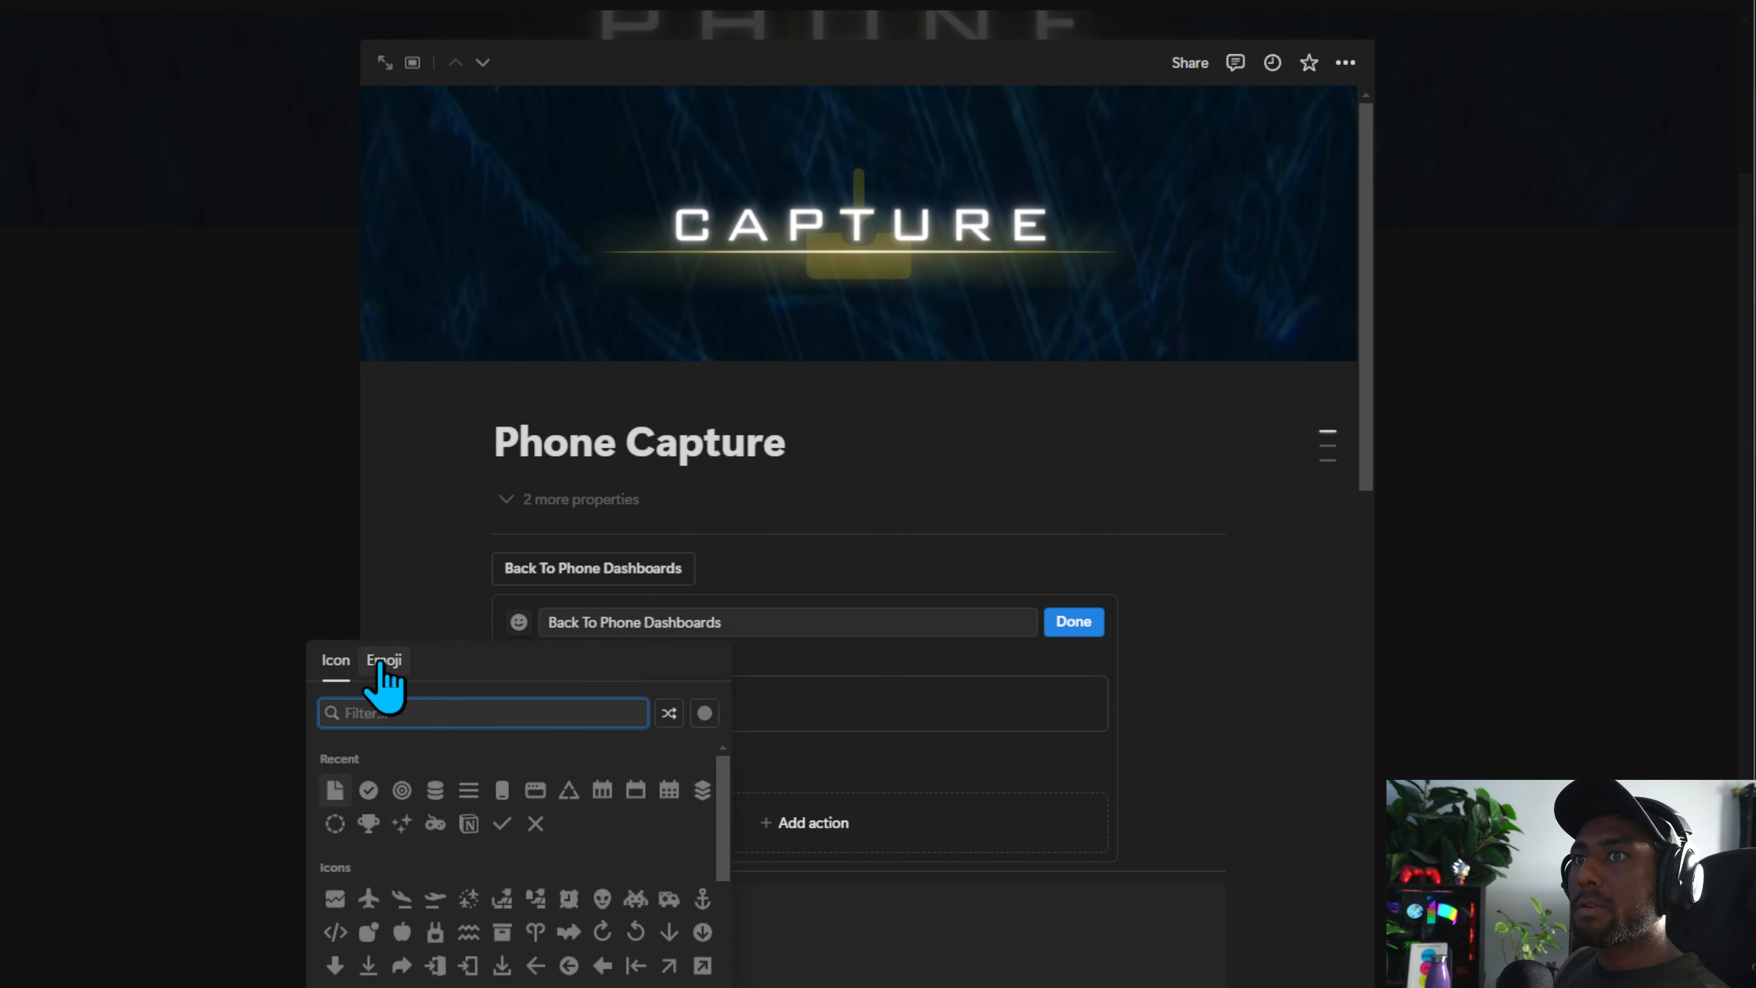
pyautogui.click(704, 713)
pyautogui.click(772, 745)
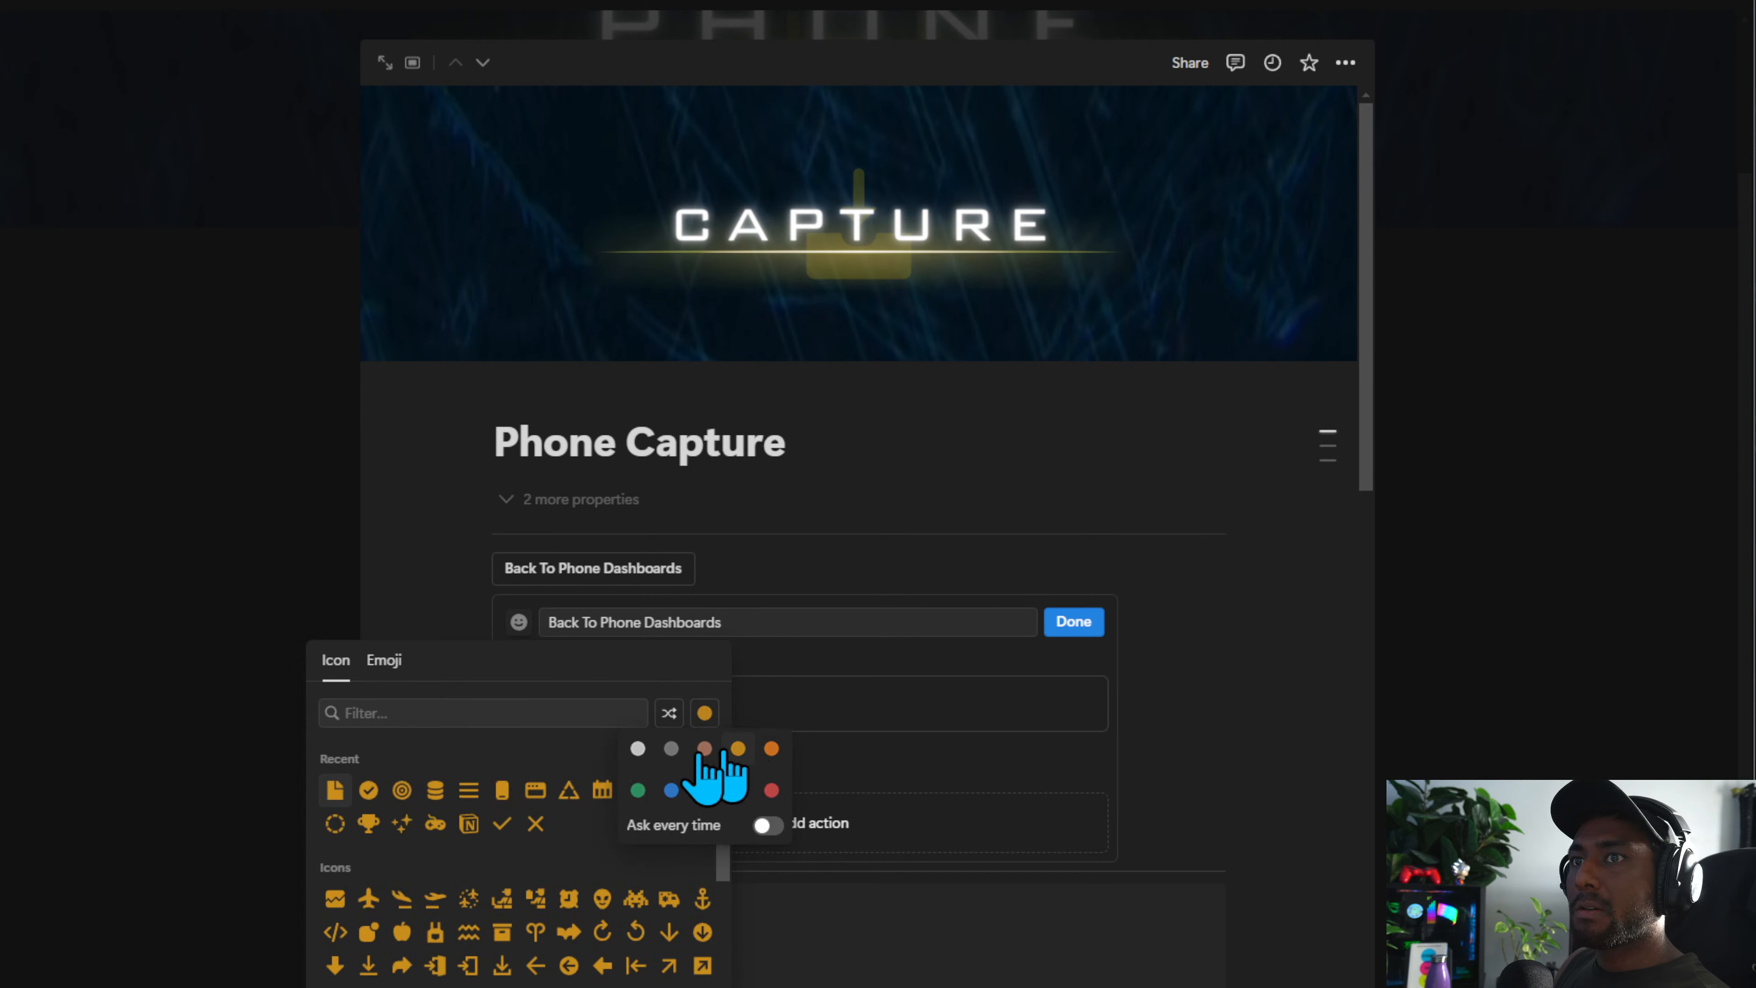
pyautogui.click(502, 790)
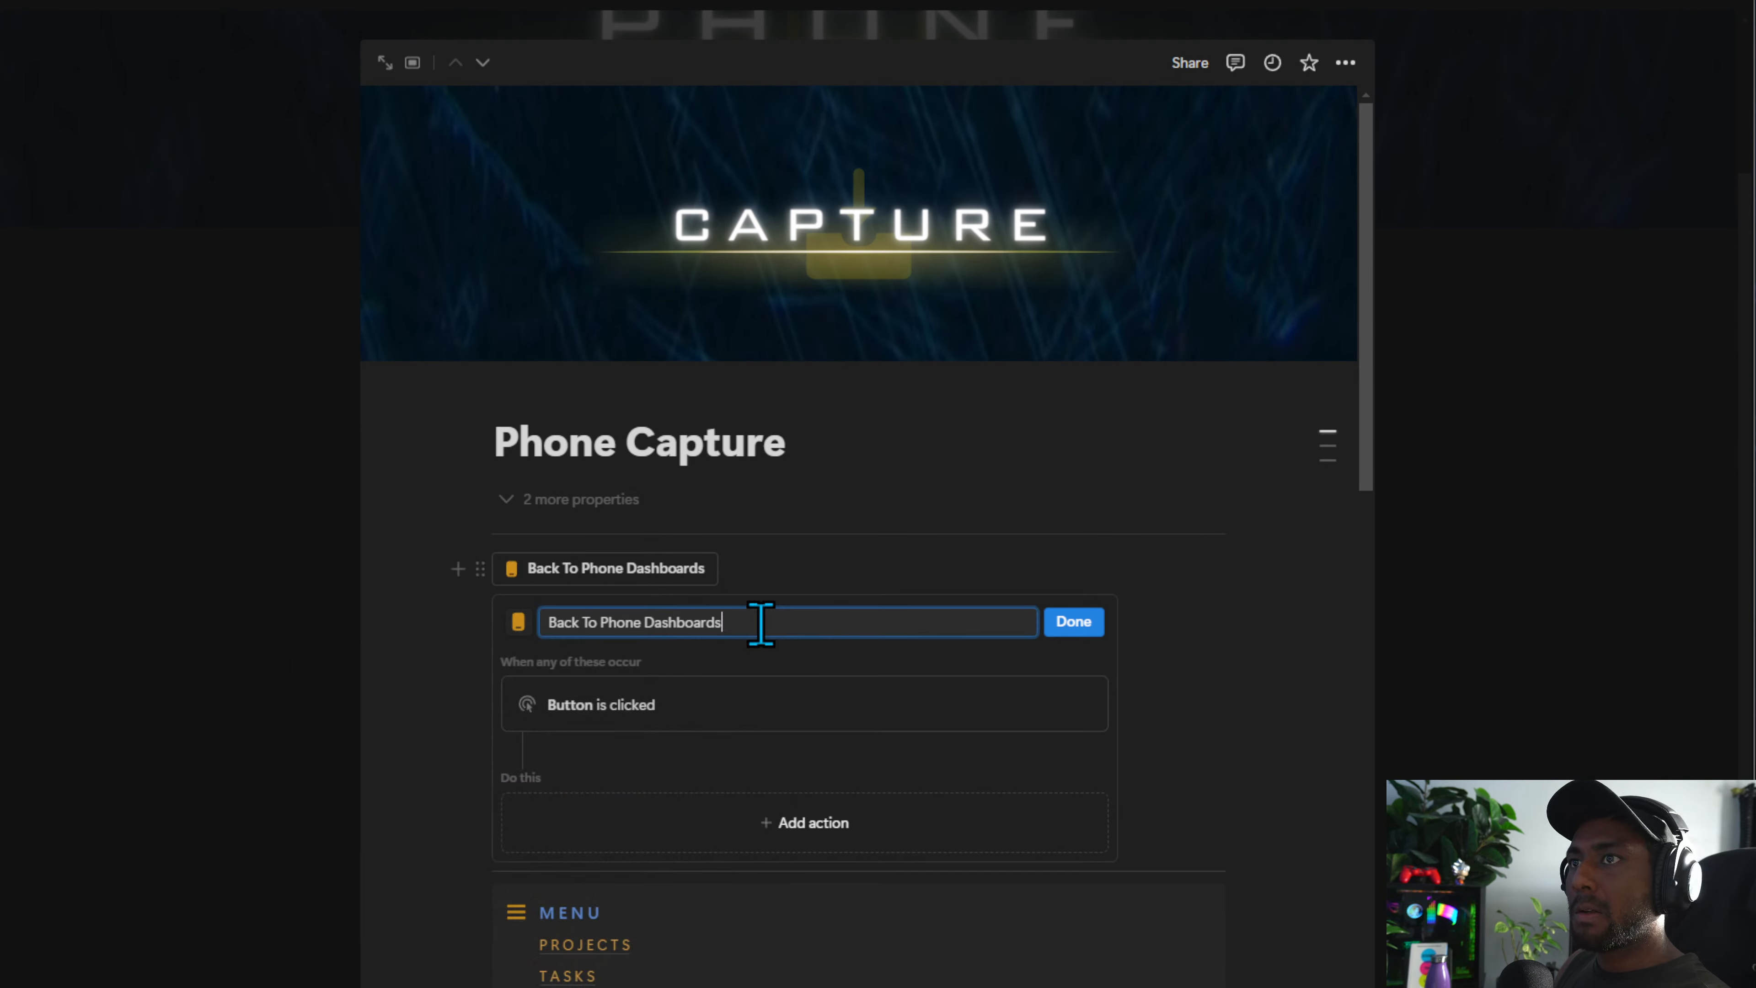
# Add an action that opens the Phone Dashboards page in Full page, then finish editing the button
pyautogui.click(821, 823)
pyautogui.click(639, 962)
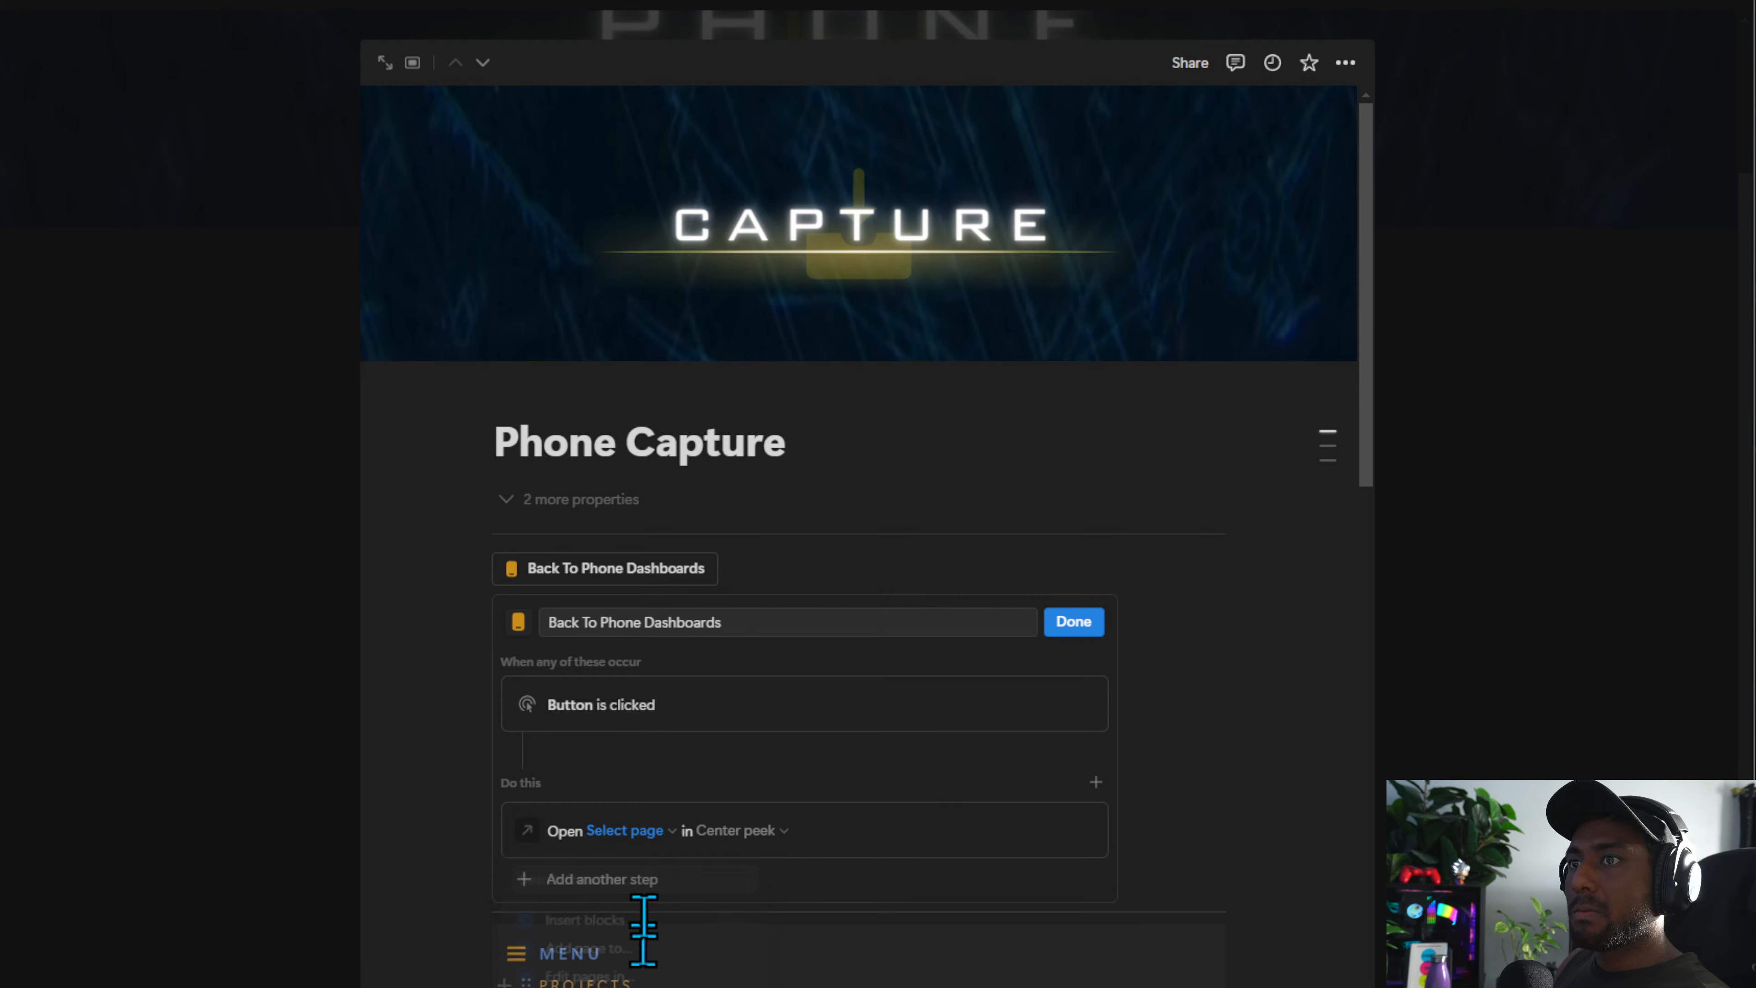
pyautogui.click(666, 833)
pyautogui.click(745, 832)
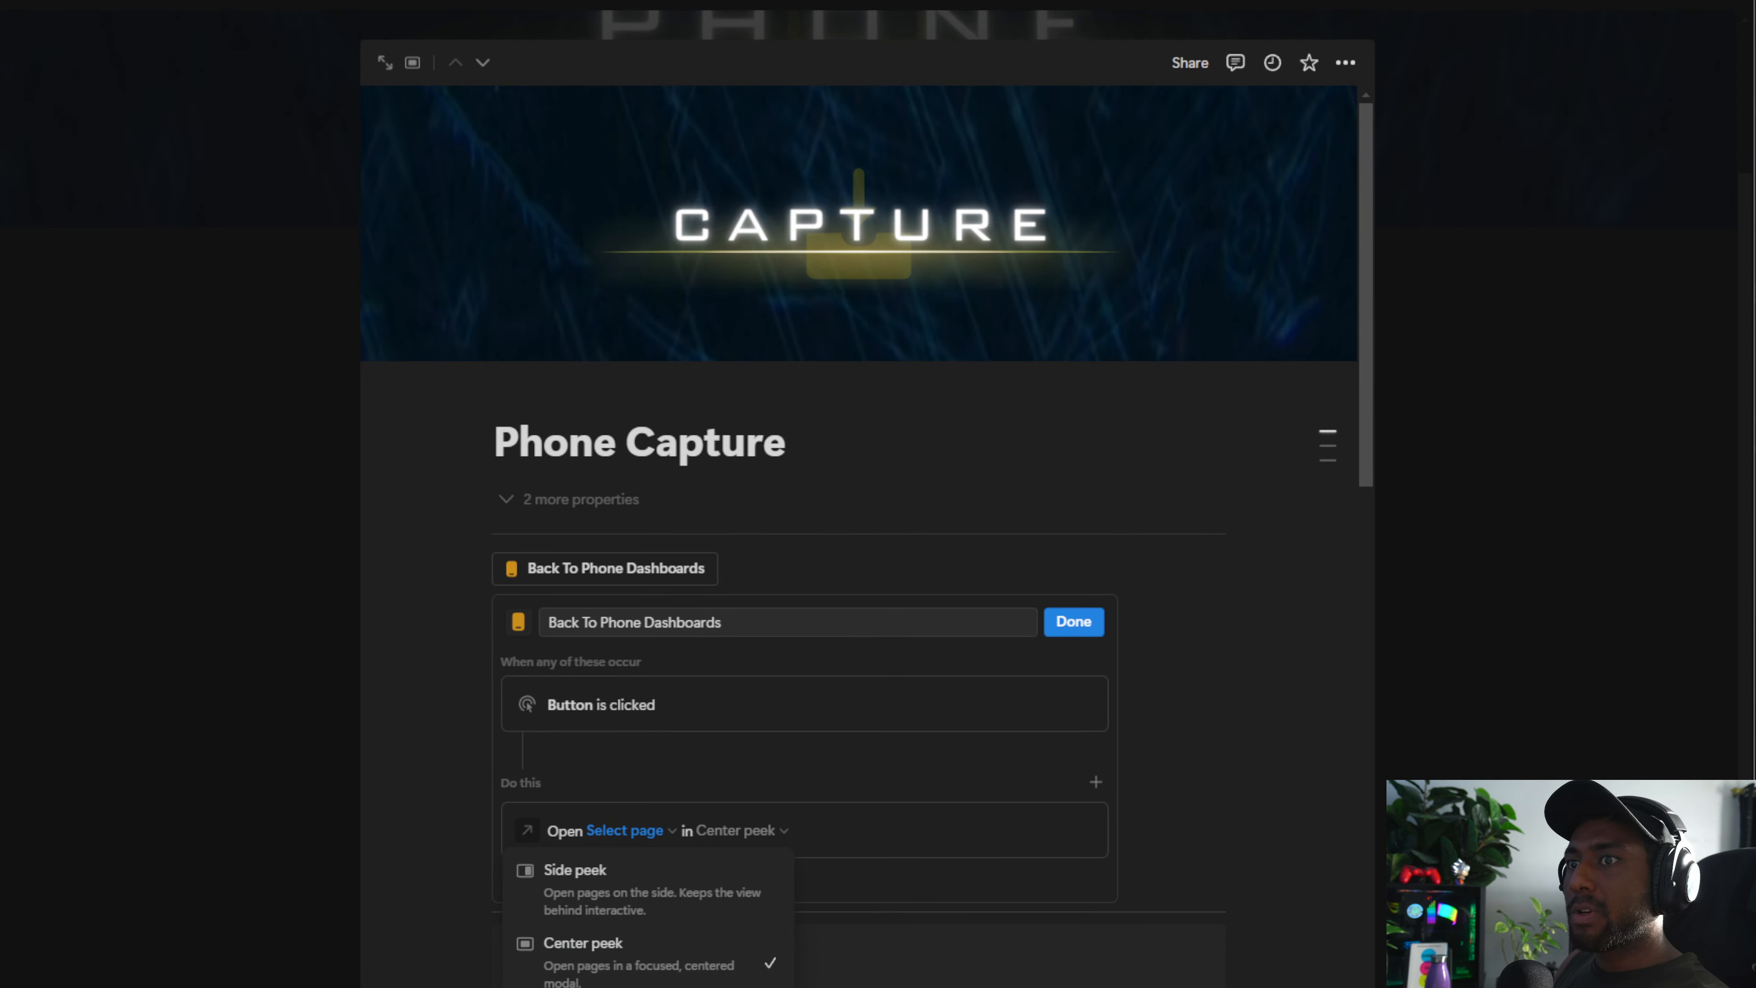
pyautogui.click(726, 978)
pyautogui.click(624, 829)
pyautogui.write('ph')
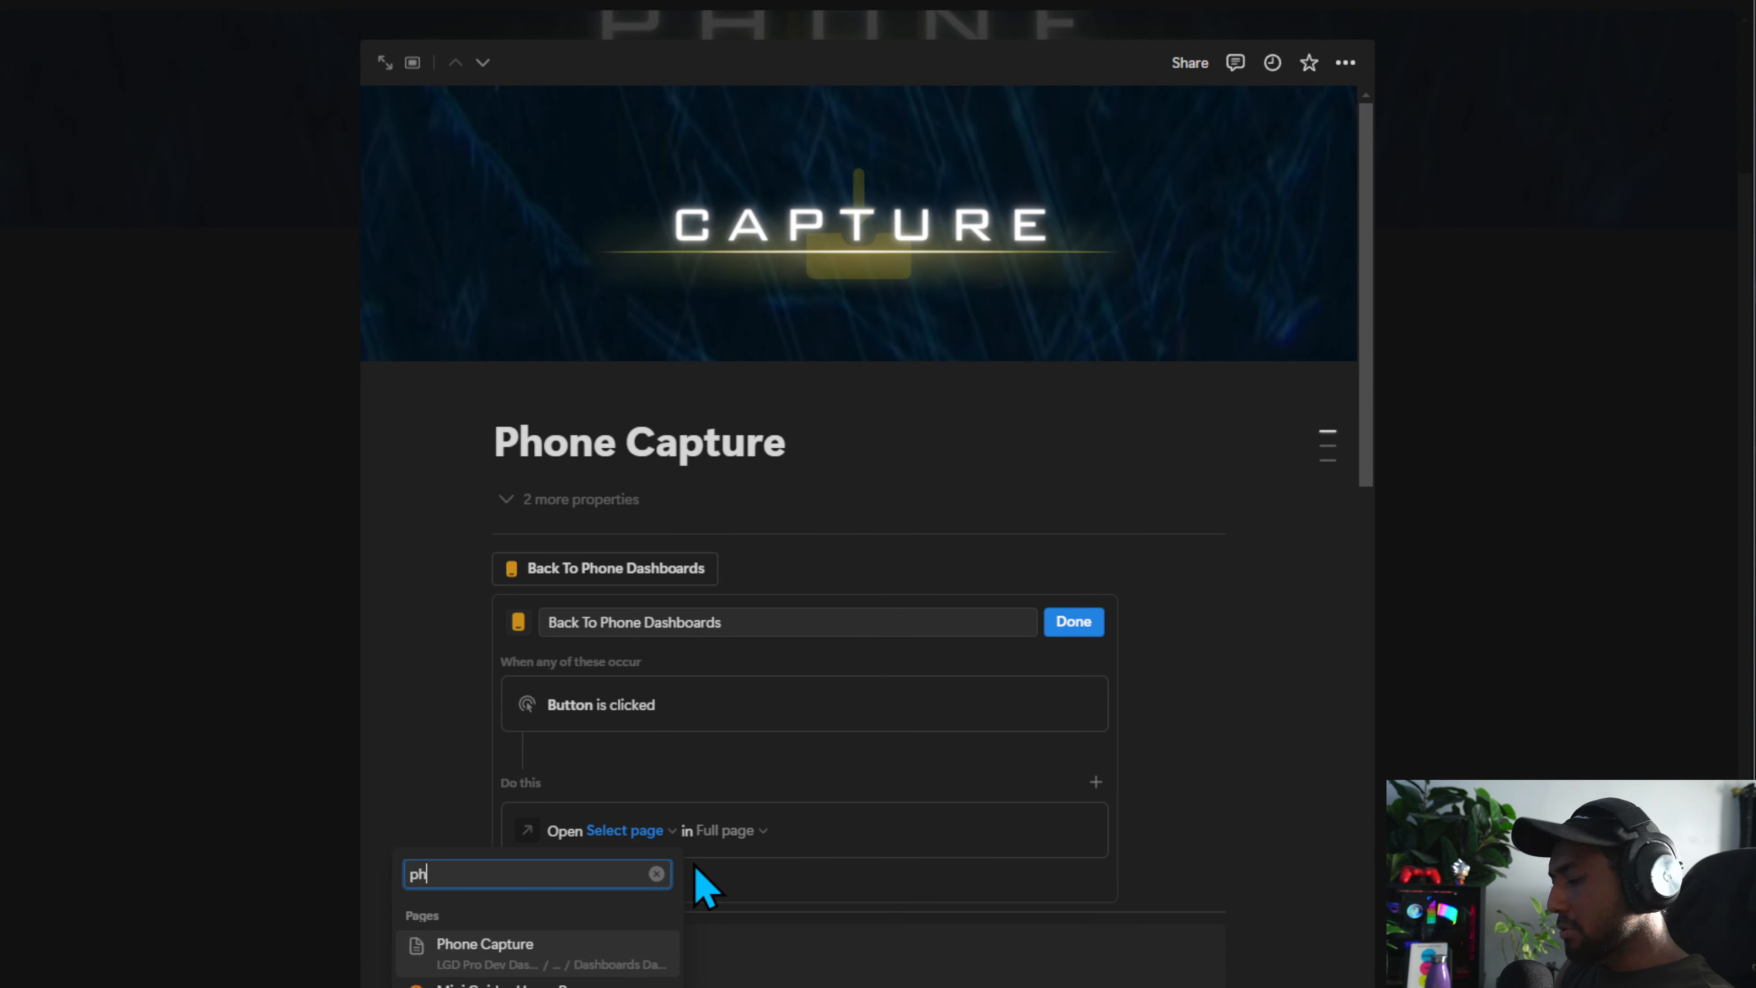
pyautogui.write('one dasj')
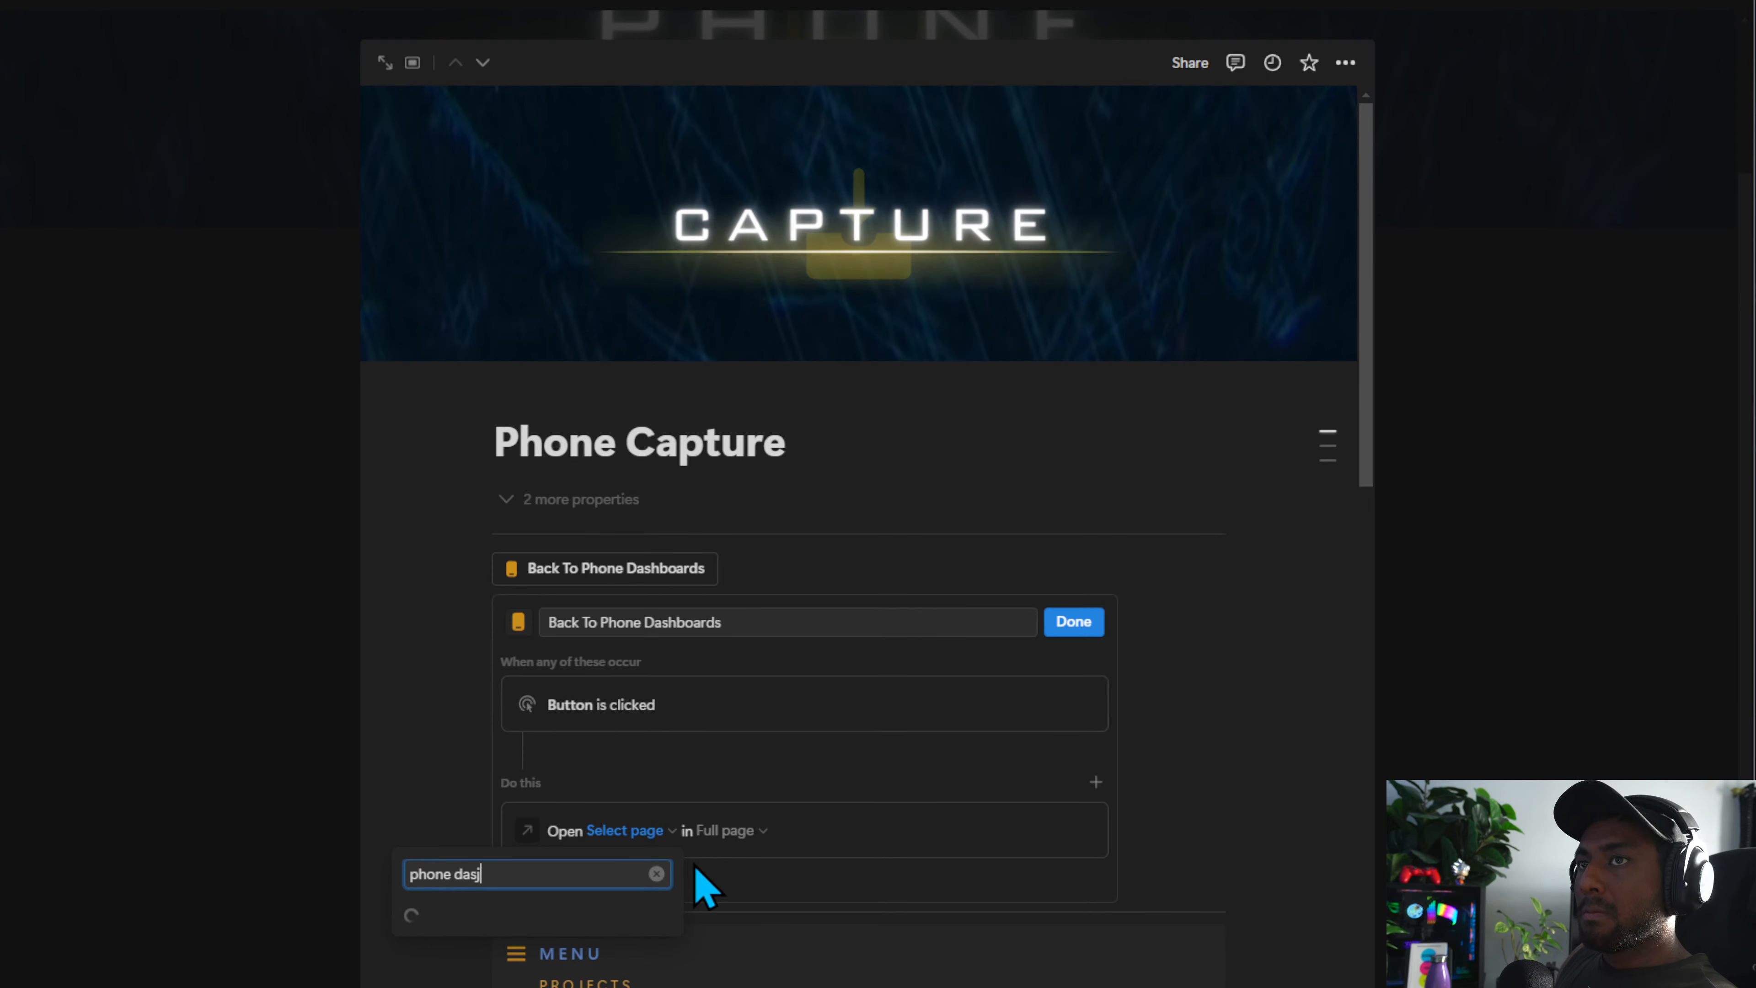
pyautogui.click(643, 968)
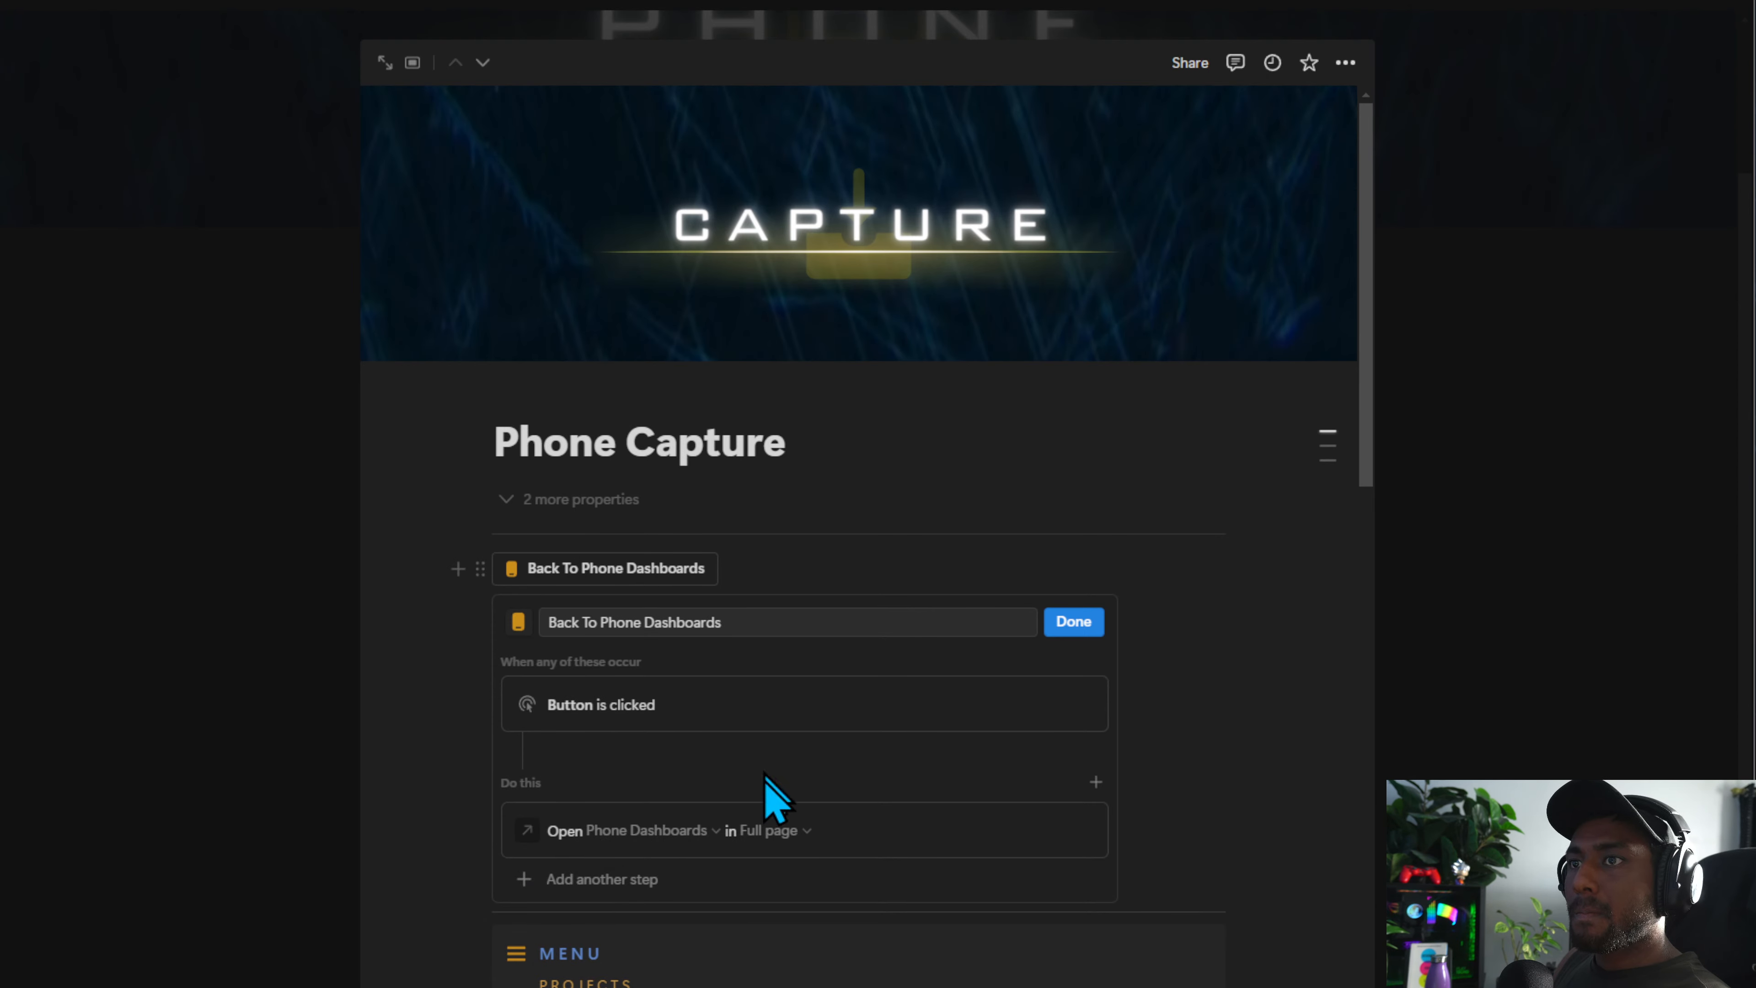
pyautogui.click(1079, 629)
# Test the Back To Phone Dashboards button and reopen the Phone Capture page
pyautogui.click(579, 569)
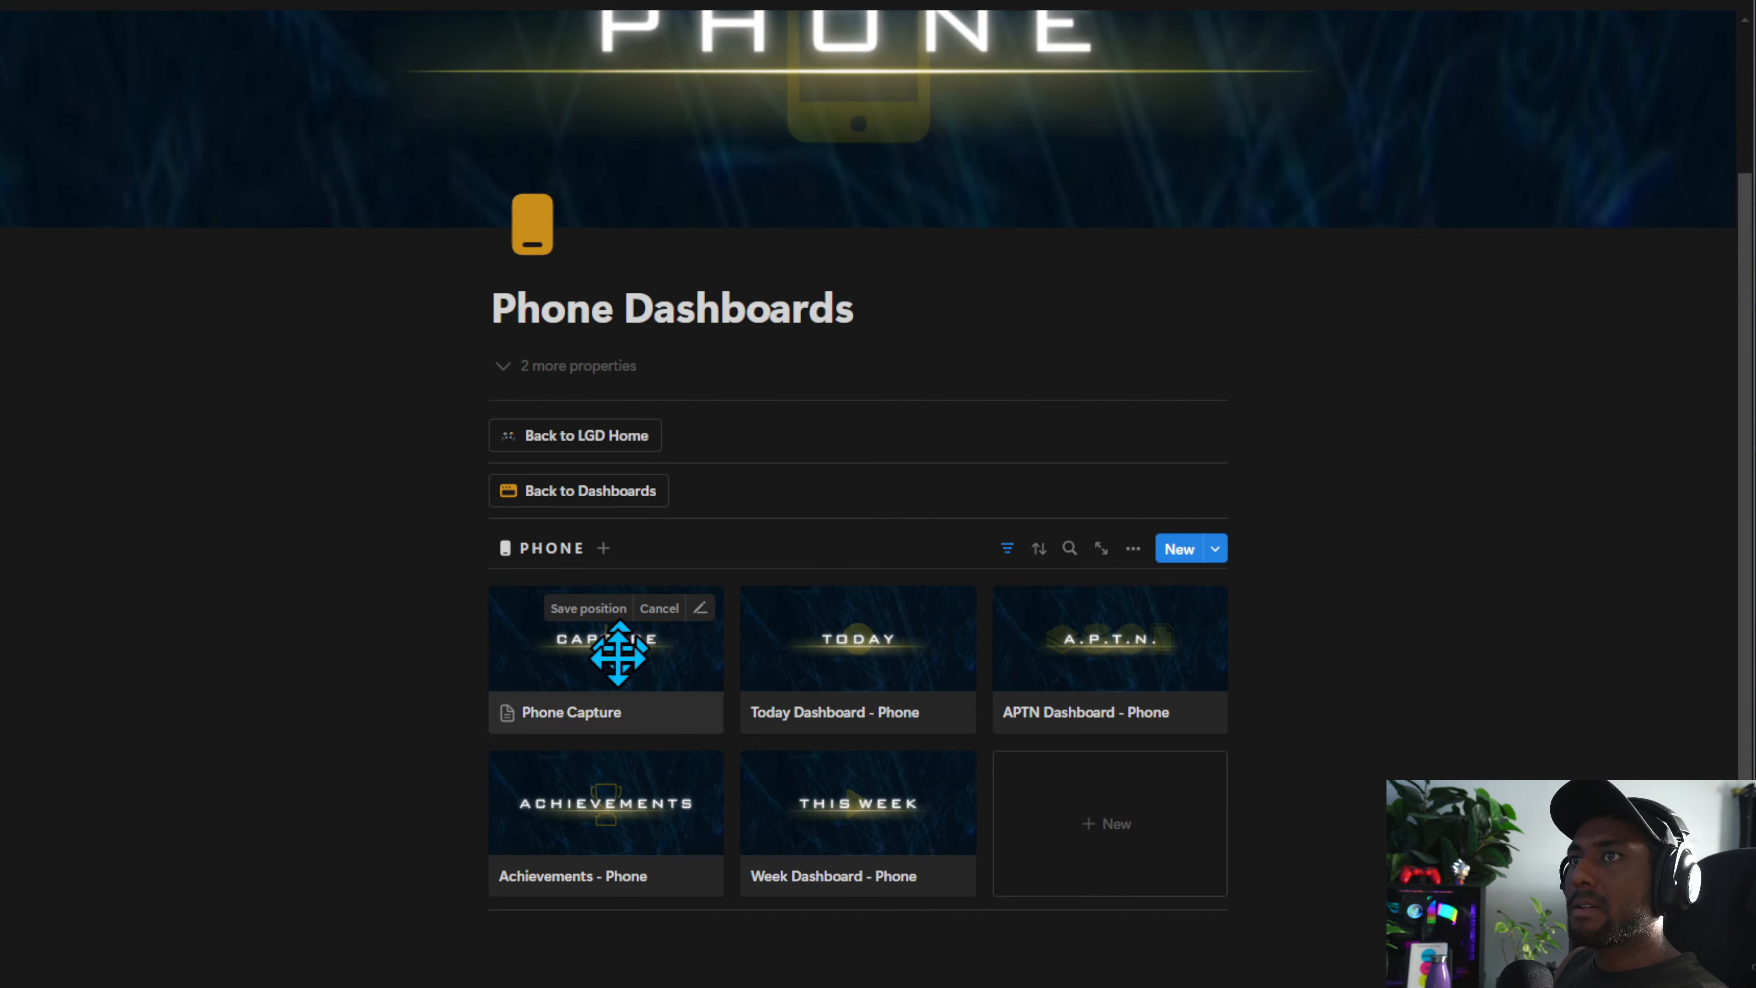
pyautogui.click(618, 653)
pyautogui.click(627, 571)
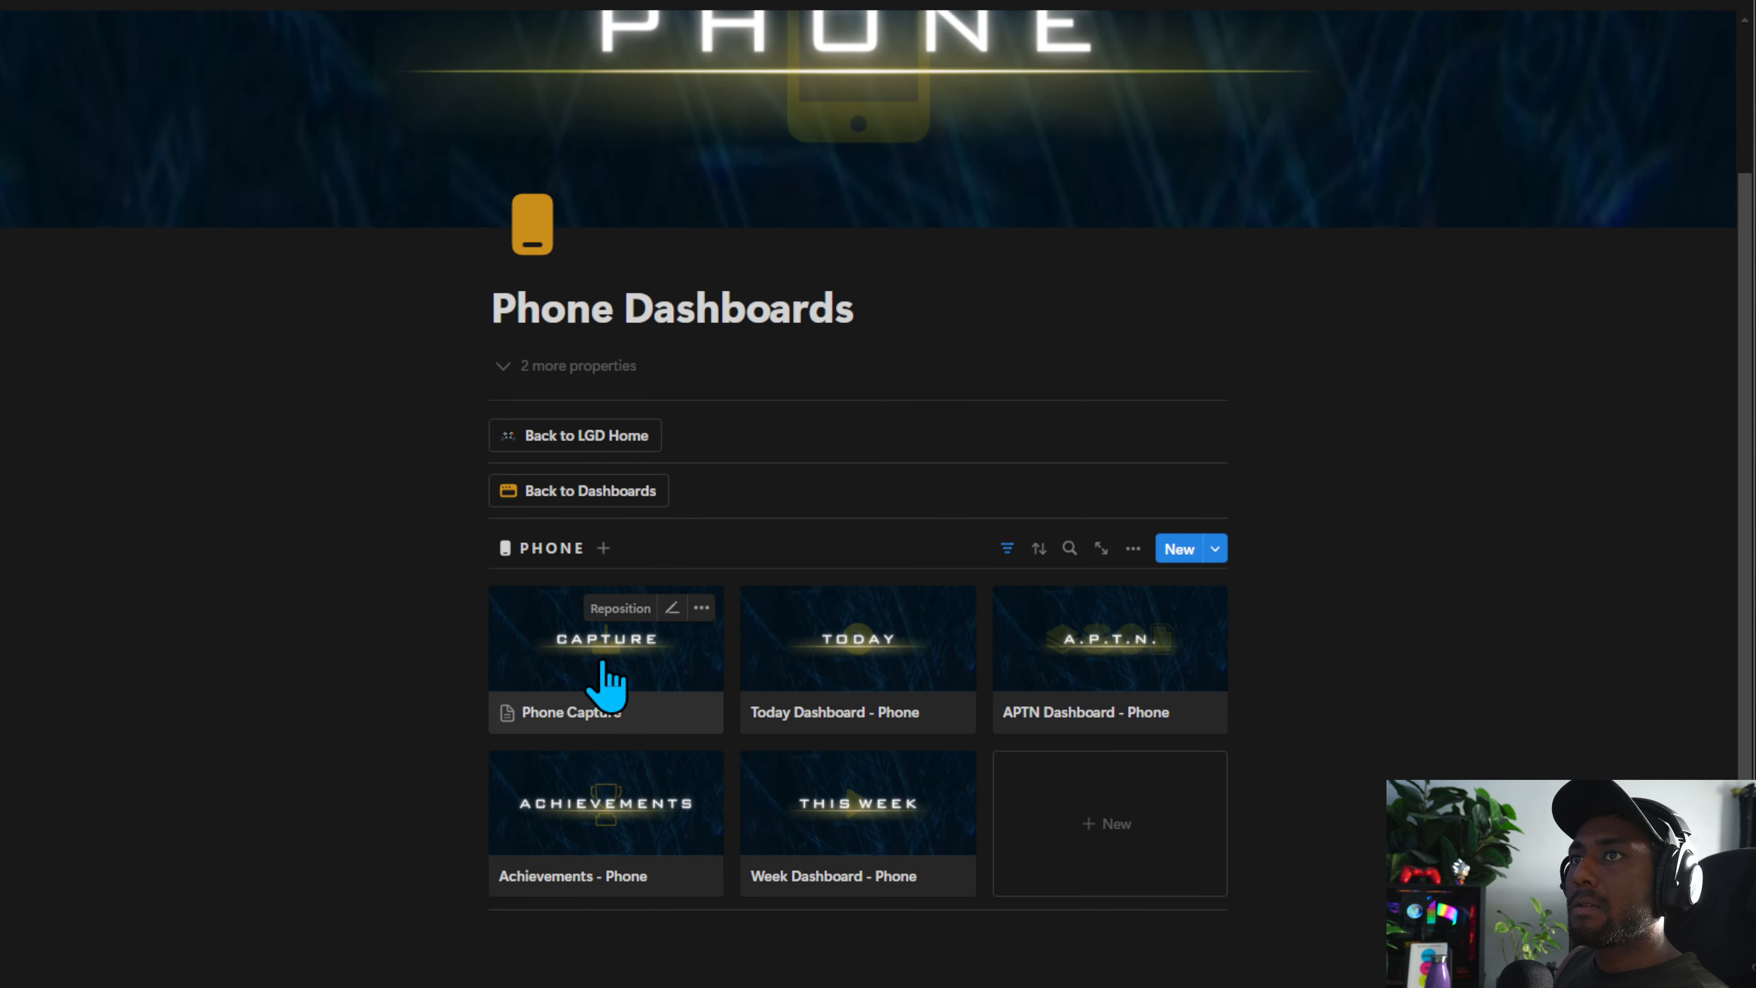
pyautogui.click(606, 685)
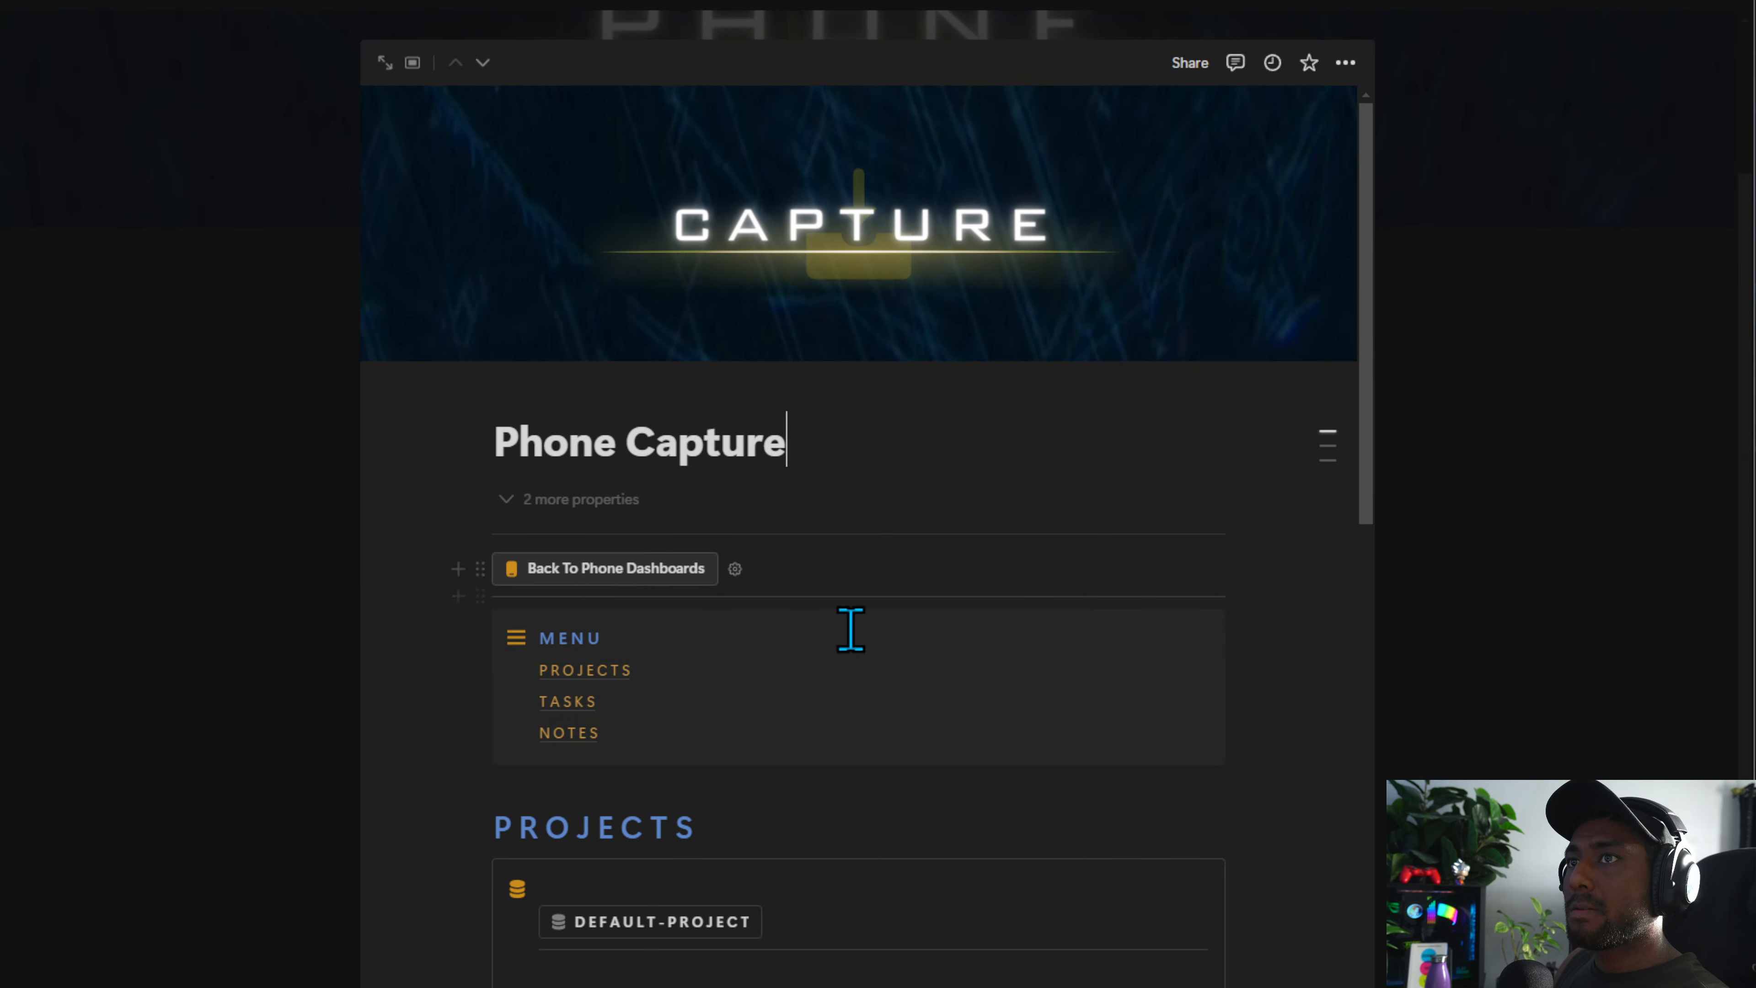
# Place a copy of the Back To Phone Dashboards button at the bottom of the page below the NOTES section
pyautogui.moveTo(1349, 716); pyautogui.dragTo(510, 561)
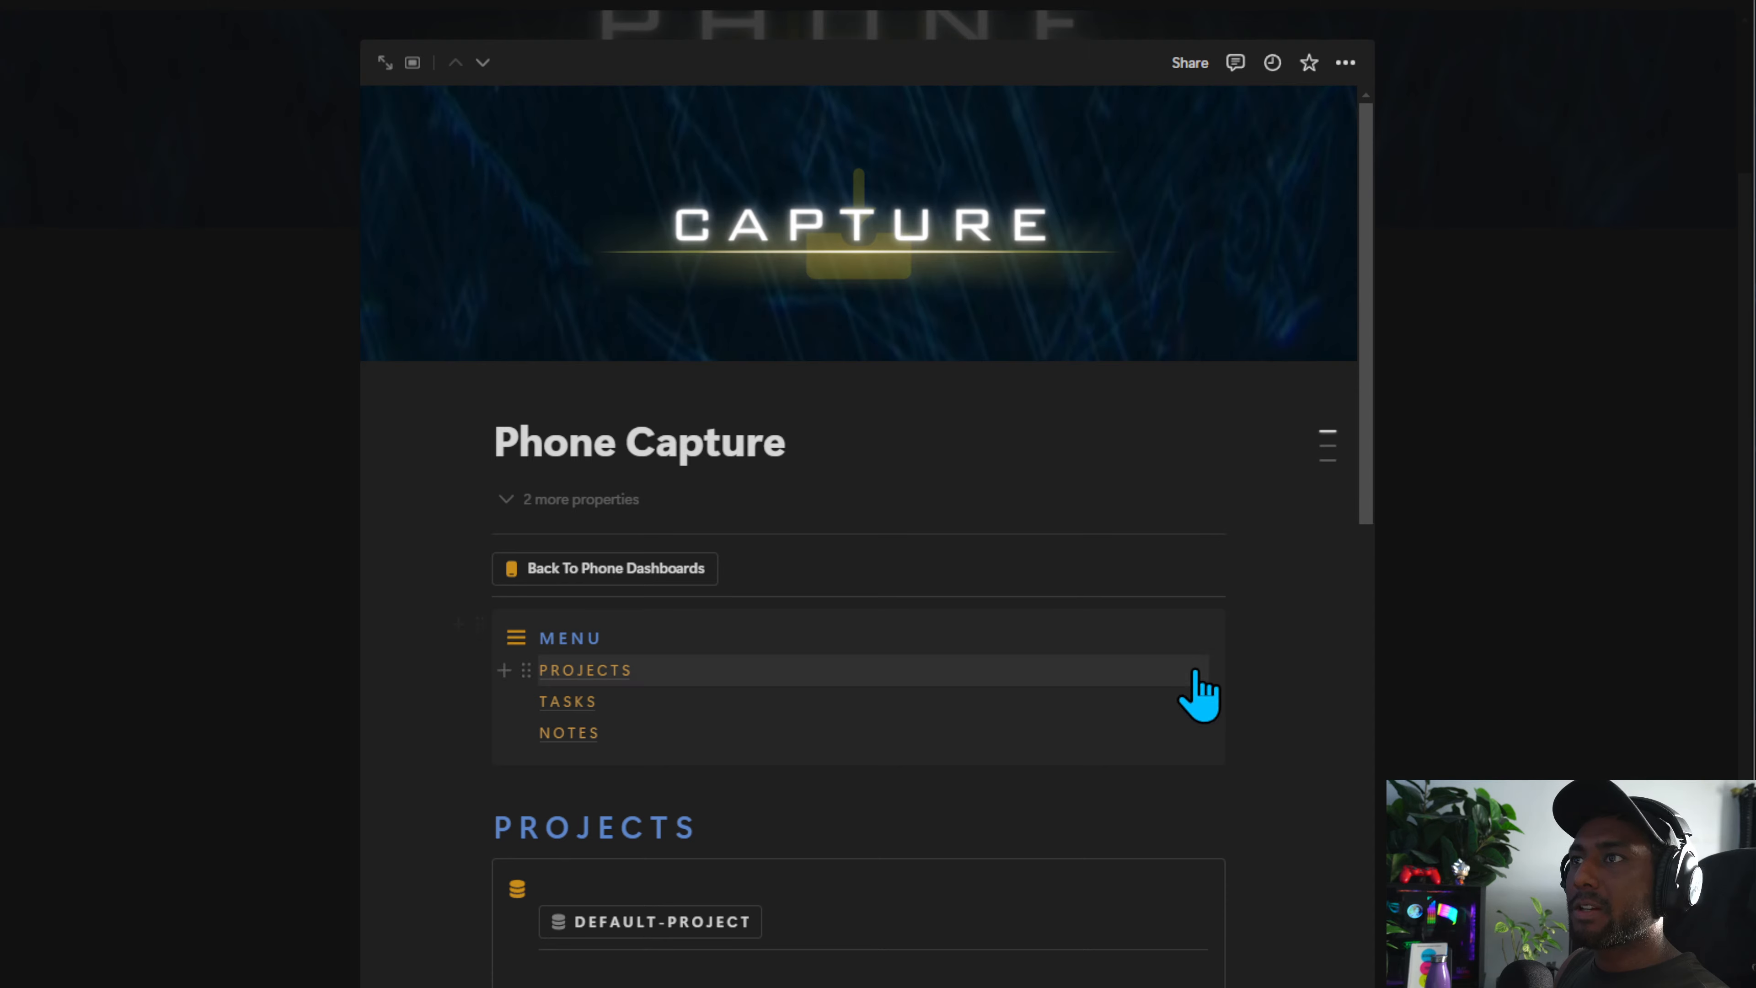
pyautogui.moveTo(1200, 694); pyautogui.dragTo(585, 830)
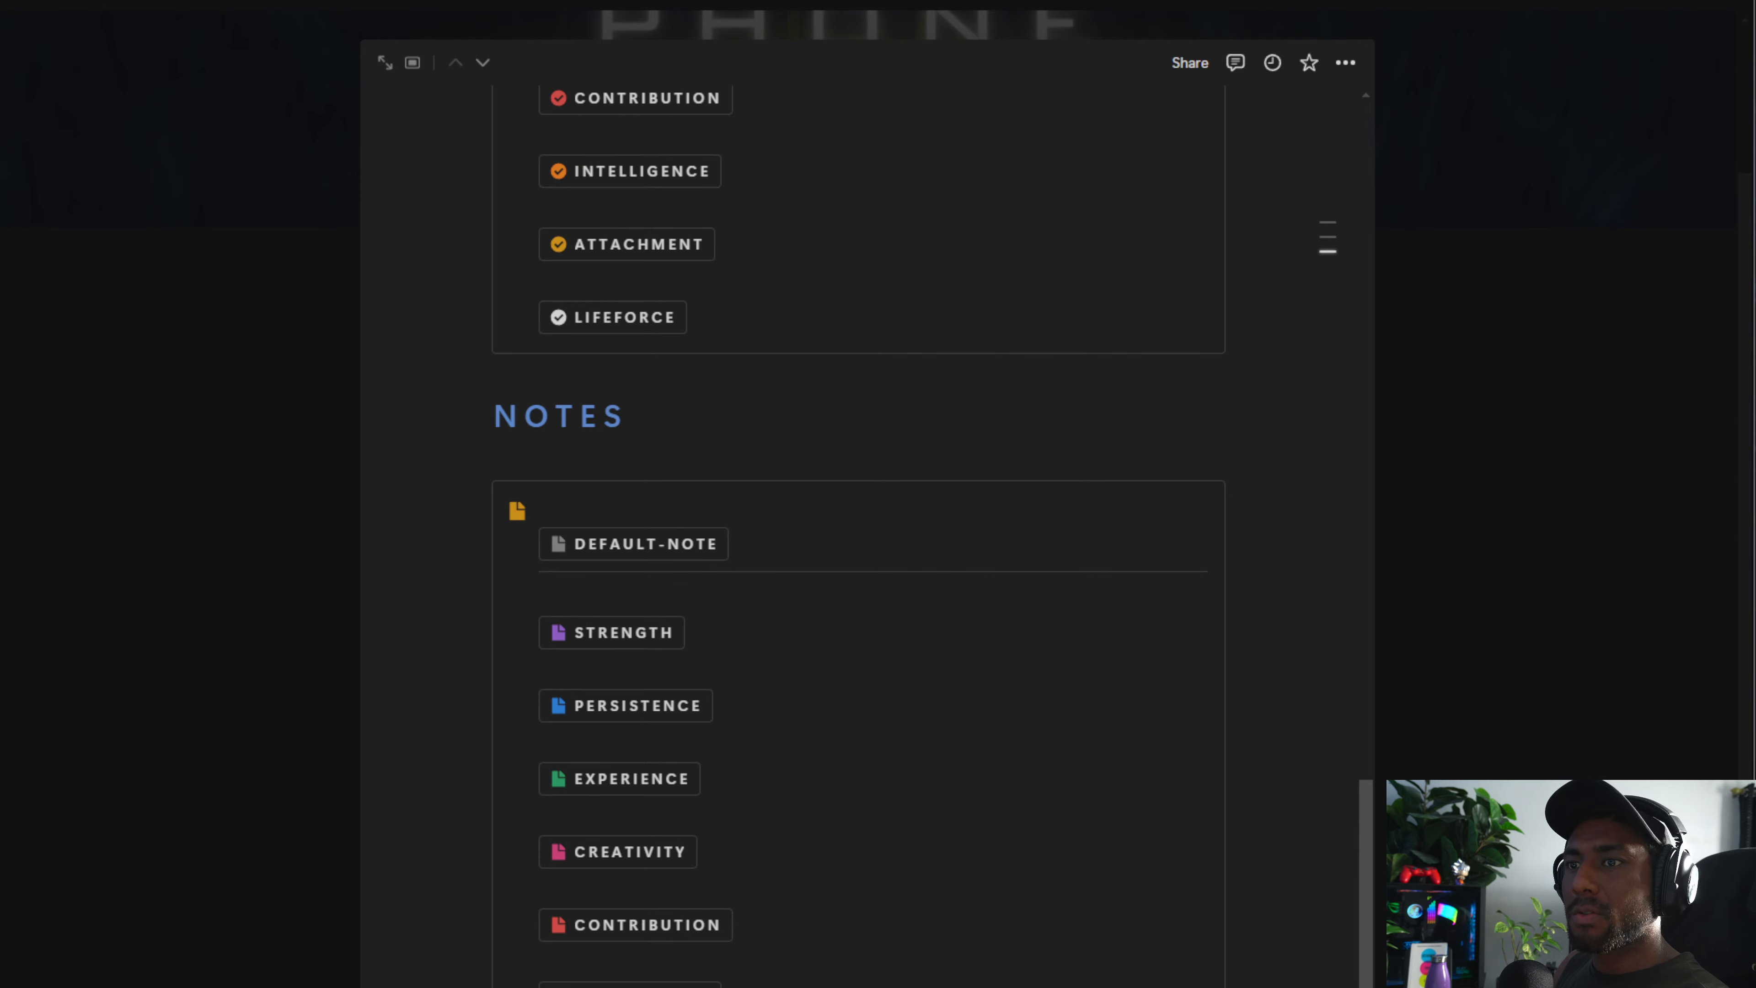
pyautogui.write('/')
pyautogui.press('BackSpace')
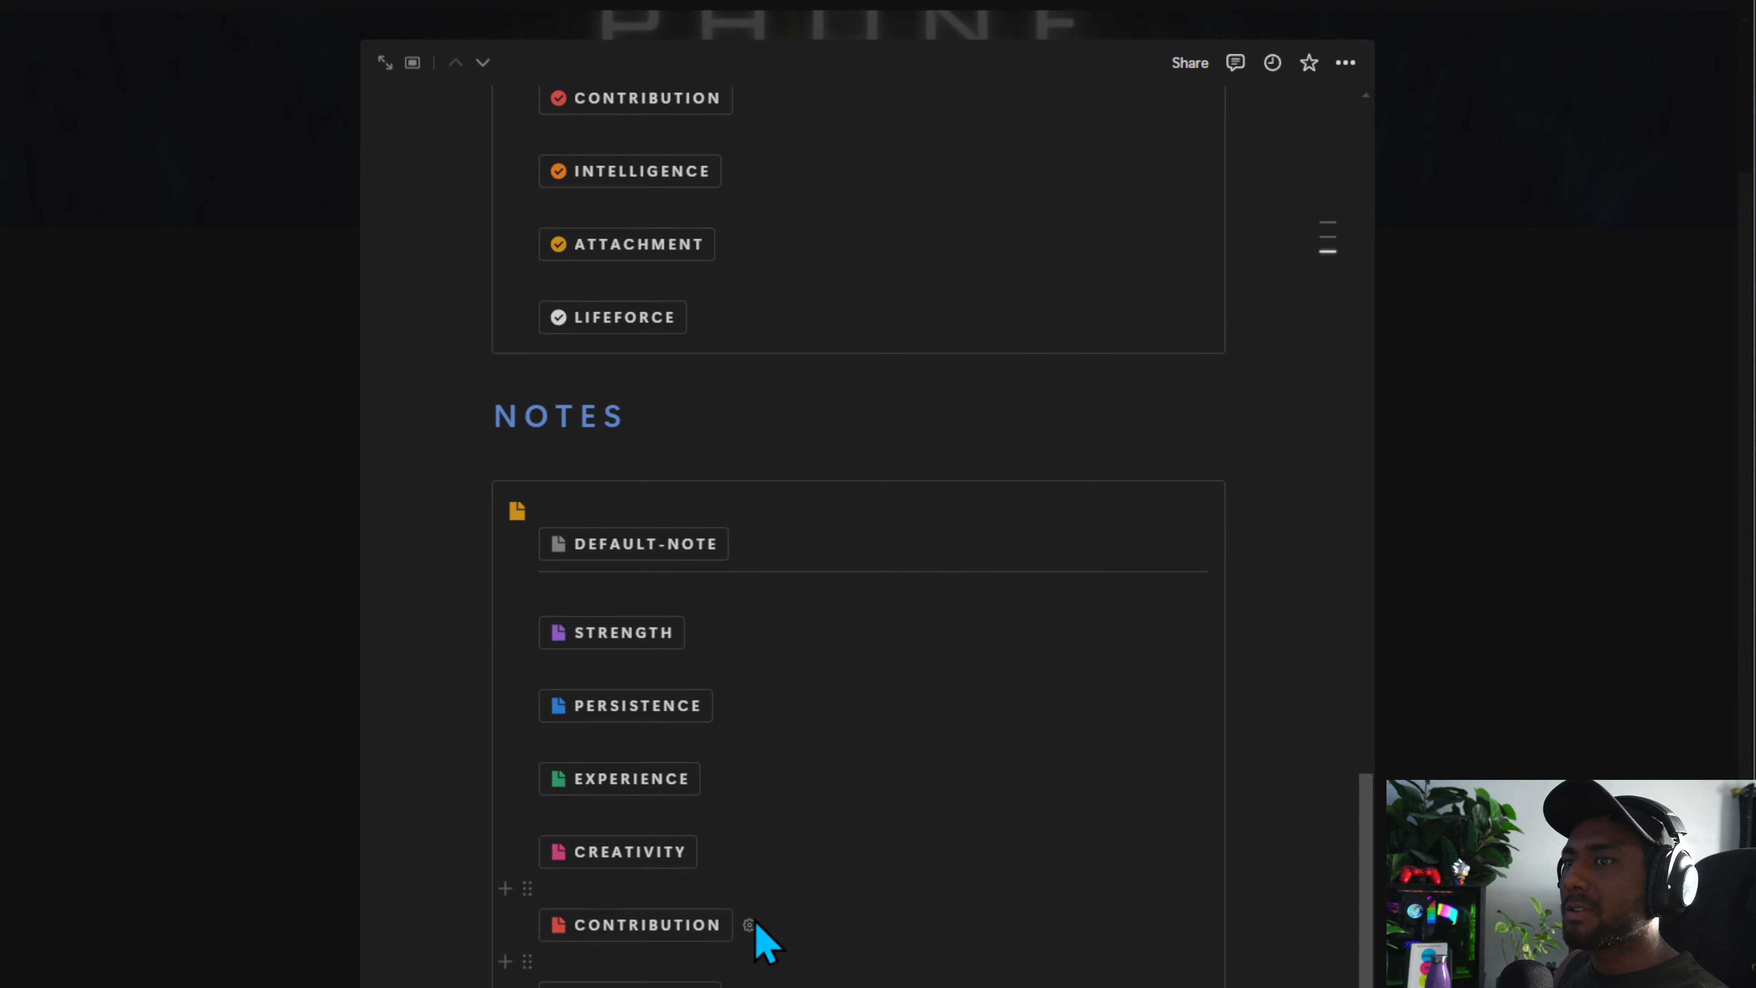
pyautogui.scroll(-4, 631, 847)
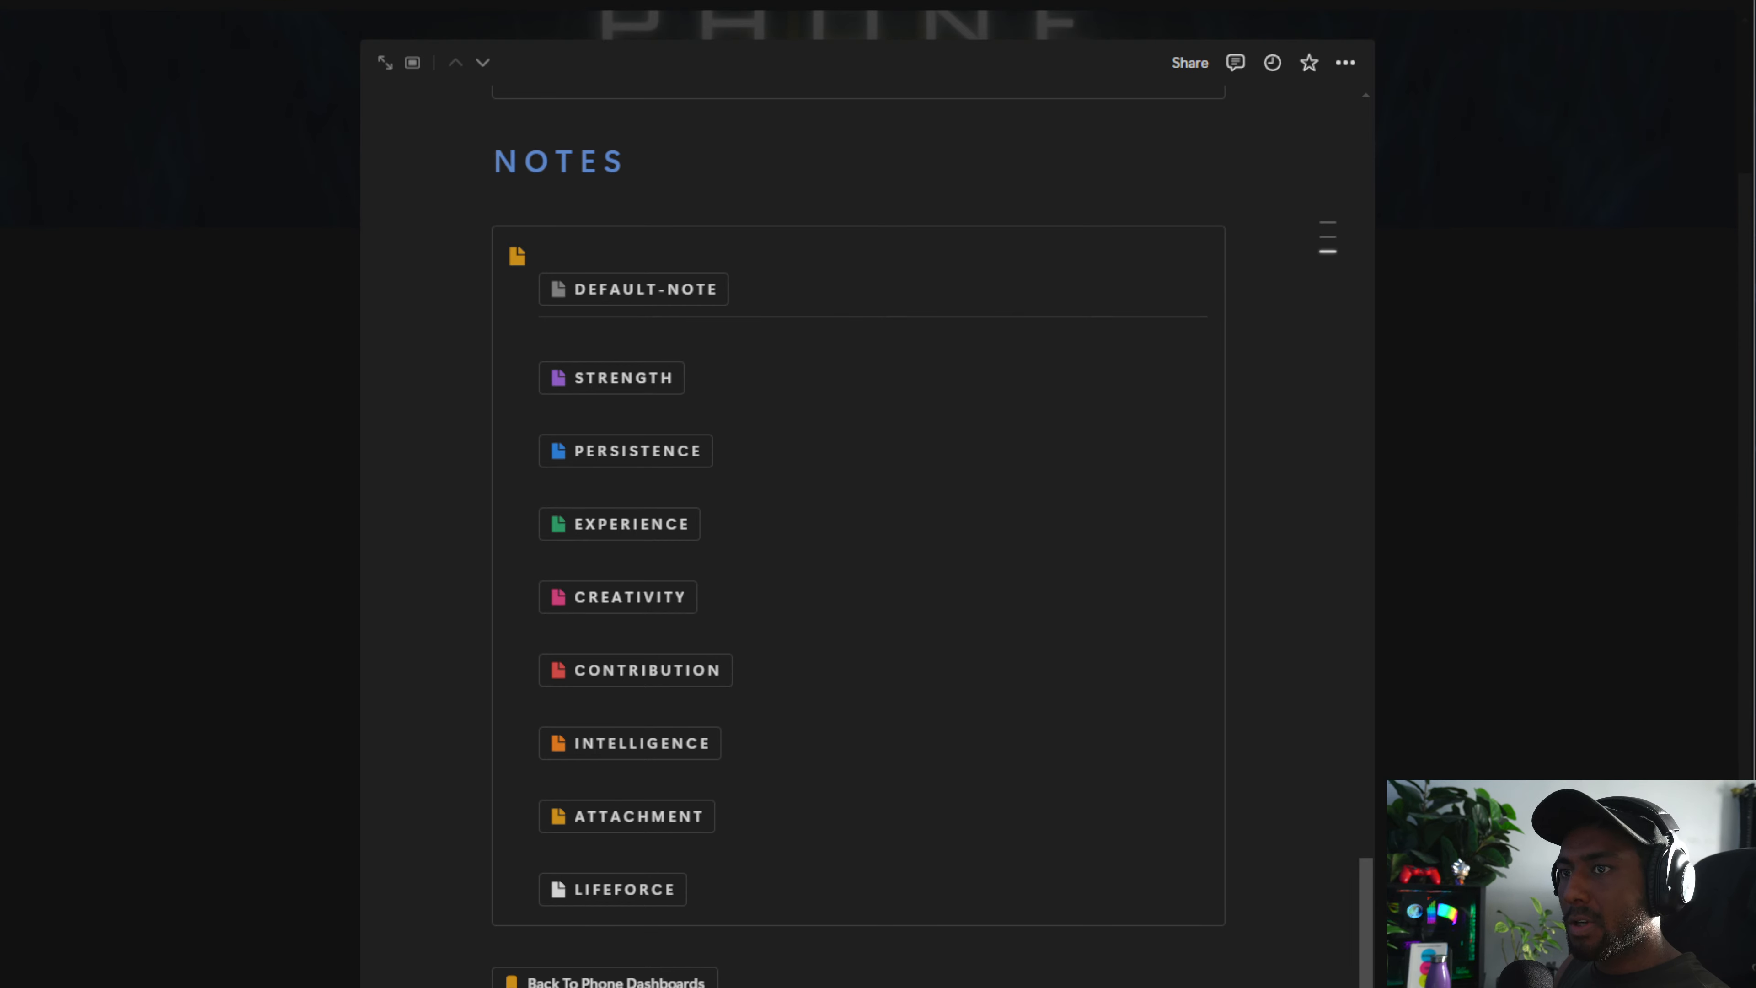
pyautogui.click(858, 980)
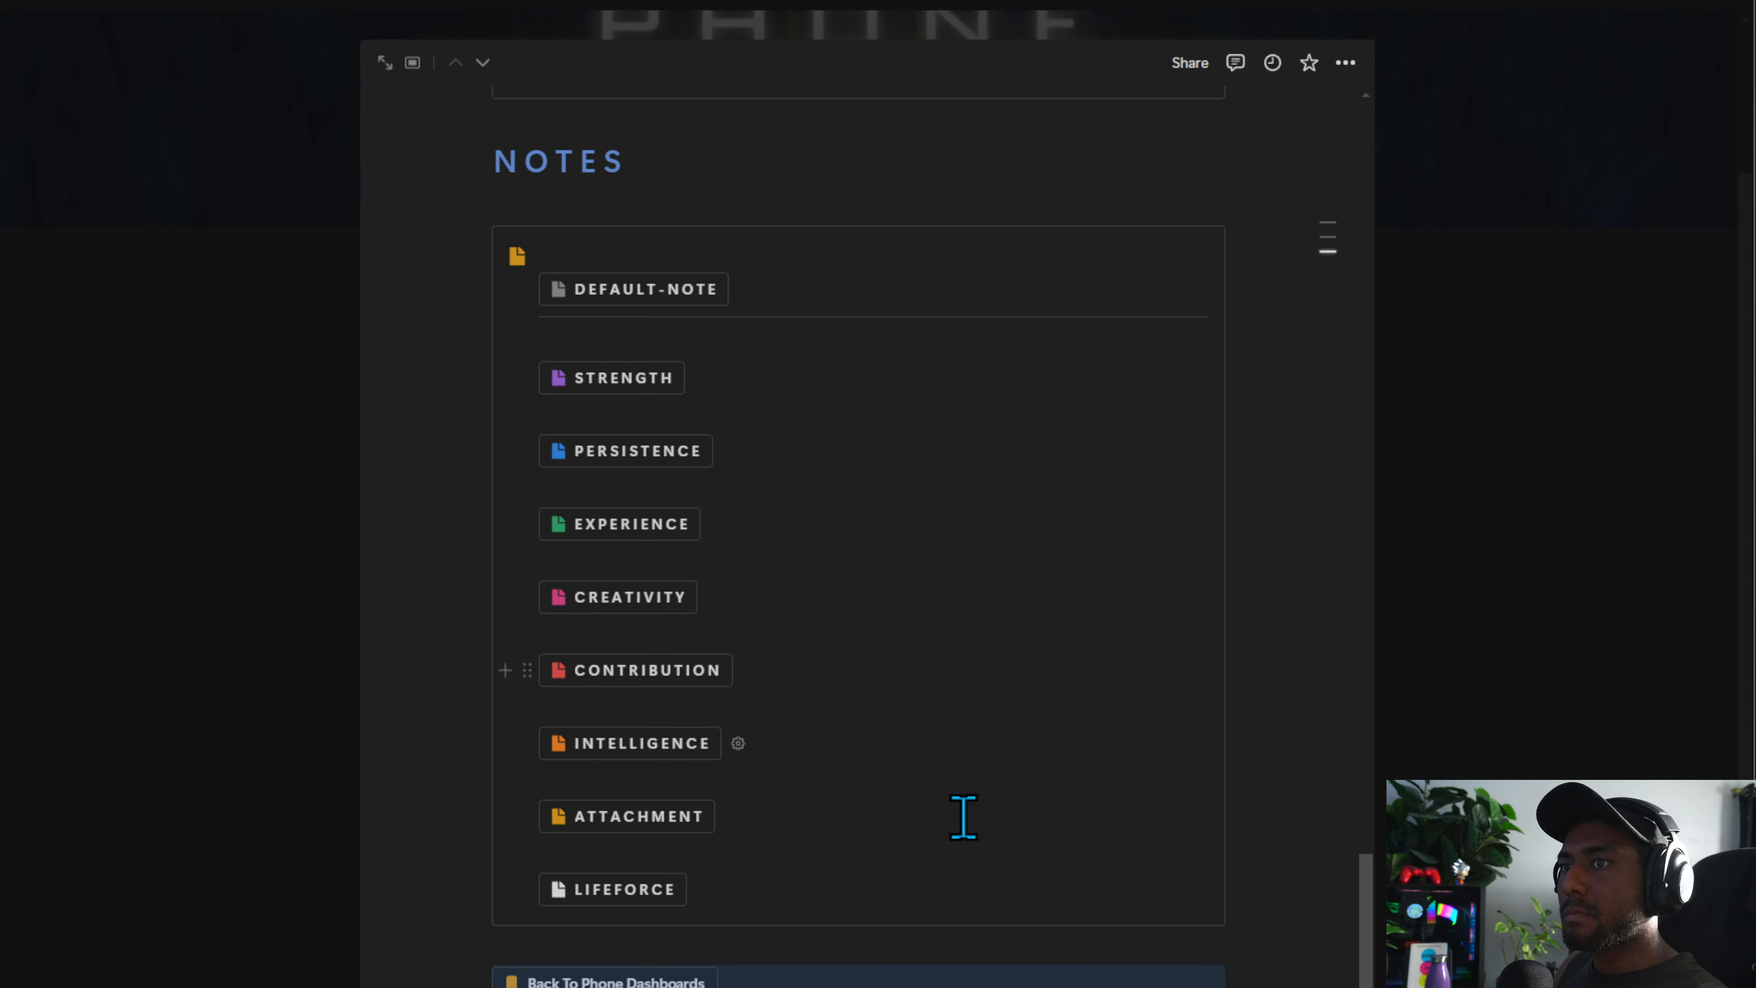
# Scroll through the Phone Capture page to review its buttons and sections
pyautogui.scroll(20, 1272, 259)
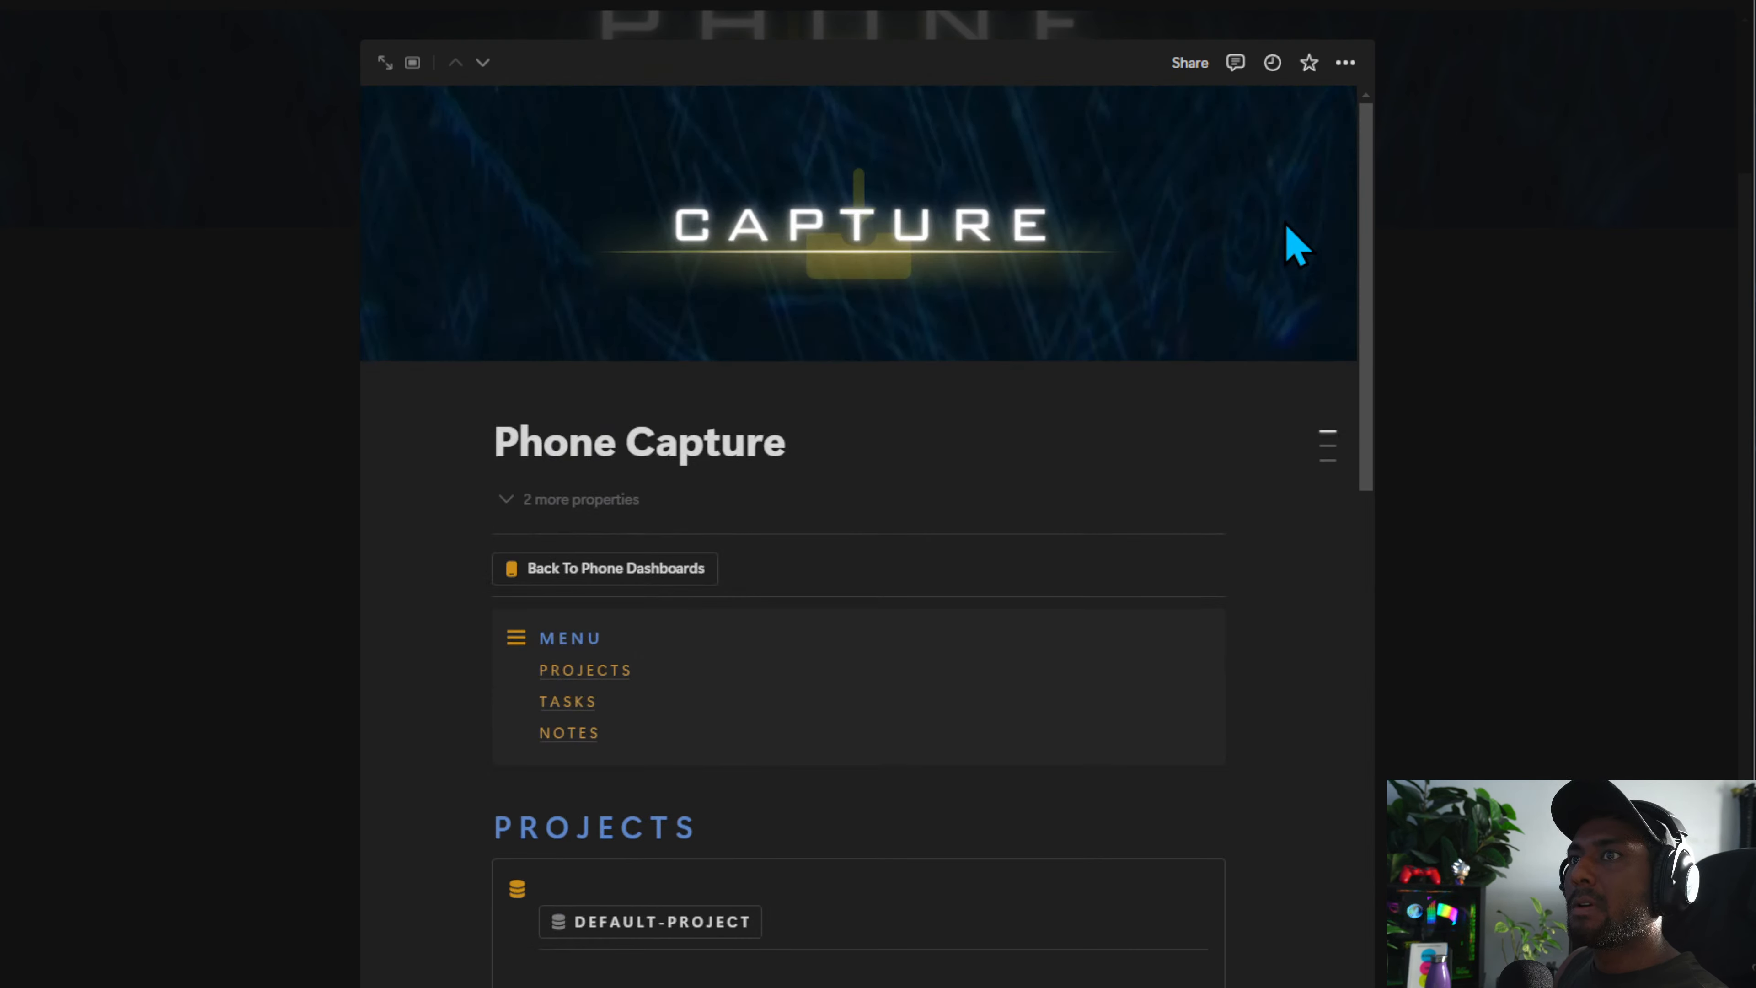
pyautogui.scroll(-15, 1296, 245)
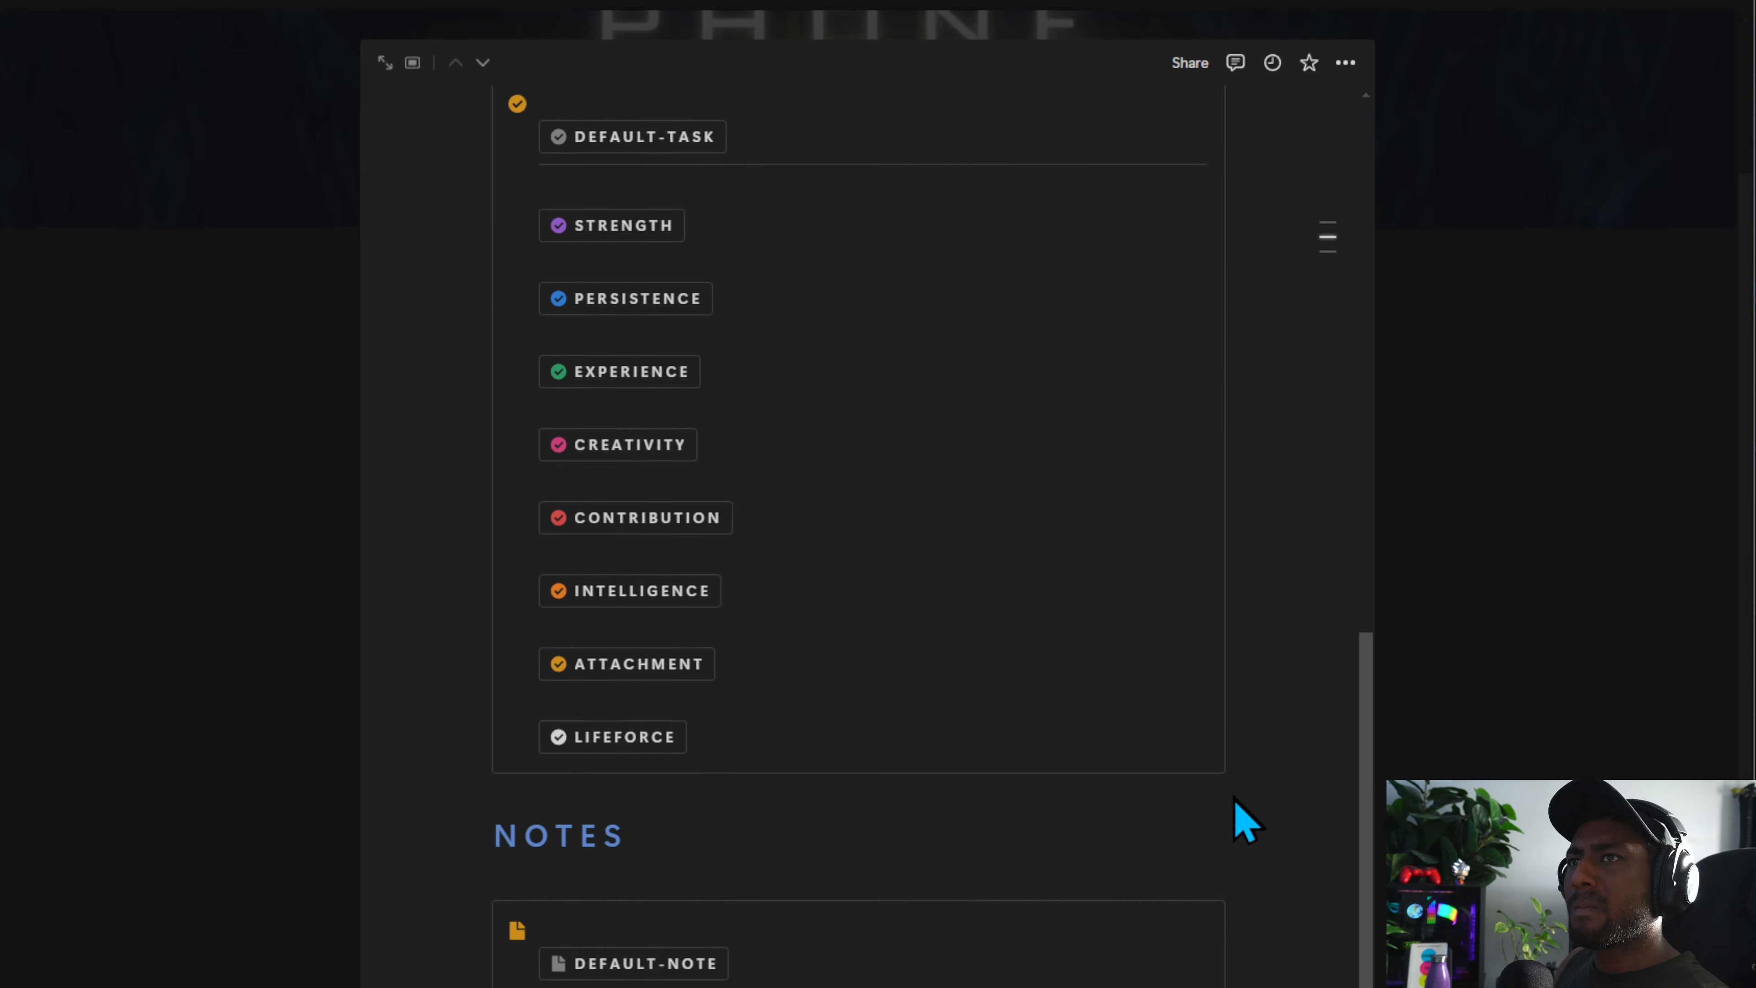
pyautogui.scroll(-6, 1247, 898)
pyautogui.scroll(20, 1294, 321)
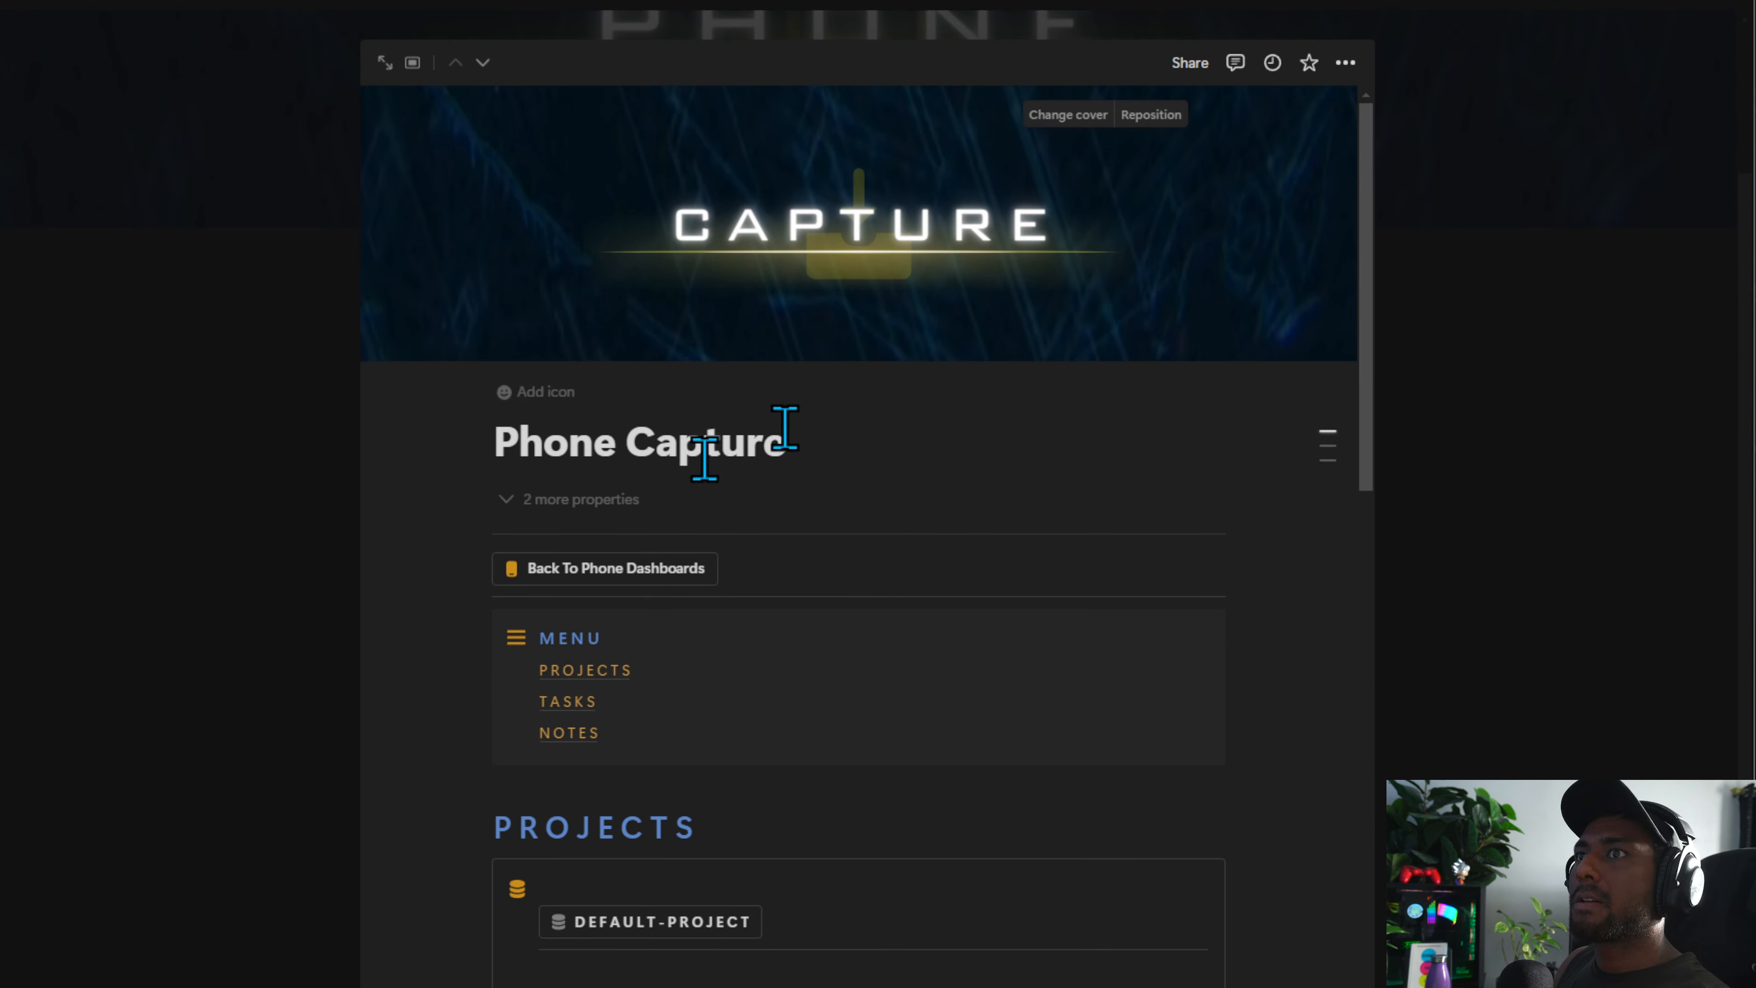
pyautogui.scroll(-8, 874, 568)
pyautogui.scroll(2, 686, 444)
pyautogui.click(712, 408)
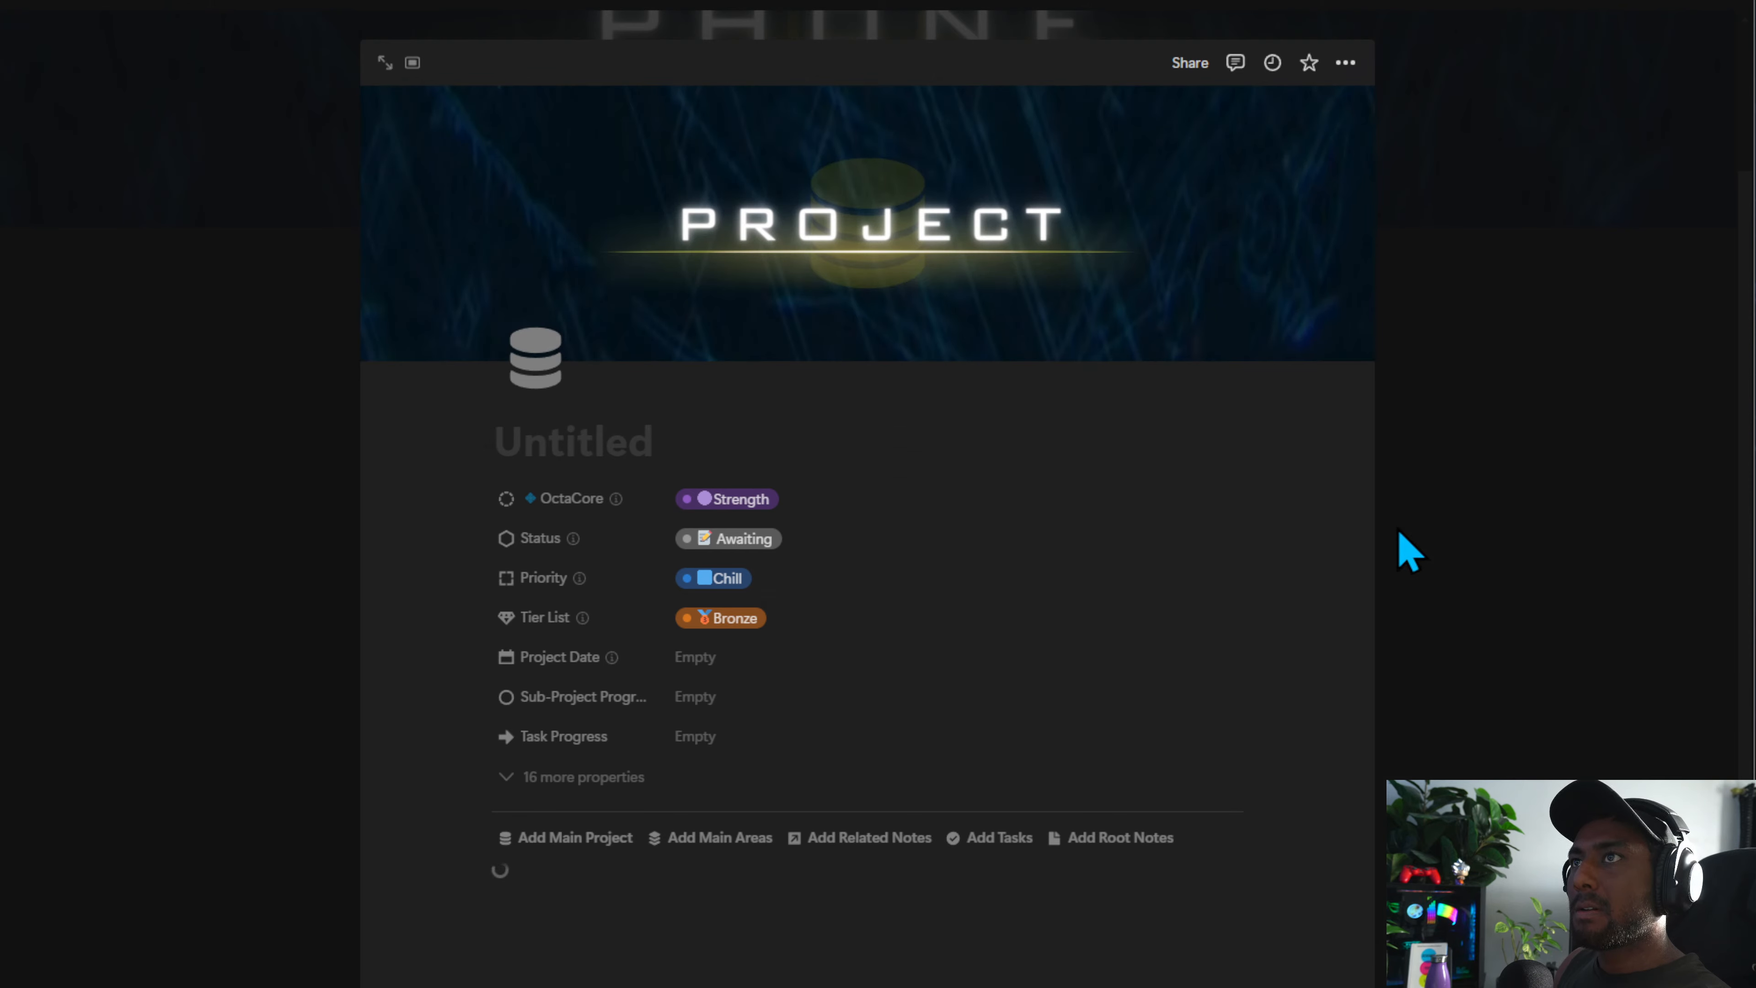
pyautogui.click(1407, 550)
pyautogui.scroll(-3, 650, 692)
pyautogui.scroll(3, 684, 622)
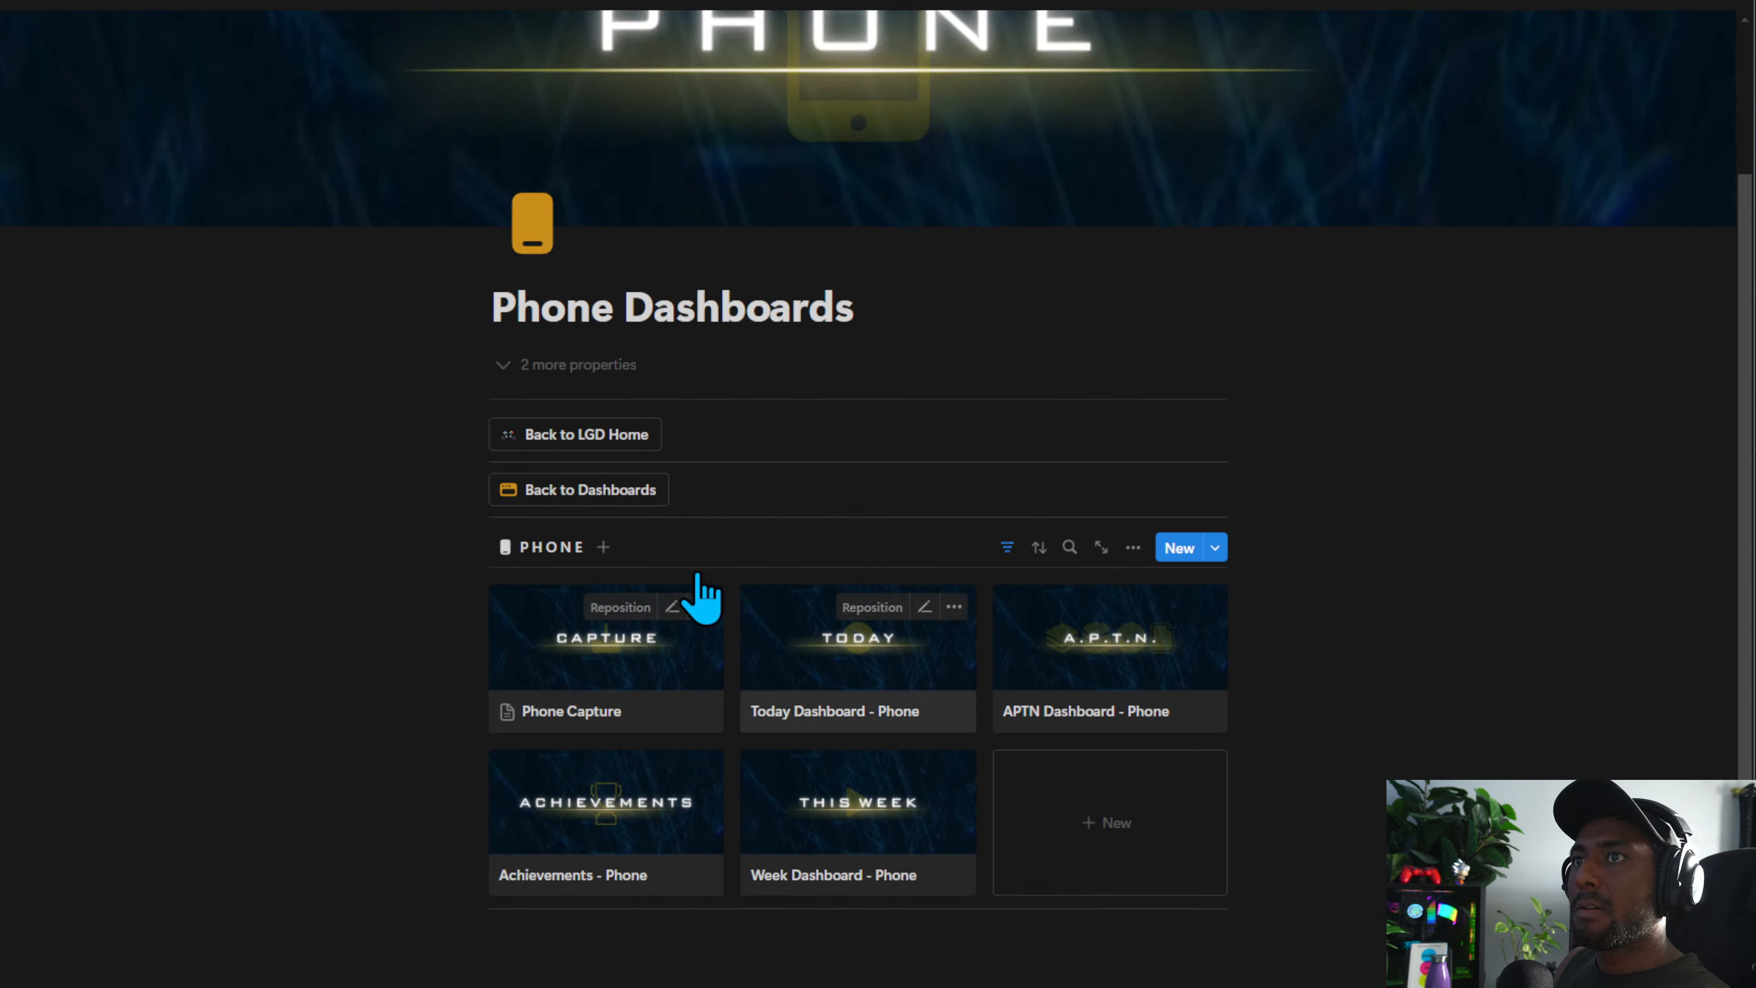
# Open the Phone Capture page from the Phone Dashboards gallery in full page view
pyautogui.click(615, 666)
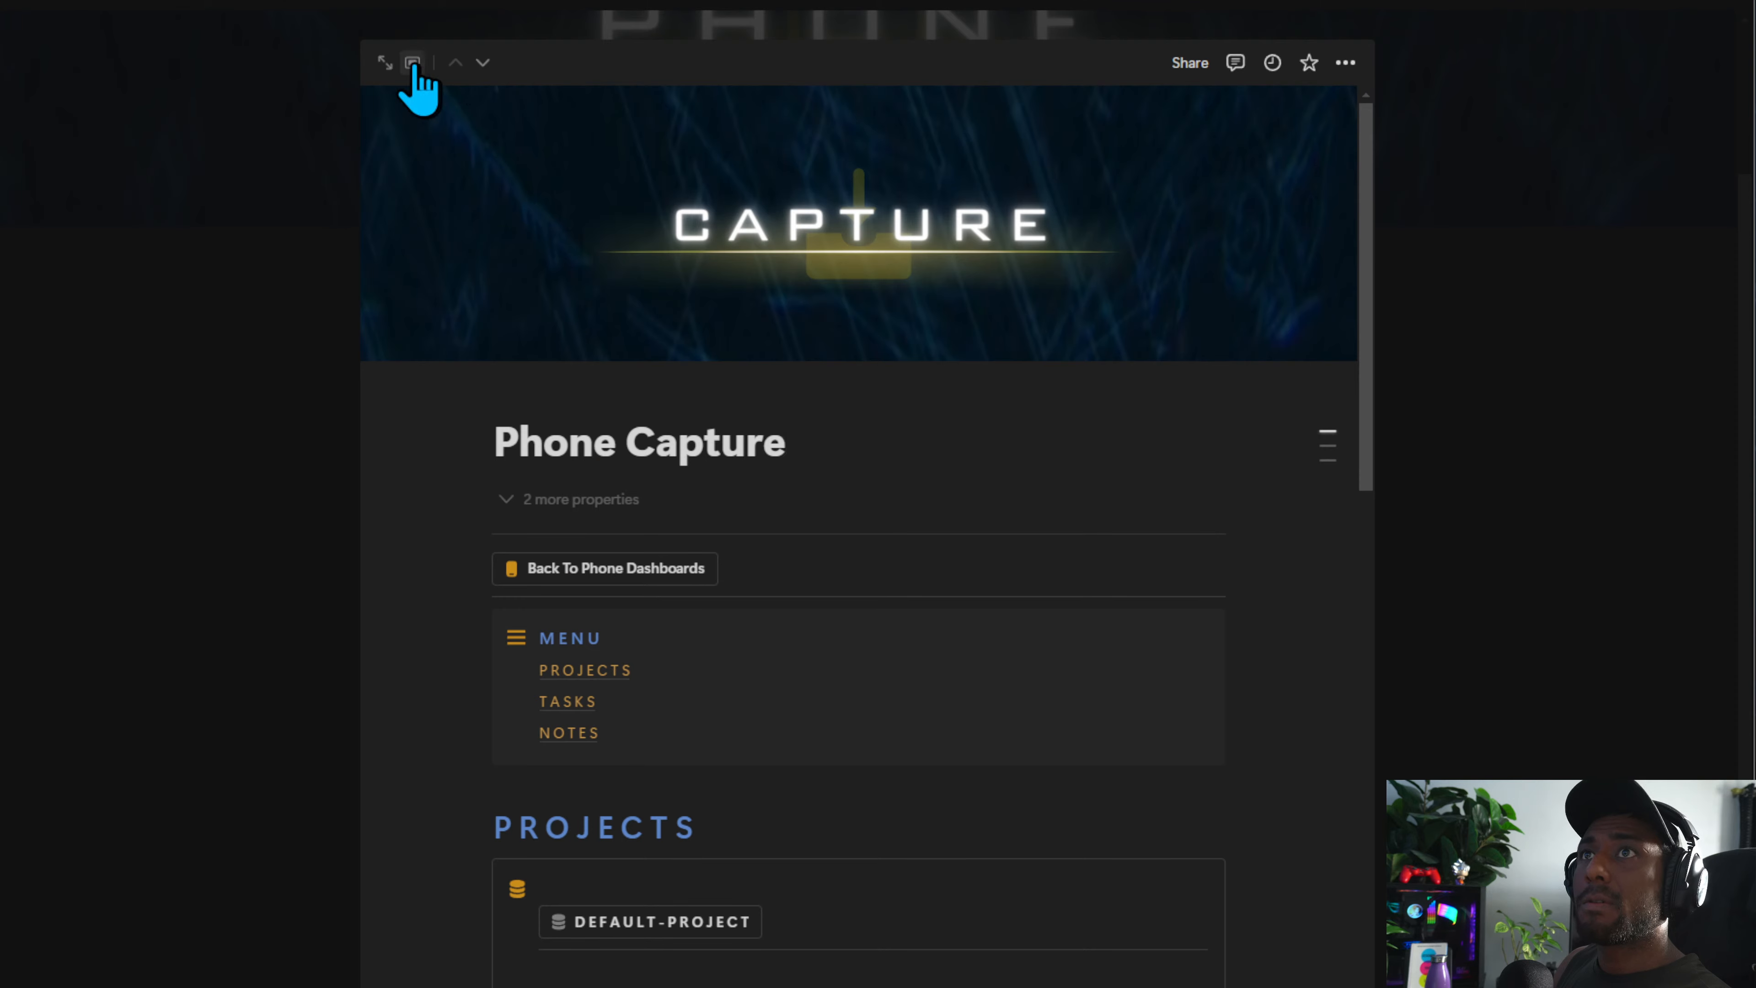
pyautogui.click(386, 64)
pyautogui.scroll(-8, 608, 549)
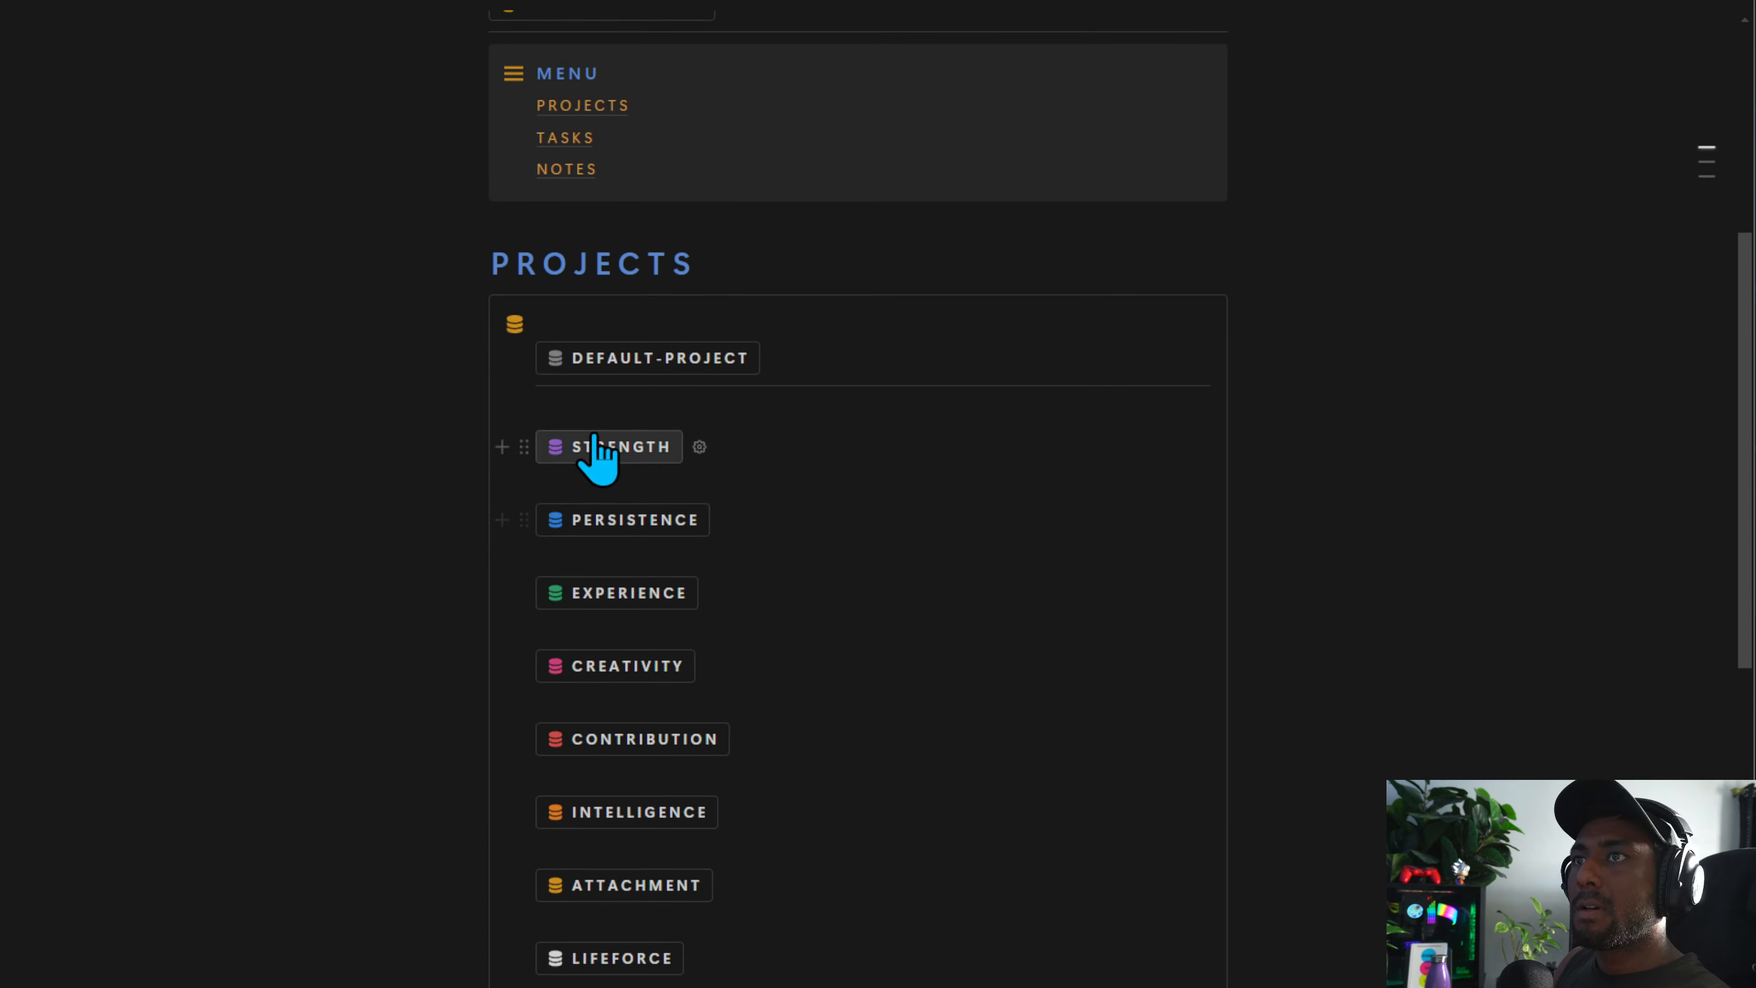
# Test each project button from STRENGTH to LIFEFORCE in the PROJECTS section, closing every new project page
pyautogui.click(600, 459)
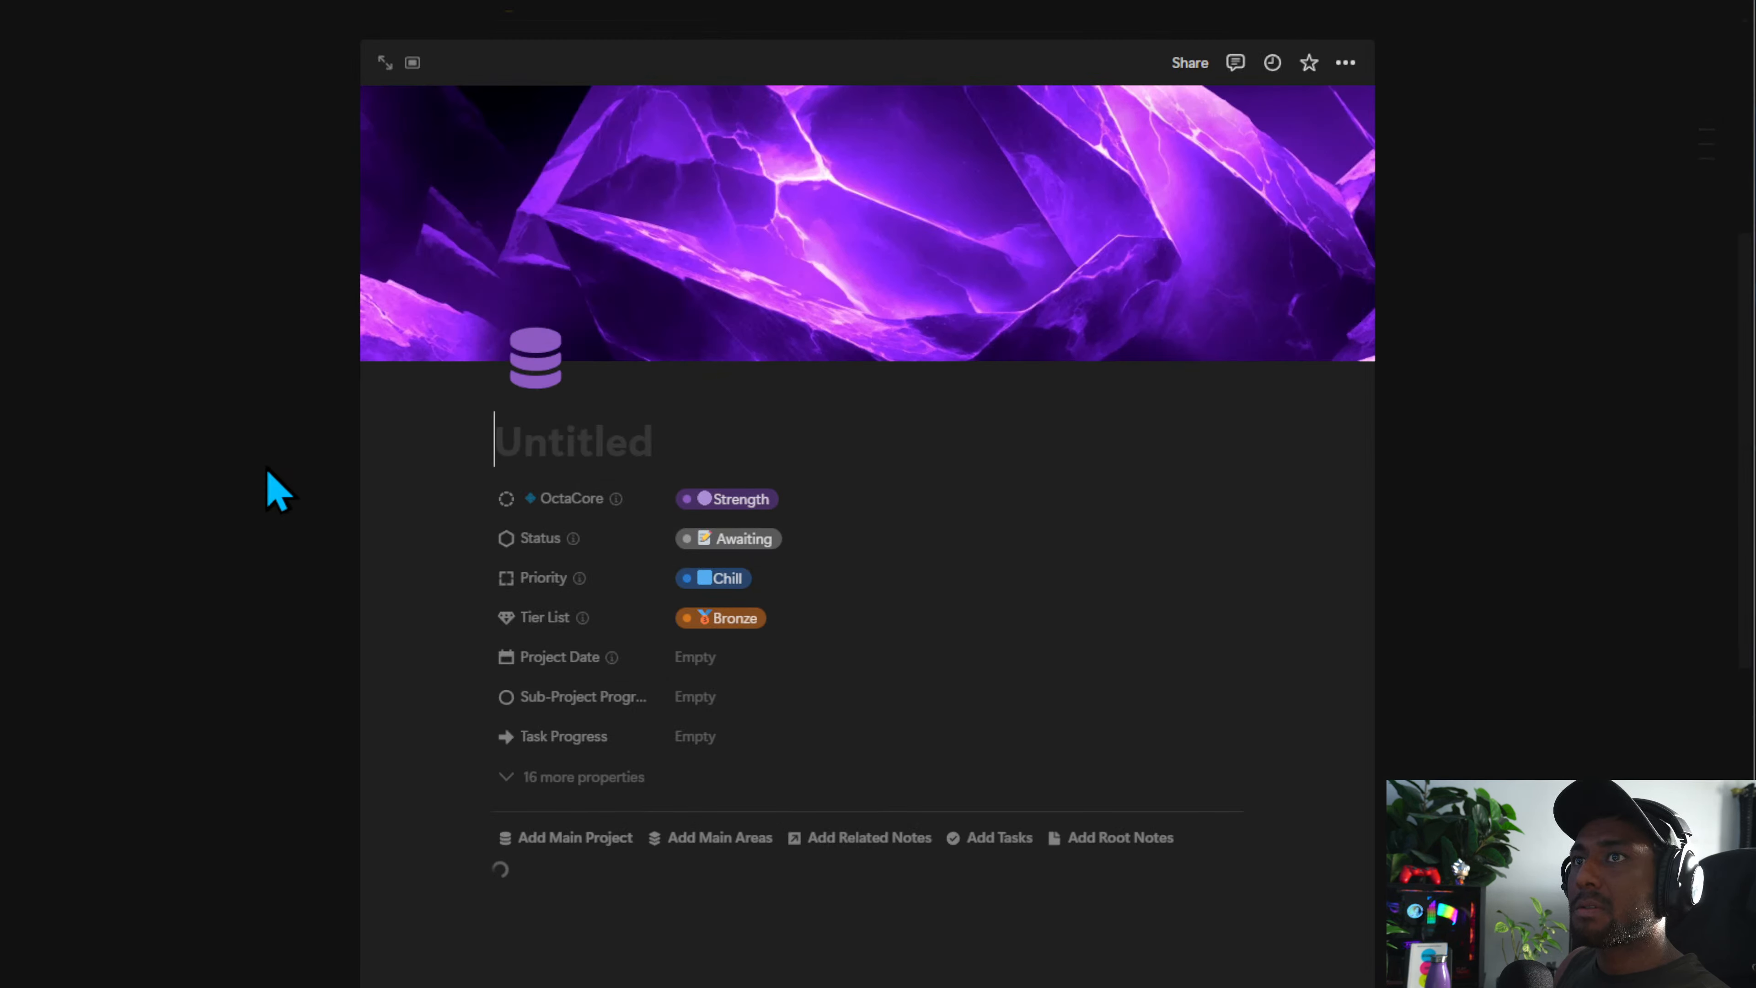
pyautogui.click(277, 491)
pyautogui.click(623, 523)
pyautogui.click(228, 608)
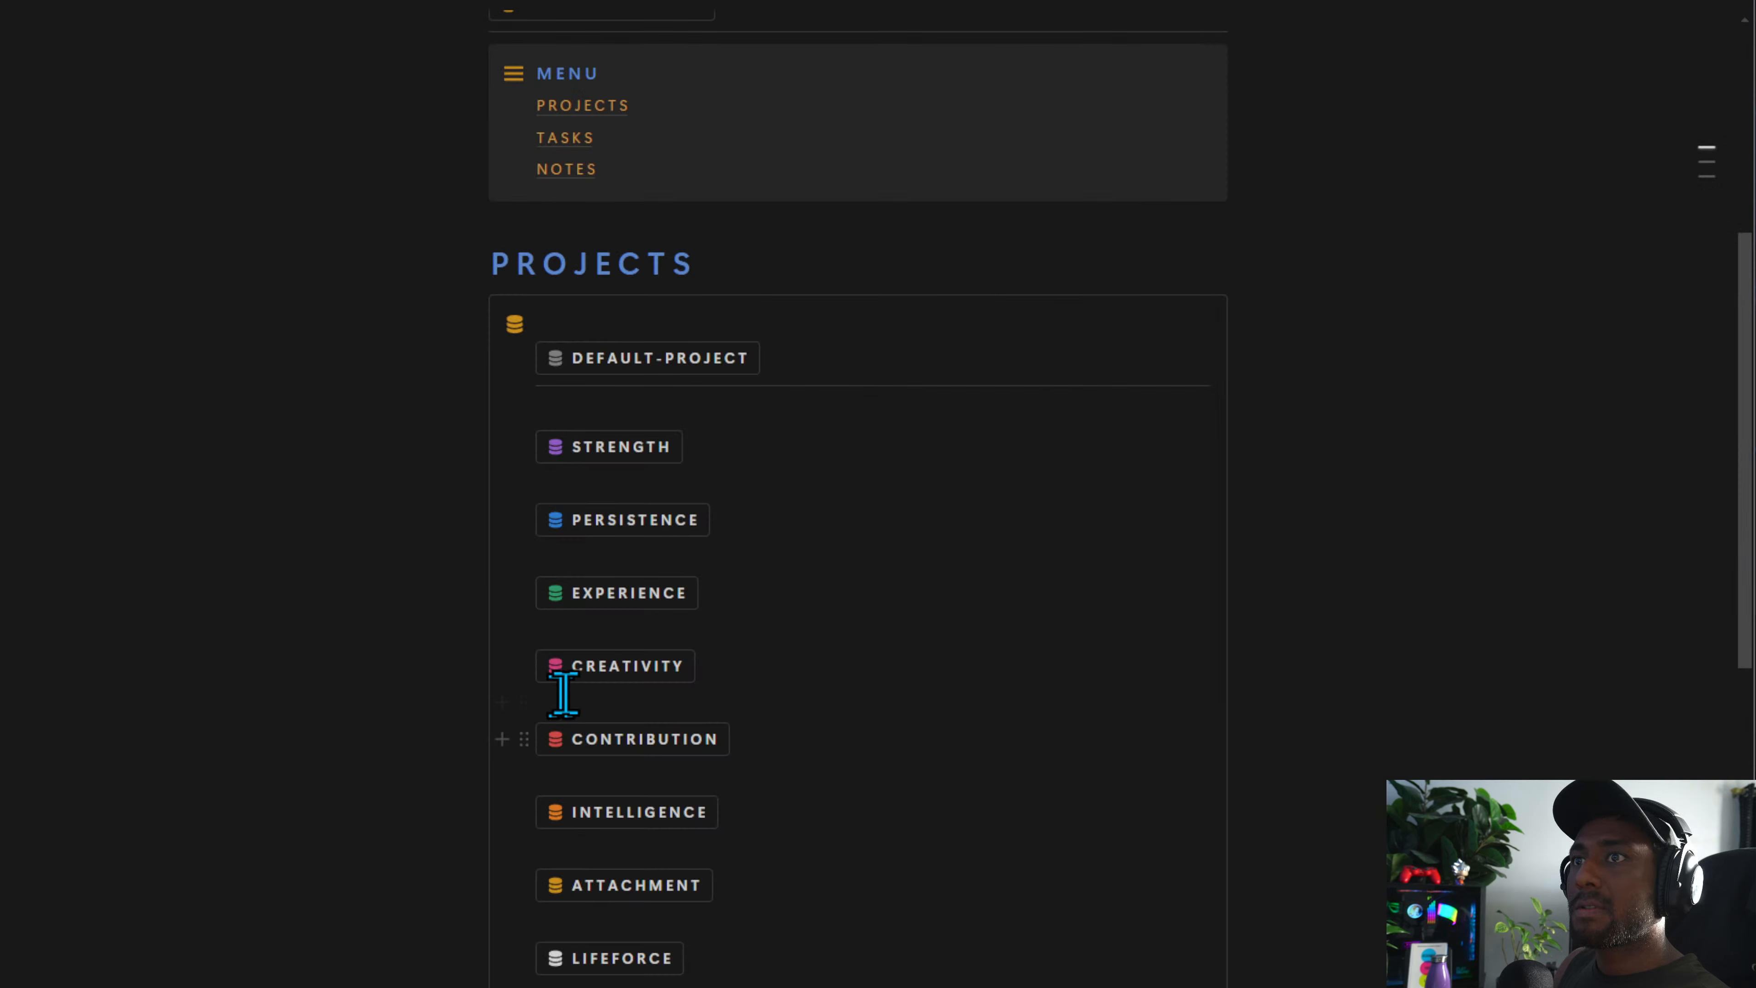
pyautogui.click(626, 593)
pyautogui.click(216, 698)
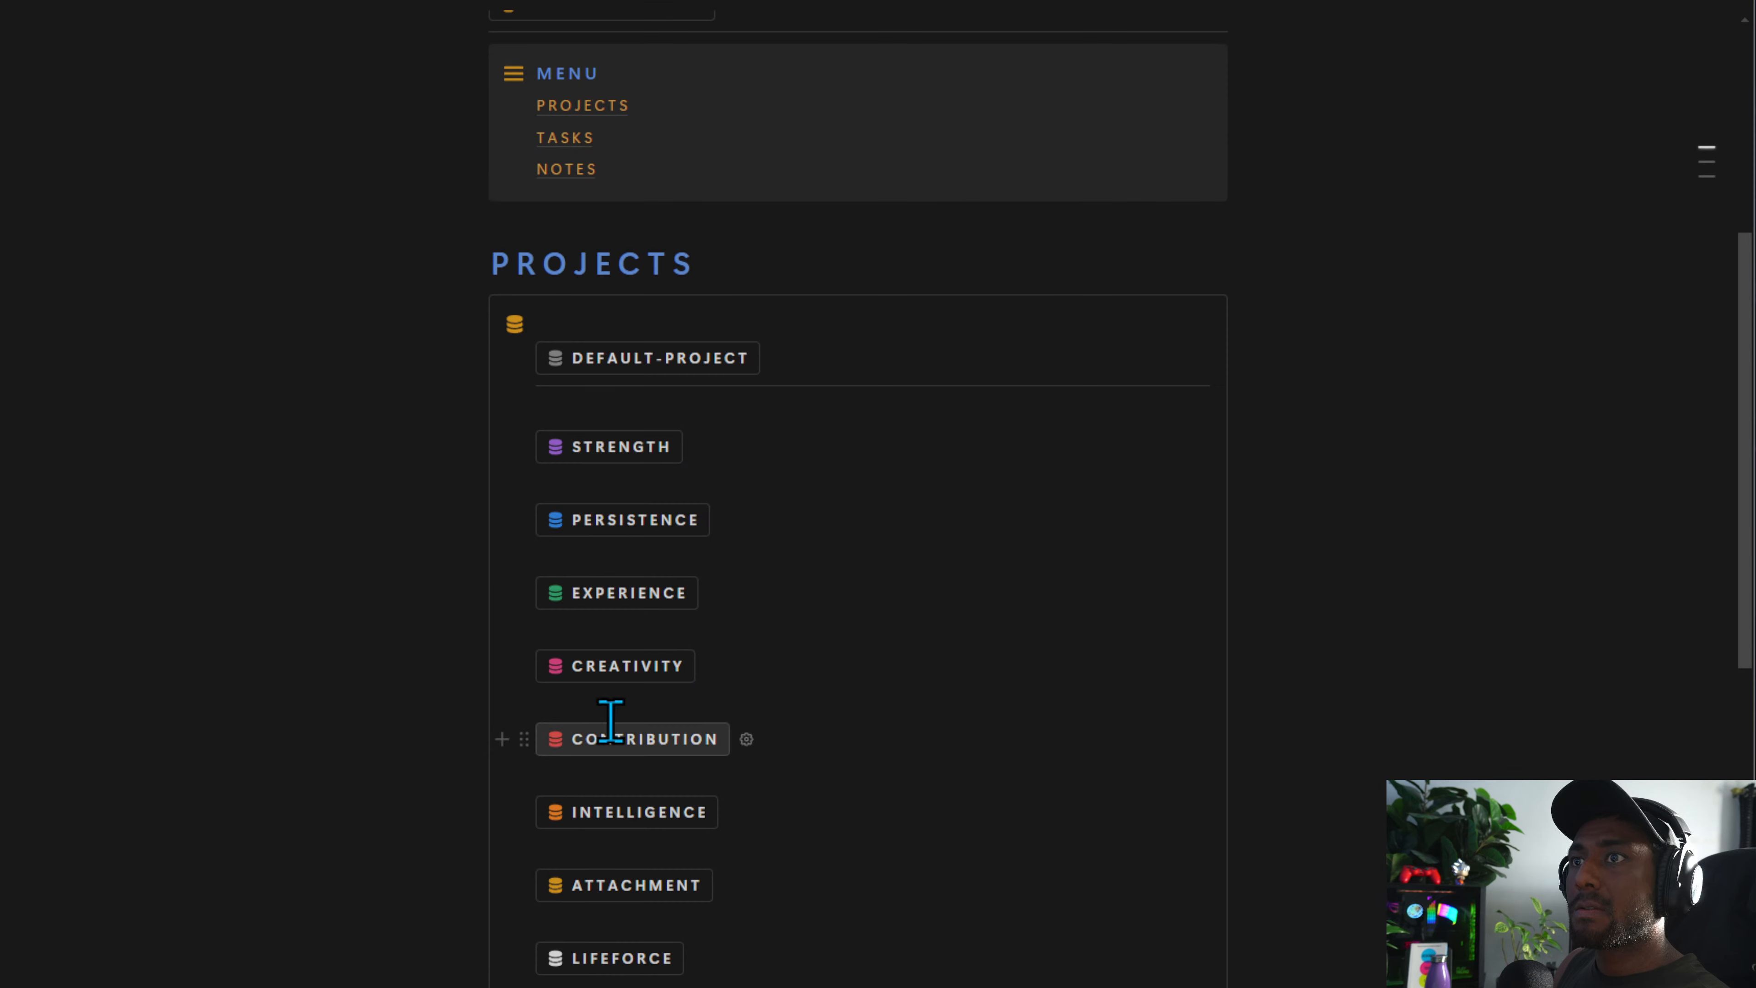
pyautogui.click(560, 736)
pyautogui.click(274, 646)
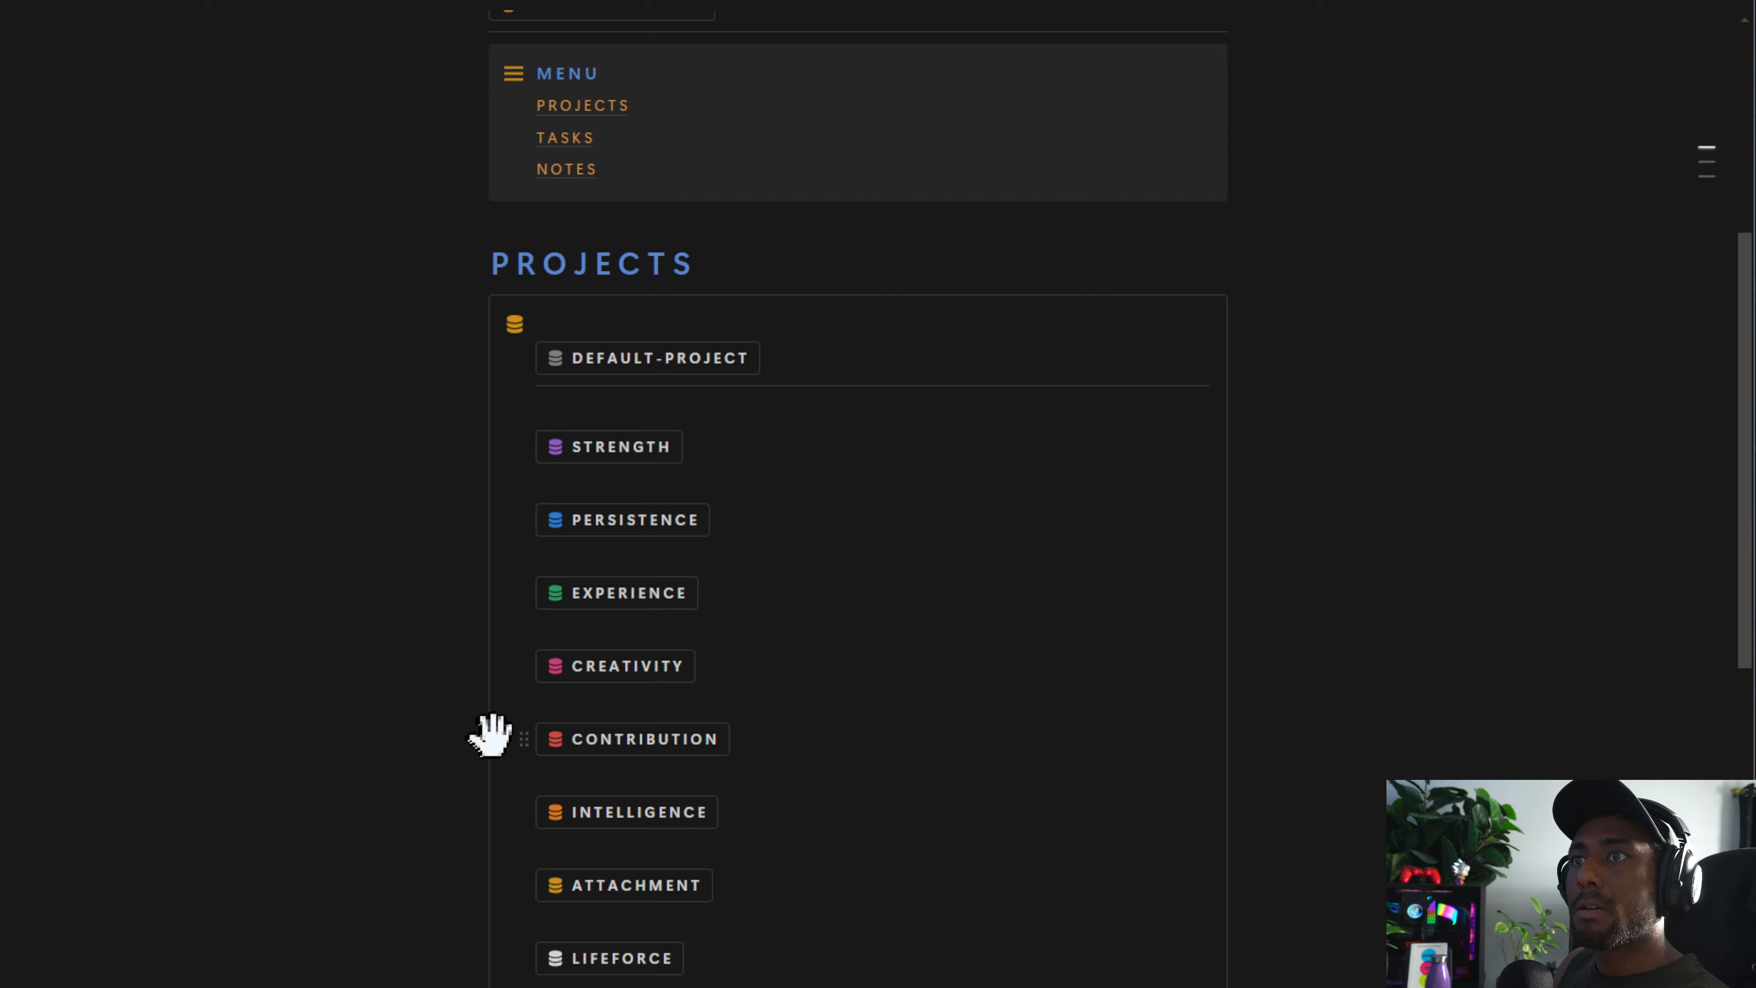
pyautogui.click(602, 747)
pyautogui.click(270, 716)
pyautogui.click(616, 805)
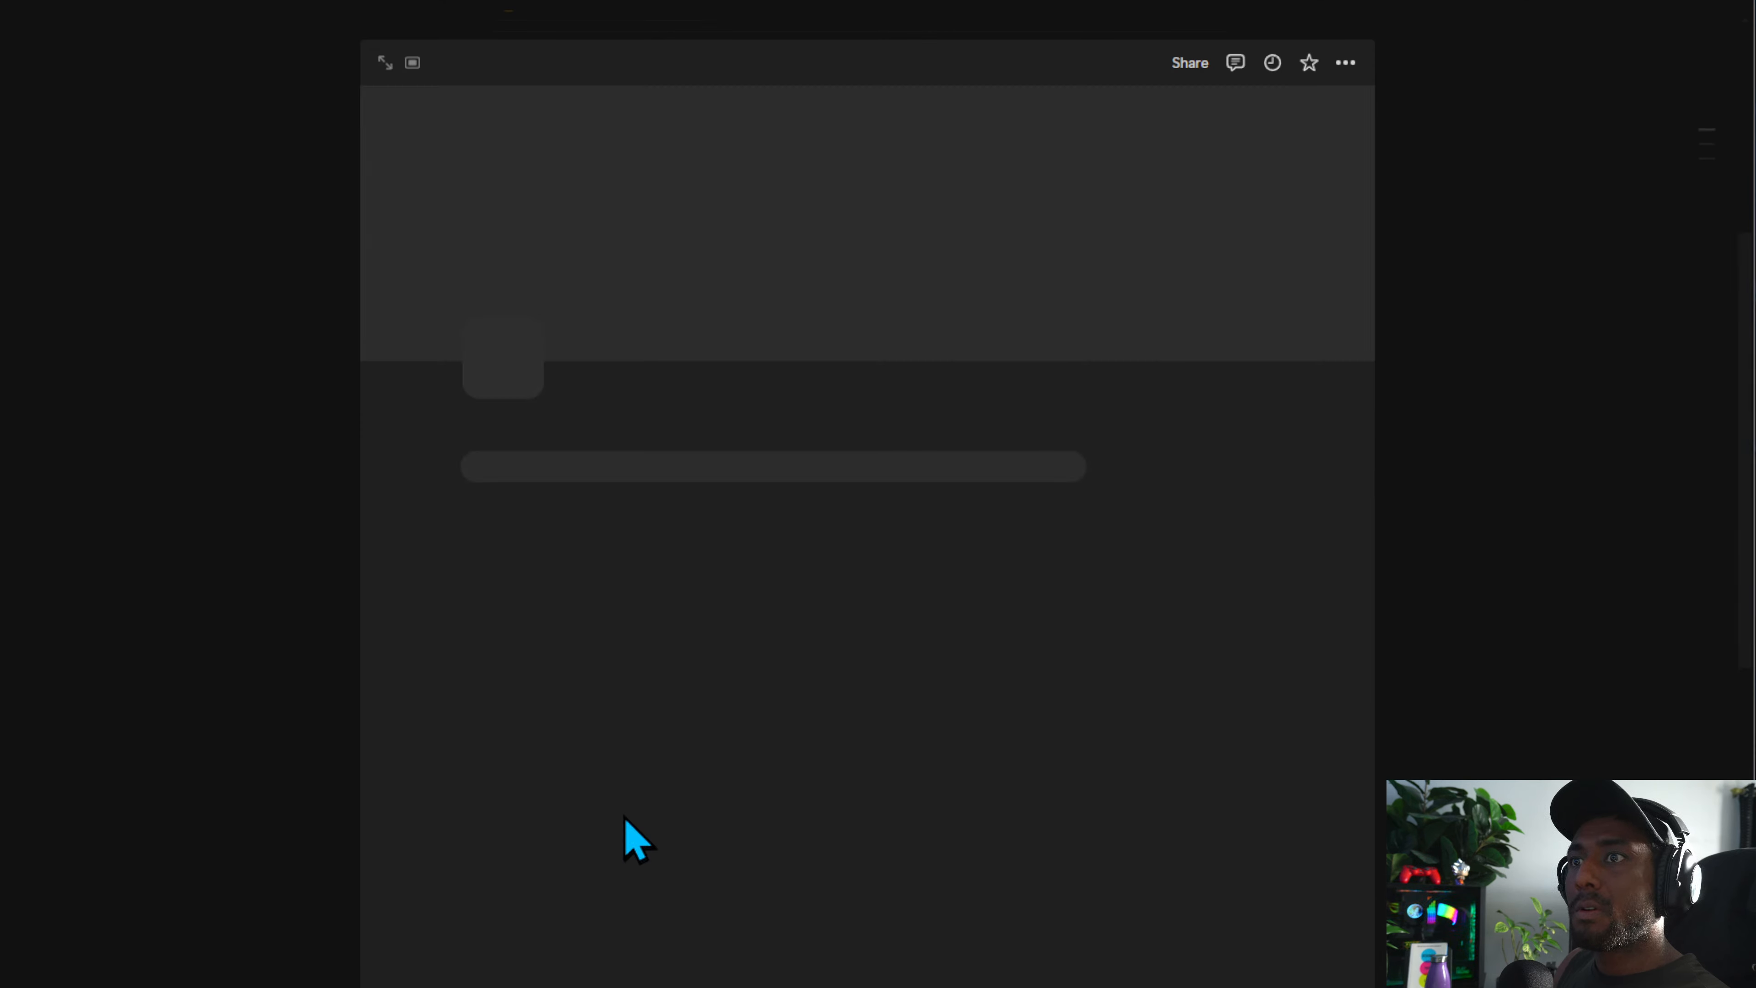
pyautogui.click(304, 767)
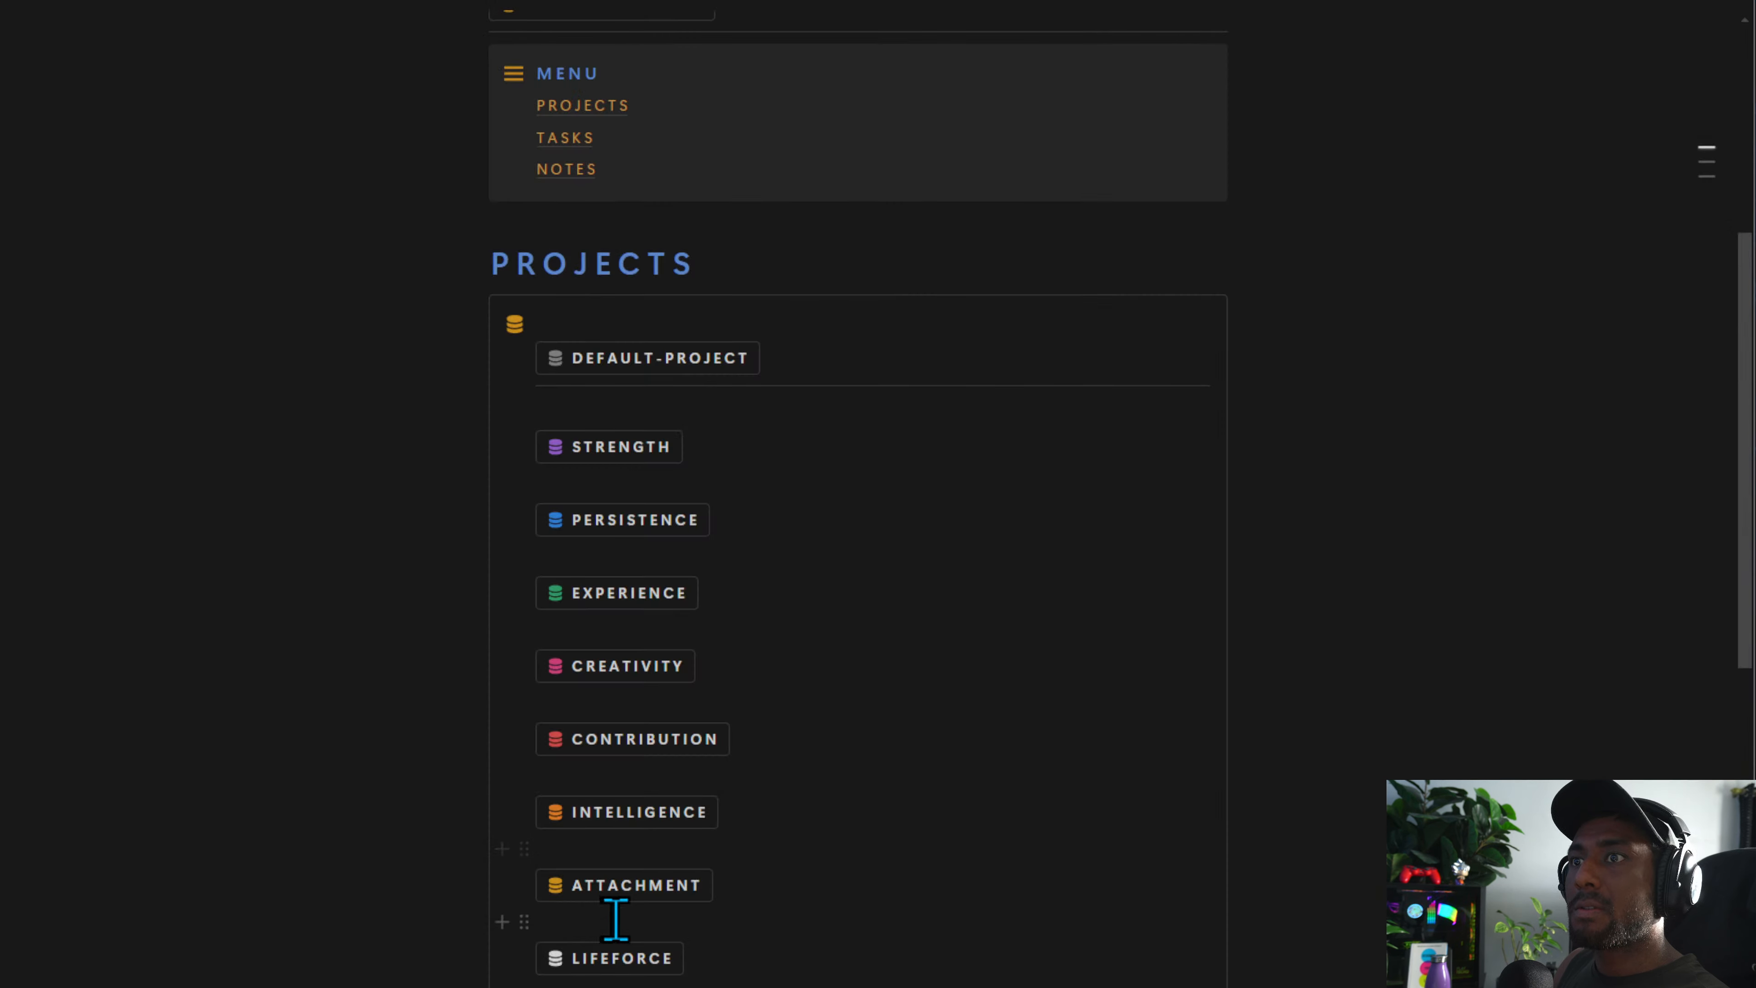
pyautogui.click(619, 889)
pyautogui.click(190, 716)
pyautogui.click(614, 953)
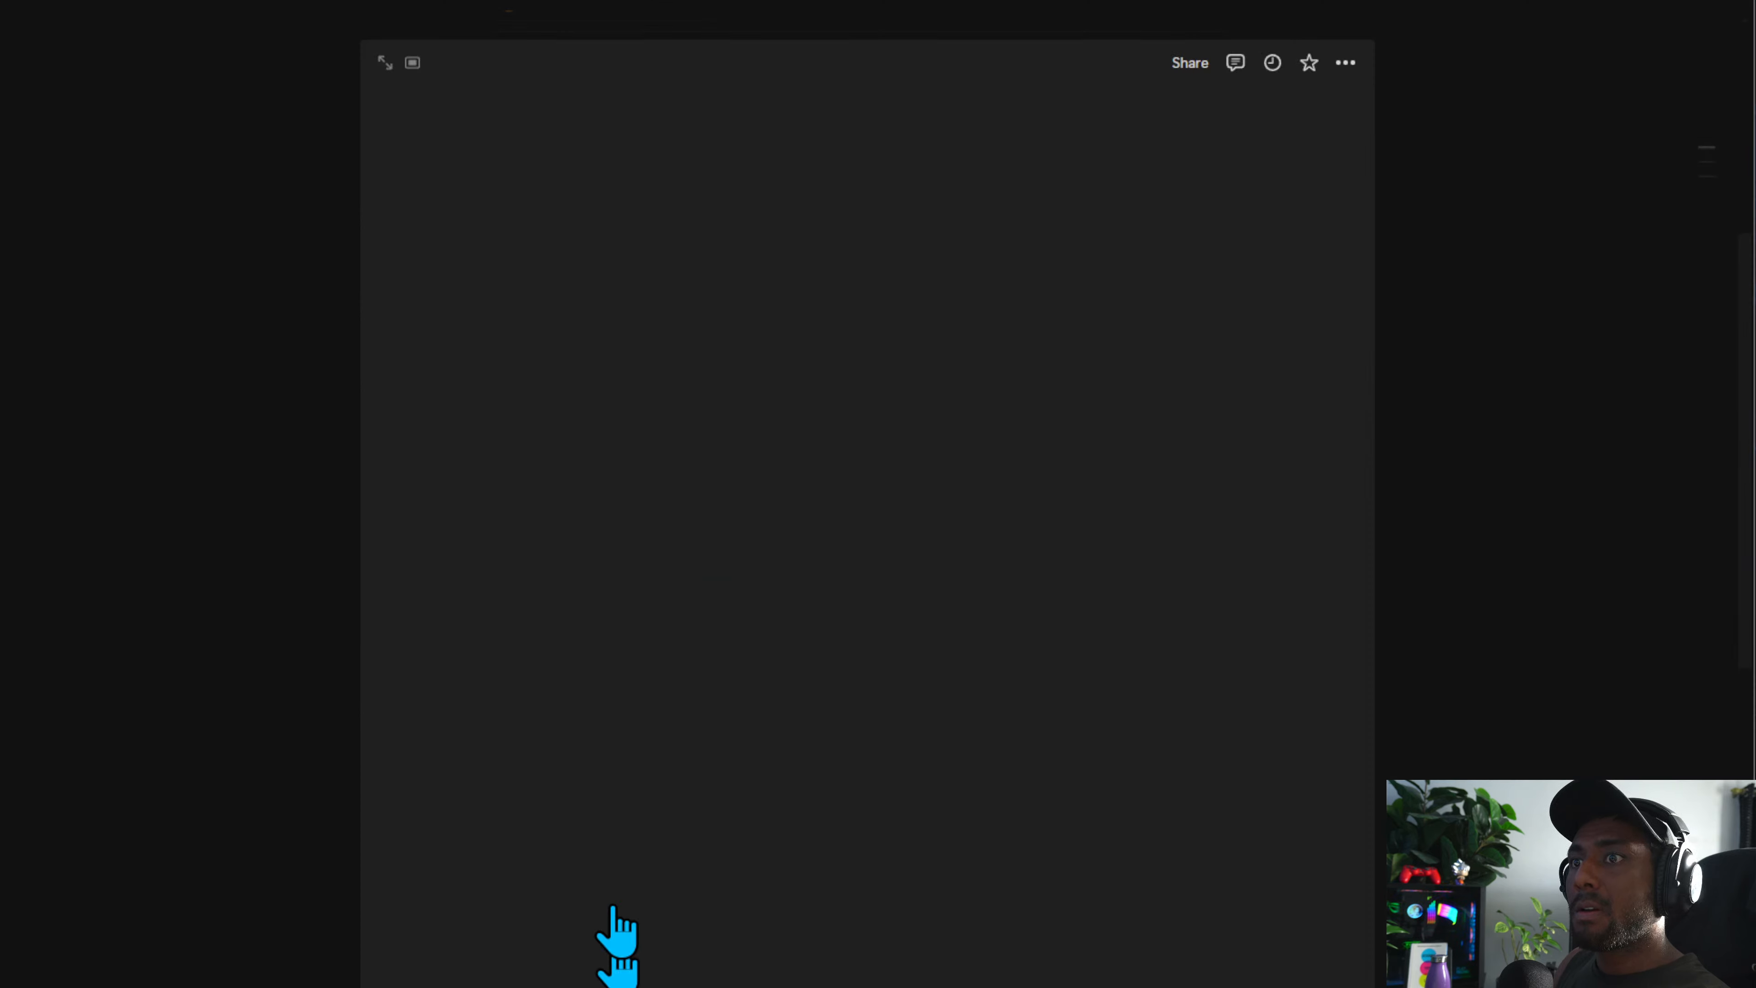
pyautogui.click(273, 716)
# Test each task button in the TASKS section, closing every new task page it opens
pyautogui.scroll(-15, 608, 623)
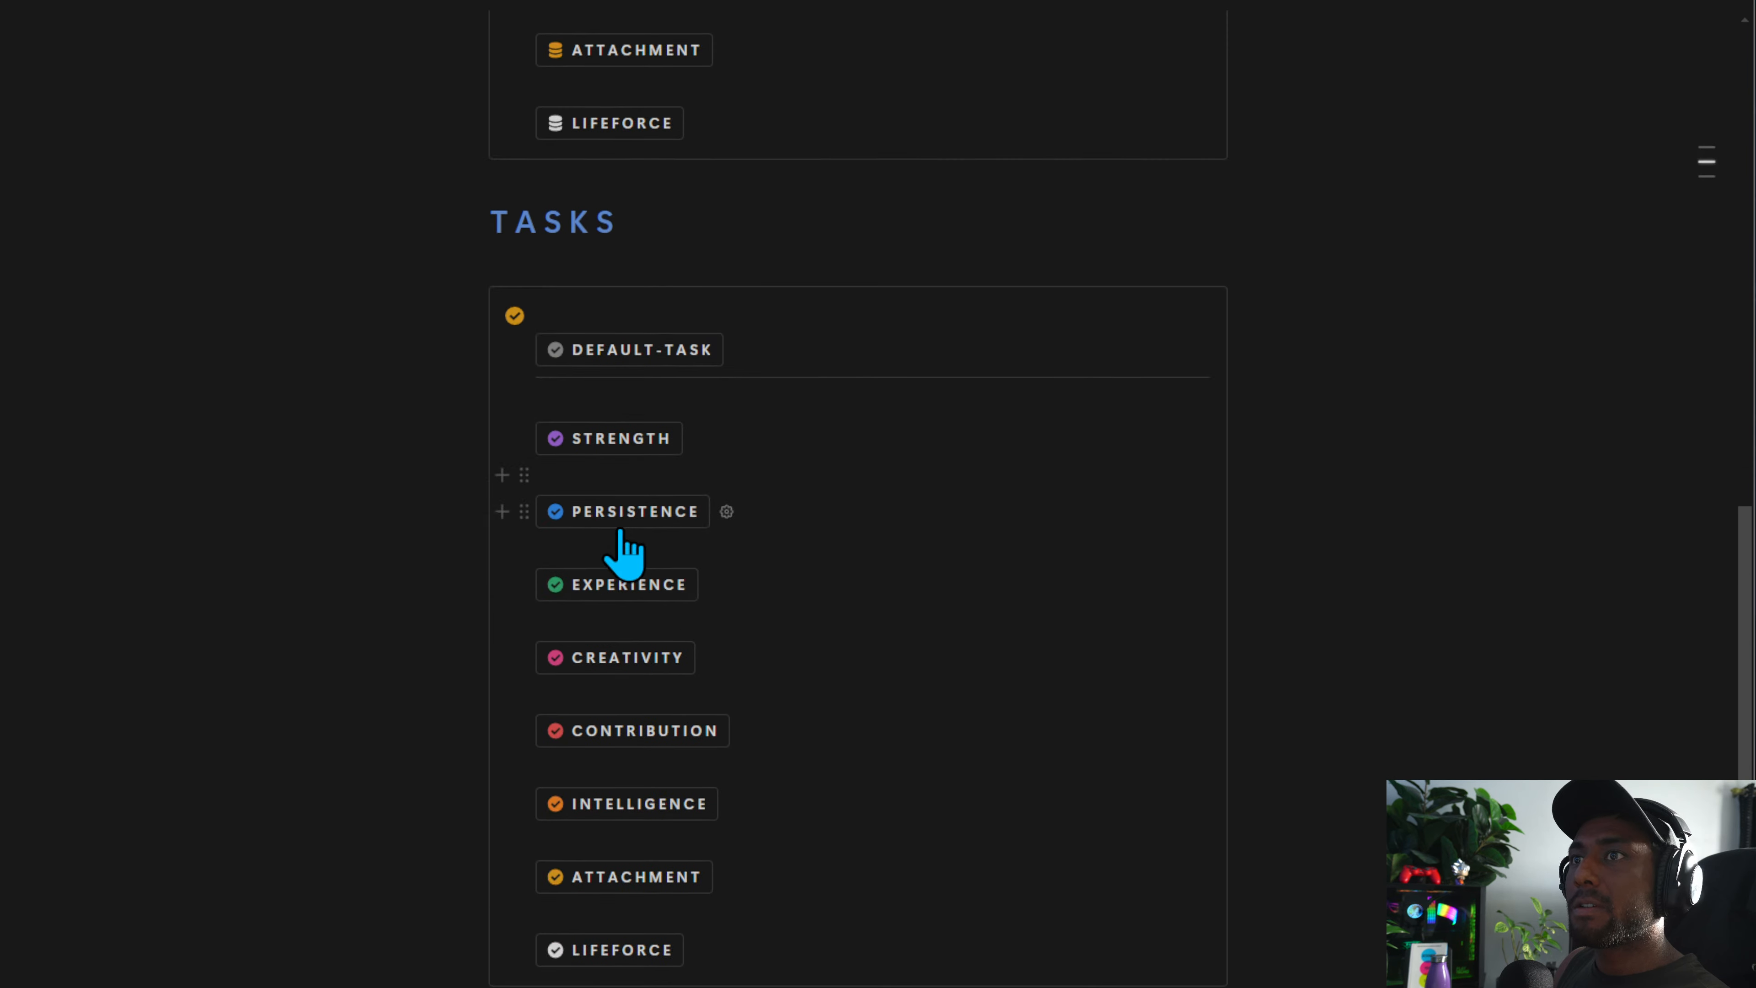
pyautogui.scroll(5, 650, 443)
pyautogui.click(625, 434)
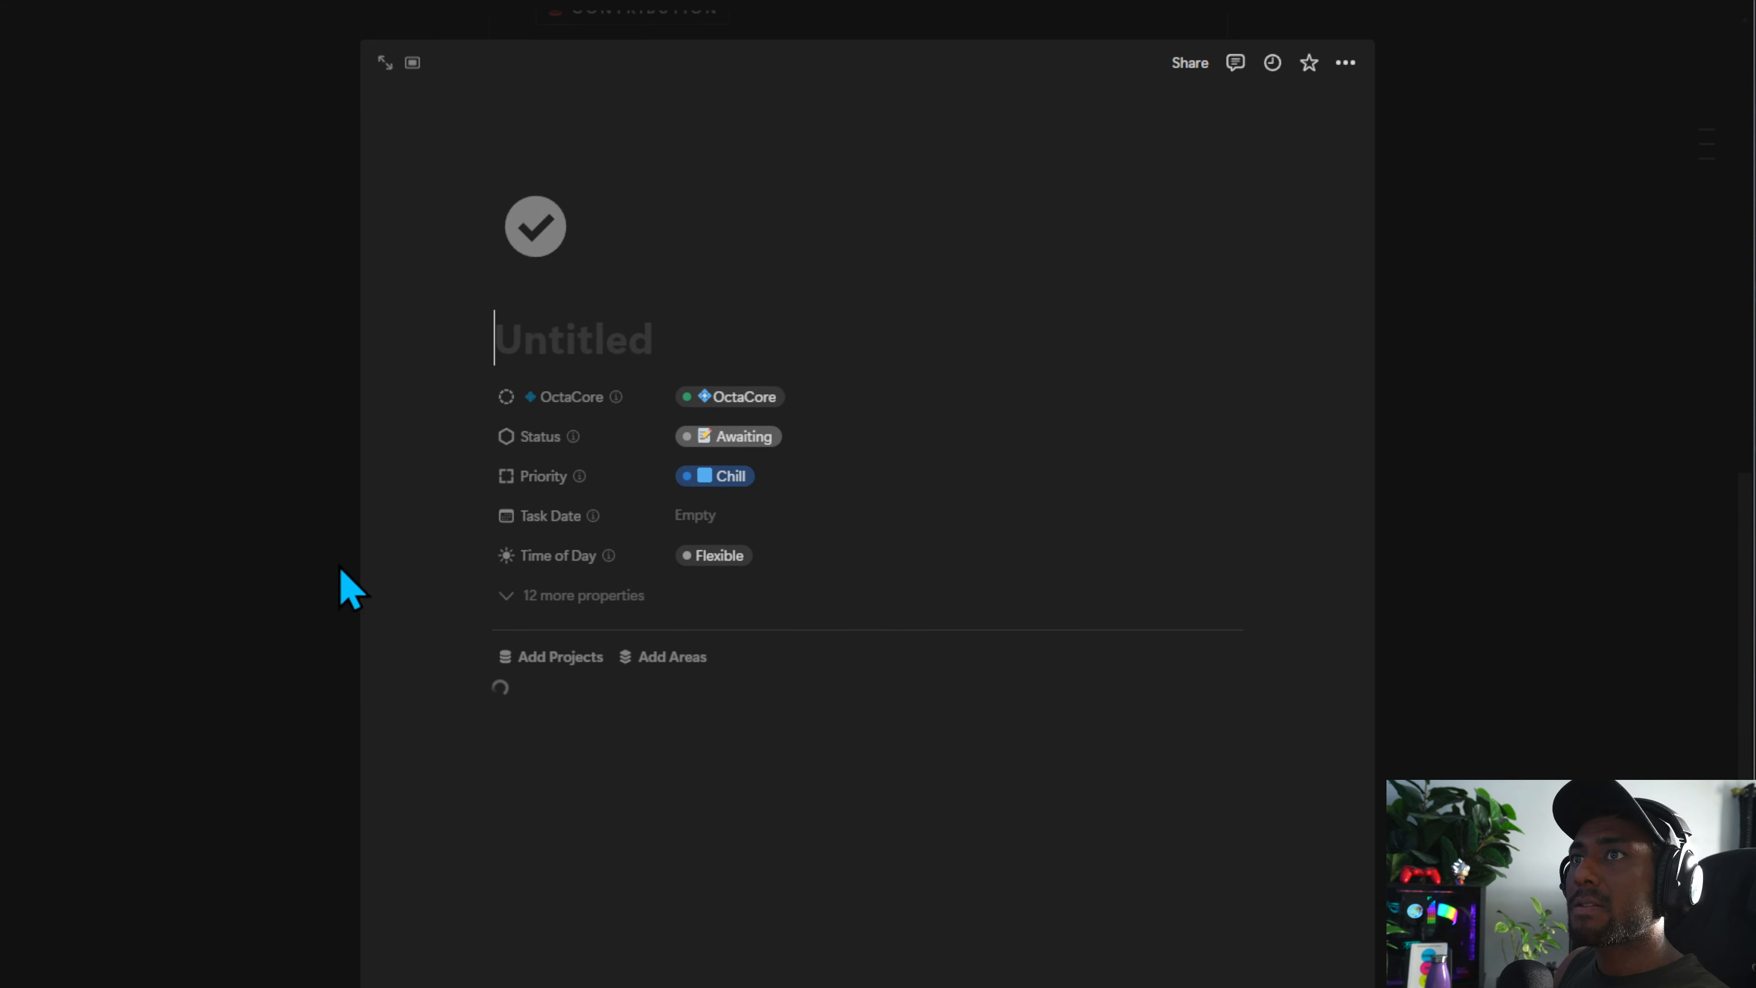
pyautogui.press('Escape')
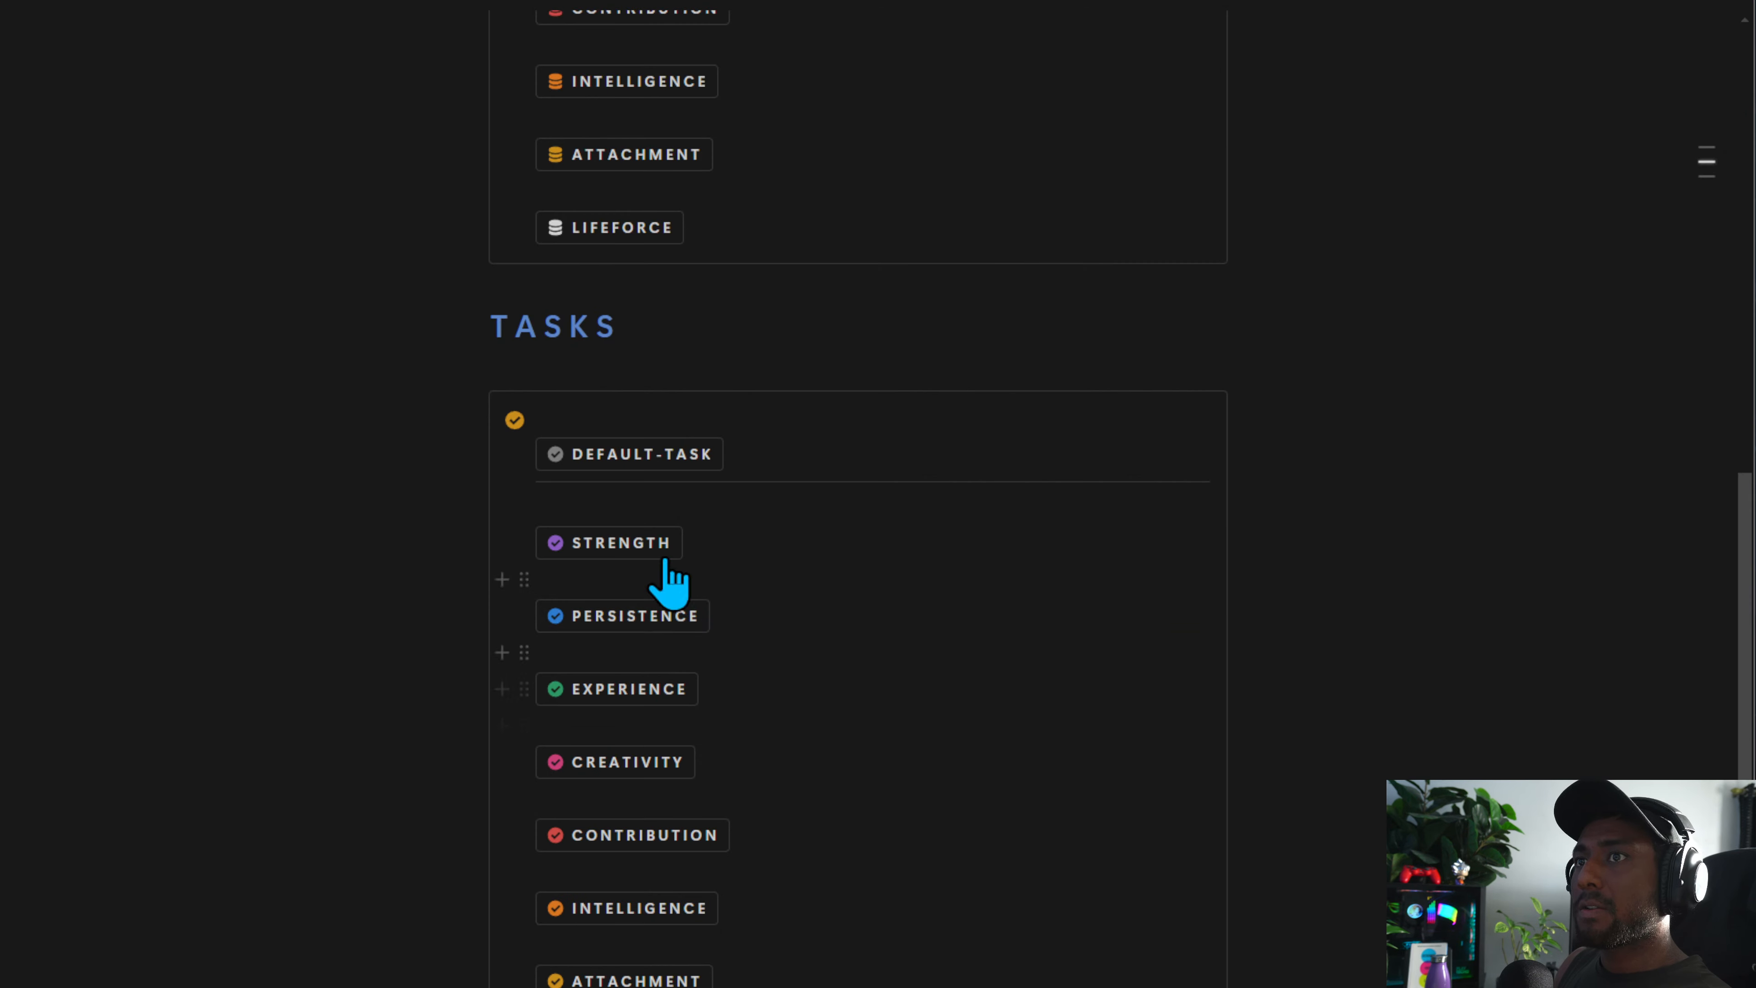
pyautogui.click(612, 546)
pyautogui.click(188, 705)
pyautogui.click(631, 629)
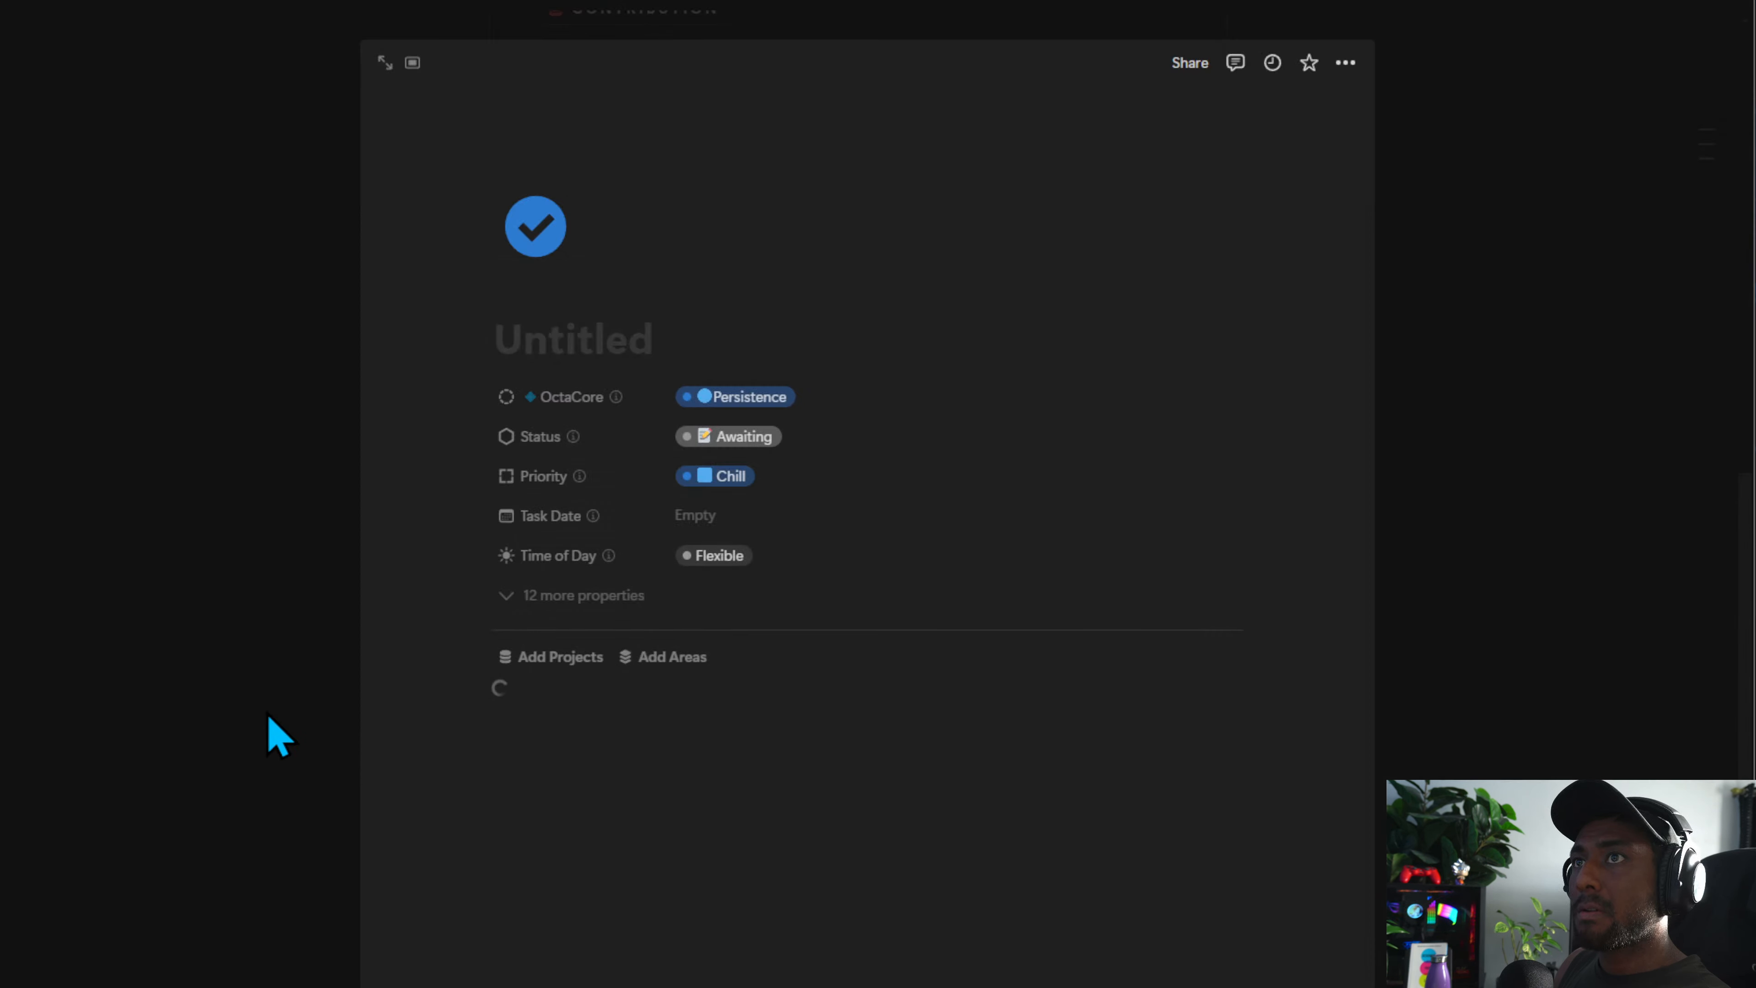
pyautogui.click(275, 733)
pyautogui.click(673, 690)
pyautogui.click(267, 741)
pyautogui.click(567, 764)
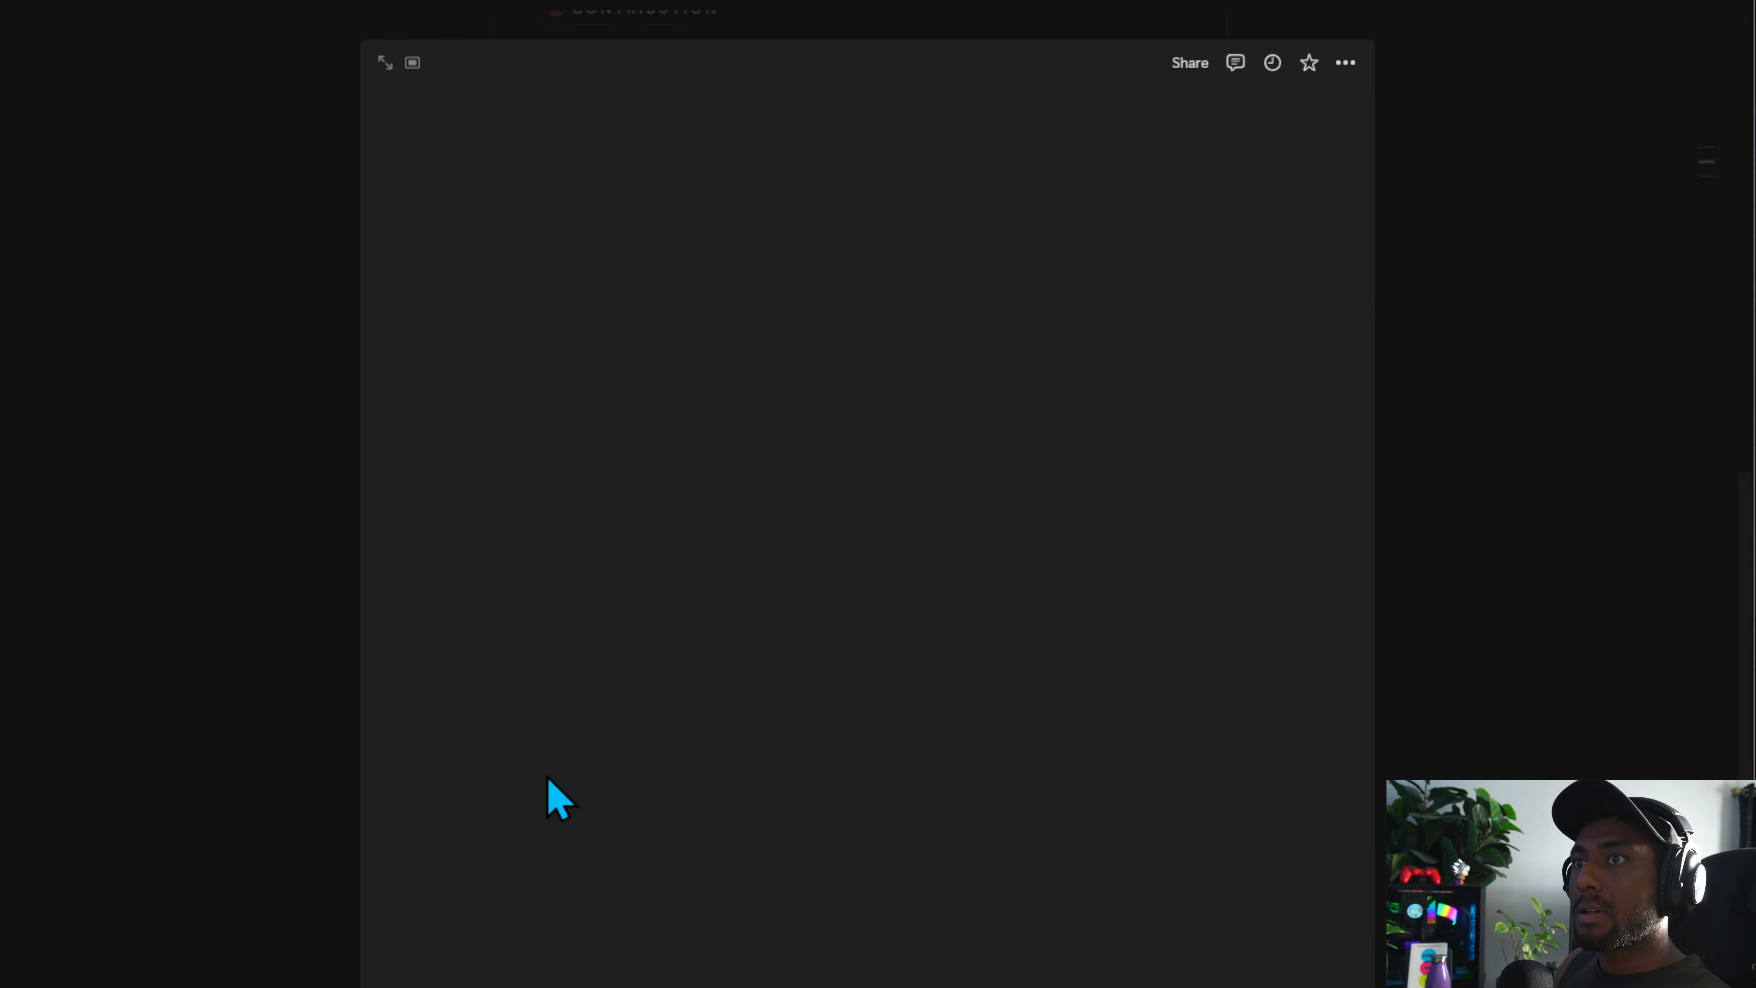
pyautogui.click(330, 761)
pyautogui.click(639, 838)
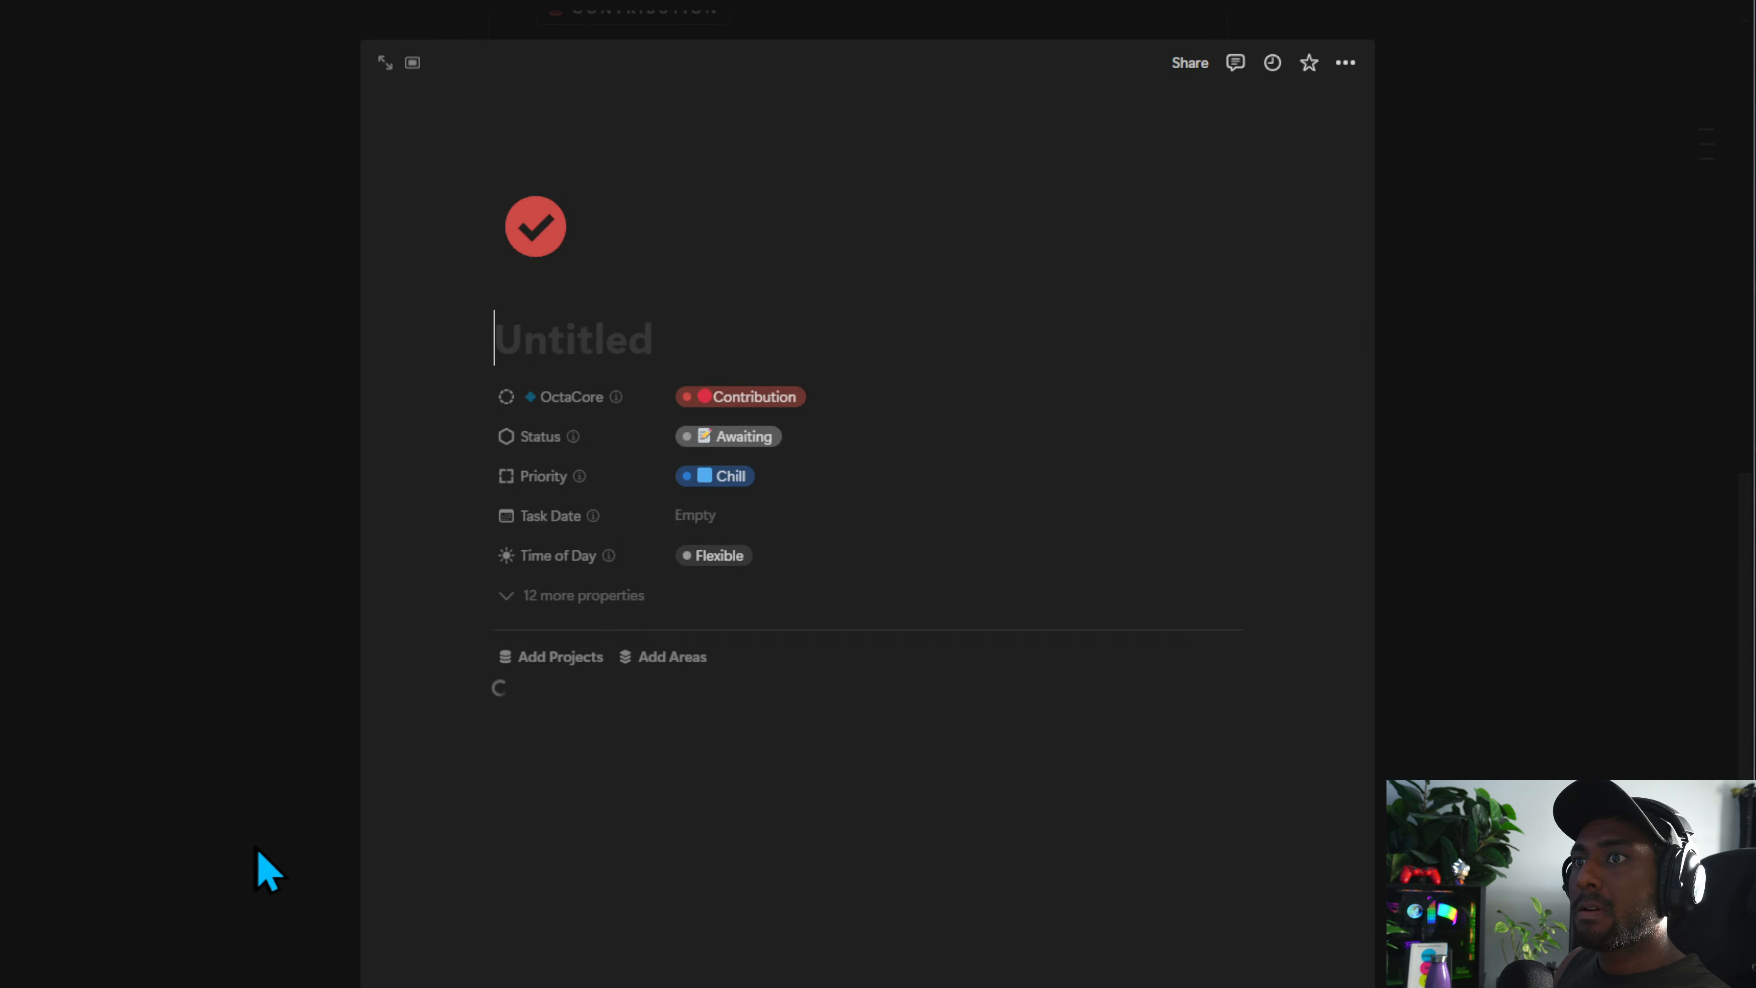
pyautogui.click(259, 854)
pyautogui.scroll(-3, 625, 913)
pyautogui.click(605, 705)
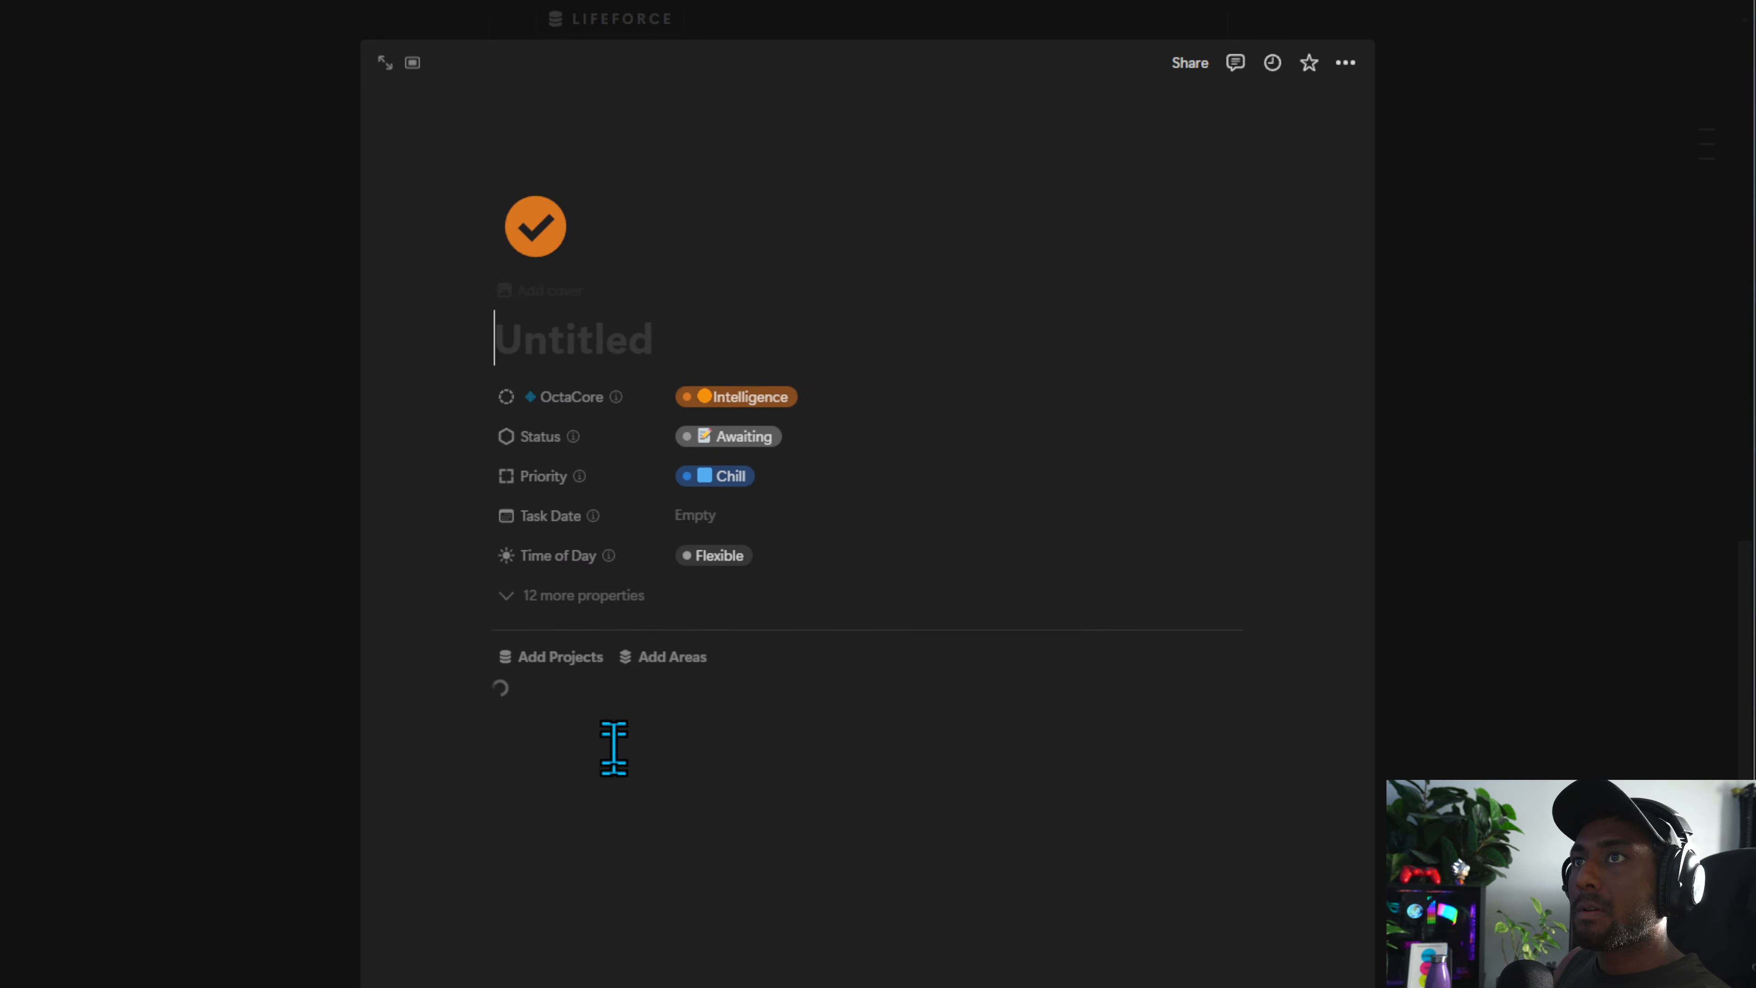
pyautogui.click(246, 826)
pyautogui.click(633, 778)
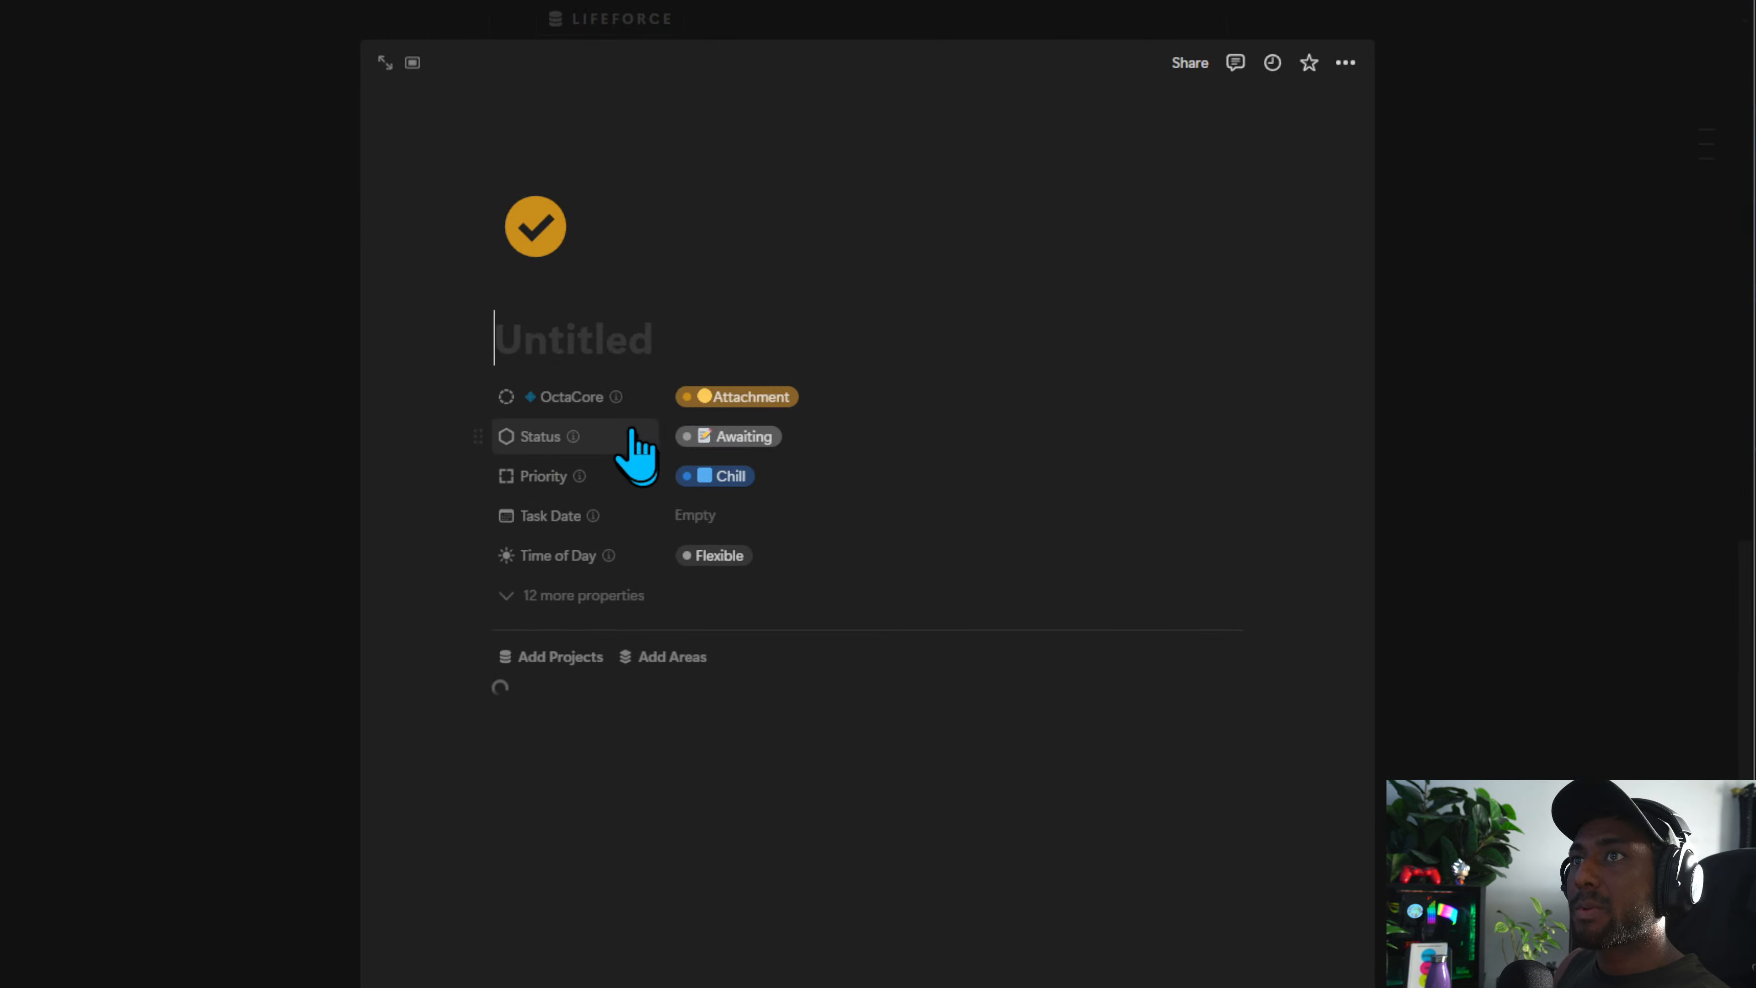
pyautogui.click(345, 733)
pyautogui.click(615, 859)
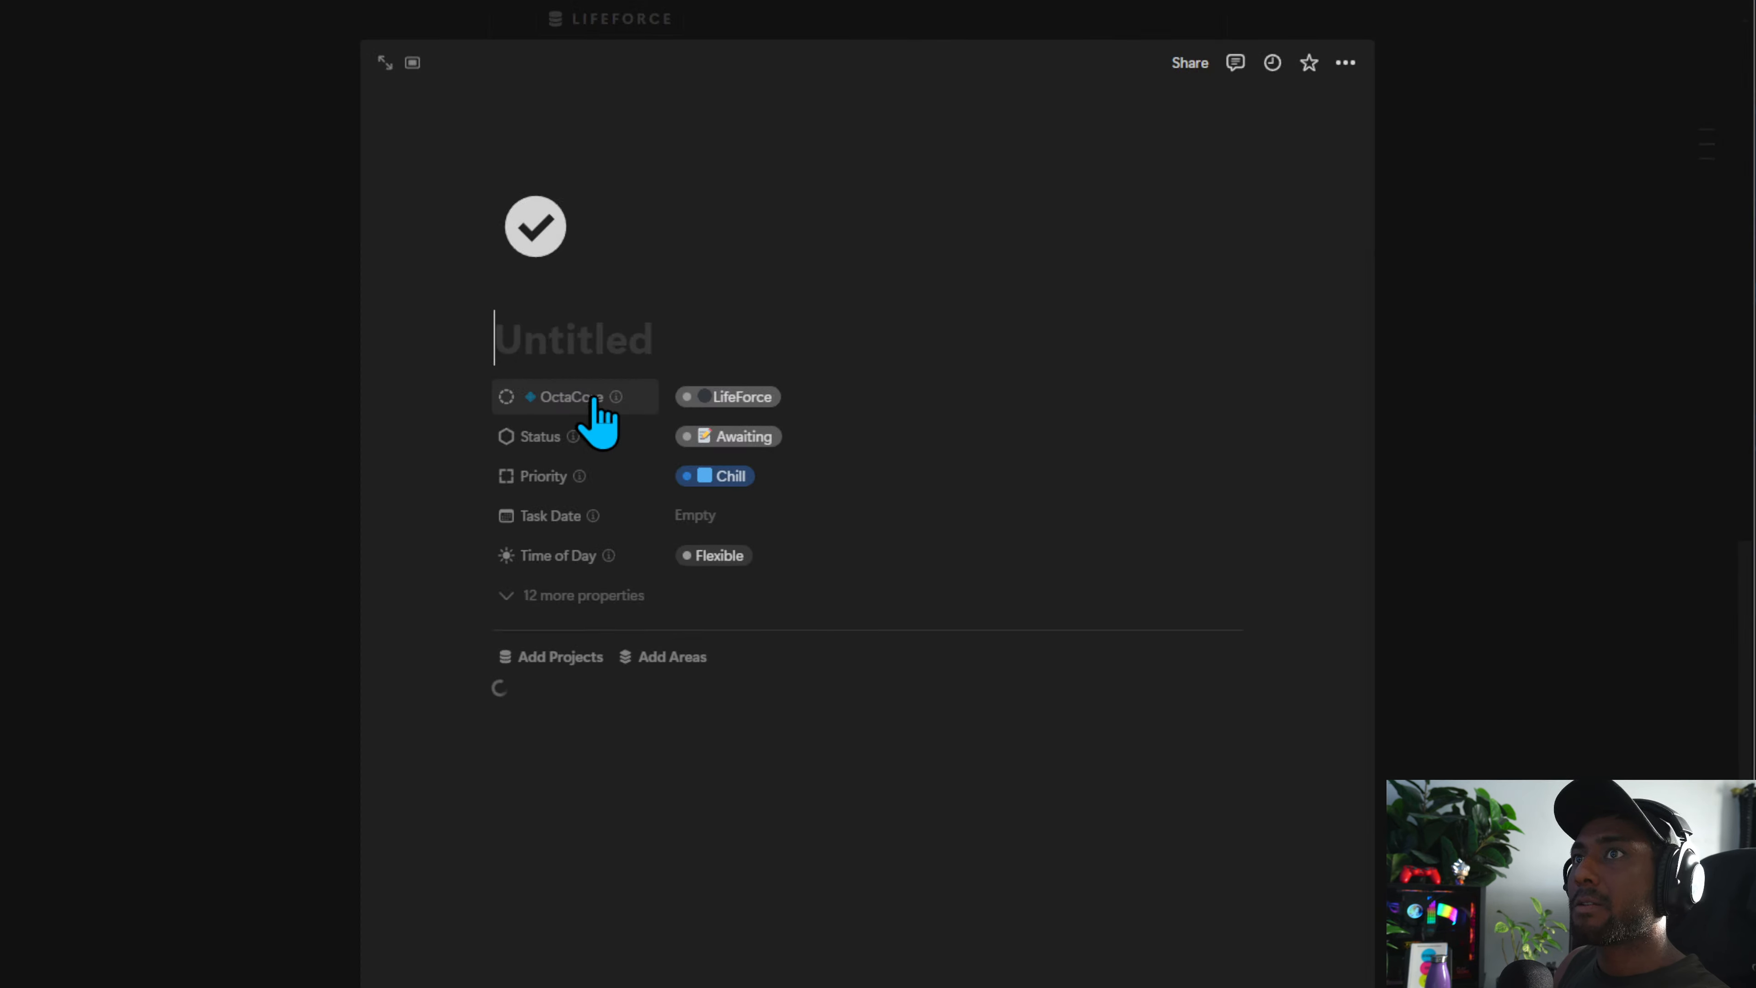
pyautogui.click(257, 744)
# Test the note buttons in the NOTES section, closing every new note page it opens
pyautogui.scroll(-5, 601, 879)
pyautogui.click(632, 553)
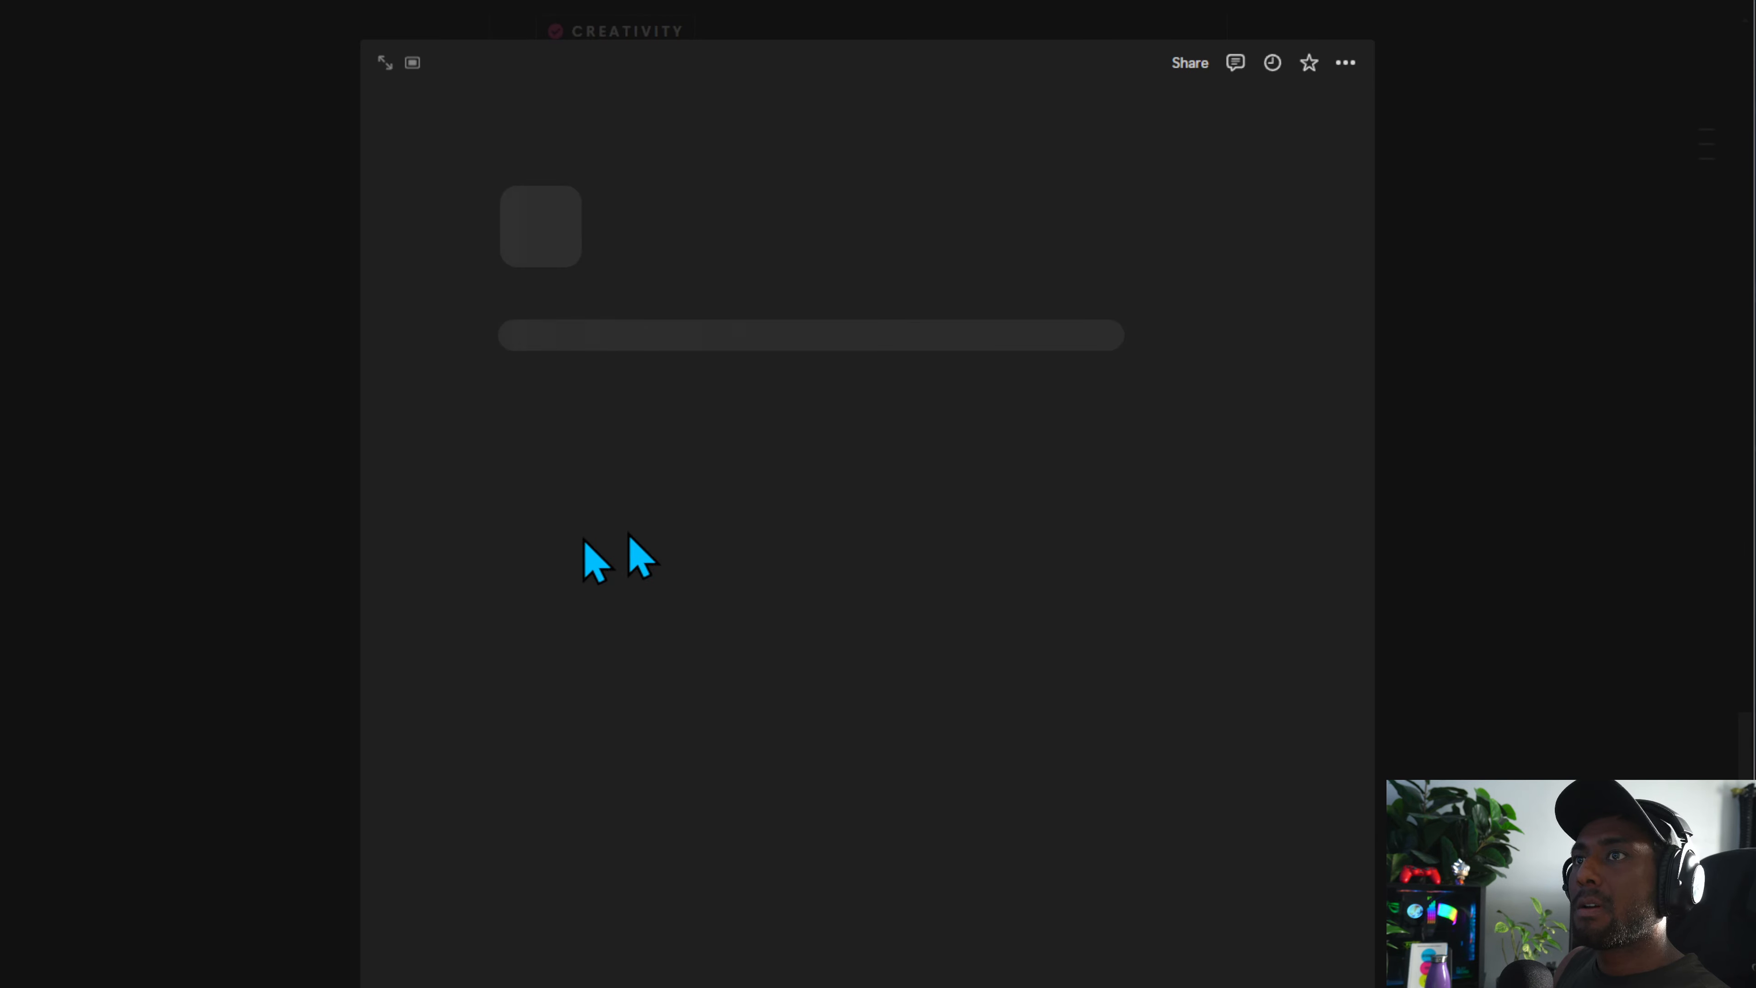
pyautogui.click(246, 682)
pyautogui.click(631, 714)
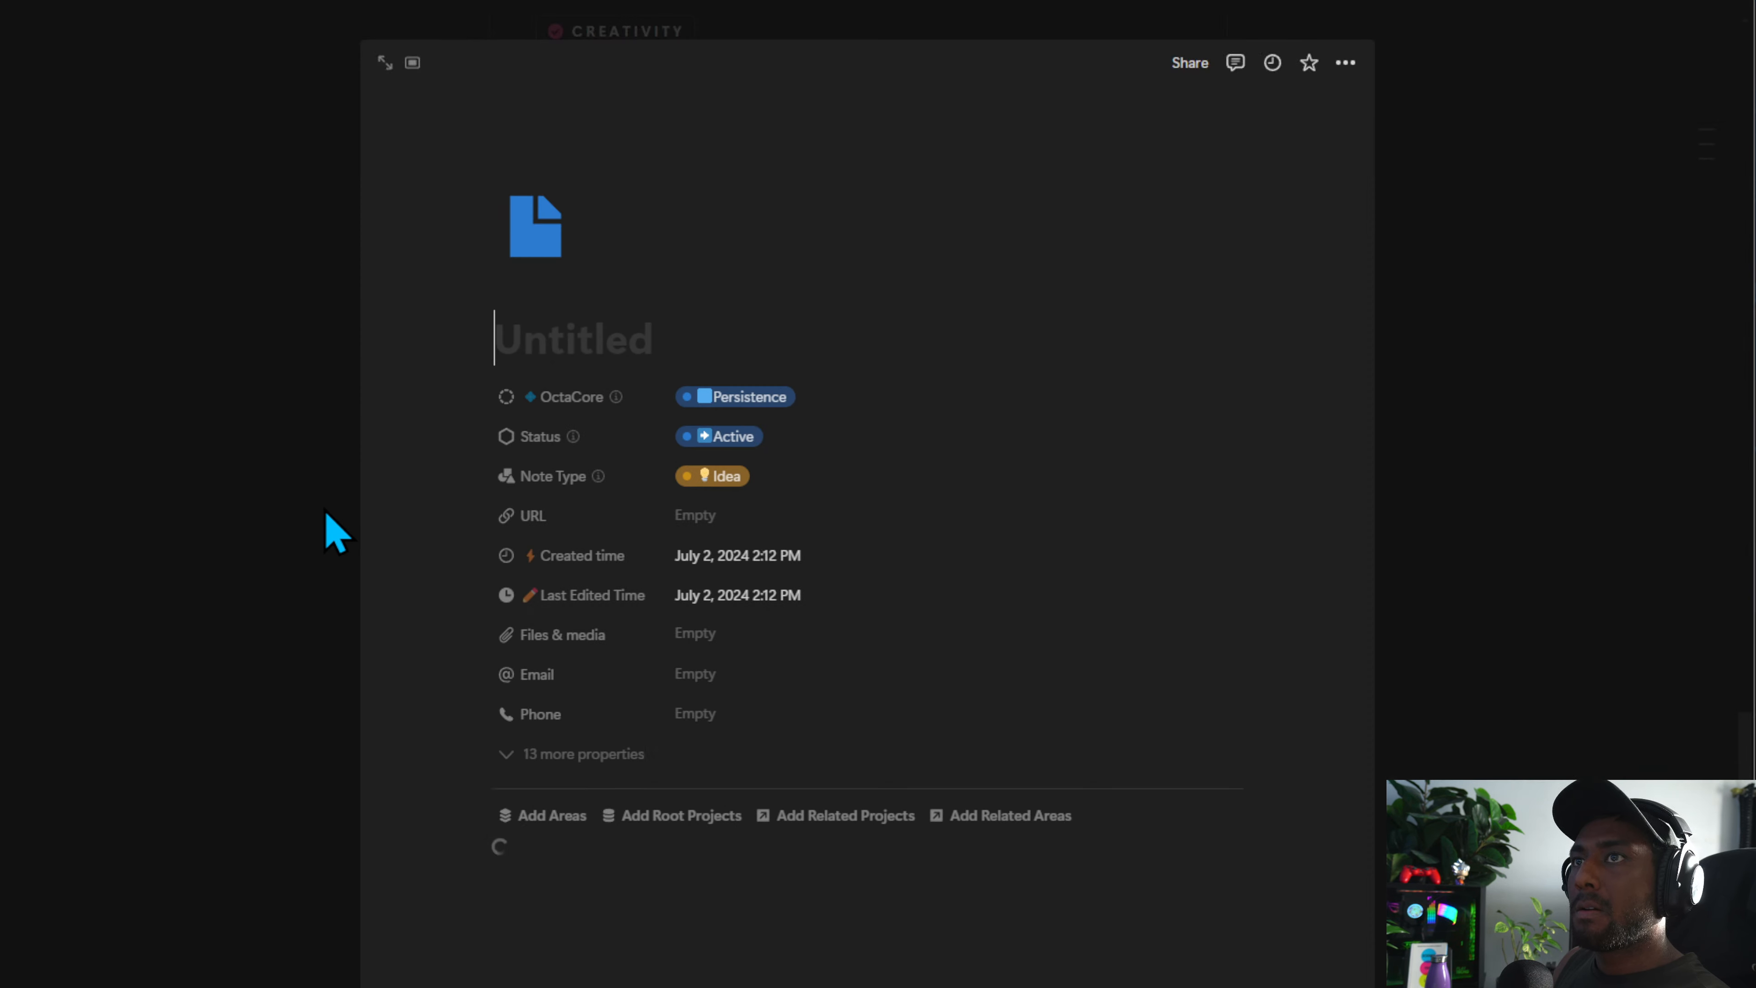
pyautogui.click(325, 550)
pyautogui.click(619, 643)
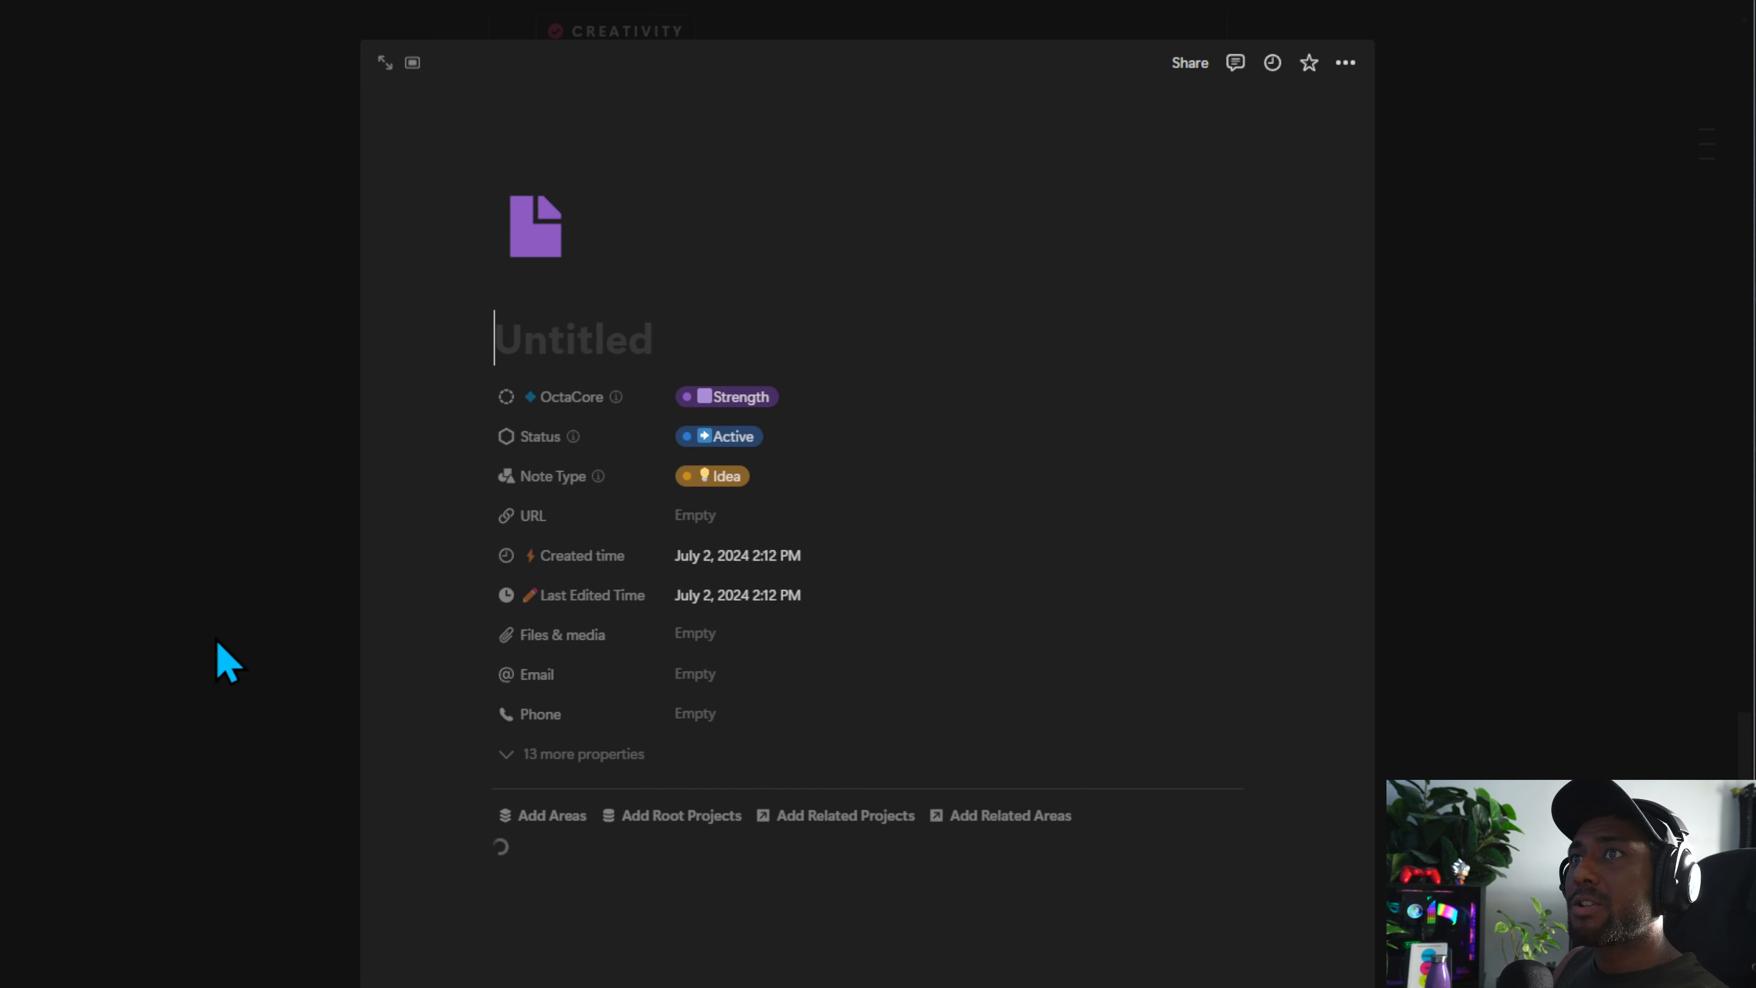
pyautogui.click(224, 662)
pyautogui.click(573, 788)
pyautogui.click(279, 736)
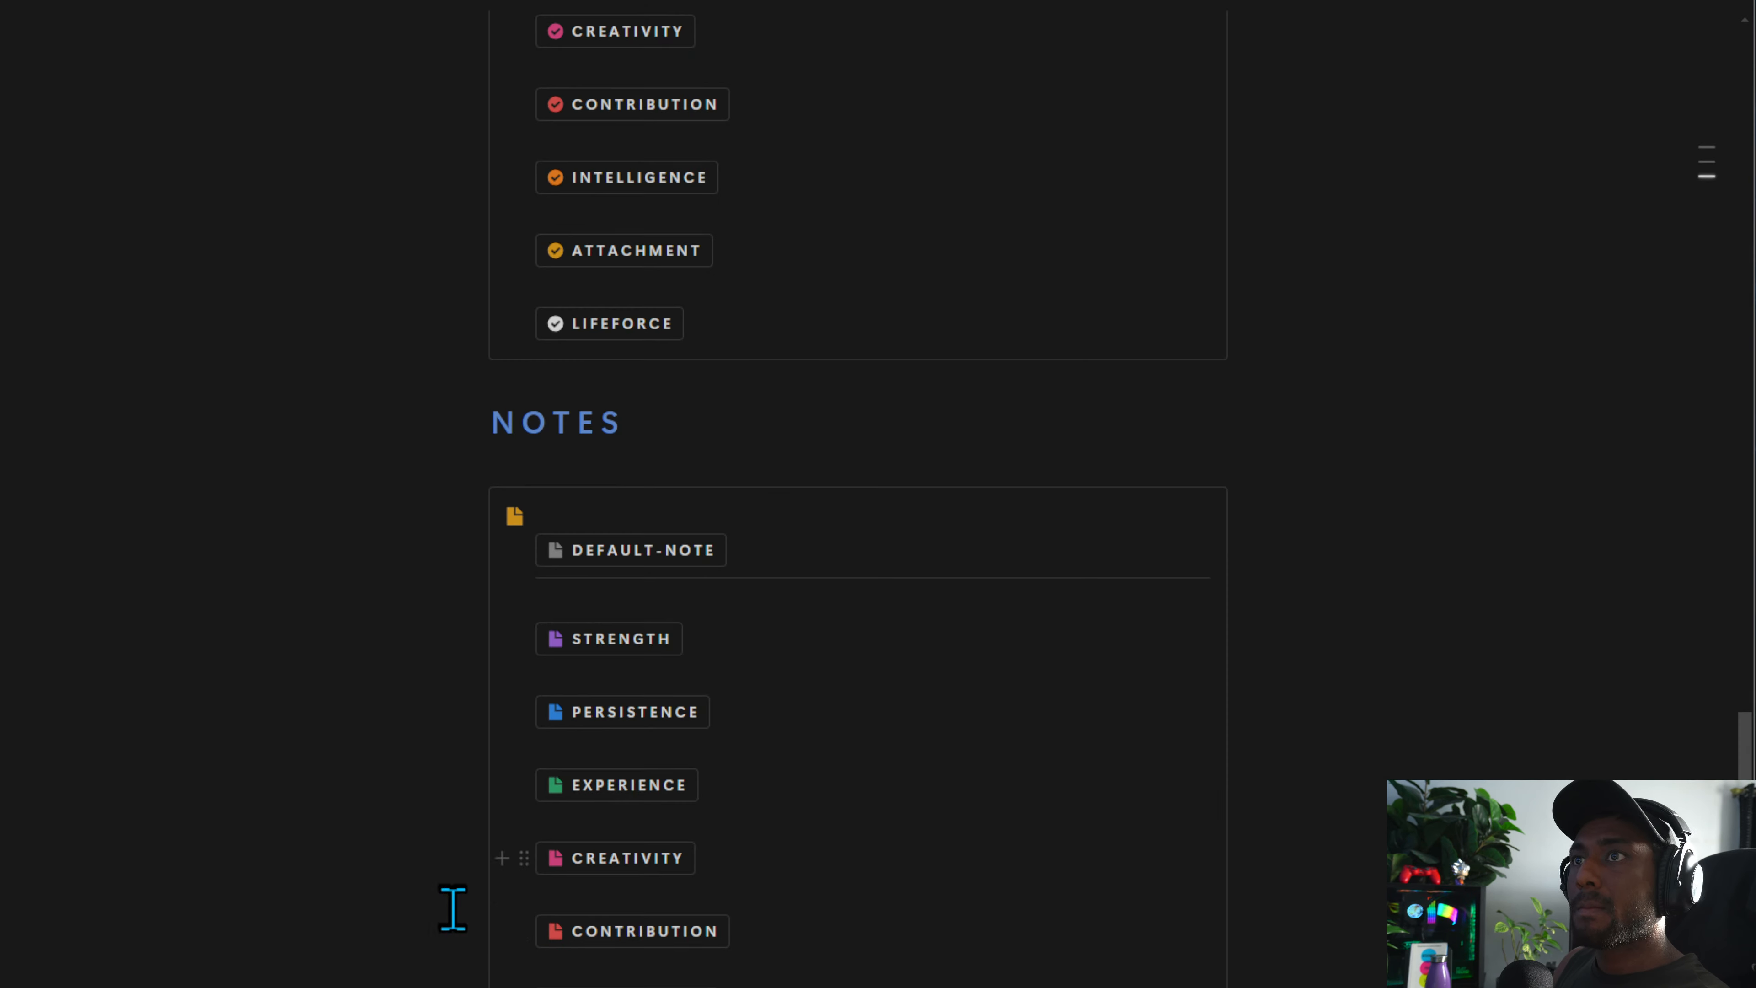
pyautogui.click(639, 860)
pyautogui.click(282, 698)
pyautogui.scroll(-3, 553, 865)
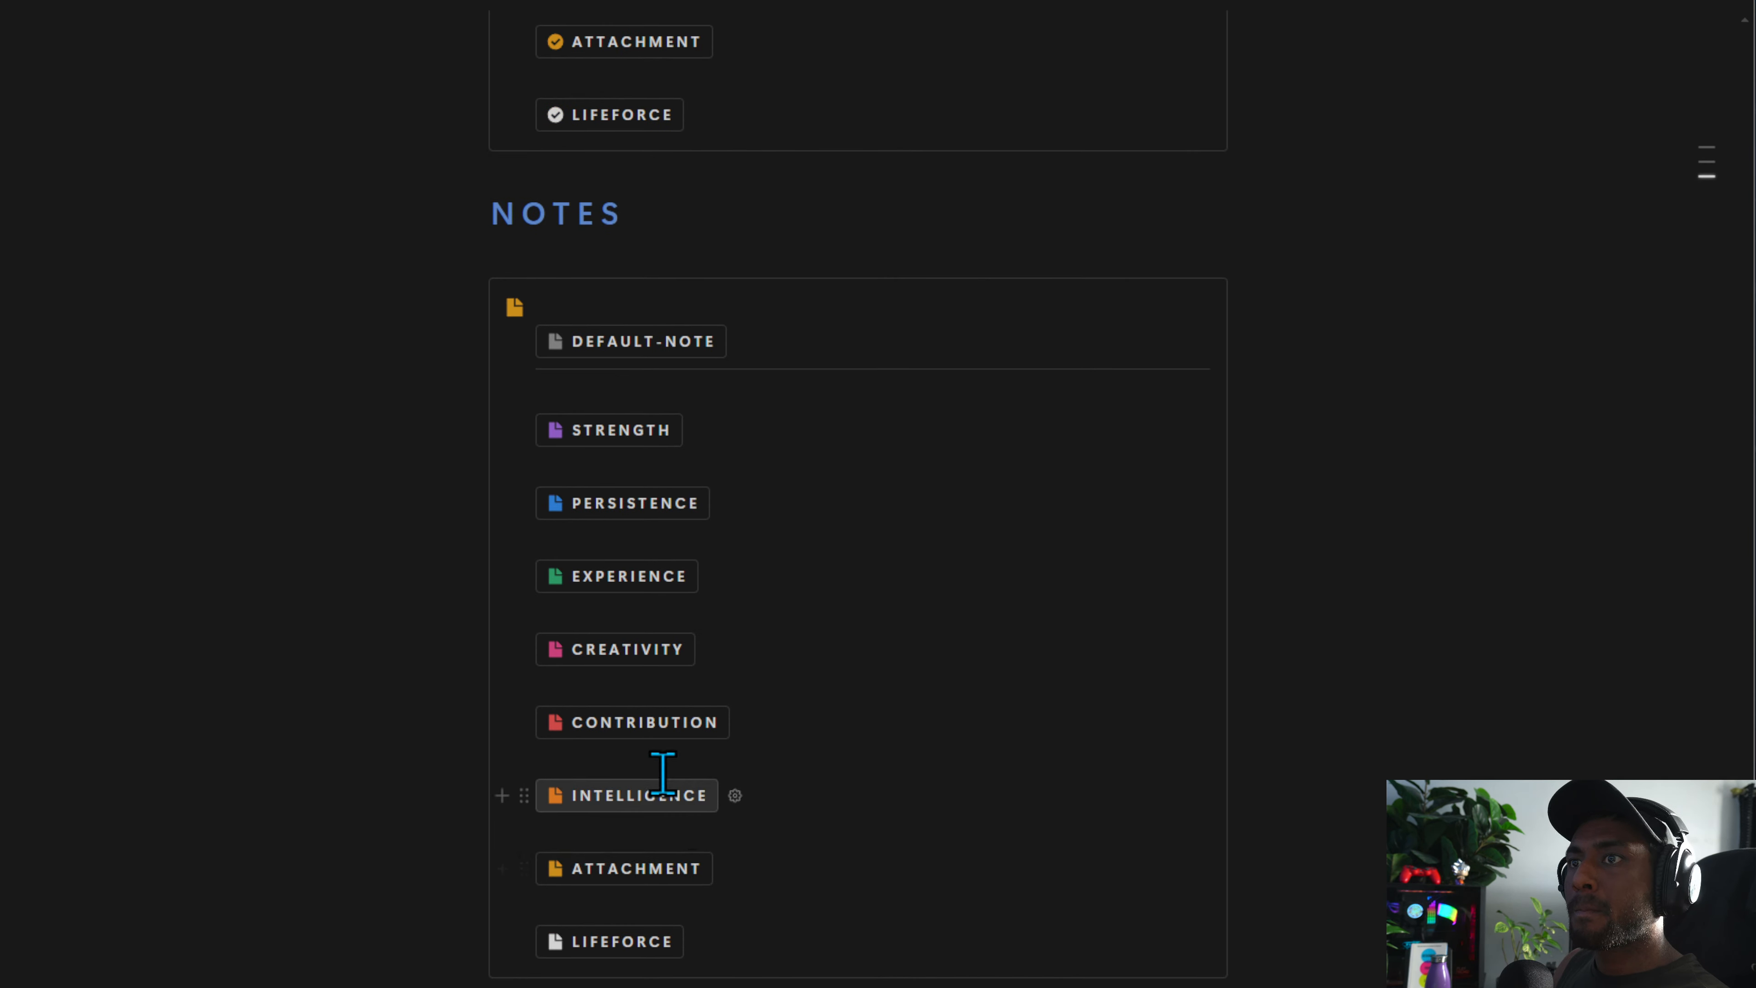
pyautogui.click(592, 787)
pyautogui.click(177, 815)
pyautogui.click(626, 951)
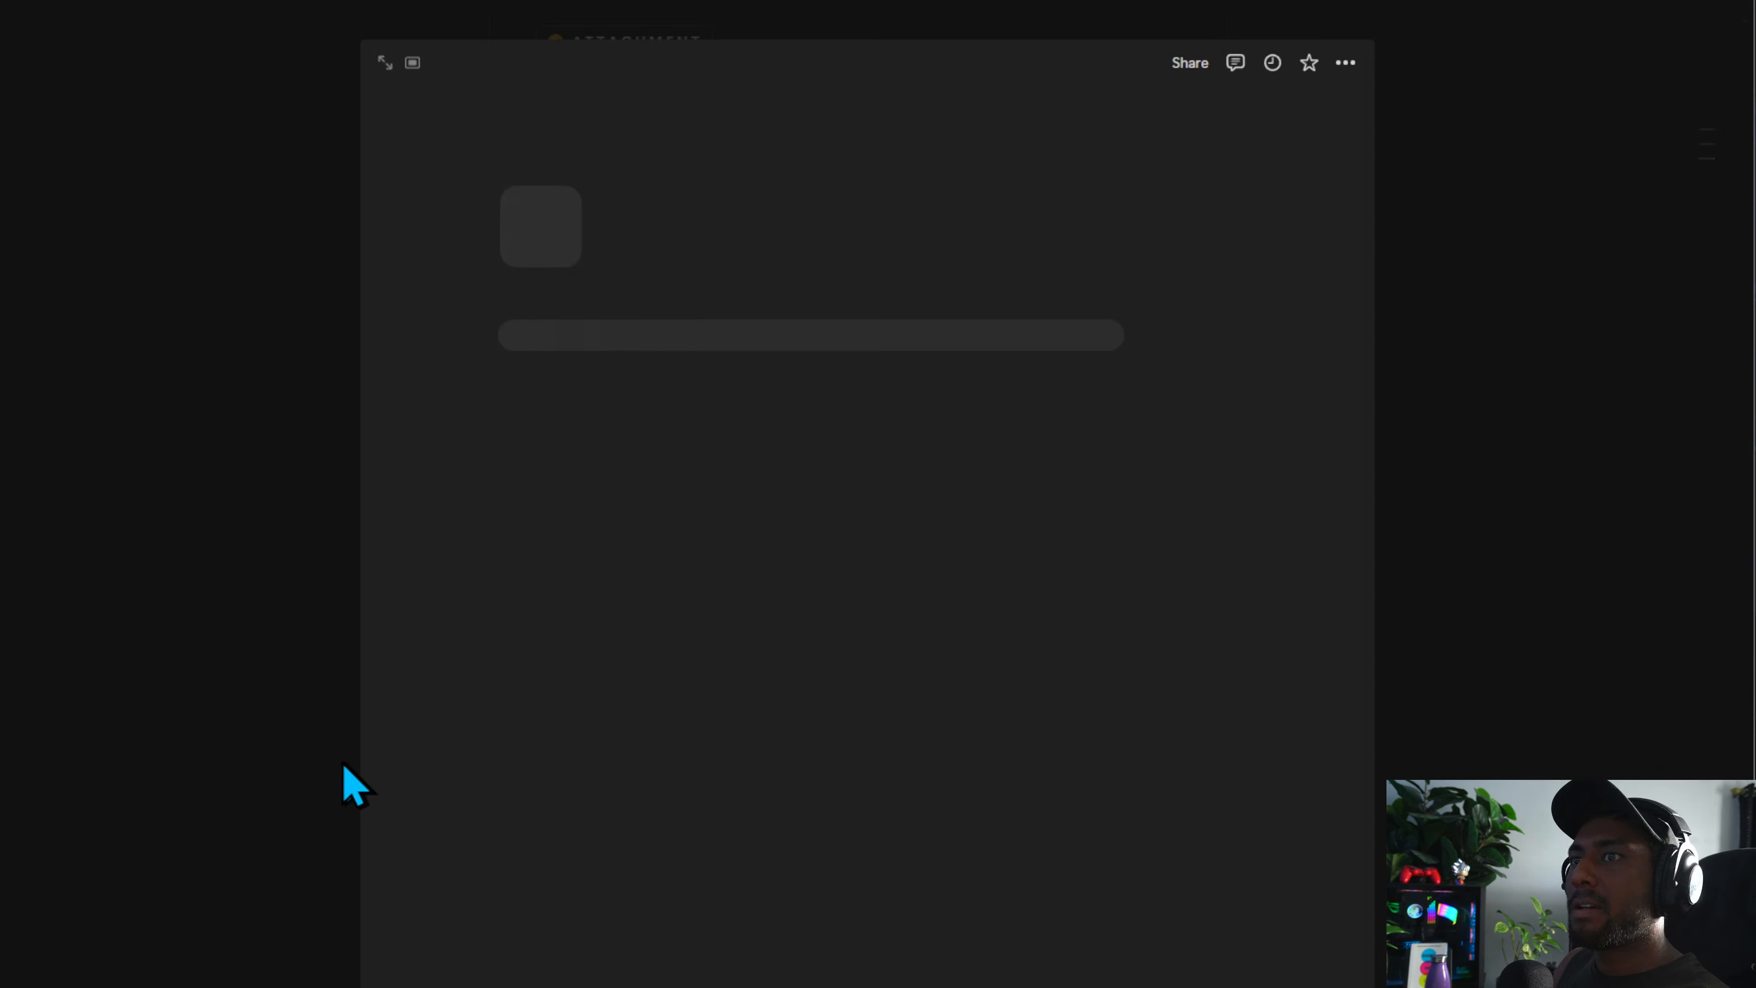
pyautogui.click(1611, 727)
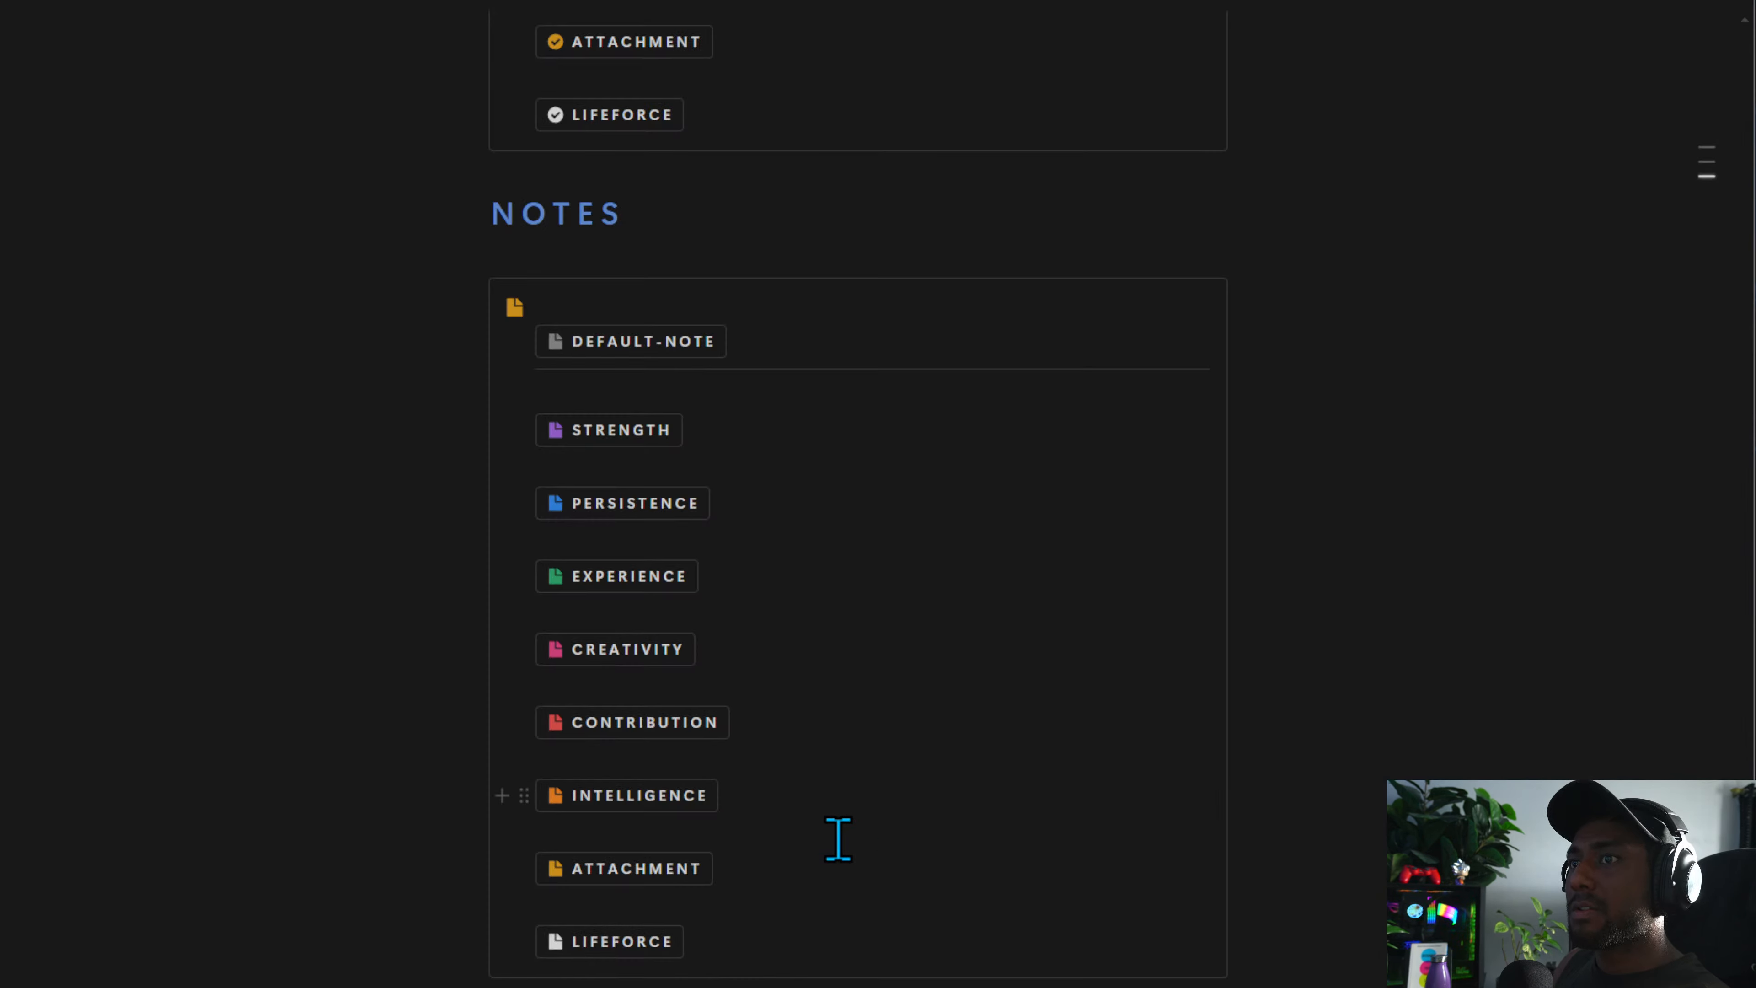
pyautogui.click(730, 869)
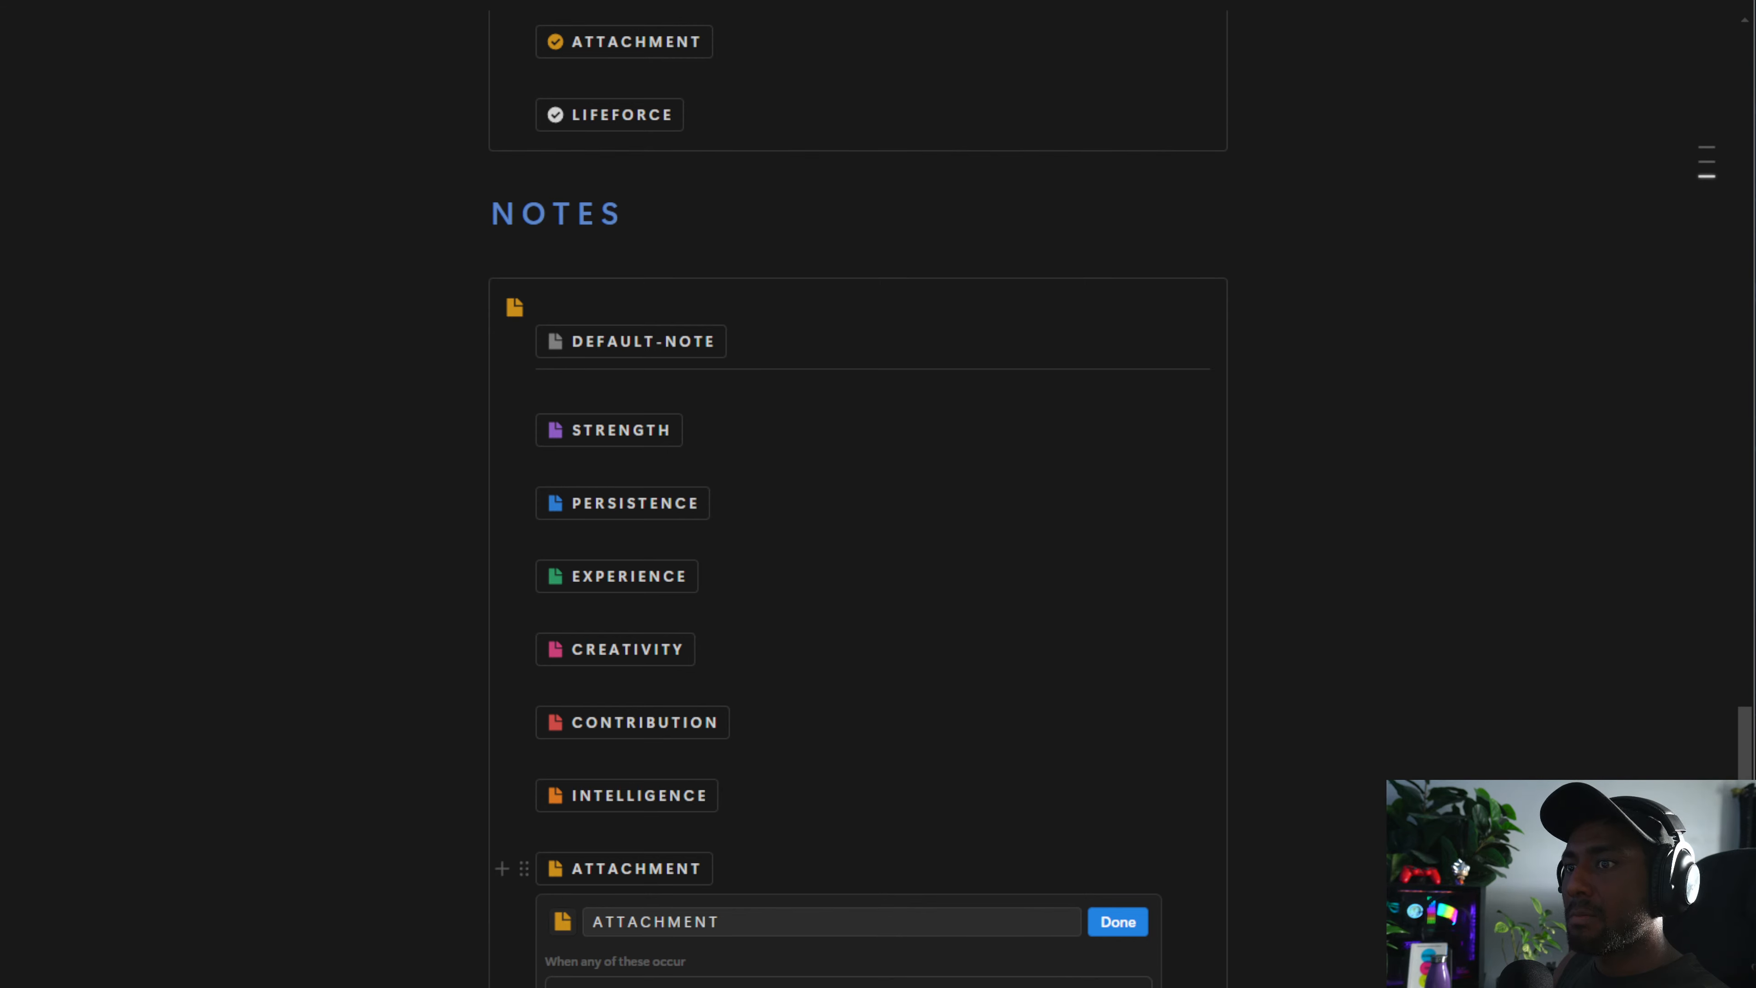
pyautogui.click(515, 983)
pyautogui.click(477, 846)
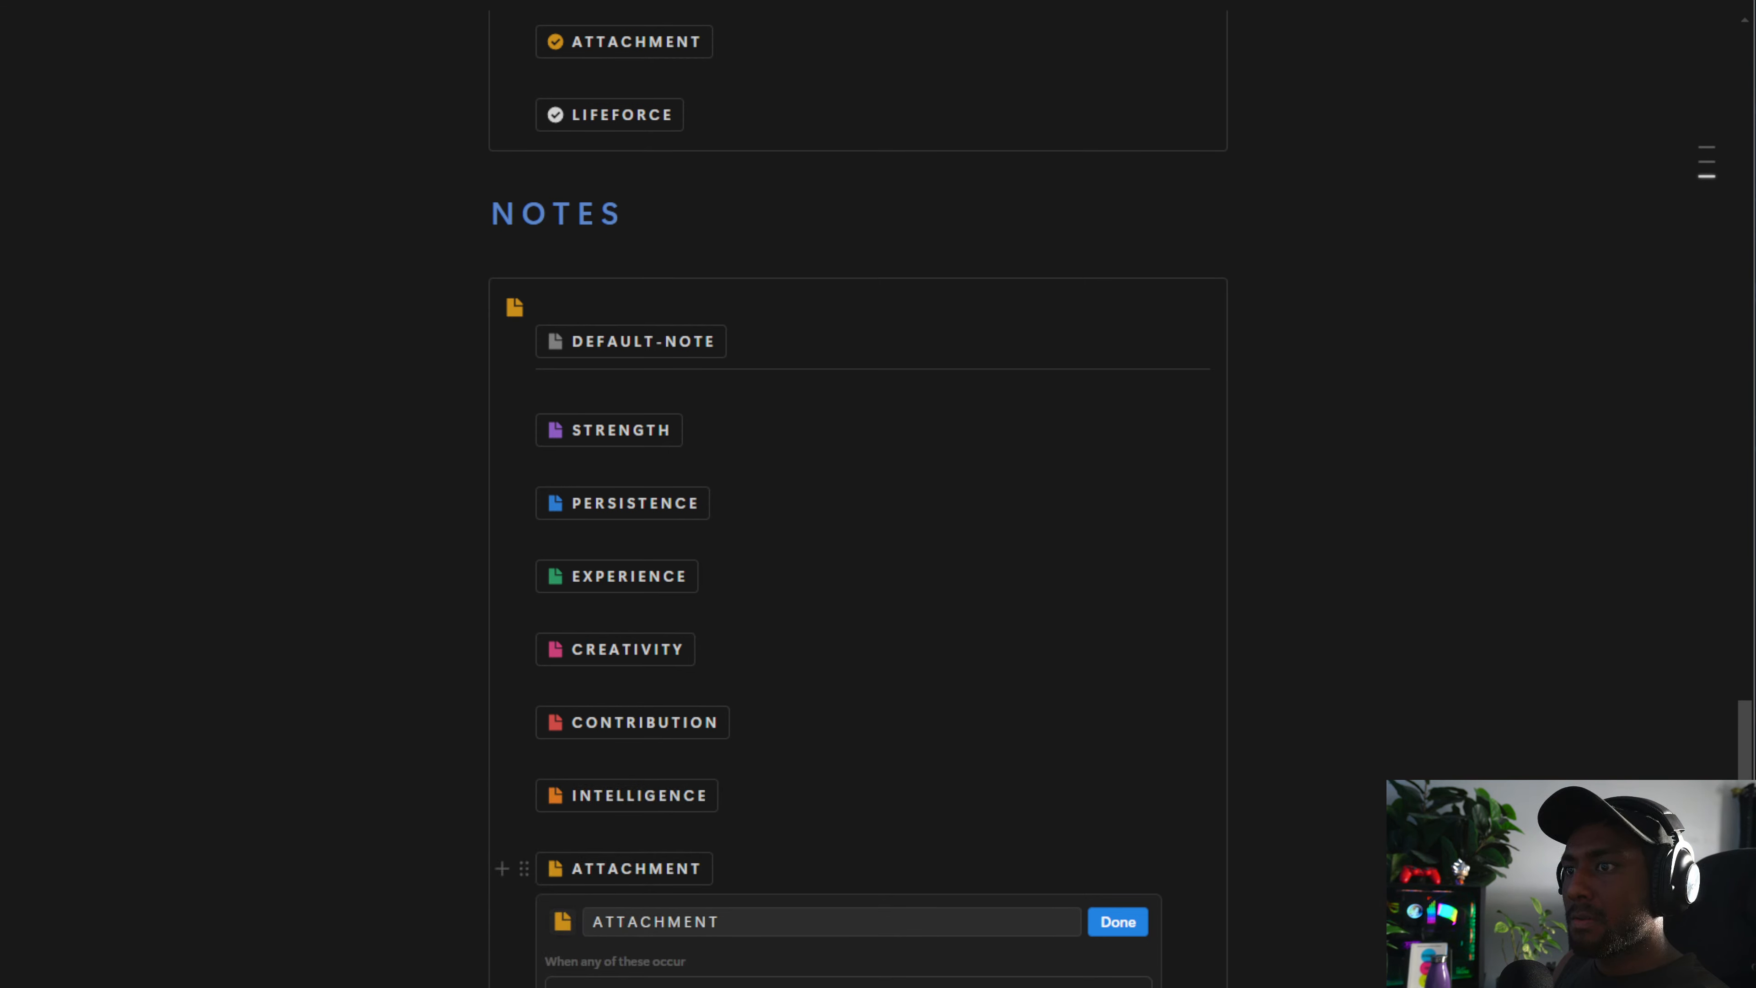
pyautogui.click(1124, 923)
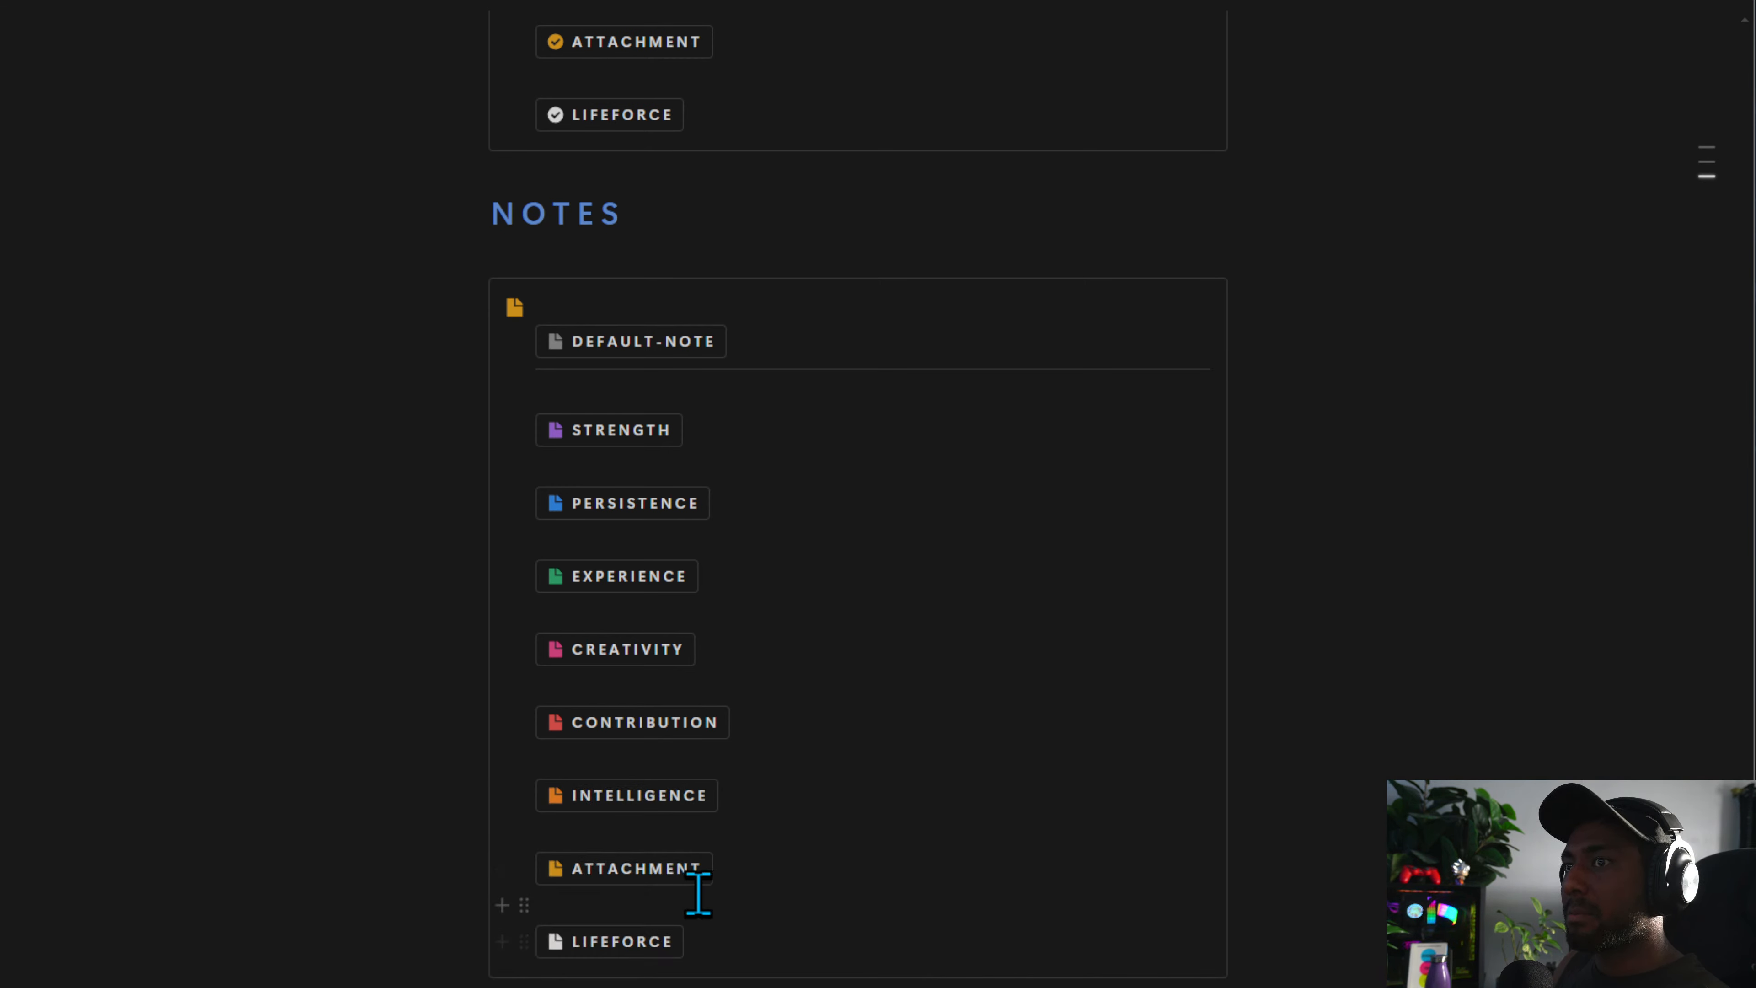
# Test the LIFEFORCE and ATTACHMENT note buttons and close the new note pages
pyautogui.click(616, 942)
pyautogui.click(340, 698)
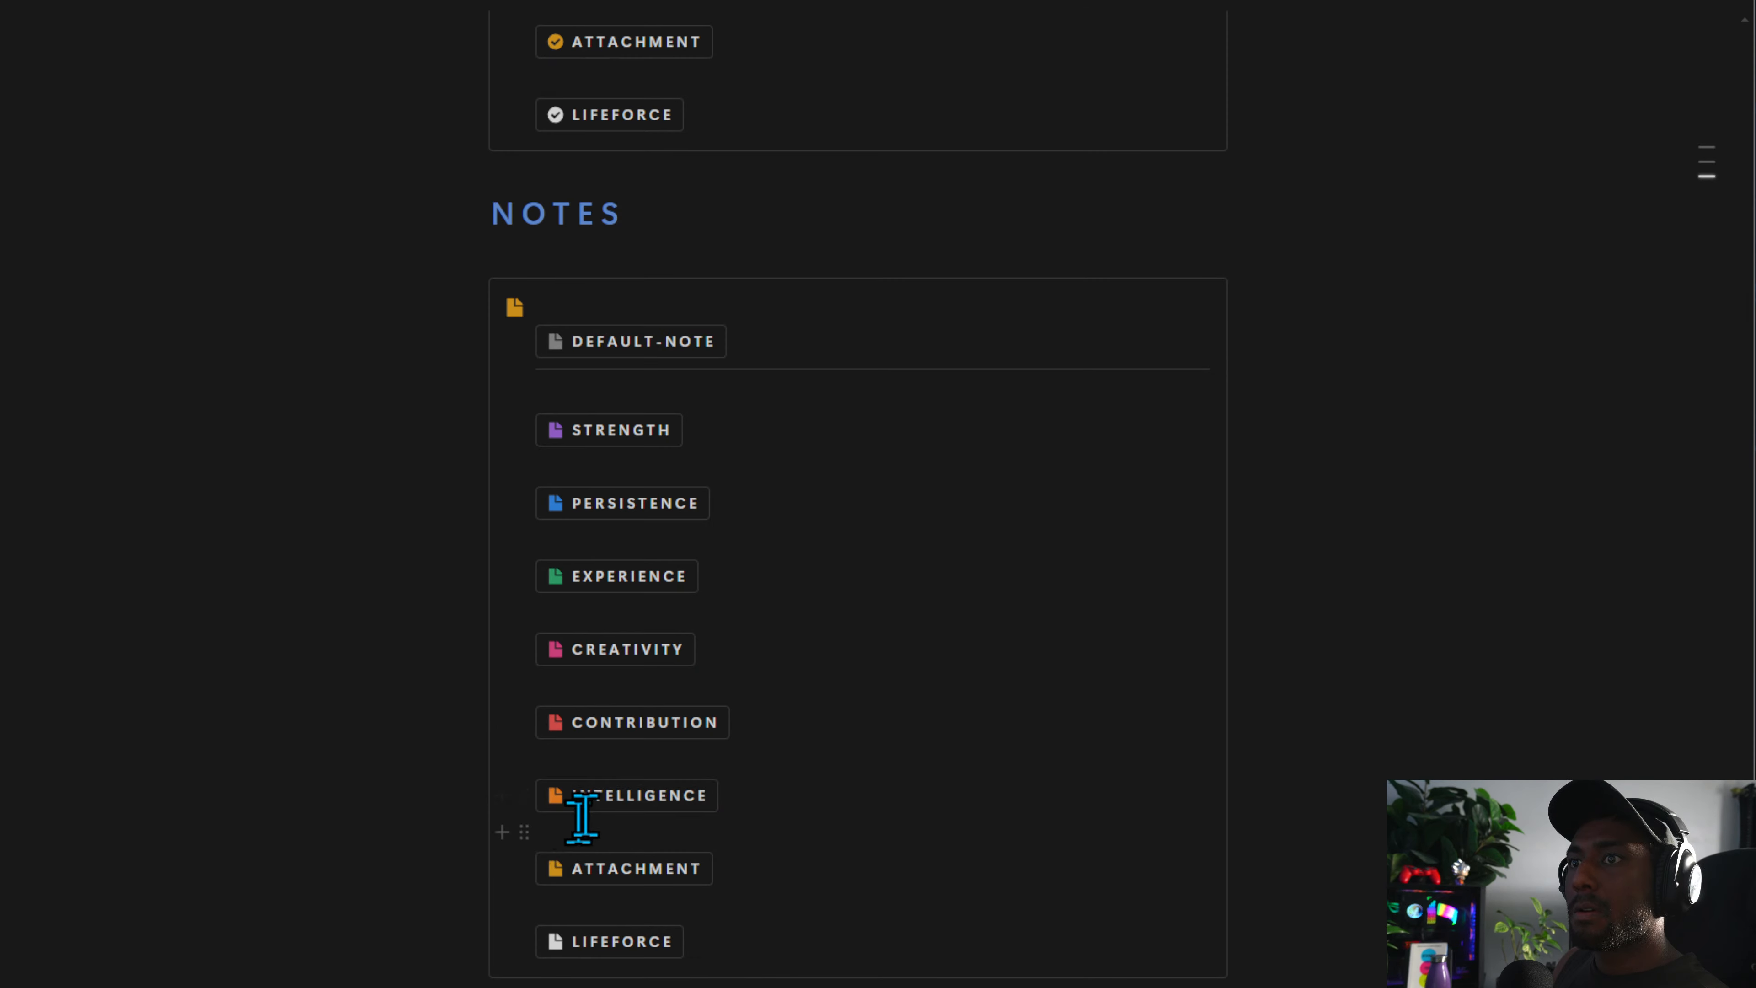
pyautogui.click(625, 892)
pyautogui.click(273, 705)
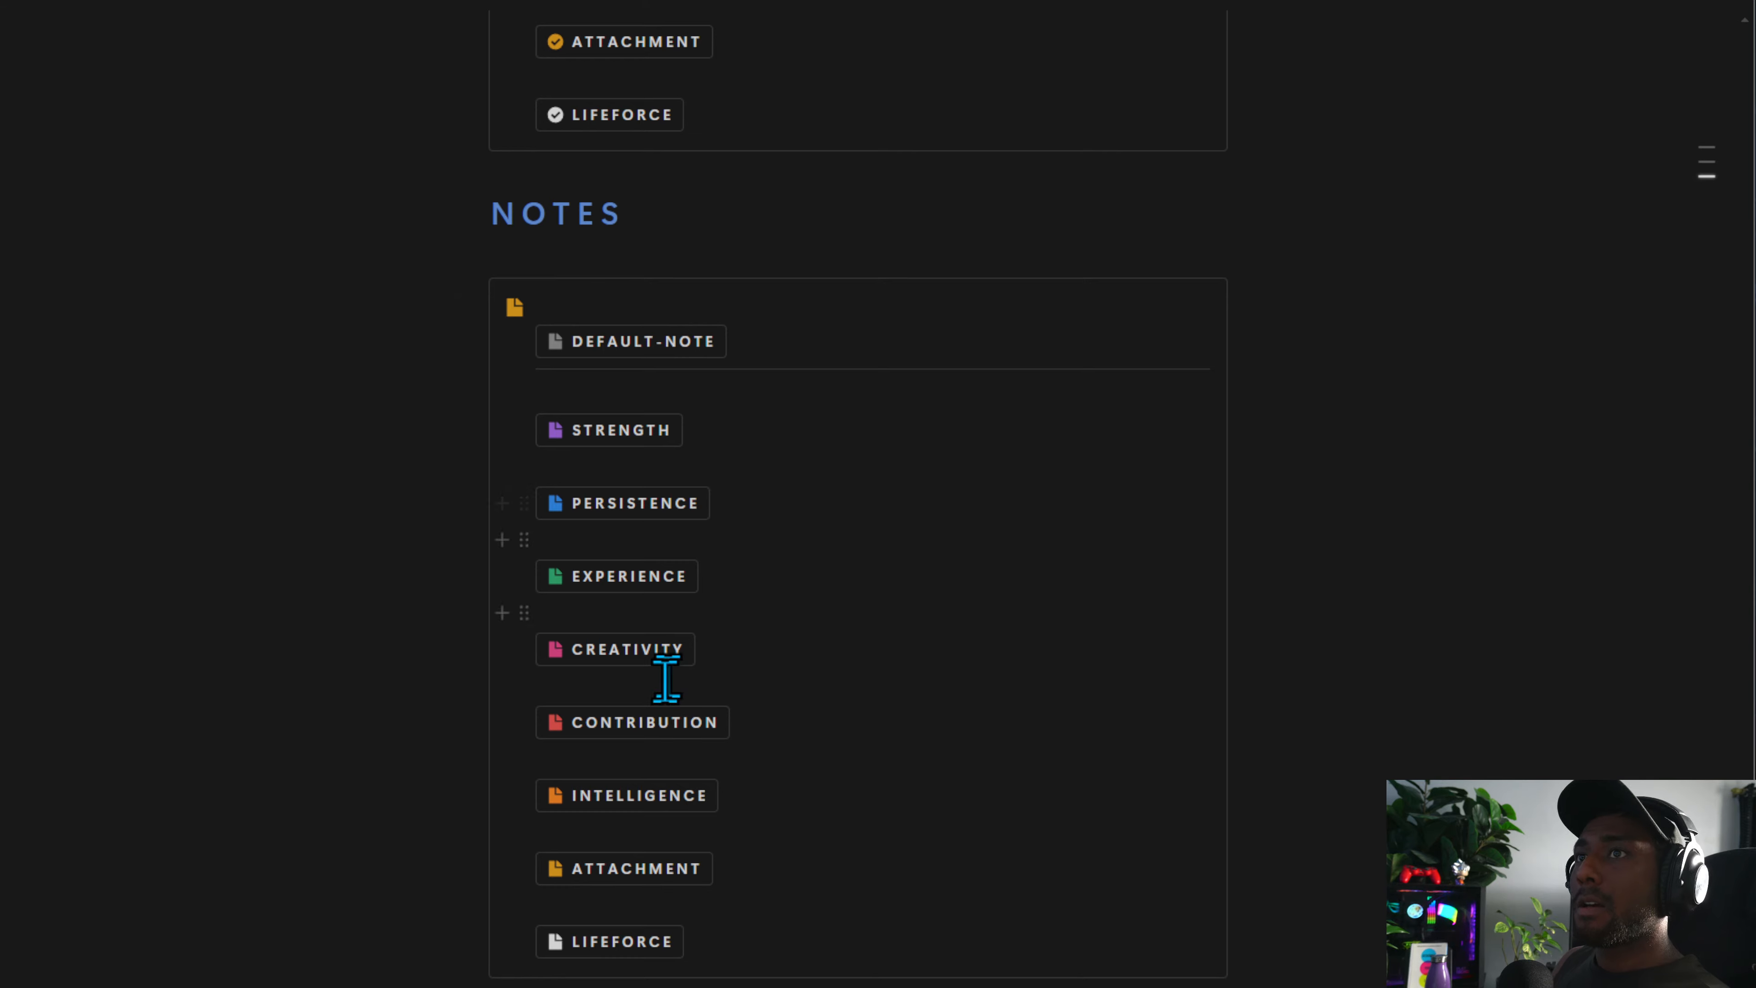
# Go to the main dashboard and delete the blank test projects from the Projects database view
pyautogui.scroll(20, 666, 679)
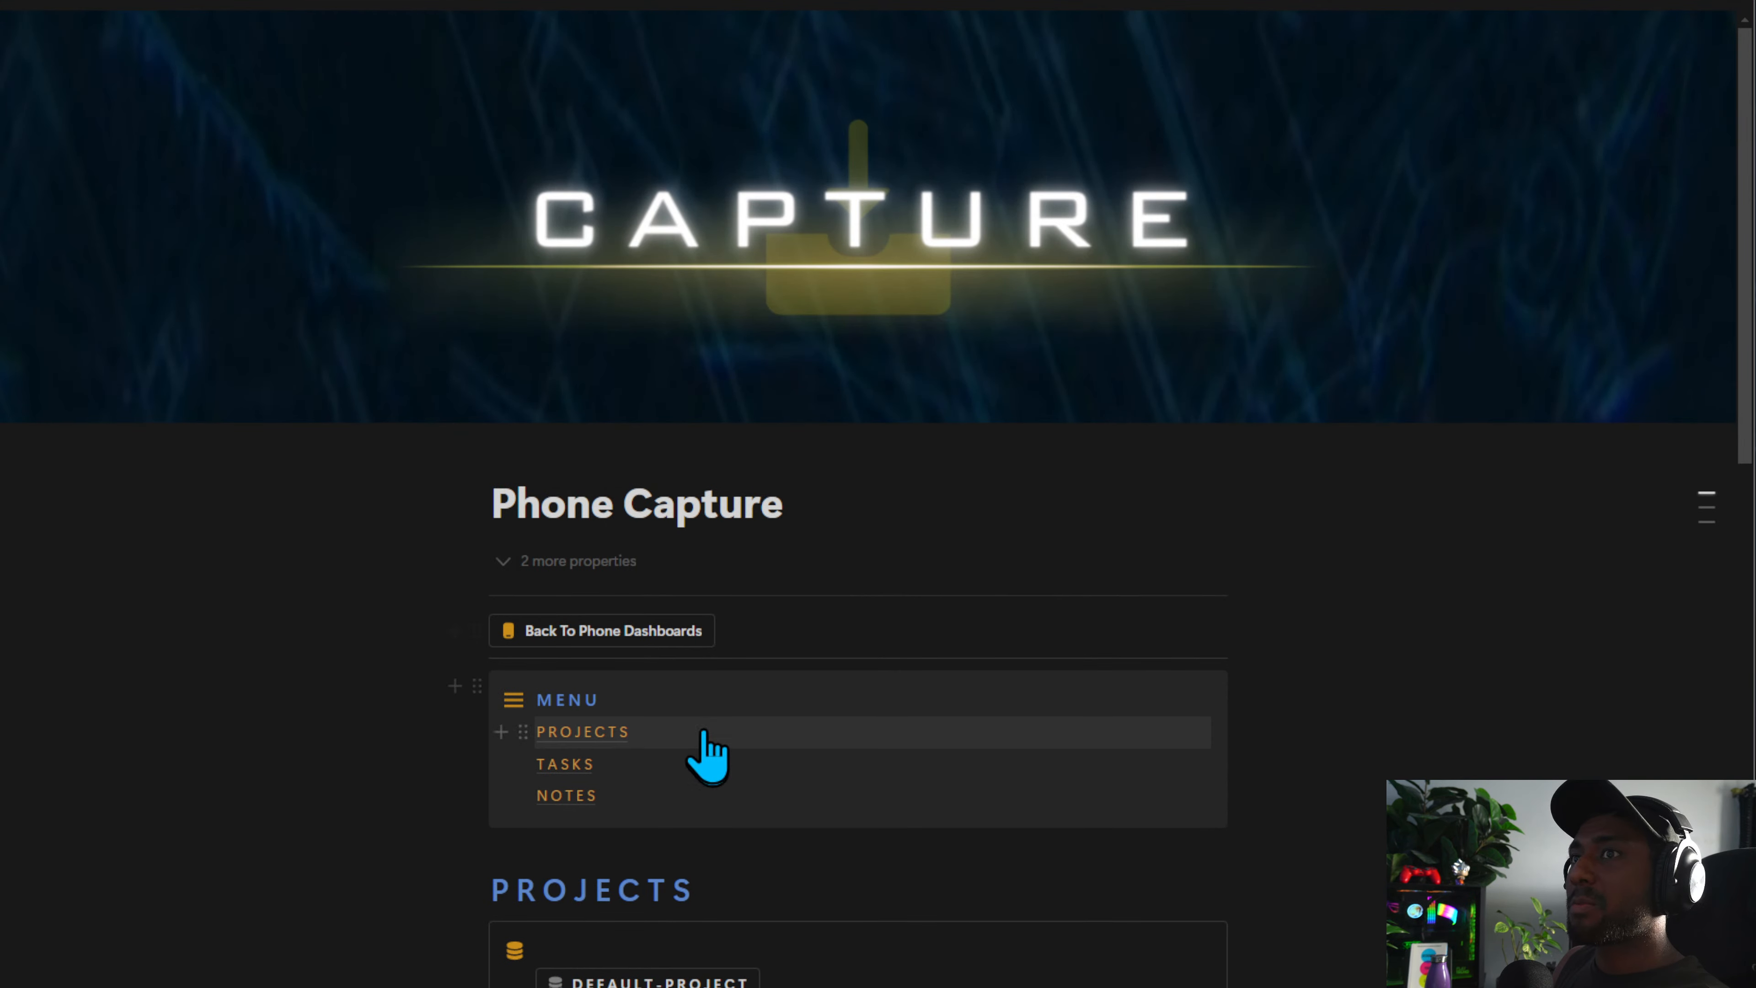
pyautogui.click(700, 731)
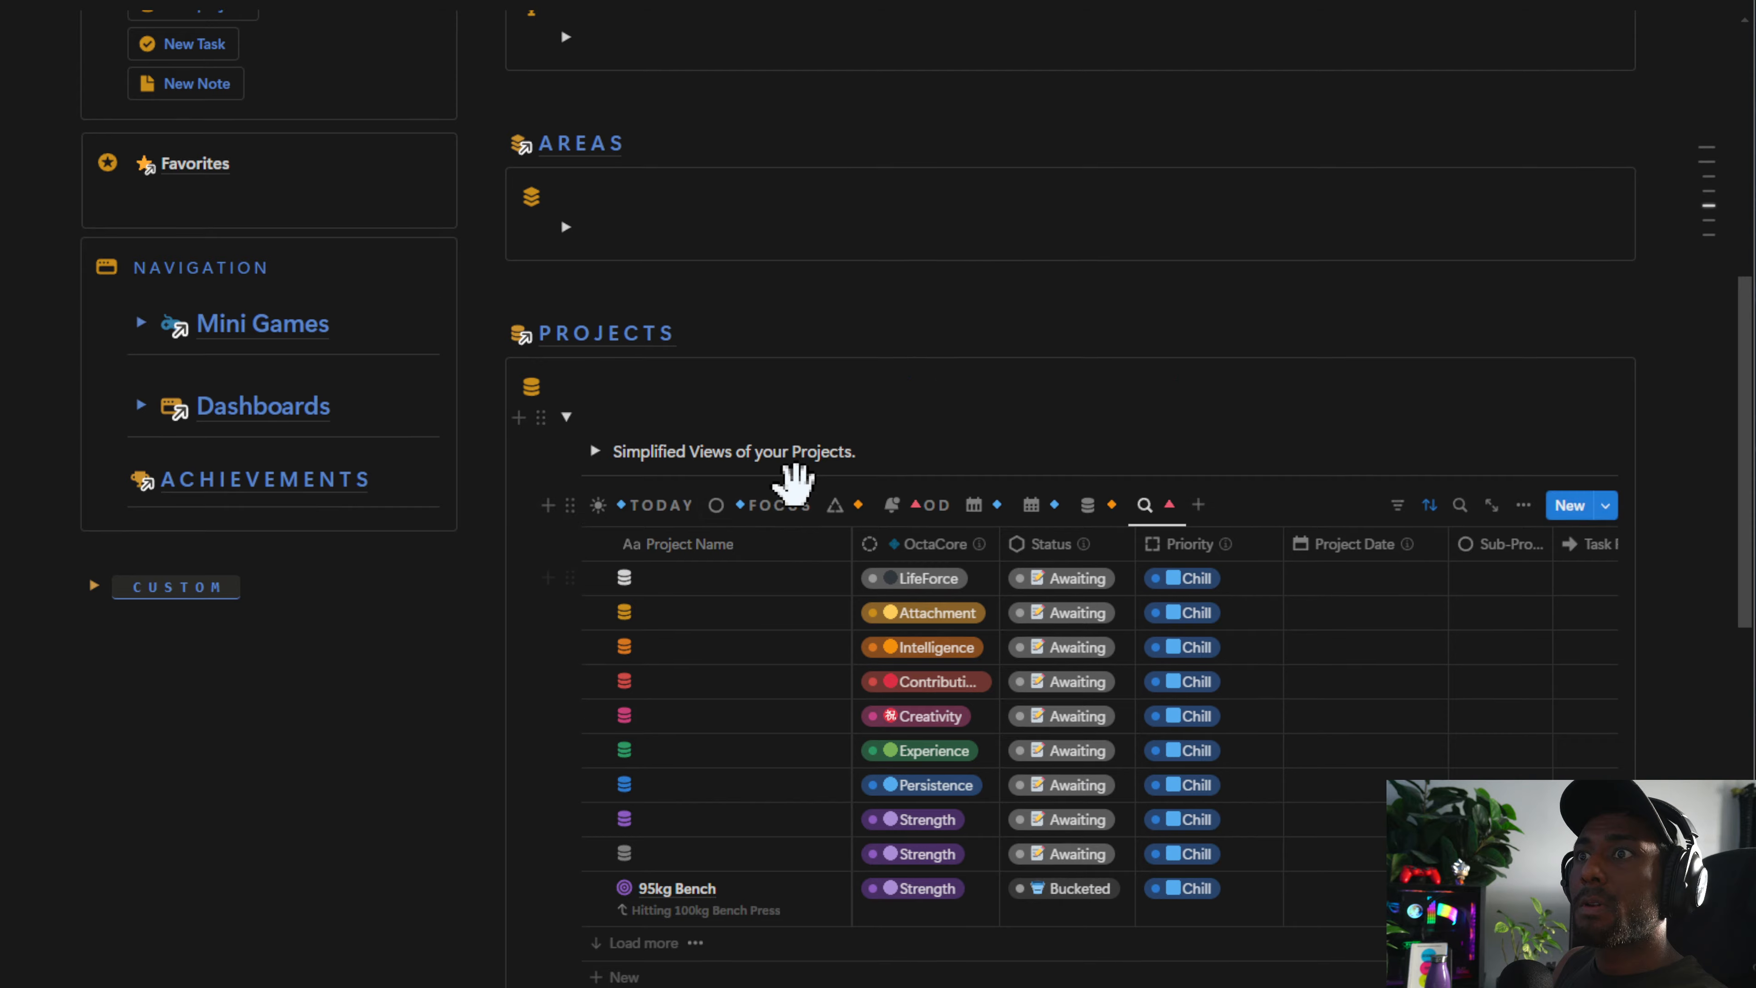
pyautogui.scroll(-3, 791, 484)
pyautogui.moveTo(1679, 374); pyautogui.dragTo(737, 666)
pyautogui.press('Delete')
# Delete the blank test tasks from the Tasks database view
pyautogui.scroll(-4, 889, 647)
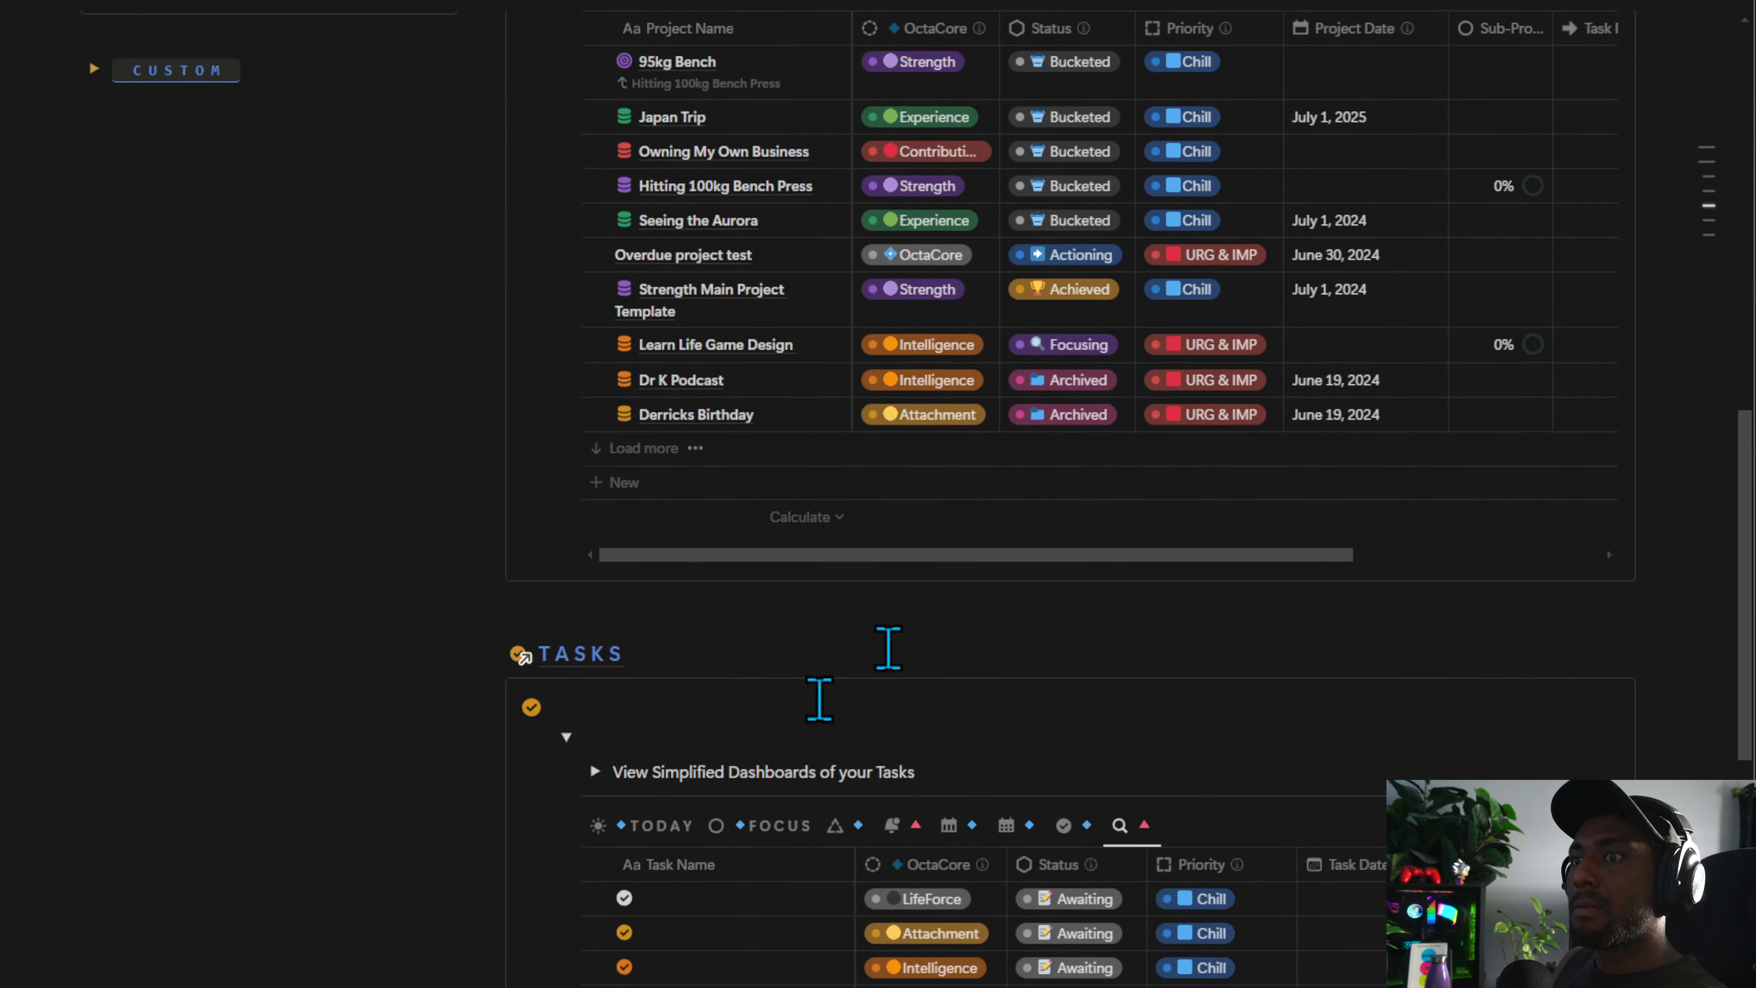
pyautogui.scroll(-4, 888, 646)
pyautogui.moveTo(1656, 584); pyautogui.dragTo(725, 854)
pyautogui.press('Delete')
# Delete the blank test notes from the Notes database view
pyautogui.scroll(-10, 783, 804)
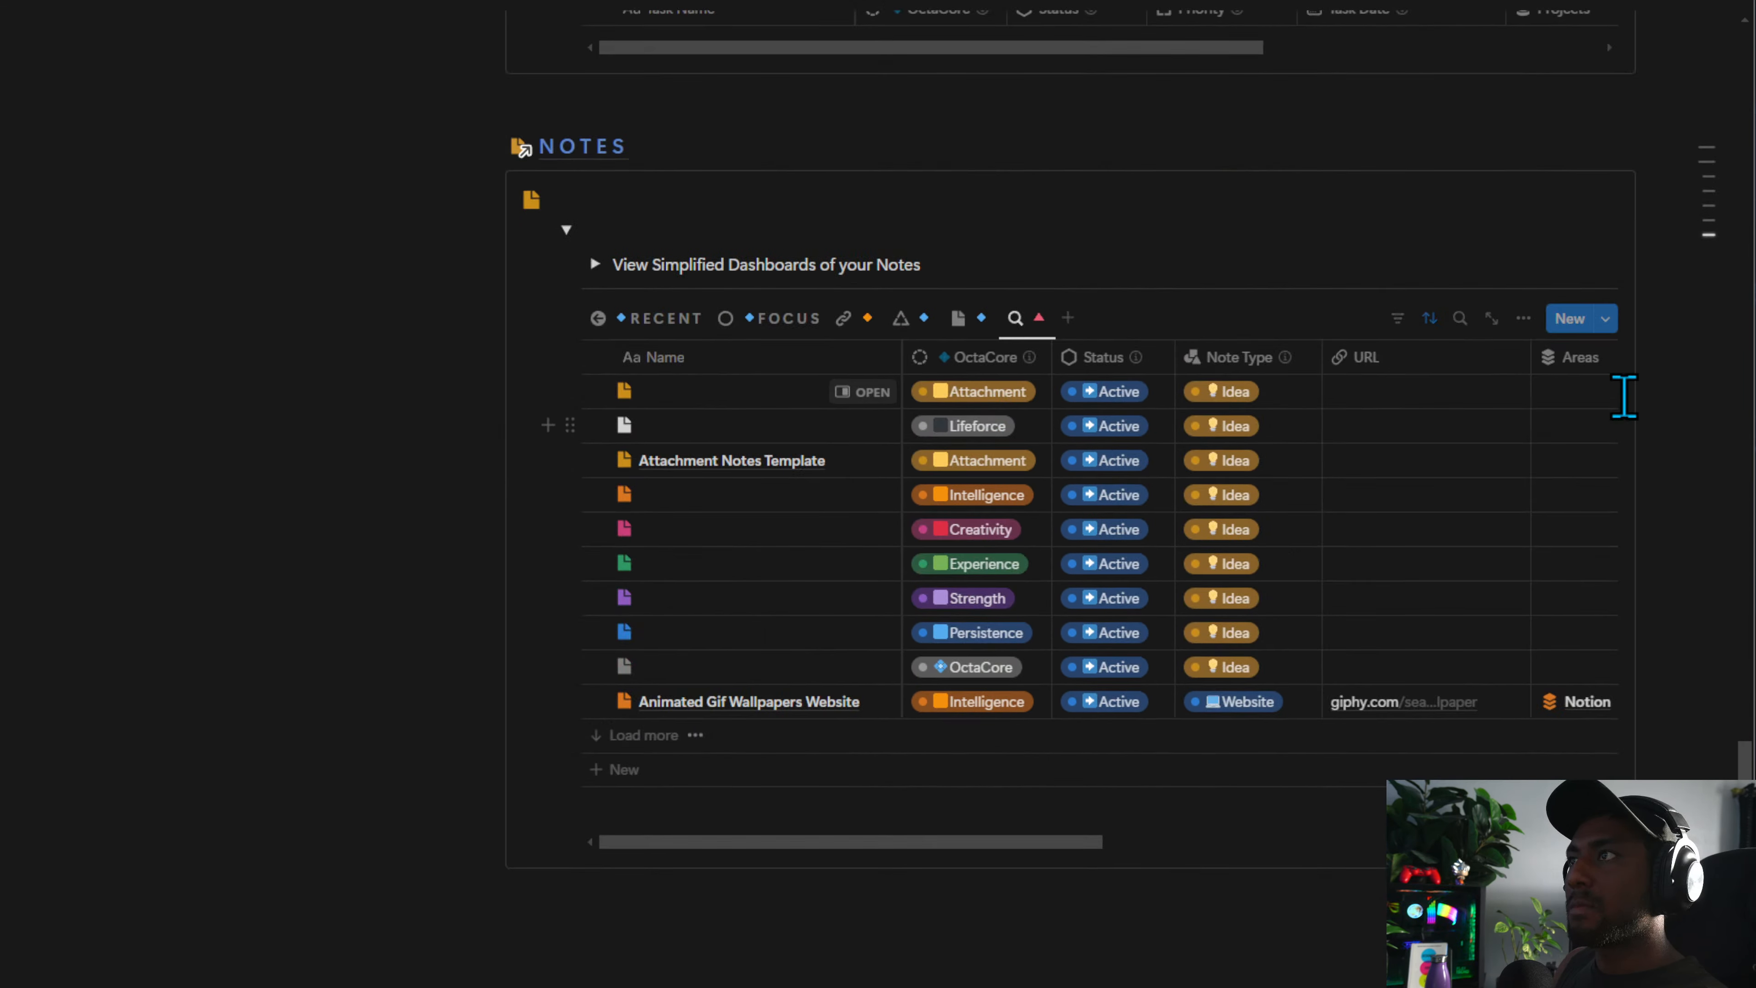
pyautogui.moveTo(1634, 403); pyautogui.dragTo(666, 674)
pyautogui.press('Delete')
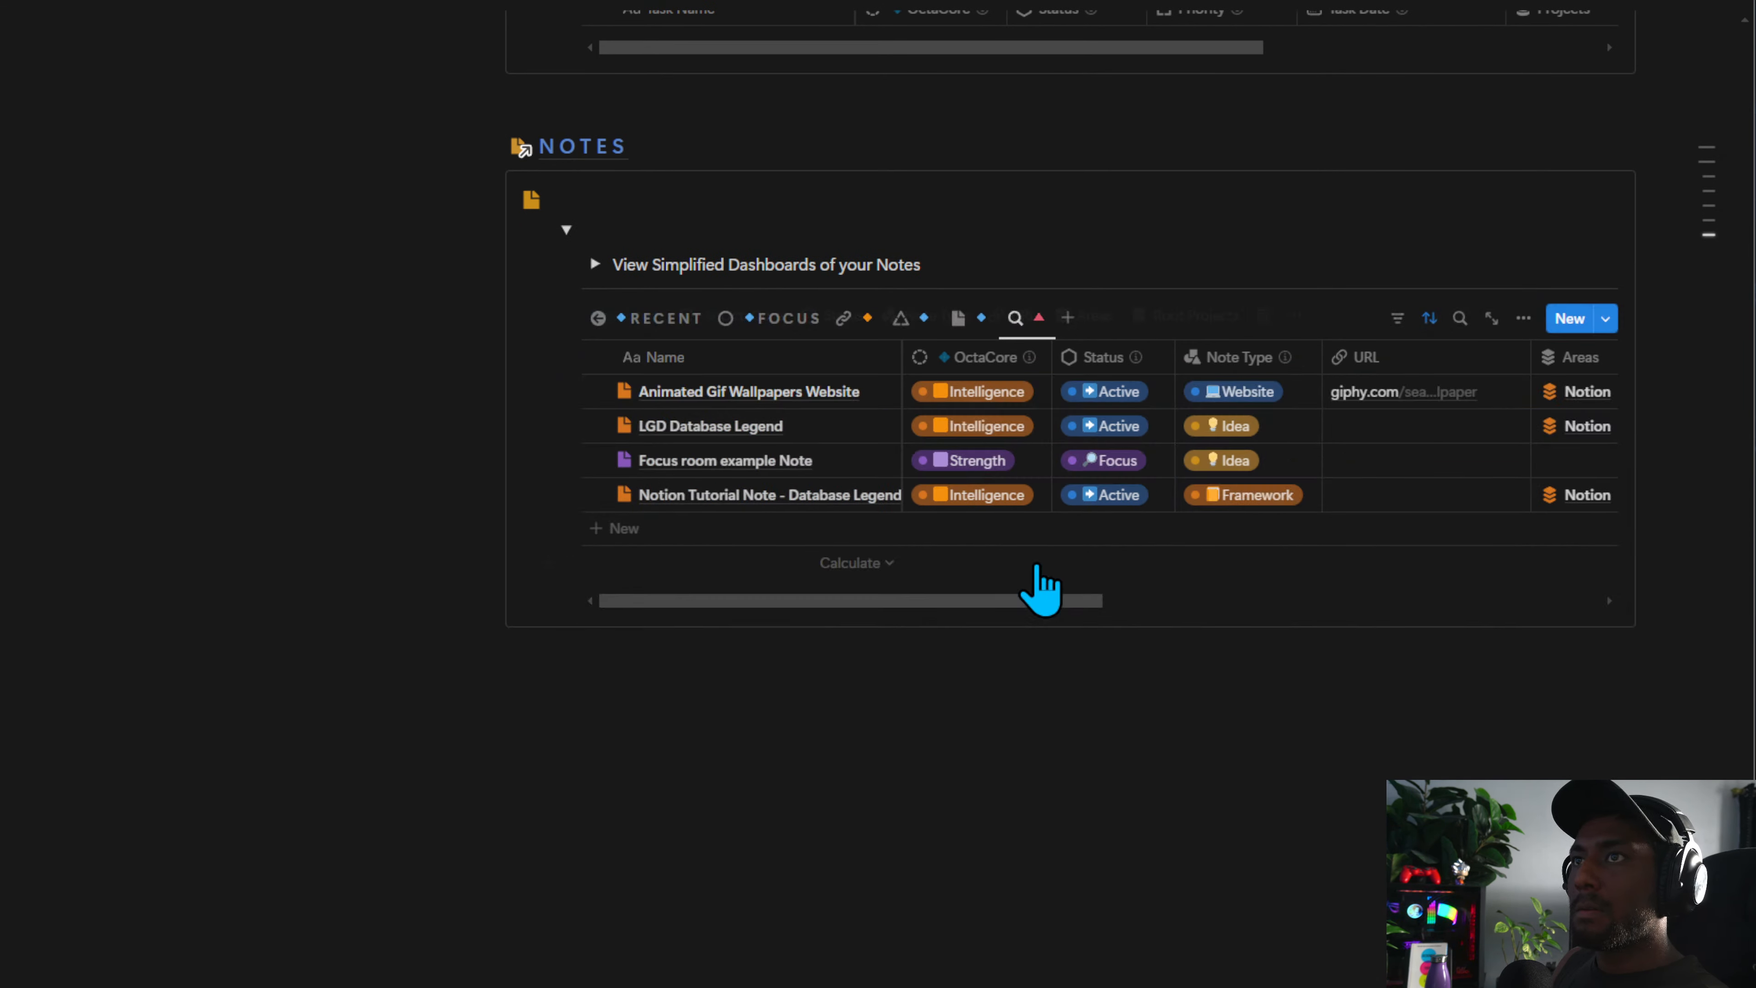
# Open the Capture page through the Dashboards and Utility Dashboards pages
pyautogui.scroll(15, 364, 149)
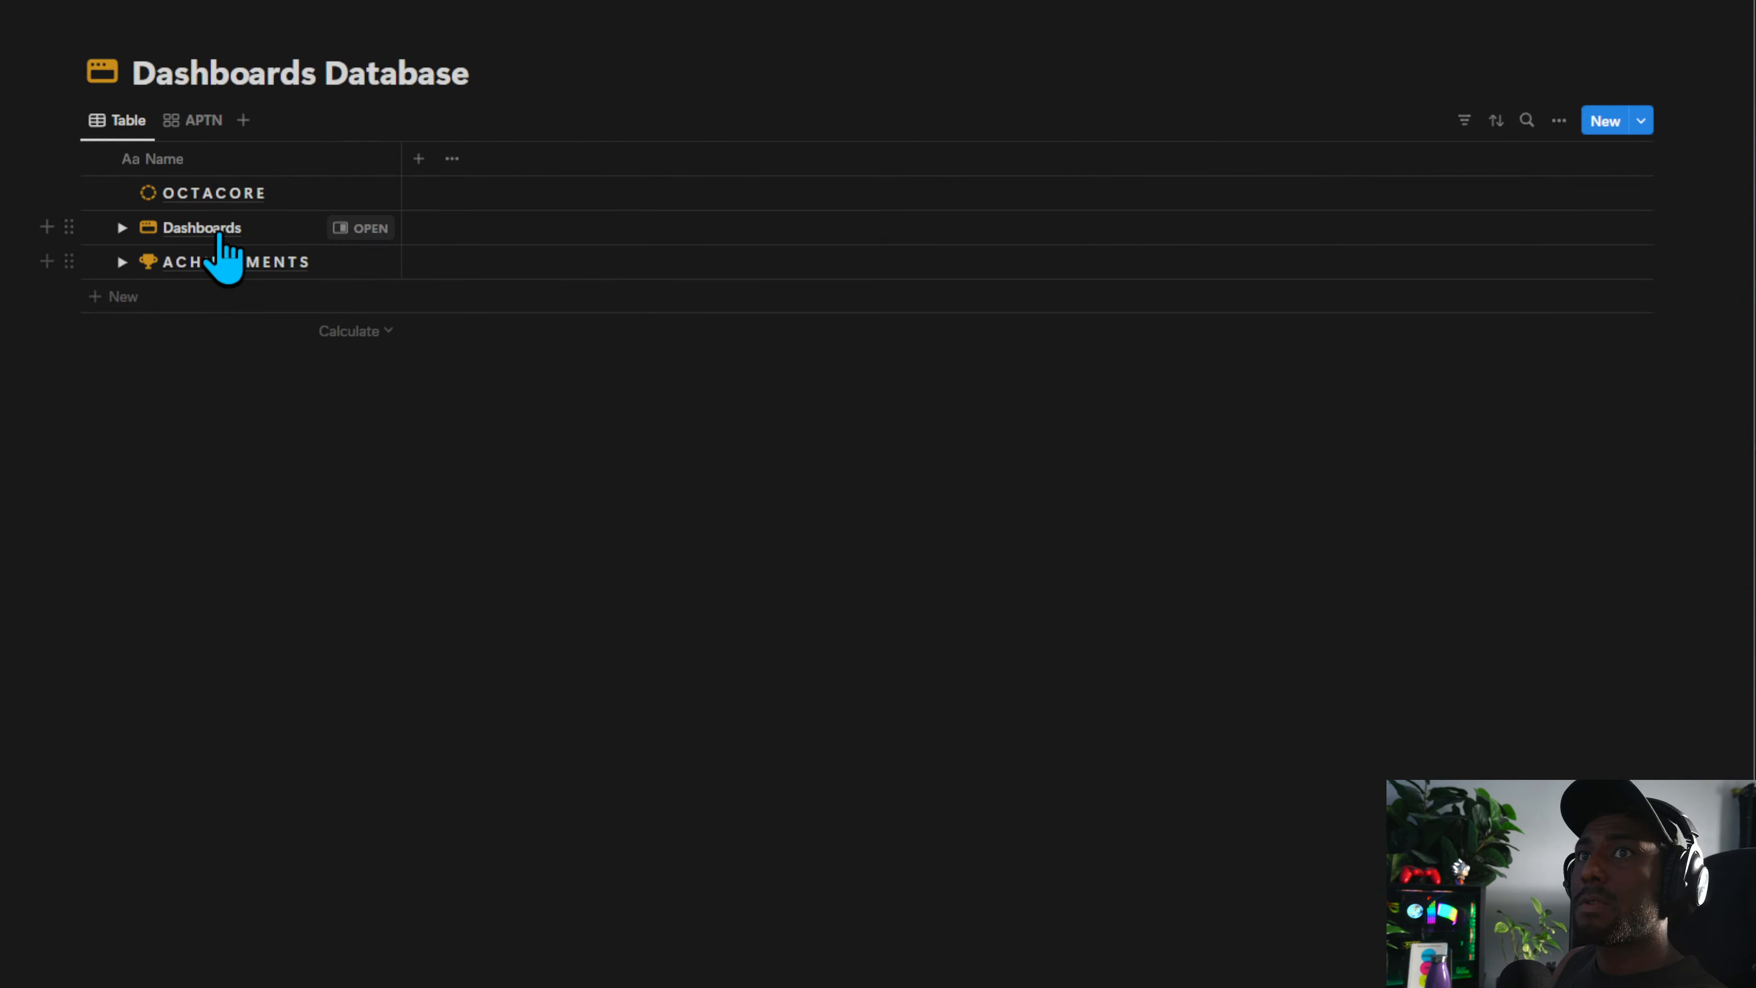
pyautogui.click(346, 237)
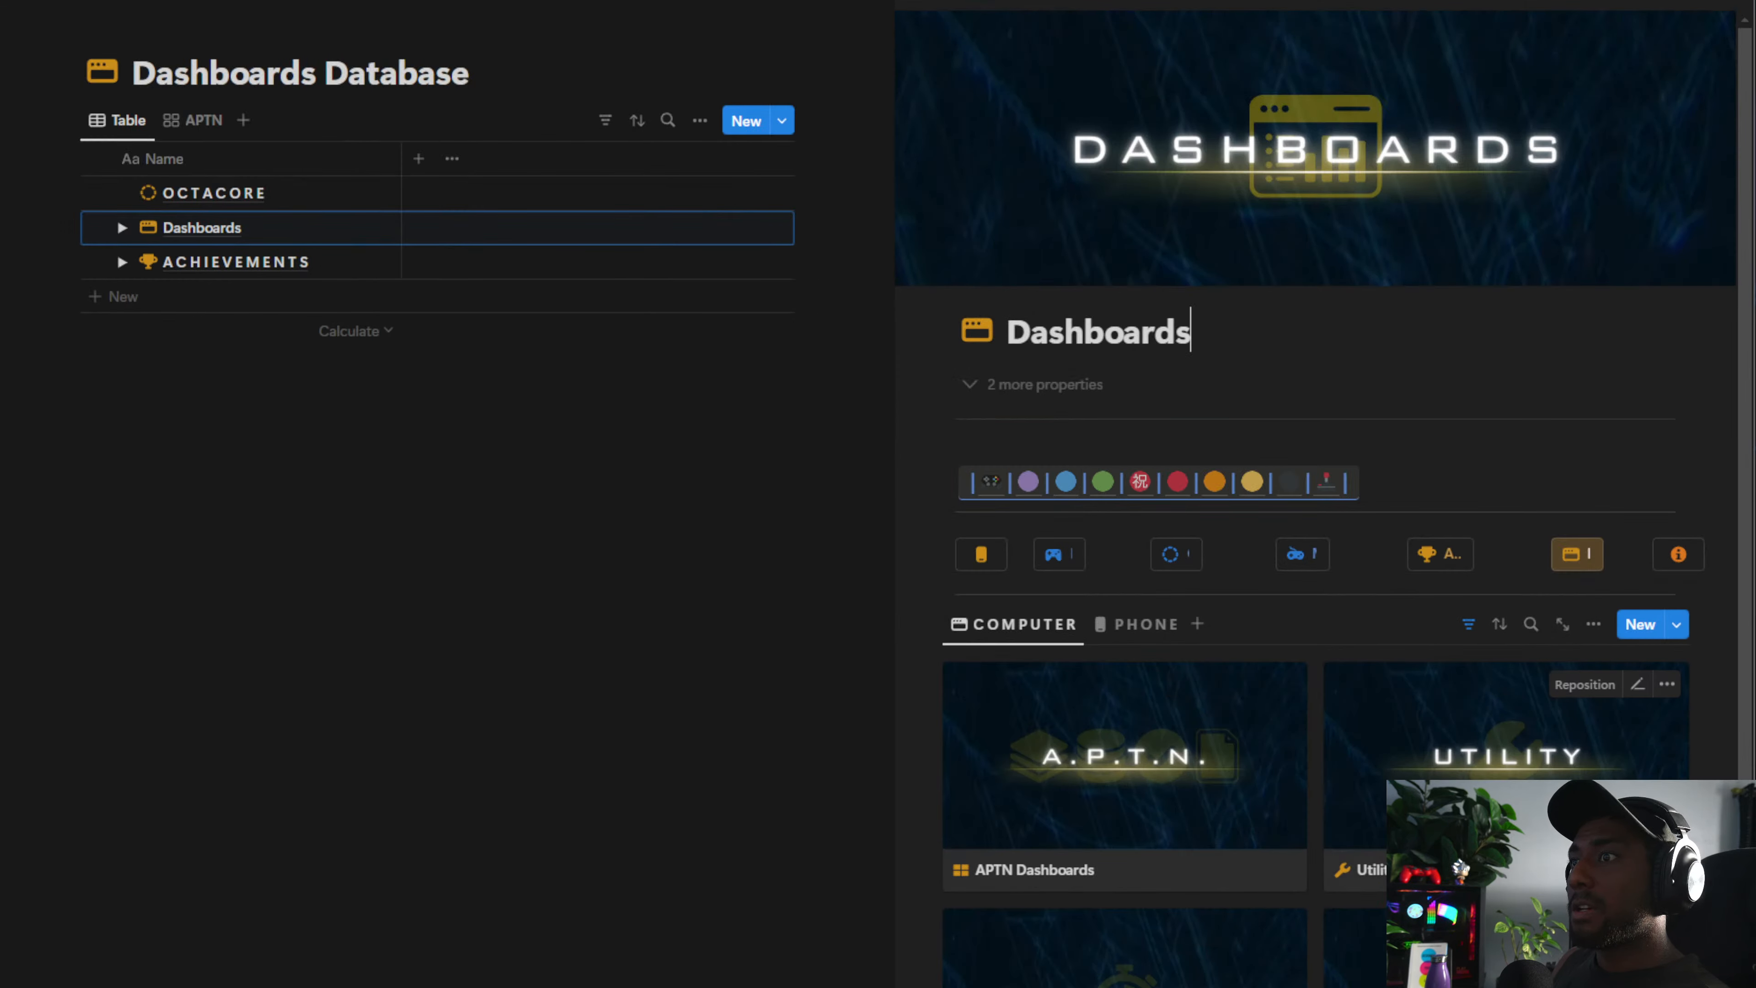
pyautogui.click(1486, 733)
pyautogui.scroll(-3, 564, 843)
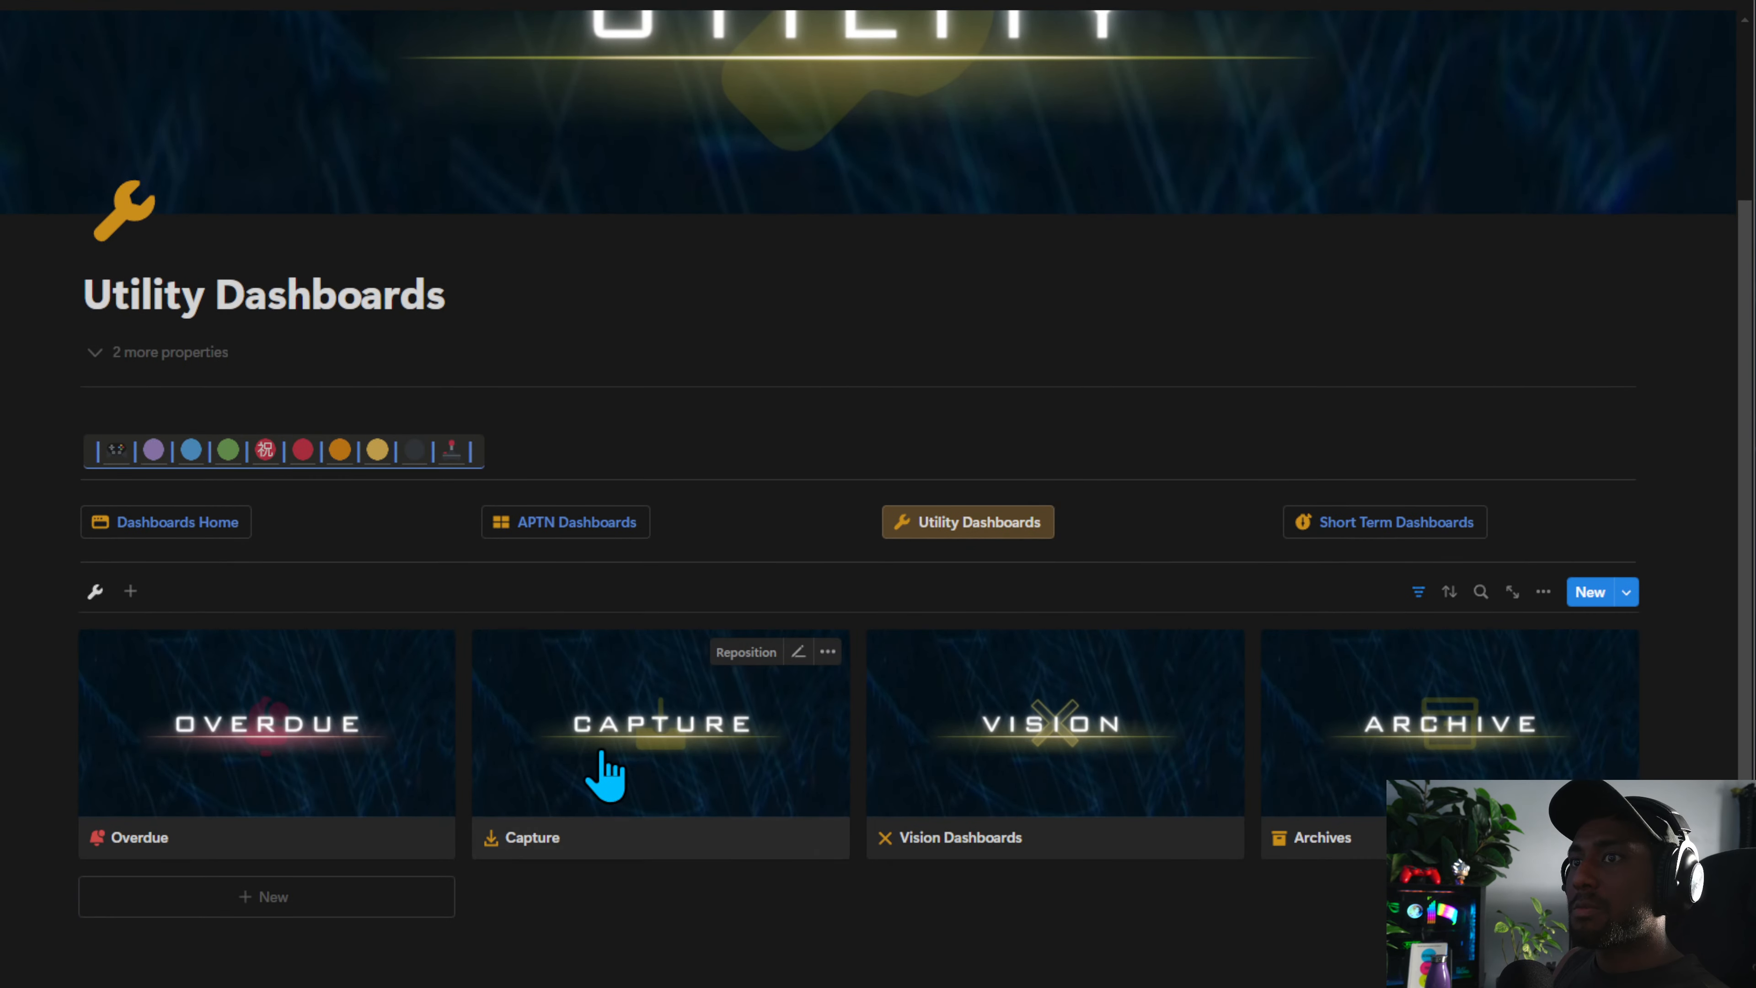
pyautogui.click(607, 777)
pyautogui.scroll(-9, 608, 540)
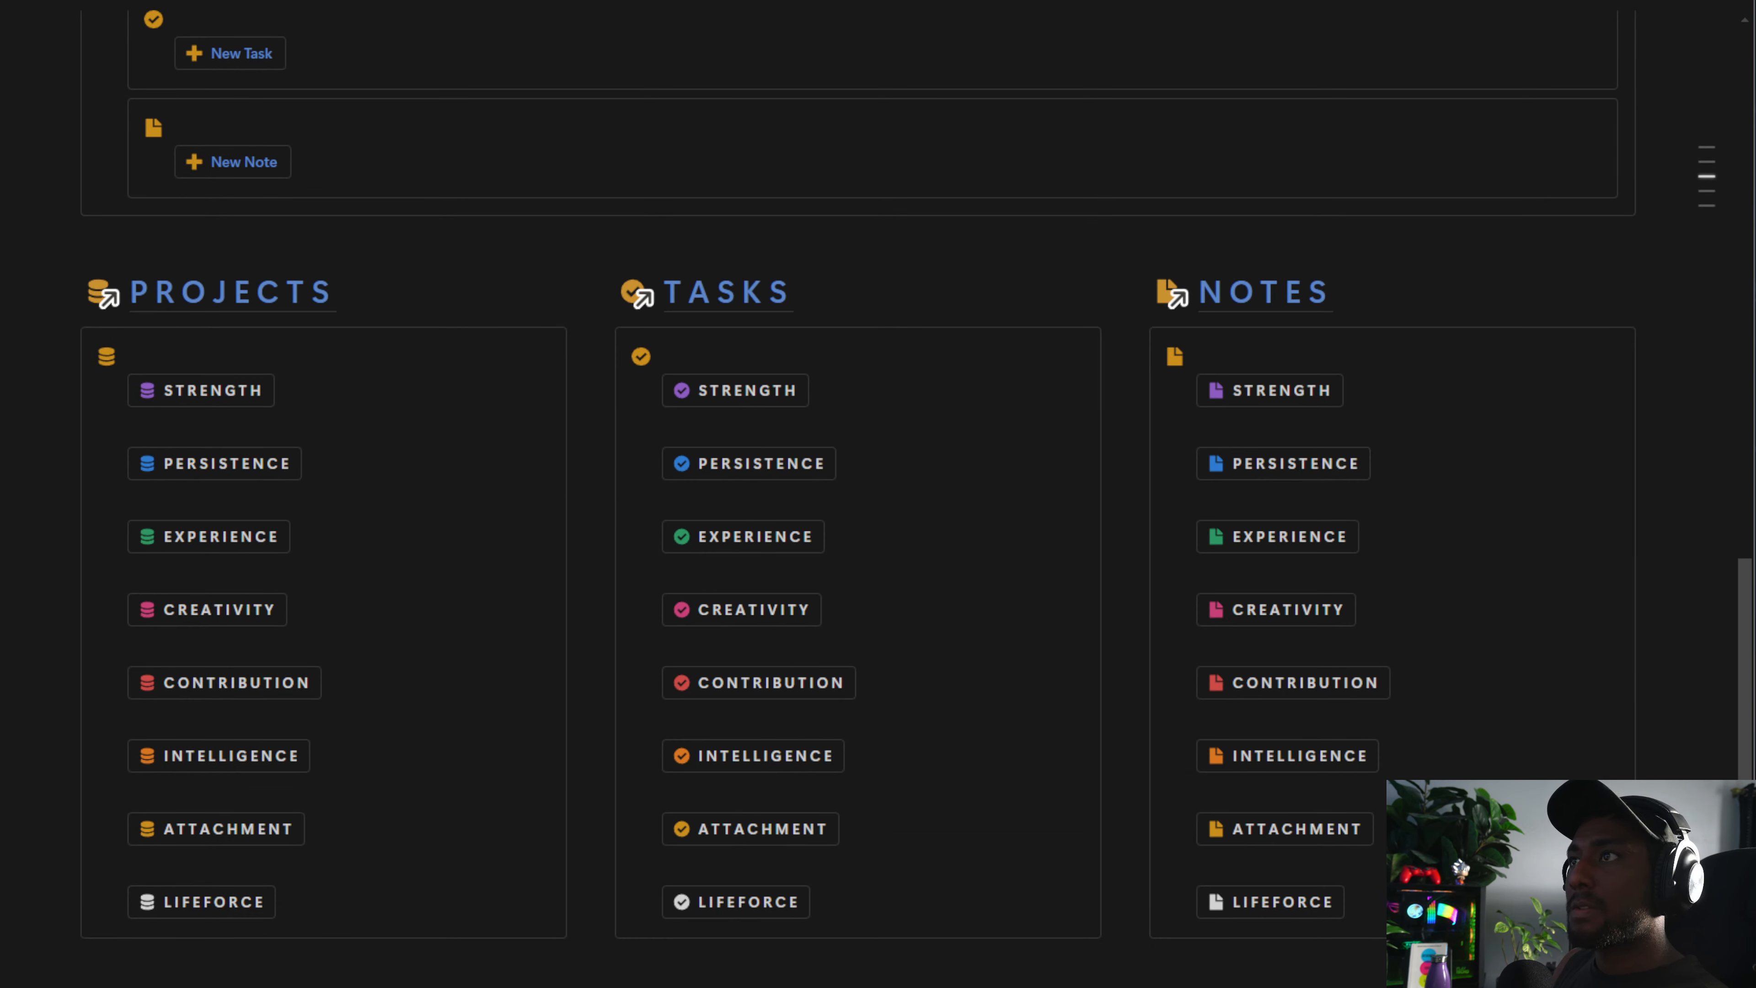
pyautogui.moveTo(1469, 984); pyautogui.dragTo(177, 353)
pyautogui.scroll(9, 179, 354)
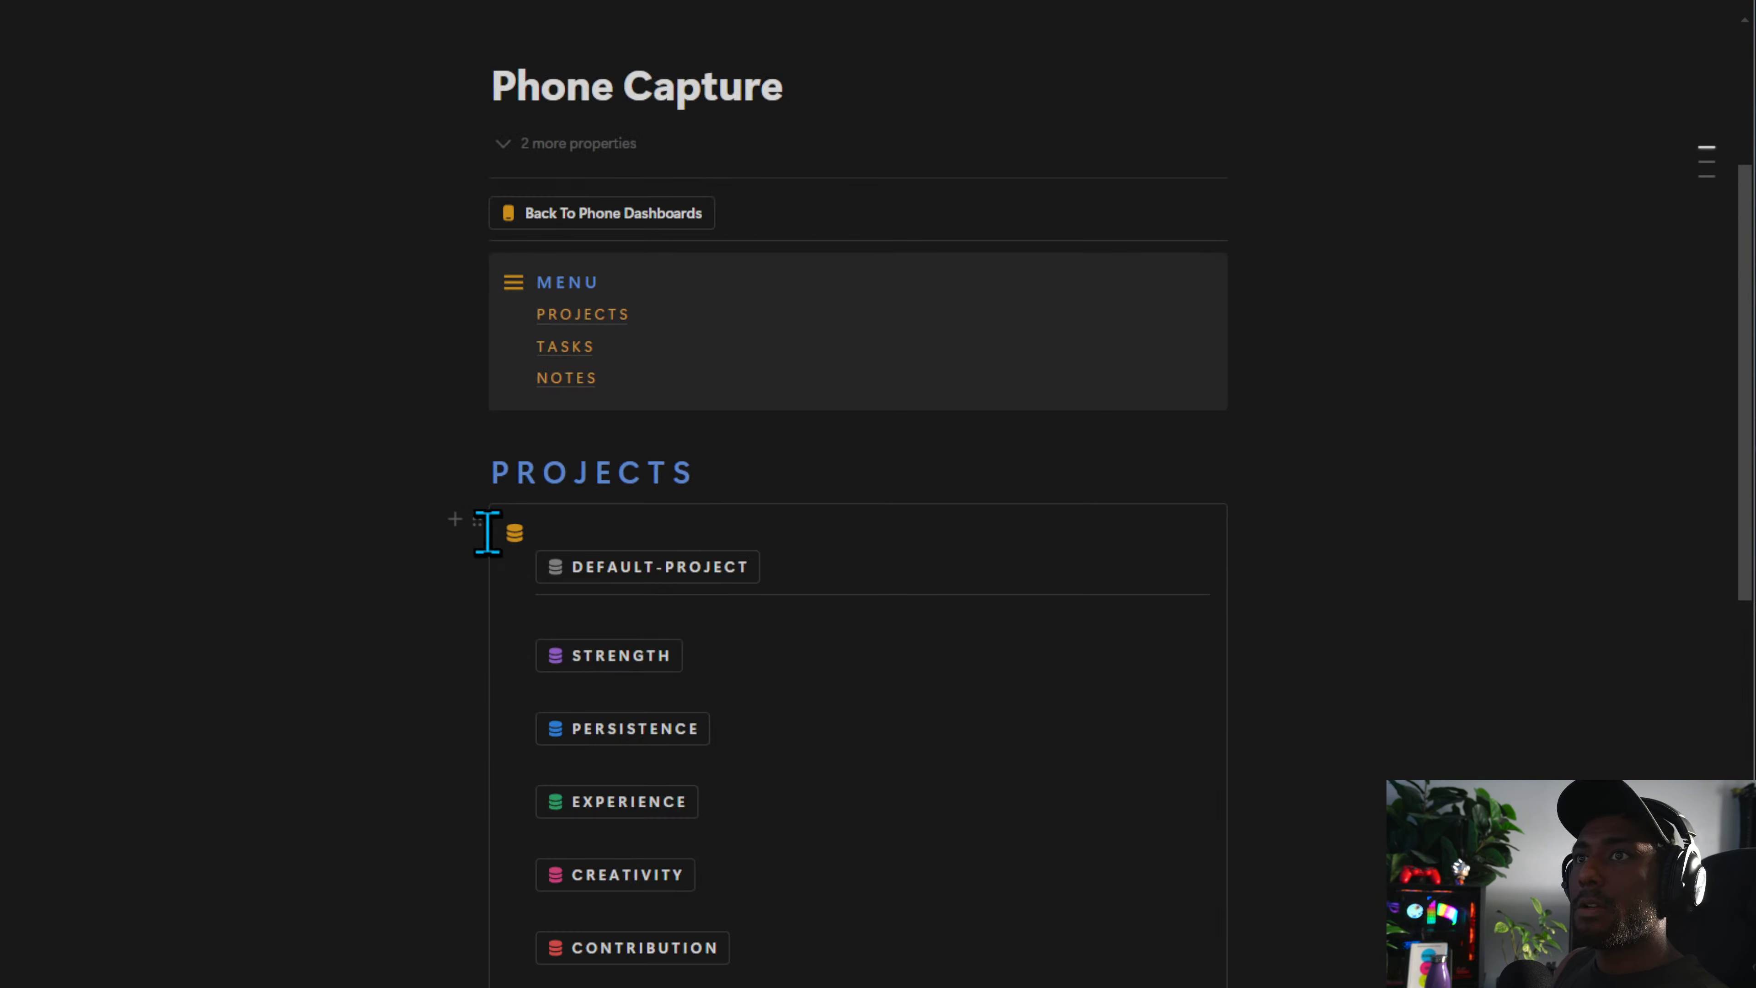
pyautogui.moveTo(477, 520); pyautogui.dragTo(571, 533)
pyautogui.click(460, 516)
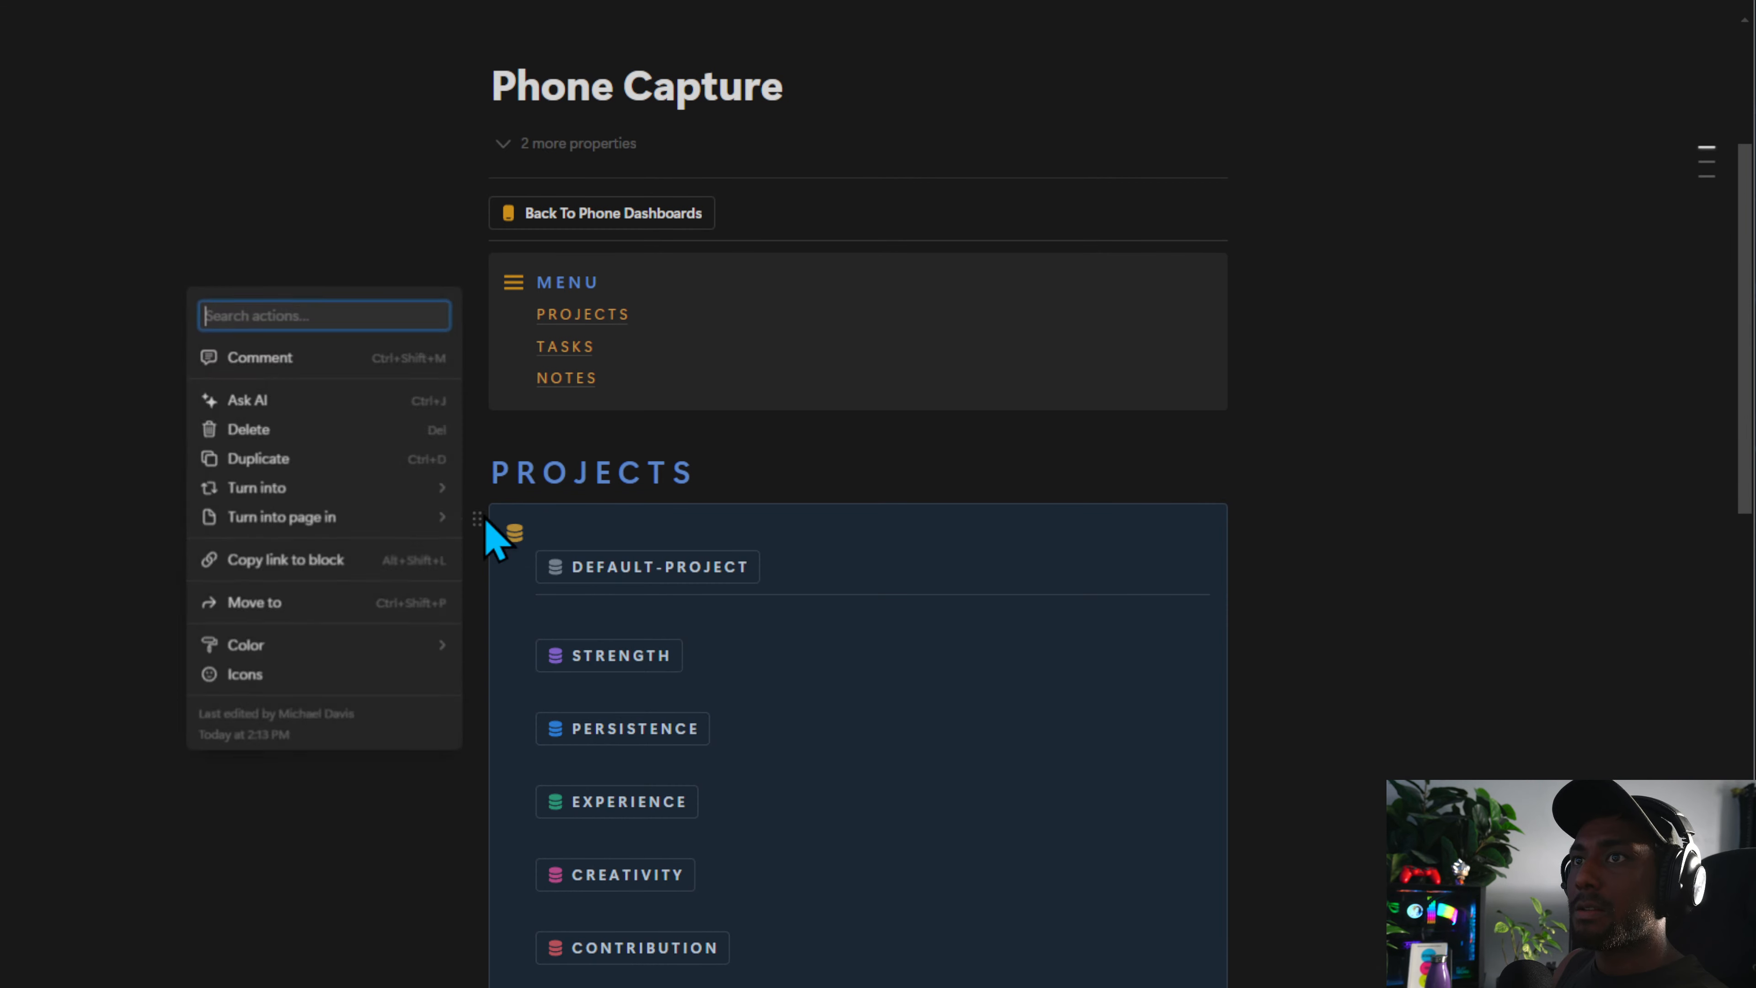
pyautogui.click(277, 607)
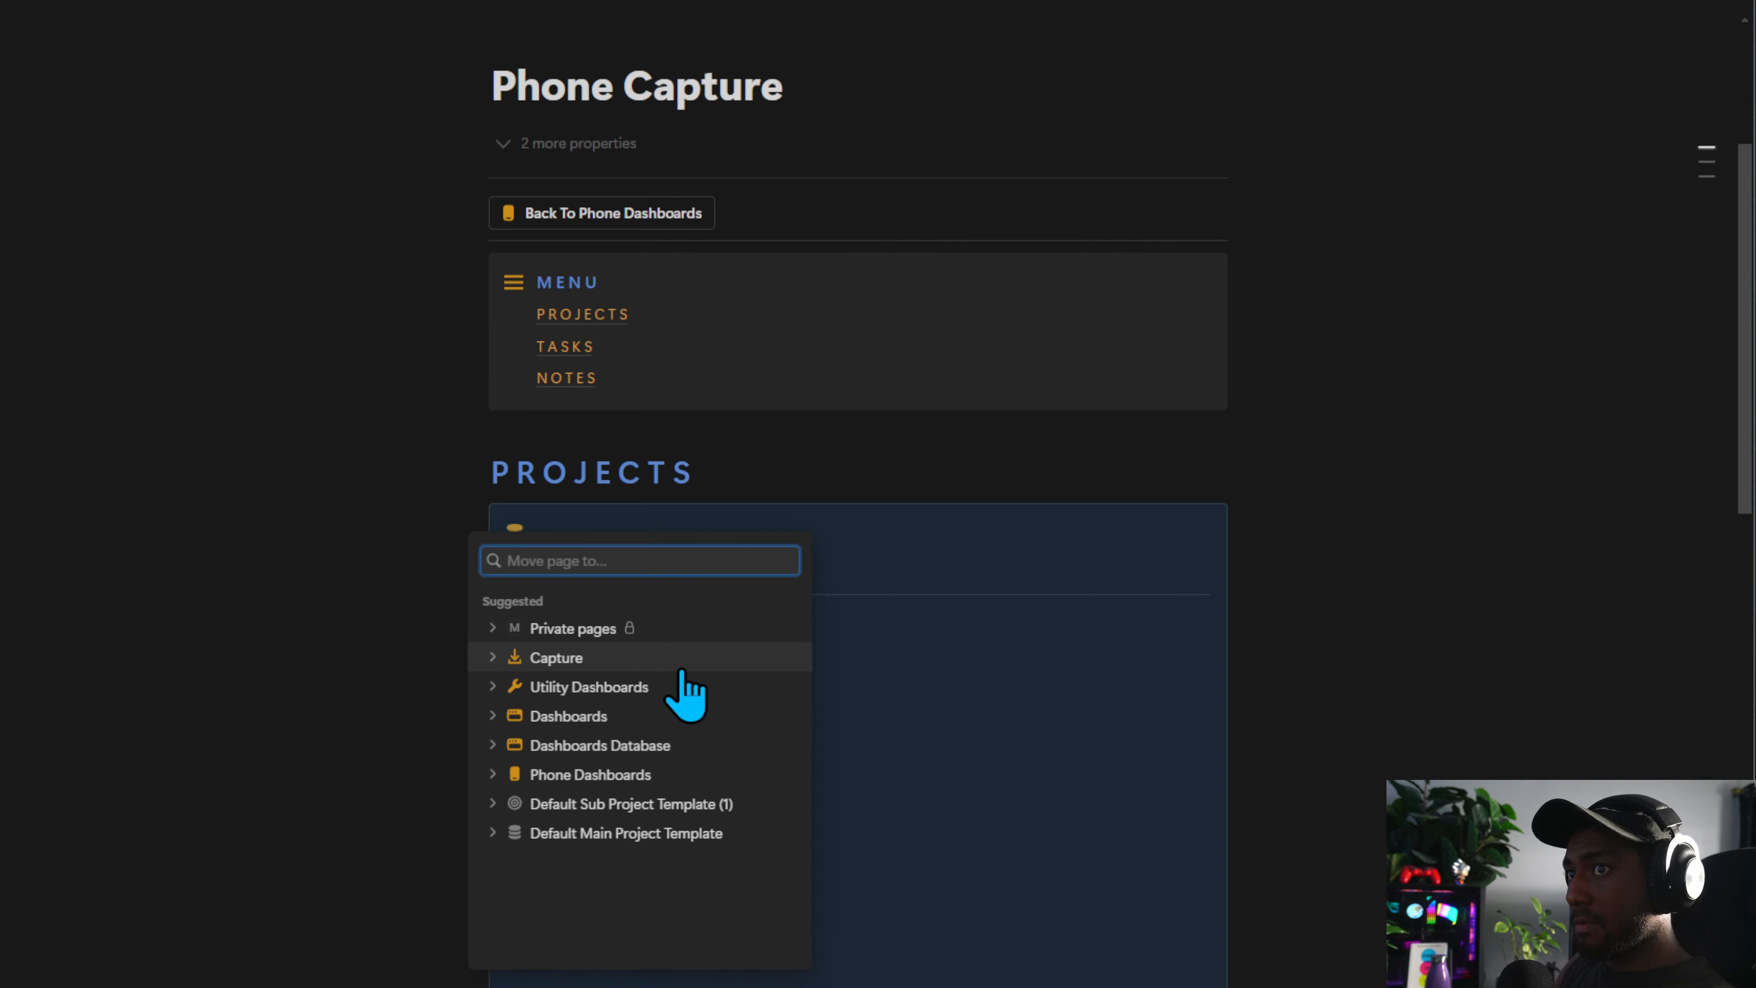
pyautogui.press('Escape')
# Move the Tasks capture buttons block from Phone Capture to the Capture page
pyautogui.scroll(-15, 681, 692)
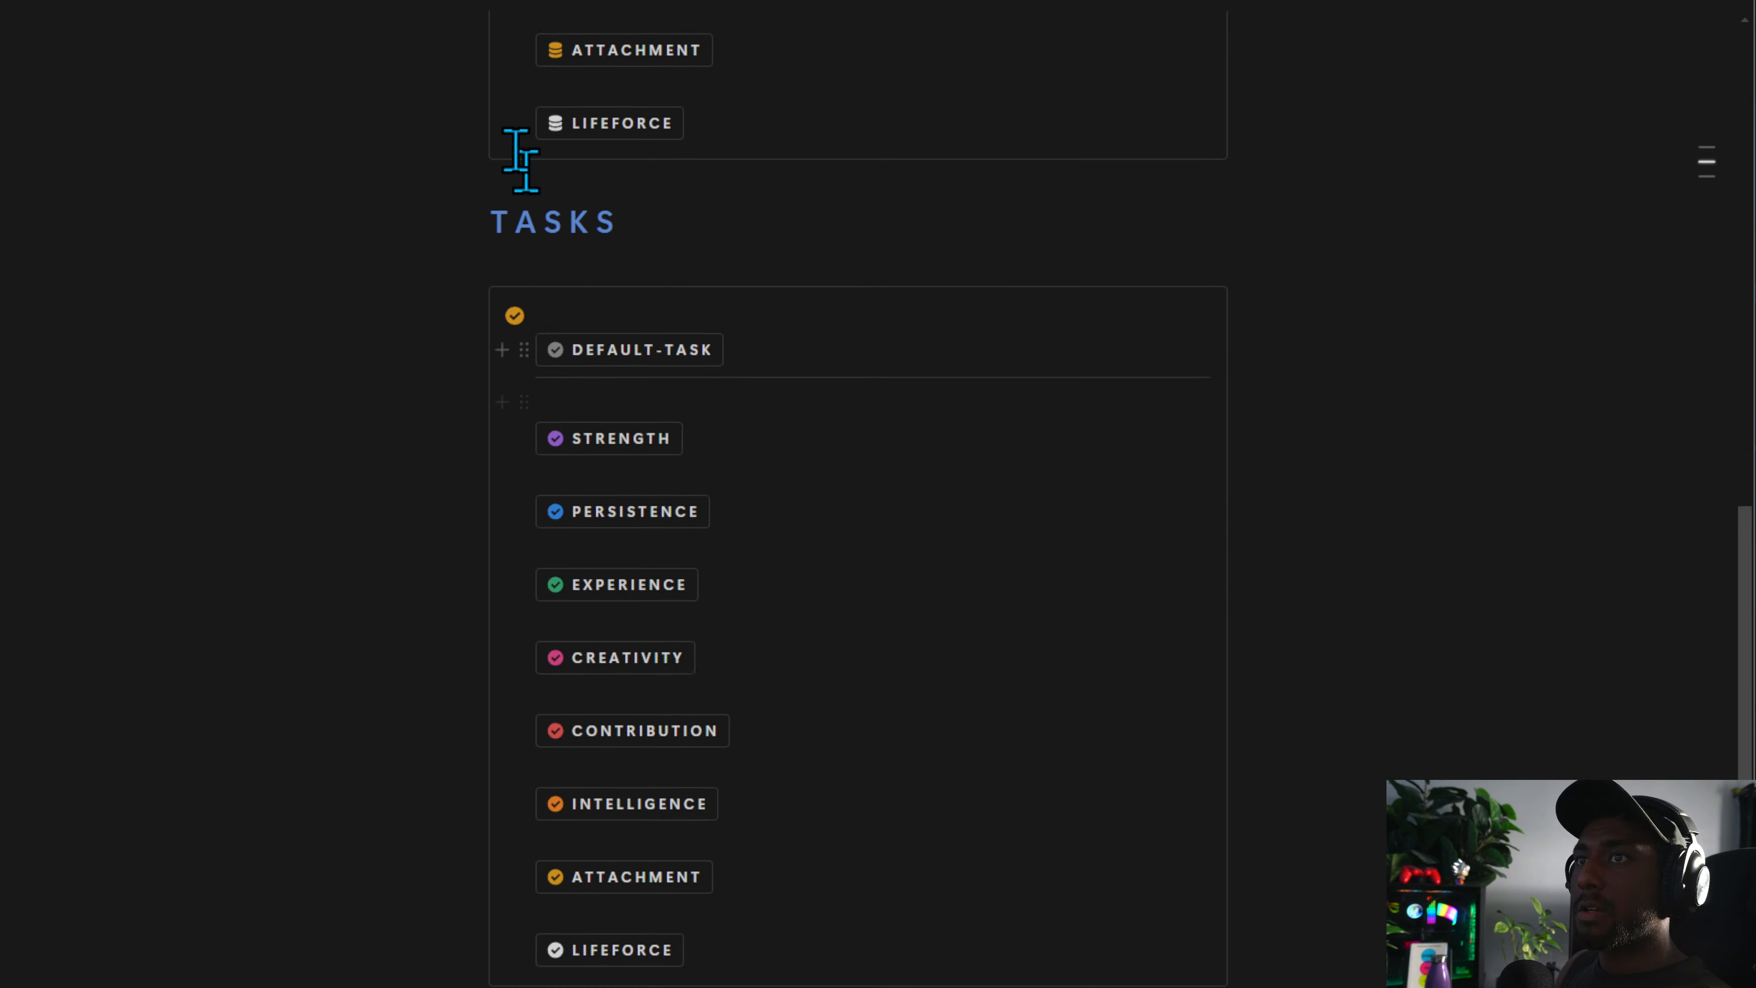
pyautogui.moveTo(477, 301); pyautogui.dragTo(488, 269)
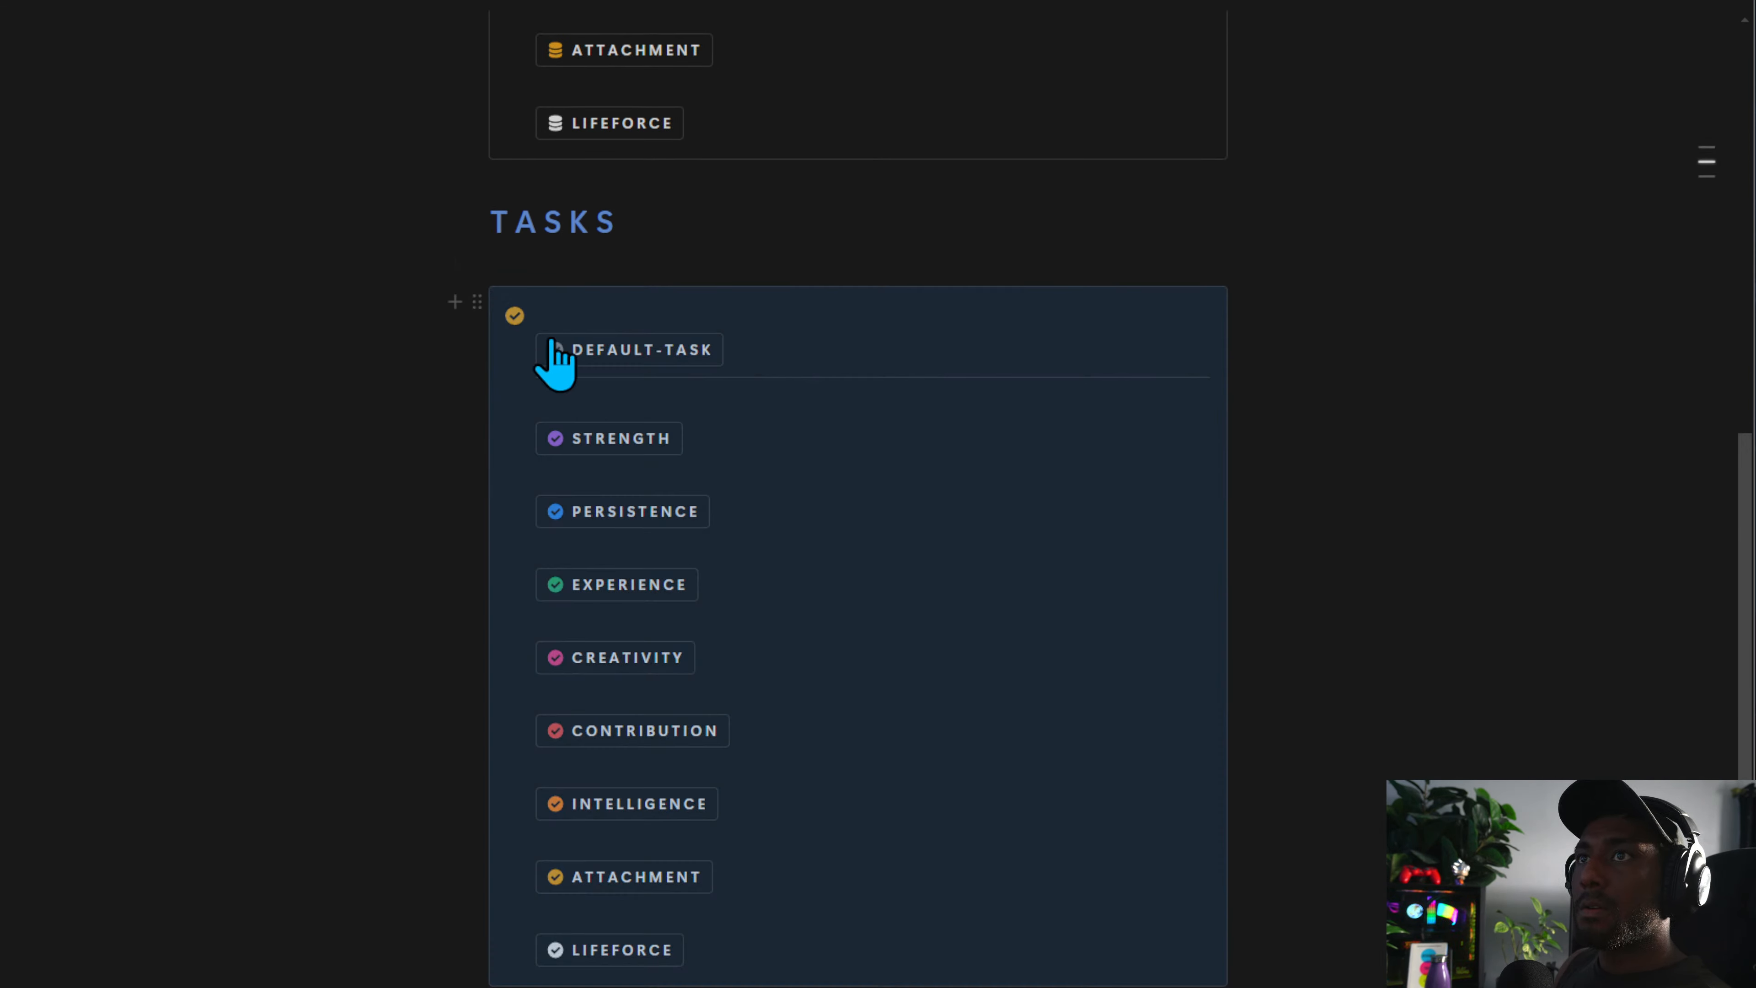
pyautogui.click(480, 301)
pyautogui.click(287, 385)
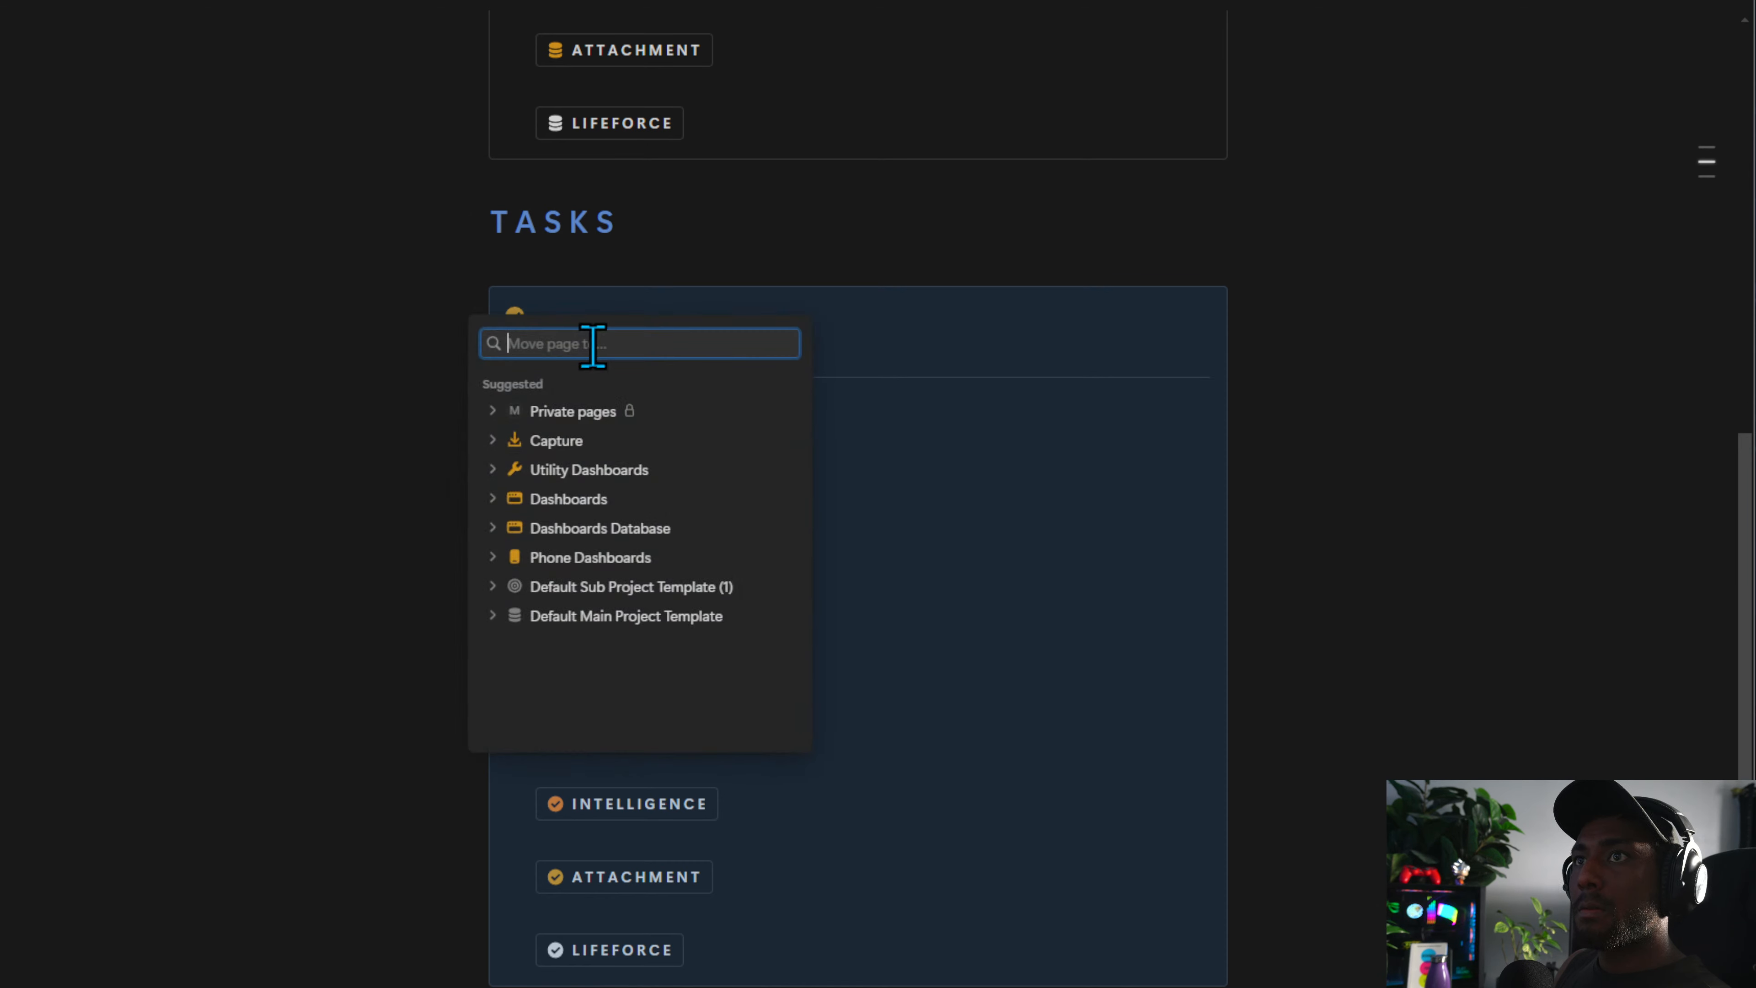
pyautogui.click(586, 442)
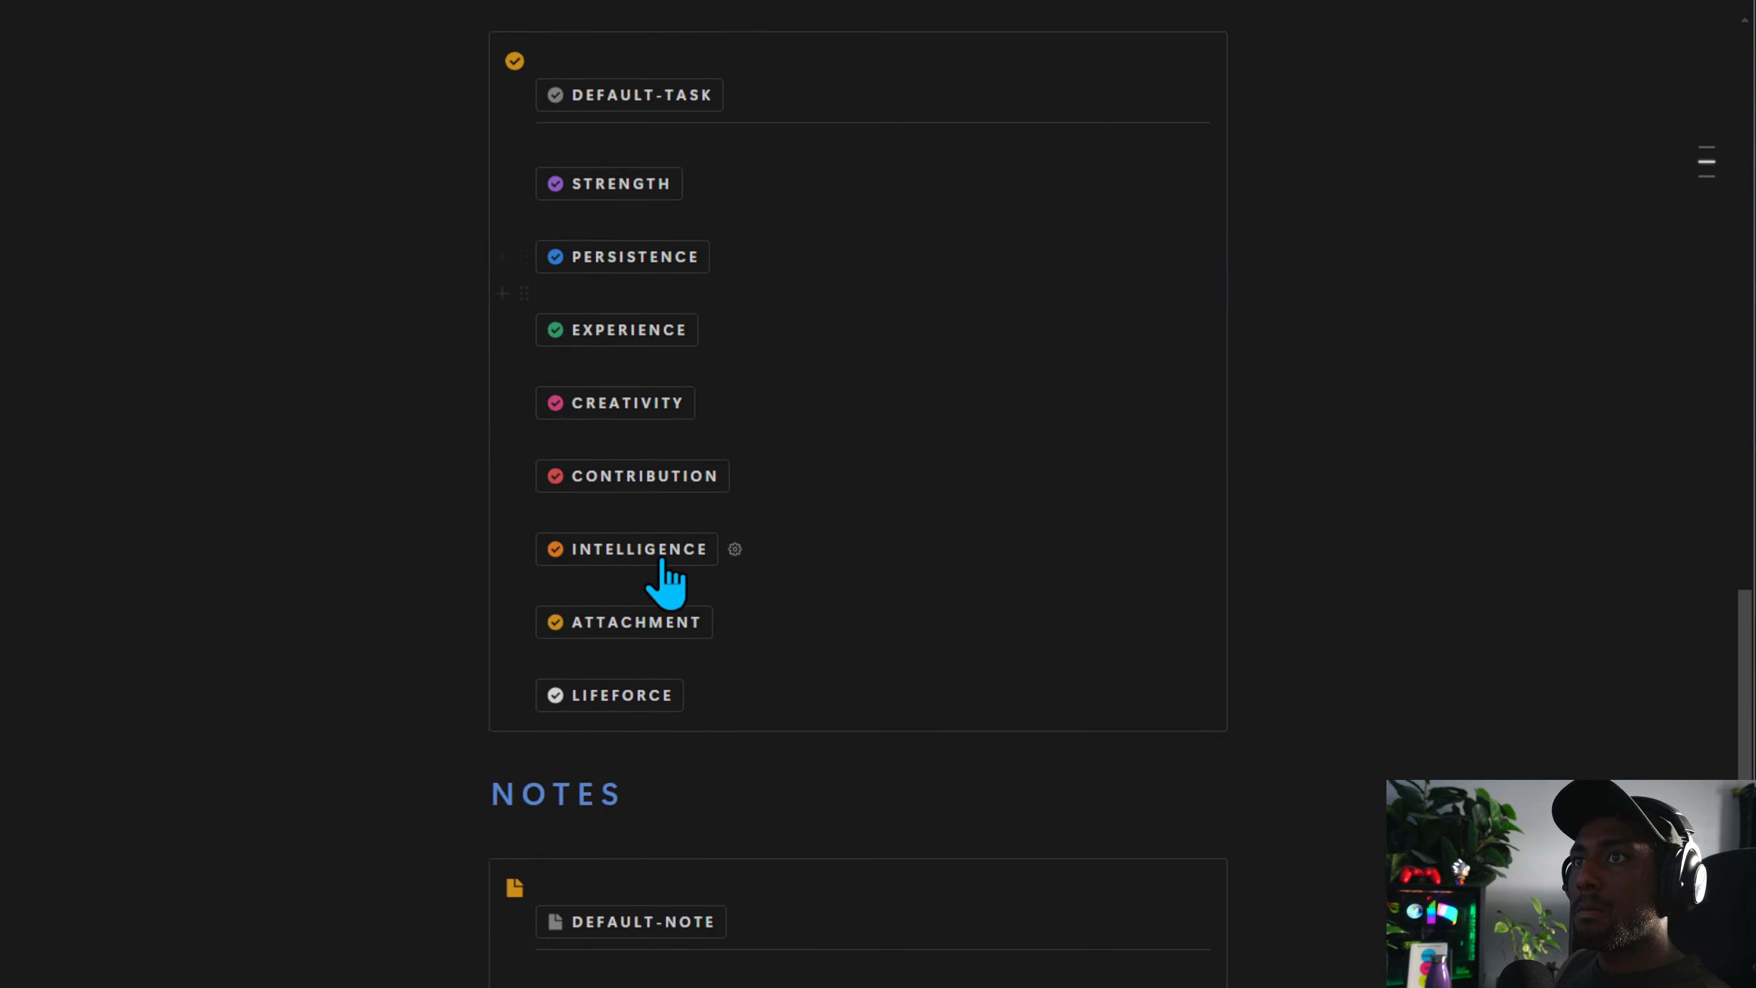
# Move the Notes capture buttons block from Phone Capture to the Capture page
pyautogui.moveTo(479, 291); pyautogui.dragTo(481, 268)
pyautogui.click(477, 290)
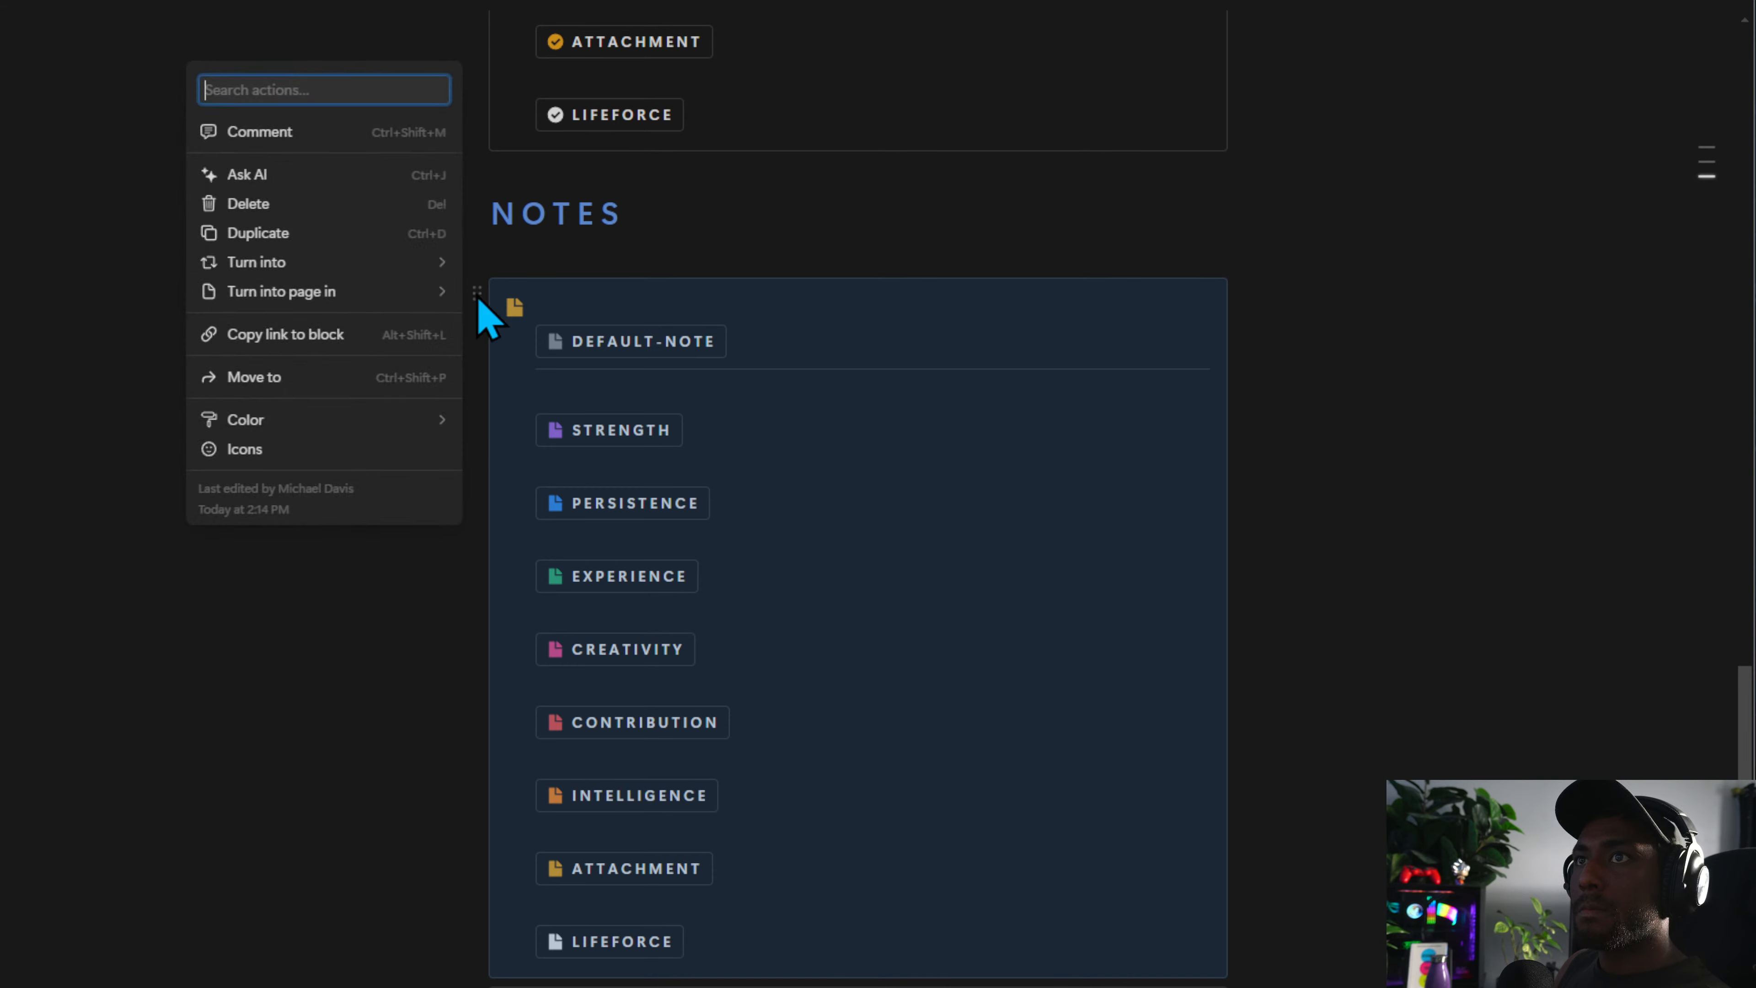
pyautogui.click(328, 382)
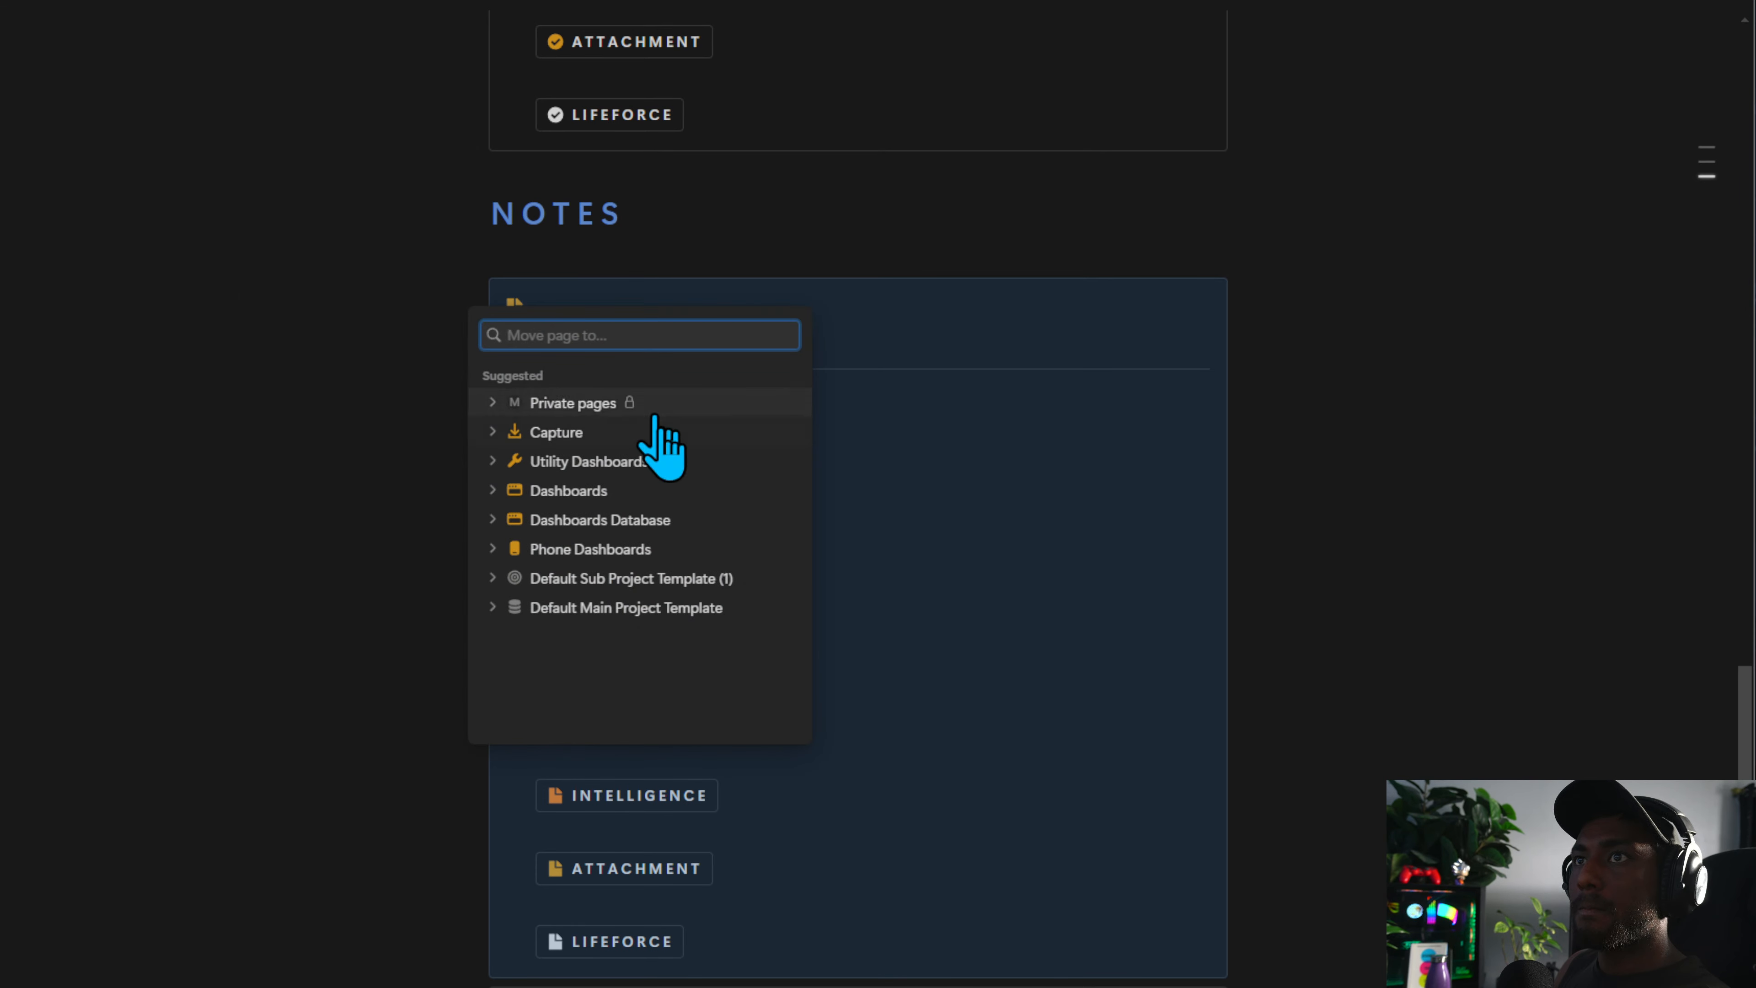
pyautogui.click(636, 434)
# Review the Phone Capture, Phone Dashboards and Capture pages to check where the button blocks now sit
pyautogui.scroll(-3, 699, 546)
pyautogui.scroll(15, 701, 568)
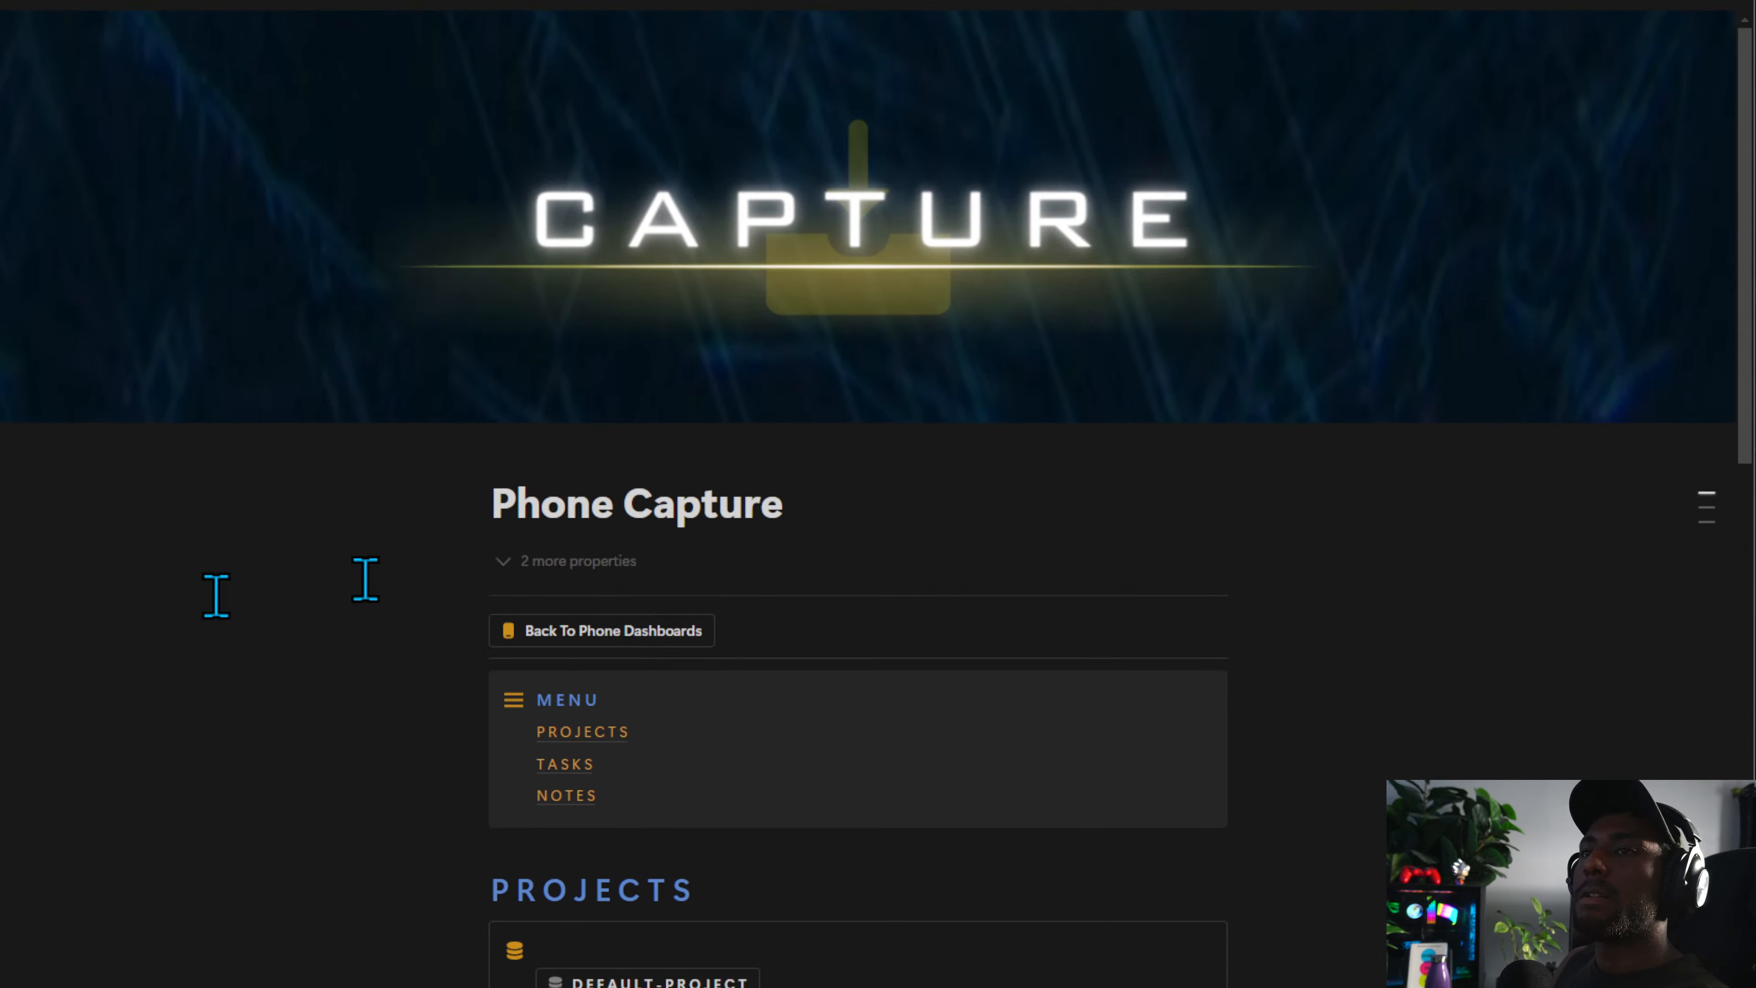
pyautogui.scroll(-15, 626, 646)
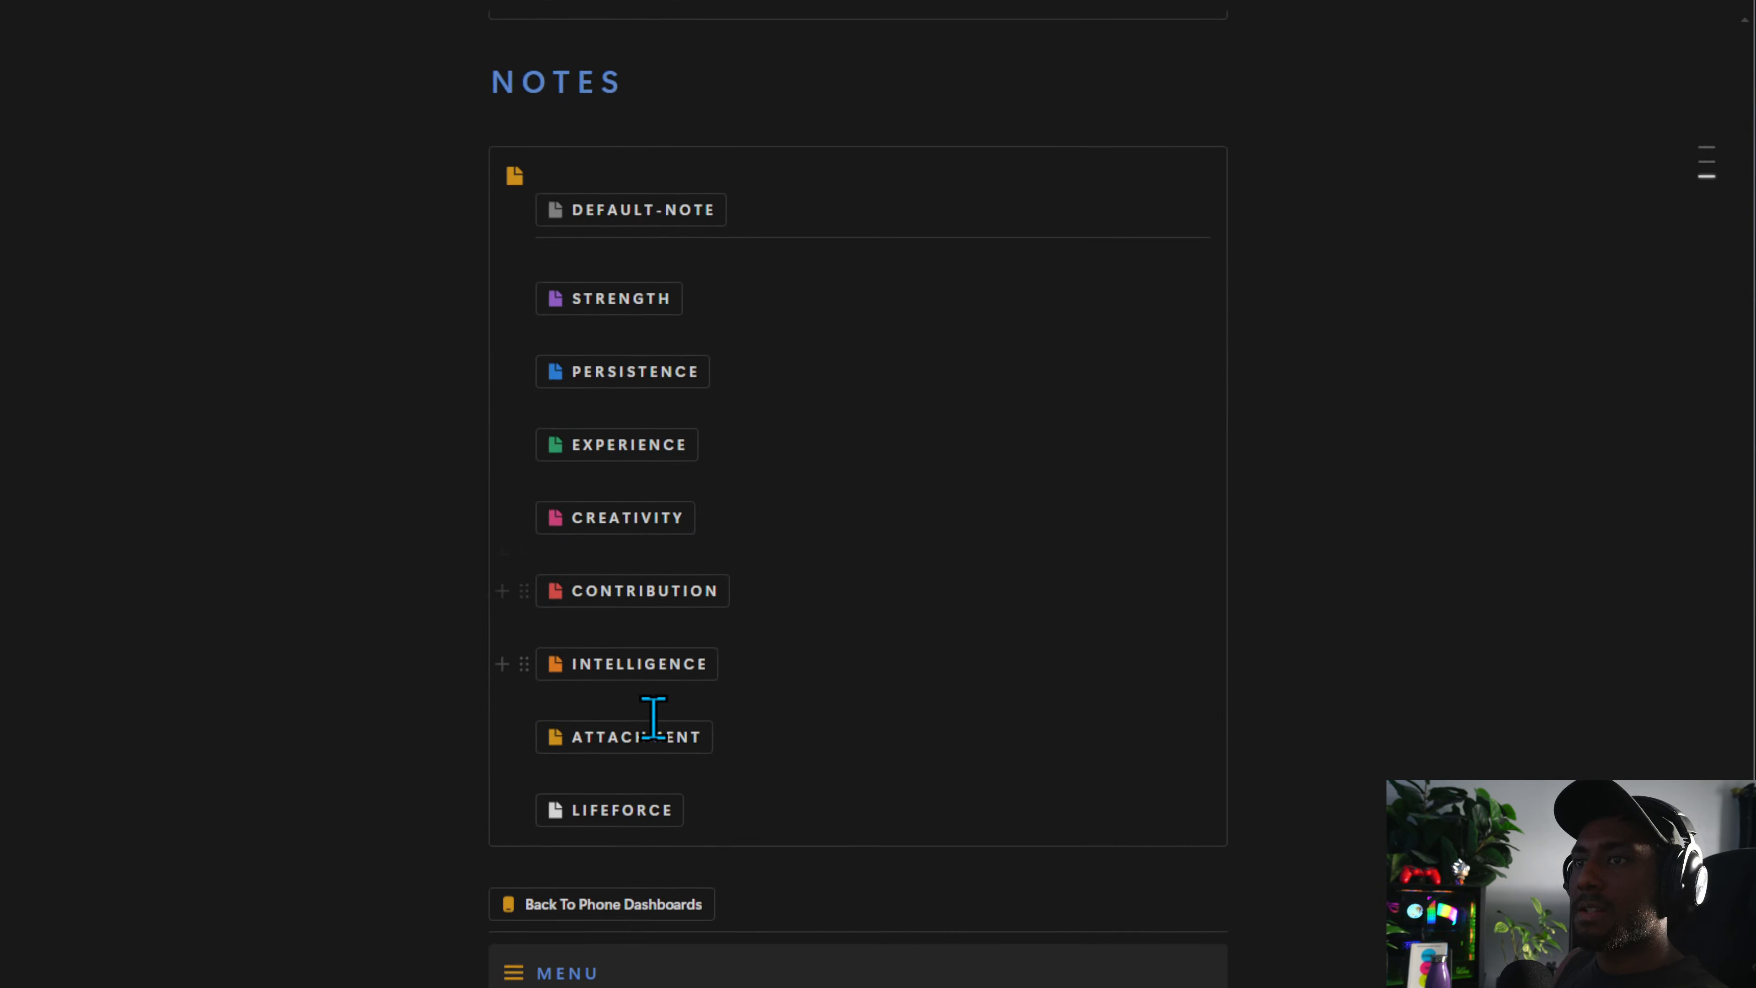
pyautogui.scroll(-3, 653, 719)
pyautogui.click(612, 712)
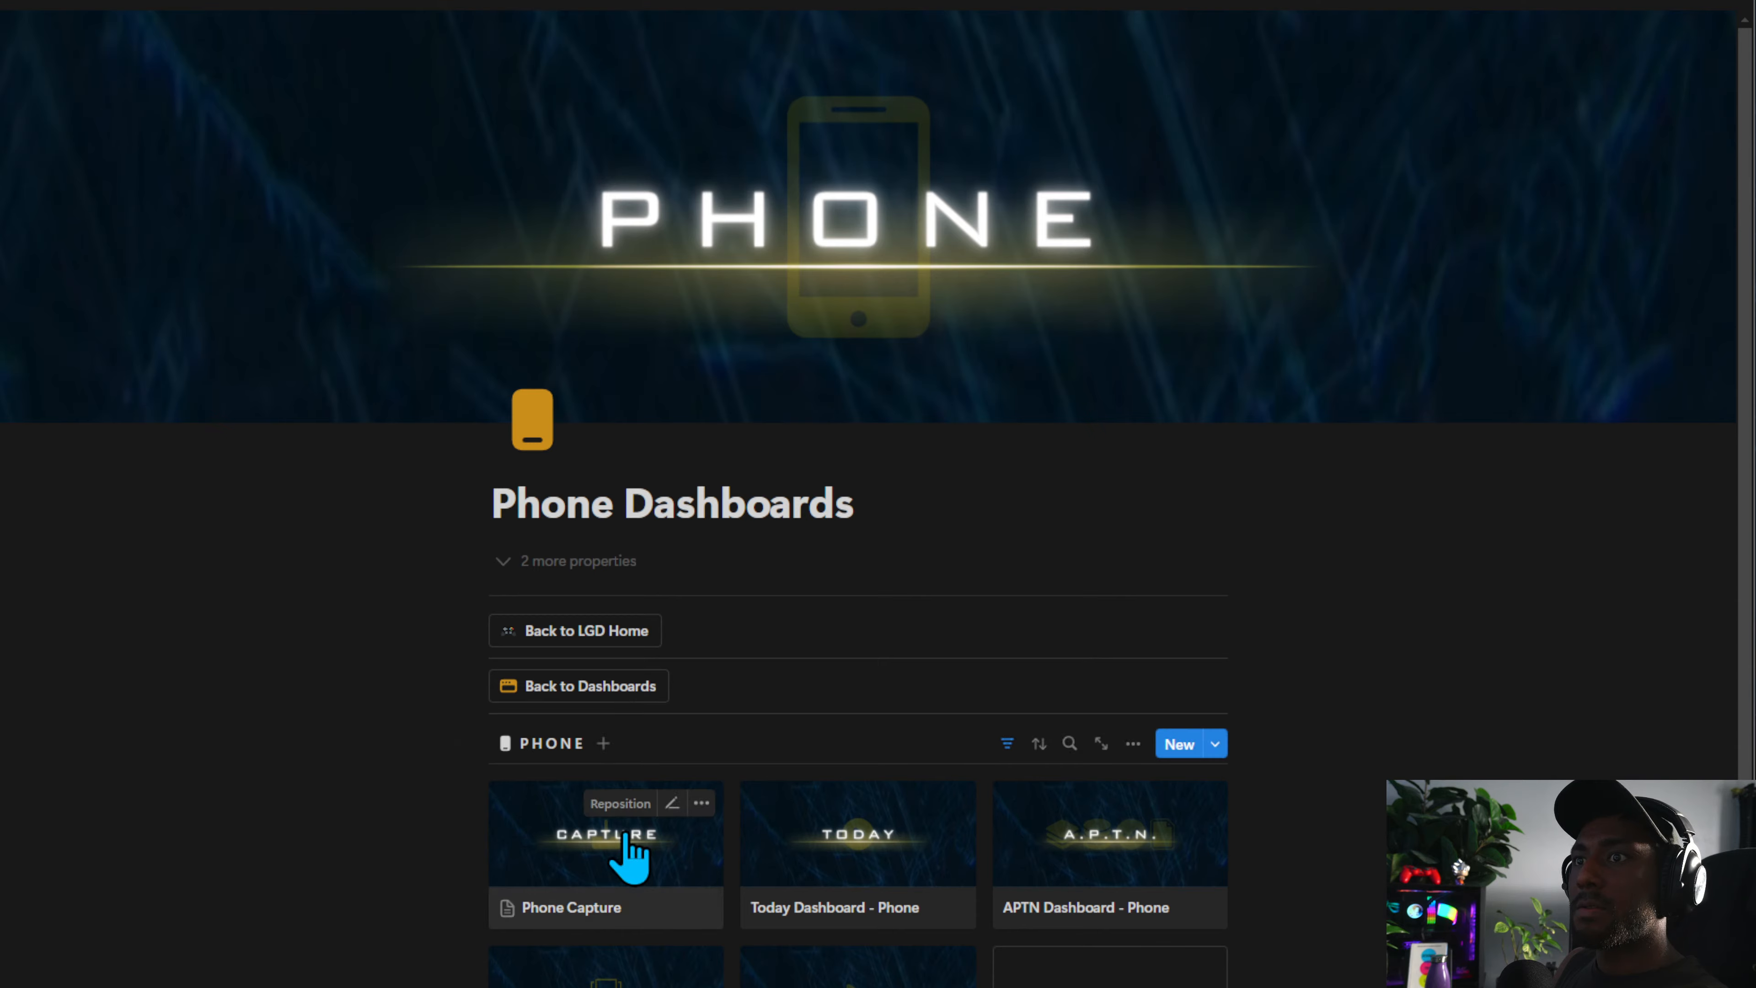
pyautogui.click(629, 854)
pyautogui.scroll(-3, 563, 312)
pyautogui.click(608, 261)
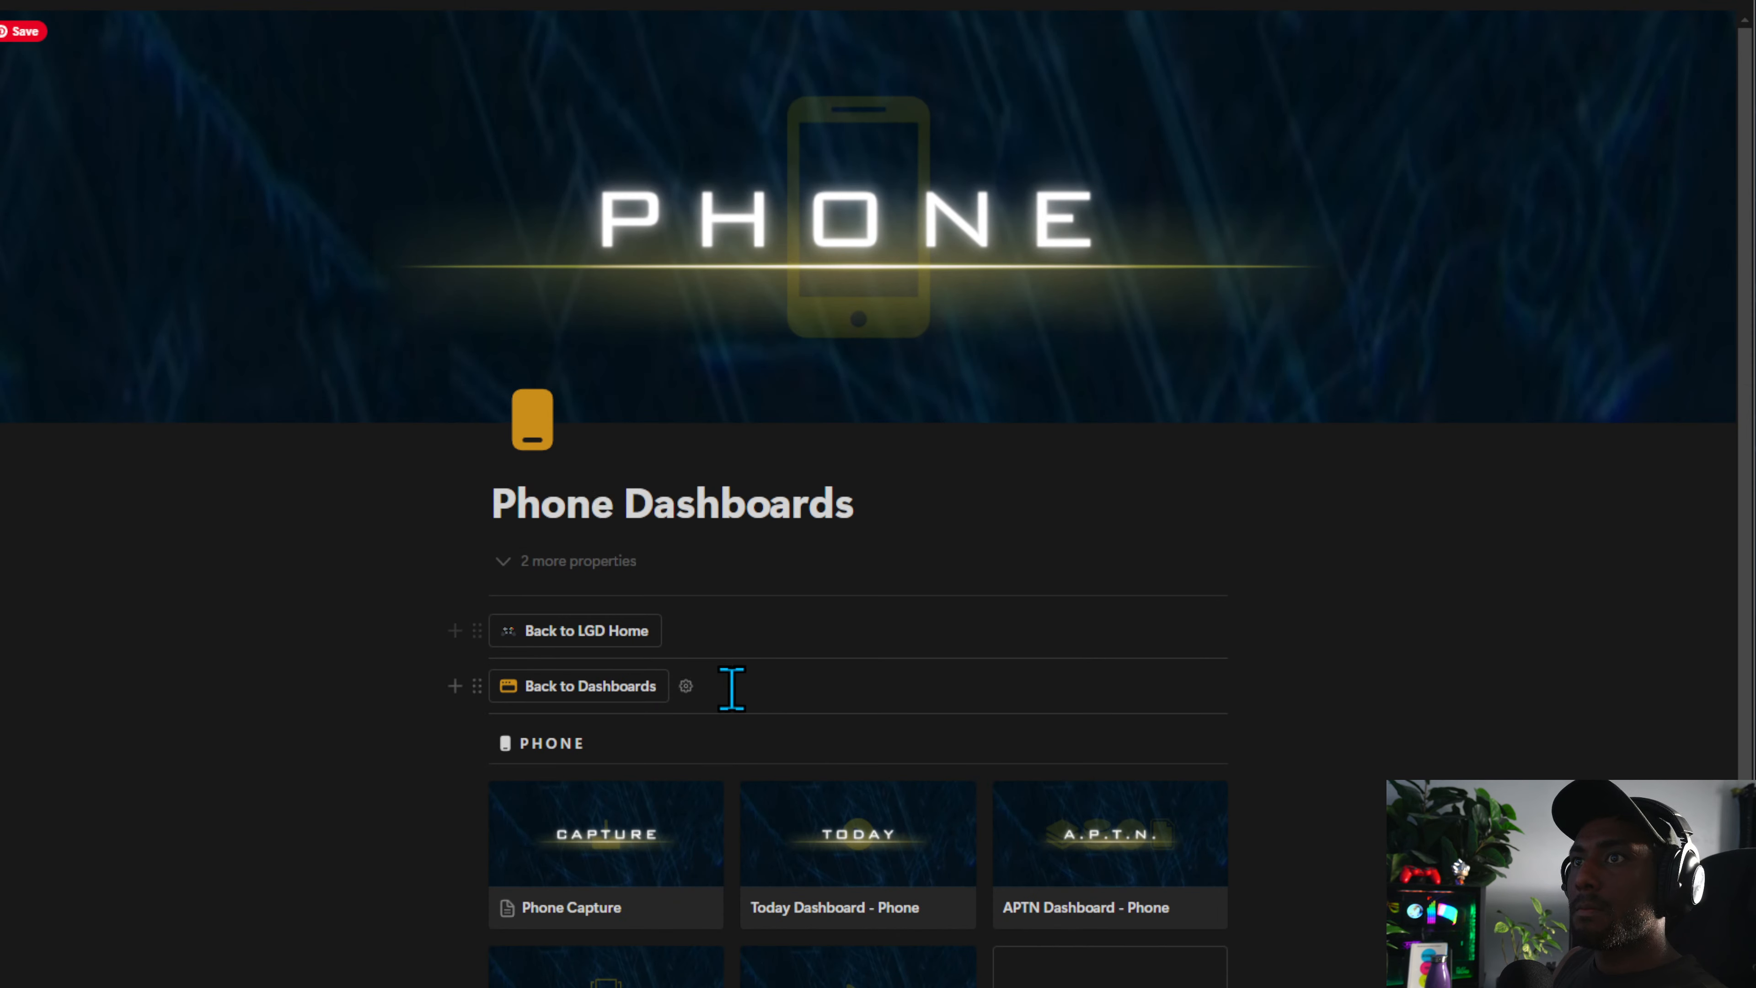
pyautogui.scroll(-5, 728, 688)
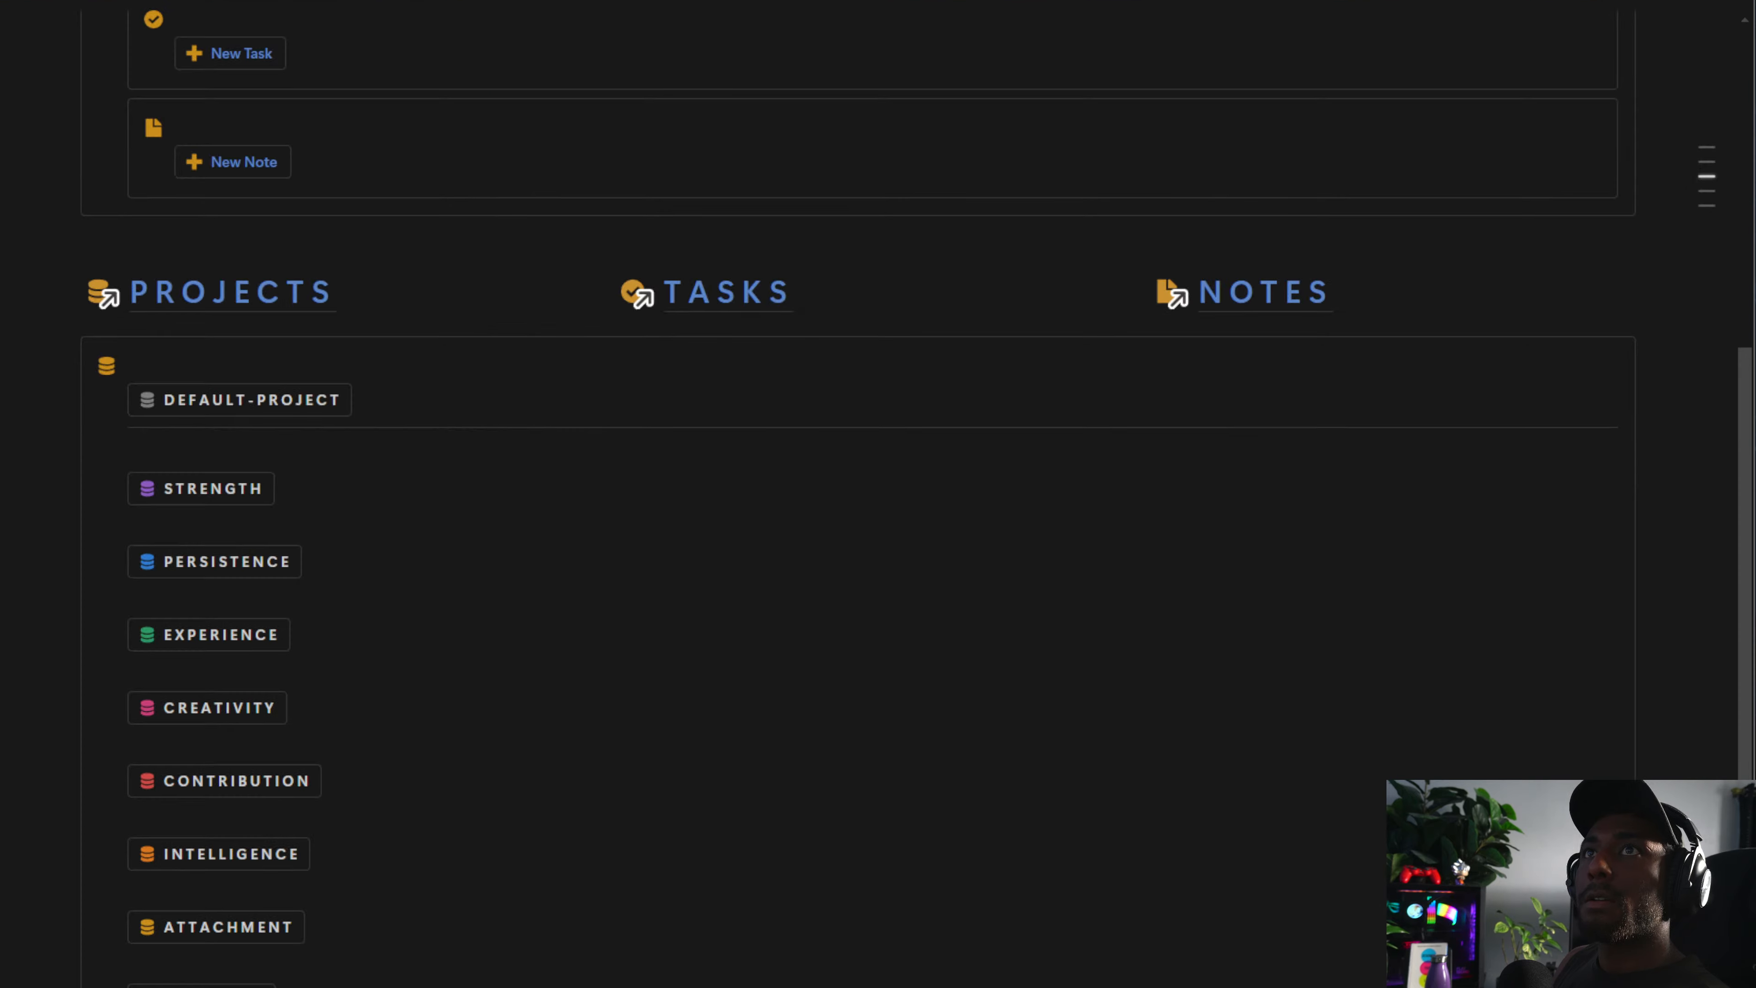
pyautogui.scroll(-12, 486, 494)
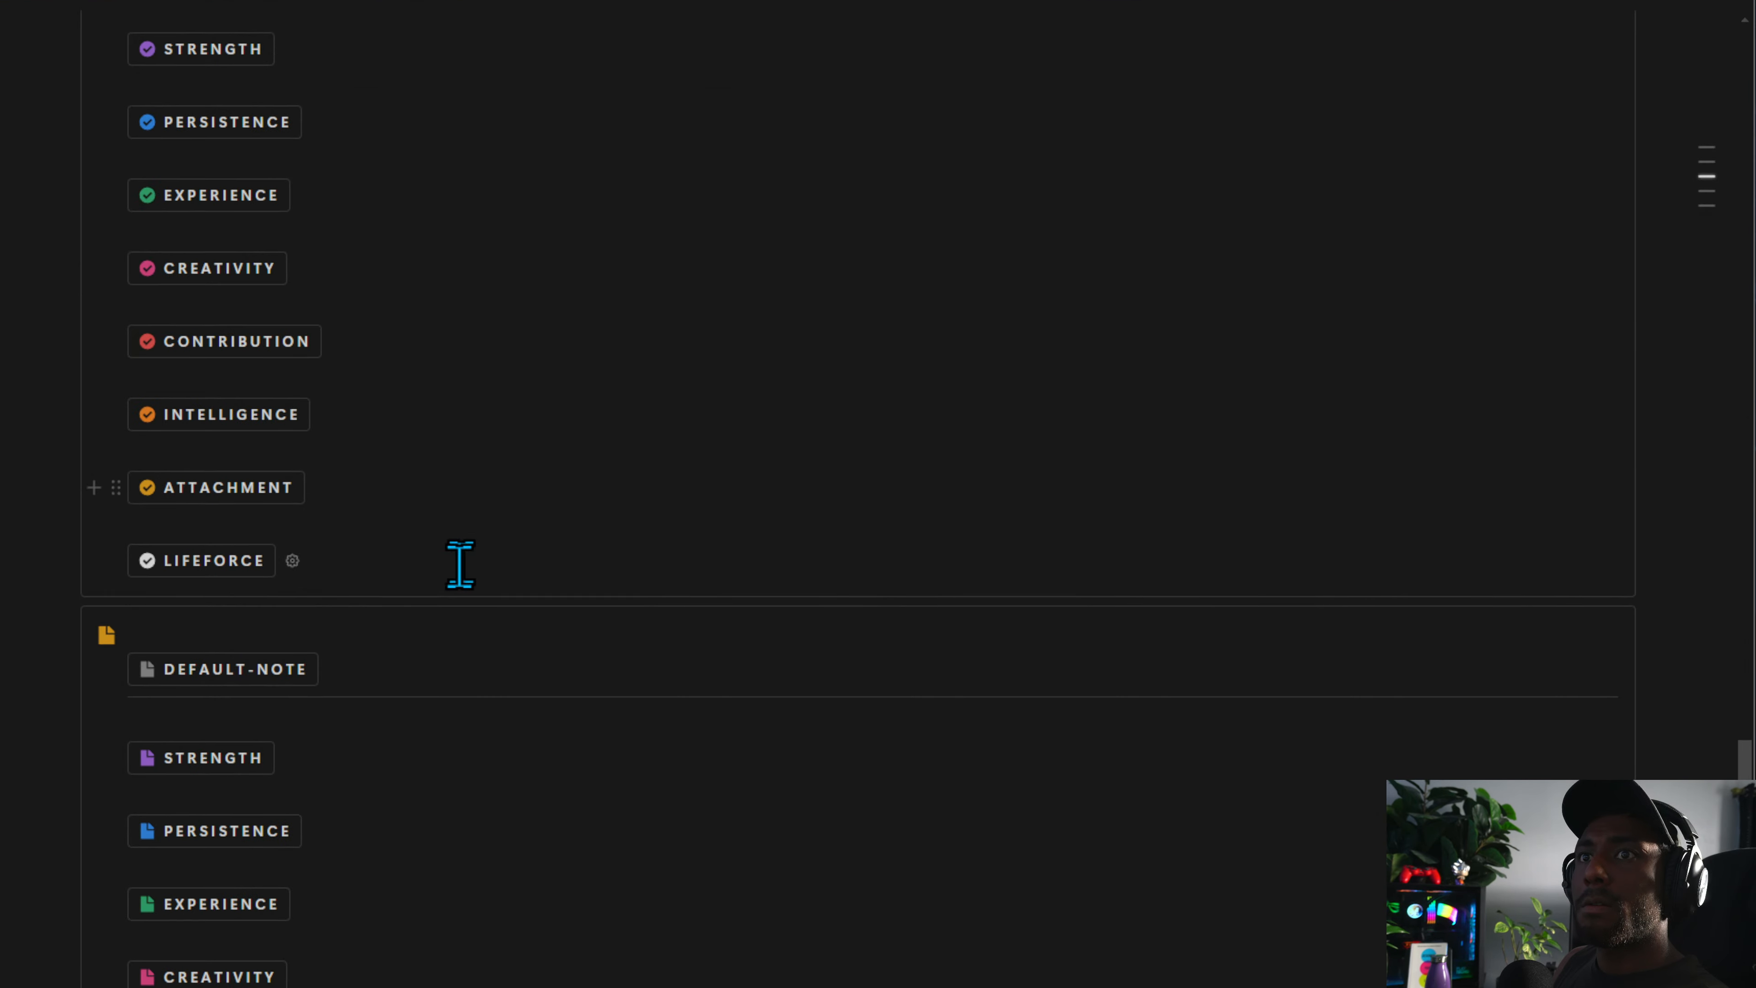
pyautogui.scroll(12, 458, 564)
pyautogui.scroll(8, 443, 598)
pyautogui.scroll(-6, 459, 604)
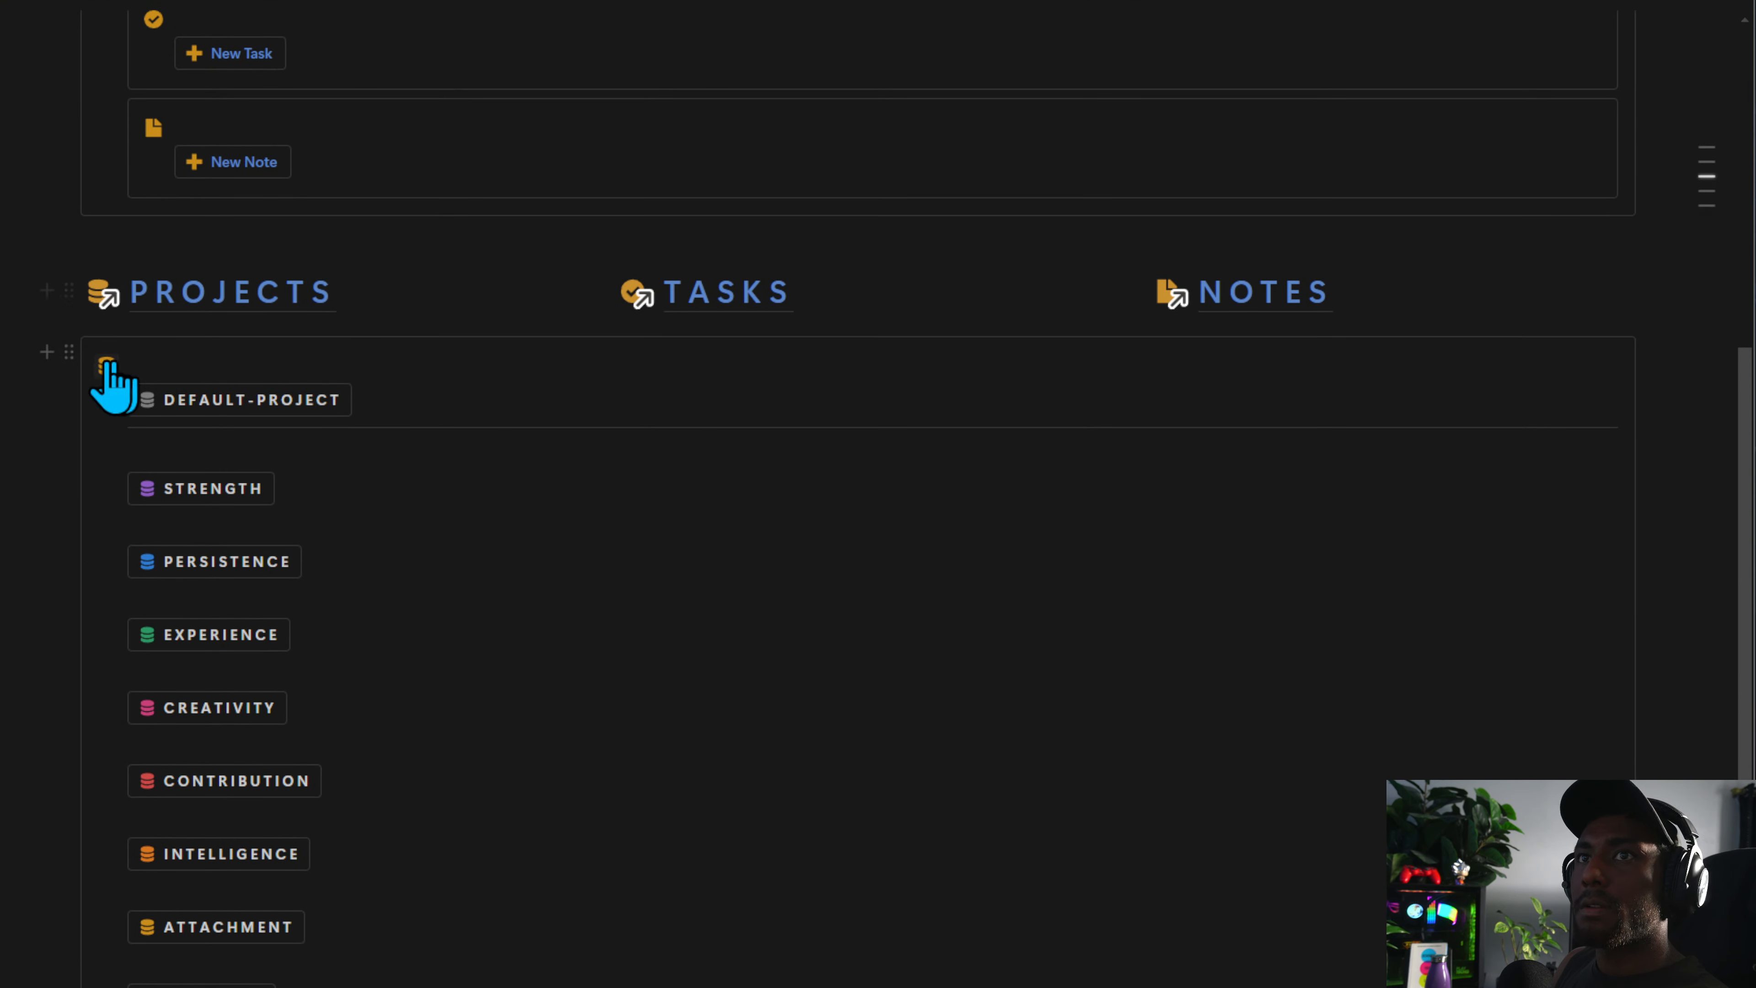
# Arrange the Projects, Tasks and Notes button blocks into side-by-side columns under their headings on the Capture page
pyautogui.click(102, 295)
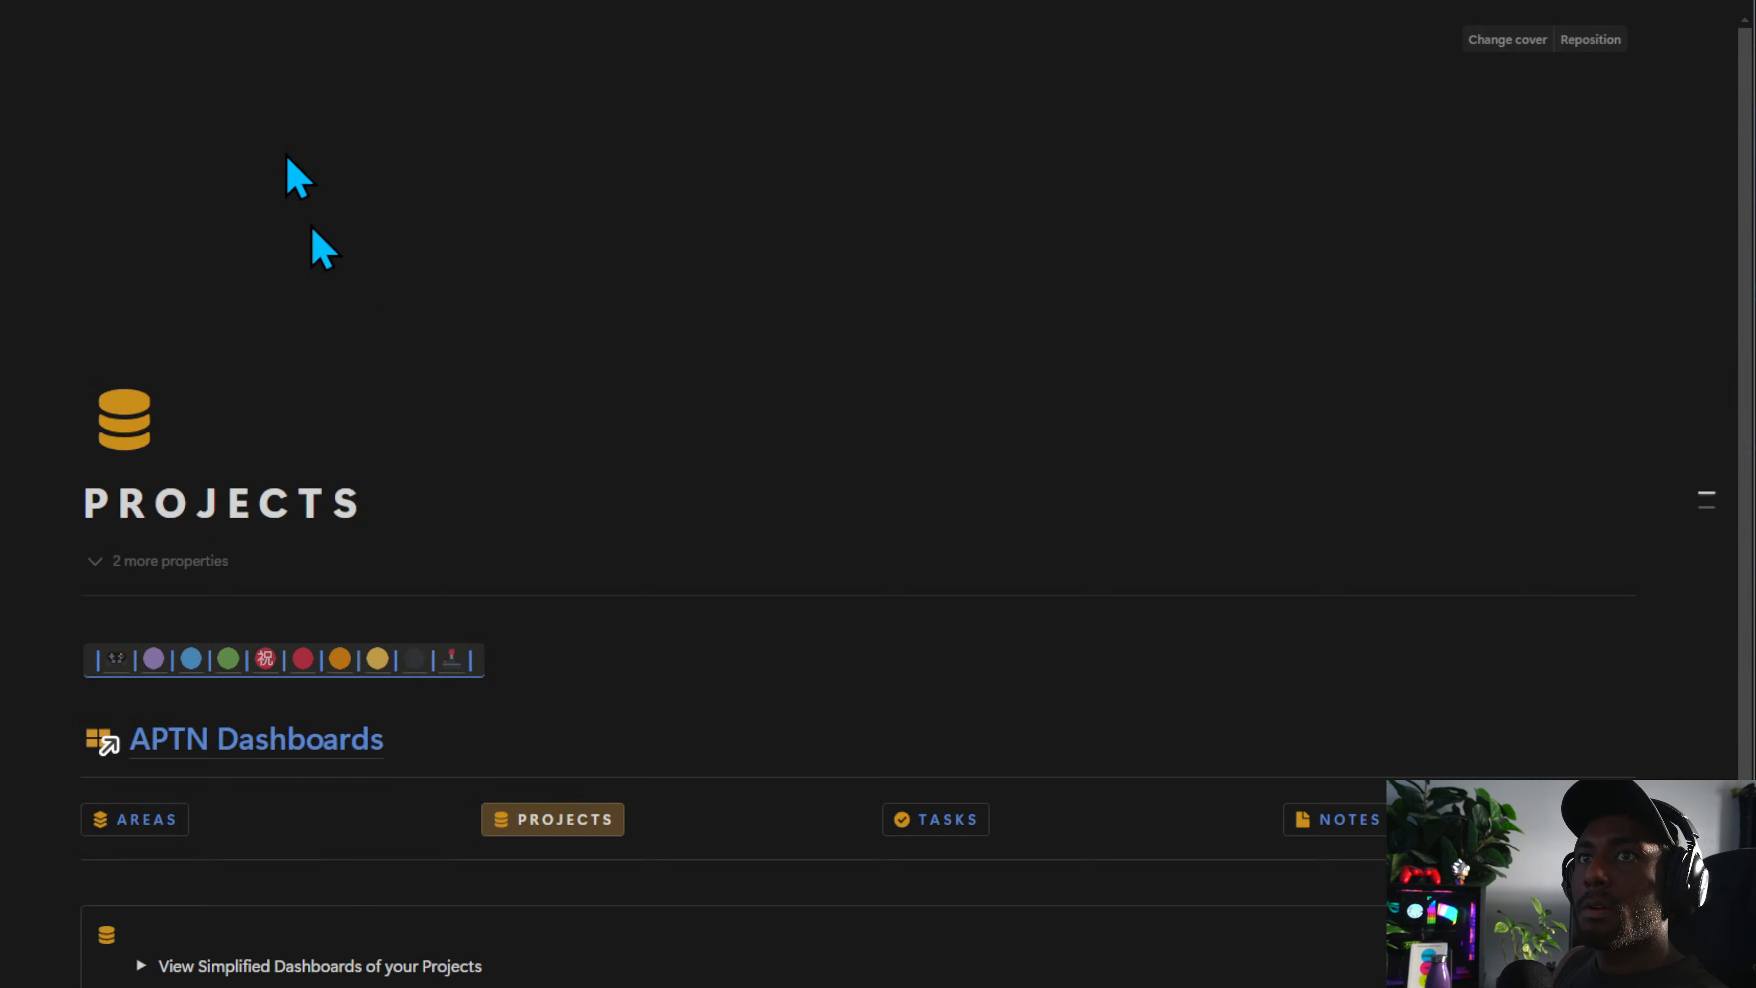
pyautogui.scroll(-10, 400, 568)
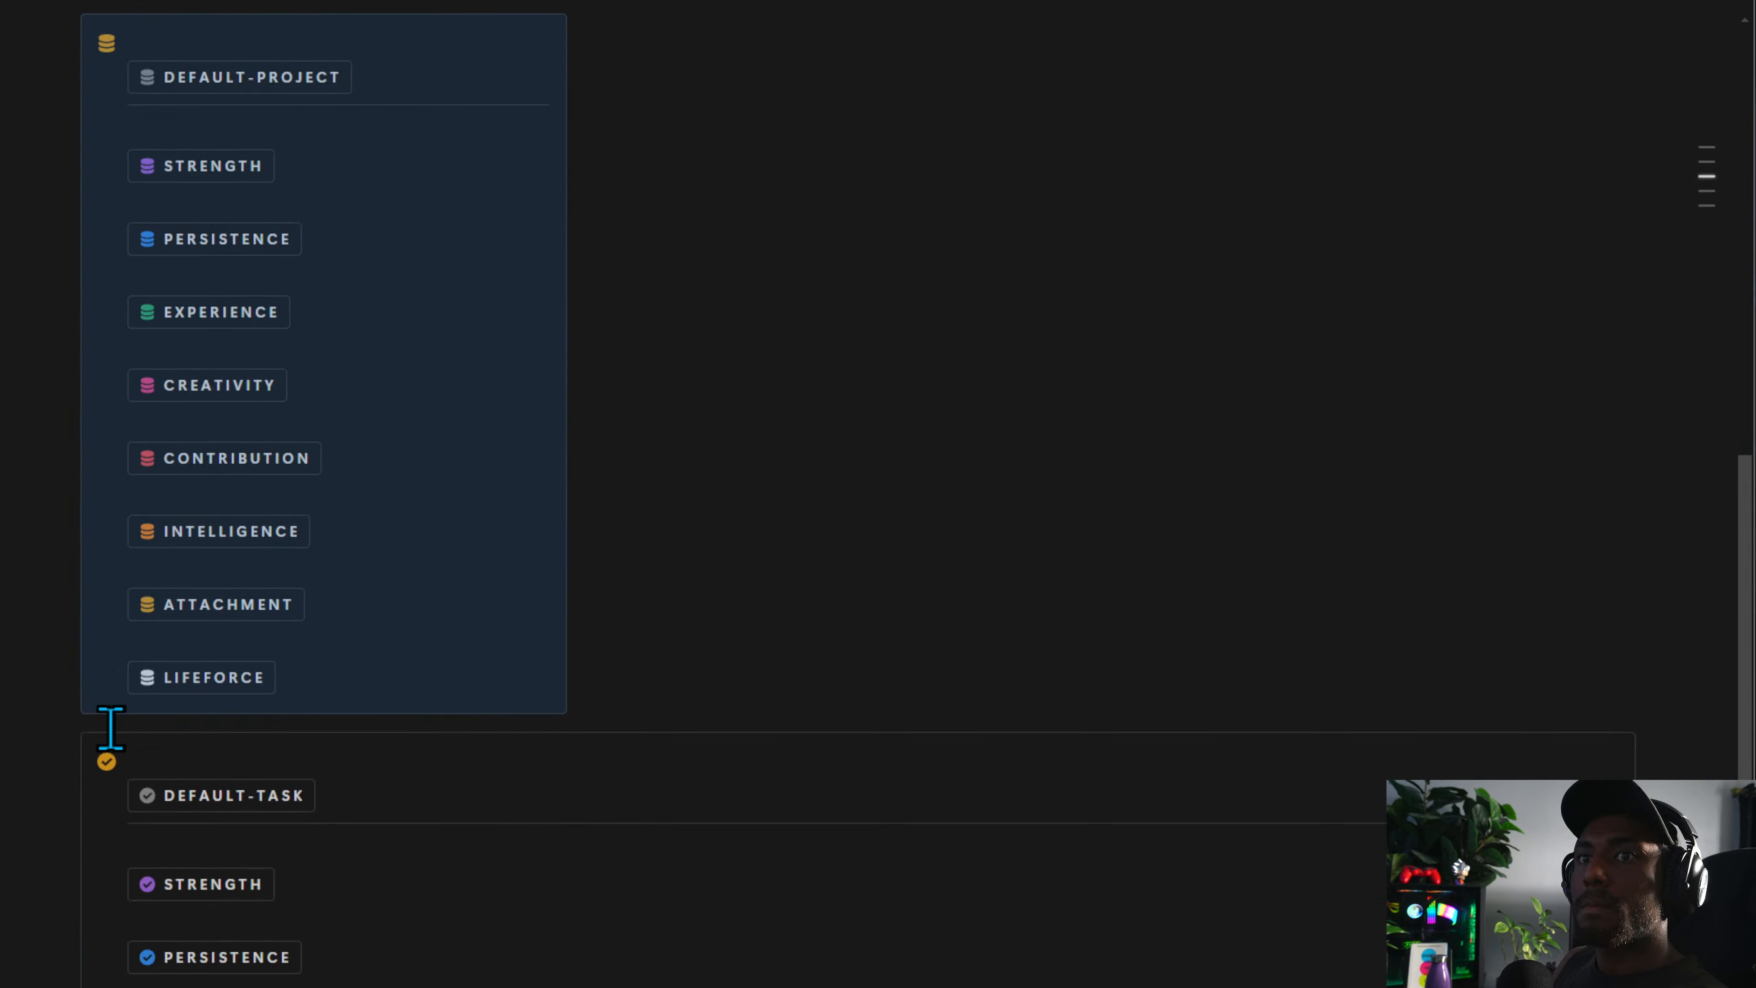
pyautogui.scroll(6, 737, 483)
pyautogui.scroll(-12, 740, 537)
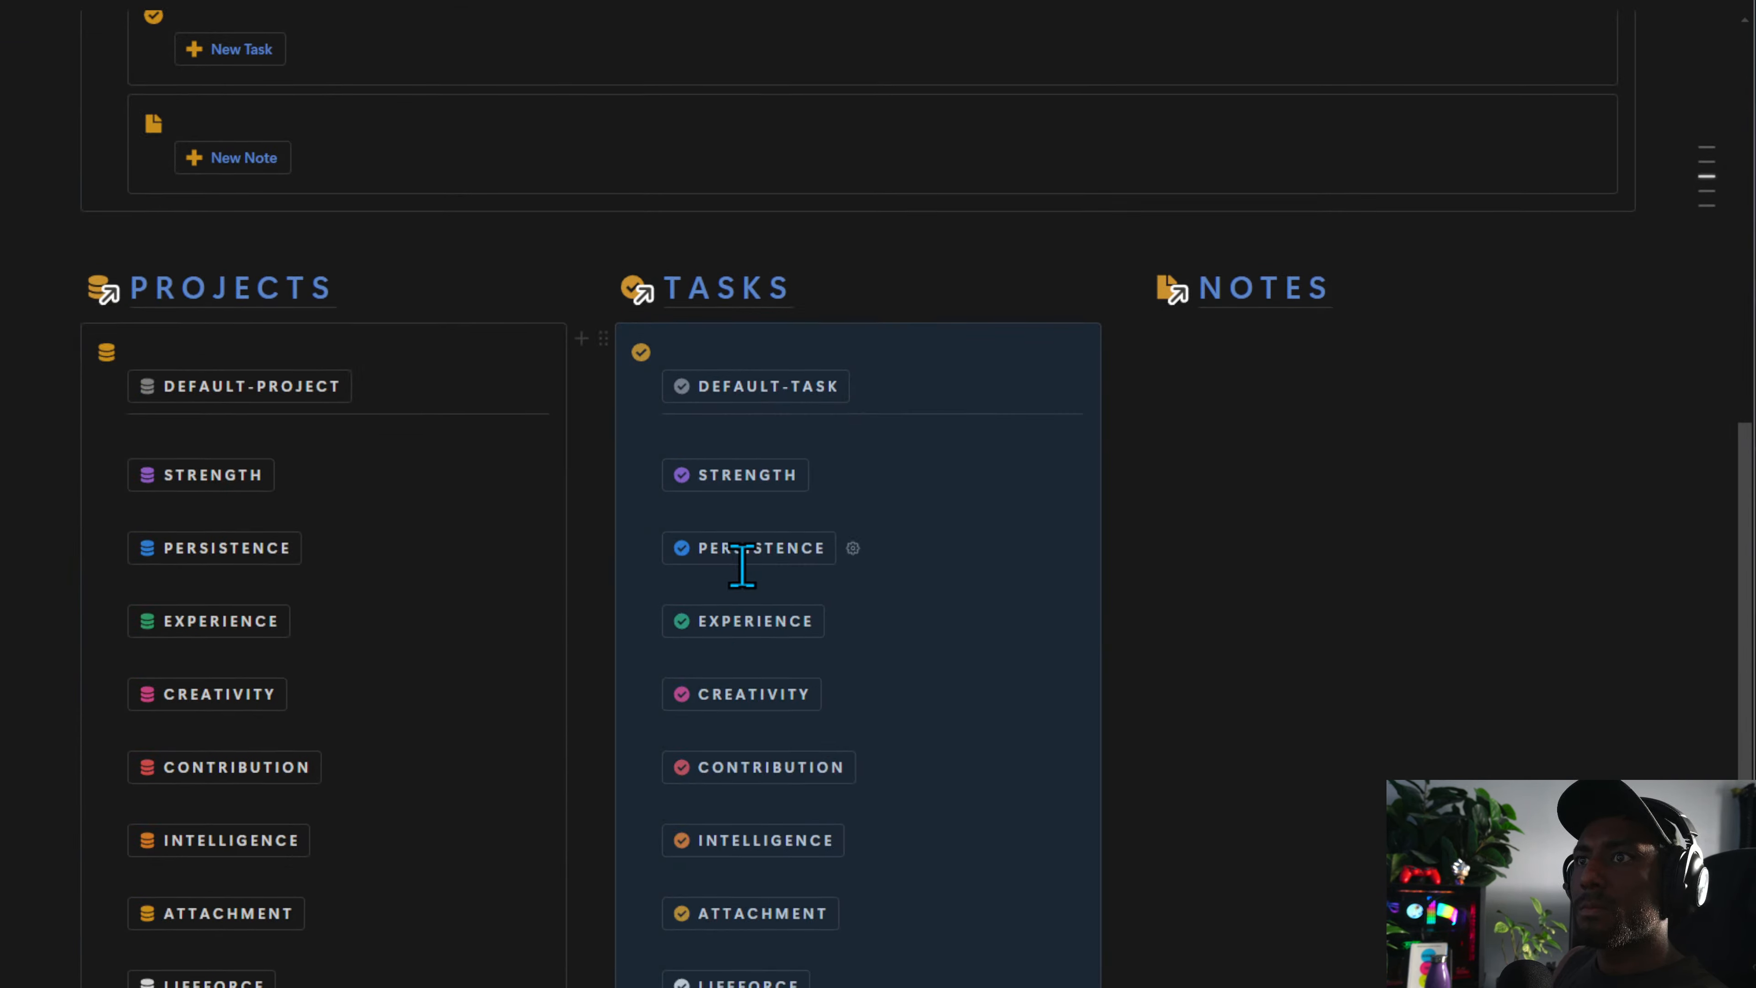
pyautogui.scroll(8, 929, 471)
pyautogui.moveTo(123, 277); pyautogui.dragTo(1222, 288)
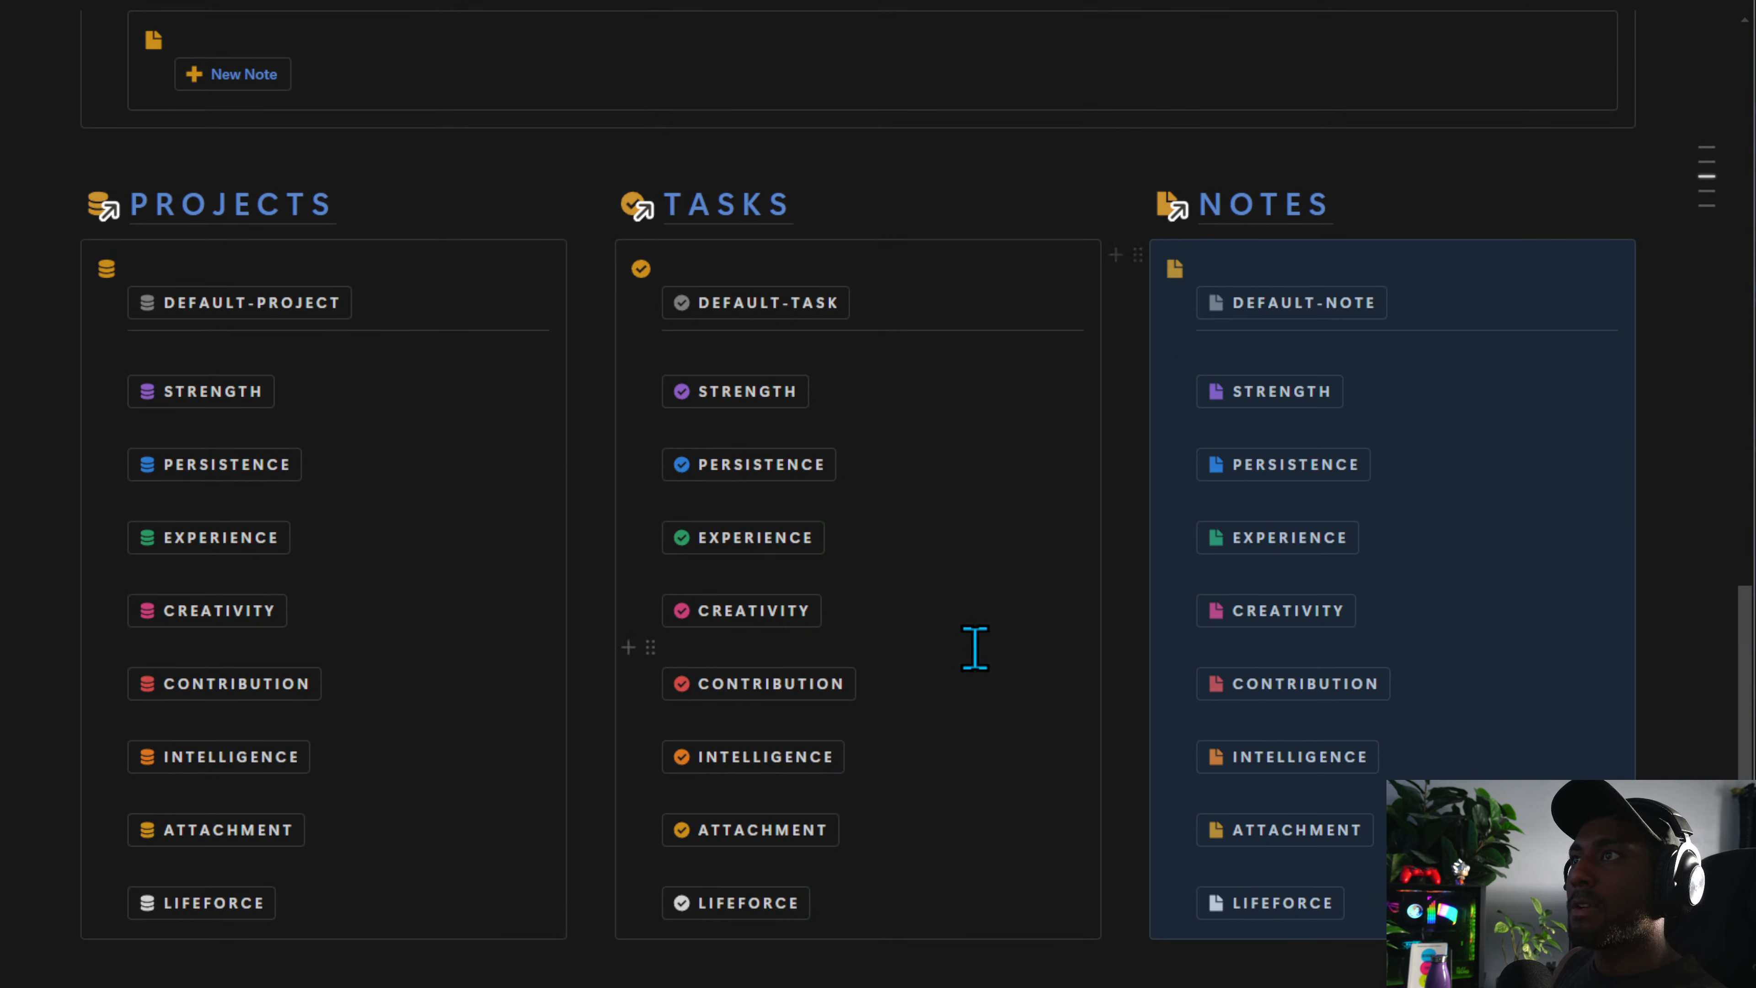
# Remove the stray empty lines inside the Projects and Tasks columns so the button lists align
pyautogui.click(257, 358)
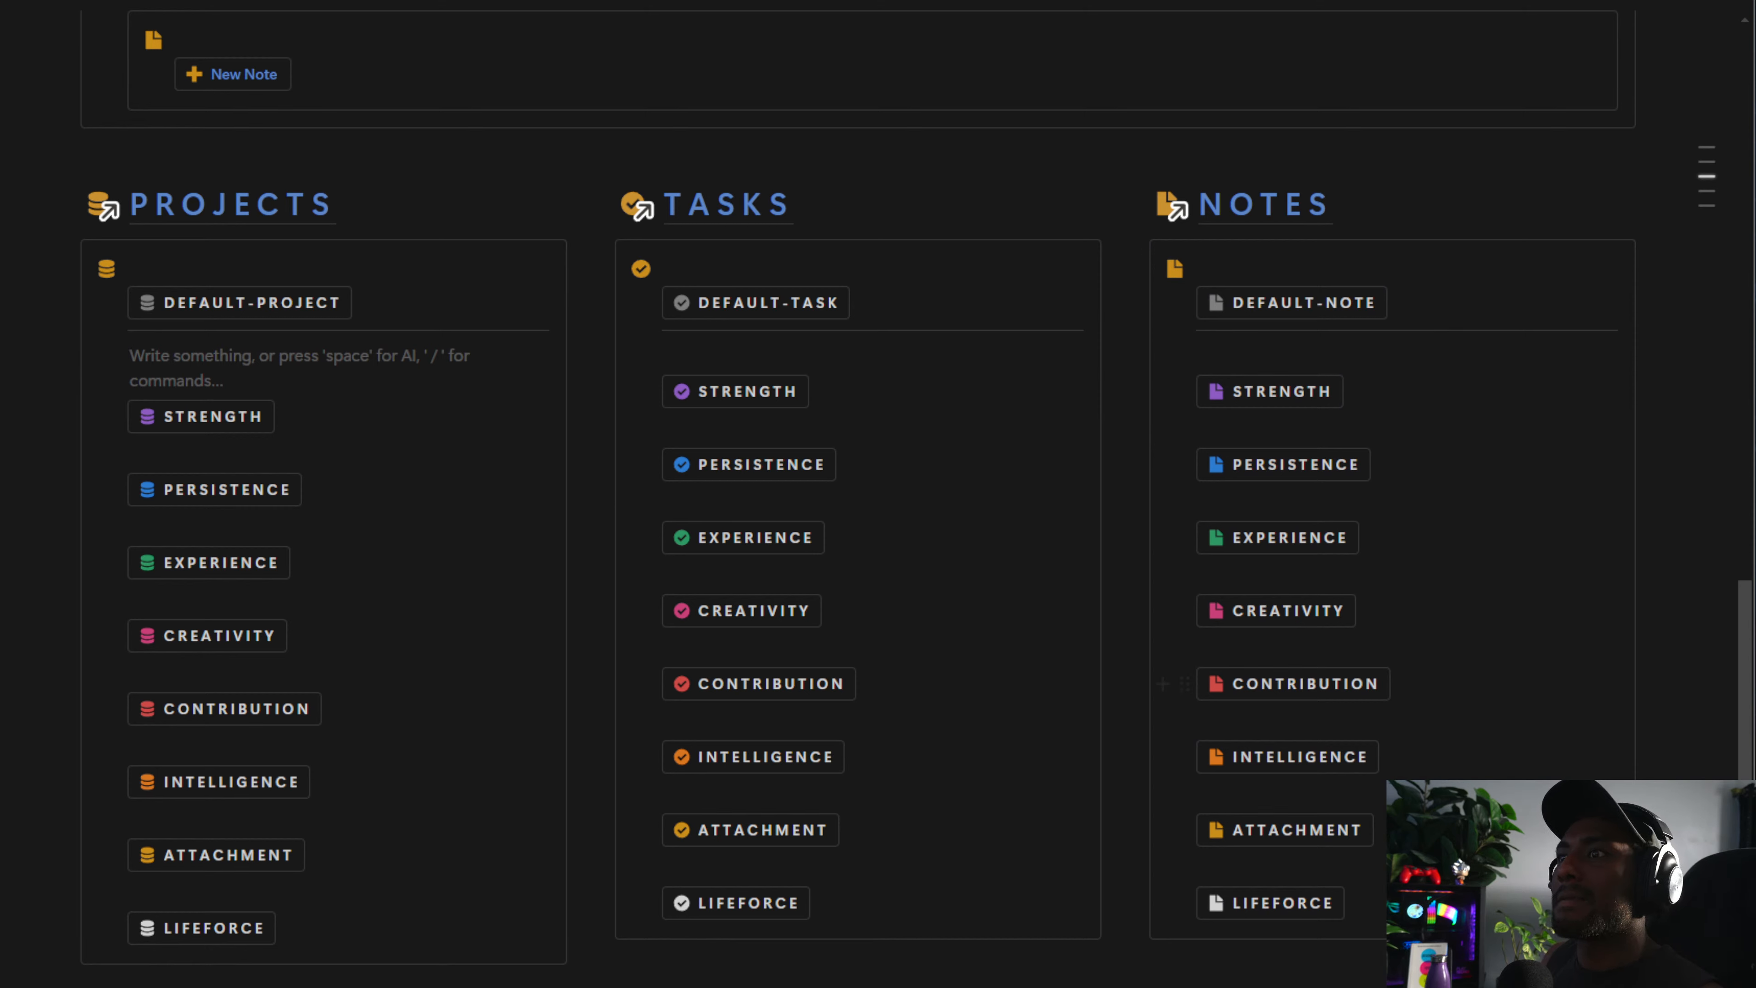
pyautogui.click(301, 974)
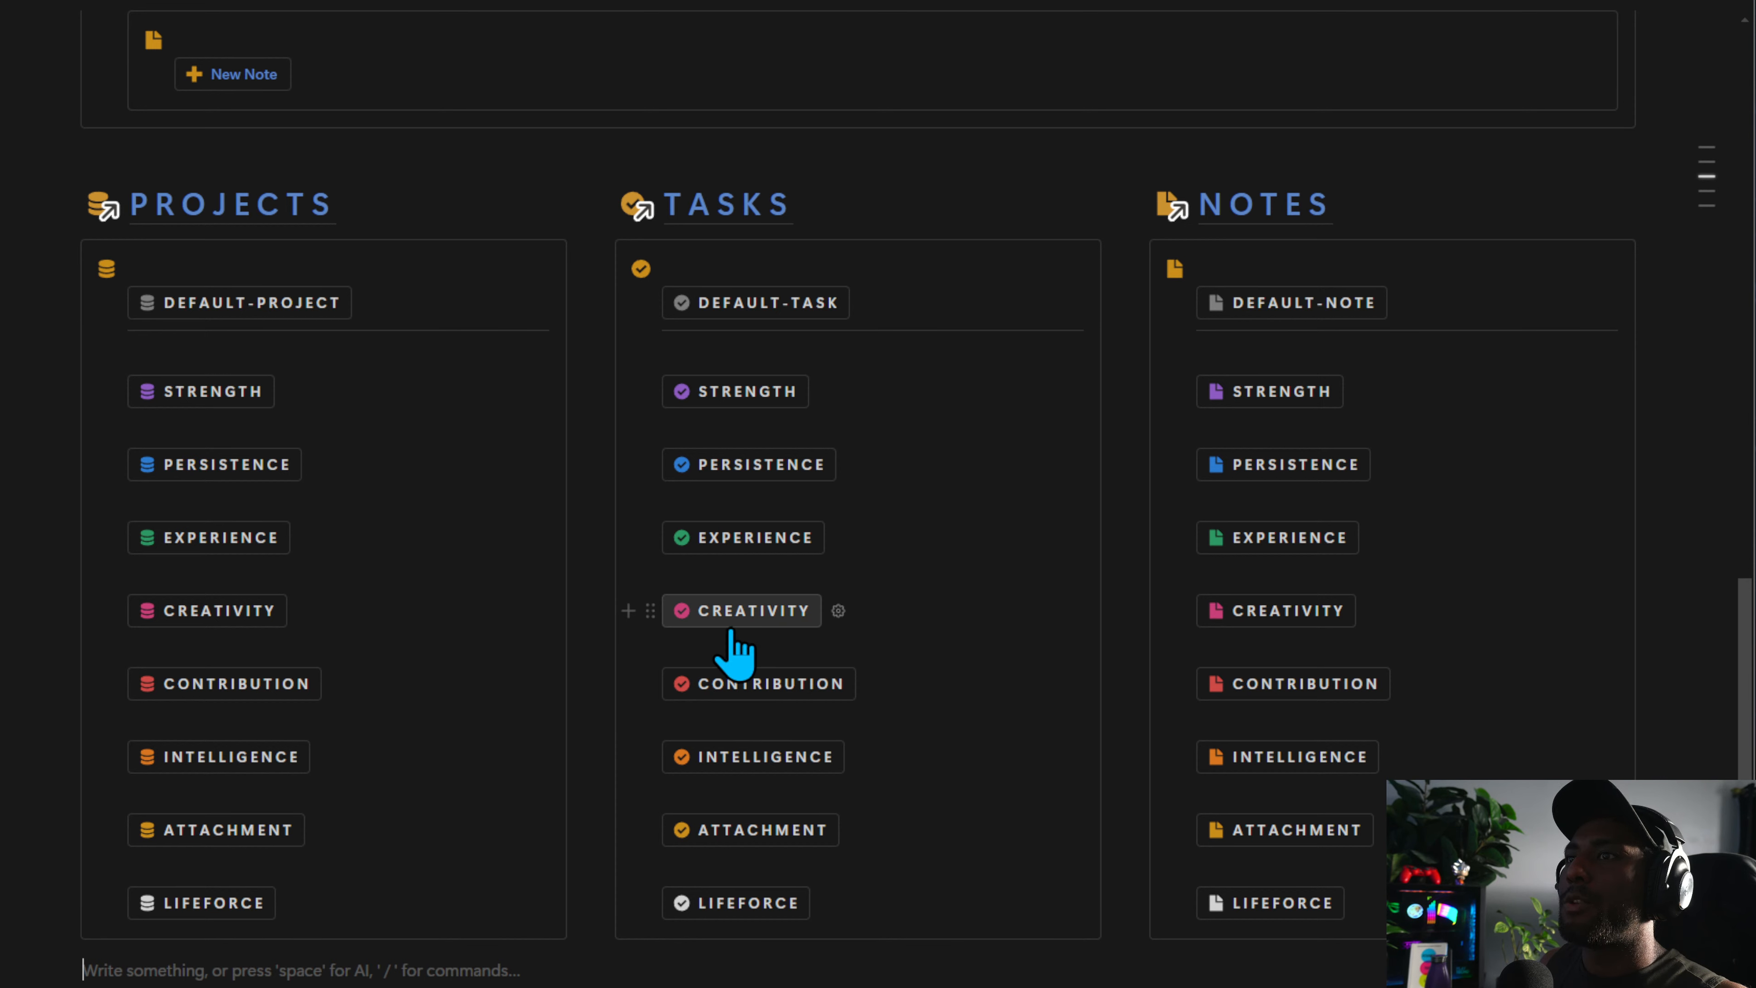
pyautogui.click(733, 650)
pyautogui.press('BackSpace')
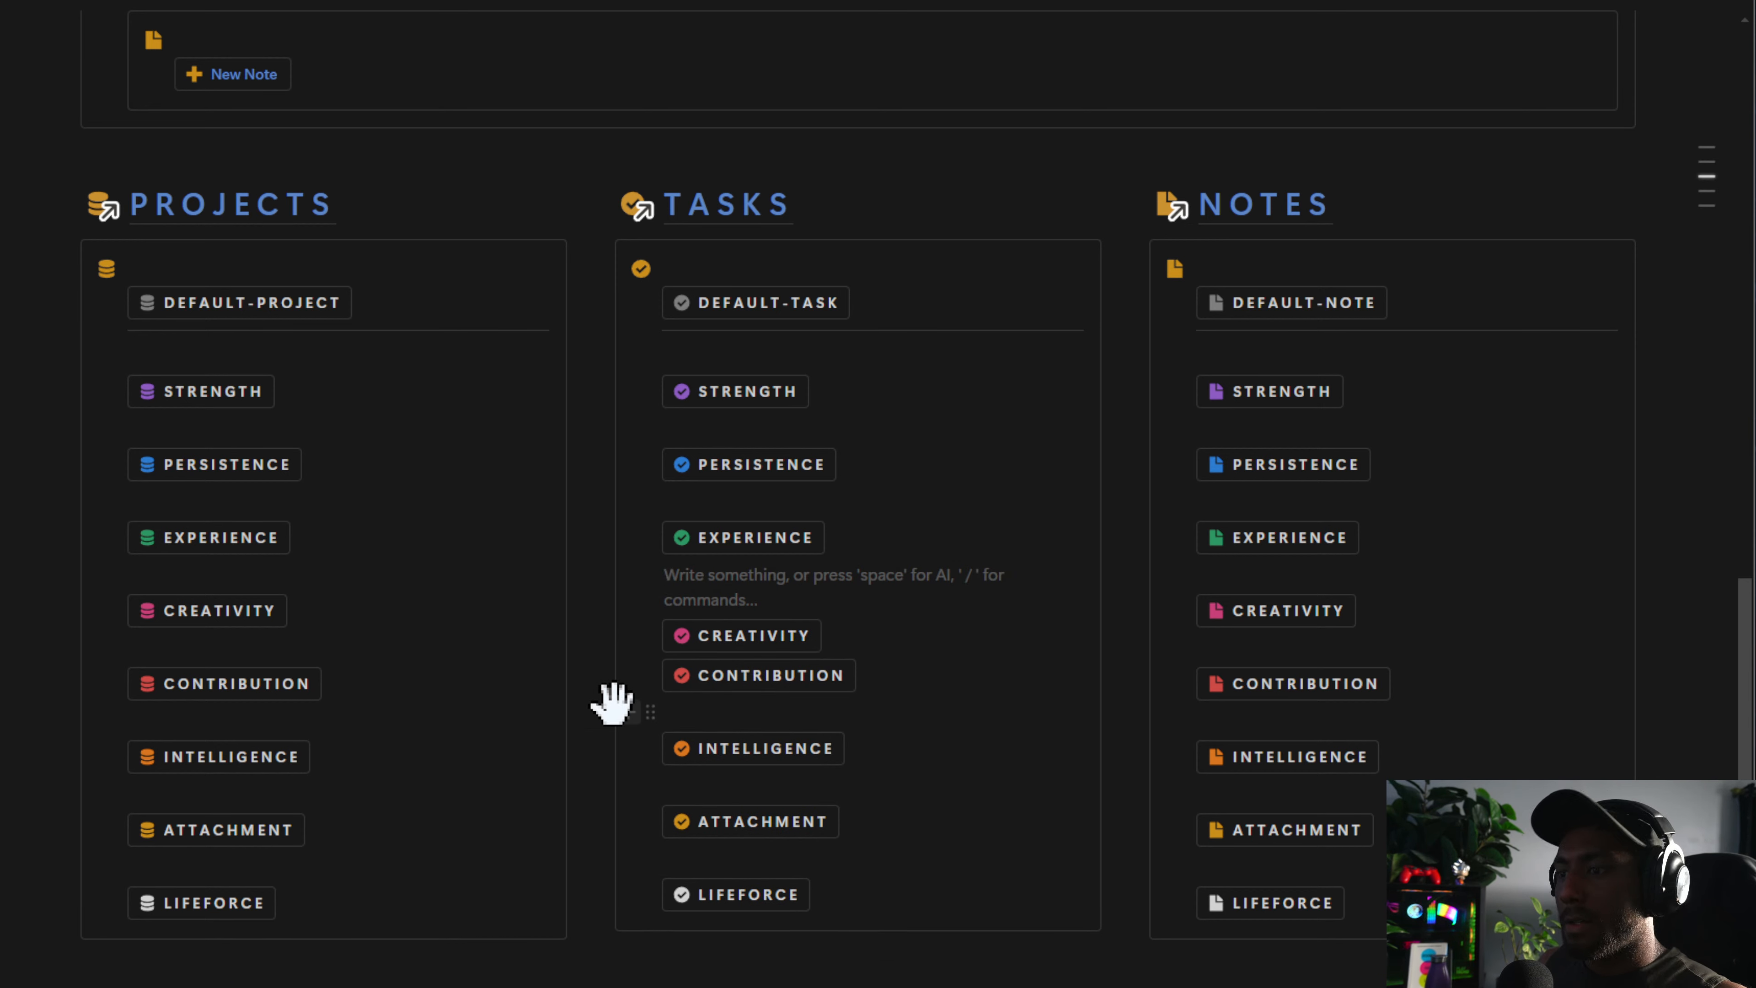
pyautogui.press('BackSpace')
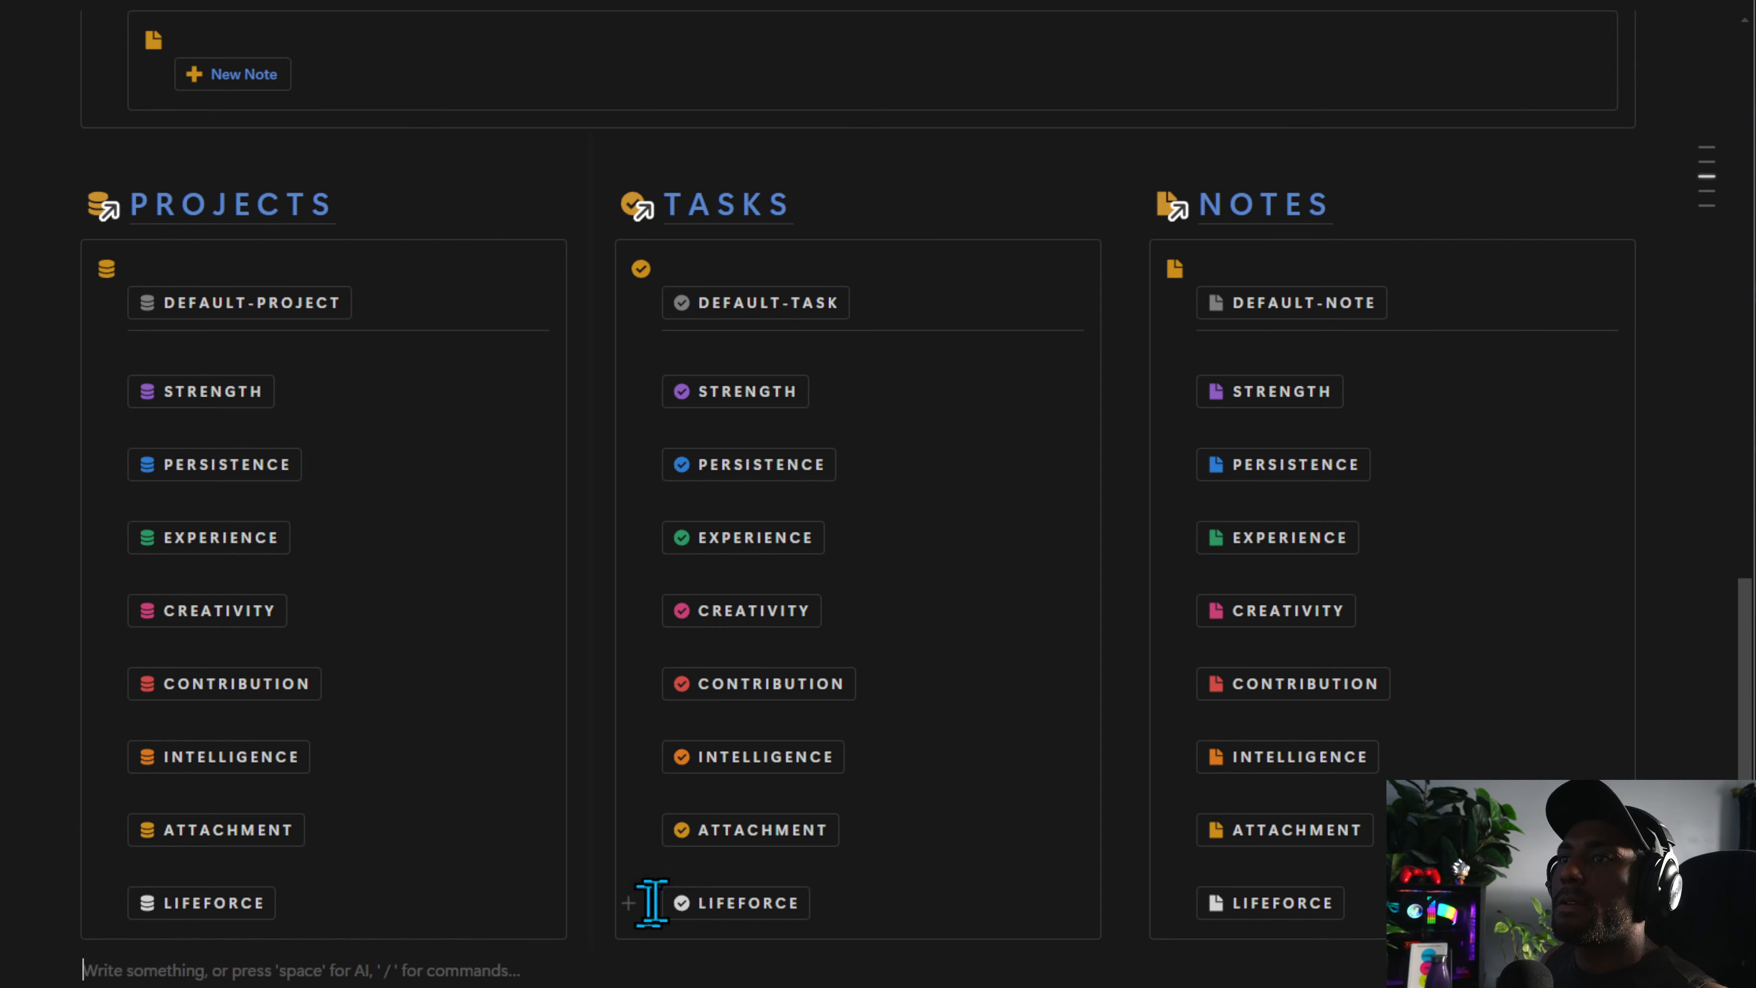
# Inspect the New Project button's settings on the Capture page and test it, closing the new project page
pyautogui.scroll(12, 223, 823)
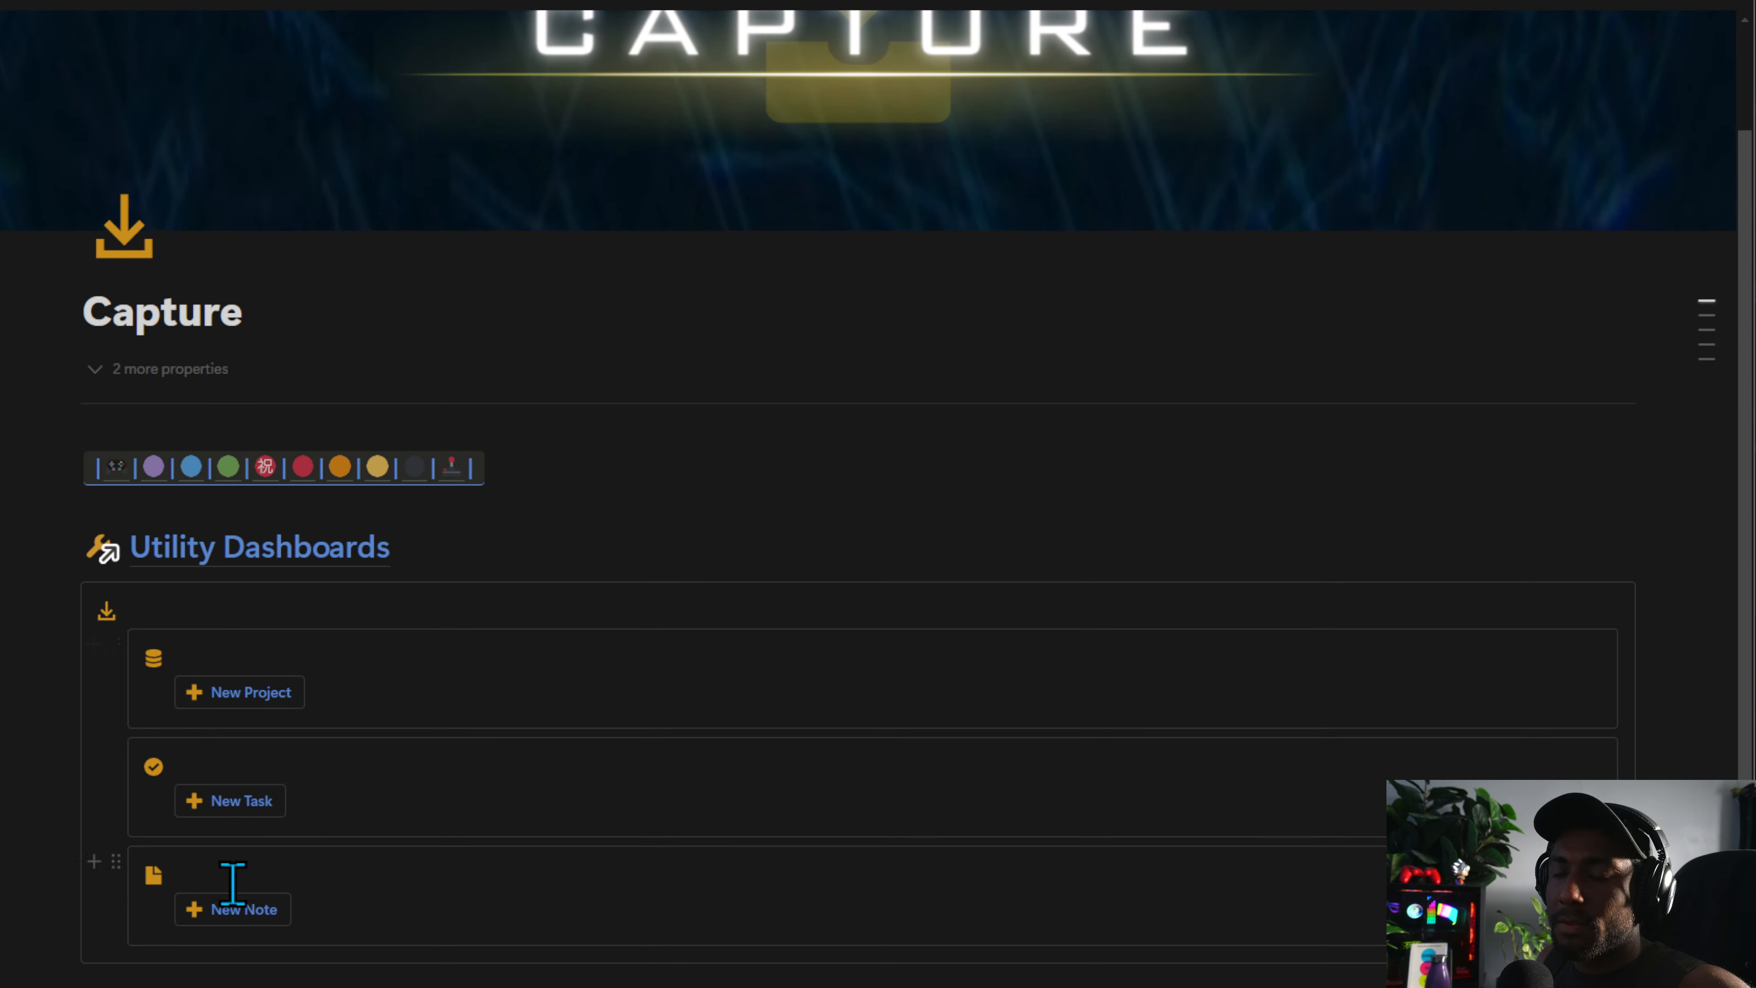
pyautogui.click(322, 691)
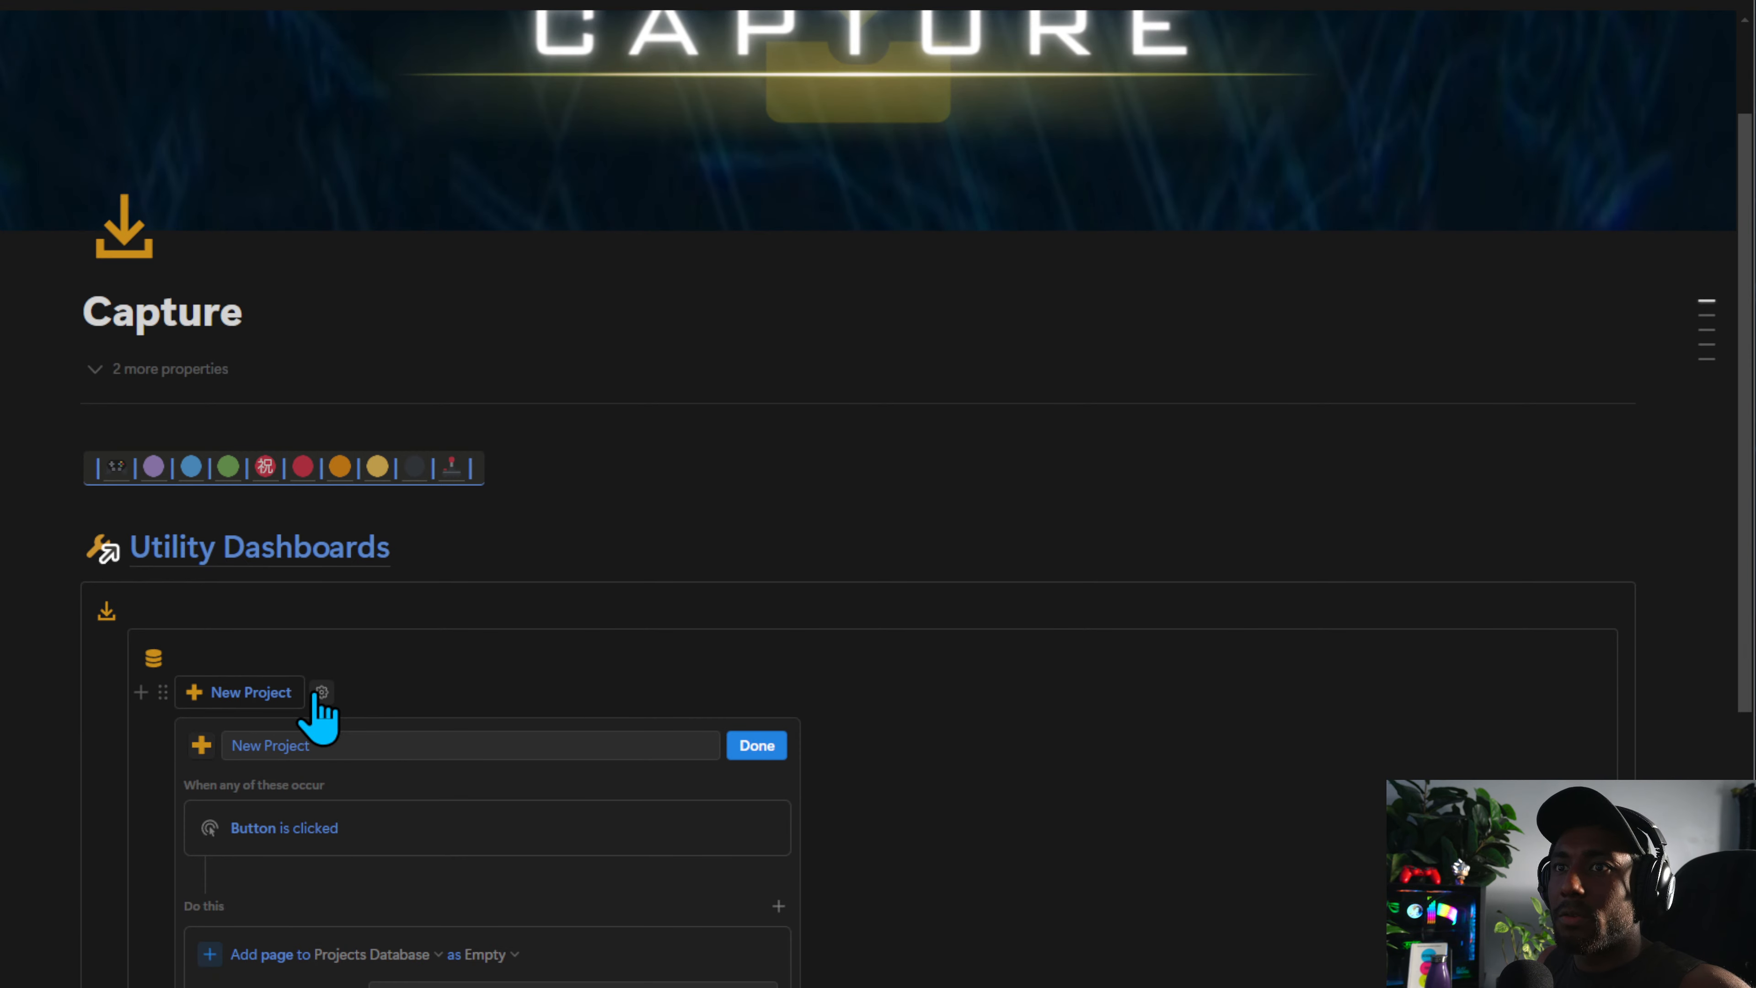
pyautogui.click(740, 746)
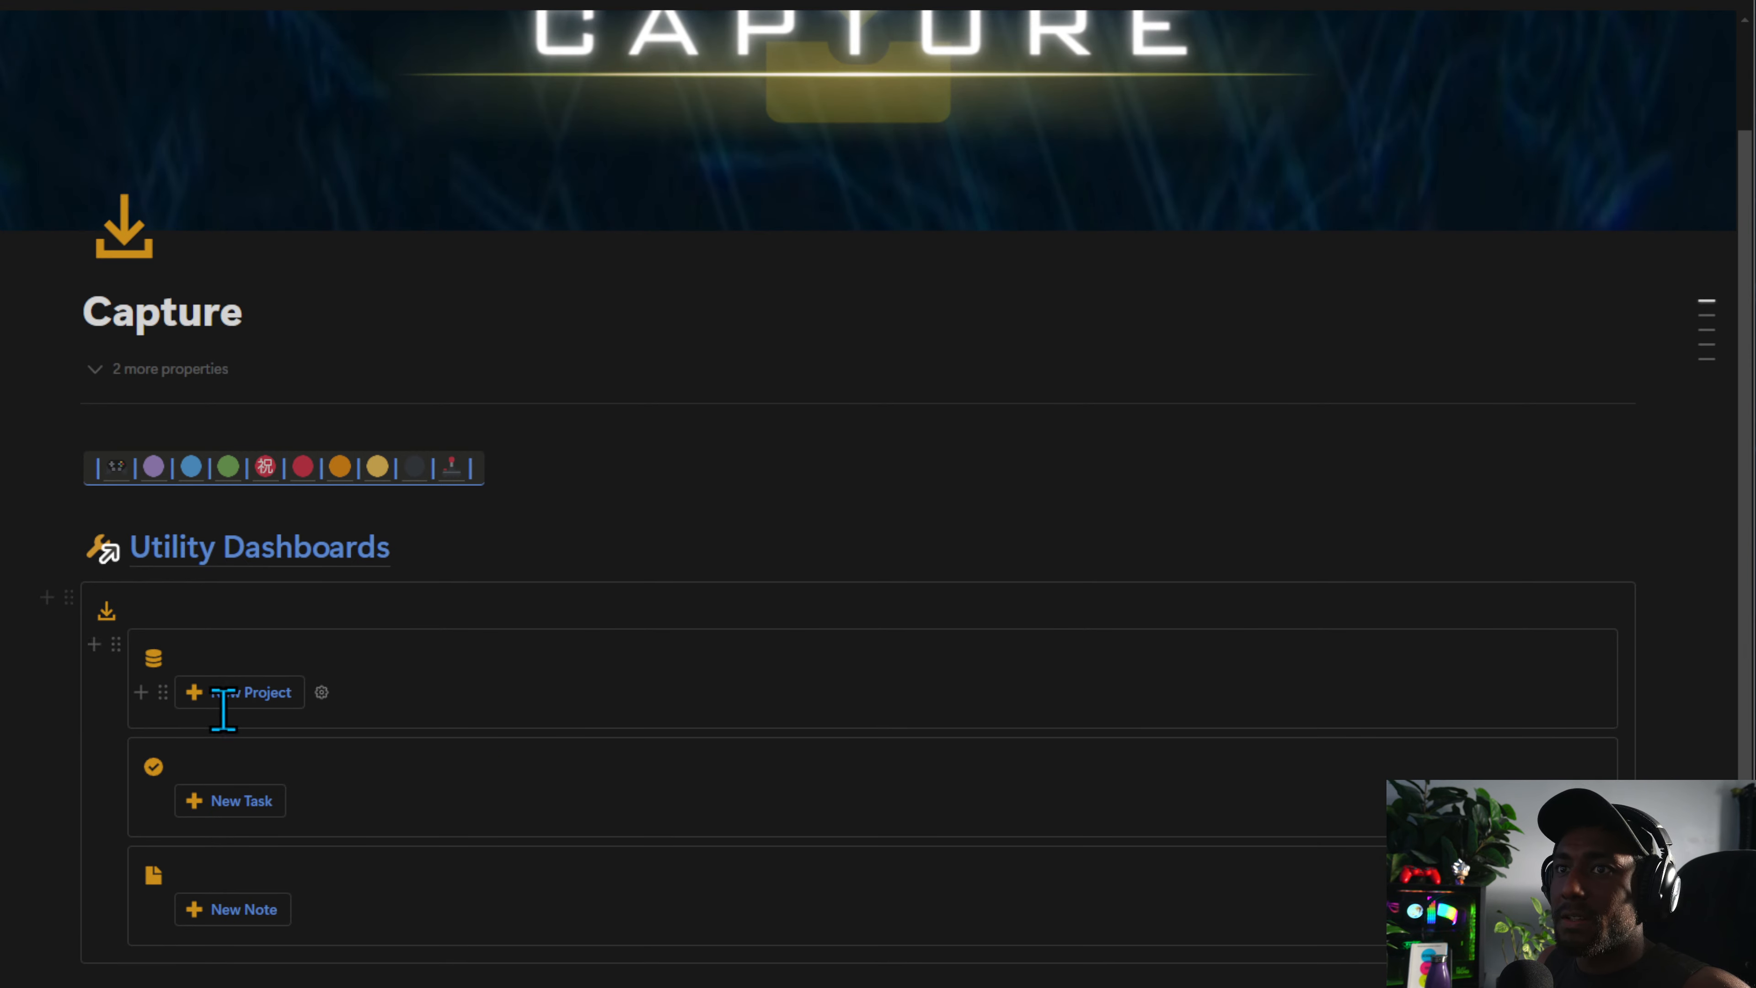
pyautogui.click(225, 694)
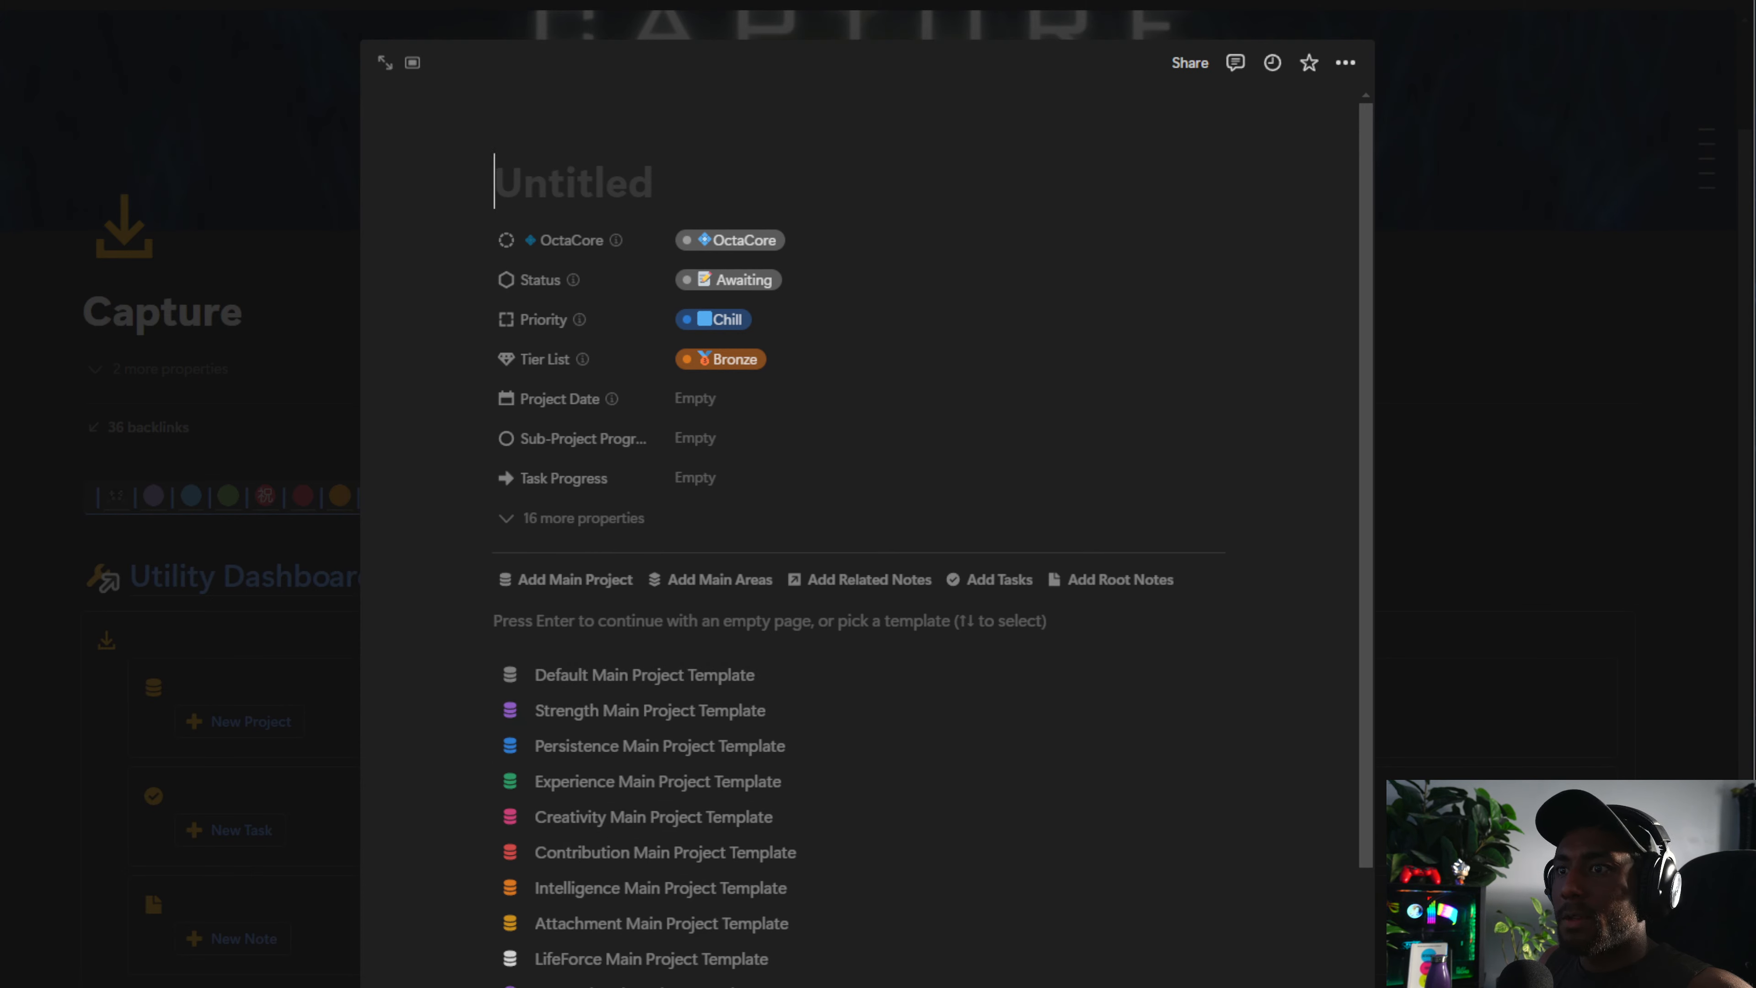
pyautogui.click(1462, 619)
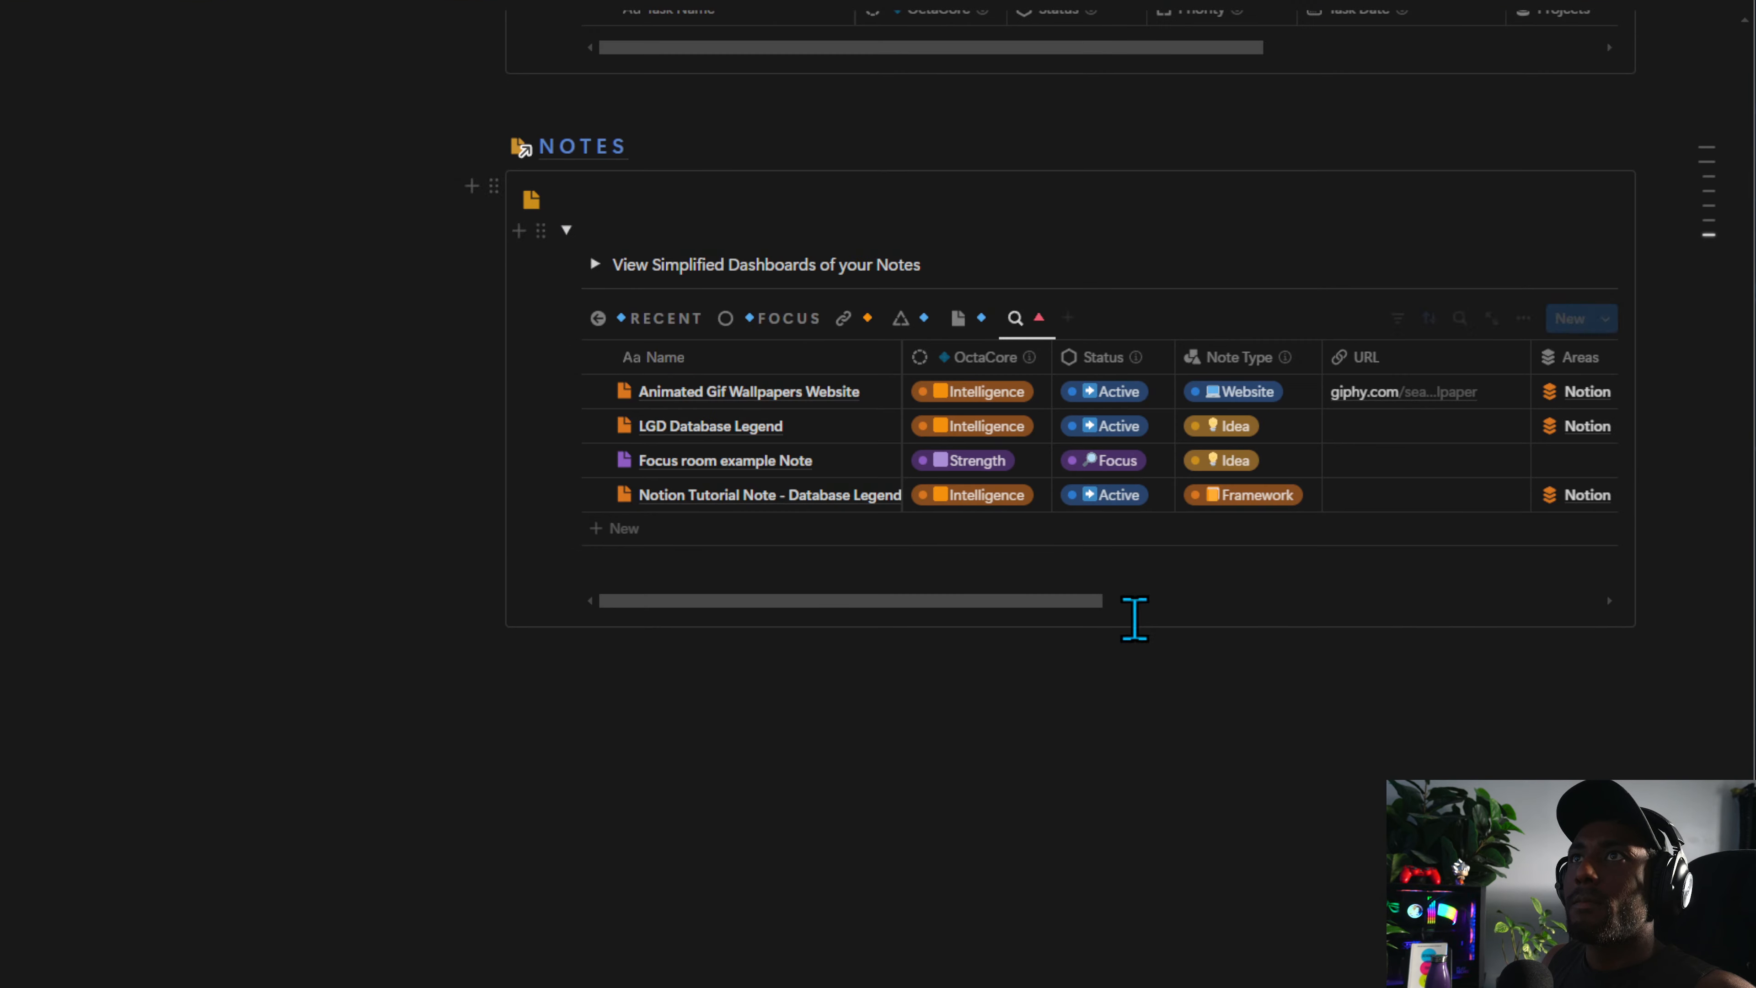
pyautogui.scroll(15, 1123, 619)
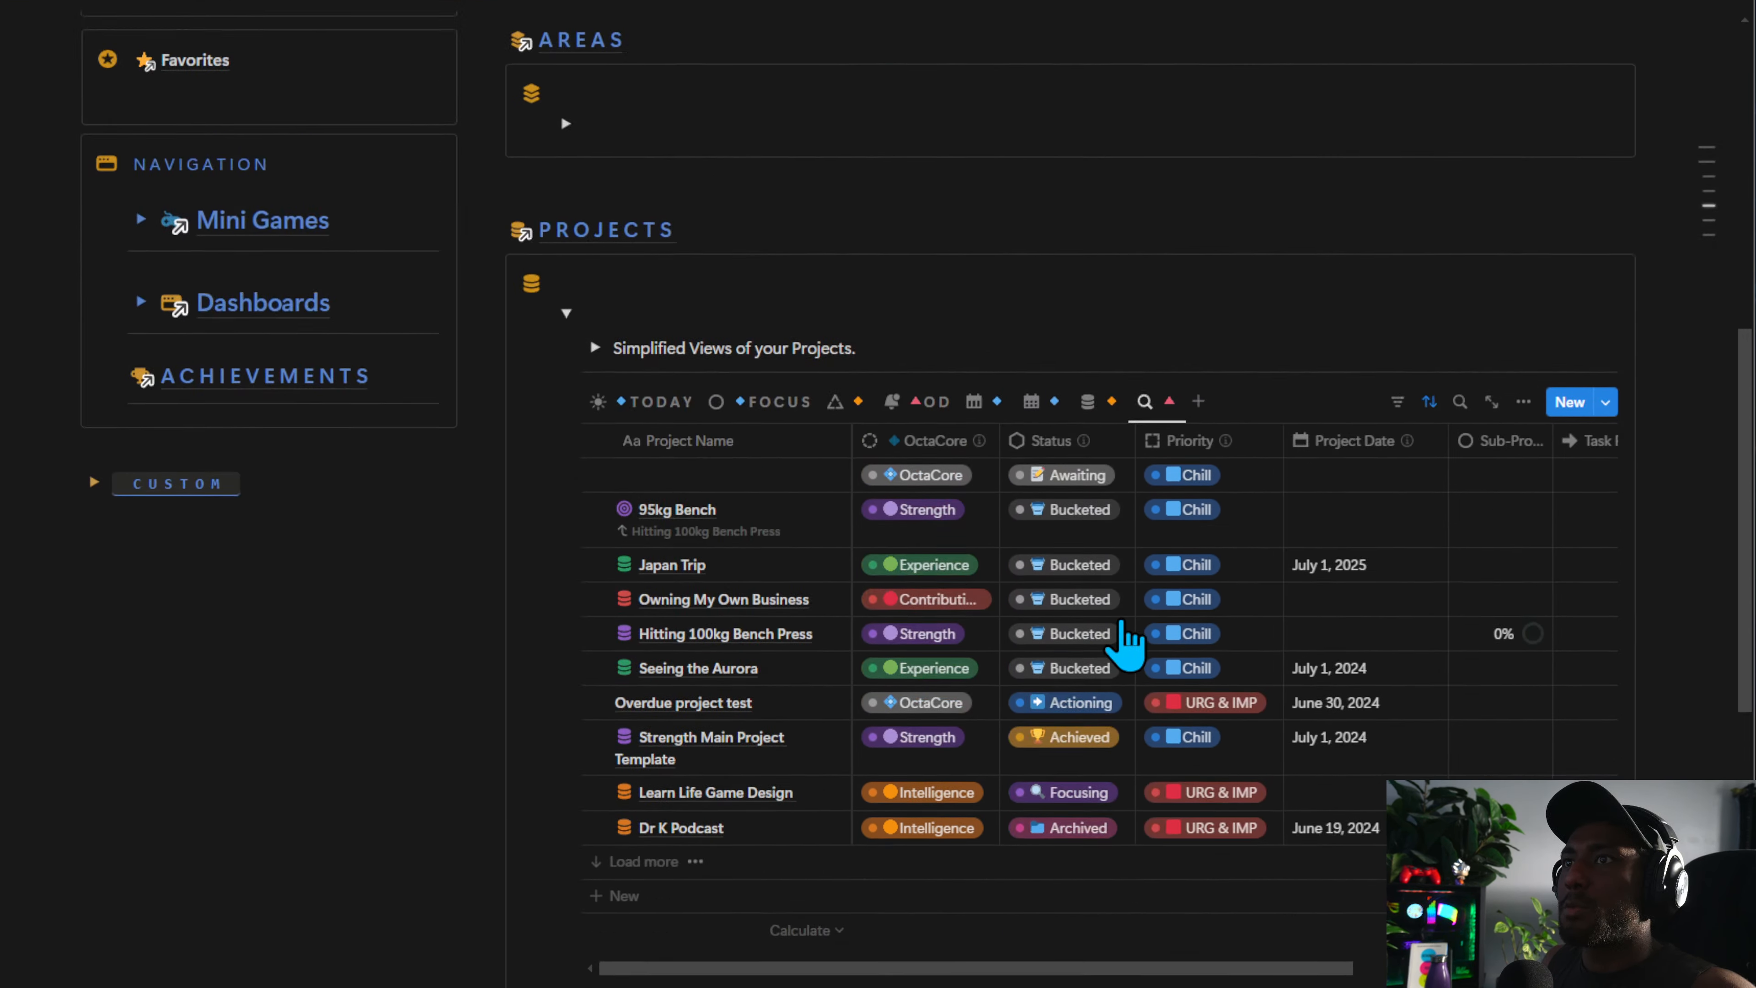
pyautogui.scroll(5, 1125, 644)
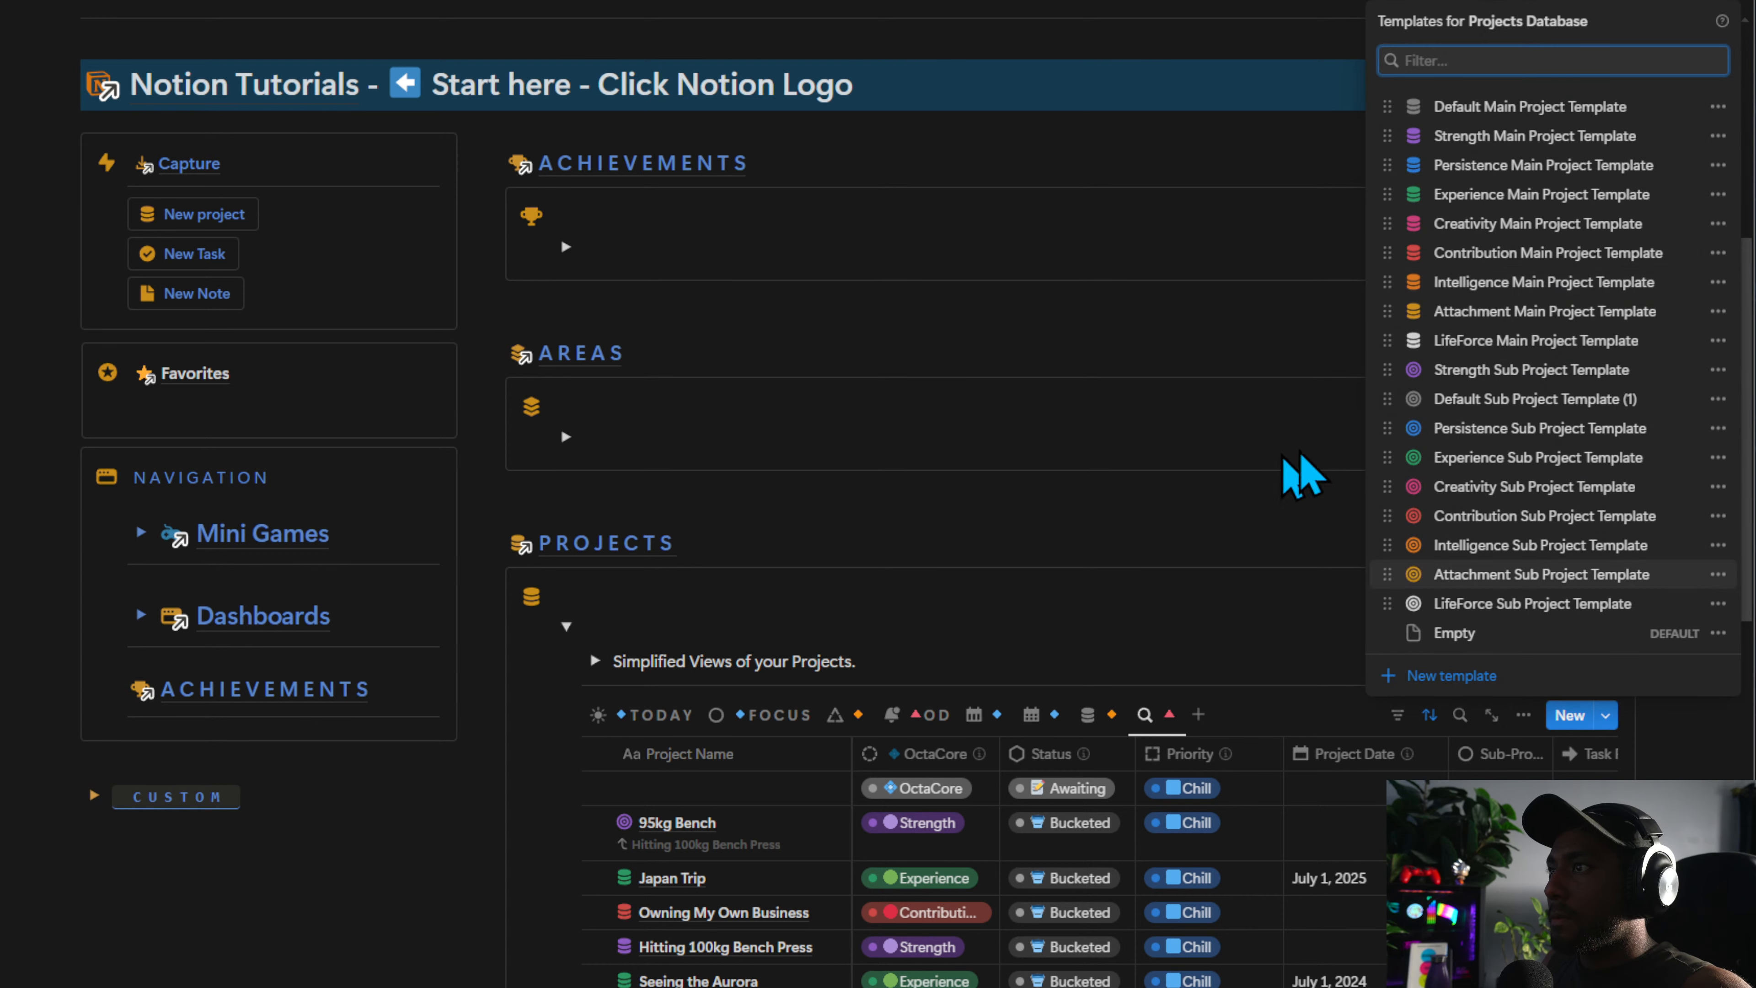
# Move Default Sub Project Template (1) to sit directly below Default Main Project Template in the Projects Database template list
pyautogui.moveTo(1455, 398); pyautogui.dragTo(1451, 138)
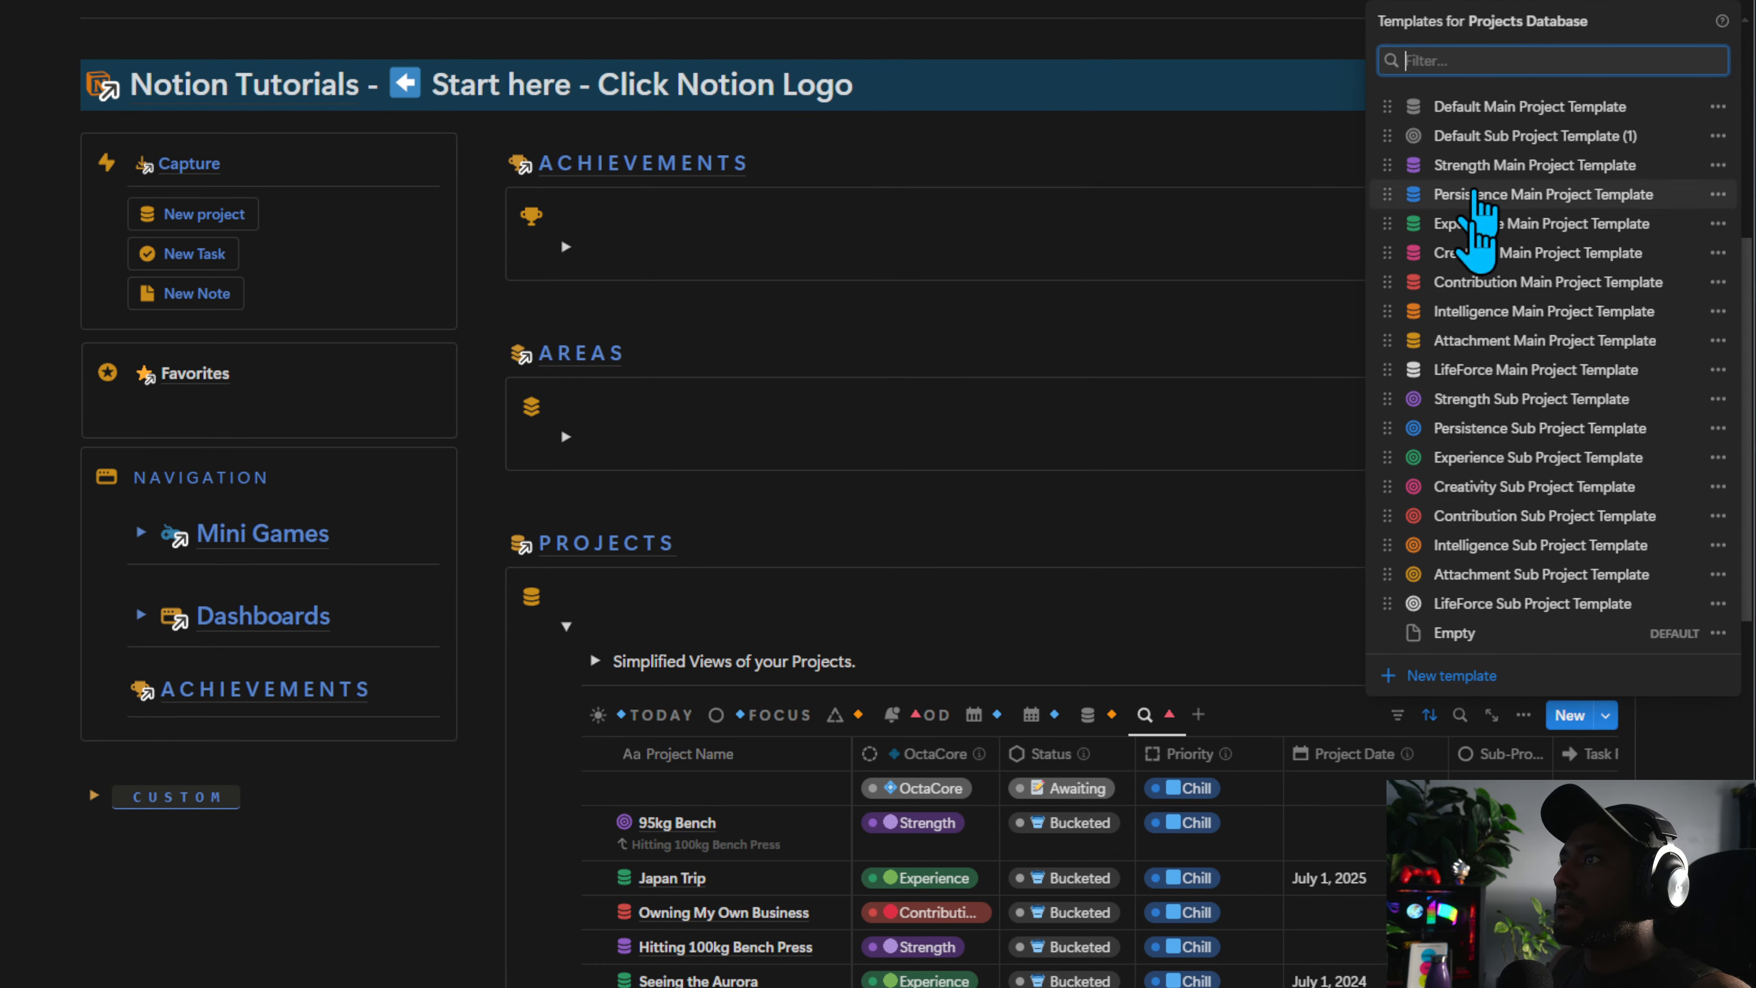
pyautogui.click(608, 354)
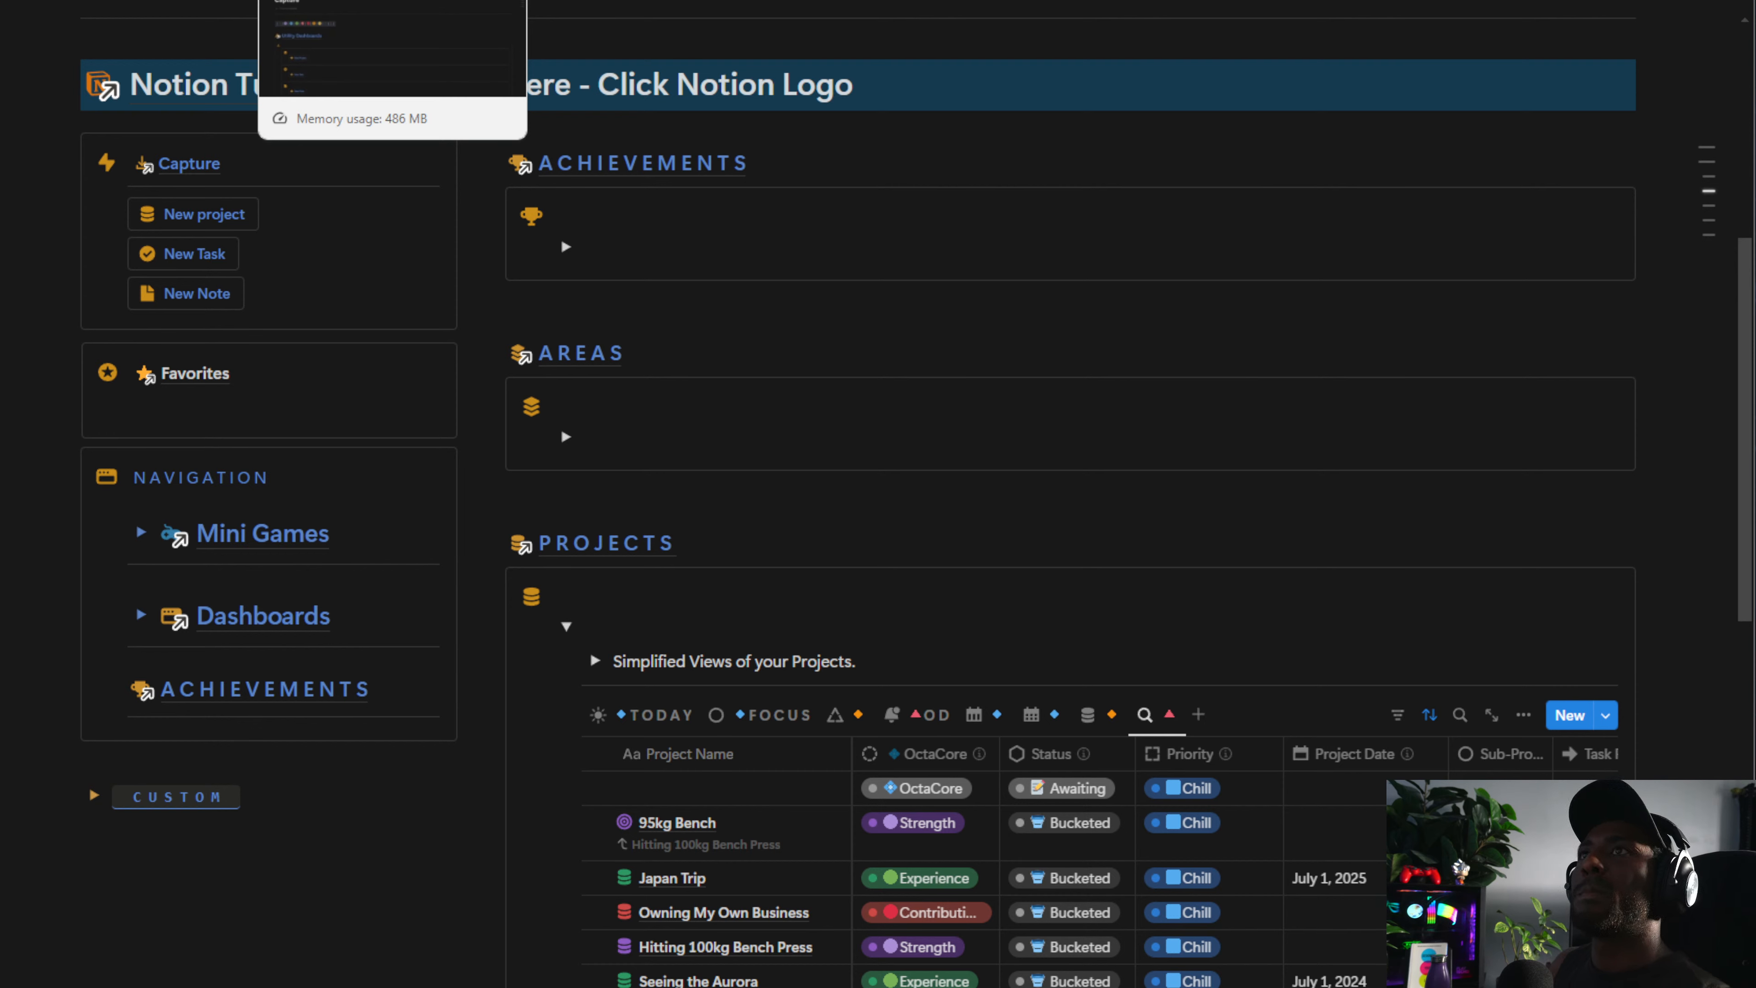
# Switch to the focus dashboard tab and close the open Pro Dashboards Update project page
pyautogui.click(59, 2)
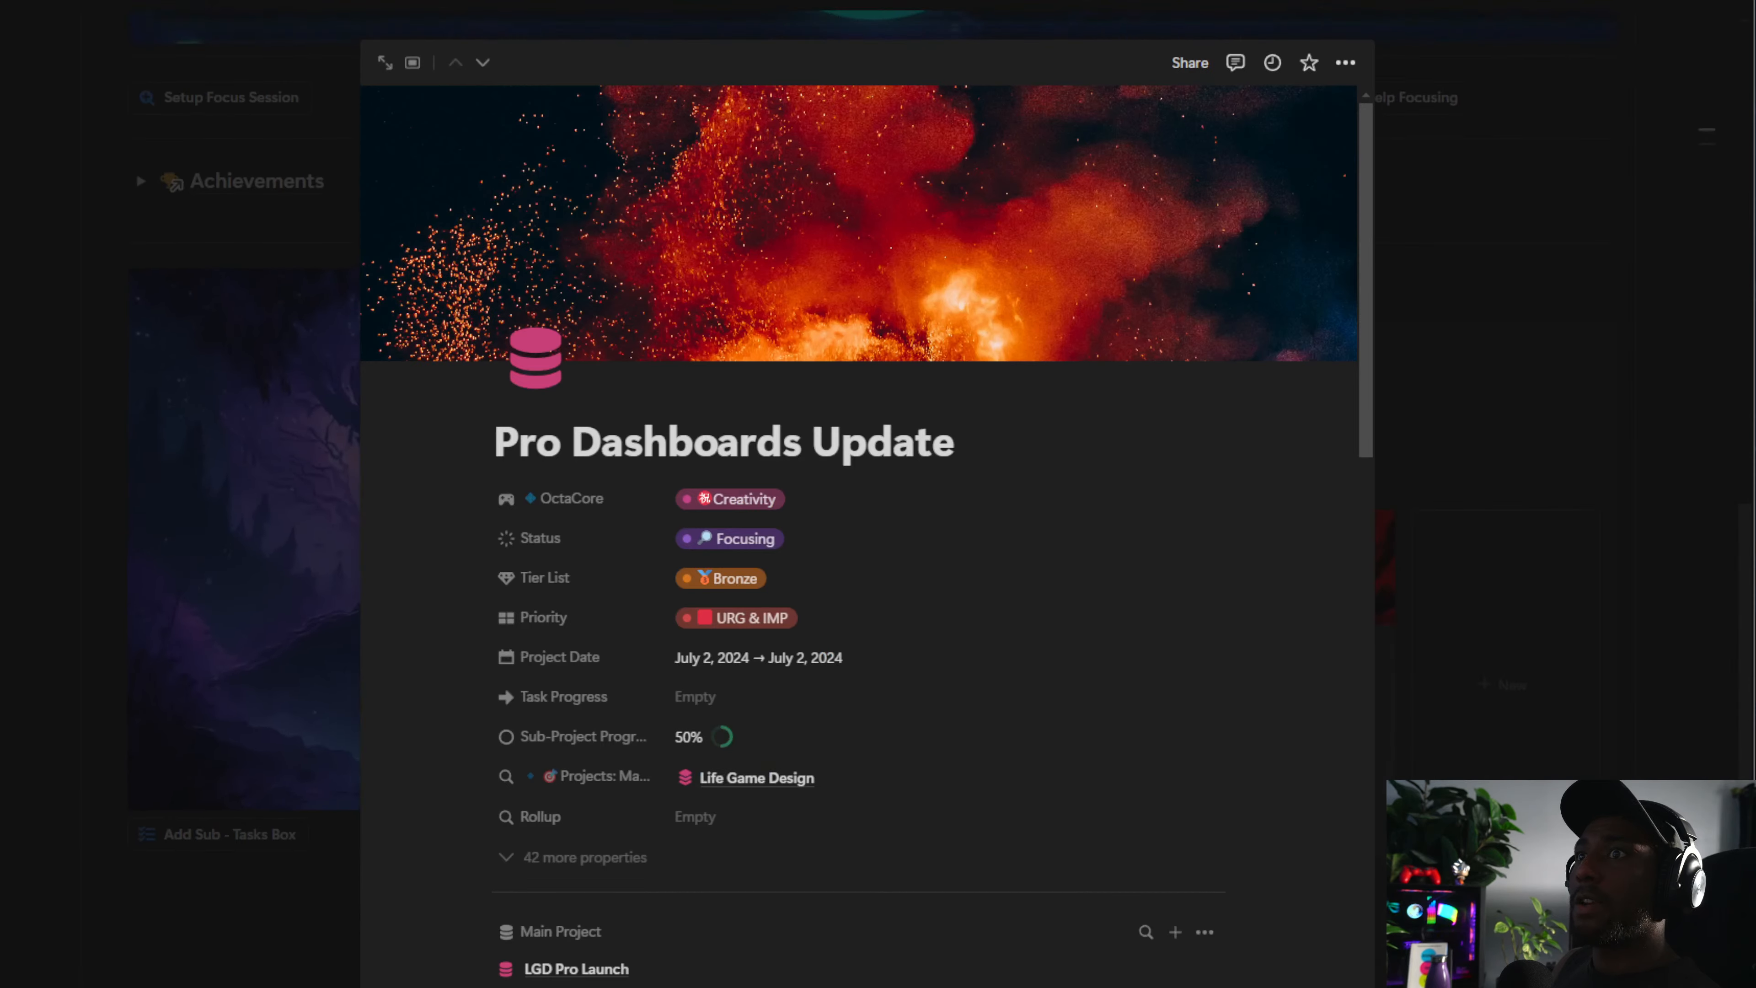
pyautogui.click(1481, 471)
pyautogui.scroll(-10, 596, 130)
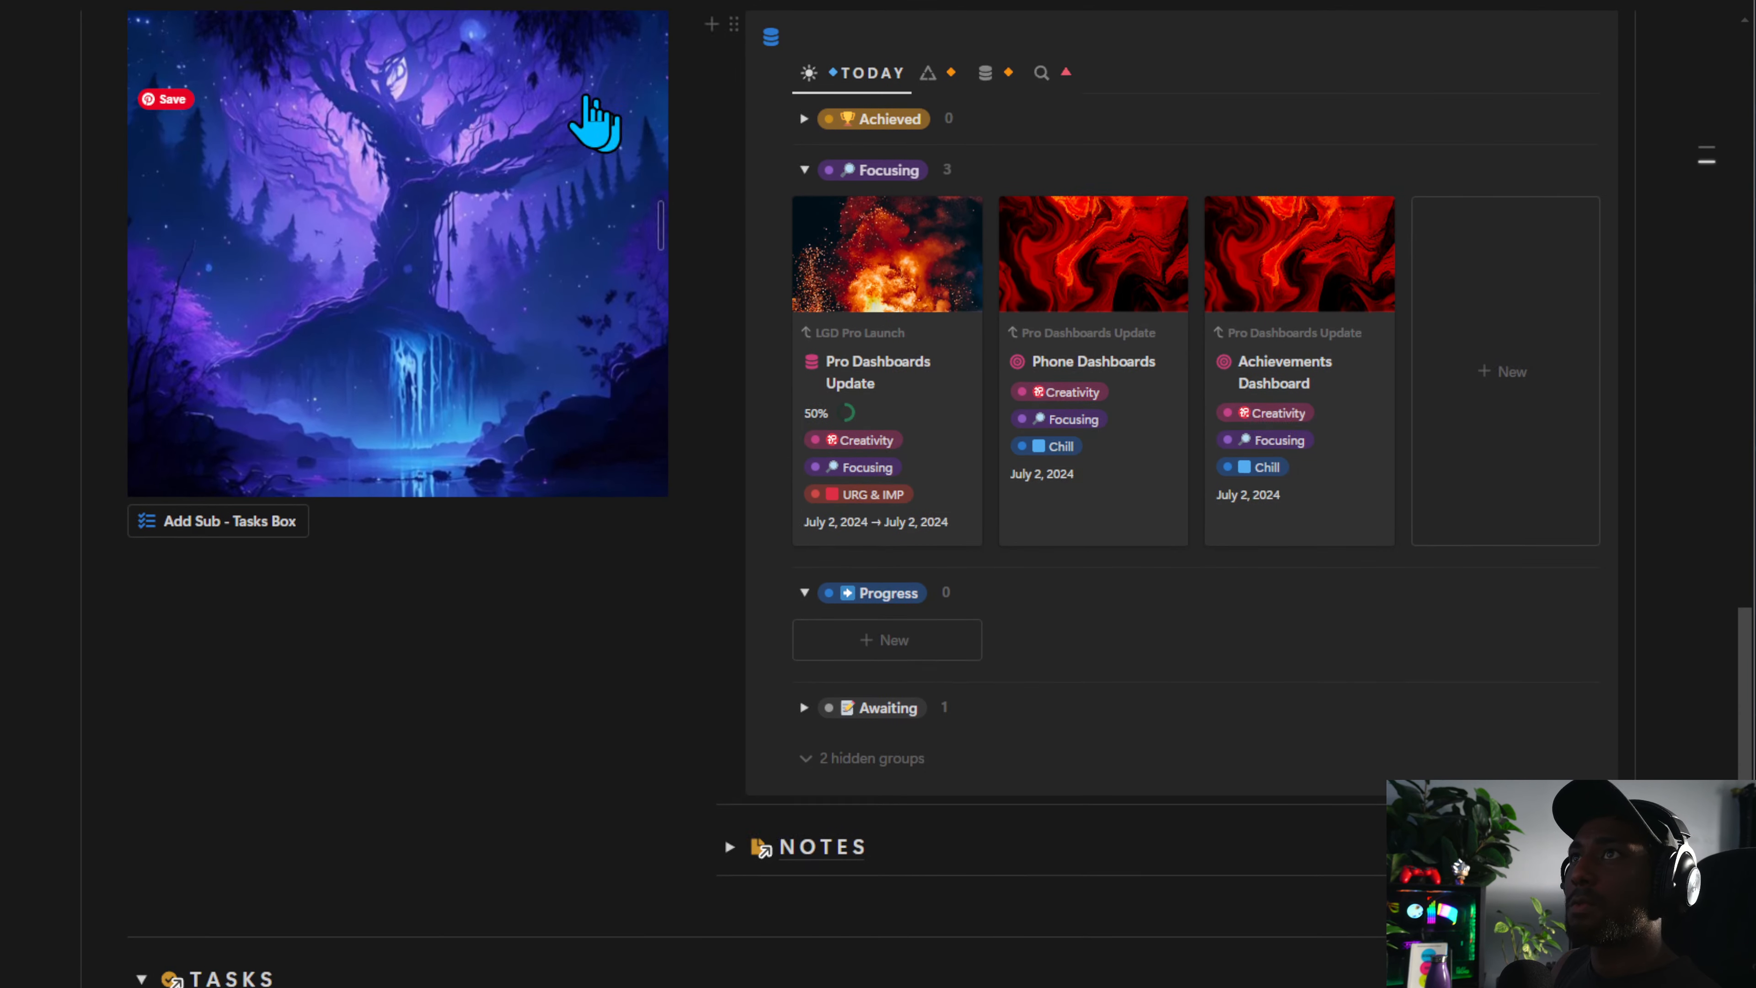
pyautogui.scroll(10, 576, 576)
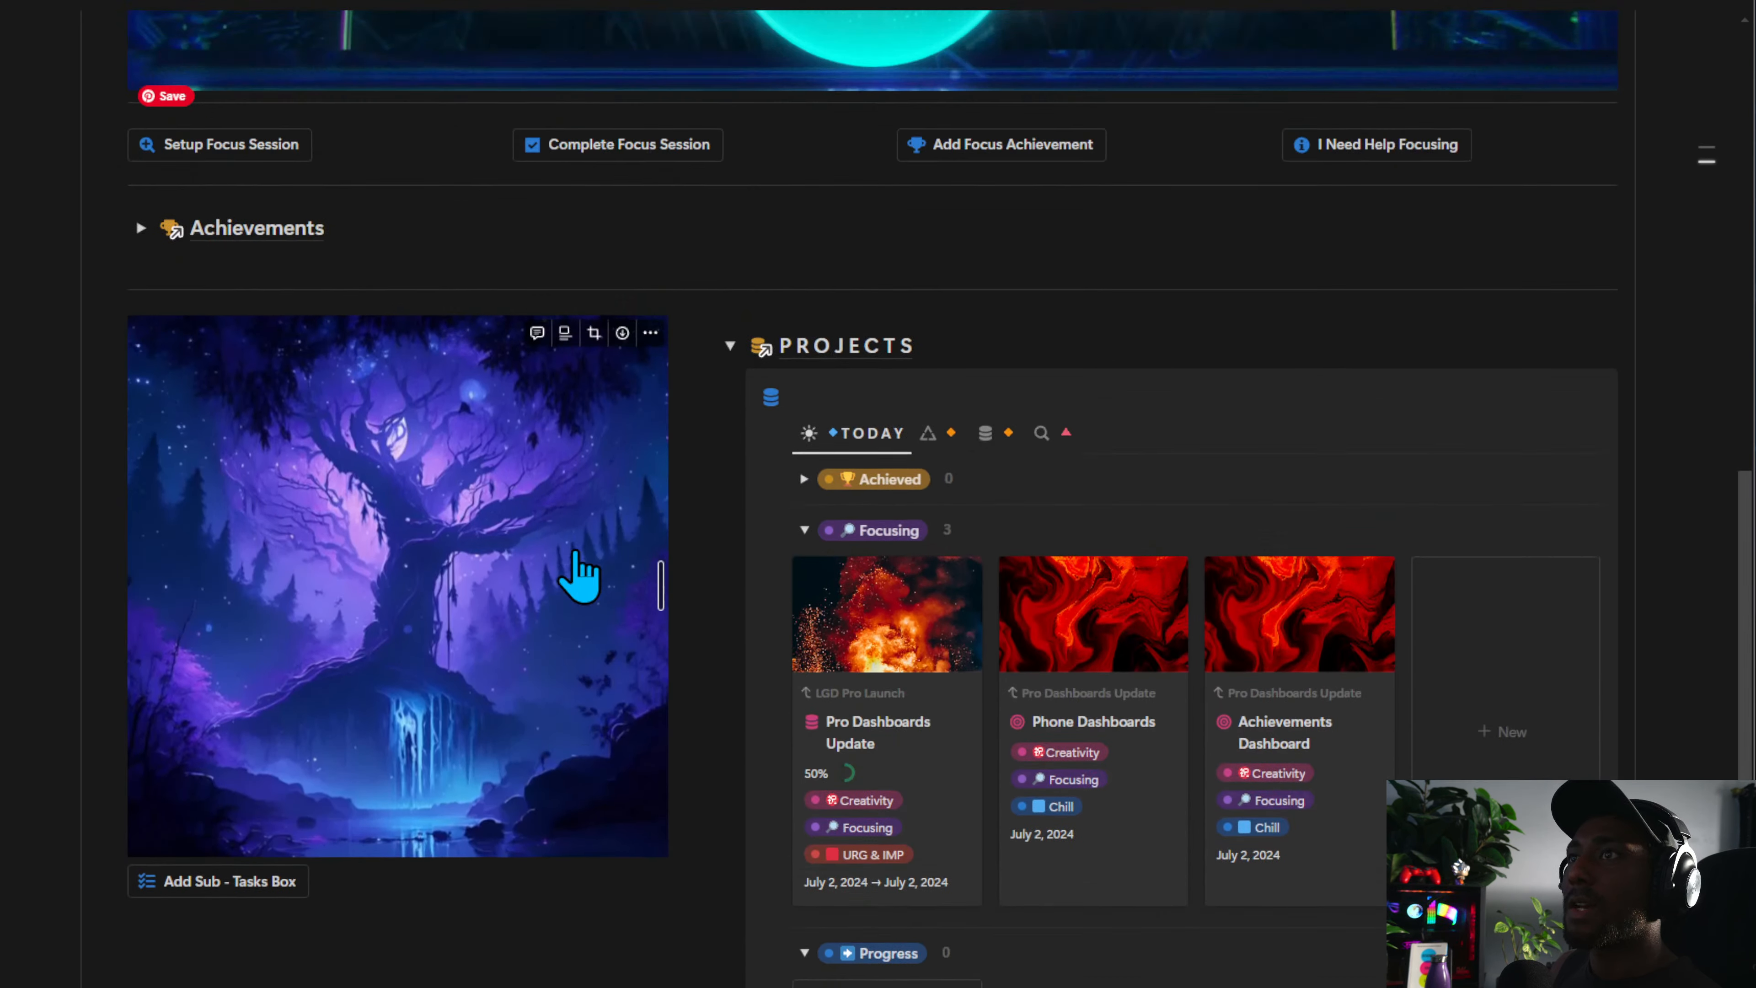
pyautogui.scroll(-2, 576, 576)
# Add a Session Sub-Tasks to-do box beneath the dashboard image using the Add Sub - Tasks Box button
pyautogui.click(297, 708)
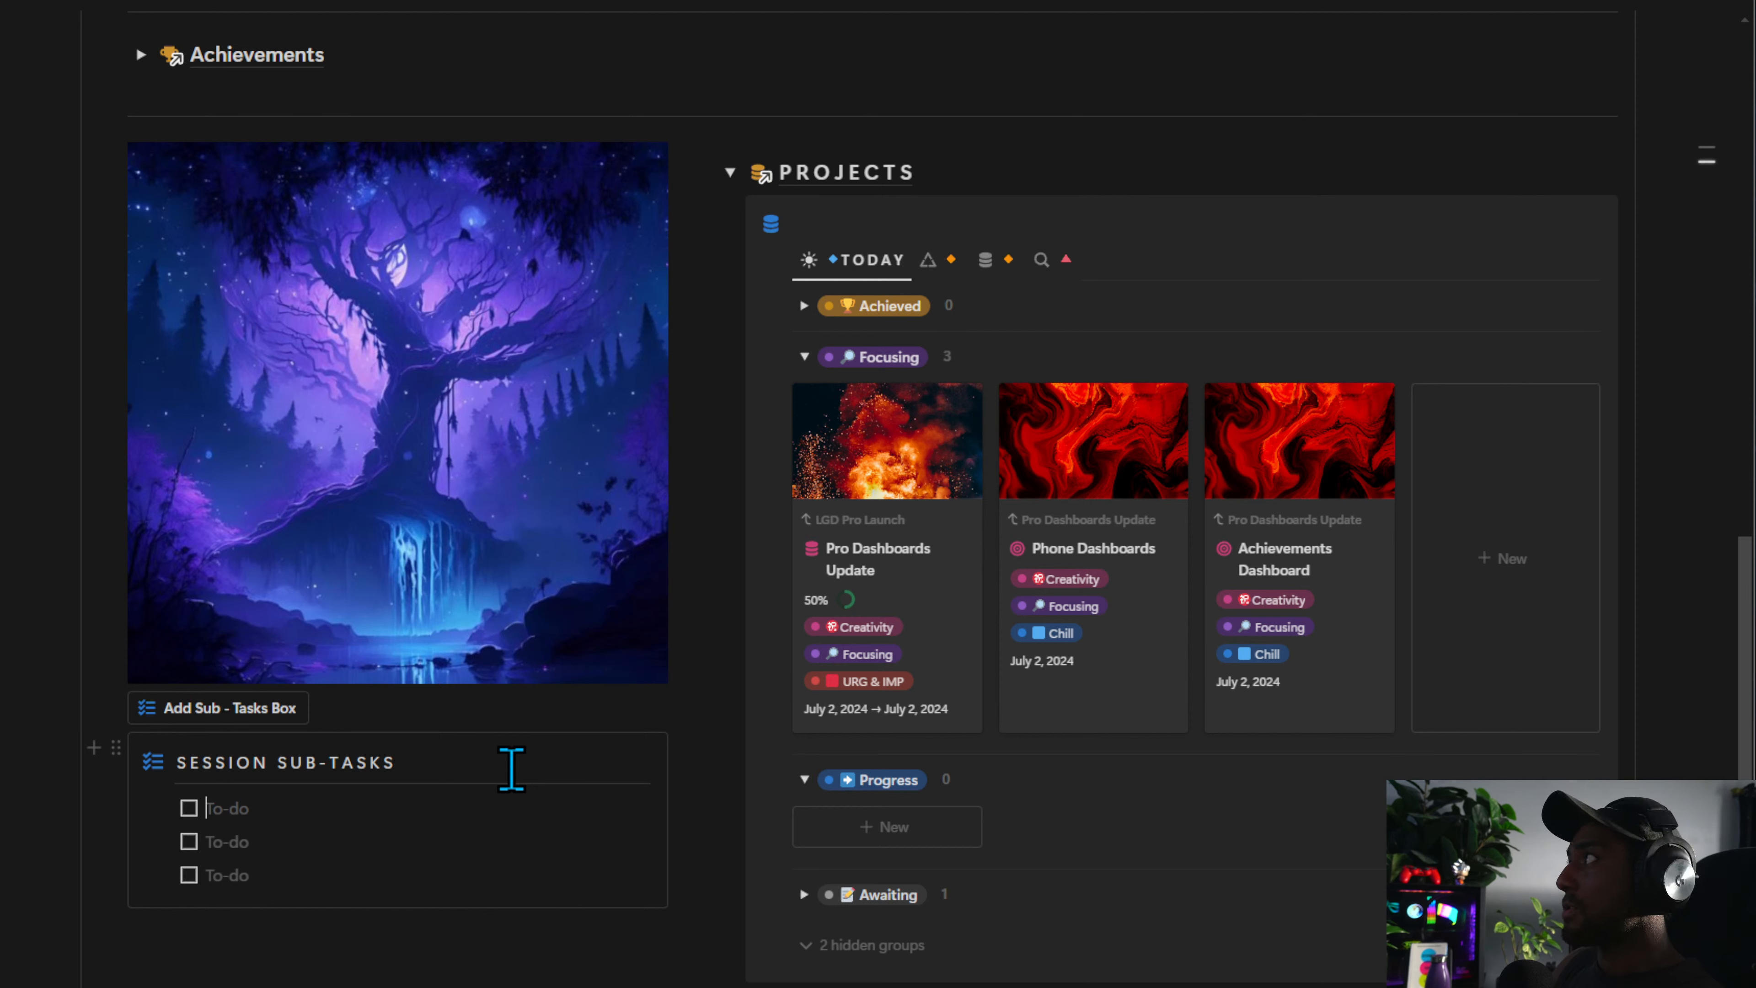
pyautogui.moveTo(801, 1); pyautogui.dragTo(1755, 345)
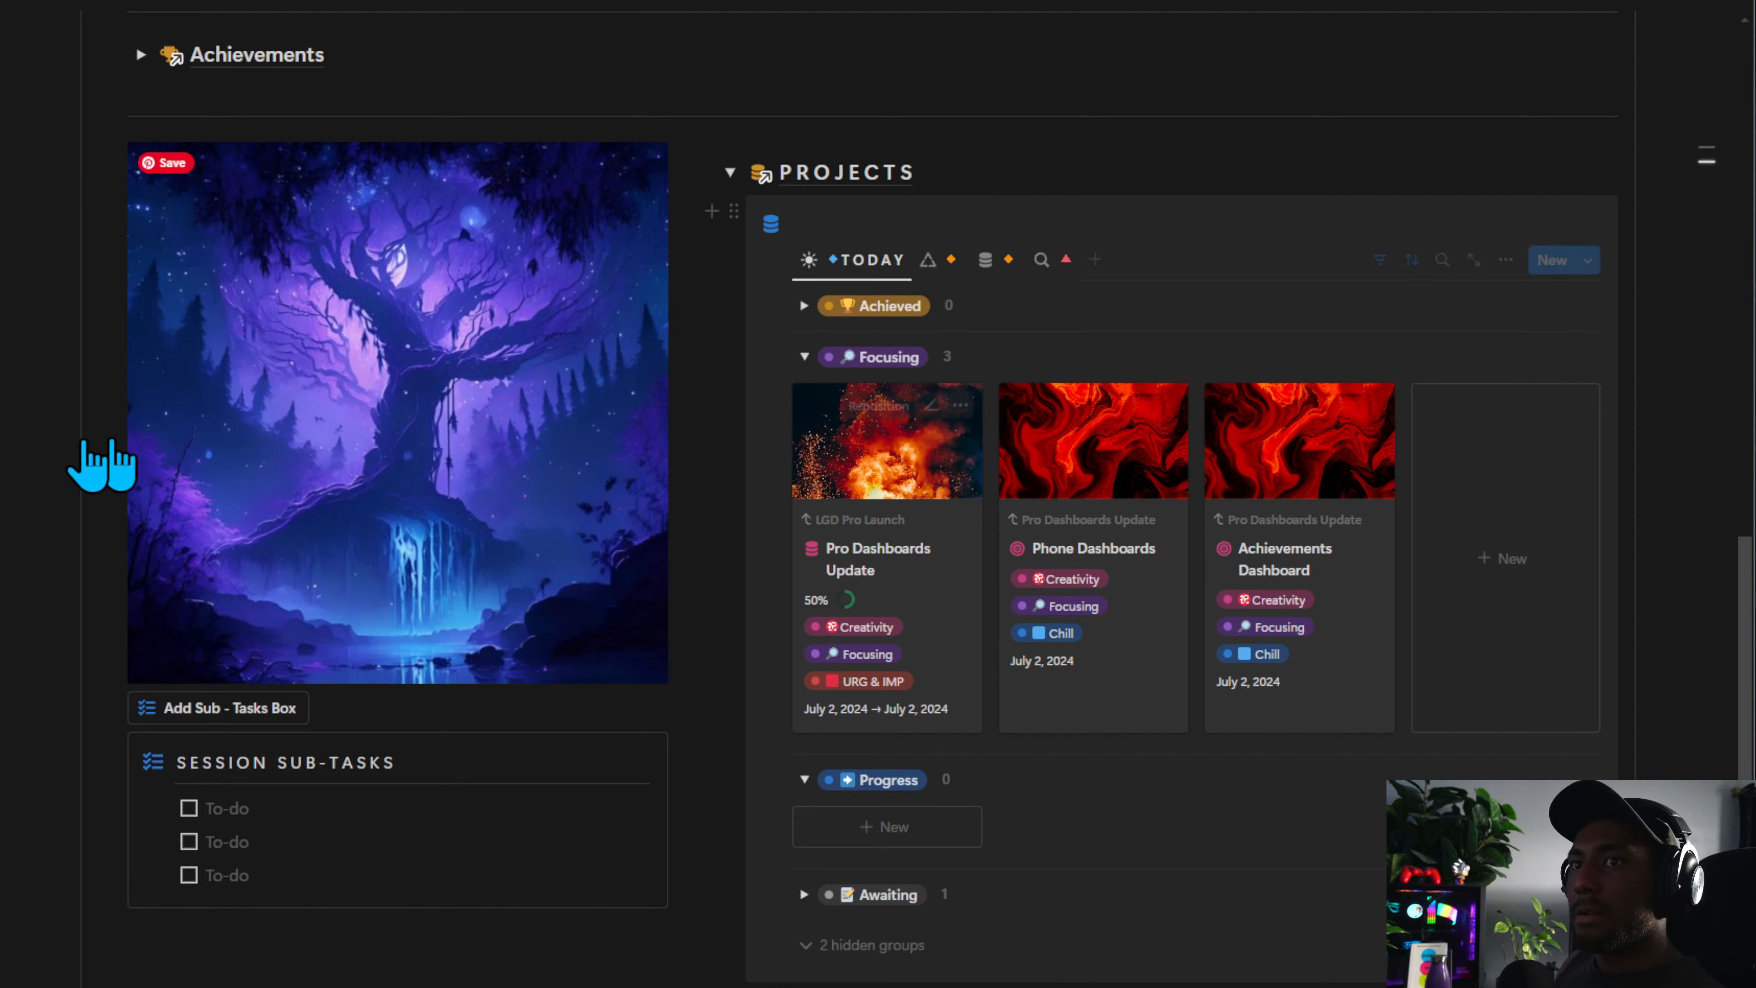
pyautogui.click(365, 815)
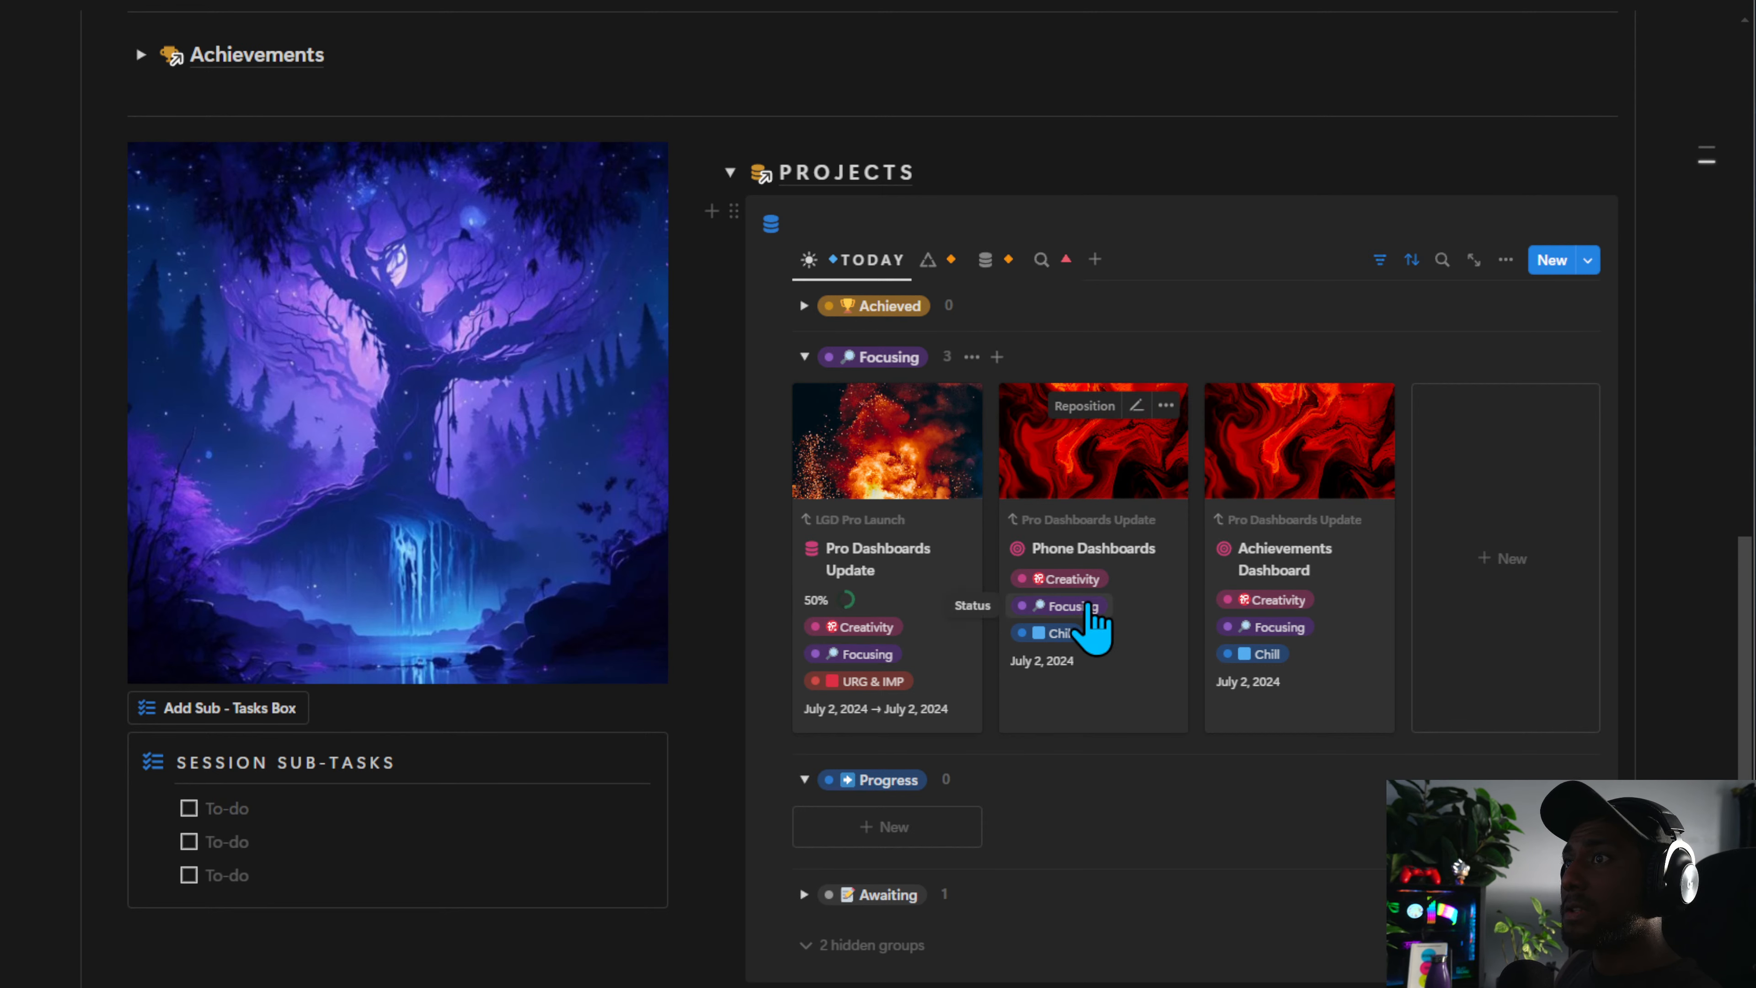
# Set the Phone Dashboards project's status to Achieved in the Projects board
pyautogui.click(1071, 605)
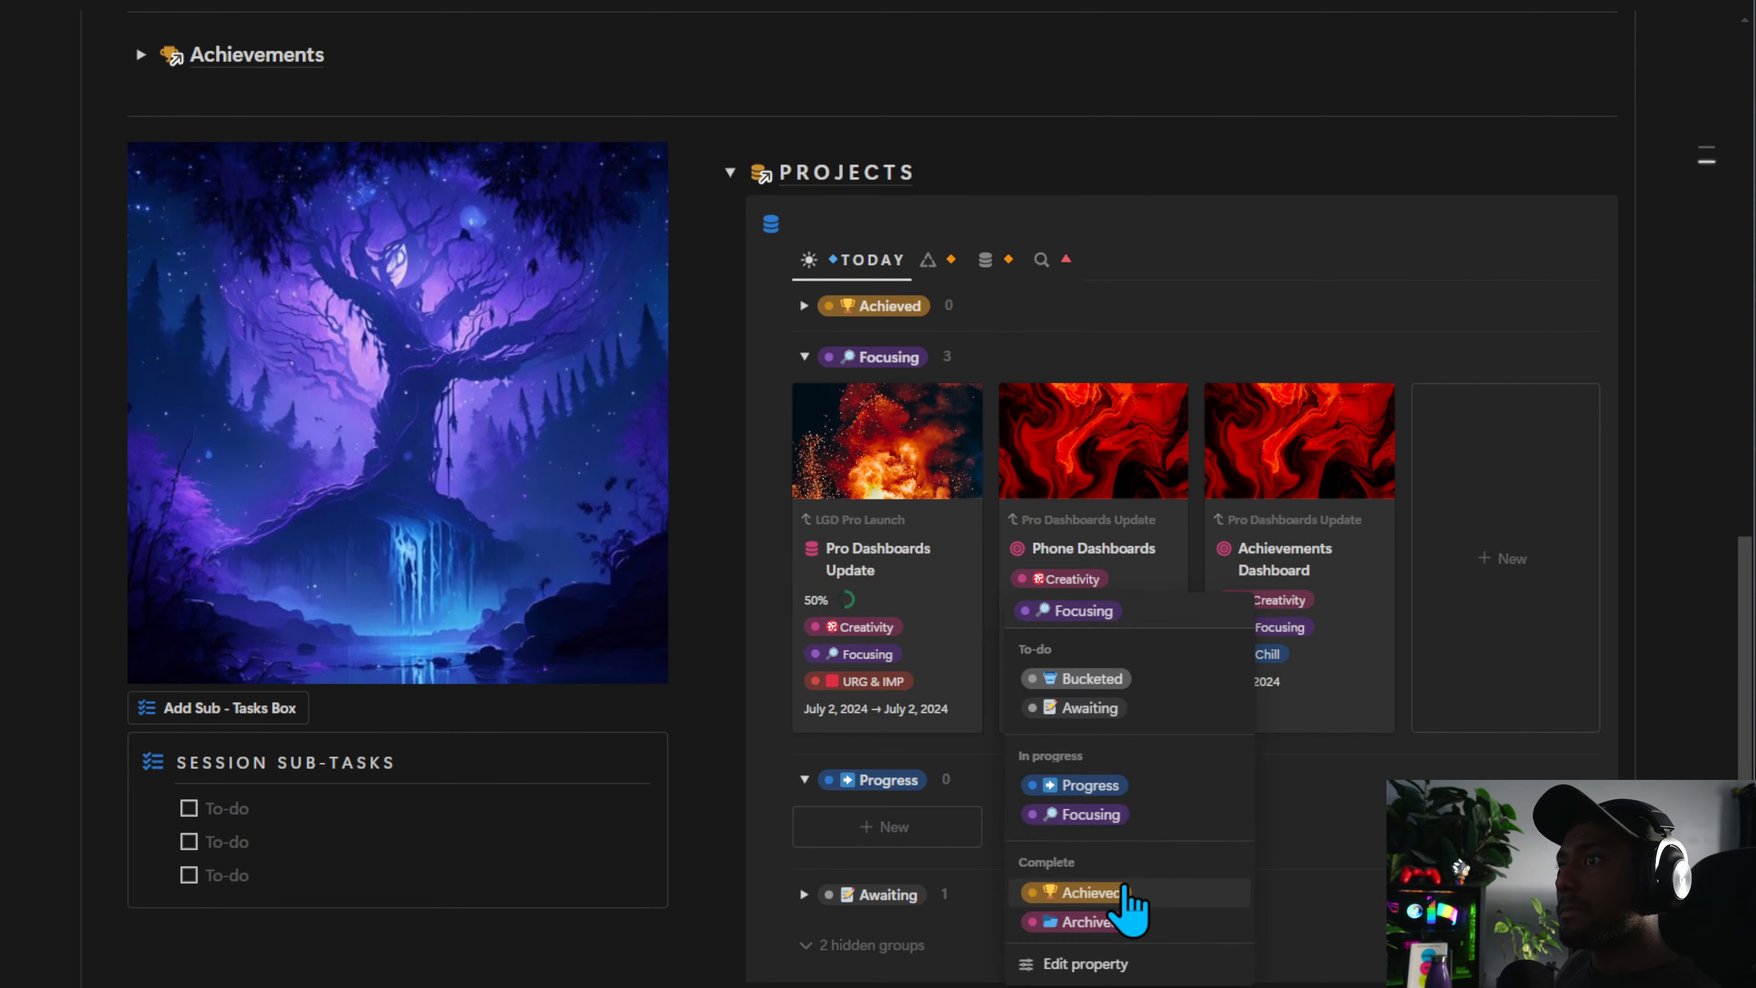
pyautogui.click(1114, 893)
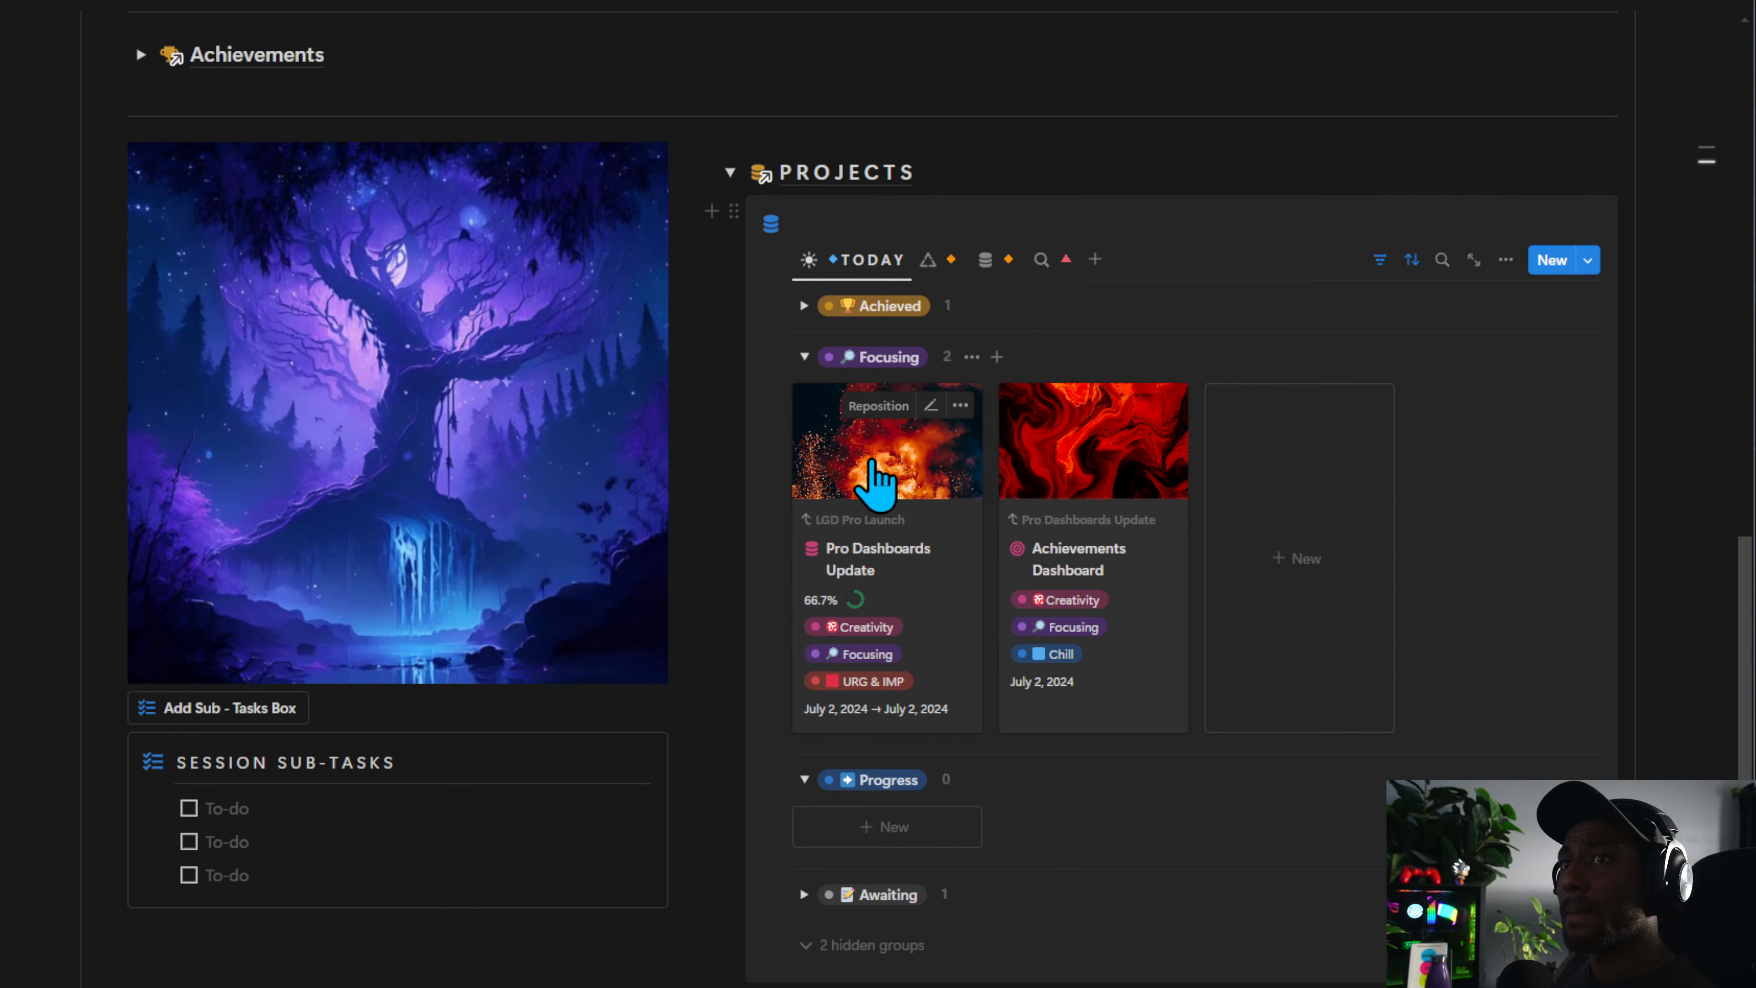
pyautogui.click(380, 815)
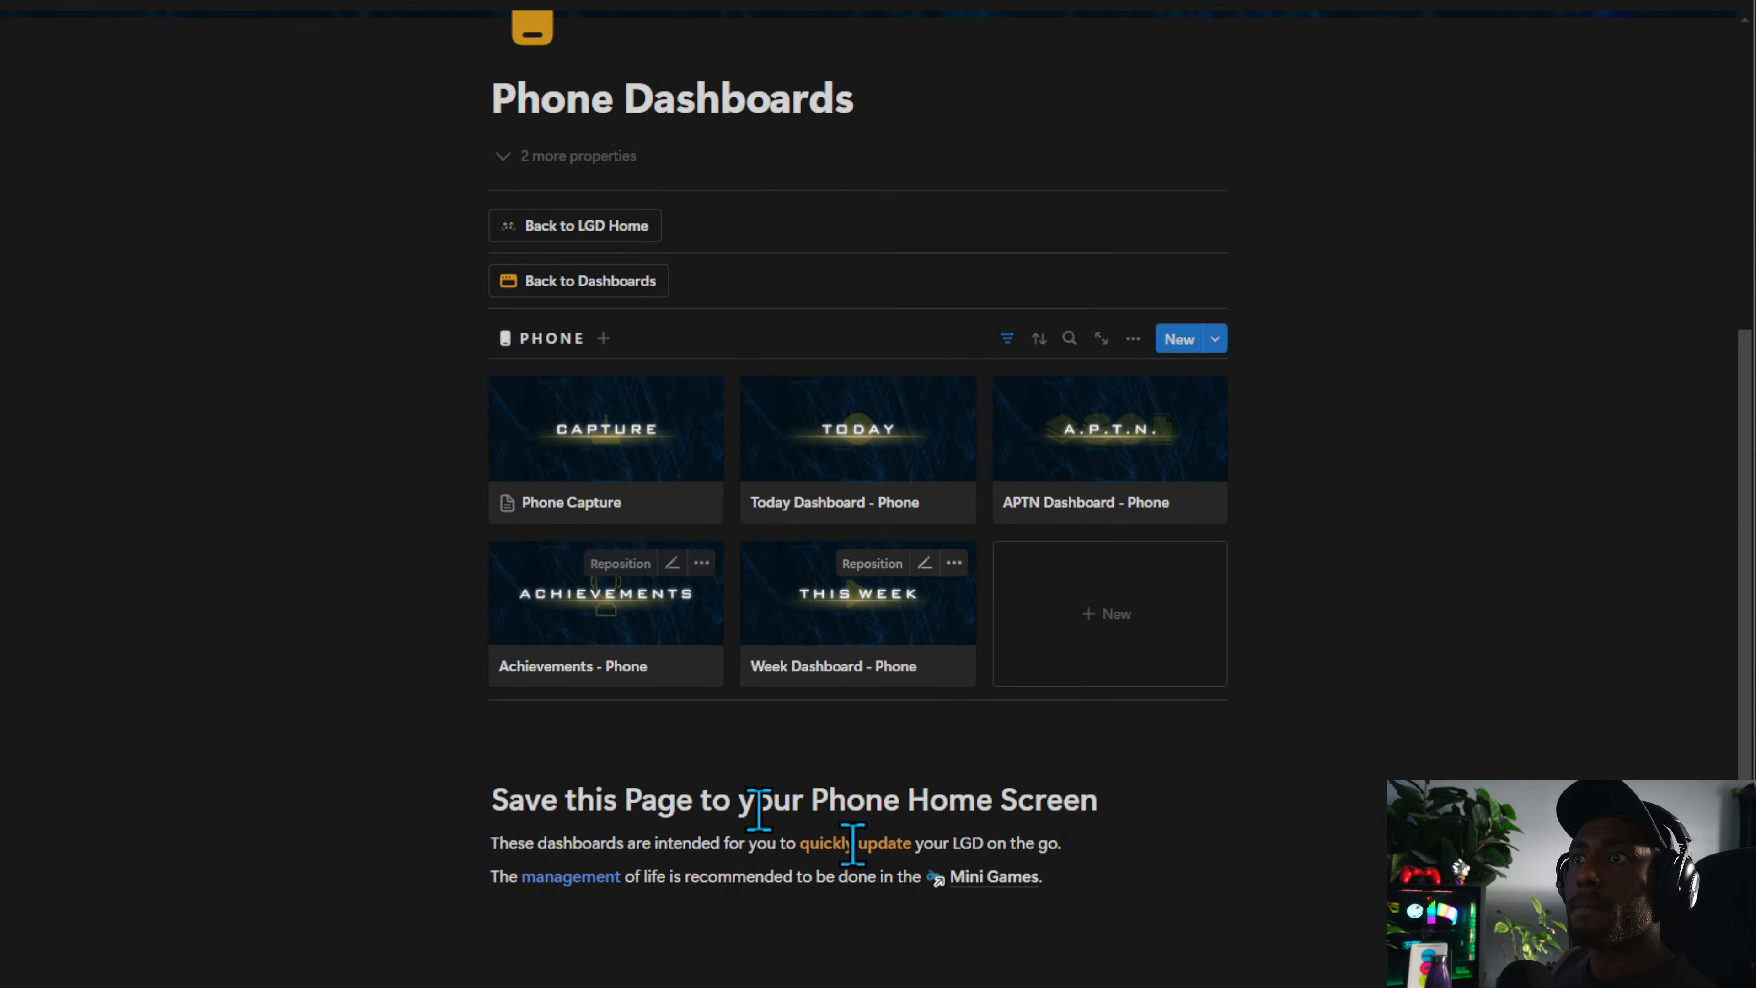
# Open the Phone Capture page from Phone Dashboards and review its Projects, Tasks and Notes button lists before closing it
pyautogui.scroll(5, 852, 842)
pyautogui.scroll(-2, 968, 894)
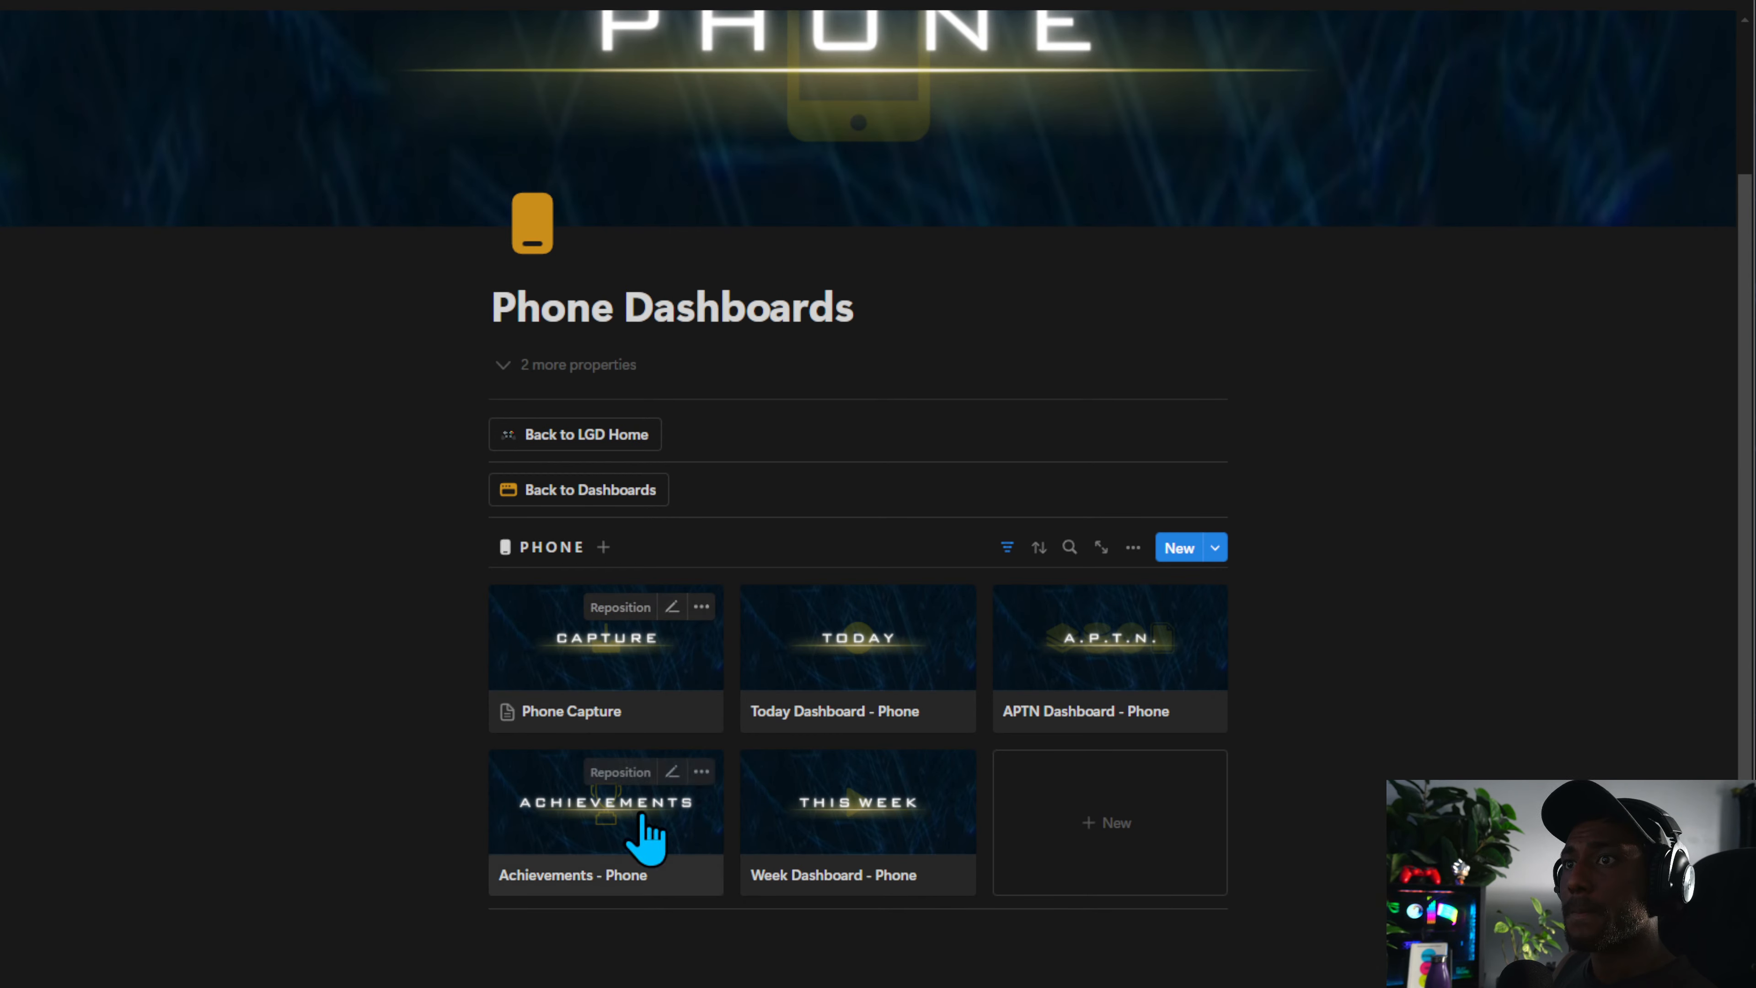
pyautogui.click(661, 667)
pyautogui.scroll(-3, 1014, 541)
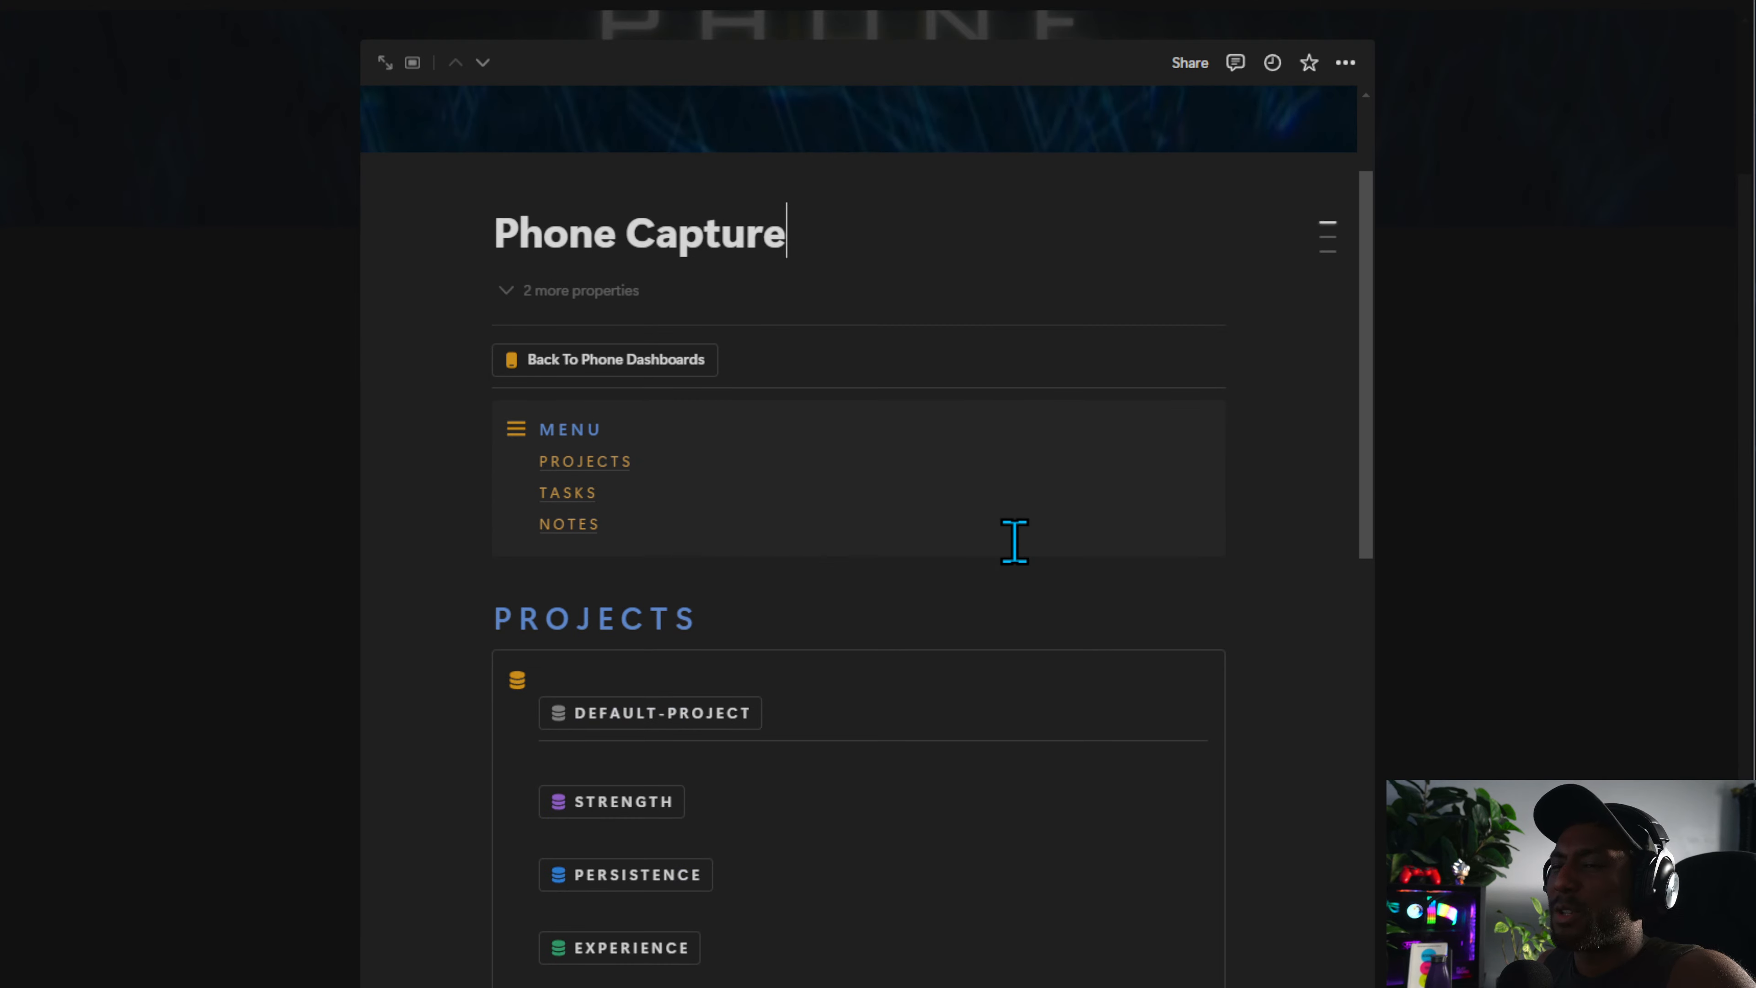
pyautogui.scroll(-4, 1014, 542)
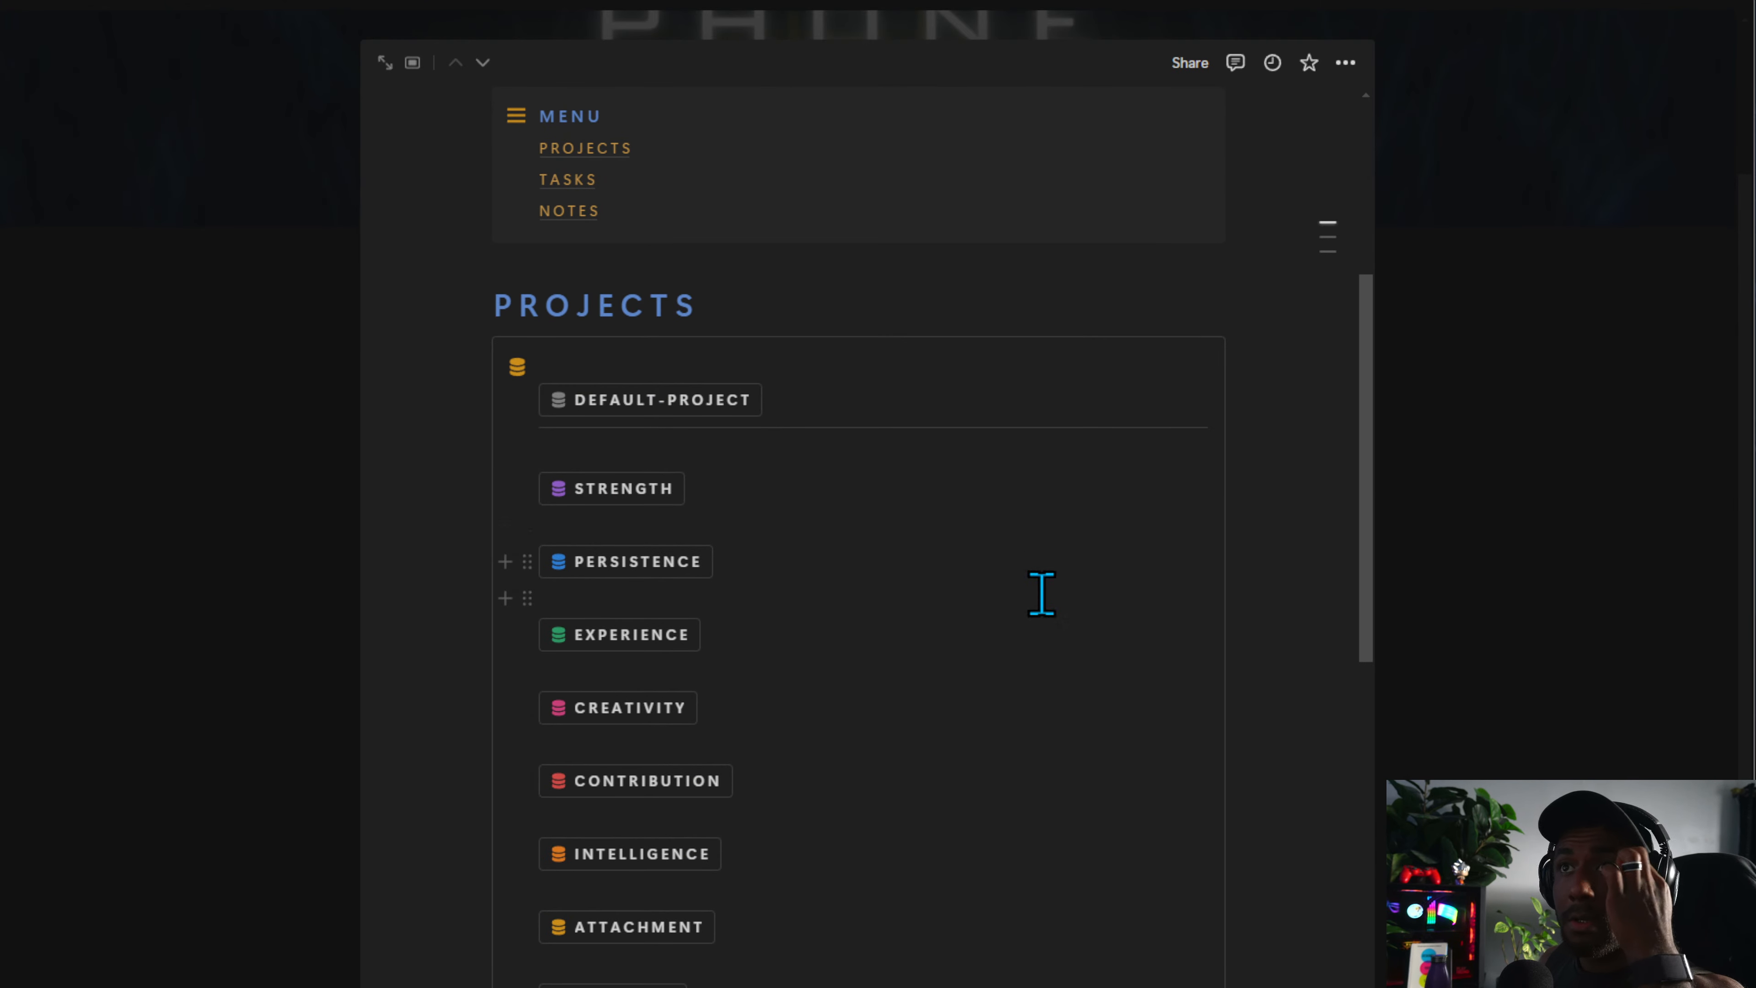
pyautogui.scroll(-20, 1039, 596)
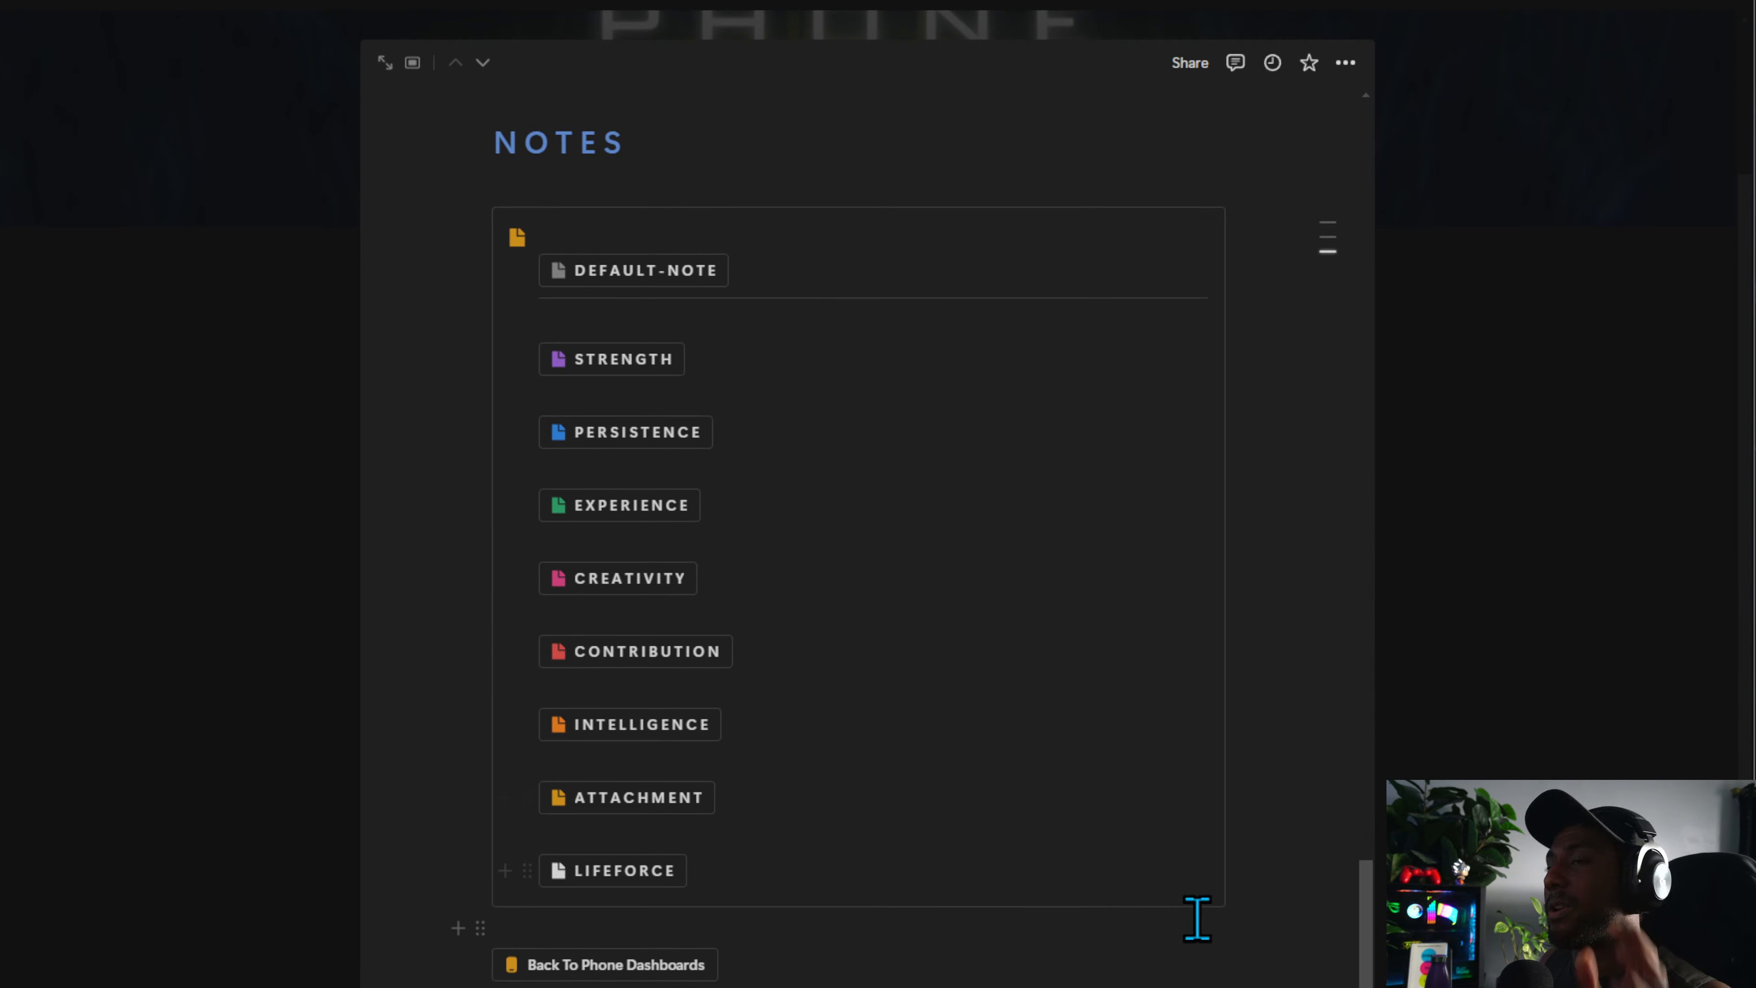
pyautogui.scroll(15, 1190, 930)
pyautogui.click(1465, 961)
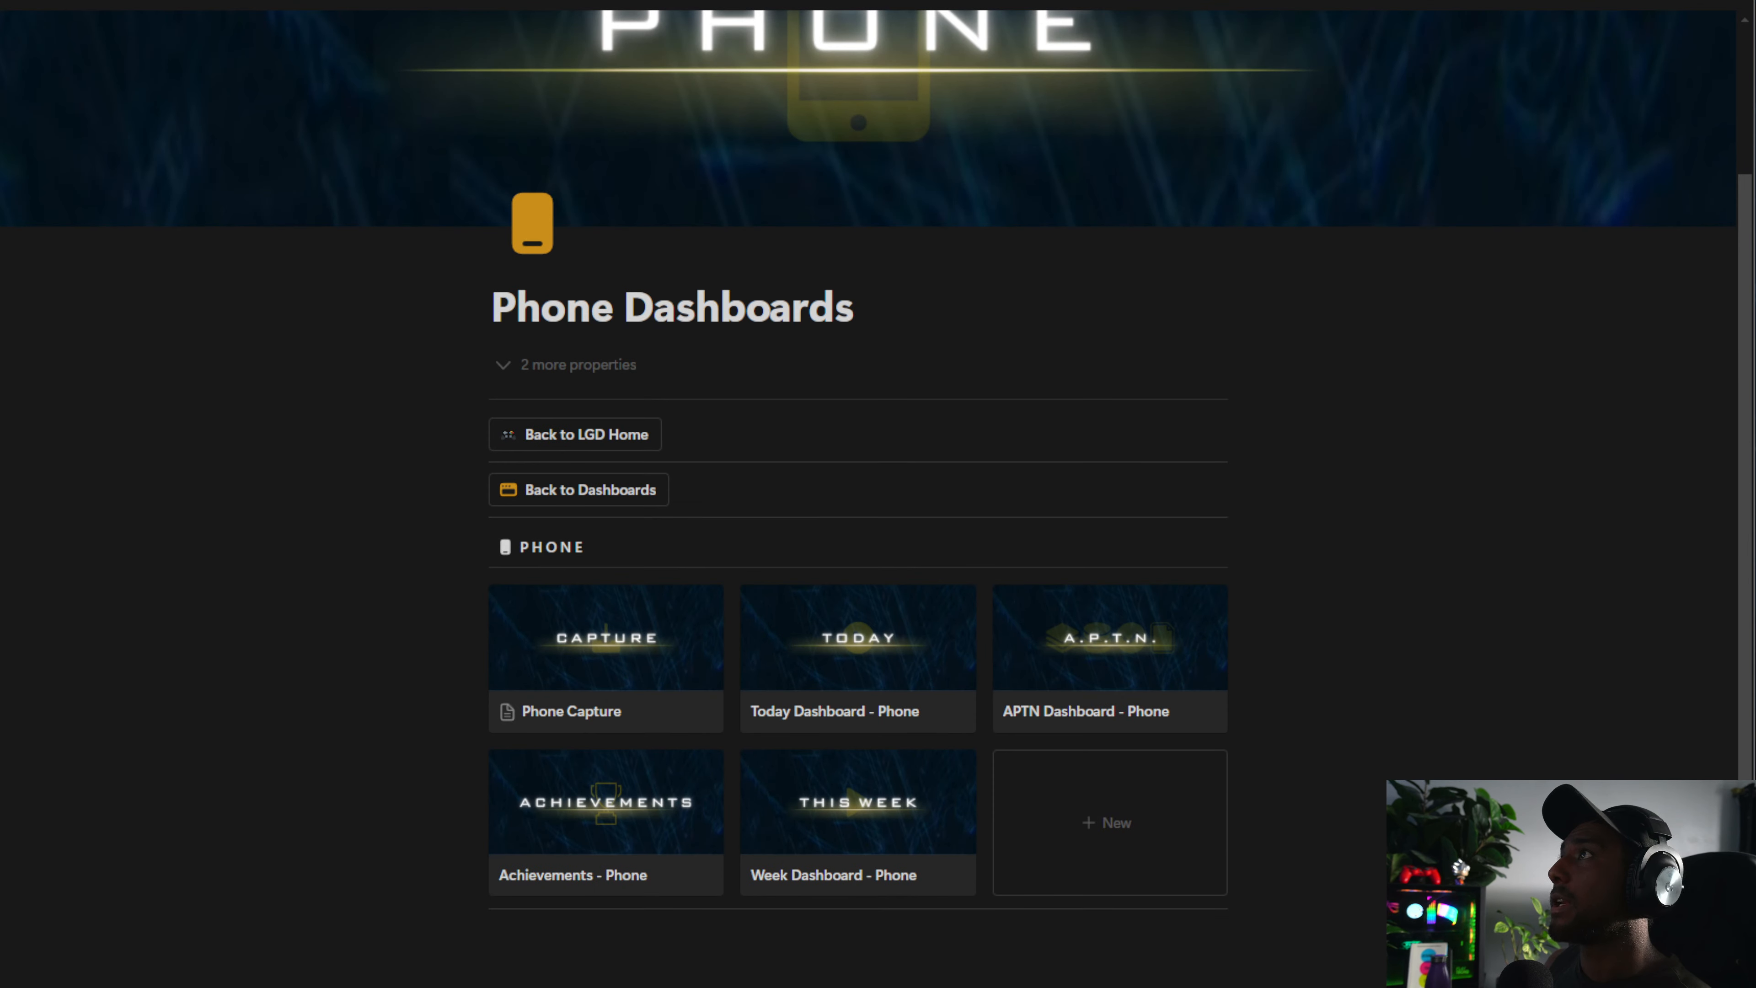